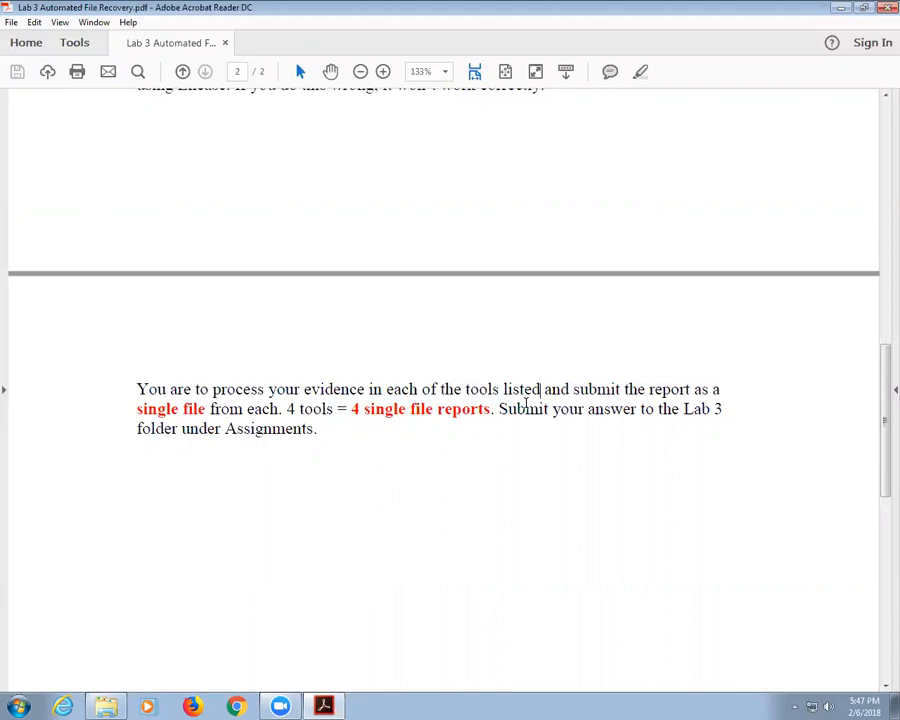
Step: Minimize the Lab 3 handout and open a second file browser window
{"action": "scroll", "coordinate": [526, 402], "scroll_direction": "up", "scroll_amount": 10}
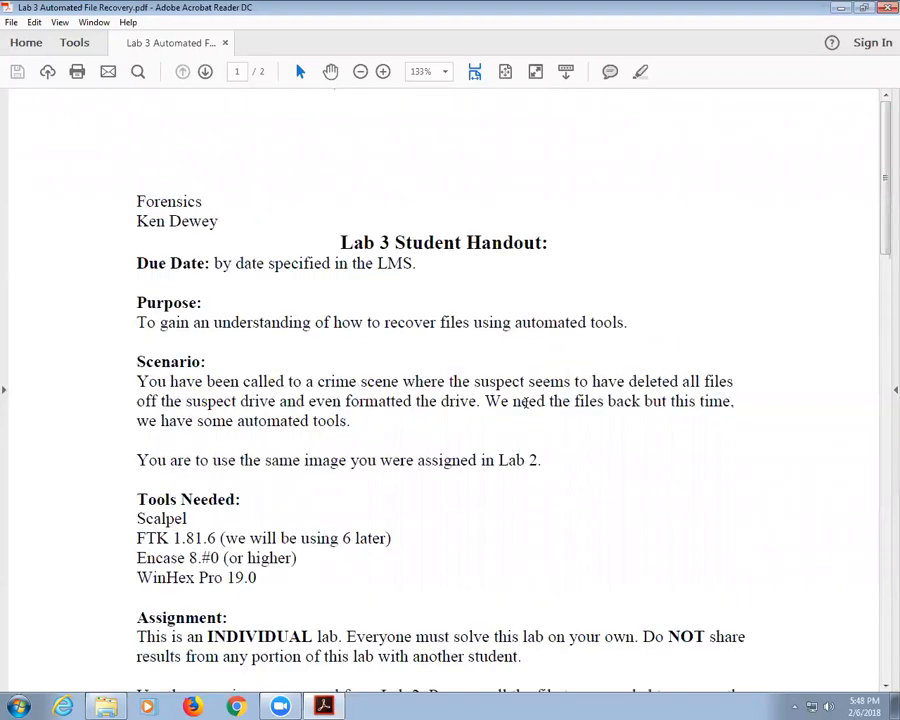
{"action": "left_click", "coordinate": [840, 7]}
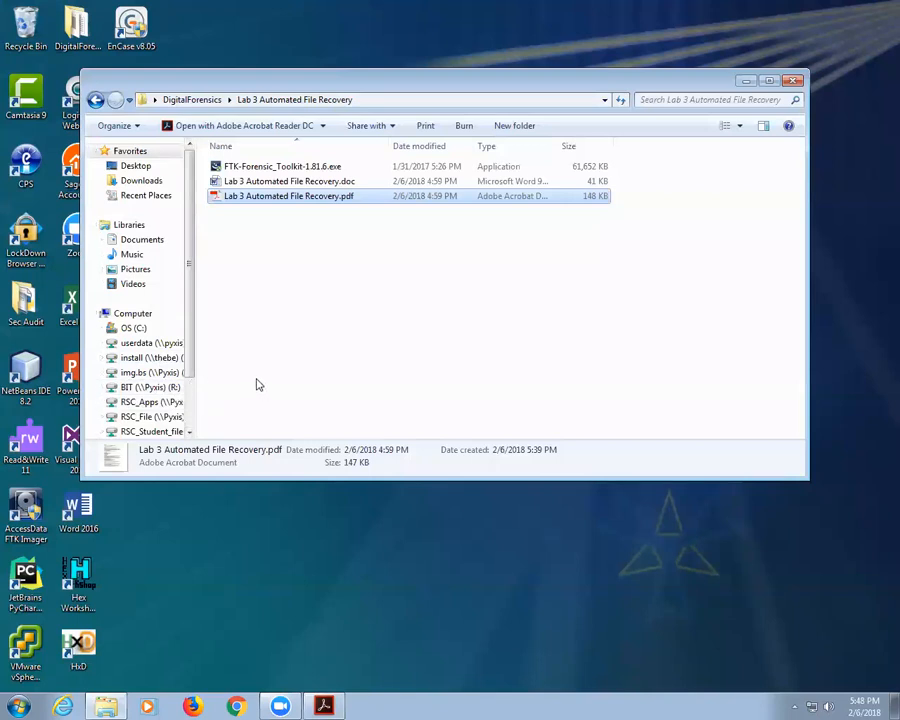
{"action": "key", "text": "super"}
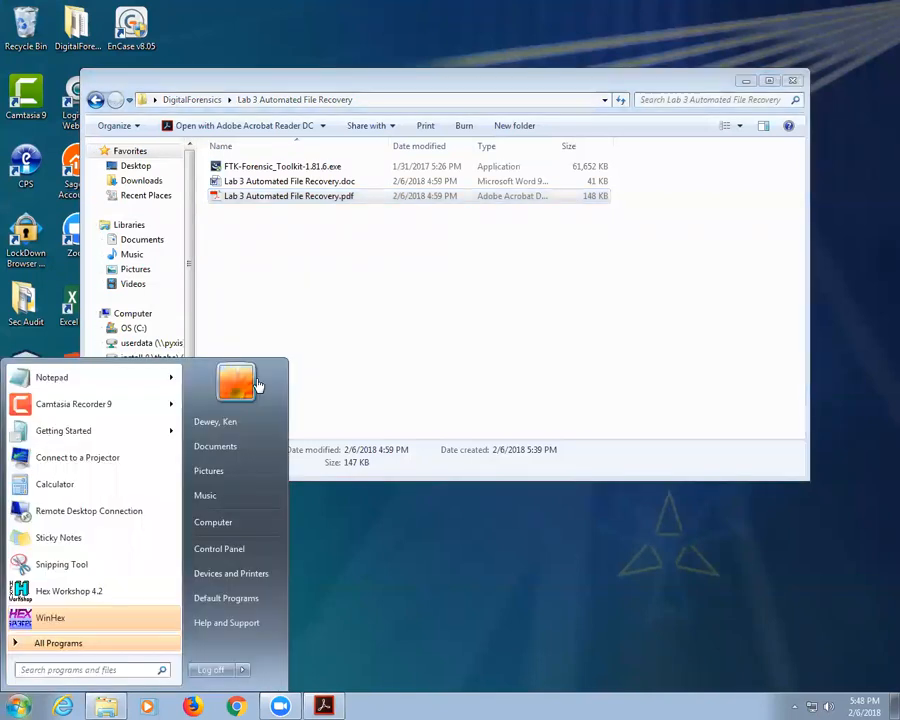
{"action": "left_click", "coordinate": [108, 706]}
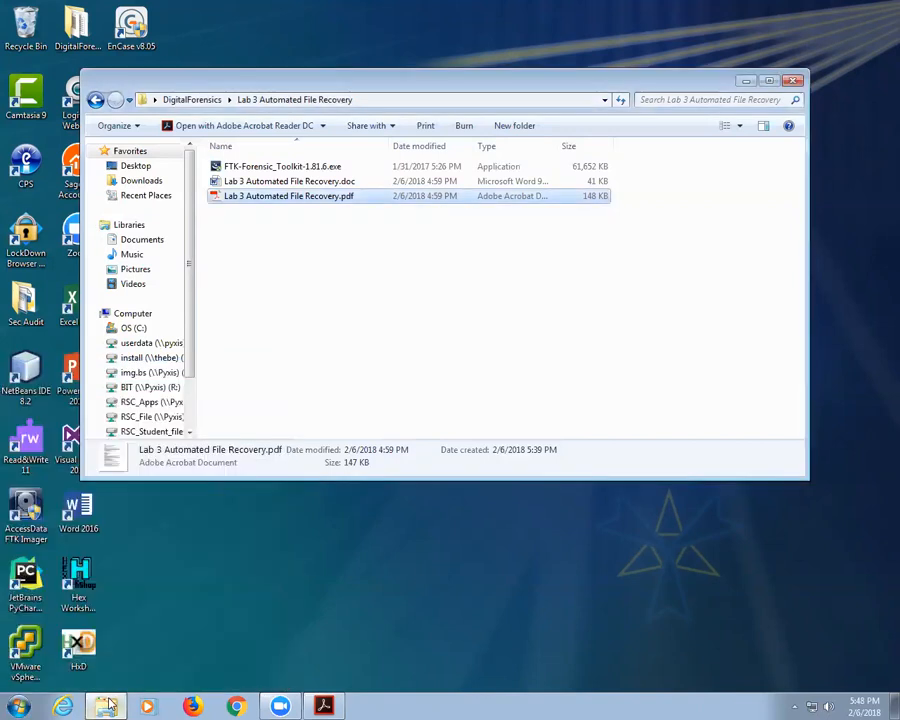
{"action": "right_click", "coordinate": [108, 706]}
{"action": "left_click", "coordinate": [114, 648]}
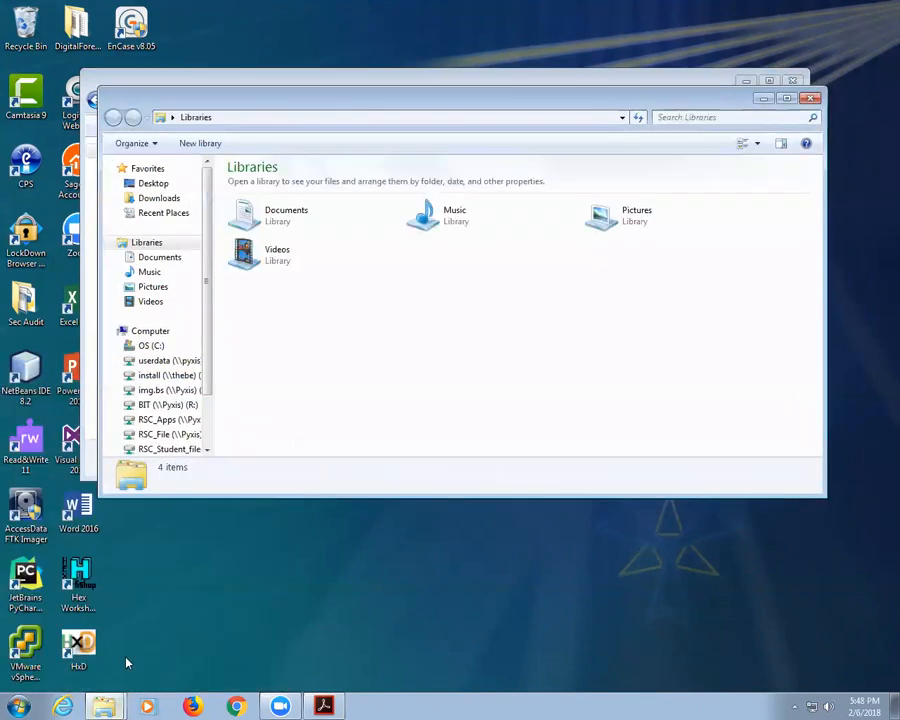
Step: Look through the Program Files folder on drive C and return to the drive's root
{"action": "left_click", "coordinate": [148, 346]}
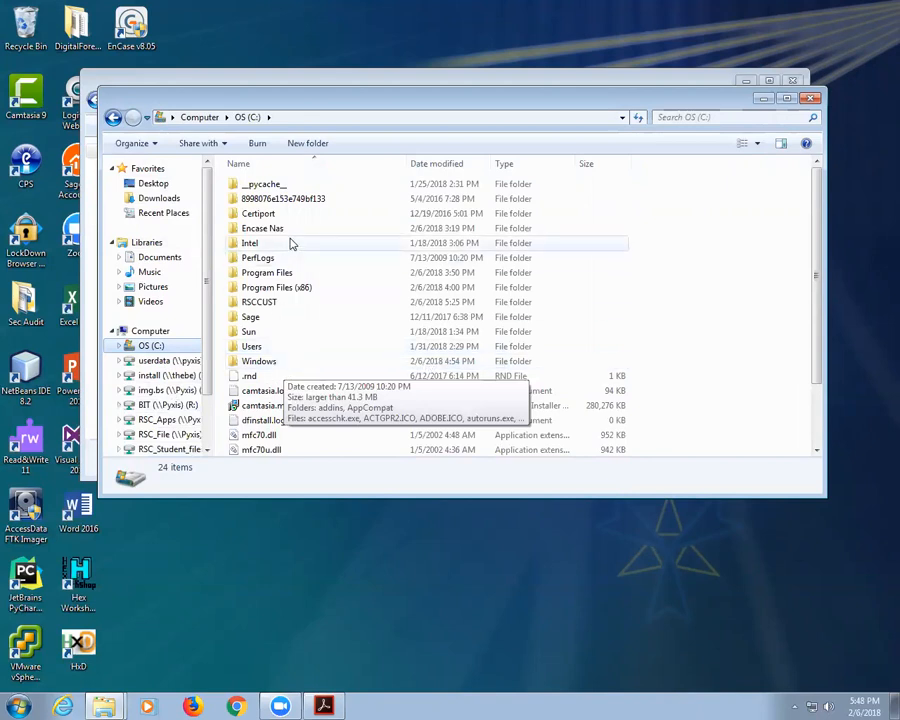
{"action": "double_click", "coordinate": [290, 273]}
{"action": "scroll", "coordinate": [295, 388], "scroll_direction": "down", "scroll_amount": 7}
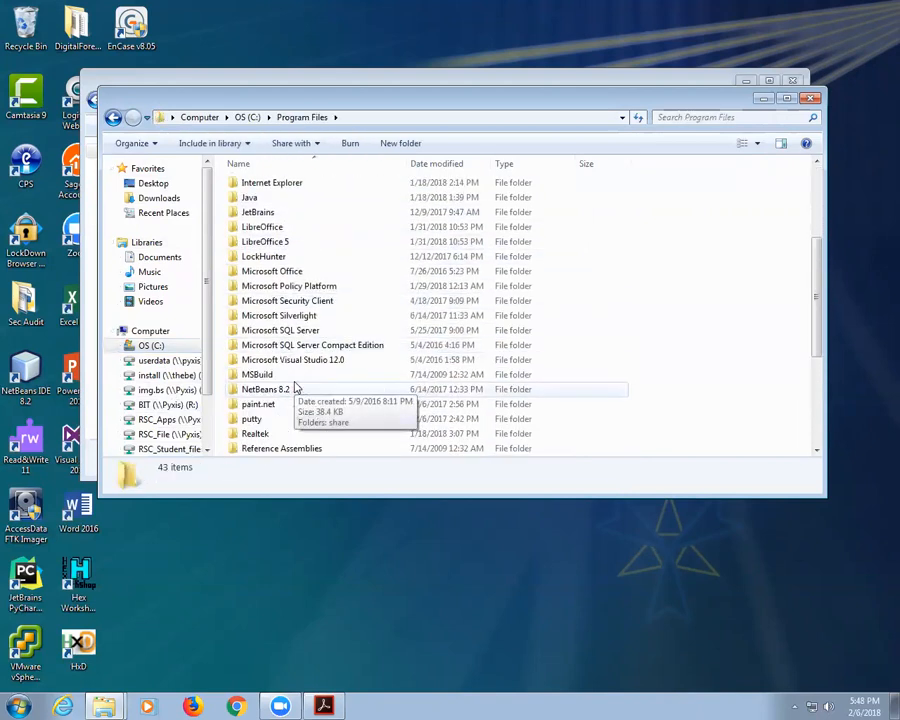
{"action": "scroll", "coordinate": [295, 388], "scroll_direction": "up", "scroll_amount": 4}
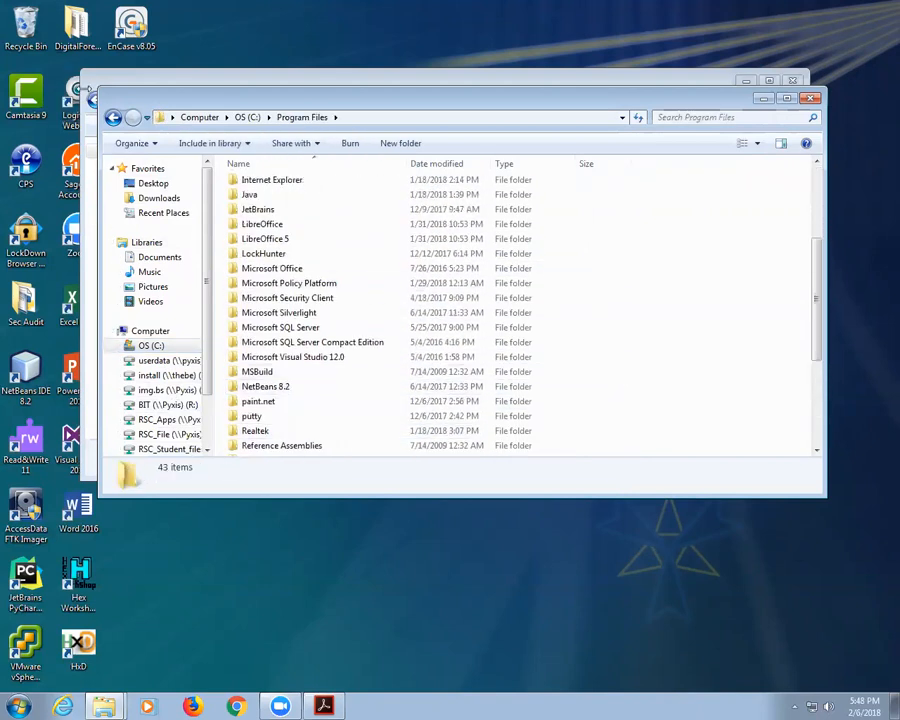
{"action": "left_click", "coordinate": [113, 117]}
Step: Test the scalpel command without arguments in a new command prompt, and close the prompt
{"action": "key", "text": "super"}
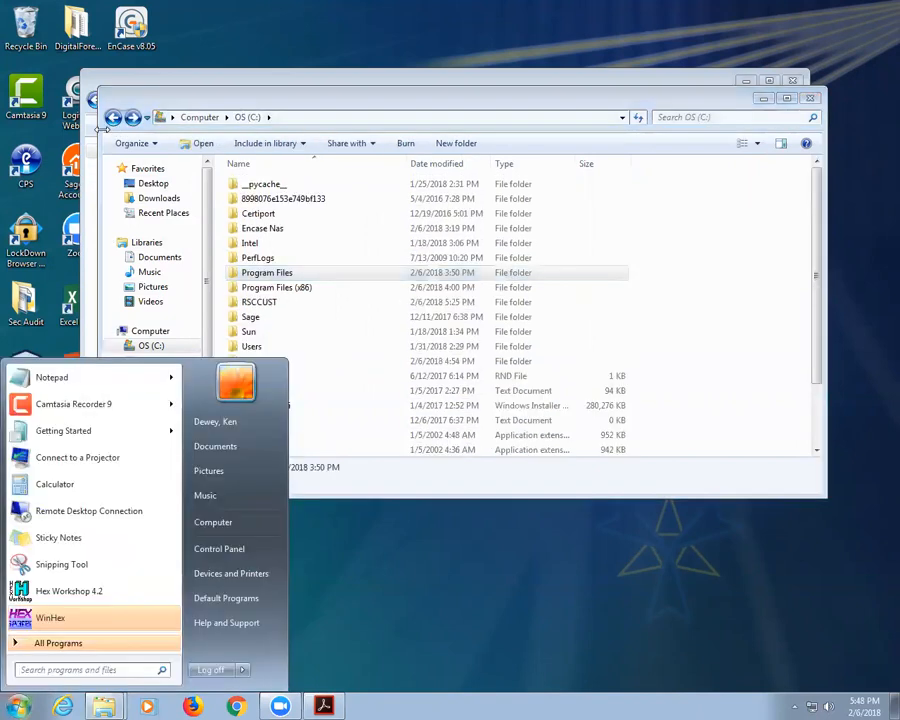
{"action": "type", "text": "cmd"}
{"action": "key", "text": "Return"}
{"action": "type", "text": "scalpel"}
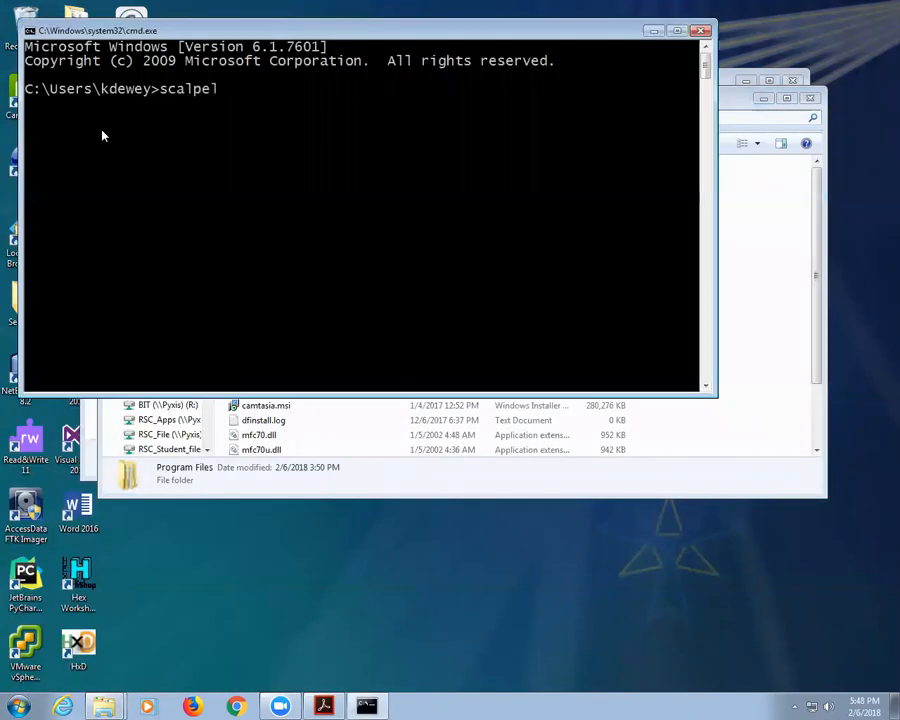
{"action": "key", "text": "Return"}
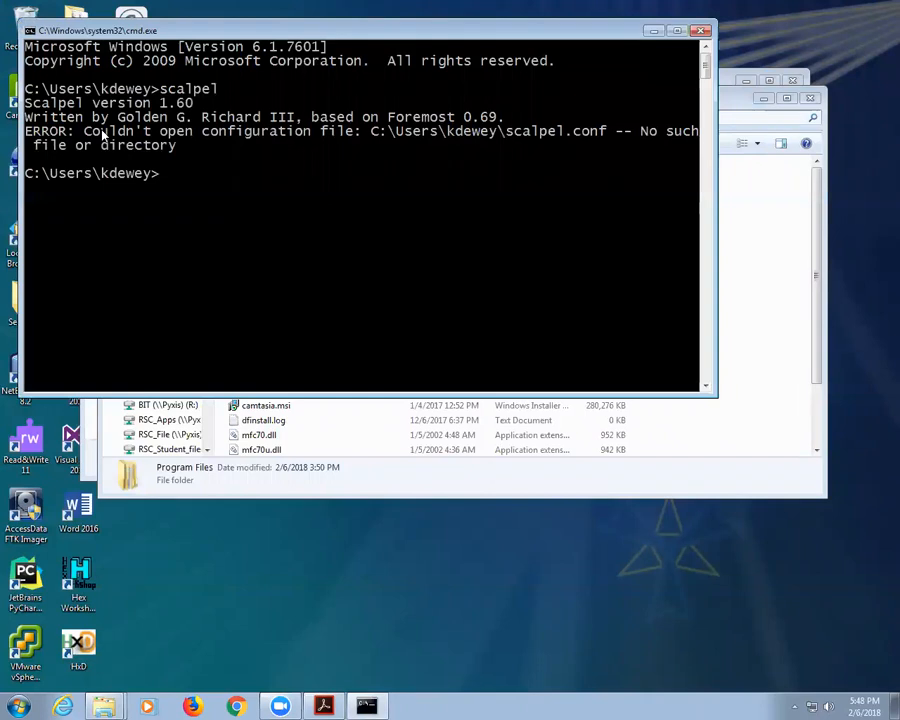
{"action": "left_click", "coordinate": [701, 33]}
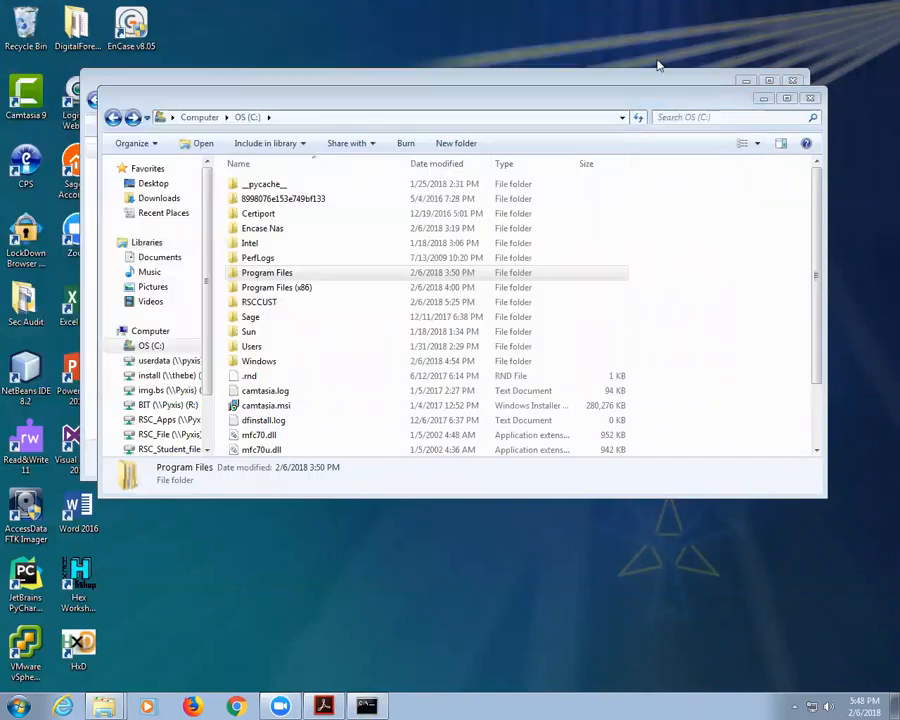
Step: Copy Lab2ImageAfterFormatSheep.001 from the Lab 2 Manual File Recovery folder in DigitalForensics
{"action": "left_click_drag", "start_coordinate": [560, 100], "coordinate": [593, 320]}
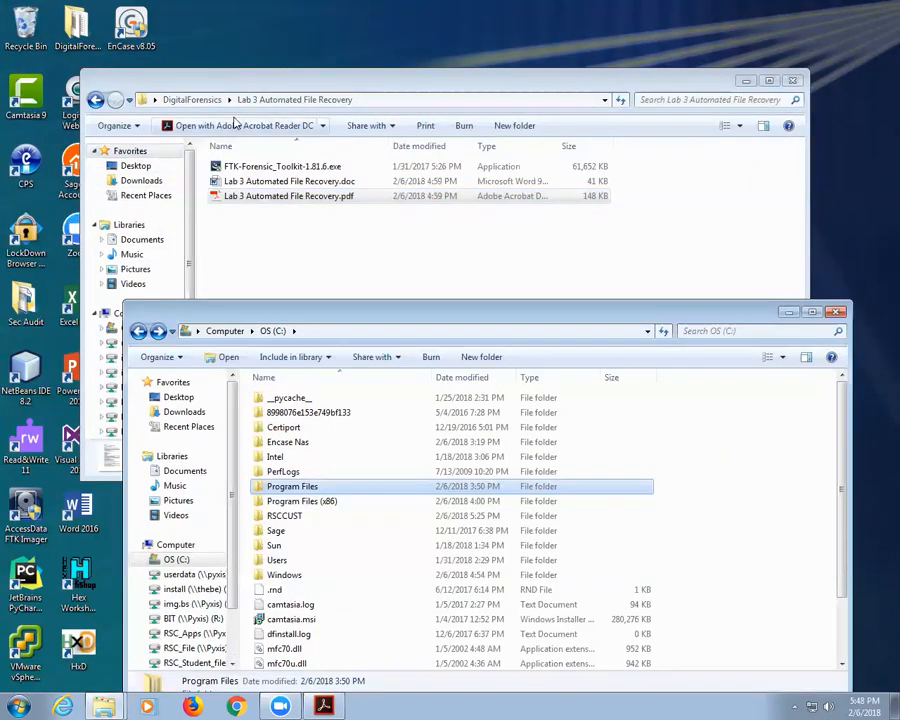
{"action": "left_click", "coordinate": [188, 99]}
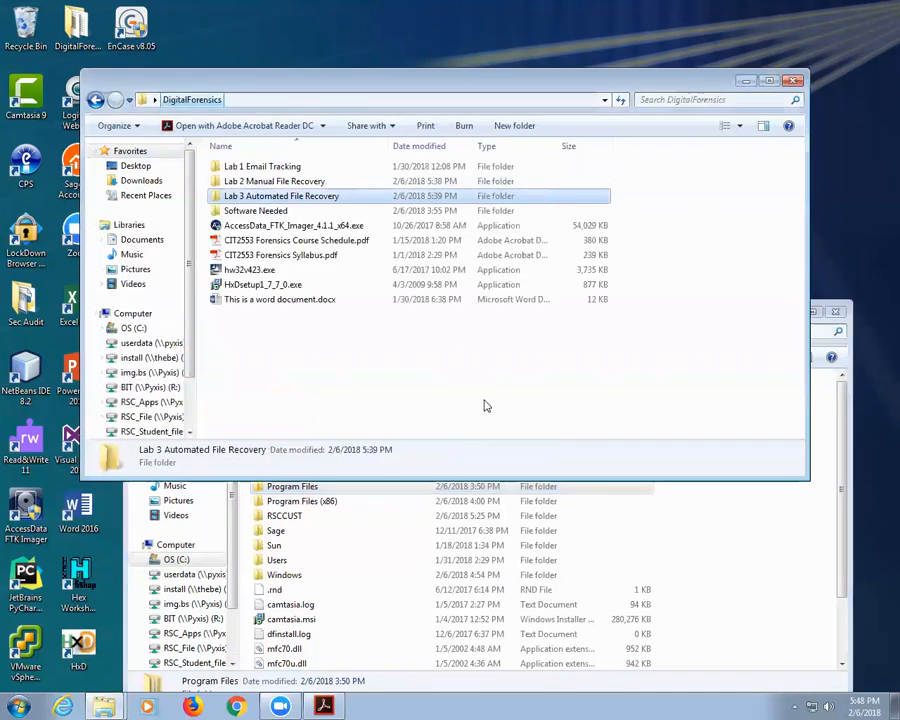
{"action": "double_click", "coordinate": [262, 181]}
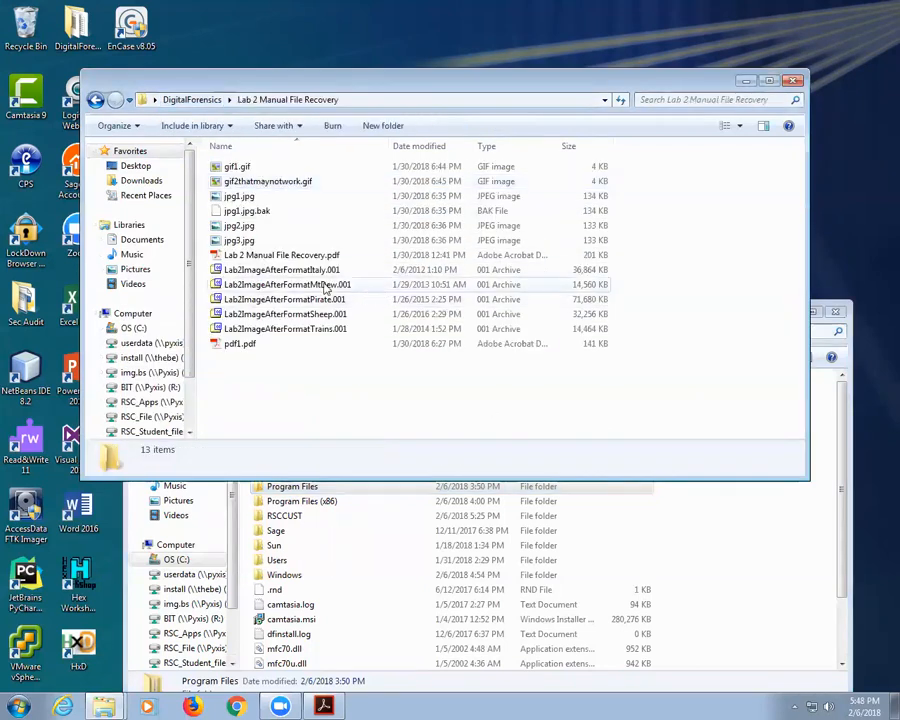
{"action": "left_click", "coordinate": [300, 314]}
{"action": "right_click", "coordinate": [304, 314]}
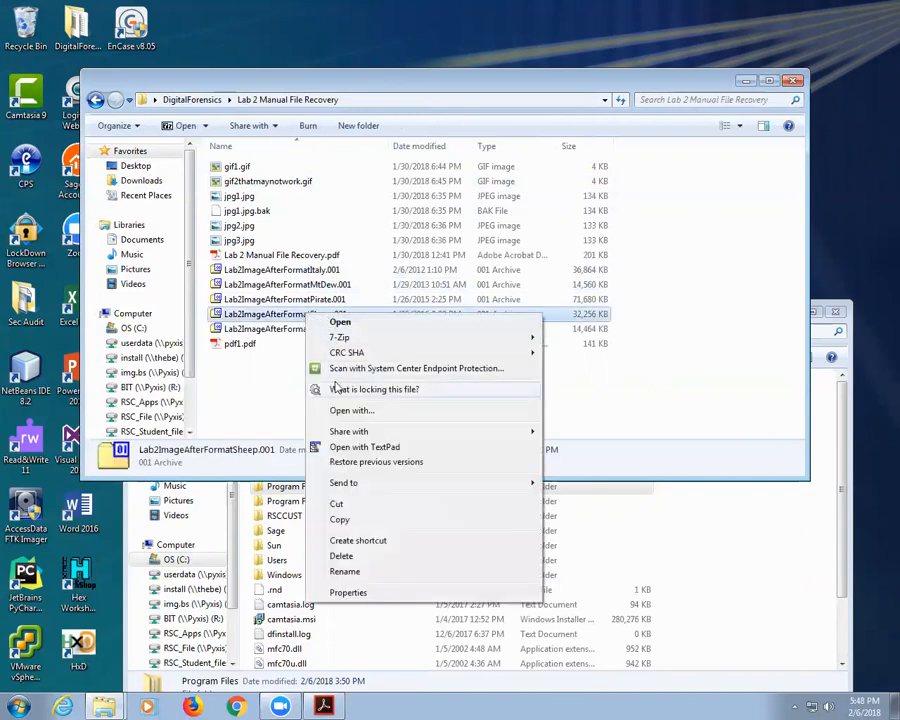
{"action": "left_click", "coordinate": [346, 520]}
Step: Paste the copied Sheep image file into the Lab 3 Automated File Recovery folder
{"action": "left_click", "coordinate": [96, 100]}
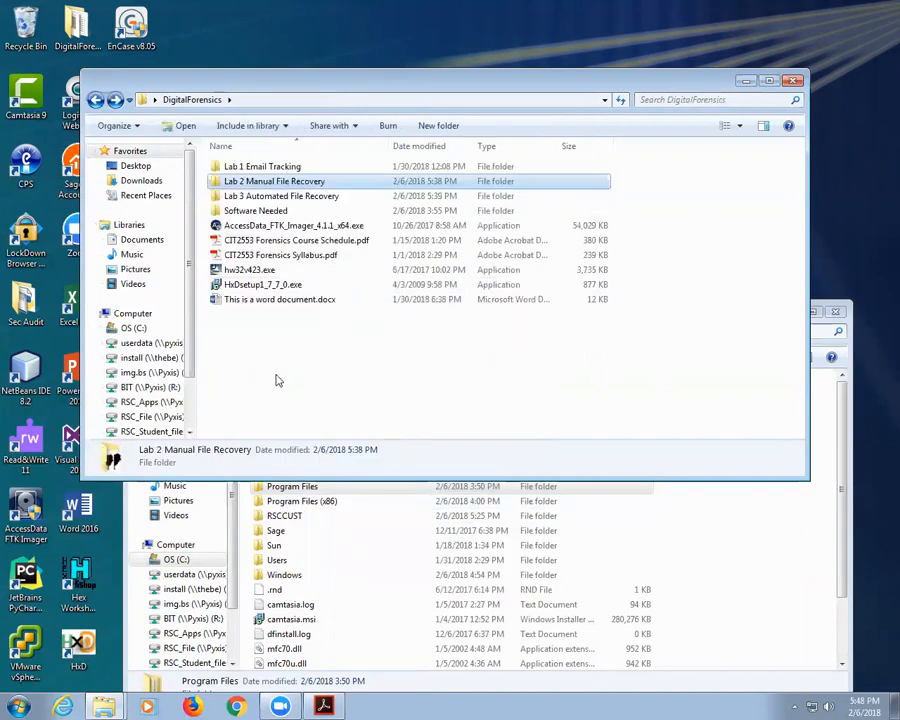
{"action": "left_click", "coordinate": [277, 198]}
{"action": "double_click", "coordinate": [277, 198]}
{"action": "right_click", "coordinate": [245, 314]}
{"action": "left_click", "coordinate": [294, 407]}
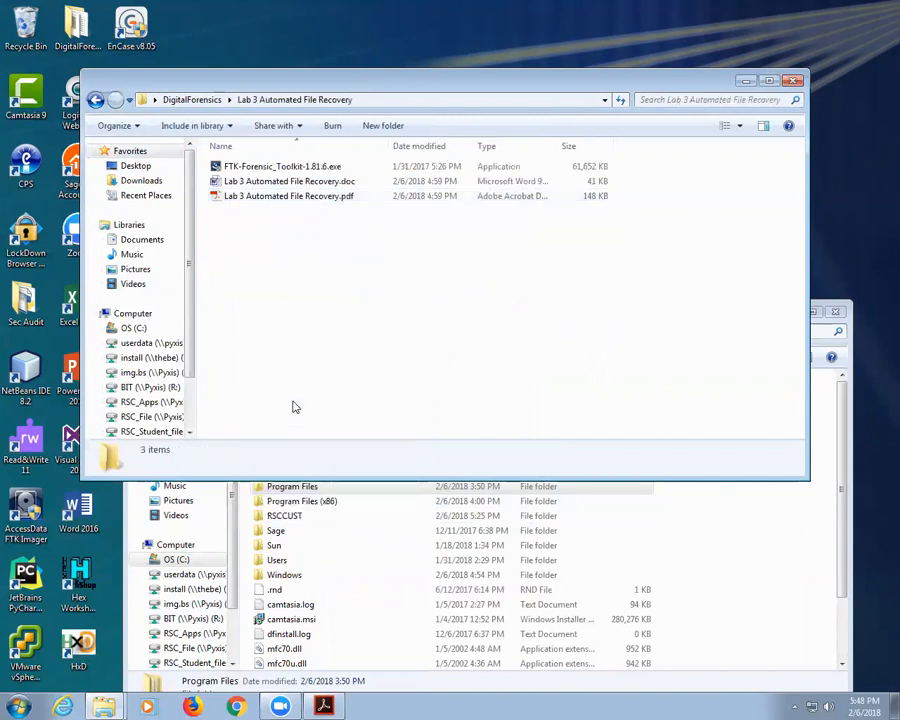
Step: Open a command prompt in the Lab 3 Automated File Recovery folder and list its contents with dir
{"action": "left_click", "coordinate": [396, 102]}
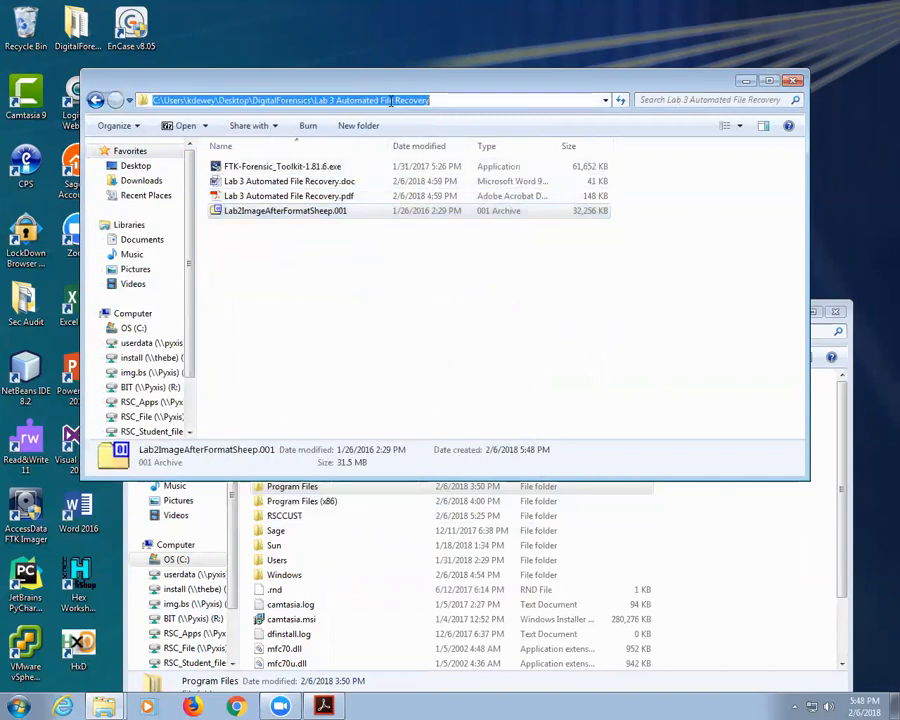
{"action": "type", "text": "cmd"}
{"action": "key", "text": "Return"}
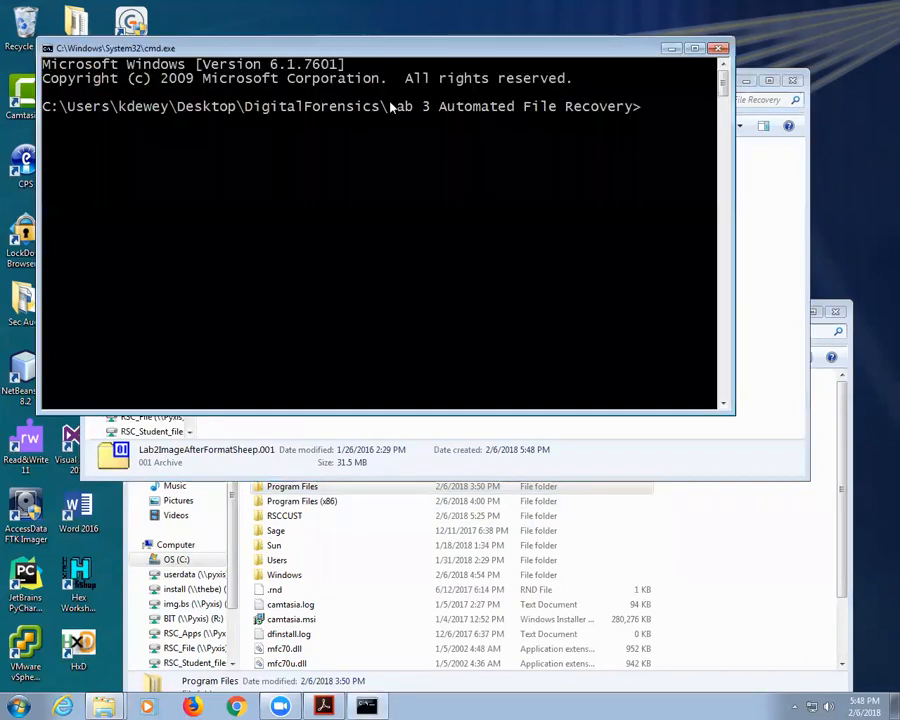
{"action": "type", "text": "dir"}
{"action": "key", "text": "Return"}
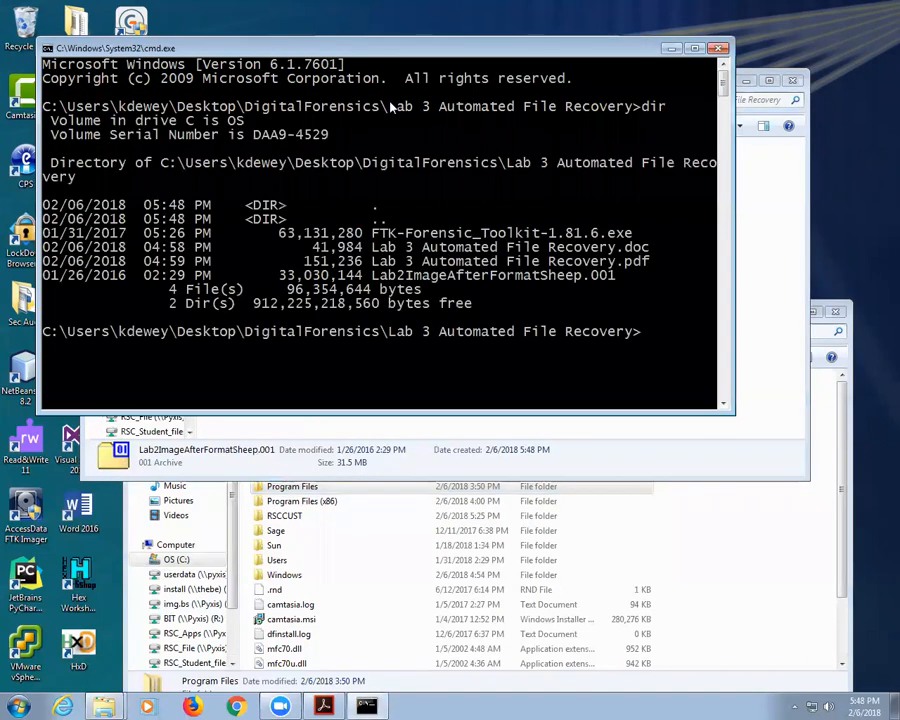
Step: Try to run scalpel on Lab2ImageAfterFormatSheep.001 from the Lab 3 folder, and close the command prompt
{"action": "type", "text": "scalpel "}
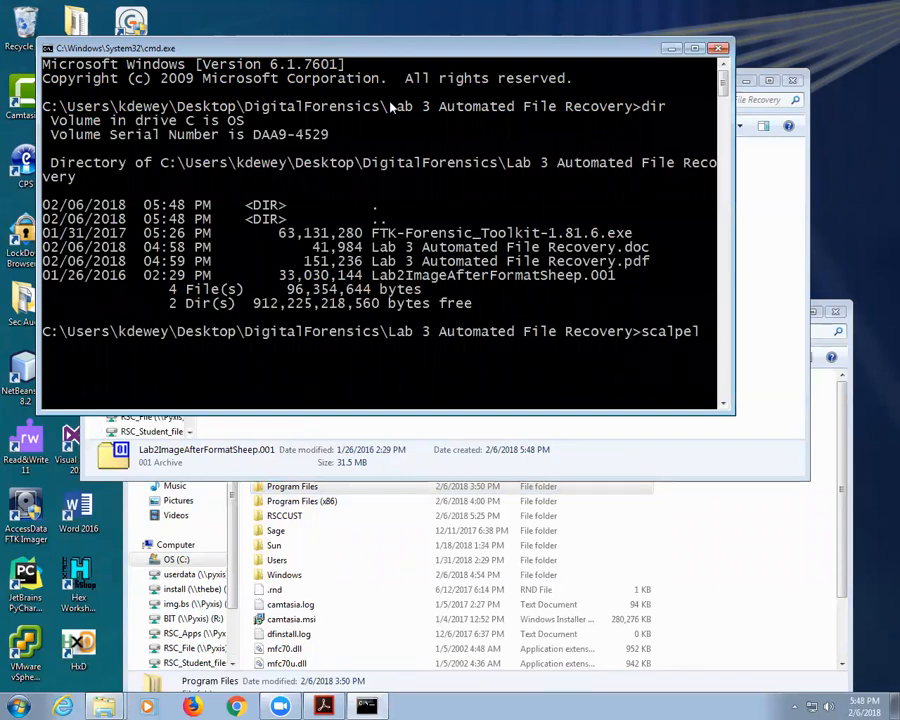
{"action": "type", "text": "Lag"}
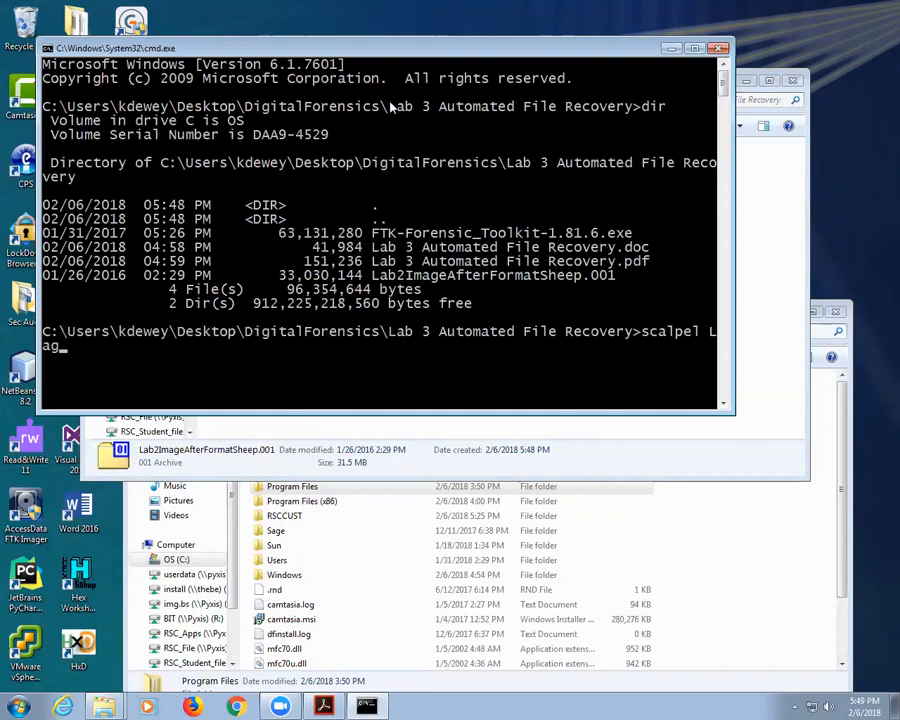
{"action": "key", "text": "BackSpace"}
{"action": "type", "text": "b2ImageAfterFormatSheep.001"}
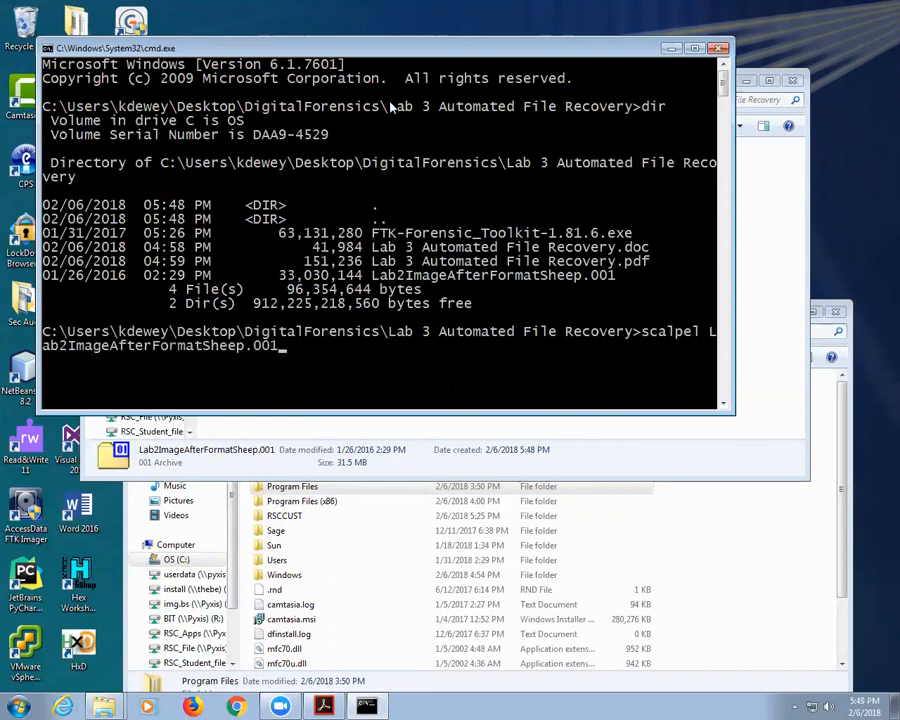
{"action": "key", "text": "BackSpace"}
{"action": "key", "text": "BackSpace"}
{"action": "key", "text": "BackSpace"}
{"action": "key", "text": "BackSpace"}
{"action": "key", "text": "BackSpace"}
{"action": "key", "text": "BackSpace"}
{"action": "key", "text": "BackSpace"}
{"action": "key", "text": "BackSpace"}
{"action": "key", "text": "BackSpace"}
{"action": "key", "text": "BackSpace"}
{"action": "key", "text": "BackSpace"}
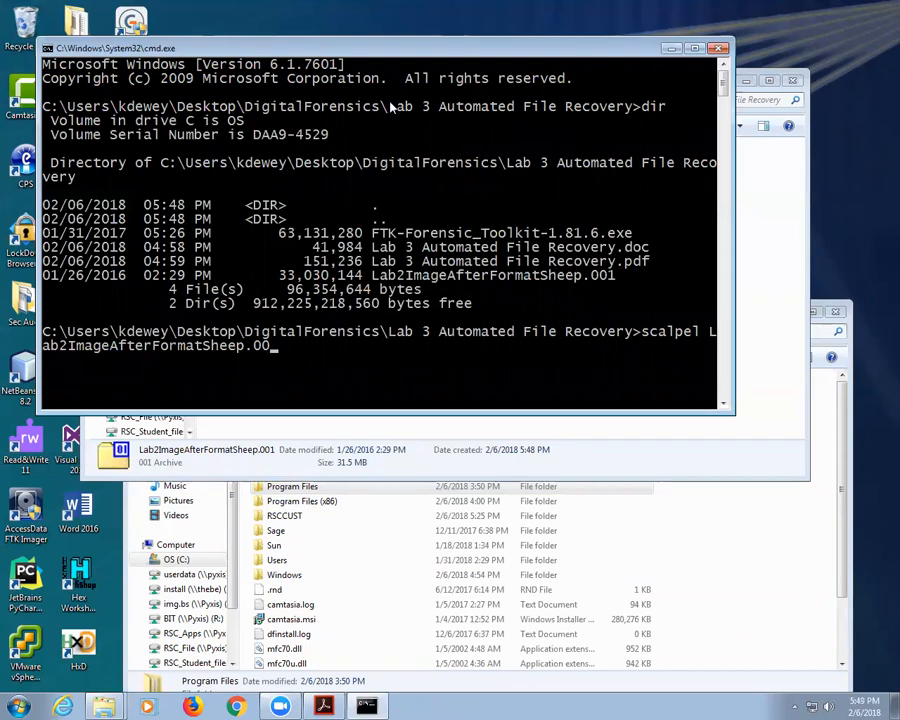
{"action": "key", "text": "BackSpace"}
{"action": "key", "text": "BackSpace"}
{"action": "key", "text": "BackSpace"}
{"action": "key", "text": "BackSpace"}
{"action": "key", "text": "BackSpace"}
{"action": "key", "text": "BackSpace"}
{"action": "key", "text": "BackSpace"}
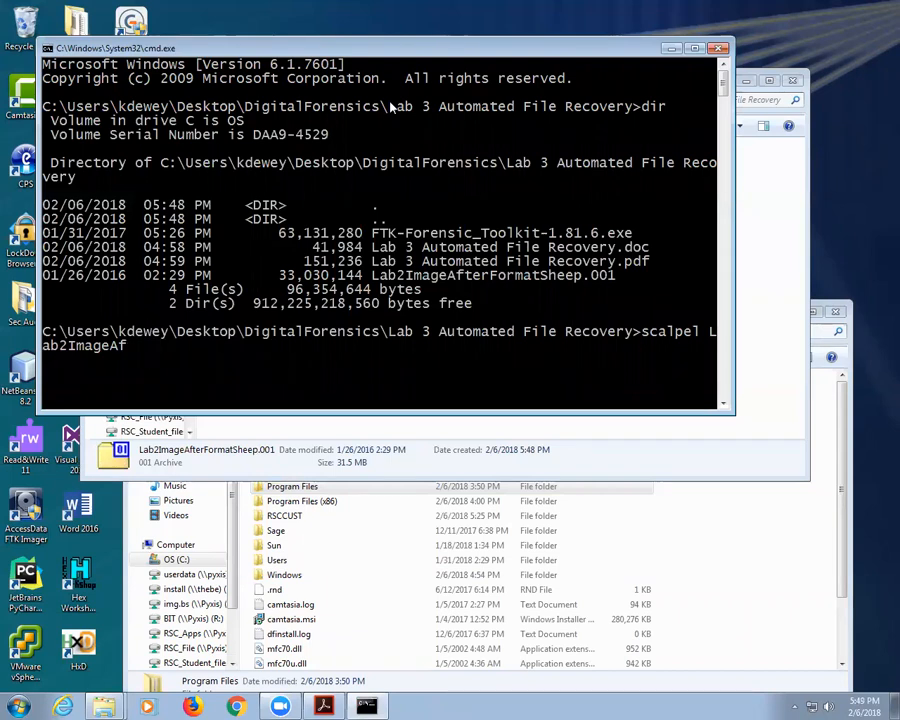
{"action": "key", "text": "BackSpace"}
{"action": "key", "text": "BackSpace"}
{"action": "key", "text": "BackSpace"}
{"action": "key", "text": "BackSpace"}
{"action": "key", "text": "BackSpace"}
{"action": "key", "text": "BackSpace"}
{"action": "key", "text": "BackSpace"}
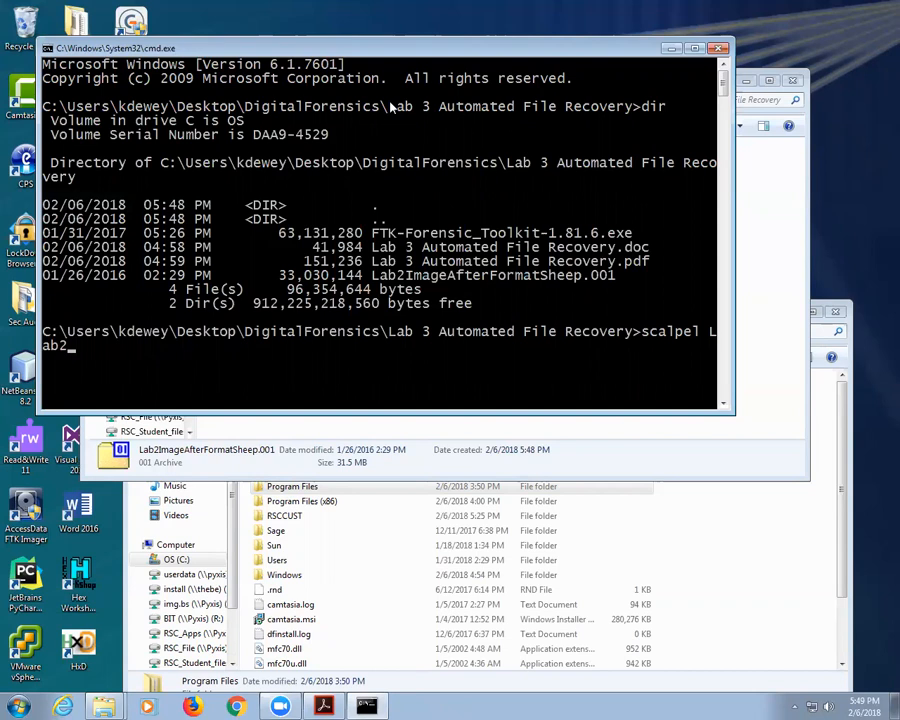
{"action": "key", "text": "Tab"}
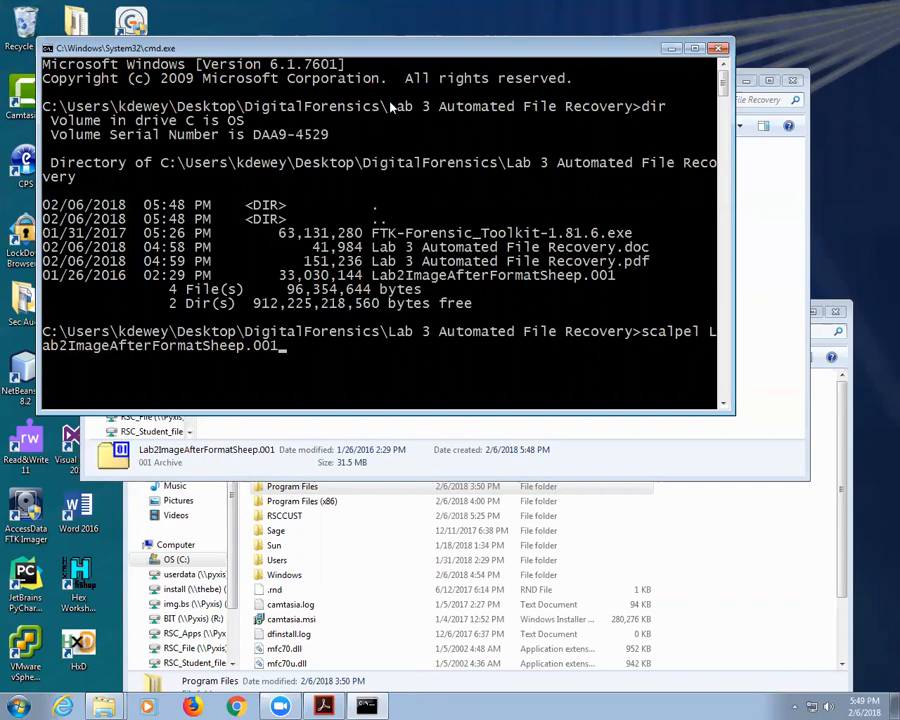
{"action": "key", "text": "Return"}
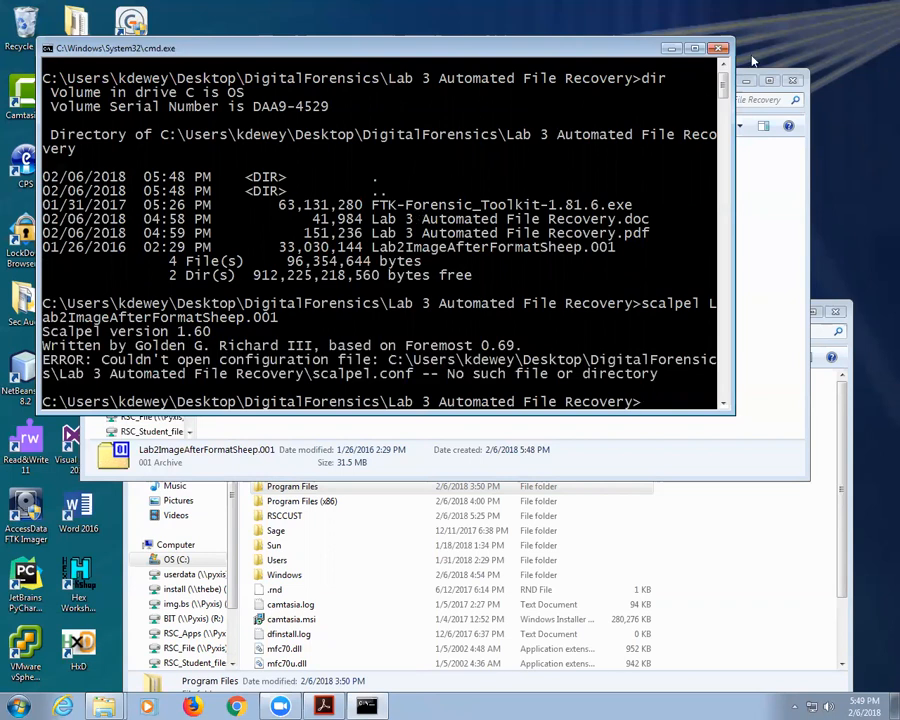
{"action": "left_click", "coordinate": [719, 50]}
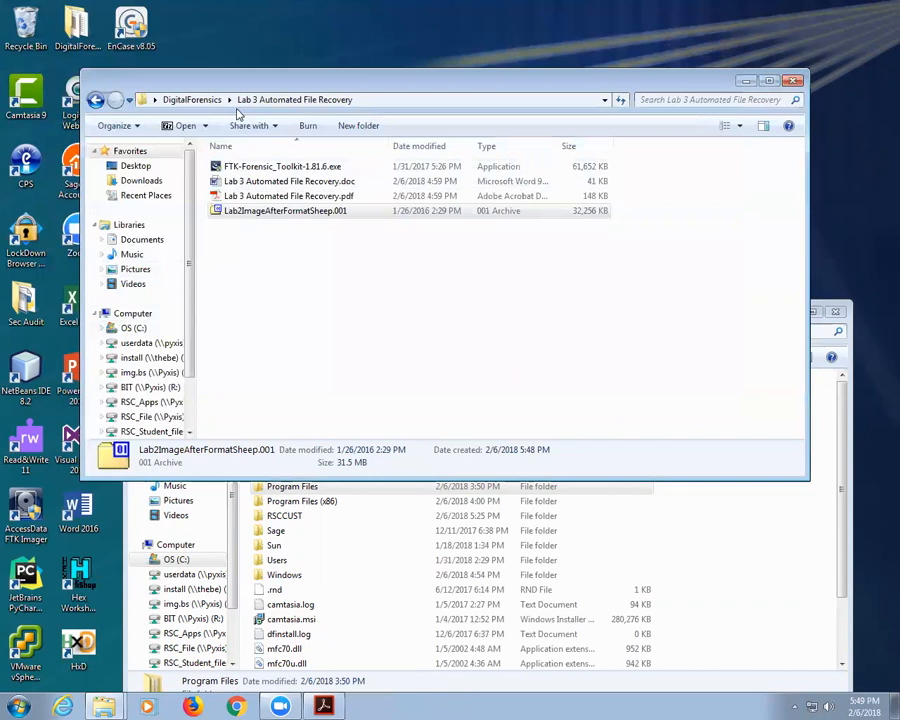
Step: Extract scalpel.zip from the Software Needed folder in DigitalForensics into its own scalpel subfolder
{"action": "left_click_drag", "start_coordinate": [250, 87], "coordinate": [371, 93]}
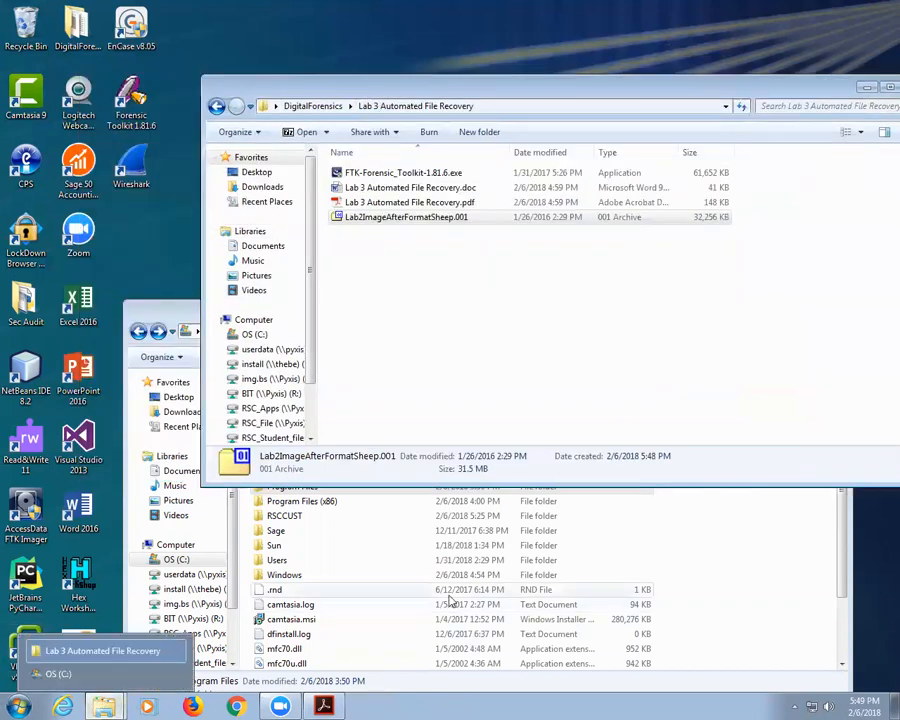
{"action": "left_click", "coordinate": [340, 547]}
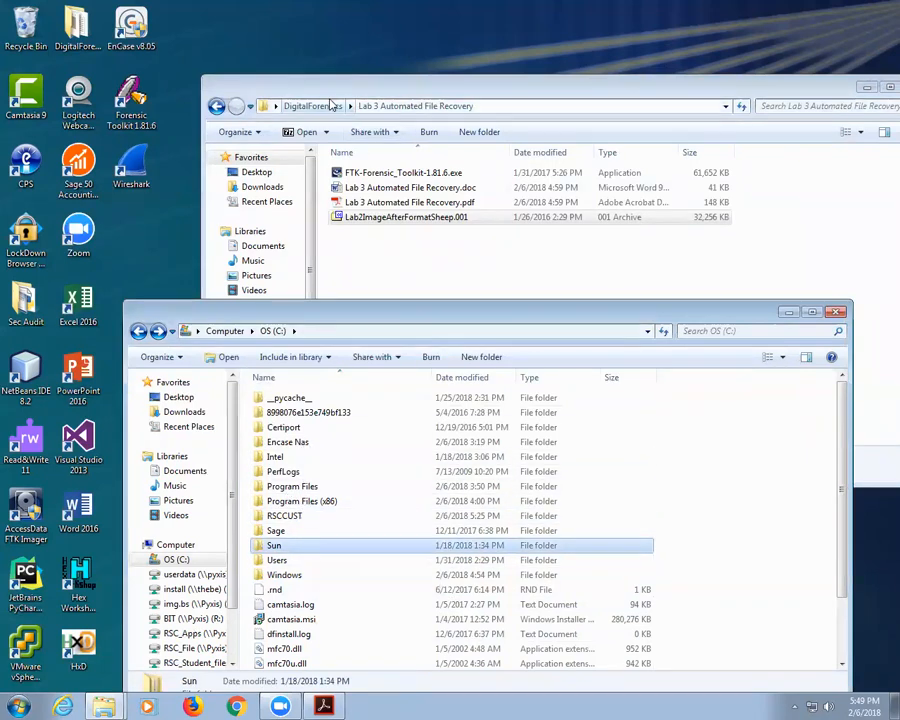
{"action": "left_click", "coordinate": [318, 107]}
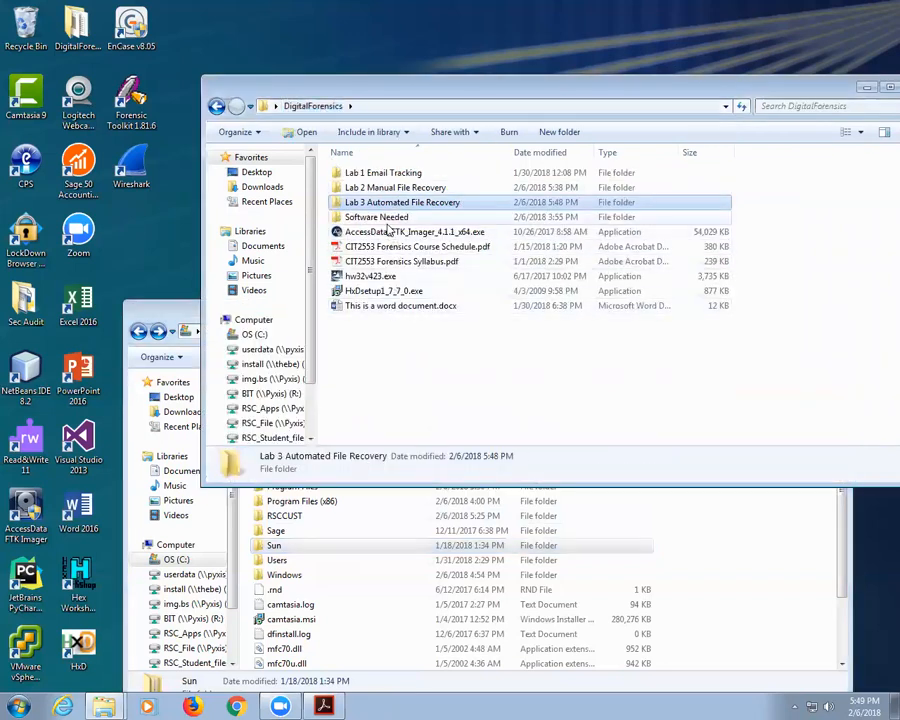
{"action": "double_click", "coordinate": [385, 218]}
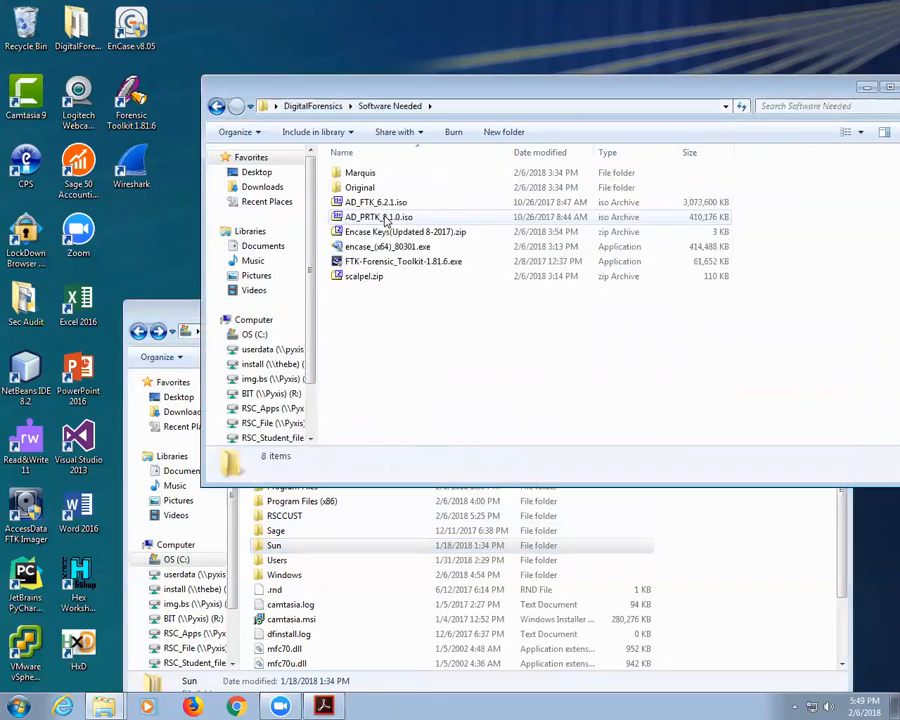
{"action": "left_click_drag", "start_coordinate": [347, 276], "coordinate": [371, 343]}
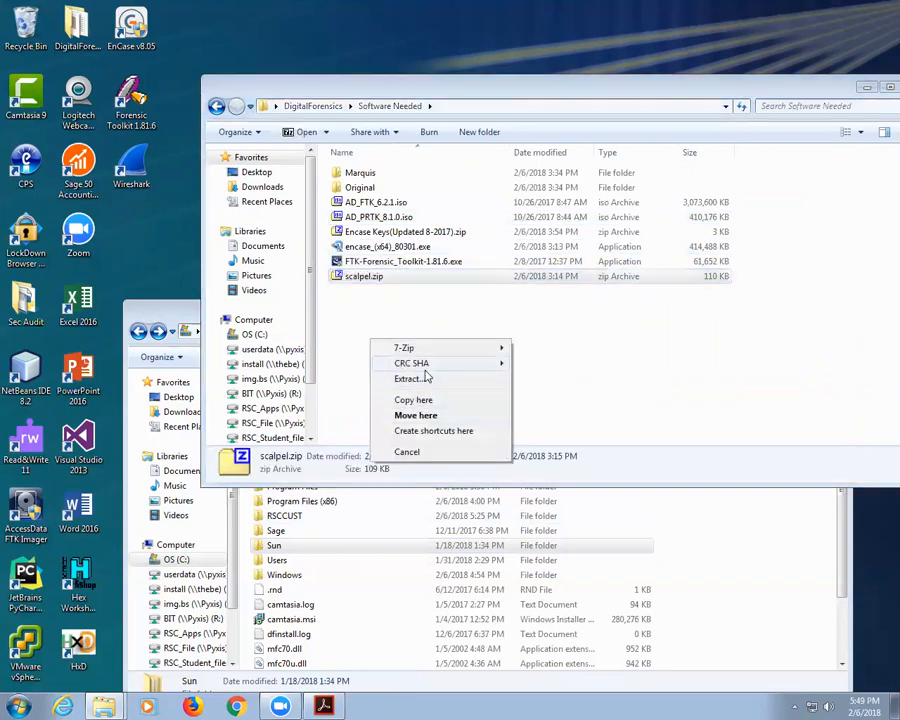
{"action": "mouse_move", "coordinate": [452, 354]}
{"action": "mouse_move", "coordinate": [632, 363]}
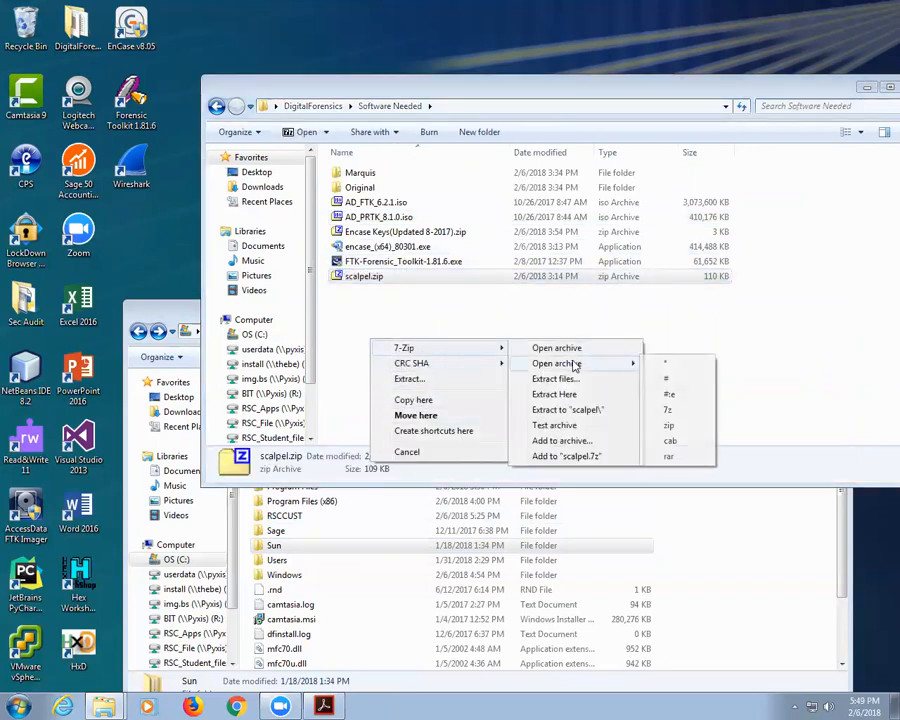
{"action": "key", "text": "Escape"}
{"action": "key", "text": "Escape"}
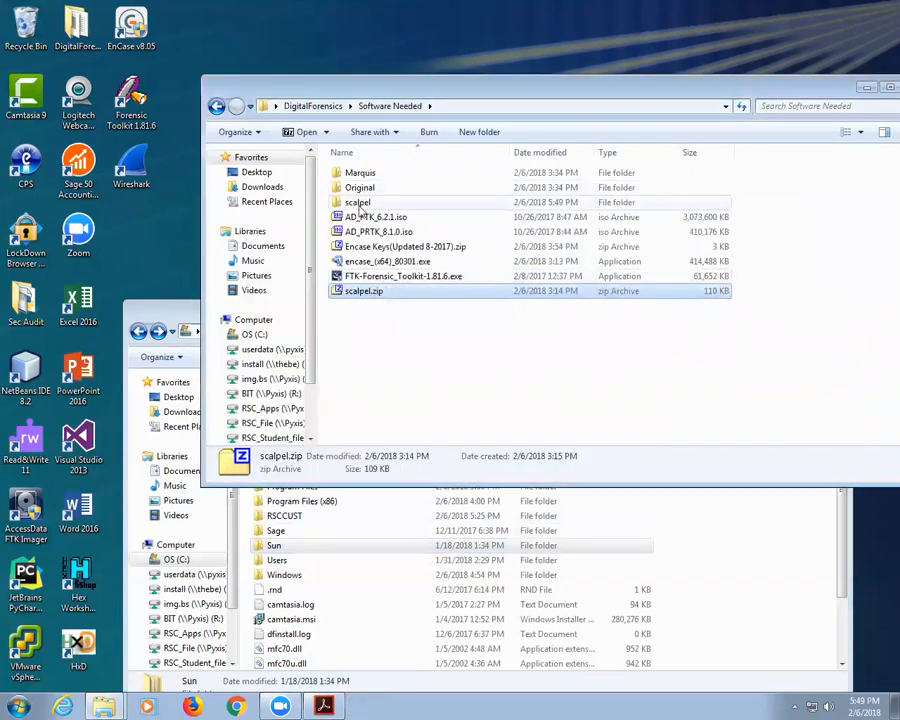
Step: Paste the copied Lab2ImageAfterFormatSheep.001 image into the extracted scalpel folder
{"action": "left_click", "coordinate": [358, 204]}
{"action": "double_click", "coordinate": [358, 208]}
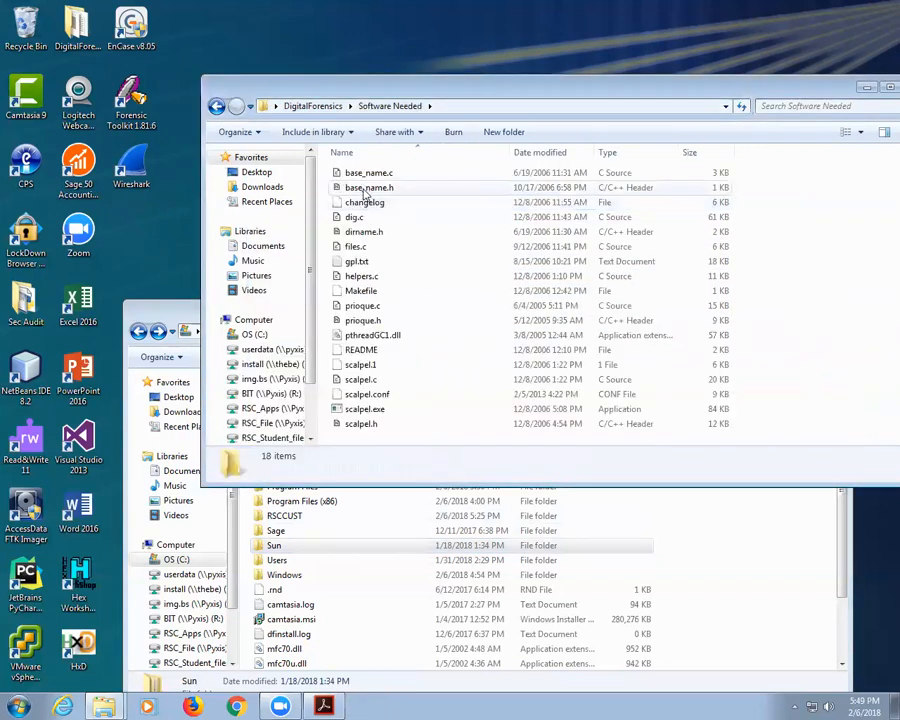
{"action": "right_click", "coordinate": [813, 330]}
{"action": "left_click", "coordinate": [789, 423]}
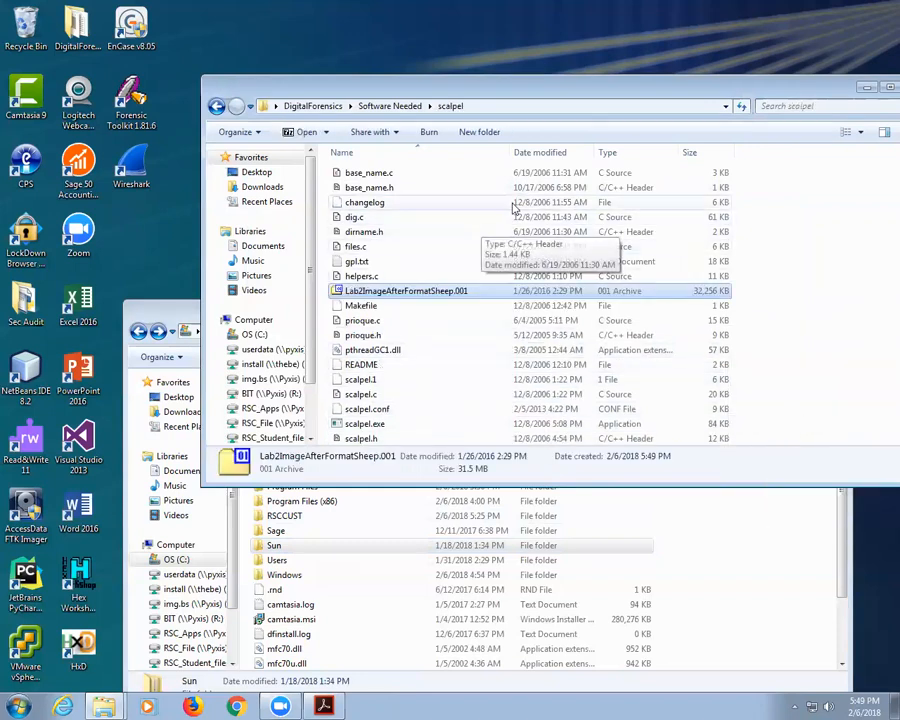
Step: Open a command prompt in the scalpel folder and list its contents with dir
{"action": "left_click", "coordinate": [549, 105]}
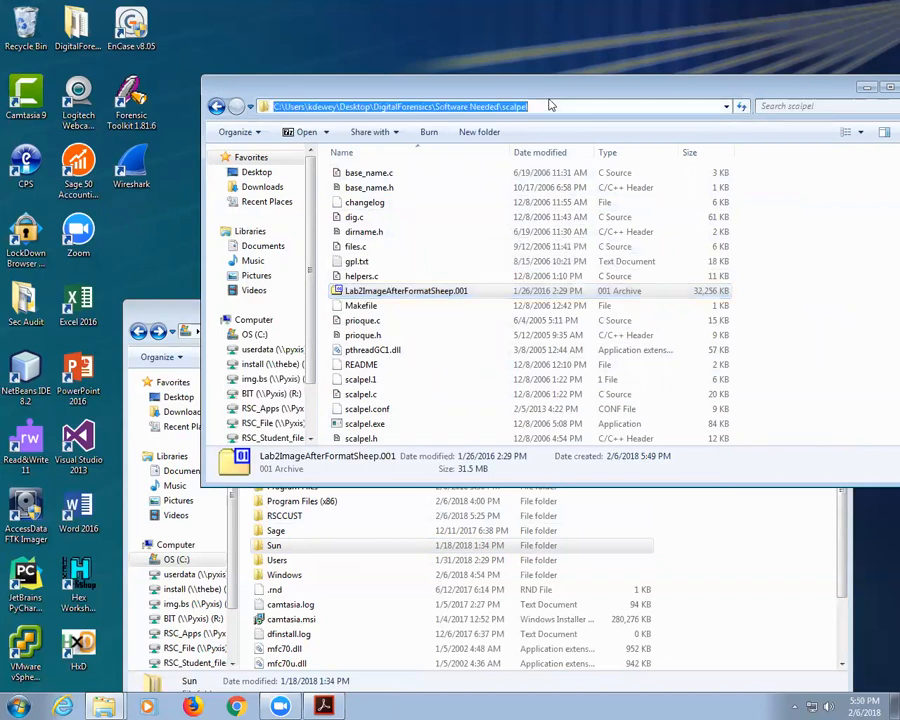
{"action": "type", "text": "cmd"}
{"action": "key", "text": "Return"}
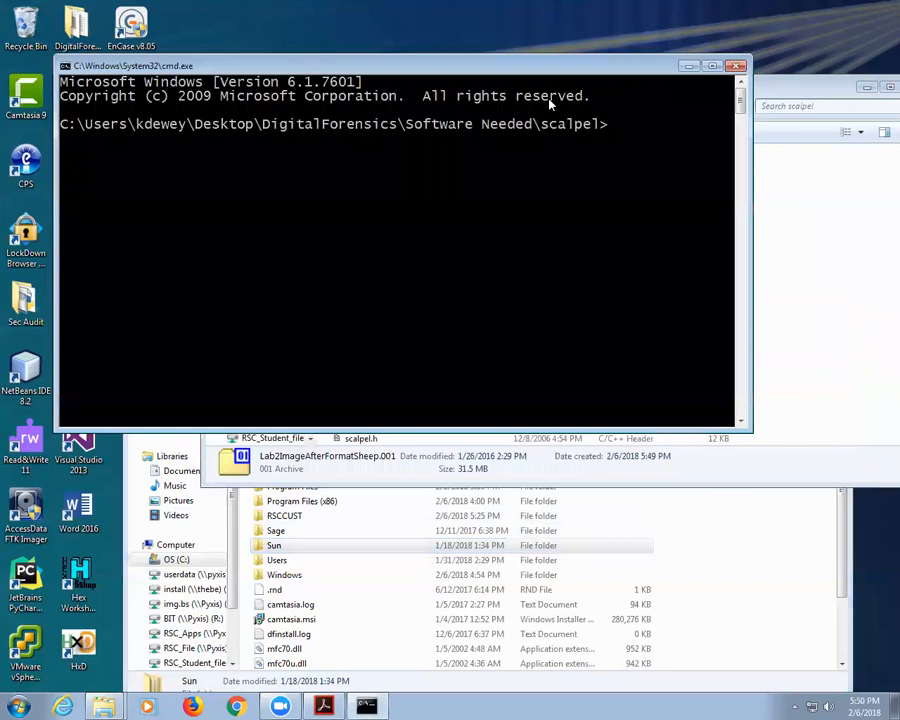
{"action": "type", "text": "dir"}
{"action": "key", "text": "Return"}
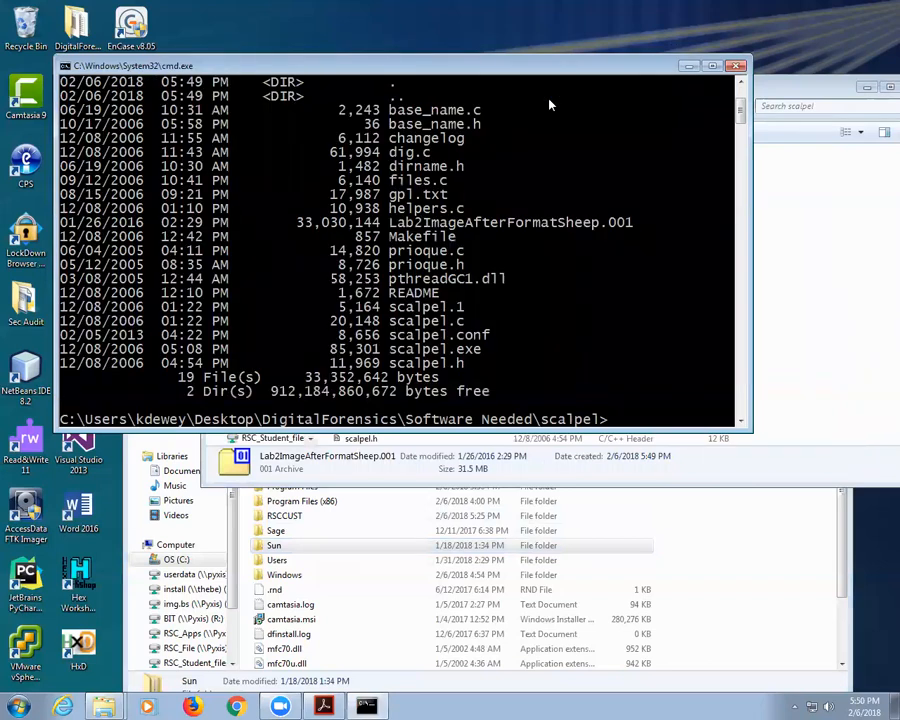
Step: Run scalpel on Lab2ImageAfterFormatSheep.001 from the command prompt
{"action": "type", "text": "scalpel Lab"}
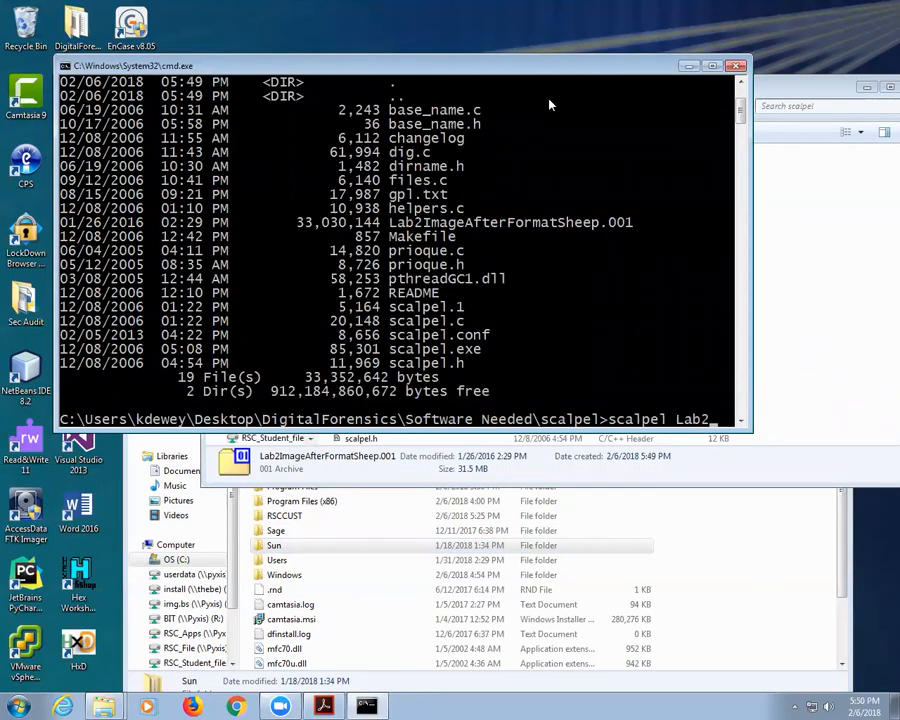
{"action": "type", "text": "2"}
{"action": "key", "text": "Tab"}
{"action": "key", "text": "Return"}
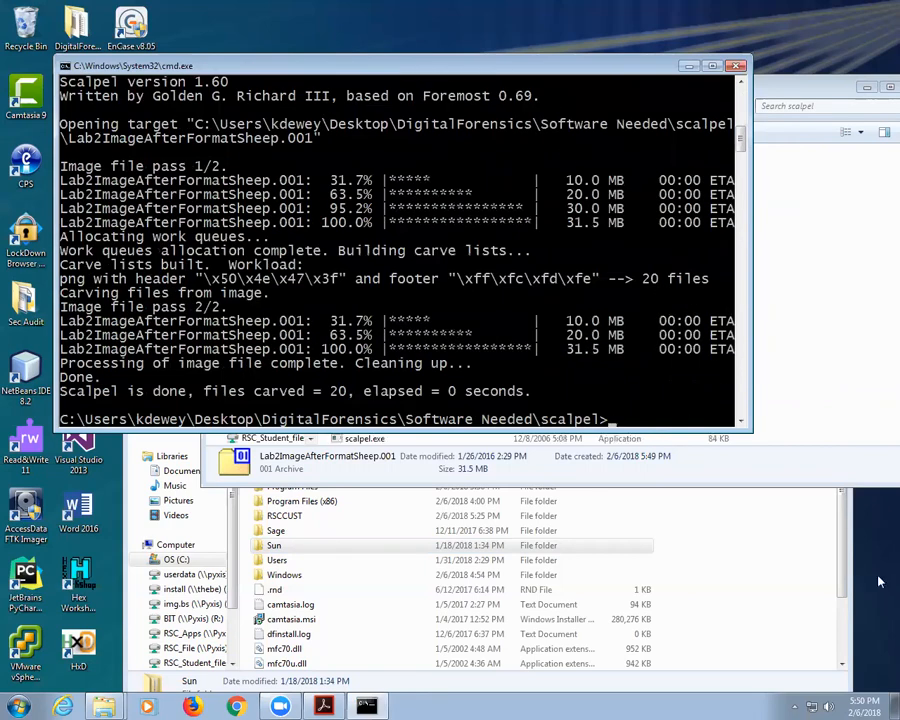
Step: Open the png-0-0 folder inside scalpel-output to see the carved files
{"action": "left_click", "coordinate": [810, 421]}
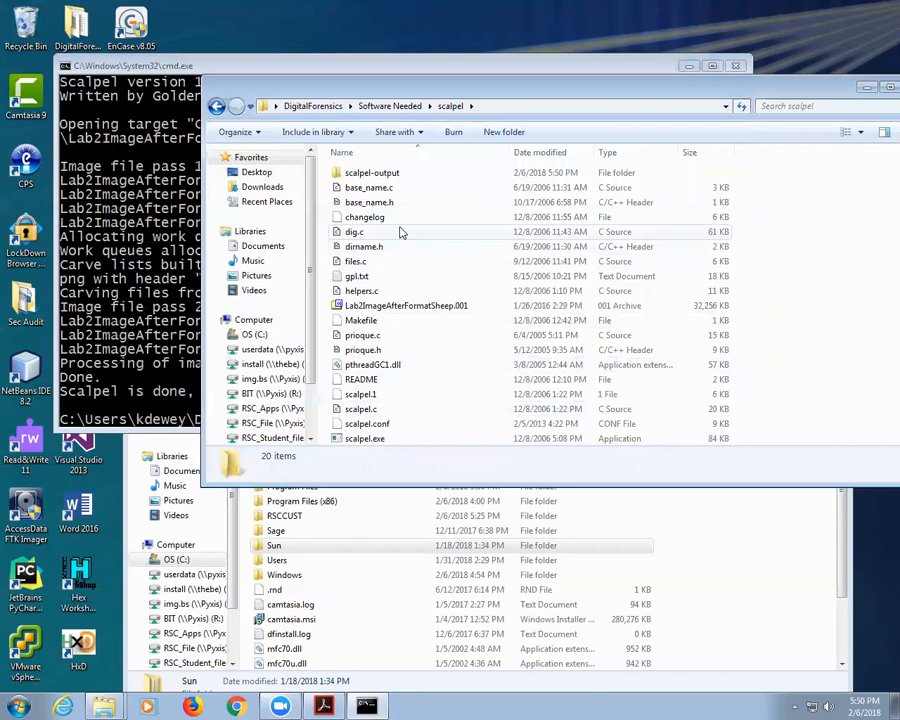
{"action": "double_click", "coordinate": [382, 177]}
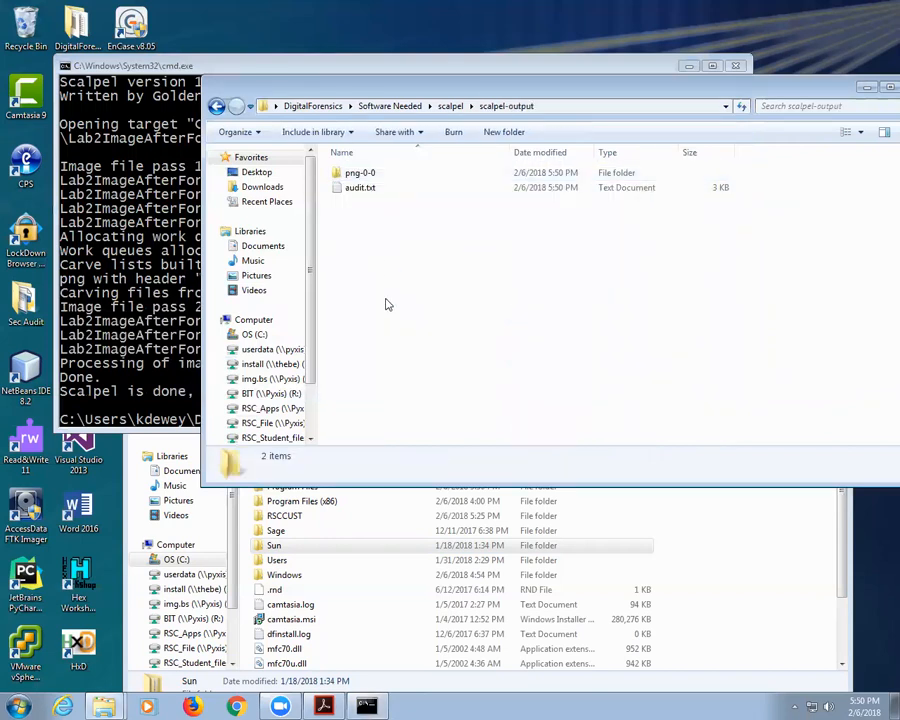
{"action": "double_click", "coordinate": [362, 174]}
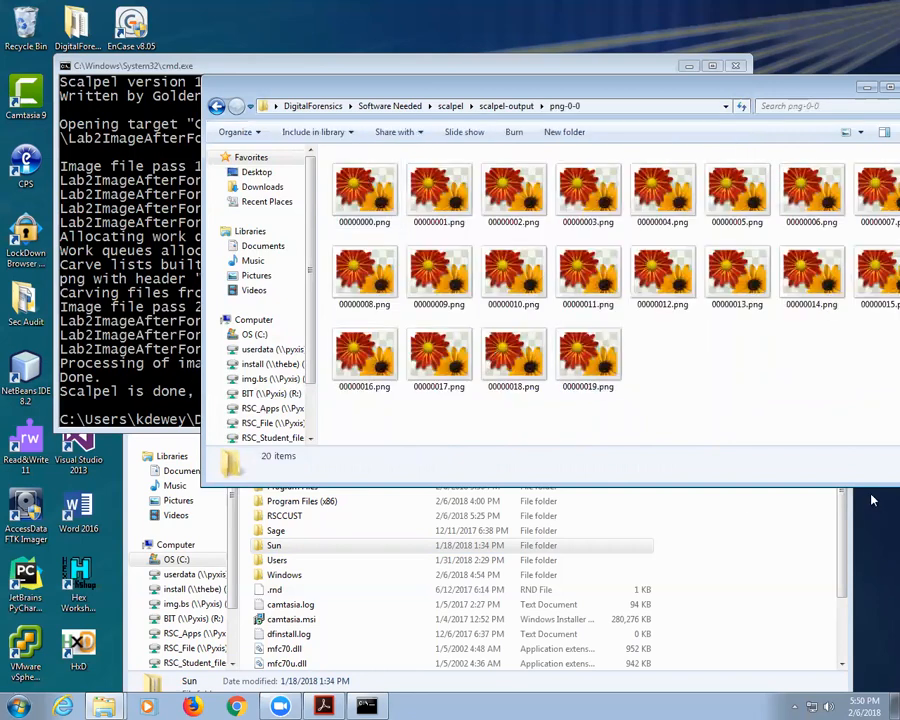
Step: Check the carved PNG files one after another in the photo viewer, starting with 00000000.png, and close the viewer
{"action": "double_click", "coordinate": [364, 190]}
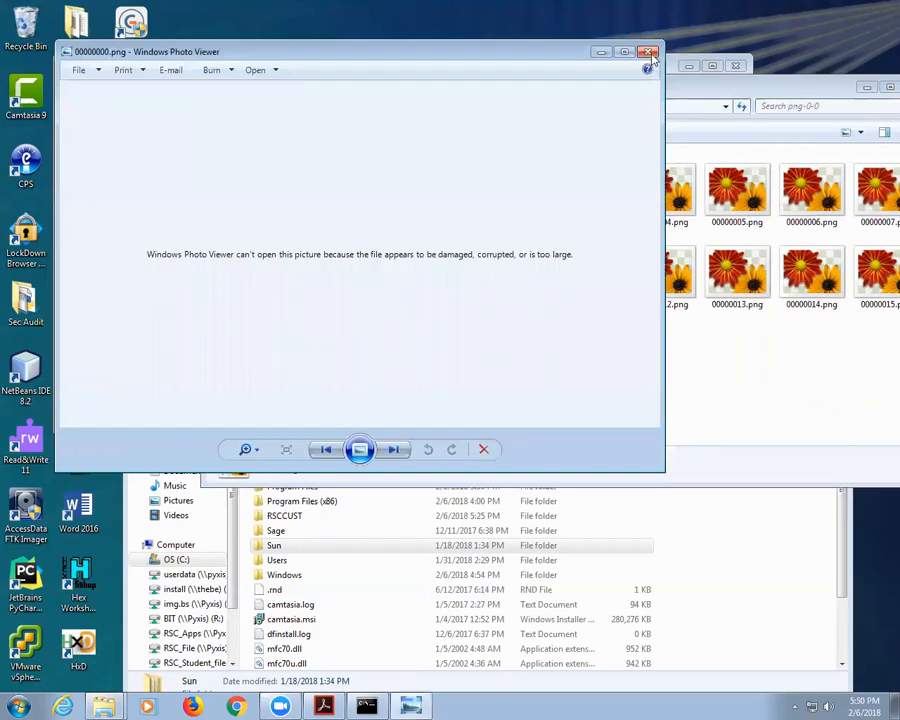
{"action": "left_click", "coordinate": [648, 51]}
{"action": "double_click", "coordinate": [433, 178]}
{"action": "left_click", "coordinate": [648, 51]}
{"action": "double_click", "coordinate": [512, 184]}
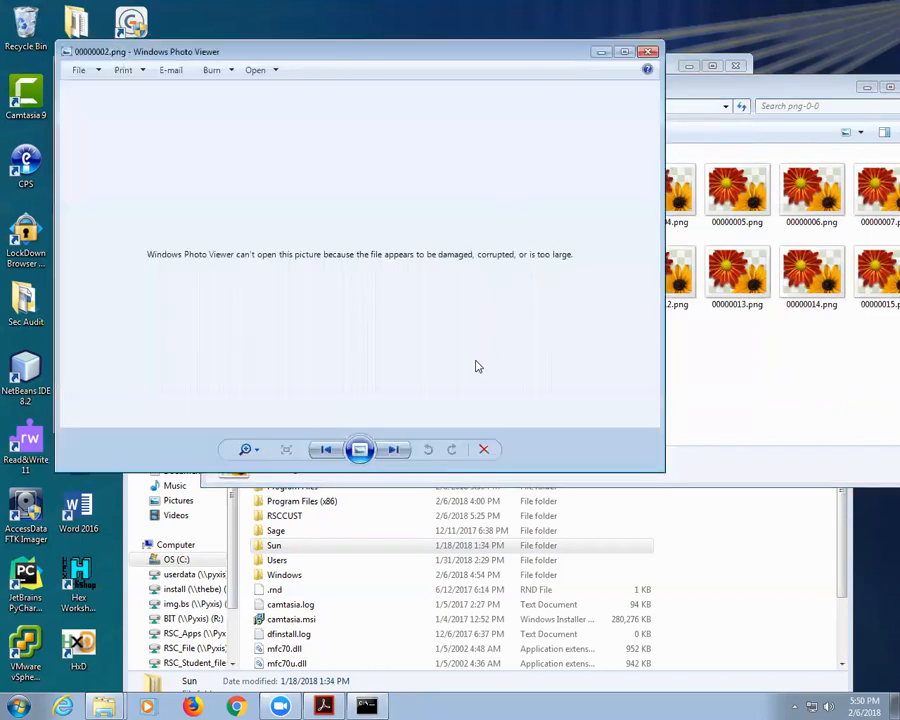
{"action": "left_click", "coordinate": [395, 450]}
{"action": "left_click", "coordinate": [402, 455]}
{"action": "left_click", "coordinate": [402, 455]}
{"action": "left_click", "coordinate": [402, 455]}
{"action": "left_click", "coordinate": [402, 455]}
{"action": "left_click", "coordinate": [402, 455]}
{"action": "left_click", "coordinate": [402, 455]}
{"action": "left_click", "coordinate": [402, 455]}
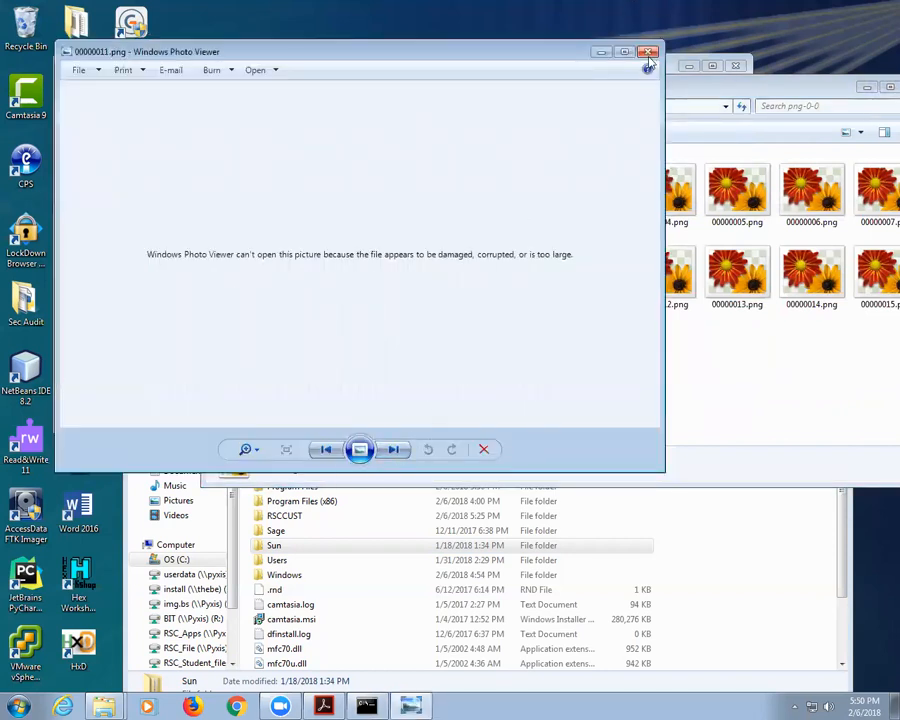
{"action": "left_click", "coordinate": [395, 451]}
{"action": "left_click", "coordinate": [395, 451]}
{"action": "left_click", "coordinate": [395, 451]}
{"action": "left_click", "coordinate": [395, 451]}
{"action": "left_click", "coordinate": [395, 451]}
{"action": "left_click", "coordinate": [395, 451]}
{"action": "left_click", "coordinate": [395, 451]}
{"action": "left_click", "coordinate": [395, 451]}
{"action": "left_click", "coordinate": [395, 451]}
{"action": "left_click", "coordinate": [395, 451]}
{"action": "left_click", "coordinate": [395, 451]}
{"action": "left_click", "coordinate": [395, 451]}
{"action": "left_click", "coordinate": [395, 451]}
{"action": "left_click", "coordinate": [395, 451]}
{"action": "left_click", "coordinate": [395, 451]}
{"action": "left_click", "coordinate": [395, 451]}
{"action": "left_click", "coordinate": [393, 453]}
{"action": "left_click", "coordinate": [645, 51]}
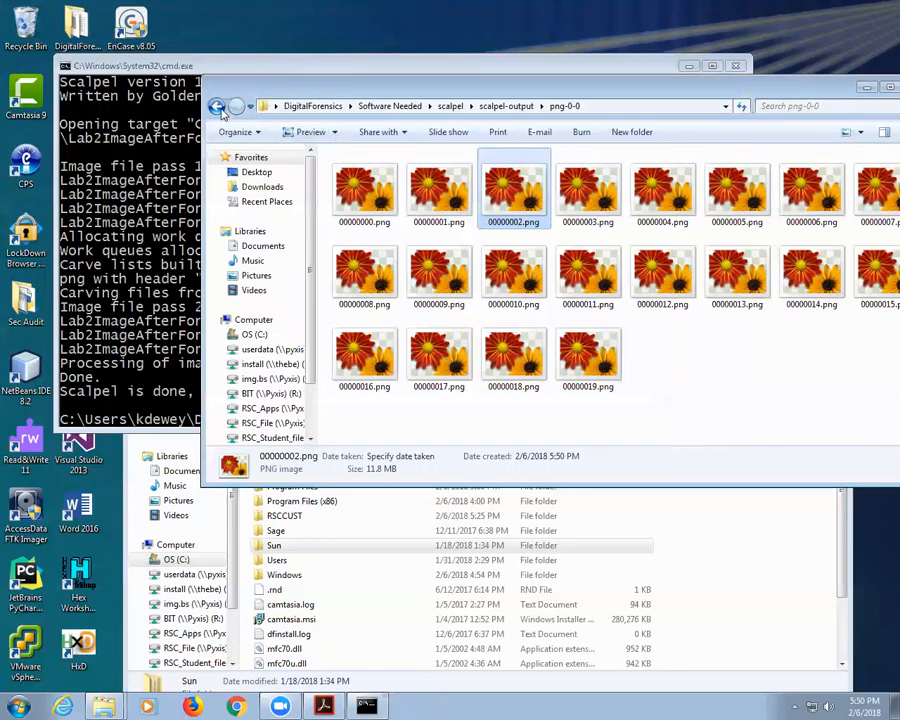
Step: Review the list of carved files in audit.txt from the scalpel-output folder, and close it
{"action": "left_click", "coordinate": [215, 108]}
{"action": "left_click", "coordinate": [360, 193]}
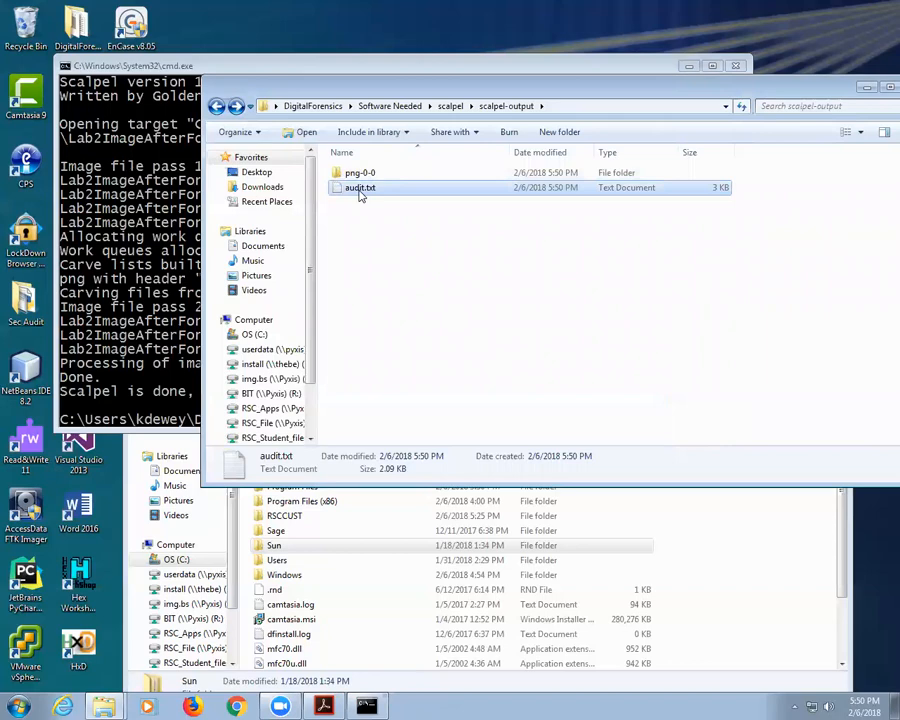
{"action": "double_click", "coordinate": [360, 193]}
{"action": "scroll", "coordinate": [400, 264], "scroll_direction": "down", "scroll_amount": 7}
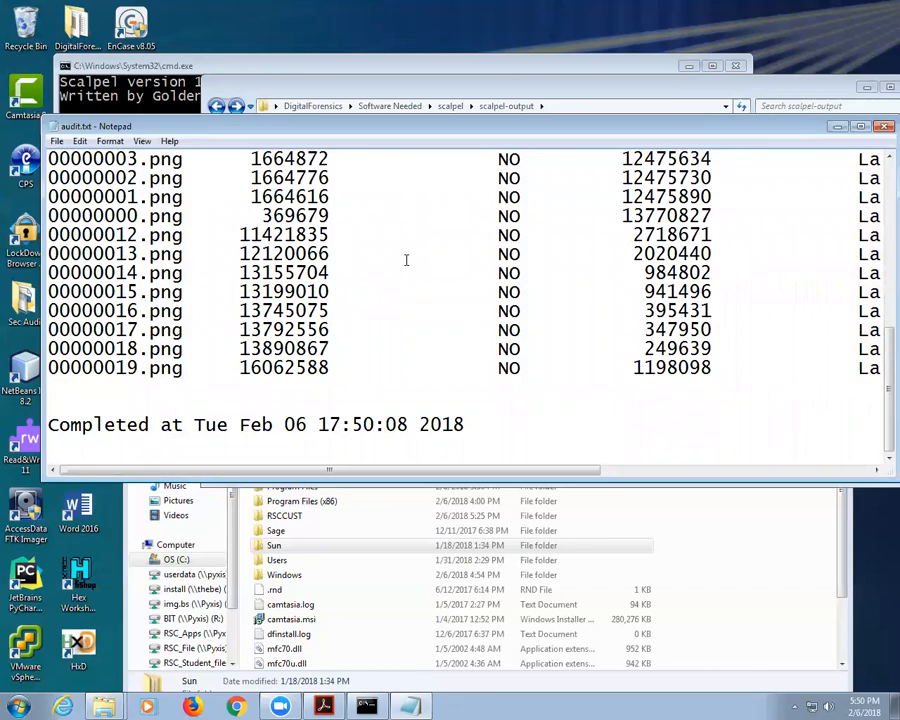
{"action": "scroll", "coordinate": [406, 264], "scroll_direction": "up", "scroll_amount": 5}
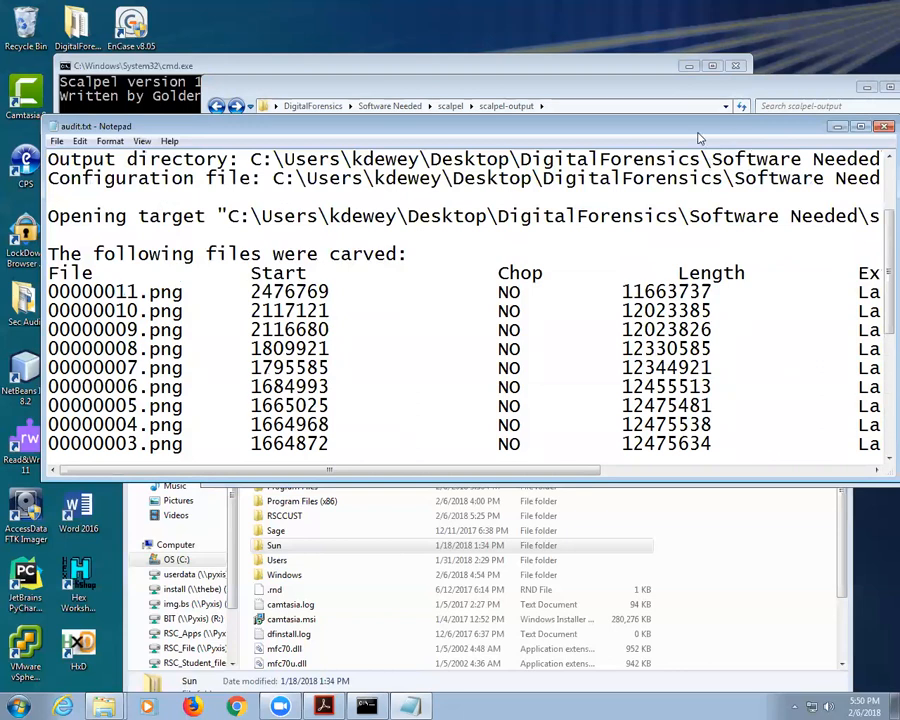
{"action": "left_click", "coordinate": [885, 126]}
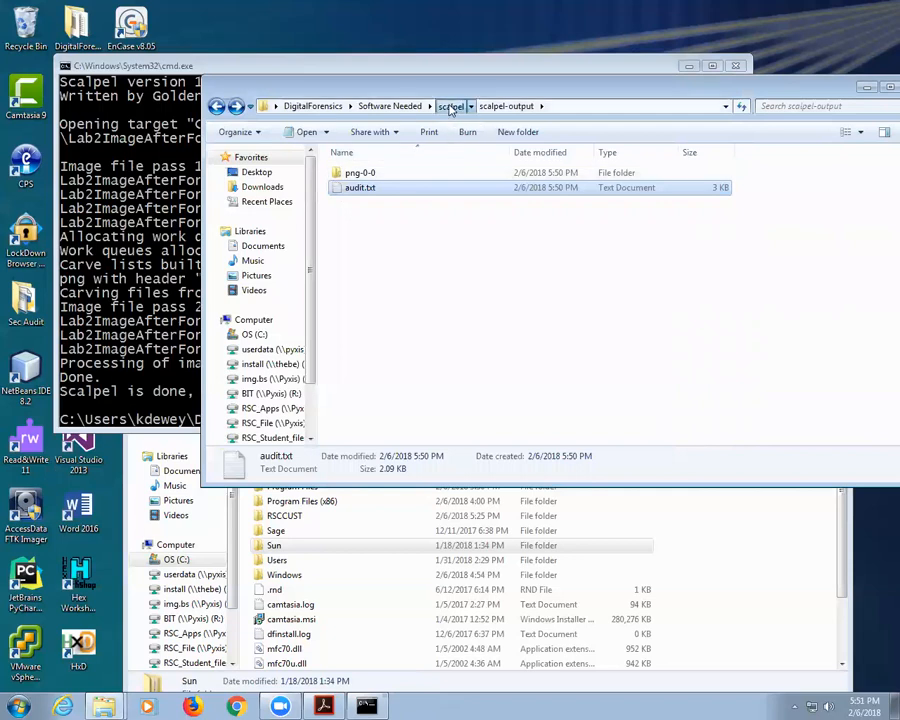
Step: Open scalpel.conf from the scalpel folder in TextPad and go to its GRAPHICS FILES section
{"action": "left_click", "coordinate": [450, 106]}
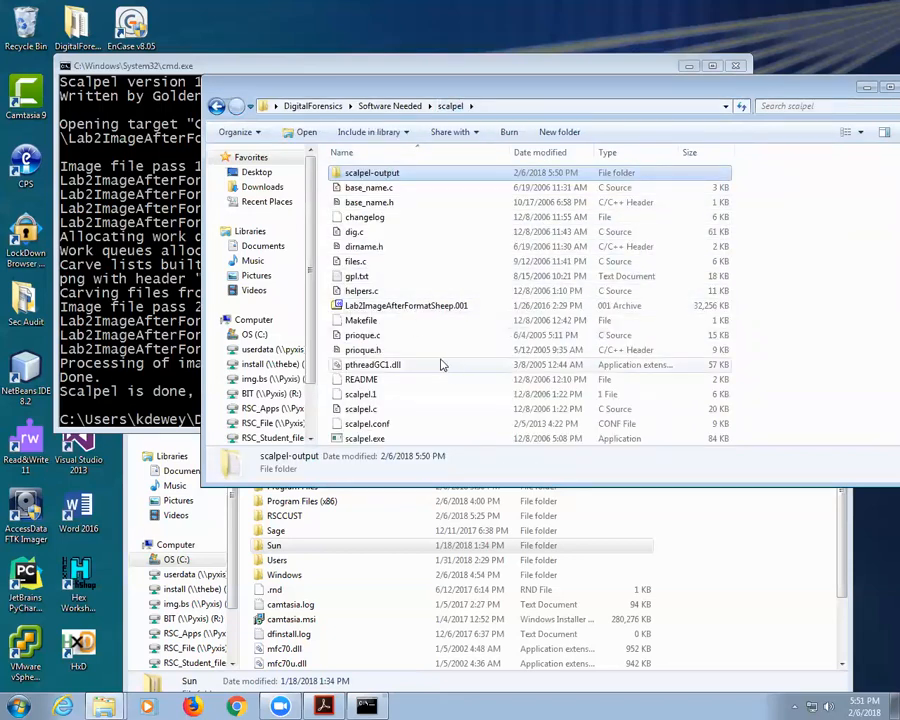
{"action": "scroll", "coordinate": [424, 312], "scroll_direction": "down", "scroll_amount": 1}
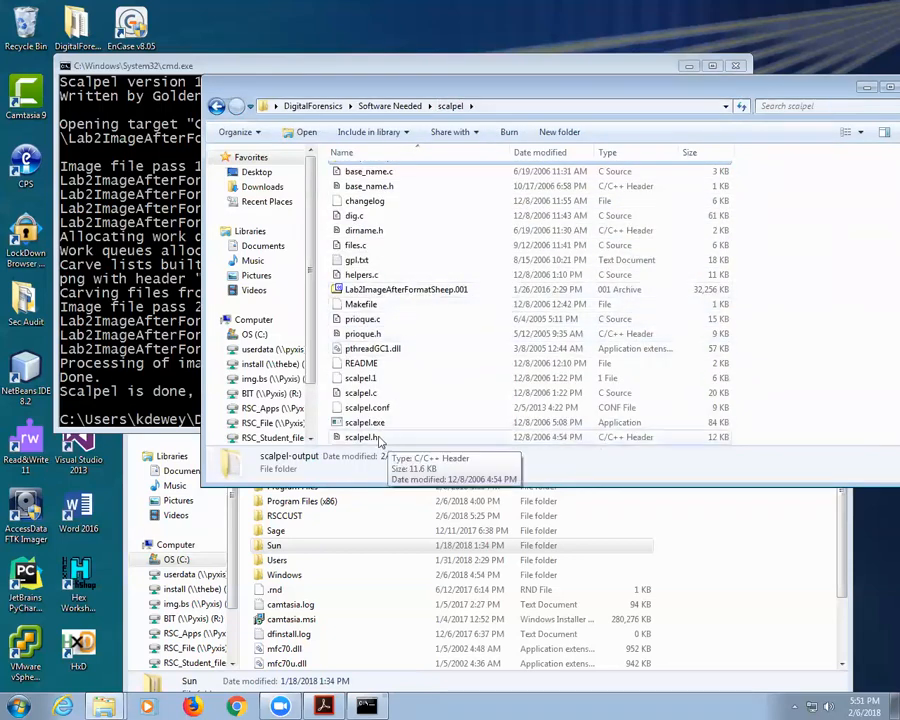
{"action": "right_click", "coordinate": [368, 410]}
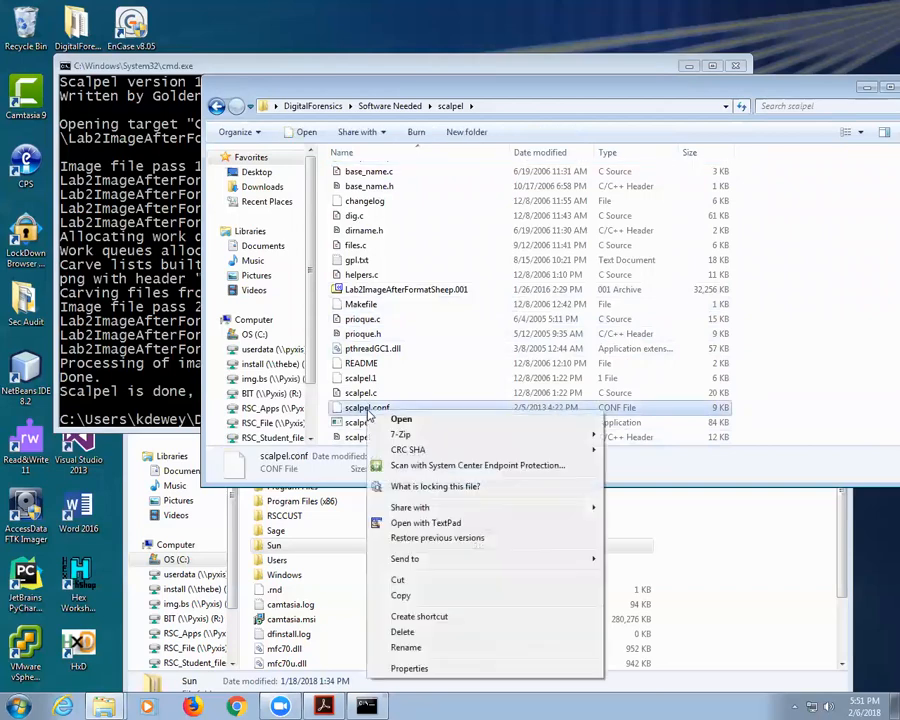
{"action": "left_click", "coordinate": [438, 523]}
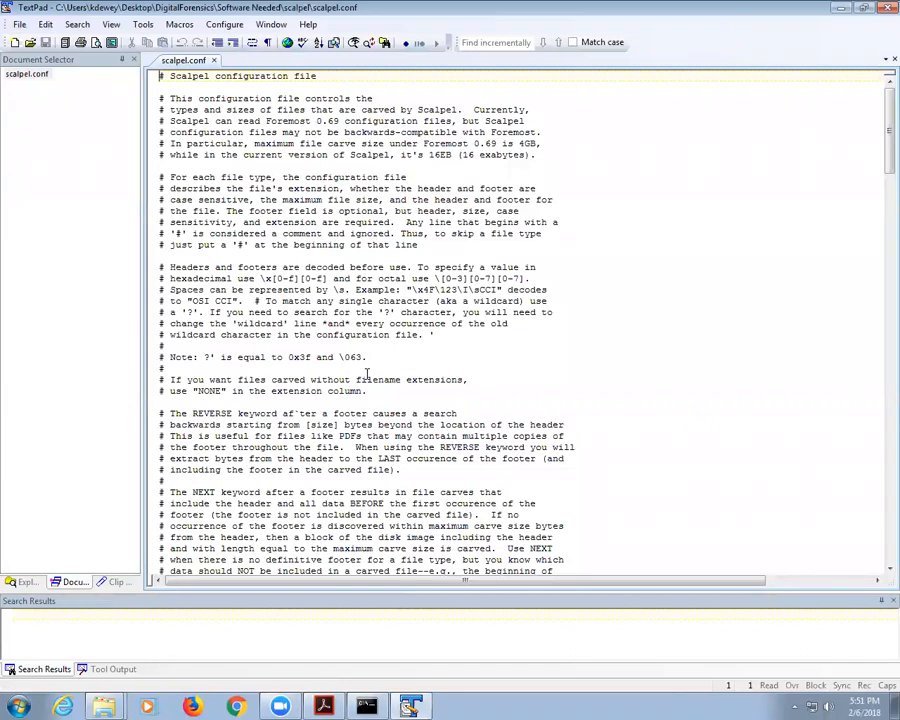
{"action": "scroll", "coordinate": [516, 405], "scroll_direction": "down", "scroll_amount": 15}
{"action": "scroll", "coordinate": [516, 392], "scroll_direction": "down", "scroll_amount": 1}
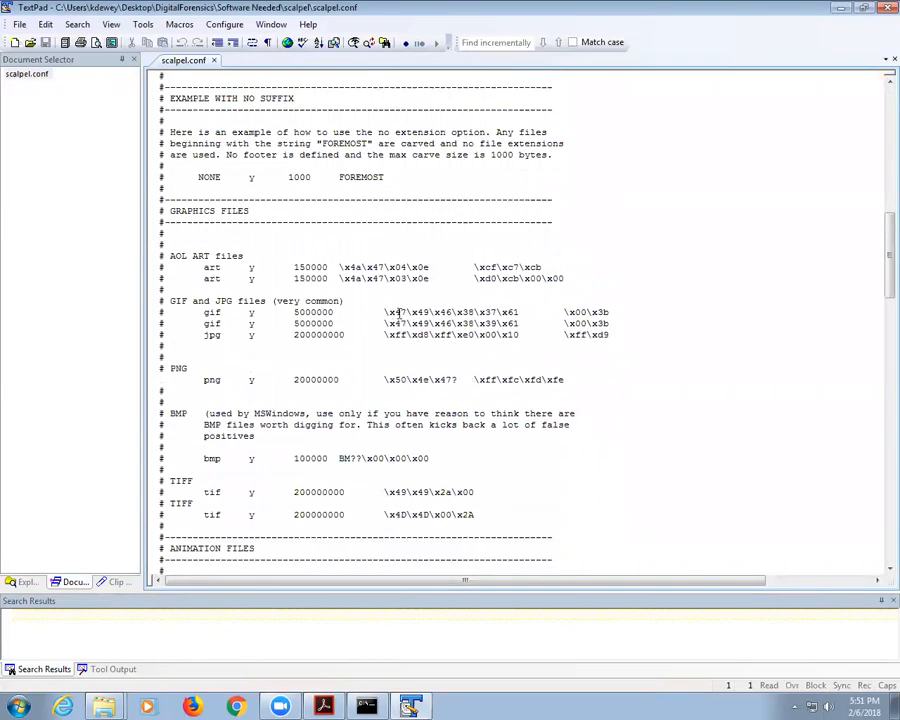
Step: Search scalpel.conf for the text \xD0, matching case, and close the search
{"action": "mouse_move", "coordinate": [388, 313]}
{"action": "left_mouse_down"}
{"action": "mouse_move", "coordinate": [619, 317]}
{"action": "mouse_move", "coordinate": [398, 312]}
{"action": "left_mouse_up"}
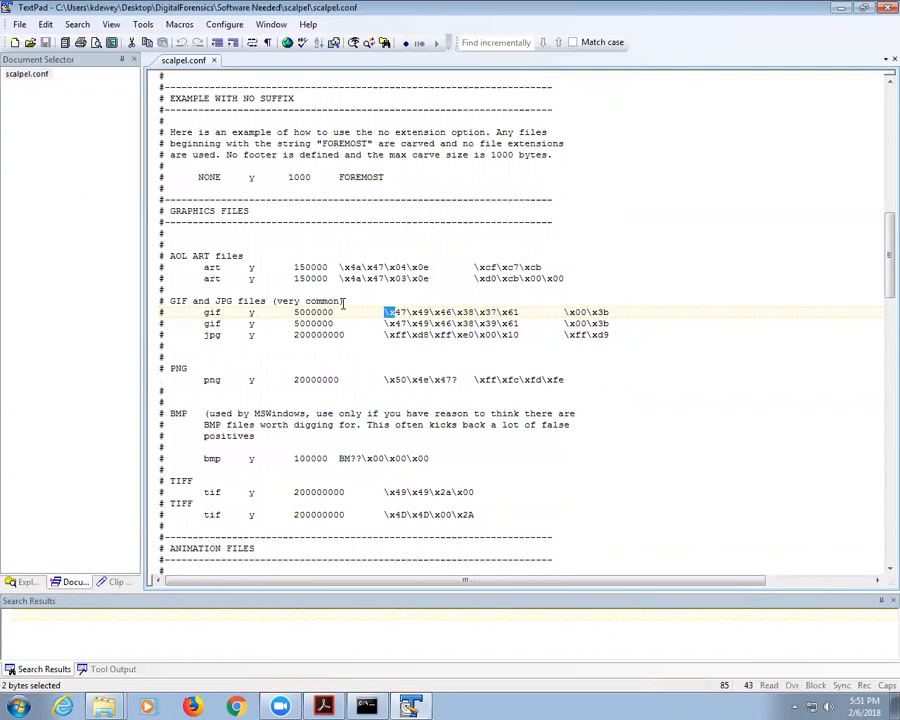
{"action": "key", "text": "F3"}
{"action": "left_click", "coordinate": [375, 163]}
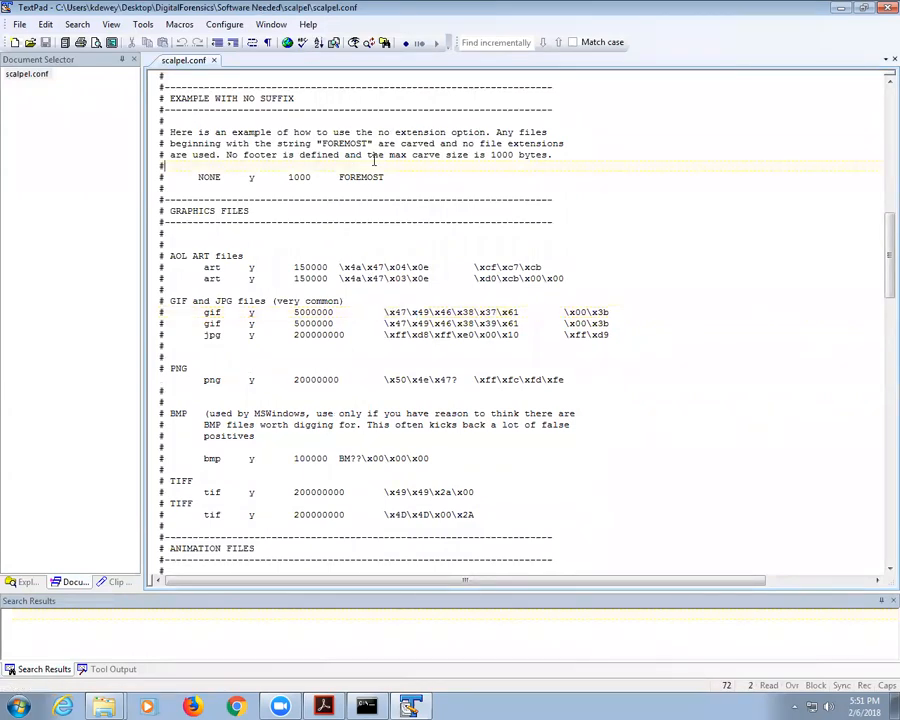
{"action": "double_click", "coordinate": [663, 15]}
{"action": "left_click", "coordinate": [156, 93]}
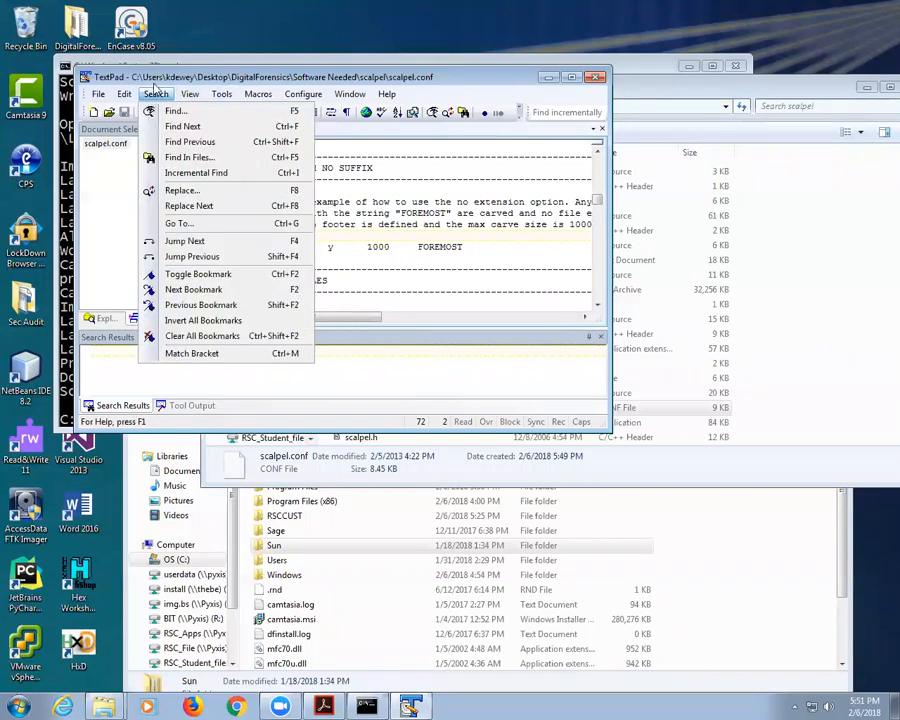
{"action": "left_click", "coordinate": [172, 111]}
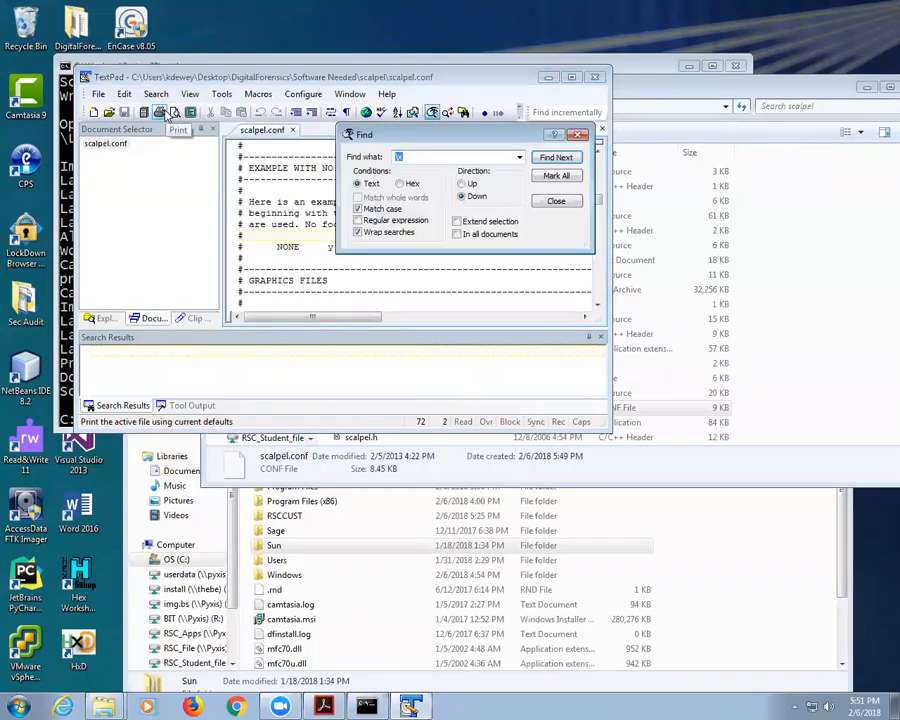
{"action": "type", "text": "\\xD"}
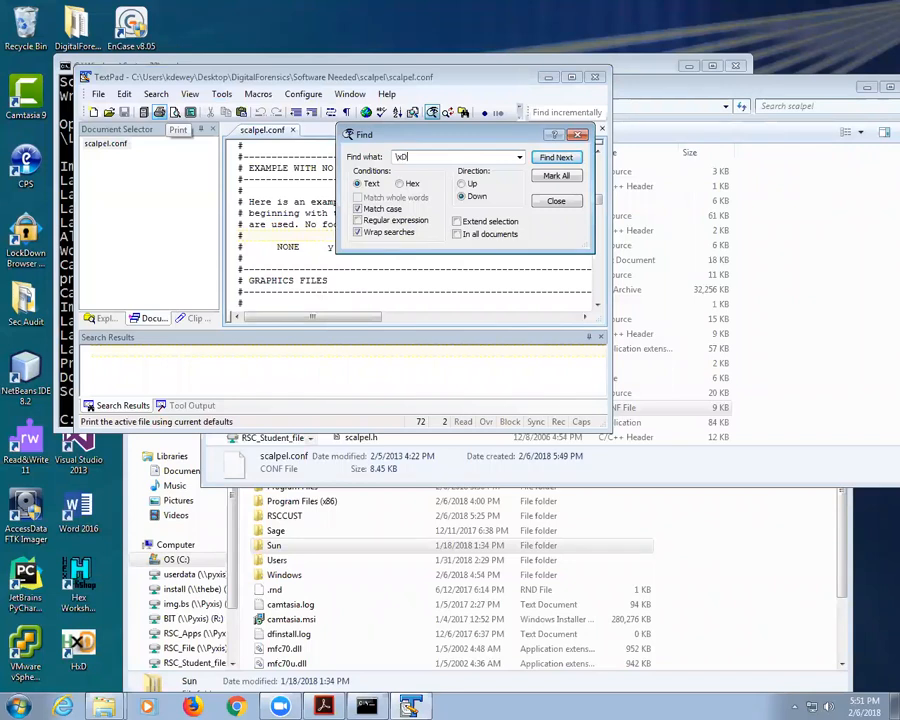
{"action": "type", "text": "0"}
{"action": "key", "text": "Return"}
{"action": "key", "text": "Return"}
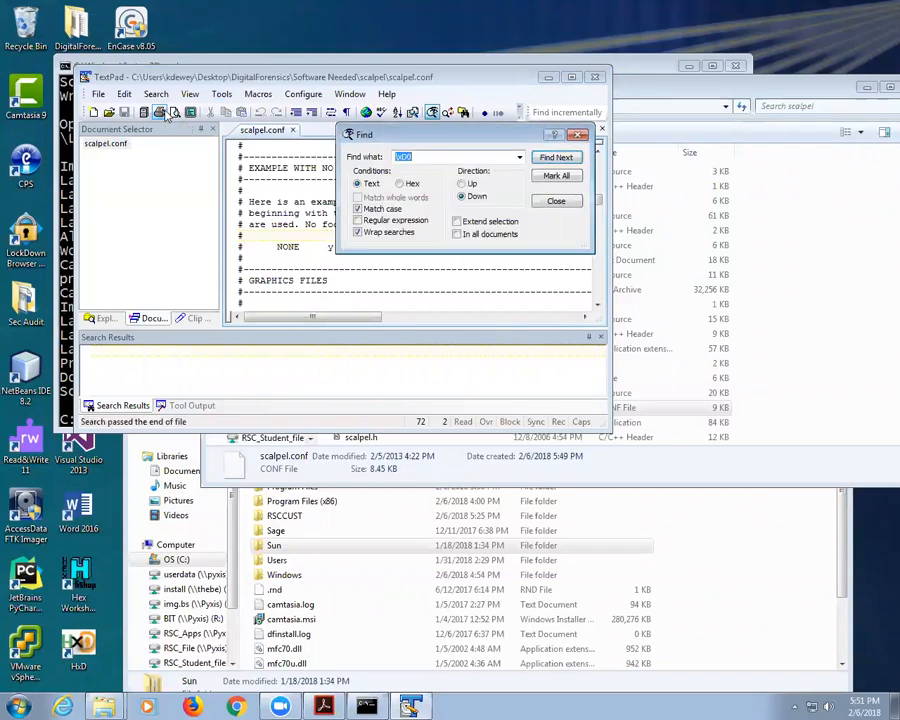
{"action": "type", "text": "\\"}
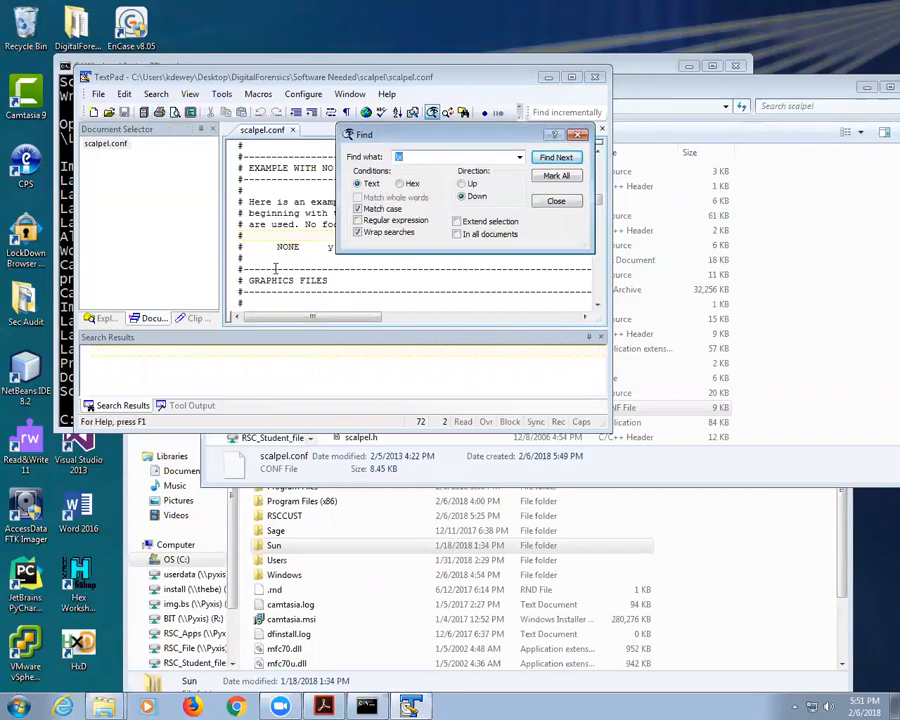
{"action": "left_click", "coordinate": [552, 202]}
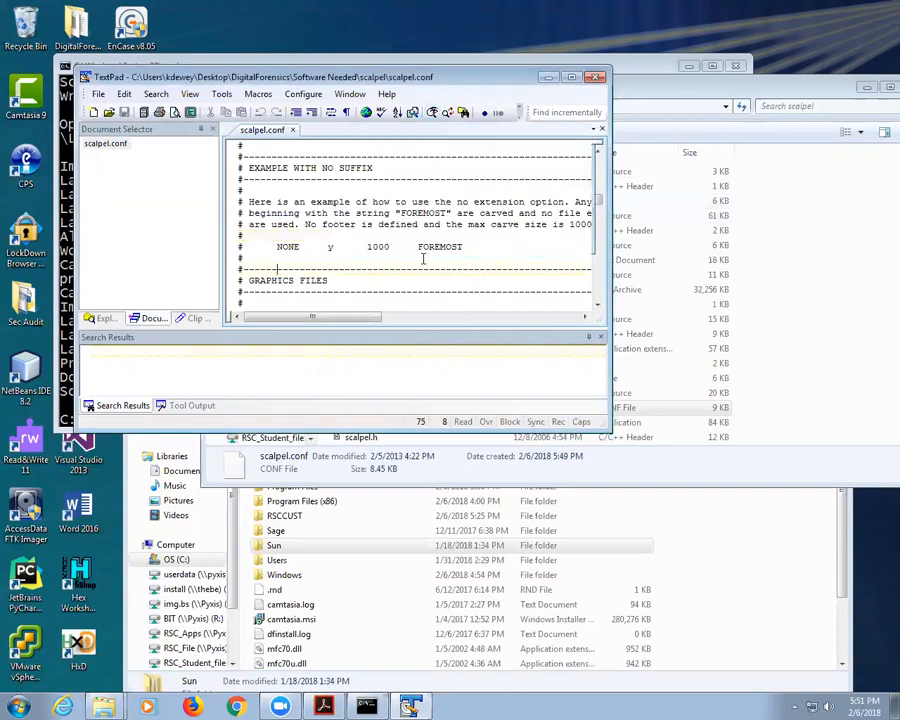
Step: Search scalpel.conf for the lowercase header text \xd0 and close the search at the first match
{"action": "scroll", "coordinate": [402, 260], "scroll_direction": "down", "scroll_amount": 2}
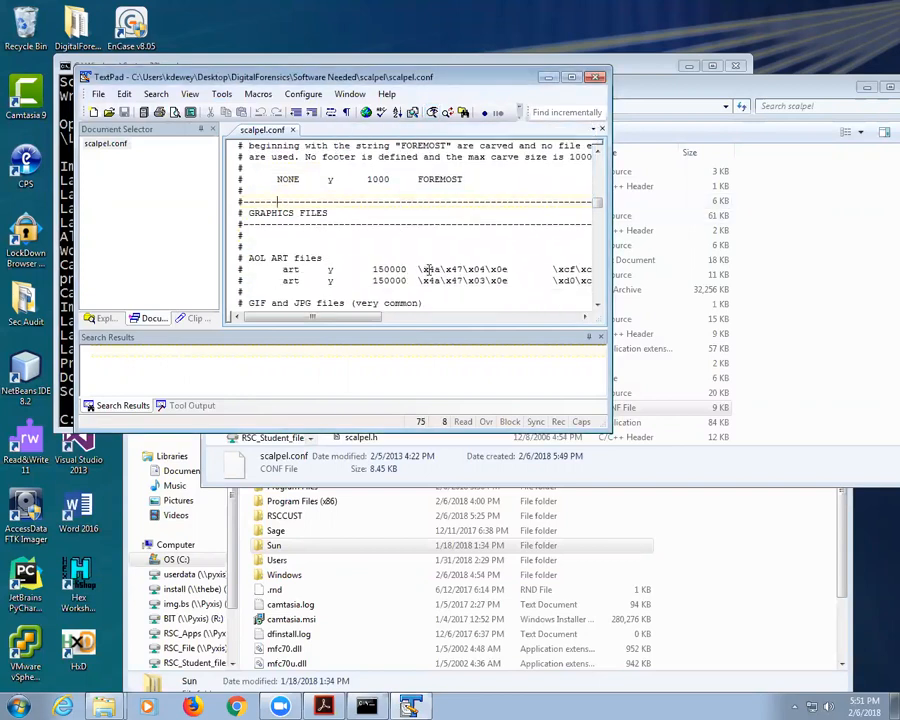
{"action": "left_click", "coordinate": [155, 95]}
{"action": "left_click", "coordinate": [155, 112]}
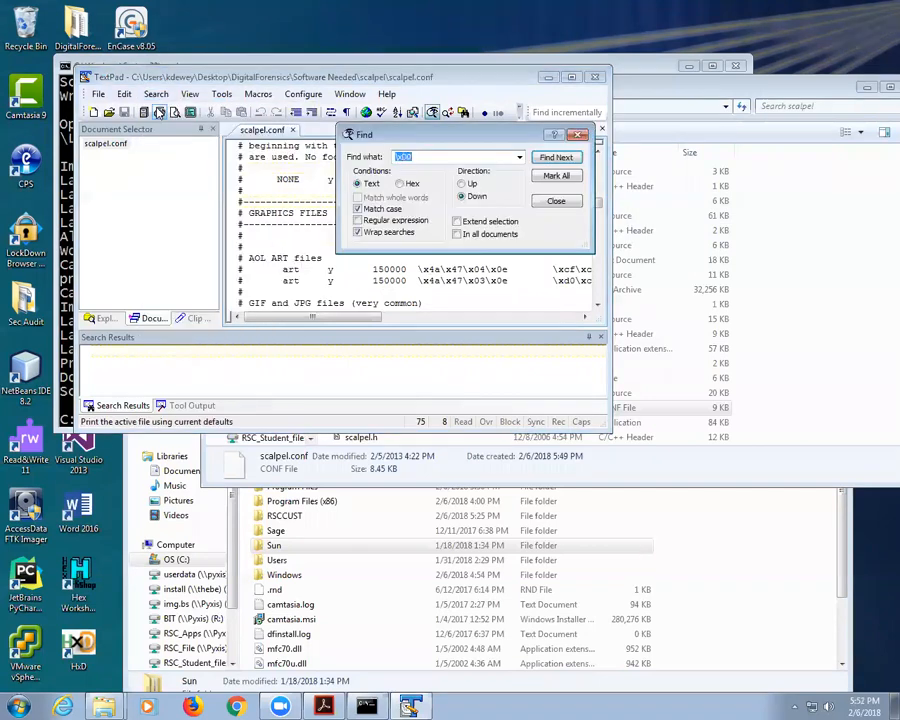
{"action": "key", "text": "Left"}
{"action": "key", "text": "Return"}
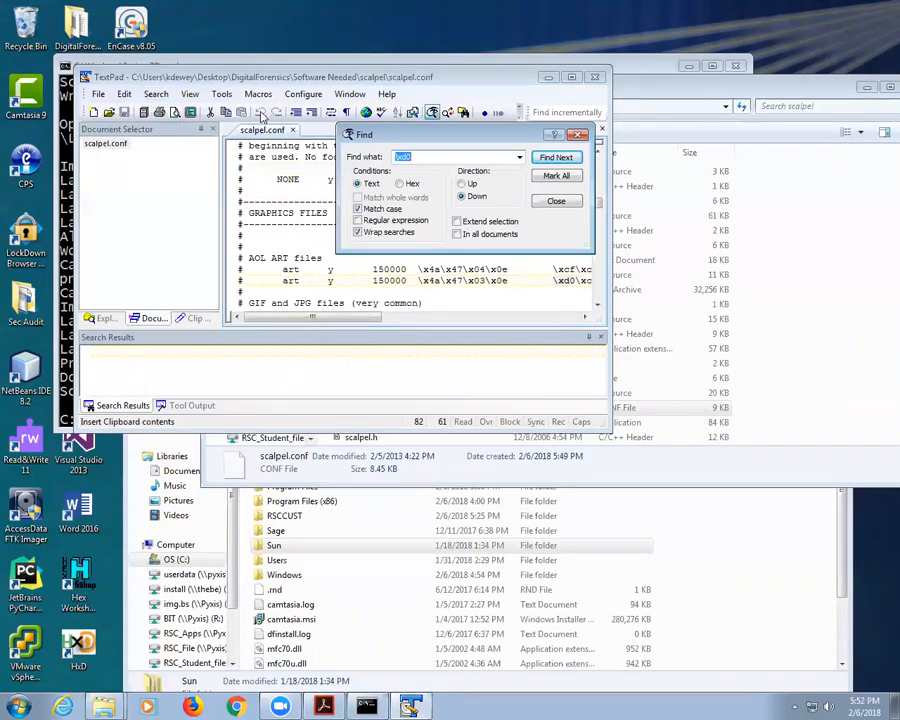
{"action": "left_click", "coordinate": [552, 203]}
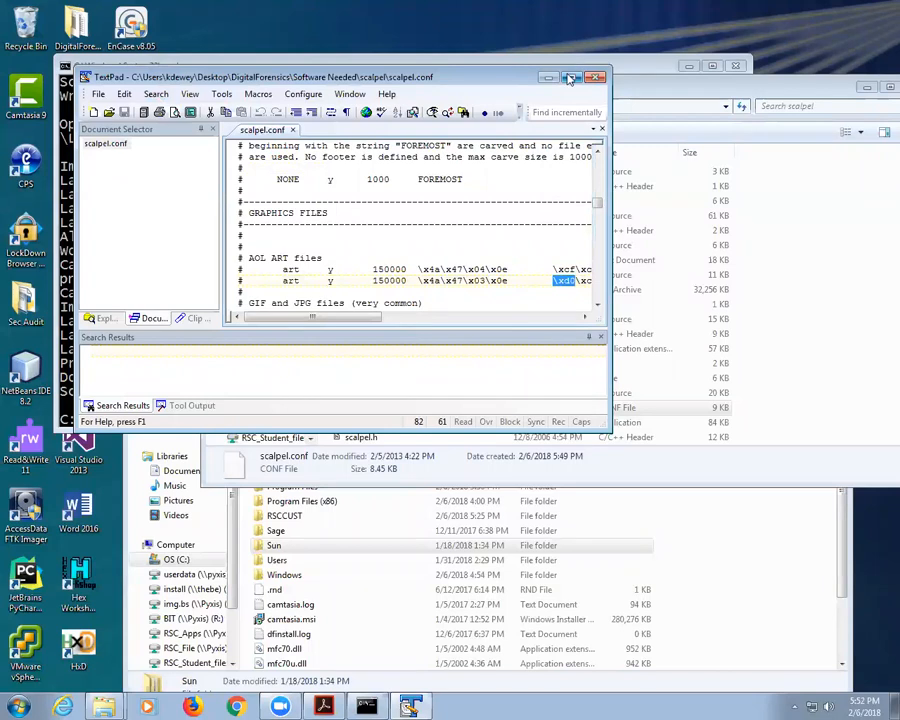
Step: Go to the next \xd0 match, at the doc entries under Word documents, with the editor maximized
{"action": "left_click", "coordinate": [156, 94]}
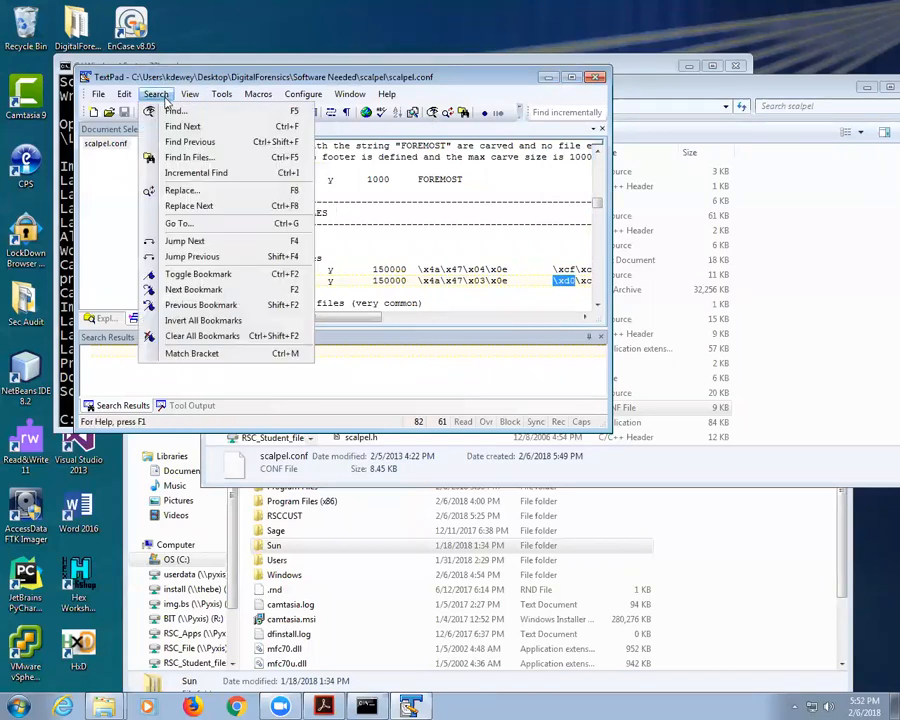
{"action": "left_click", "coordinate": [184, 127]}
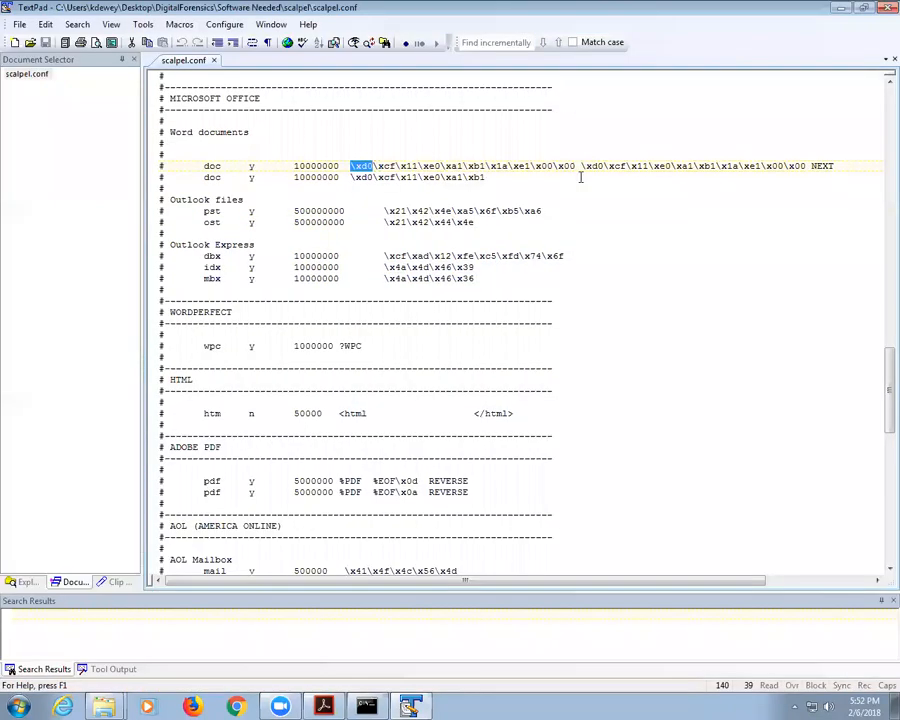
{"action": "left_click", "coordinate": [571, 77]}
{"action": "left_click", "coordinate": [401, 167]}
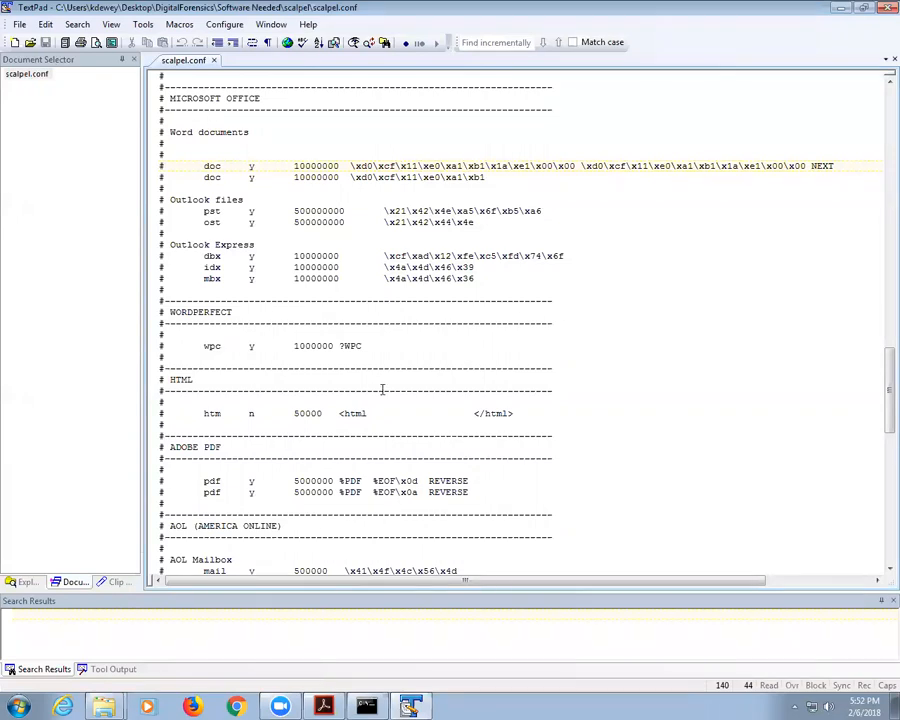
Step: Uncomment both pdf lines under ADOBE PDF in scalpel.conf, save the file and close the editor
{"action": "left_click", "coordinate": [221, 481]}
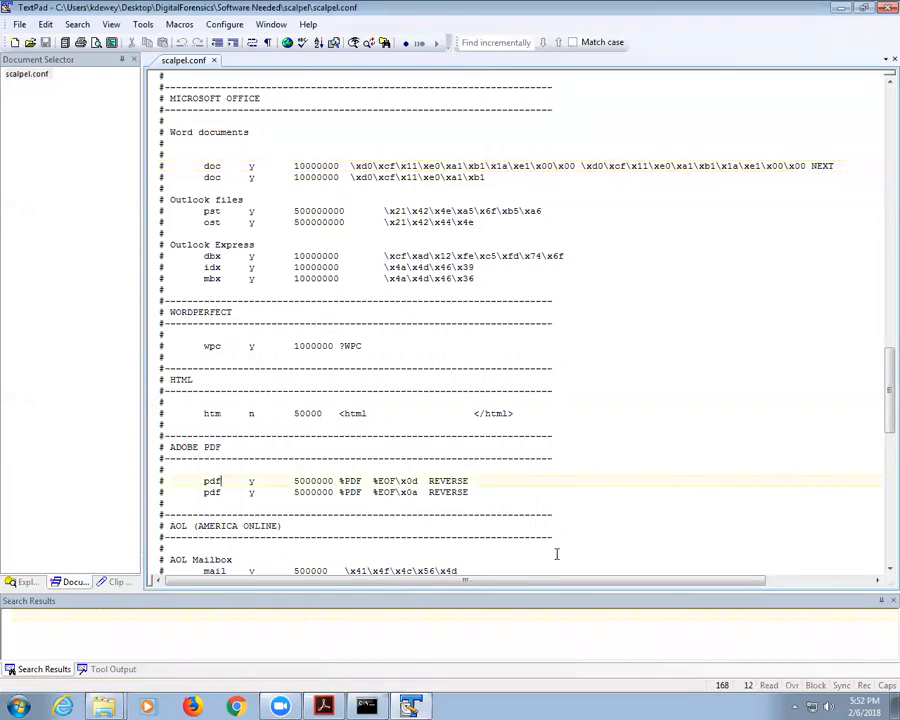
{"action": "key", "text": "Home"}
{"action": "key", "text": "Delete"}
{"action": "key", "text": "Down"}
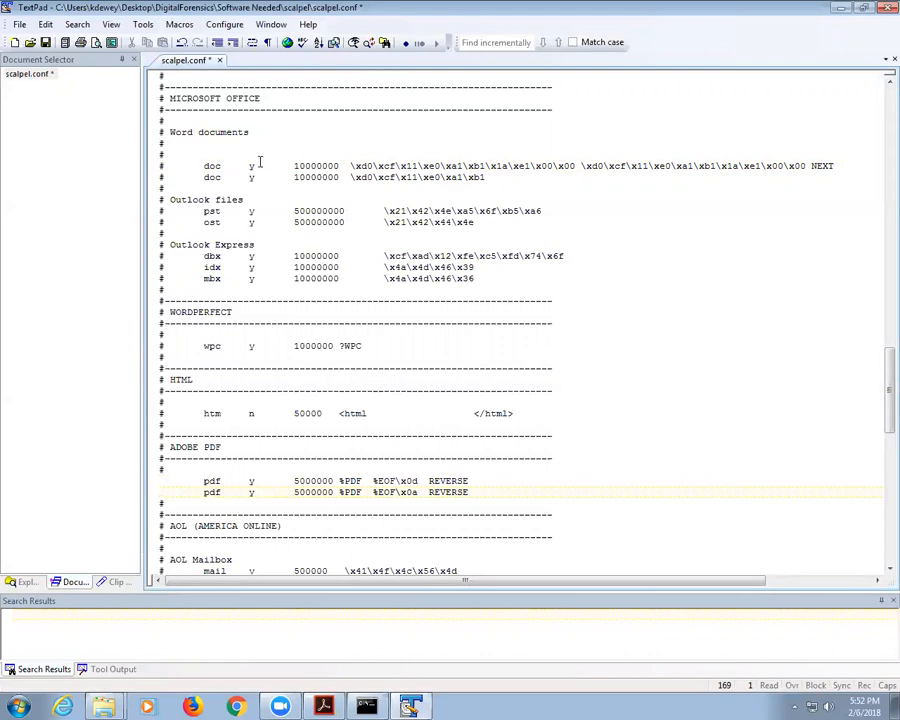
{"action": "left_click", "coordinate": [44, 42]}
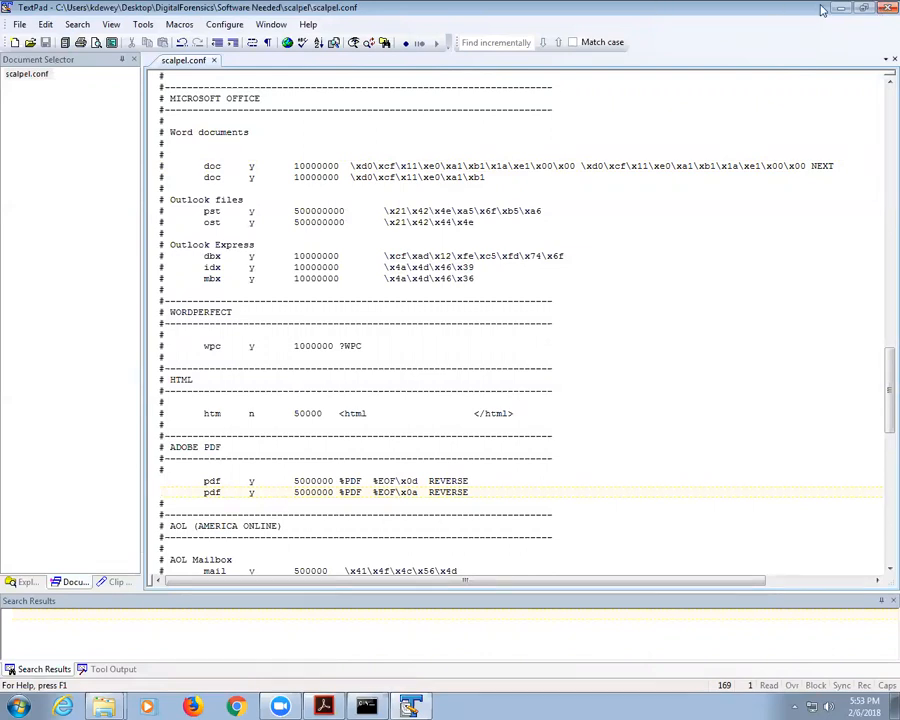
{"action": "left_click", "coordinate": [884, 8]}
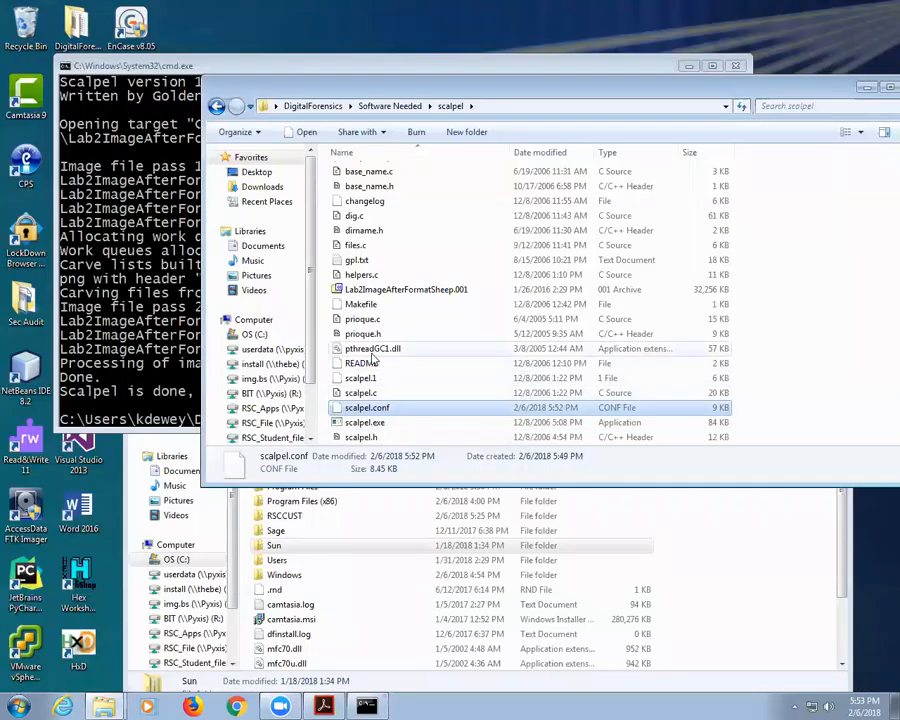
Step: Try to rerun scalpel on Lab2ImageAfterFormatSheep.001 in the command prompt
{"action": "left_click", "coordinate": [170, 375]}
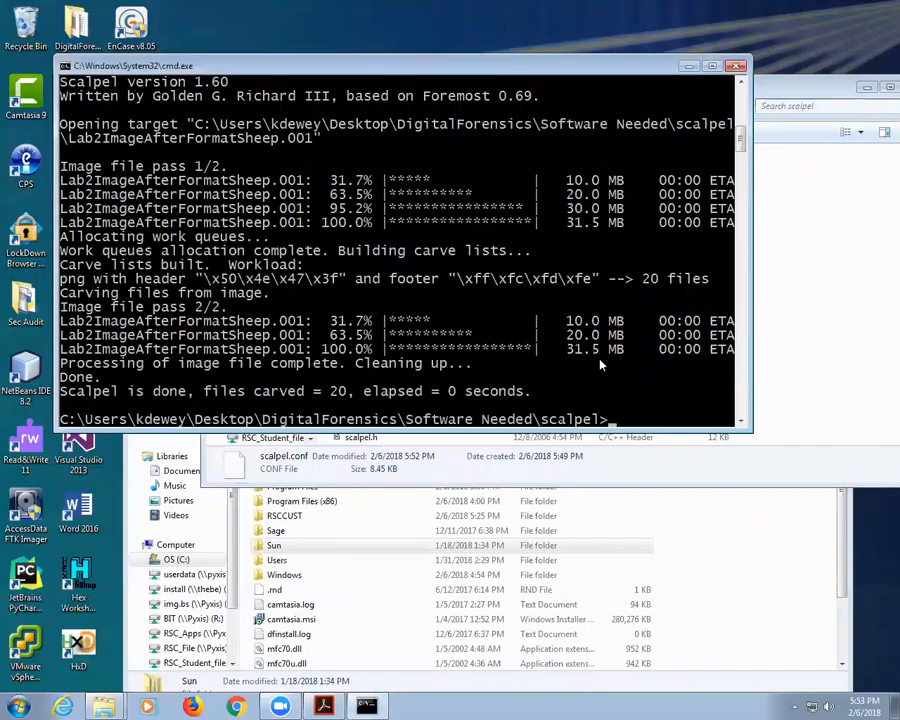
{"action": "key", "text": "Up"}
{"action": "key", "text": "Return"}
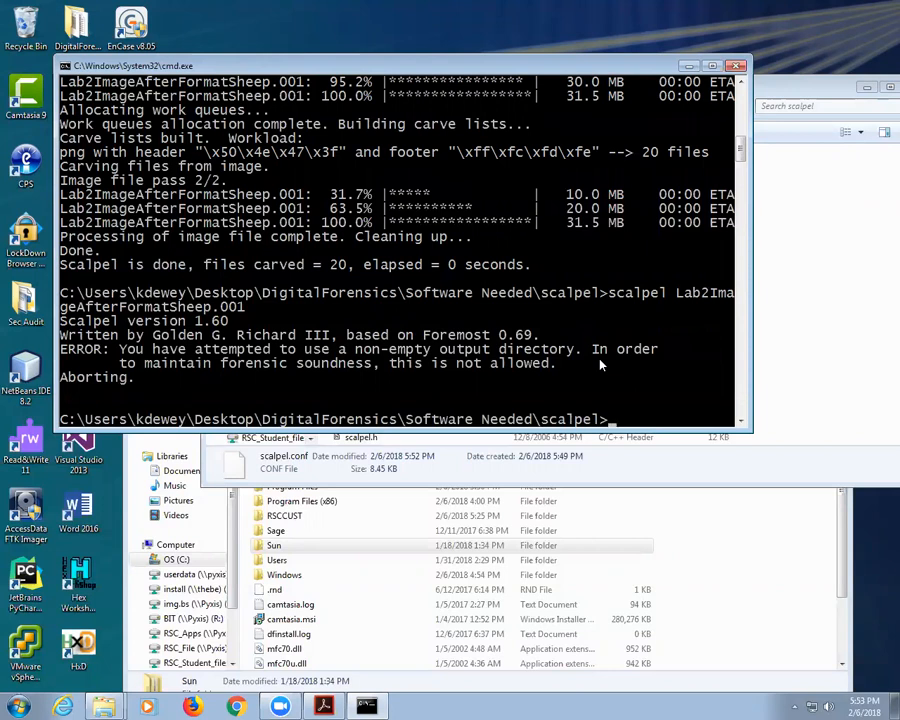
Step: Delete the existing scalpel-output folder from the scalpel folder in the file explorer
{"action": "left_click", "coordinate": [767, 458]}
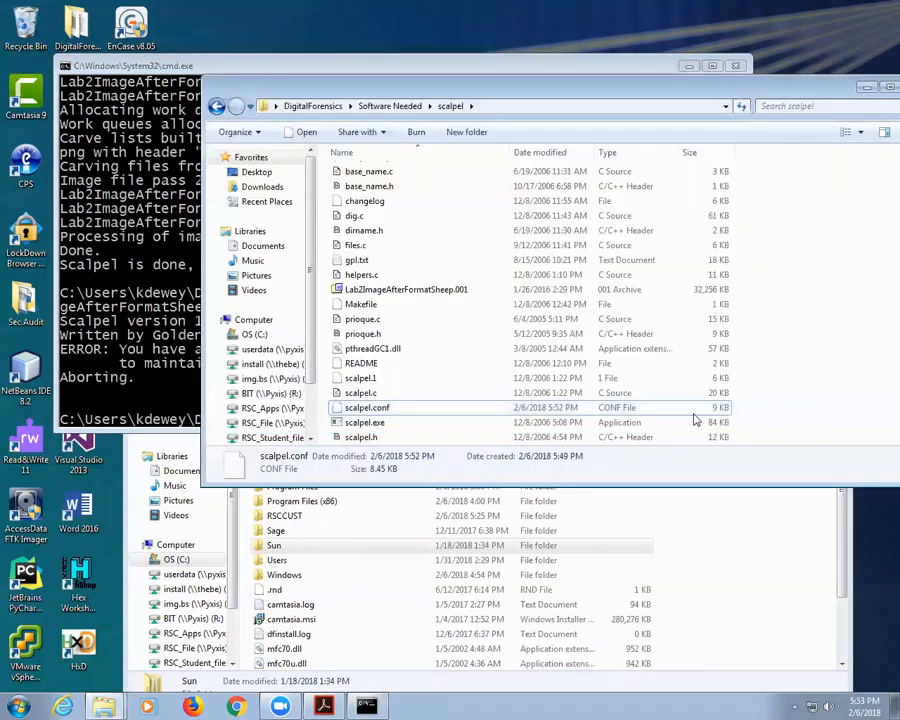
{"action": "left_click", "coordinate": [365, 174]}
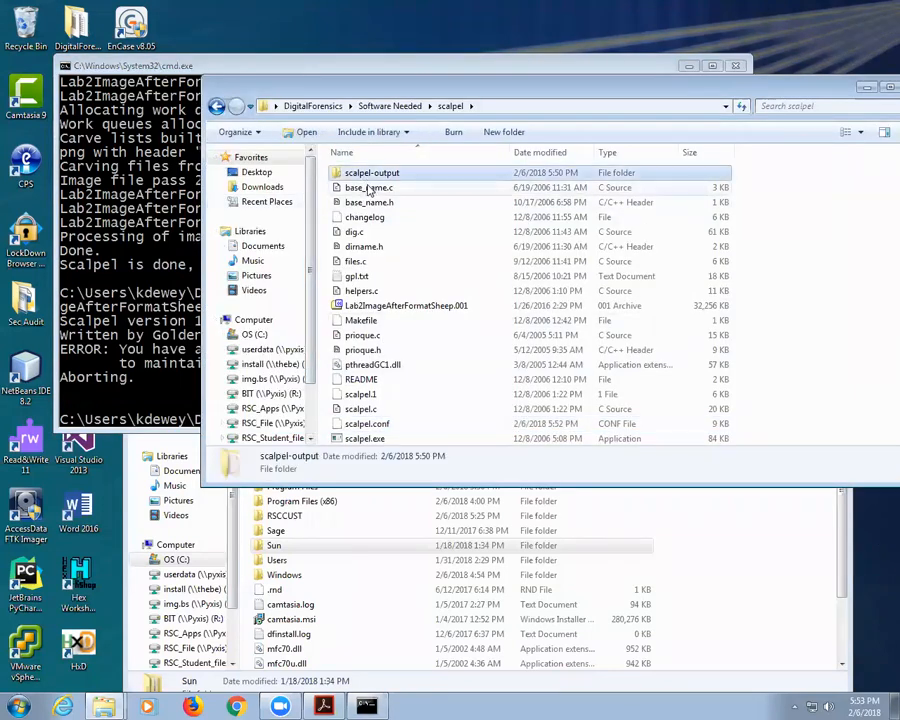
{"action": "key", "text": "Delete"}
{"action": "key", "text": "Return"}
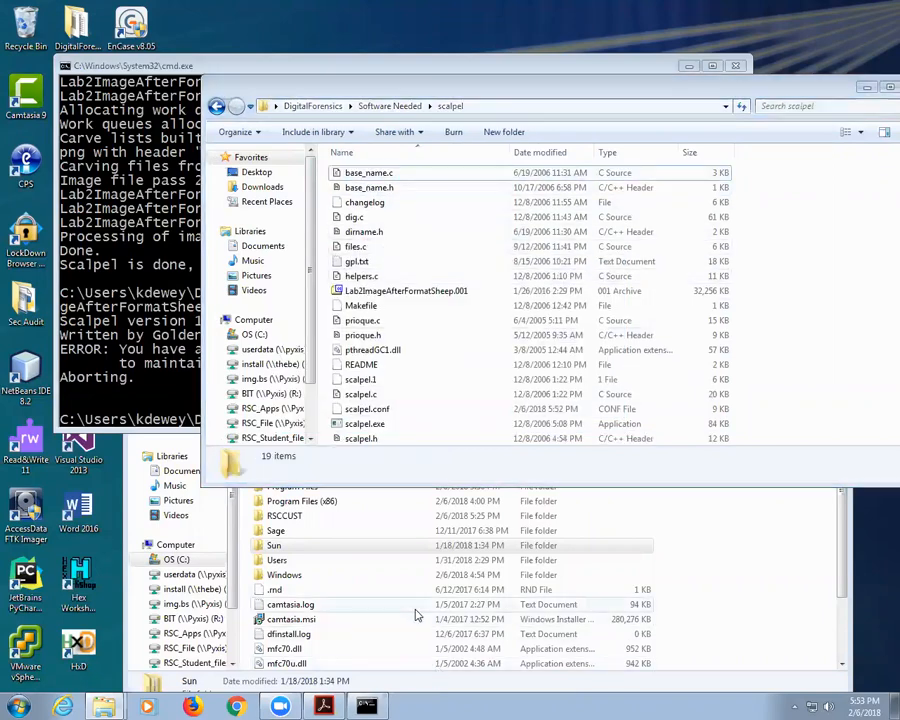
{"action": "left_click", "coordinate": [414, 605]}
{"action": "left_click", "coordinate": [412, 104]}
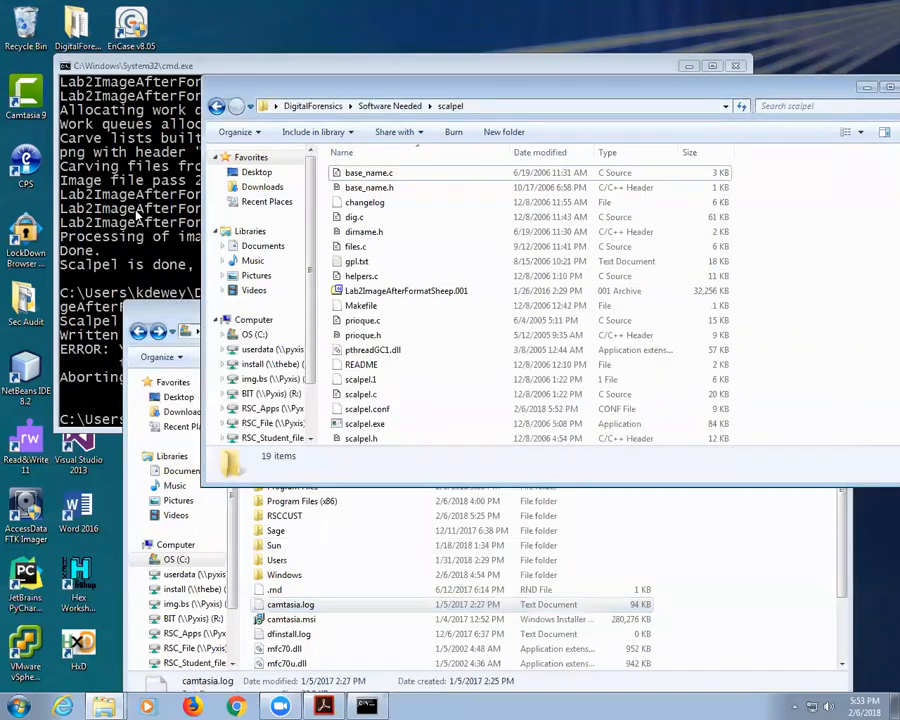
Step: Run scalpel on Lab2ImageAfterFormatSheep.001 in the command prompt, using an empty output directory
{"action": "left_click", "coordinate": [147, 205]}
{"action": "key", "text": "Up"}
{"action": "key", "text": "Return"}
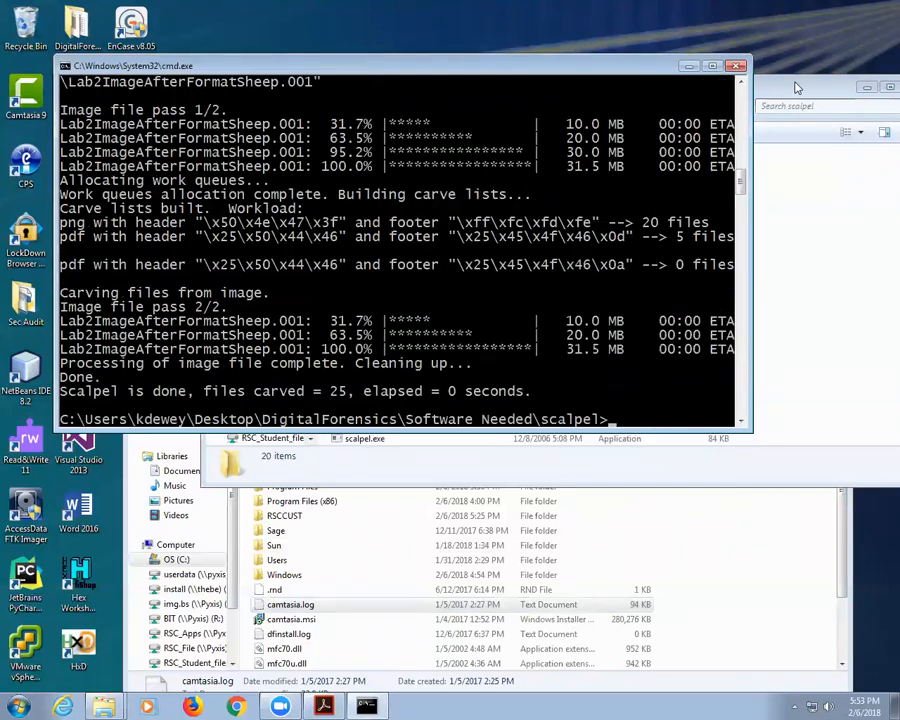
Step: Open the pdf-1-0 folder inside the new scalpel-output folder
{"action": "left_click", "coordinate": [790, 336]}
{"action": "double_click", "coordinate": [350, 159]}
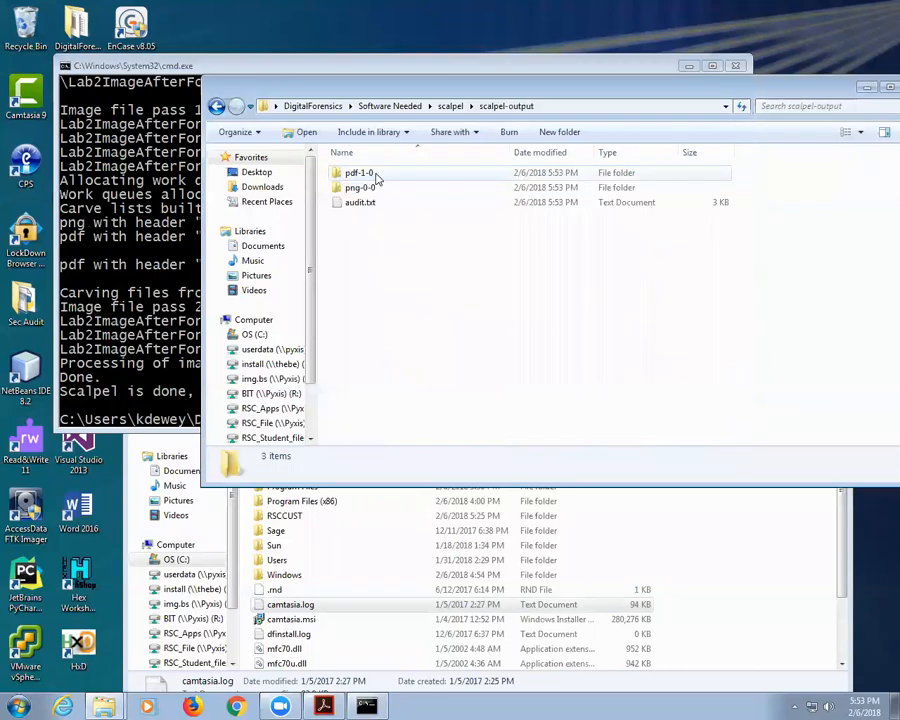
{"action": "double_click", "coordinate": [356, 175]}
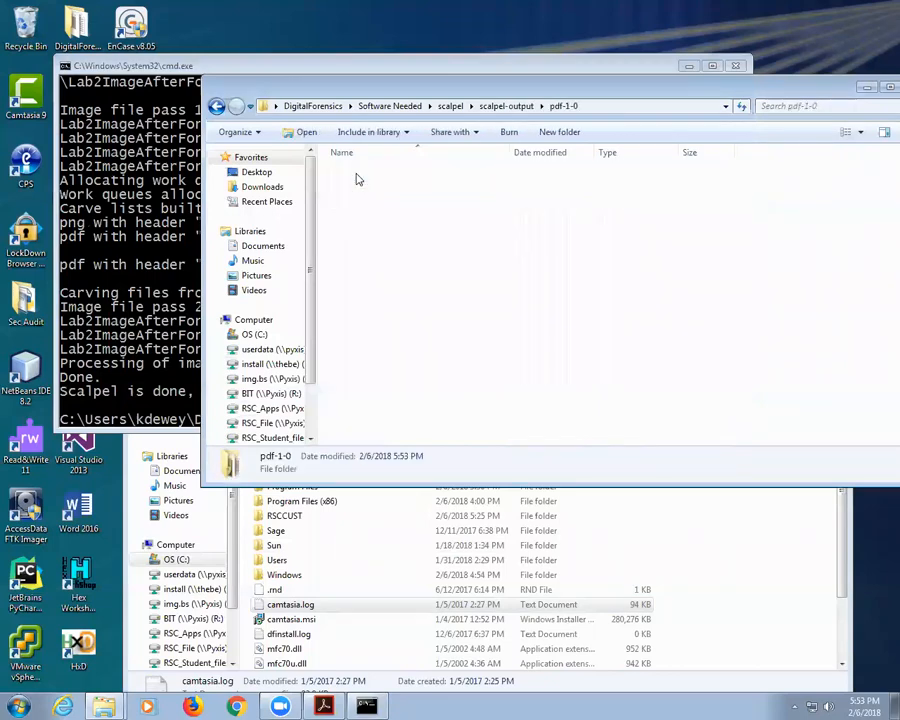
Step: Check the carved files 00000020.pdf, 00000023.pdf and 00000024.pdf one after another, closing each, and return to the scalpel folder
{"action": "double_click", "coordinate": [356, 175]}
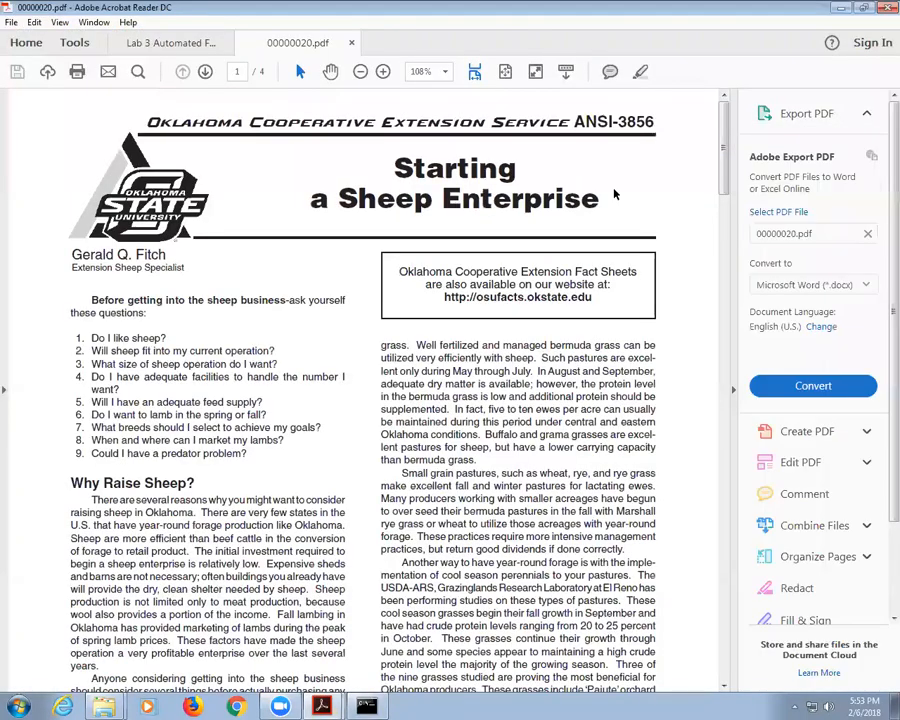
{"action": "left_click", "coordinate": [886, 7]}
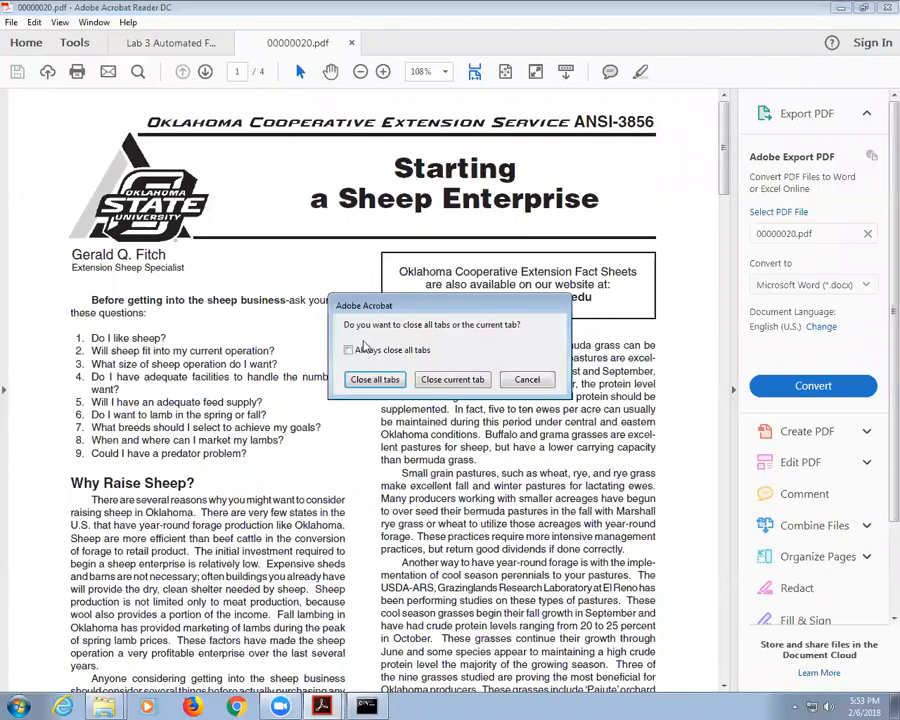
{"action": "left_click", "coordinate": [389, 381]}
{"action": "double_click", "coordinate": [365, 217]}
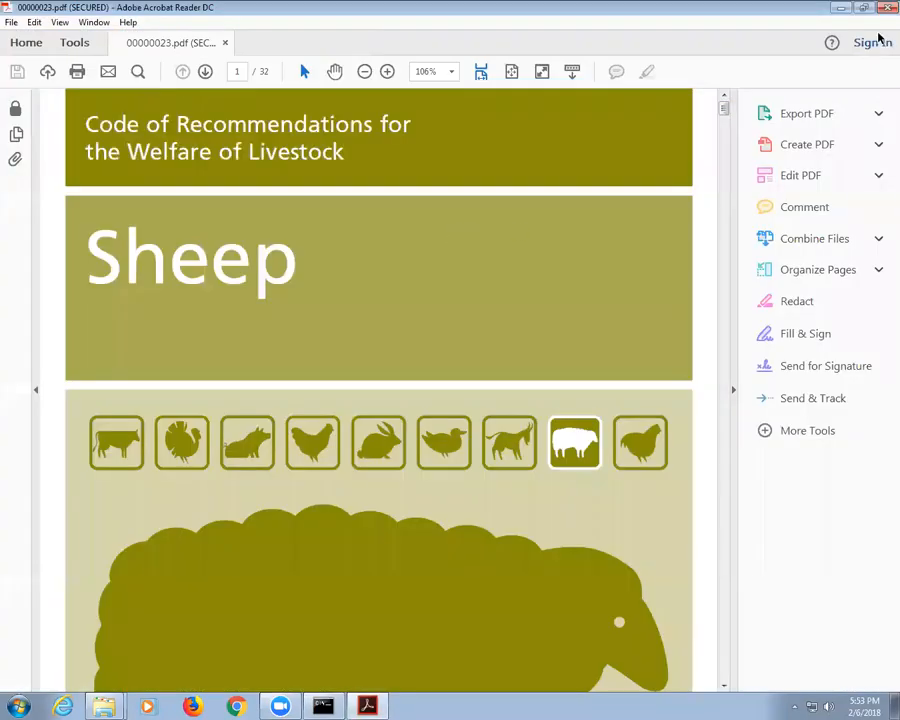
{"action": "left_click", "coordinate": [884, 8]}
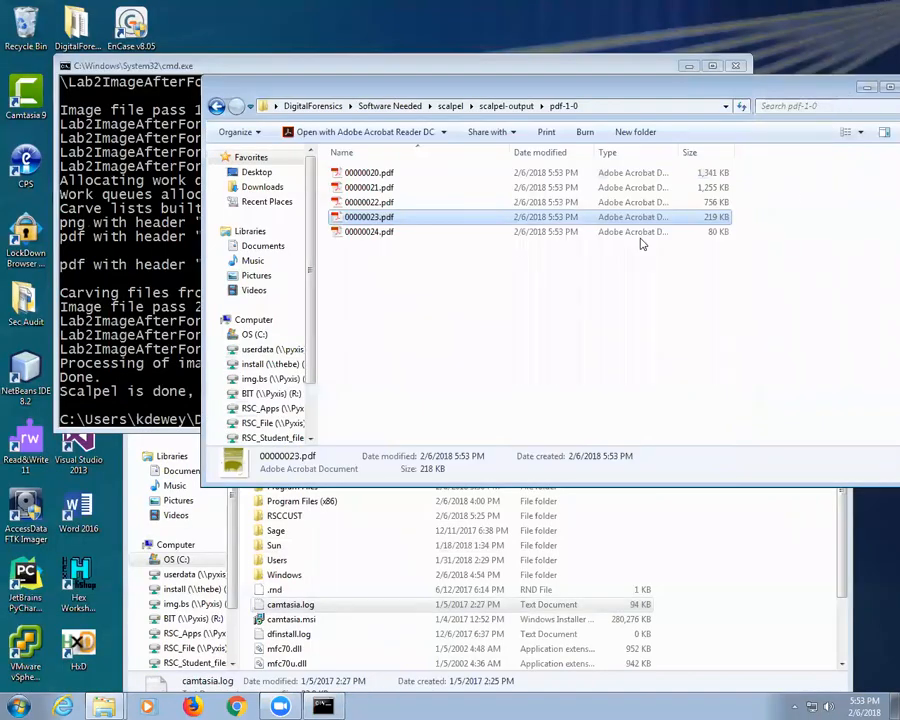
{"action": "double_click", "coordinate": [357, 232]}
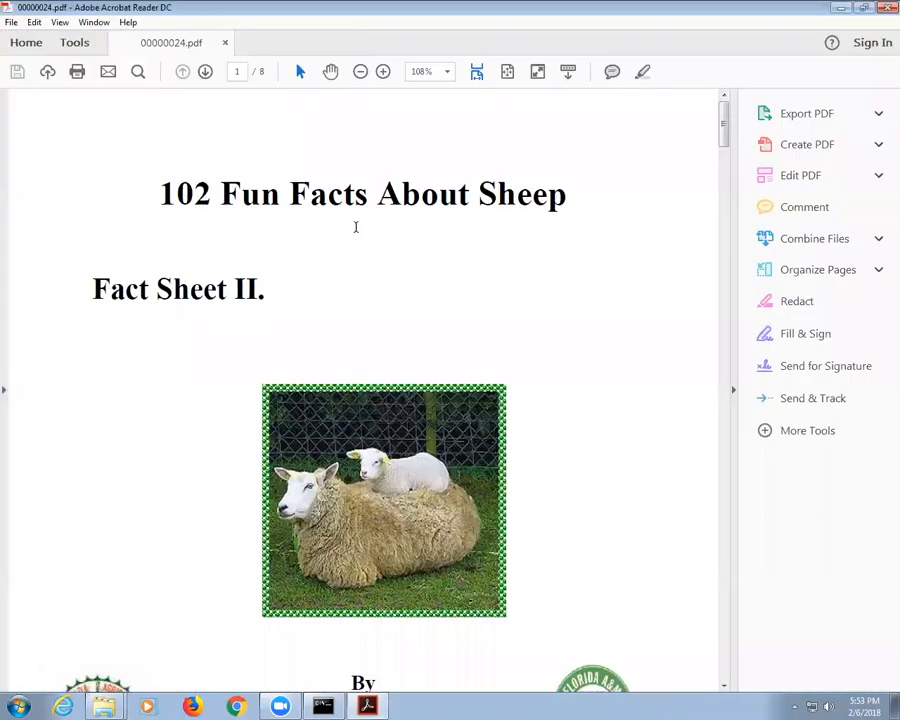
{"action": "left_click", "coordinate": [885, 7]}
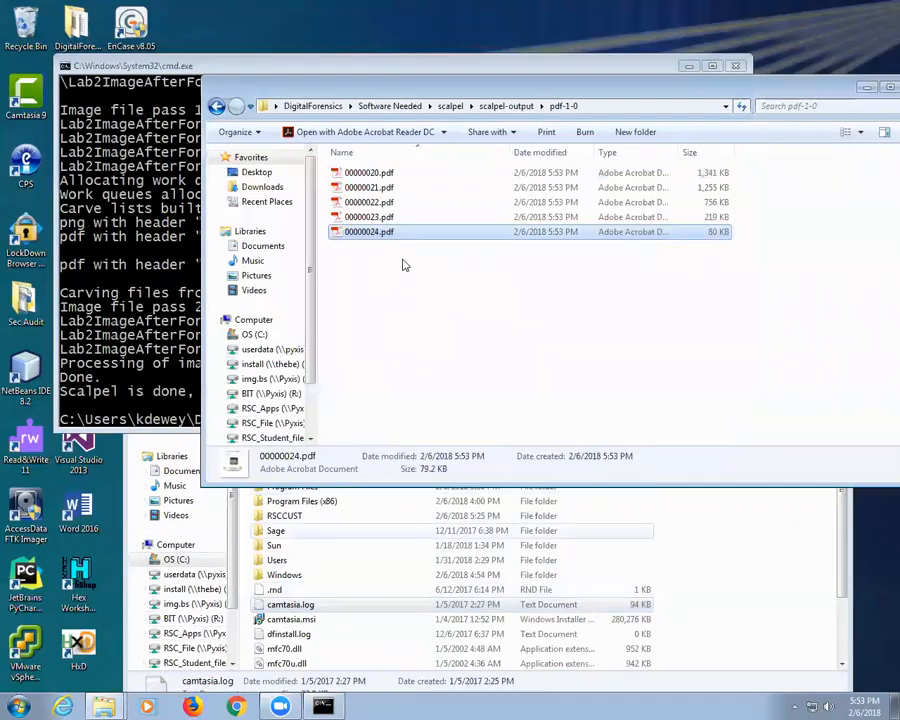
{"action": "left_click", "coordinate": [452, 106]}
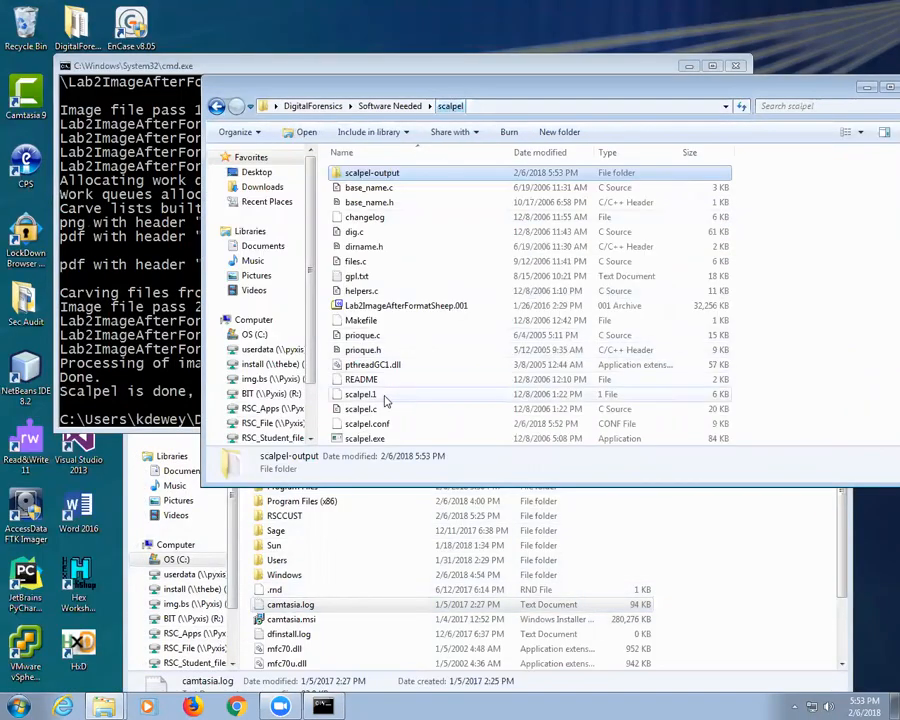
Step: Open scalpel.conf from the scalpel folder in TextPad
{"action": "left_click", "coordinate": [356, 421]}
{"action": "right_click", "coordinate": [358, 421]}
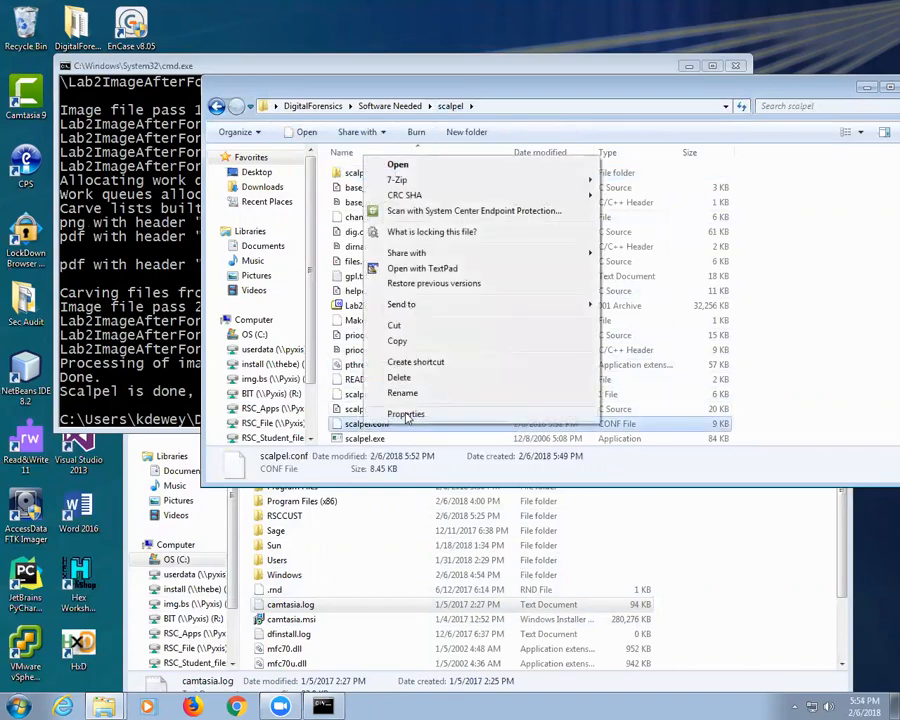
{"action": "left_click", "coordinate": [430, 268]}
{"action": "scroll", "coordinate": [412, 332], "scroll_direction": "down", "scroll_amount": 20}
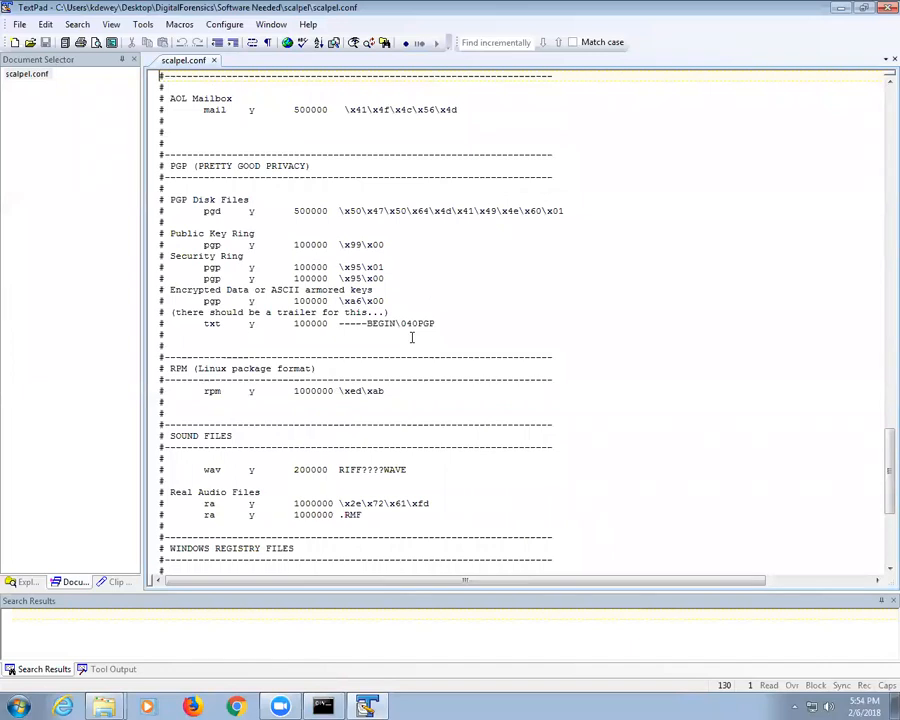
{"action": "scroll", "coordinate": [412, 337], "scroll_direction": "down", "scroll_amount": 8}
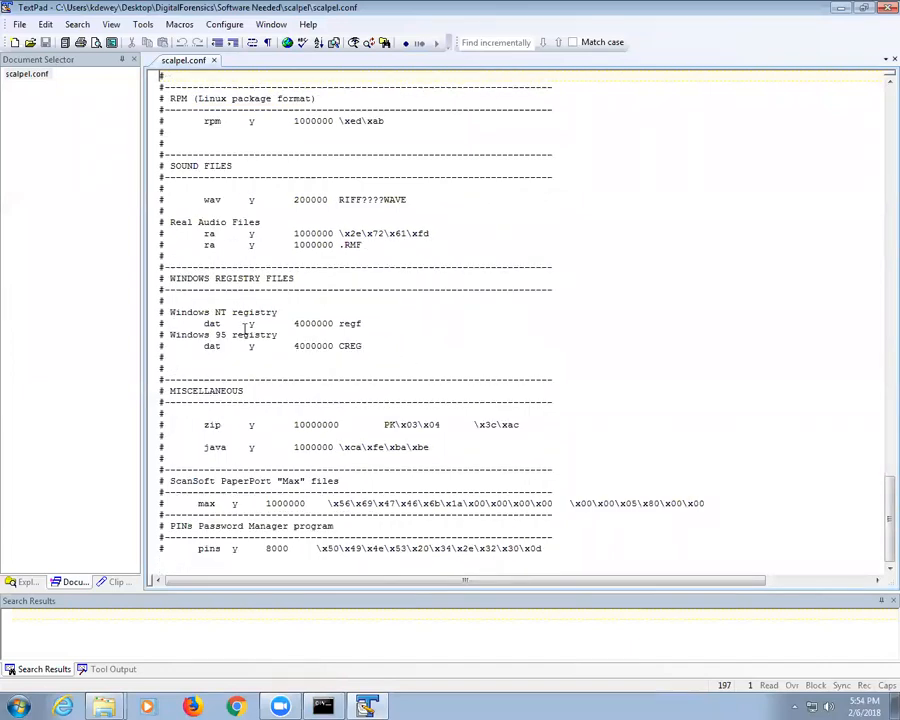
Step: Find the "png" entry in scalpel.conf and close the search dialog
{"action": "left_click", "coordinate": [77, 24]}
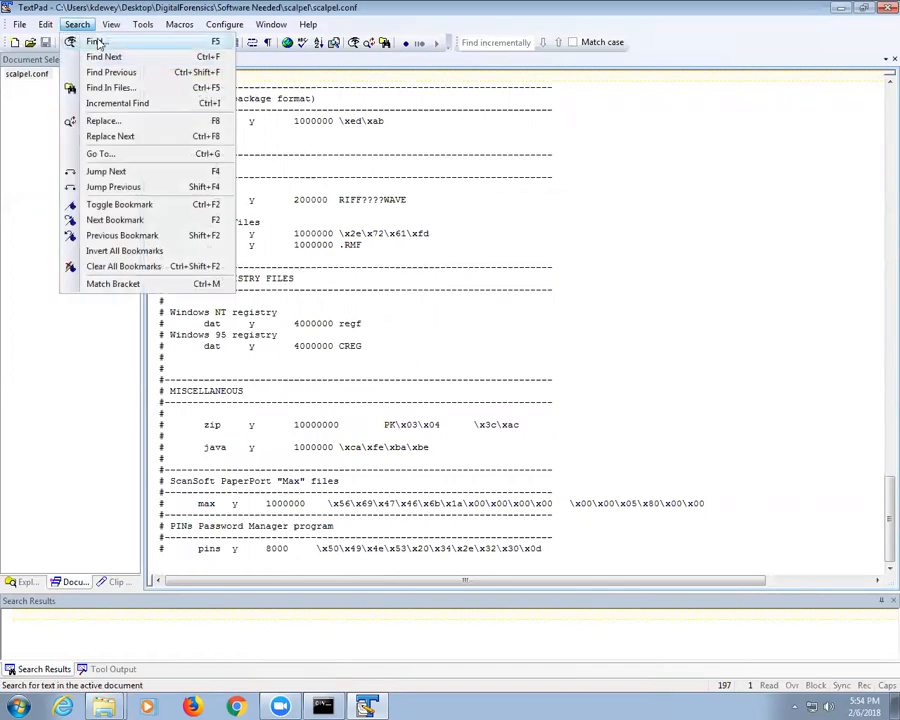
{"action": "left_click", "coordinate": [88, 40]}
{"action": "type", "text": "png"}
{"action": "key", "text": "Return"}
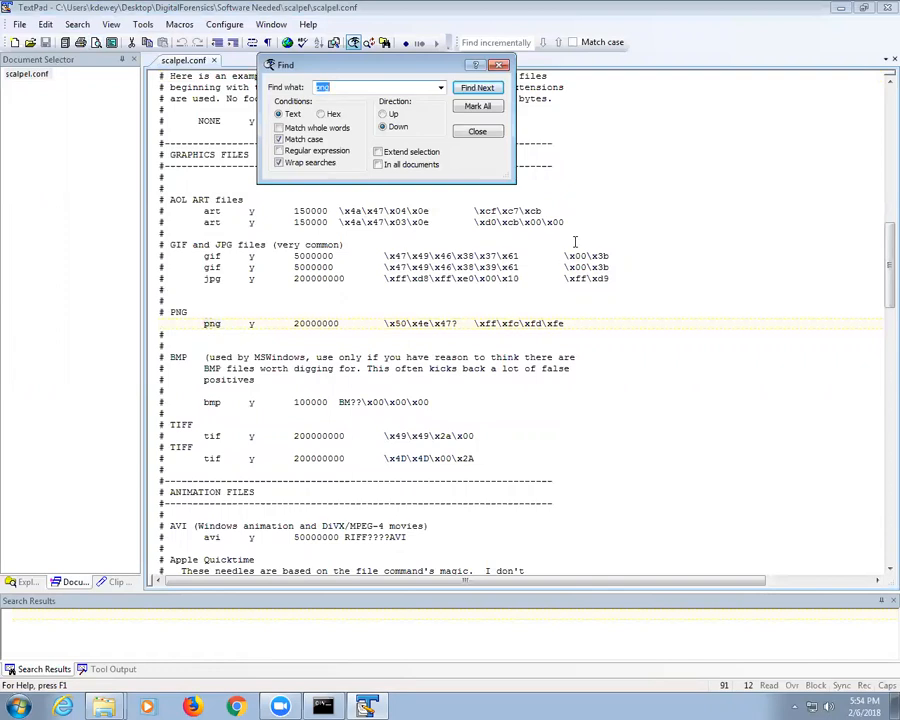
{"action": "left_click", "coordinate": [477, 131]}
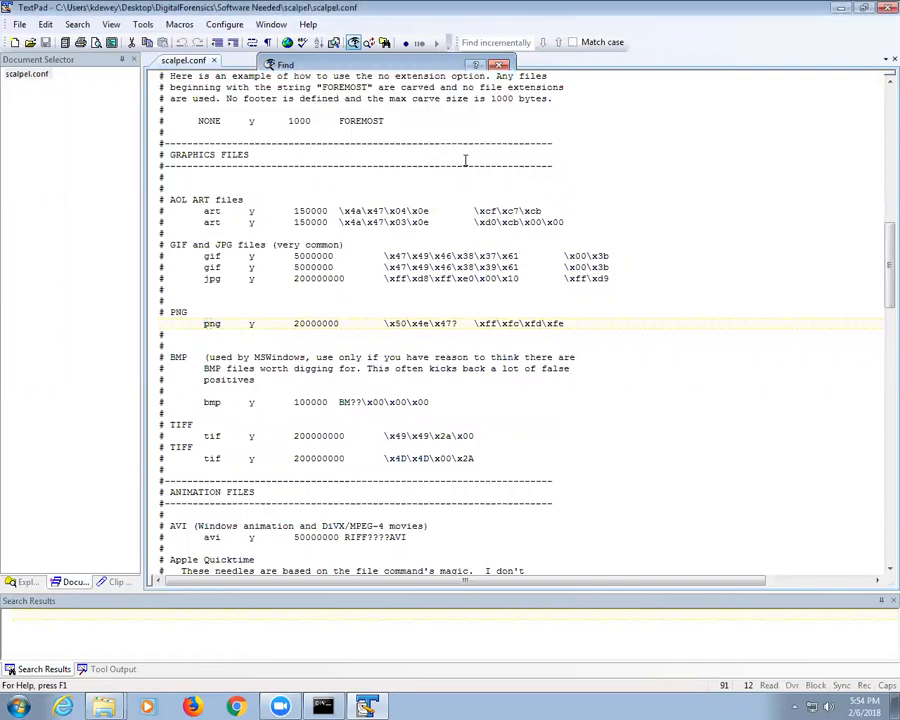
Step: Duplicate the png line directly below itself under the PNG heading
{"action": "left_click_drag", "start_coordinate": [388, 324], "coordinate": [463, 313]}
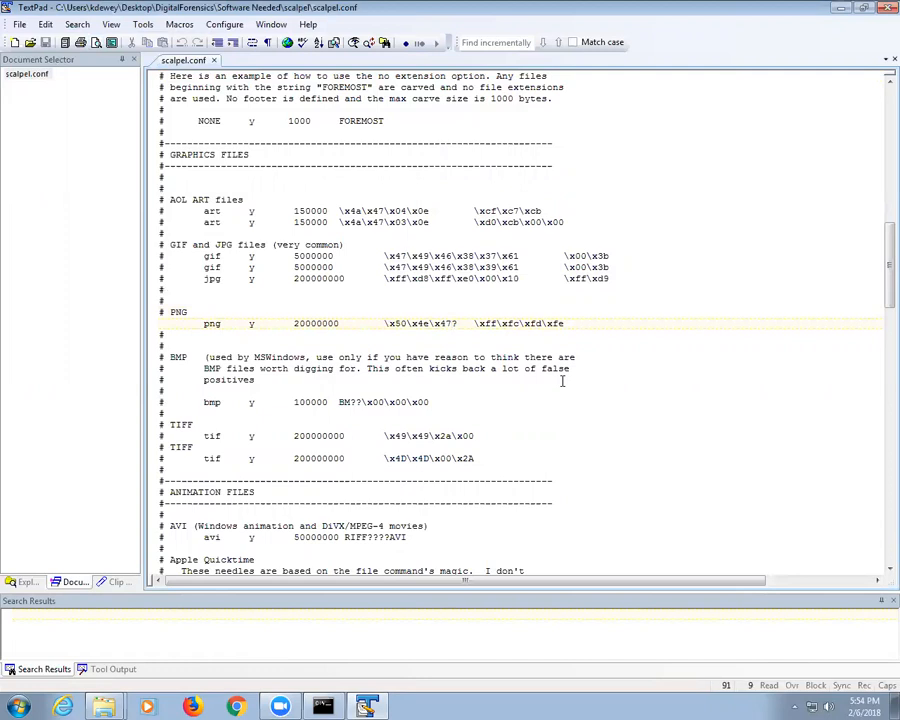
{"action": "key", "text": "shift+Up"}
{"action": "key", "text": "Home"}
{"action": "key", "text": "Down"}
{"action": "key", "text": "shift+Down"}
{"action": "key", "text": "ctrl+c"}
{"action": "key", "text": "ctrl+v"}
{"action": "key", "text": "ctrl+v"}
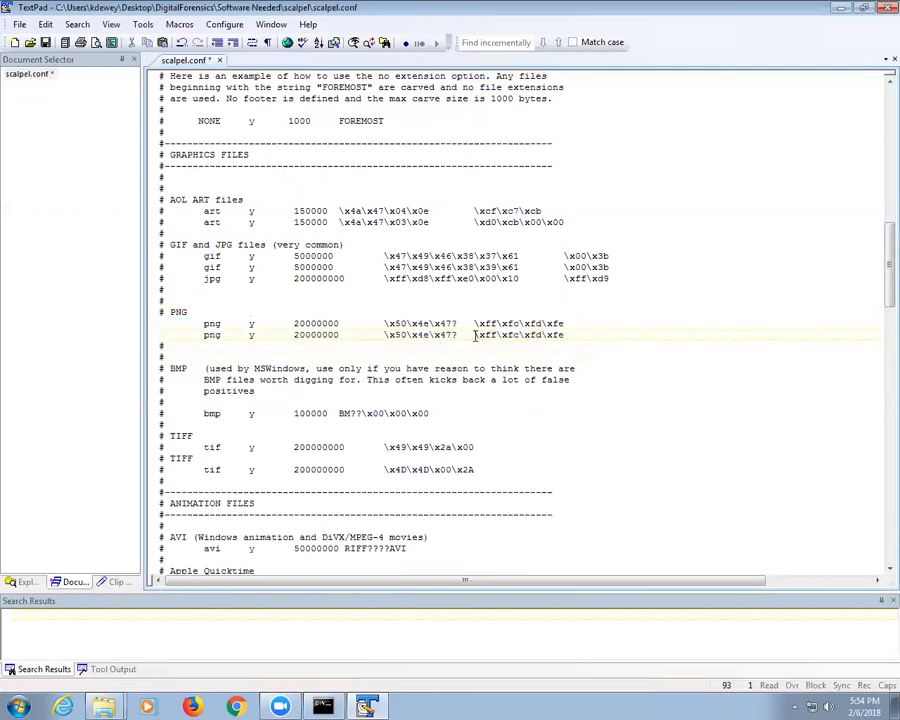
{"action": "key", "text": "Up"}
Step: Switch to Chrome and open the File Signatures page at garykessler.net/library/file_sigs.html
{"action": "left_click", "coordinate": [234, 705]}
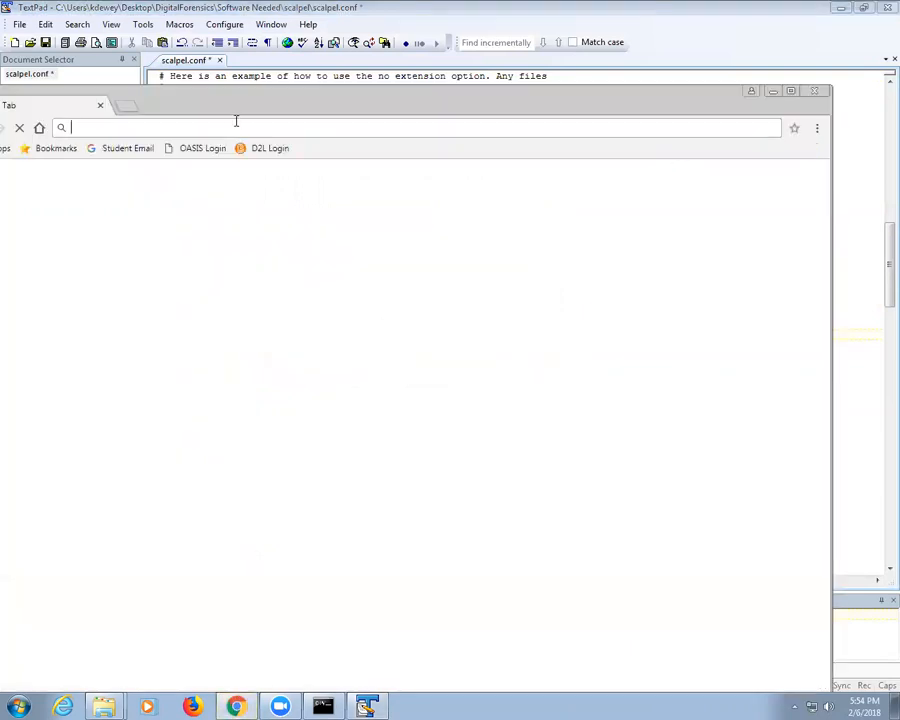
{"action": "type", "text": "gary"}
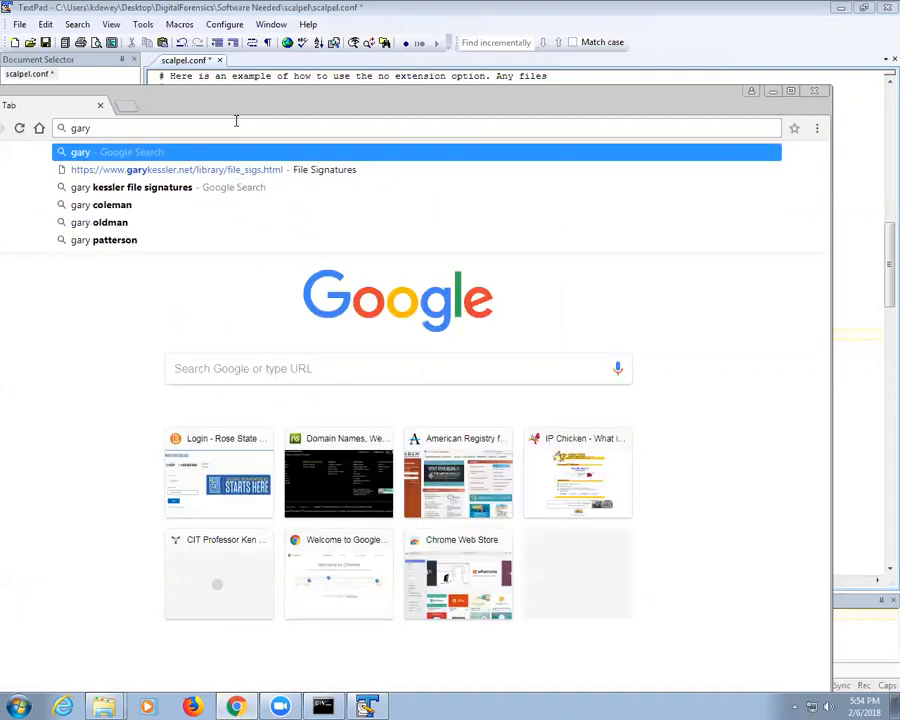
{"action": "key", "text": "Down"}
{"action": "key", "text": "Down"}
{"action": "key", "text": "Return"}
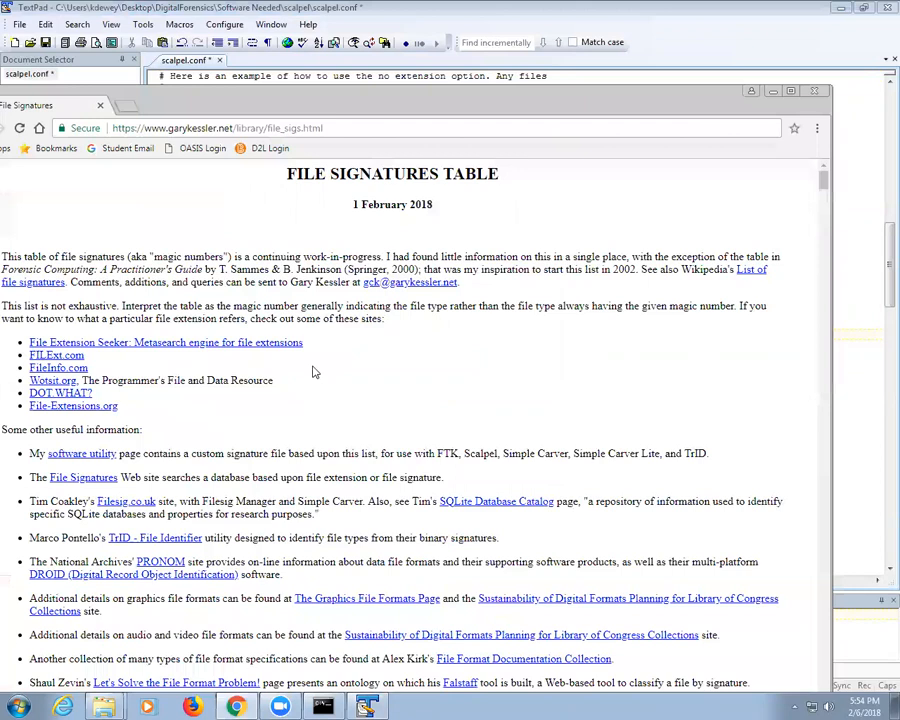
Step: Find "png" in the file signatures table and move the browser window below the png lines of scalpel.conf
{"action": "key", "text": "ctrl+f"}
{"action": "type", "text": "png"}
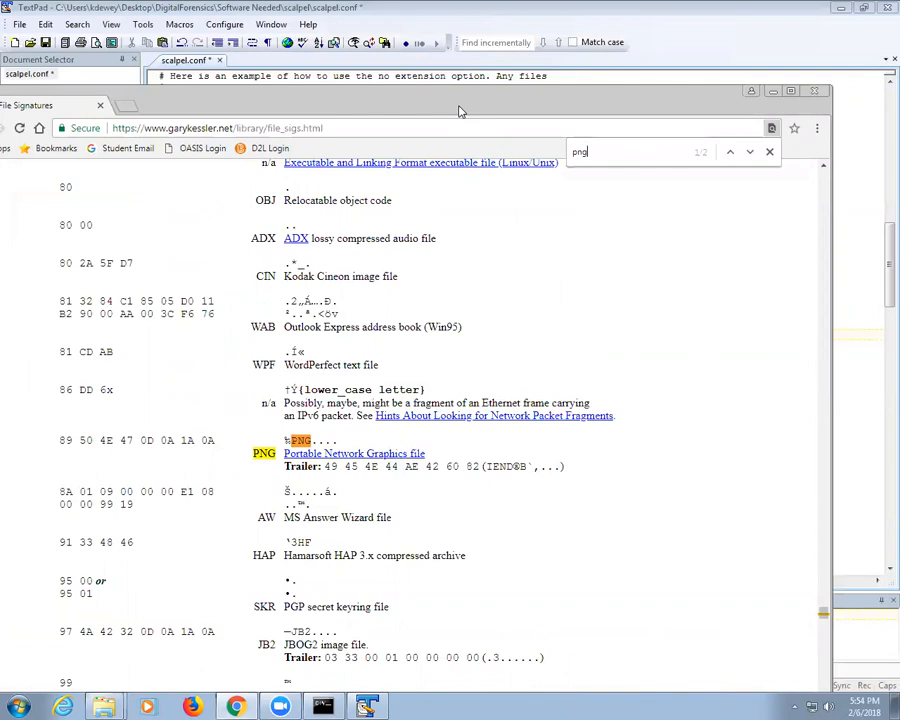
{"action": "left_click_drag", "start_coordinate": [460, 111], "coordinate": [482, 309]}
{"action": "scroll", "coordinate": [464, 554], "scroll_direction": "down", "scroll_amount": 3}
{"action": "scroll", "coordinate": [466, 554], "scroll_direction": "down", "scroll_amount": 3}
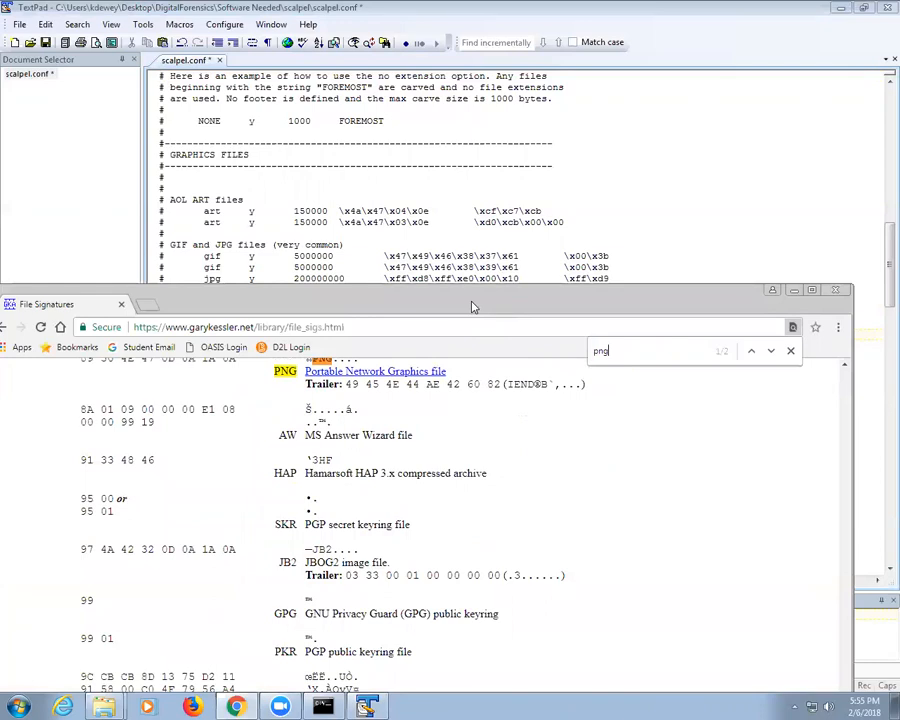
{"action": "left_click_drag", "start_coordinate": [474, 307], "coordinate": [490, 466]}
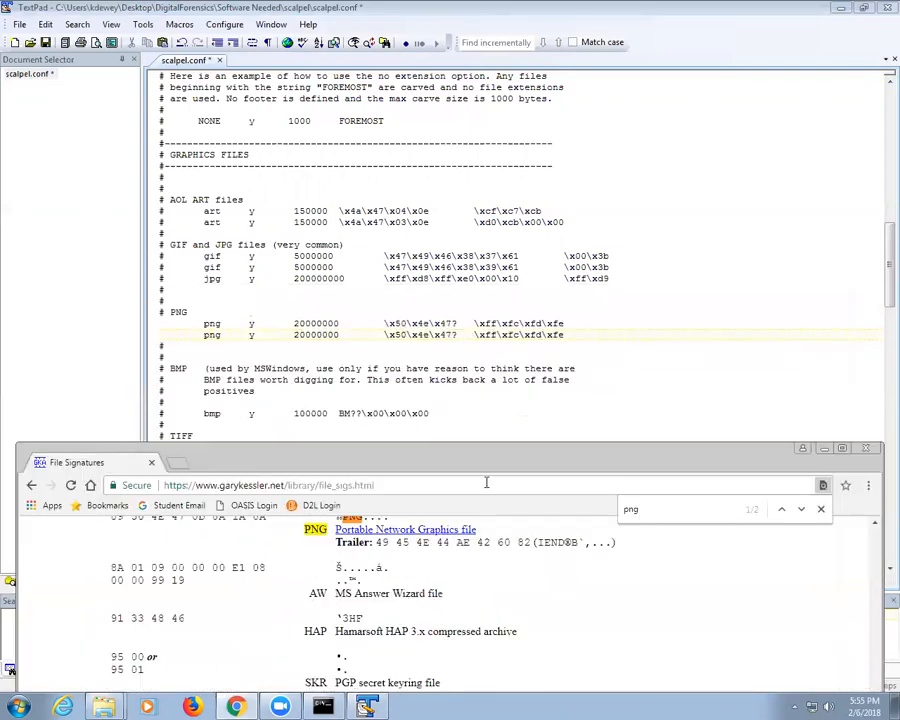
{"action": "scroll", "coordinate": [454, 562], "scroll_direction": "up", "scroll_amount": 5}
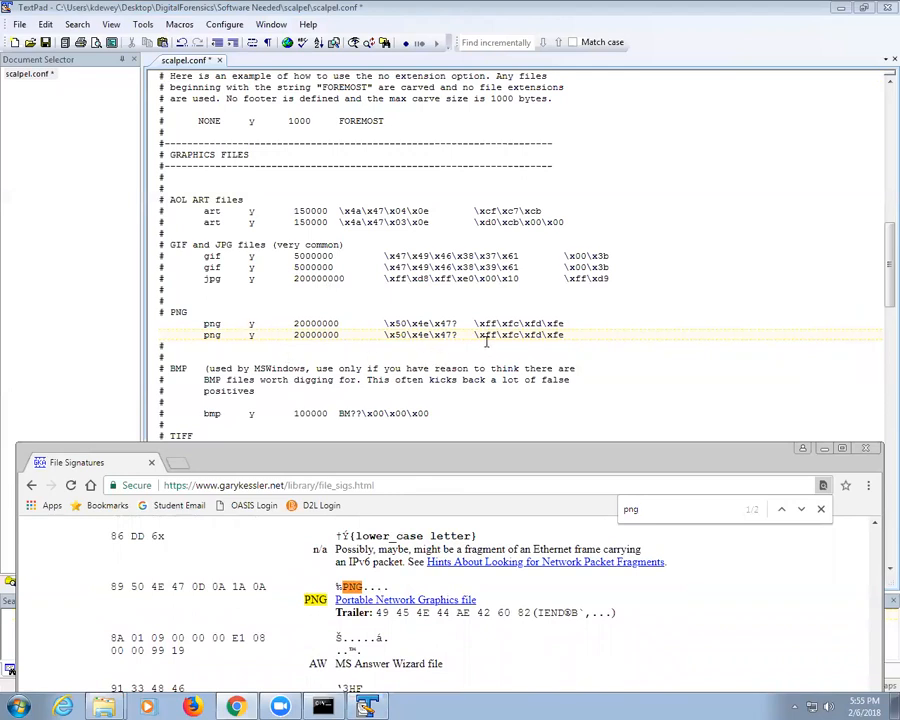
Step: Insert \x89 at the start of the header in the first png line of scalpel.conf
{"action": "left_click", "coordinate": [384, 323]}
{"action": "type", "text": "\\"}
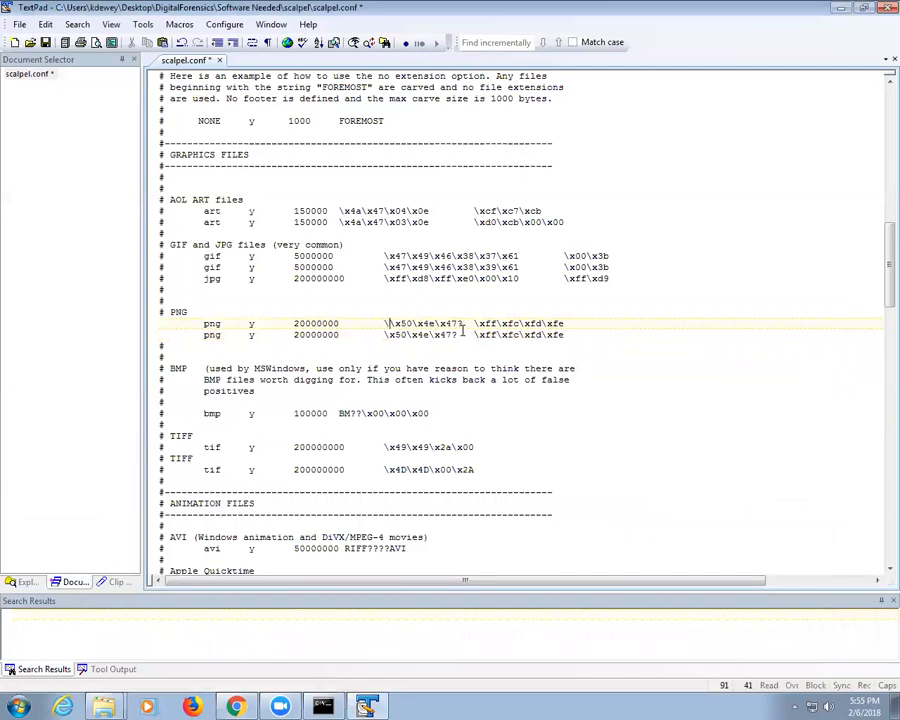
{"action": "type", "text": "x89"}
Step: Delete the duplicated png line below the edited one
{"action": "key", "text": "Down"}
{"action": "key", "text": "Left"}
{"action": "key", "text": "Left"}
{"action": "key", "text": "Left"}
{"action": "key", "text": "Left"}
{"action": "key", "text": "Home"}
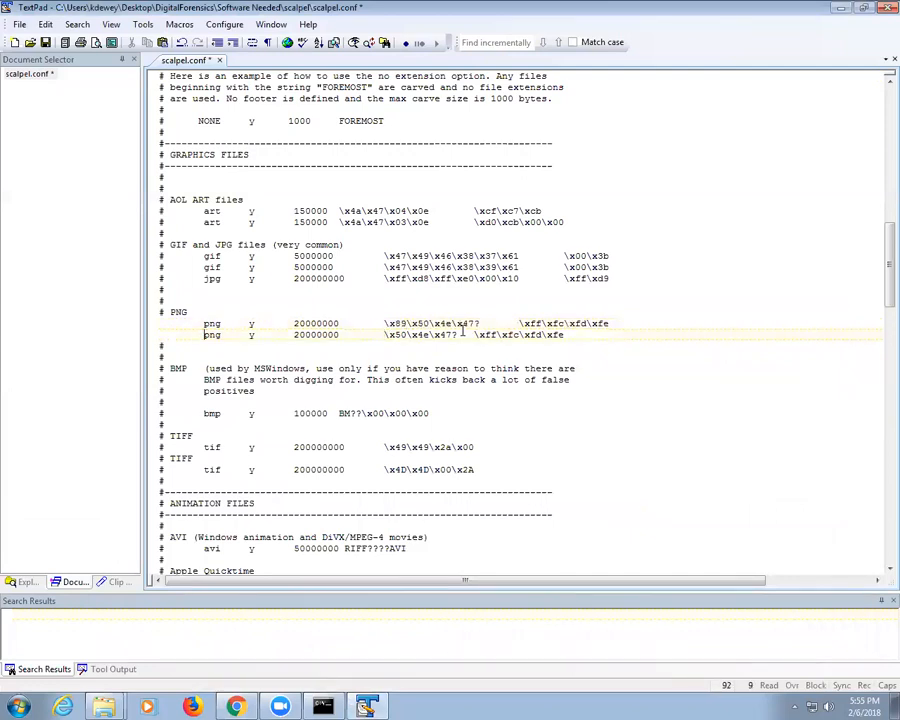
{"action": "key", "text": "shift+Down"}
{"action": "key", "text": "Delete"}
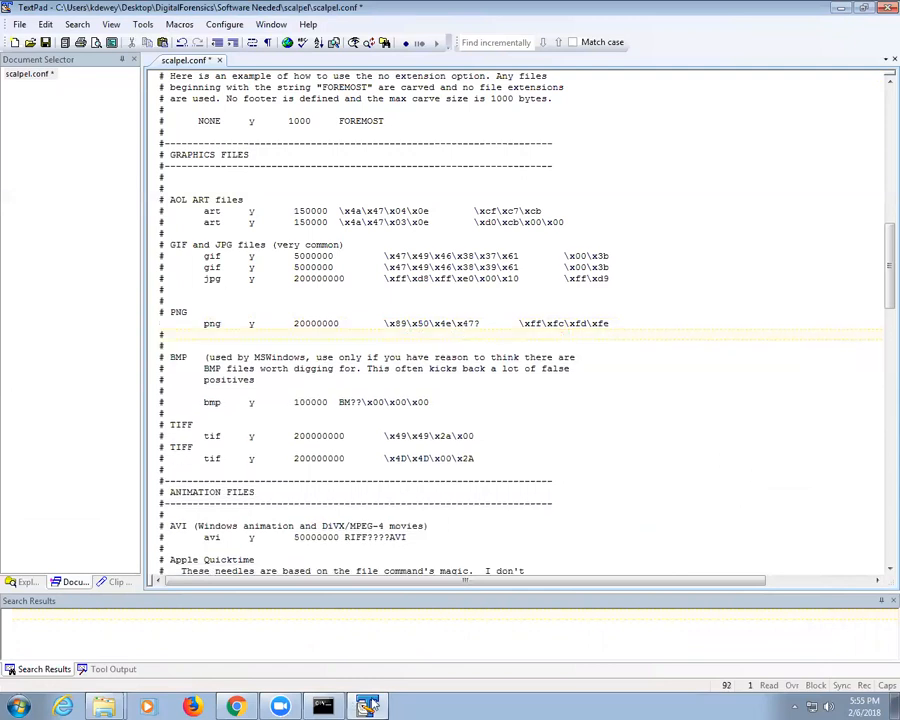
Step: Check the PNG signature in Chrome and remove the trailing ? from the png header in scalpel.conf
{"action": "left_click", "coordinate": [235, 706]}
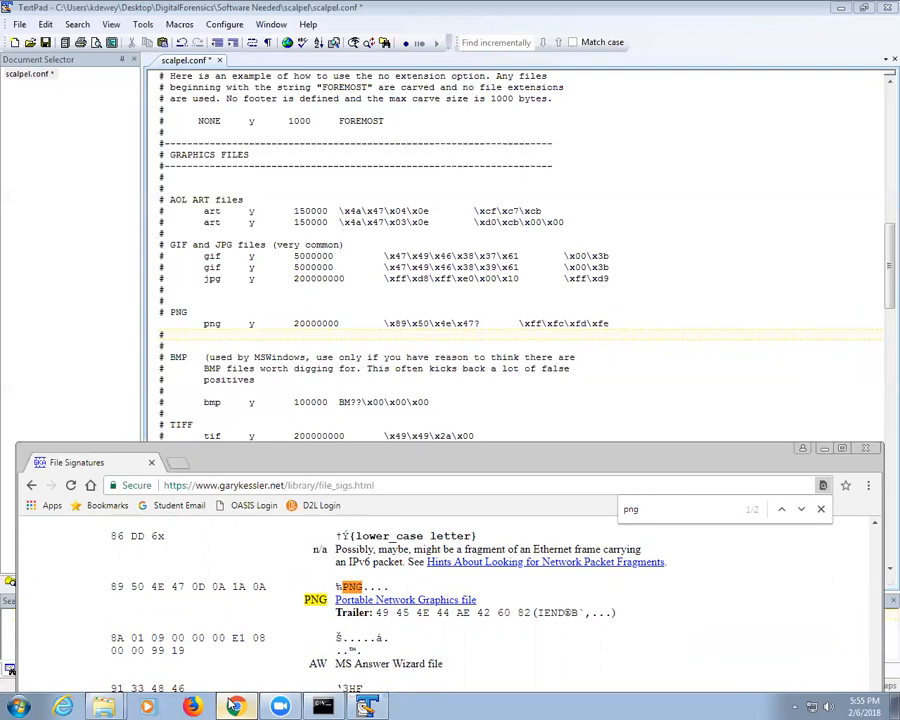
{"action": "left_click", "coordinate": [490, 325]}
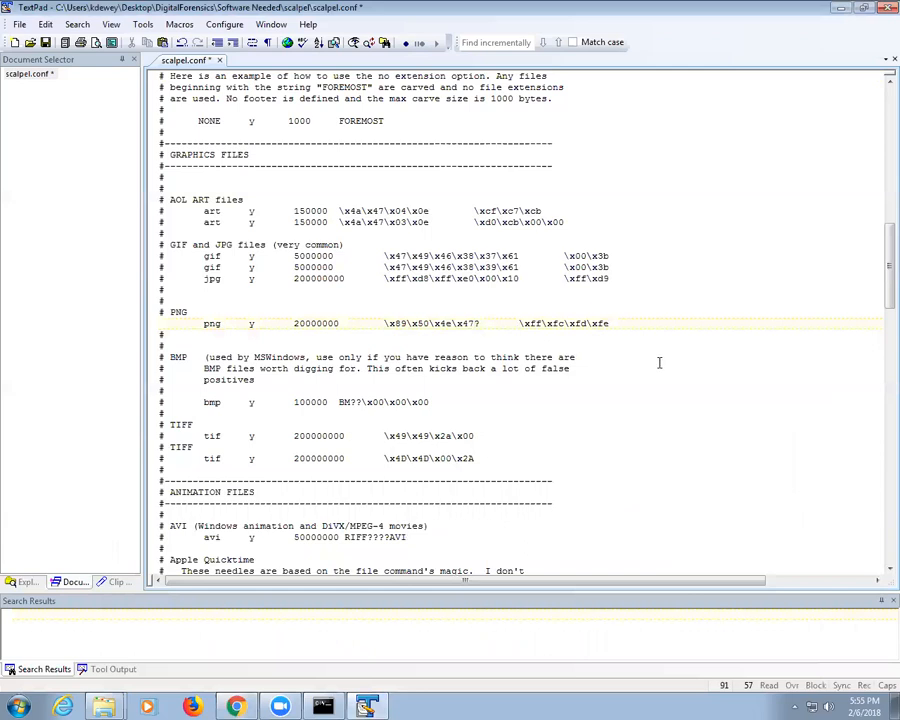
{"action": "key", "text": "BackSpace"}
Step: Replace the four png footer bytes with \x49\x45\x4e\x44, following the PNG trailer in the signatures table
{"action": "left_click", "coordinate": [235, 706]}
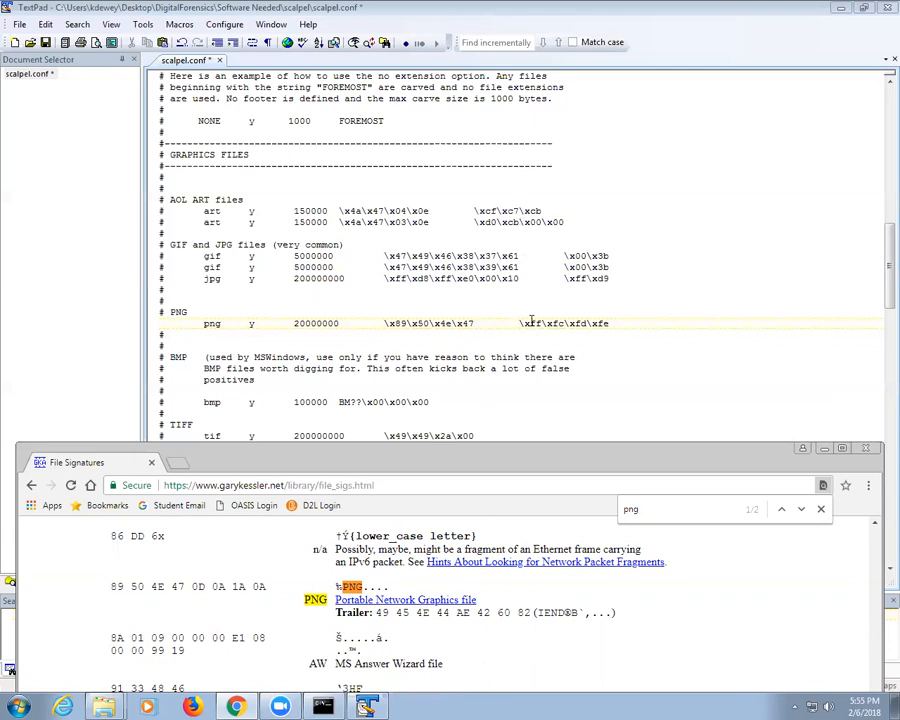
{"action": "left_click", "coordinate": [530, 322]}
{"action": "key", "text": "Delete"}
{"action": "key", "text": "Delete"}
{"action": "type", "text": "49"}
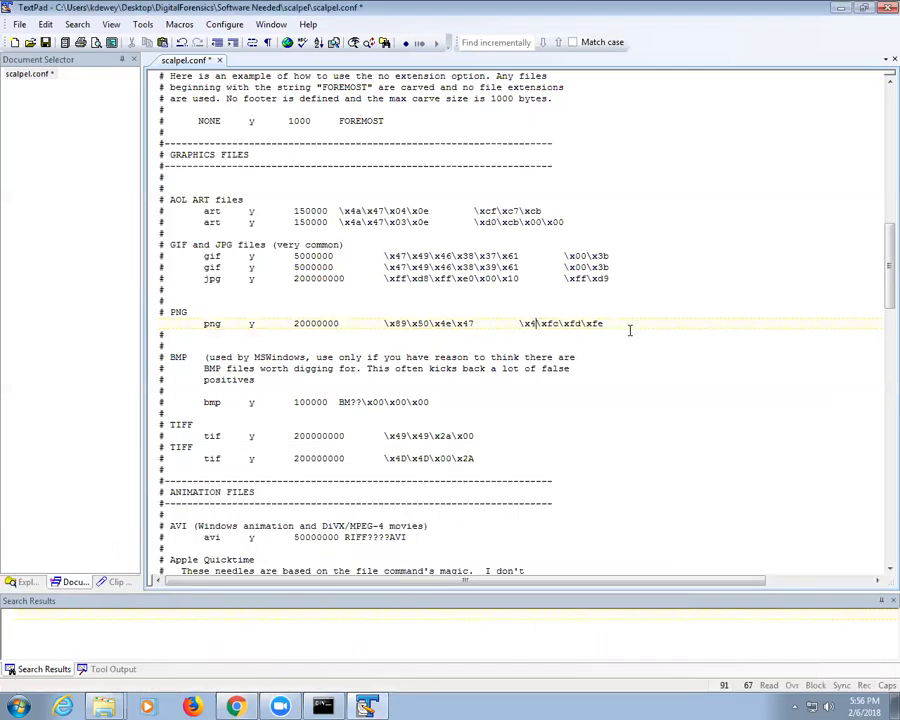
{"action": "key", "text": "Right"}
{"action": "key", "text": "Right"}
{"action": "key", "text": "Delete"}
{"action": "key", "text": "Delete"}
{"action": "type", "text": "45"}
{"action": "key", "text": "Right"}
{"action": "key", "text": "Right"}
{"action": "key", "text": "Delete"}
{"action": "key", "text": "Delete"}
{"action": "type", "text": "4e"}
{"action": "key", "text": "Right"}
{"action": "key", "text": "Right"}
{"action": "key", "text": "Delete"}
{"action": "key", "text": "Delete"}
{"action": "type", "text": "544"}
{"action": "key", "text": "BackSpace"}
{"action": "key", "text": "BackSpace"}
{"action": "key", "text": "BackSpace"}
{"action": "type", "text": "44"}
{"action": "left_click", "coordinate": [315, 641]}
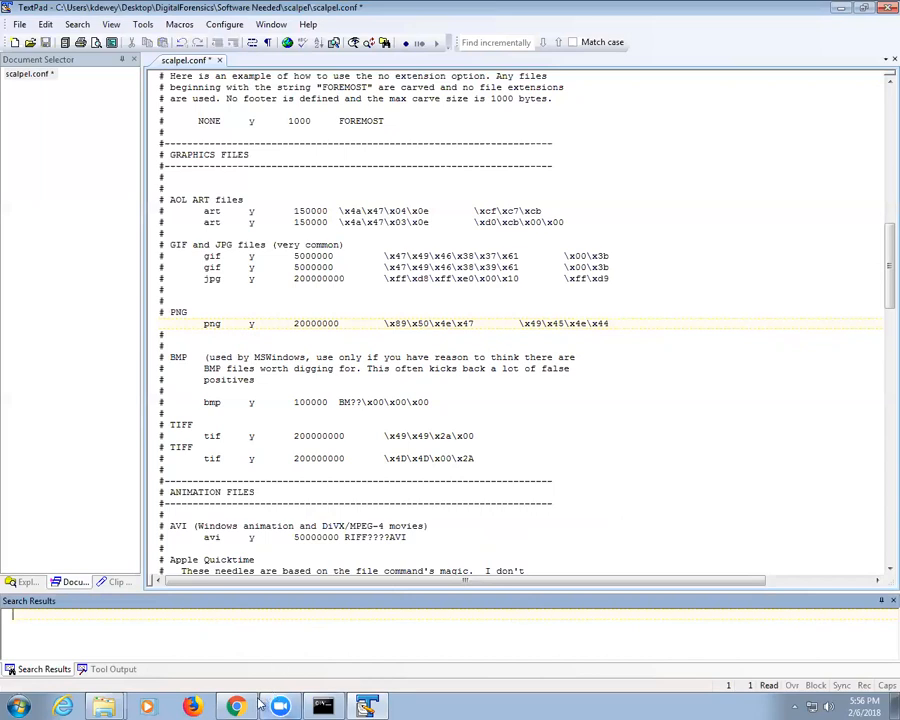
Step: Copy the trailer bytes AE 42 60 82 from the PNG entry in Chrome and paste them after the png footer in scalpel.conf
{"action": "left_click", "coordinate": [240, 706]}
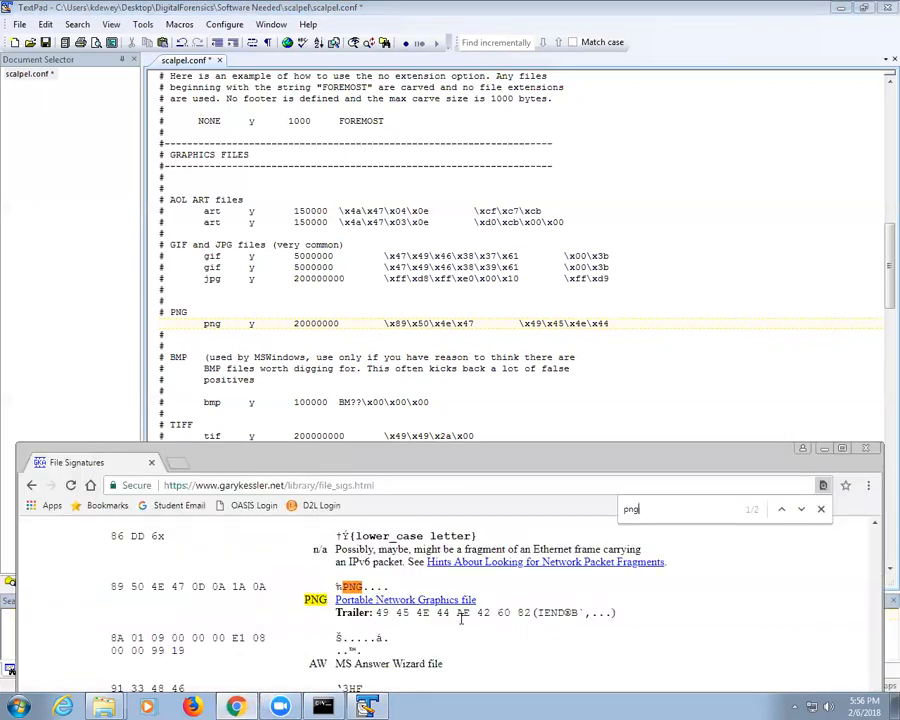
{"action": "left_click_drag", "start_coordinate": [458, 615], "coordinate": [531, 608]}
{"action": "key", "text": "ctrl+c"}
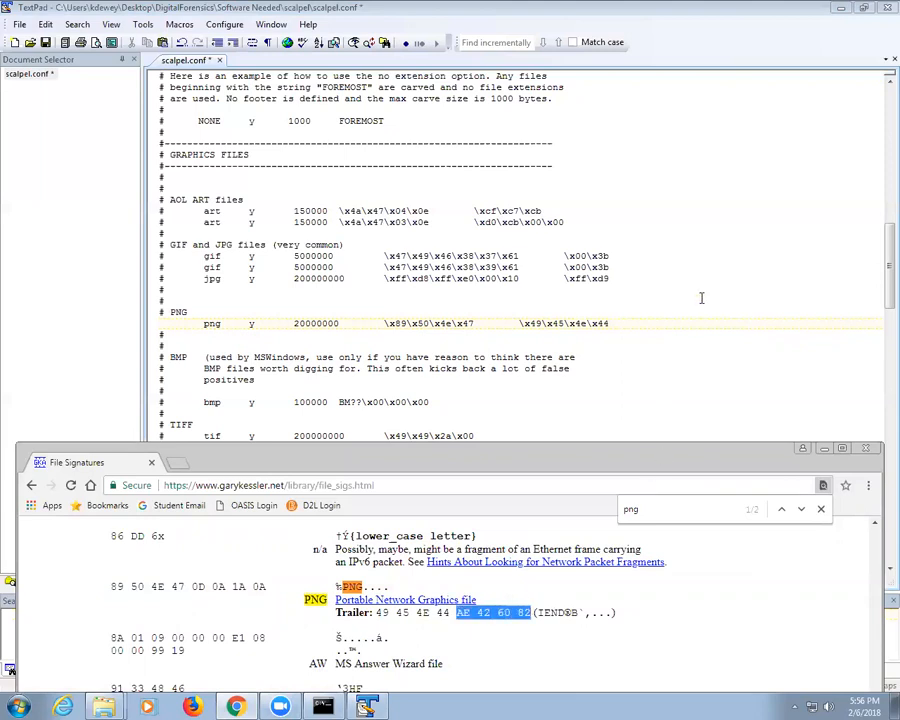
{"action": "left_click", "coordinate": [622, 324]}
{"action": "key", "text": "ctrl+v"}
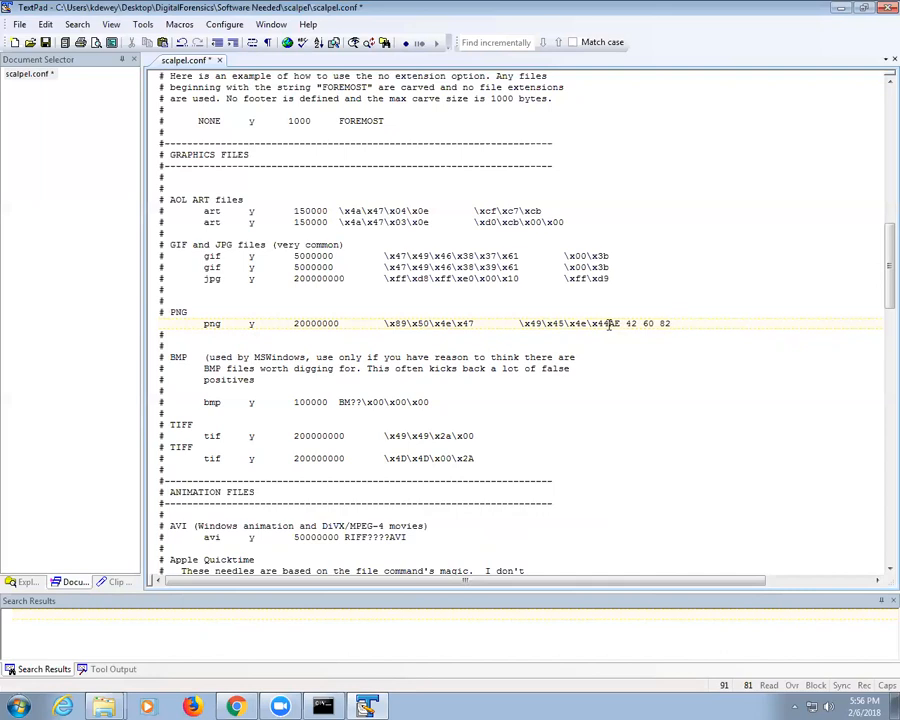
Step: Reformat the pasted footer bytes as \xae\x42\x60\x82 and save scalpel.conf
{"action": "key", "text": "Right"}
{"action": "type", "text": "\\x"}
{"action": "key", "text": "Delete"}
{"action": "key", "text": "Delete"}
{"action": "type", "text": "ae\\x"}
{"action": "key", "text": "Delete"}
{"action": "key", "text": "Right"}
{"action": "key", "text": "Right"}
{"action": "key", "text": "Delete"}
{"action": "type", "text": "\\x"}
{"action": "key", "text": "Right"}
{"action": "key", "text": "Right"}
{"action": "key", "text": "Delete"}
{"action": "type", "text": "\\x"}
{"action": "key", "text": "Right"}
{"action": "key", "text": "Right"}
{"action": "key", "text": "Home"}
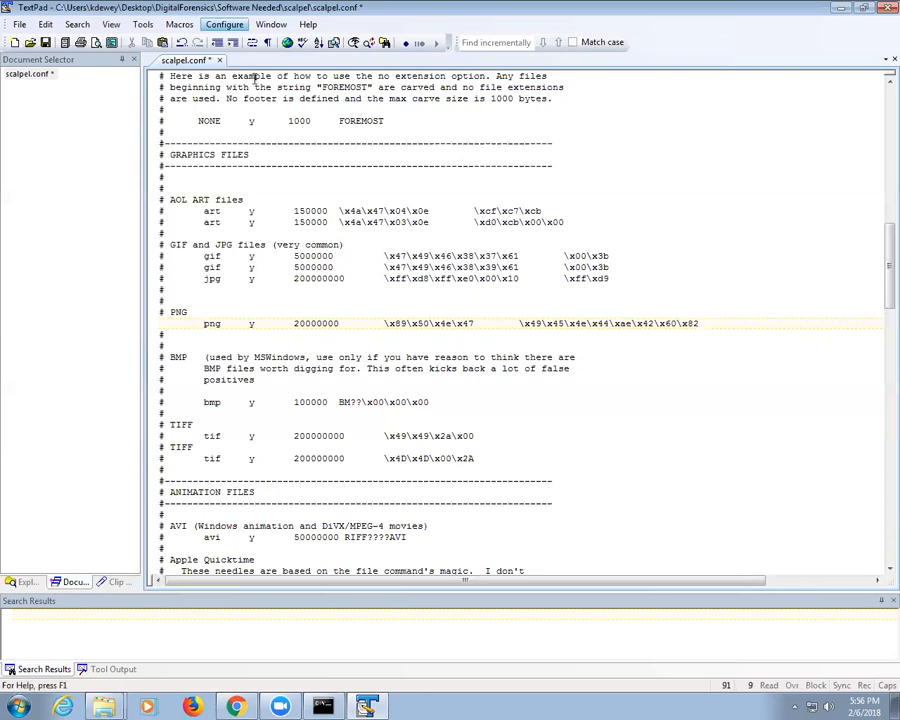
{"action": "left_click", "coordinate": [44, 42]}
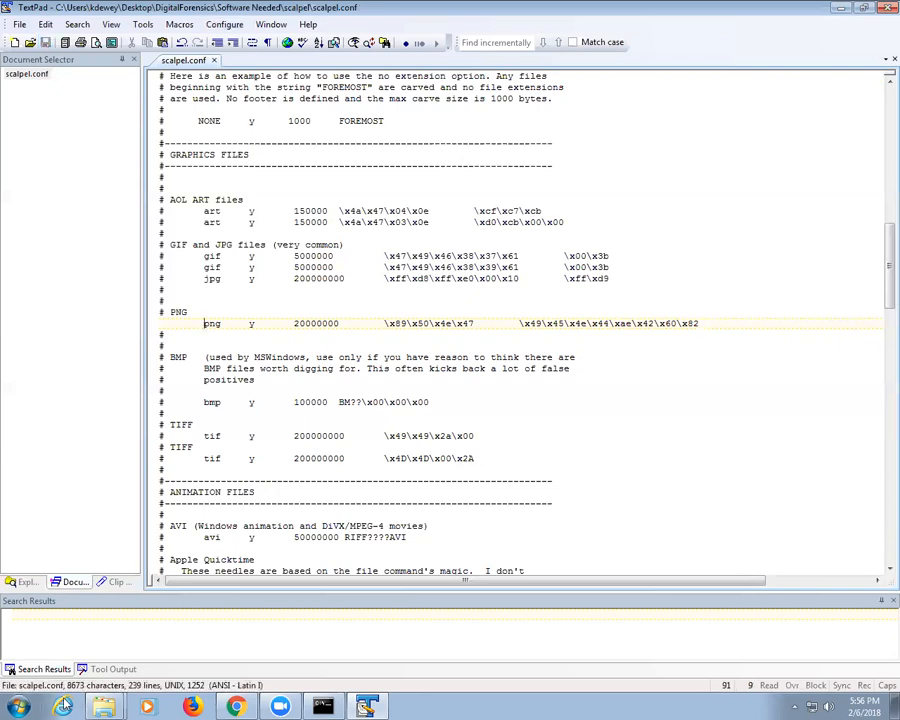
Step: Switch to the scalpel folder in the file explorer and delete the old scalpel-output folder
{"action": "mouse_move", "coordinate": [104, 706]}
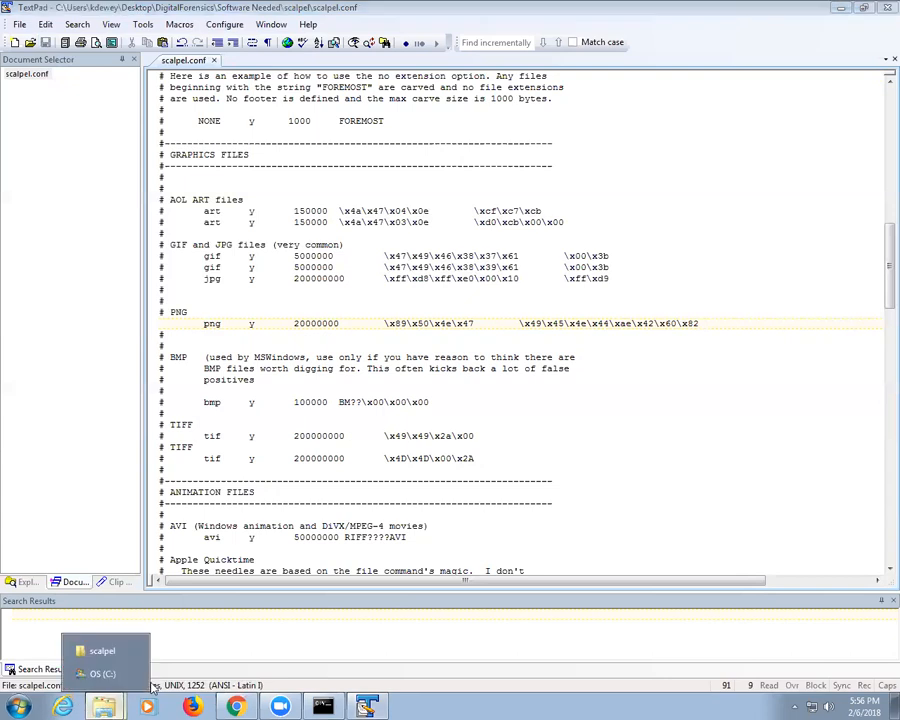
{"action": "left_click", "coordinate": [100, 651]}
{"action": "left_click", "coordinate": [418, 174]}
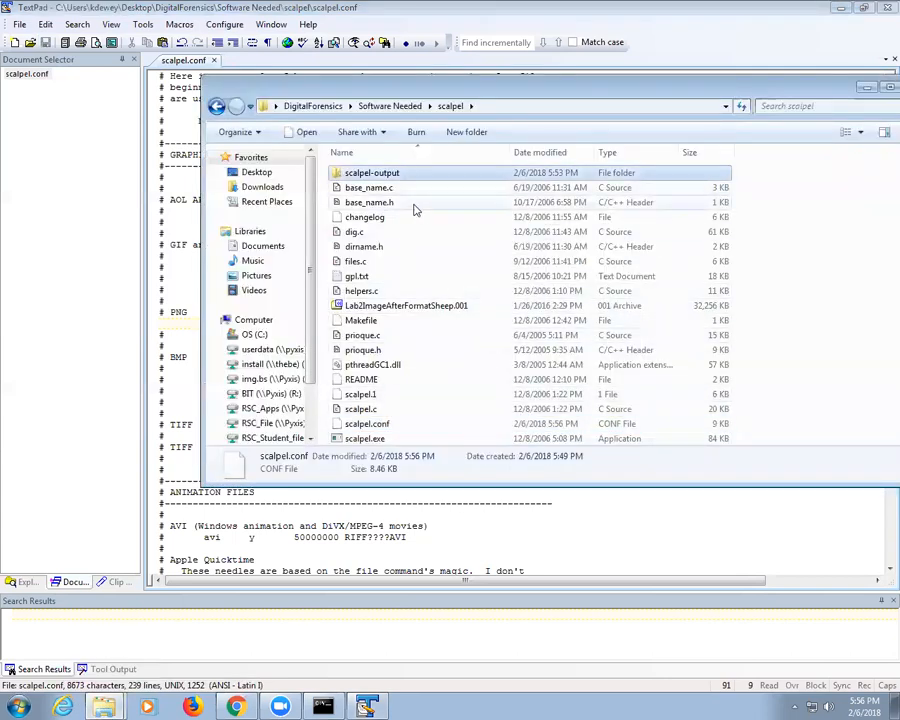
{"action": "key", "text": "Delete"}
{"action": "key", "text": "Return"}
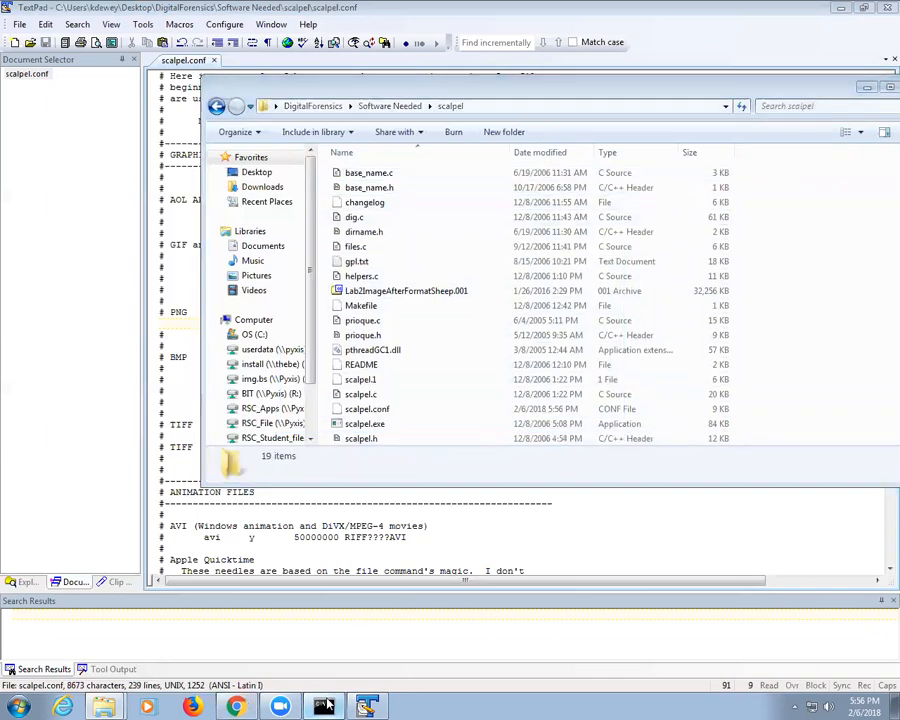
Step: Rerun the previous scalpel command on Lab2ImageAfterFormatSheep.001 in the command prompt
{"action": "left_click", "coordinate": [325, 706]}
{"action": "key", "text": "Up"}
{"action": "key", "text": "Return"}
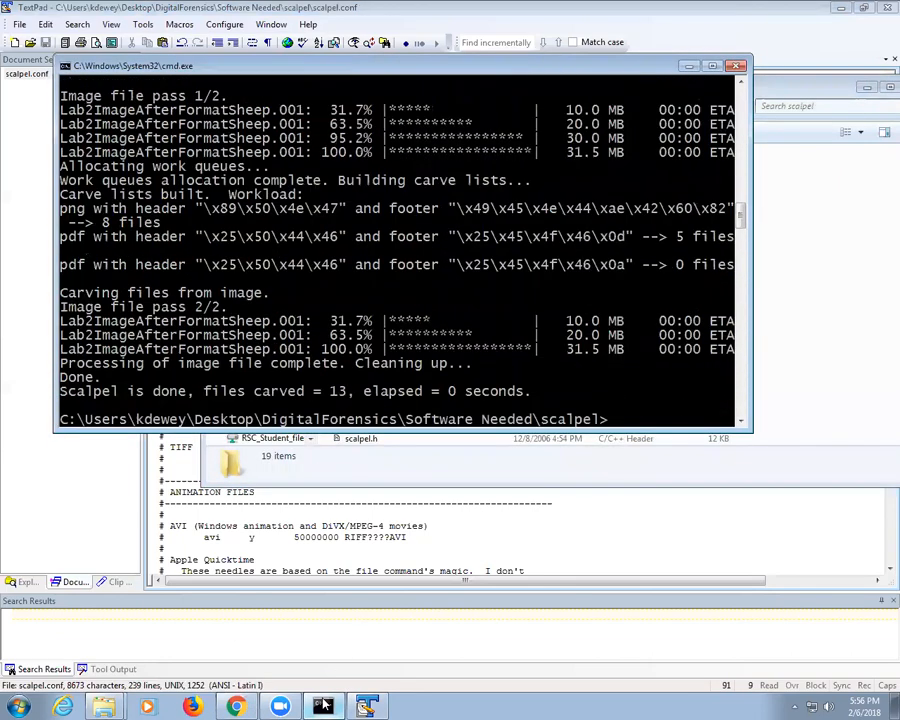
Step: Open the png-0-0 folder inside the new scalpel-output folder and examine the carved PNG images
{"action": "left_click", "coordinate": [759, 305]}
{"action": "double_click", "coordinate": [368, 173]}
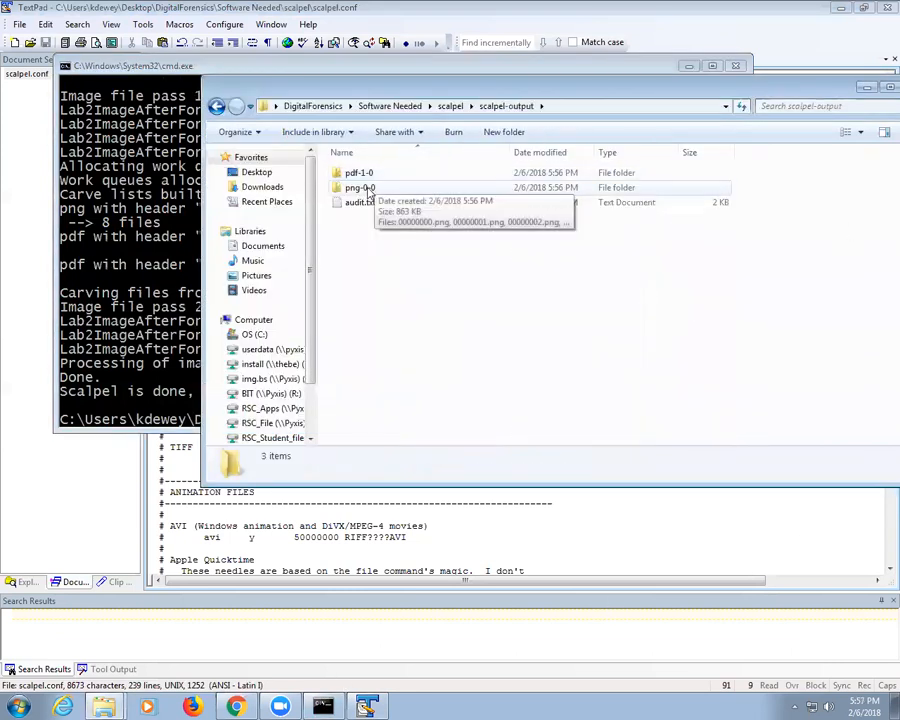
{"action": "double_click", "coordinate": [360, 188]}
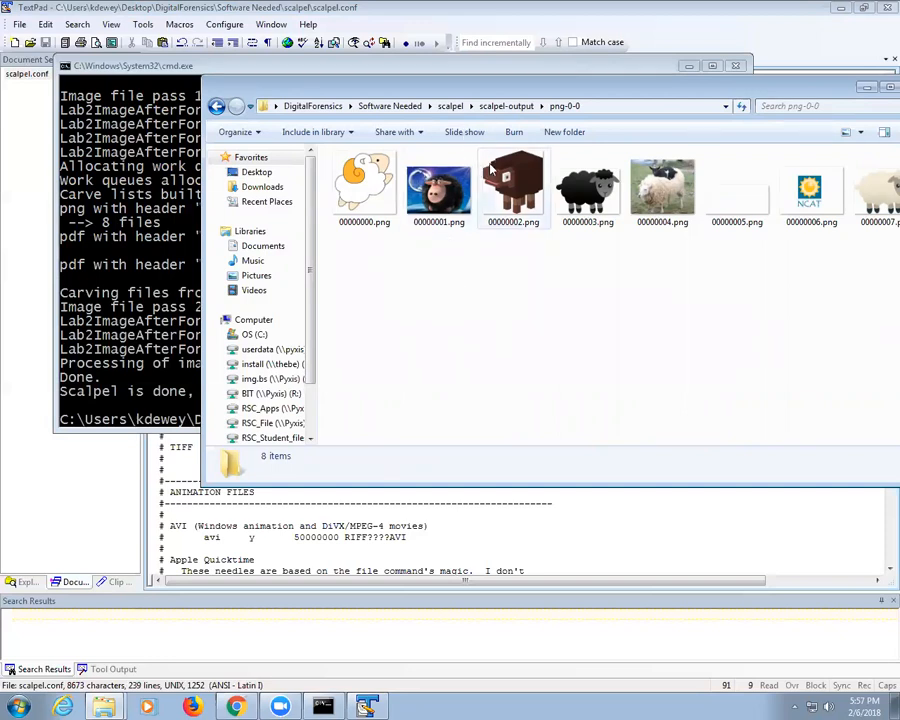
{"action": "mouse_move", "coordinate": [491, 170]}
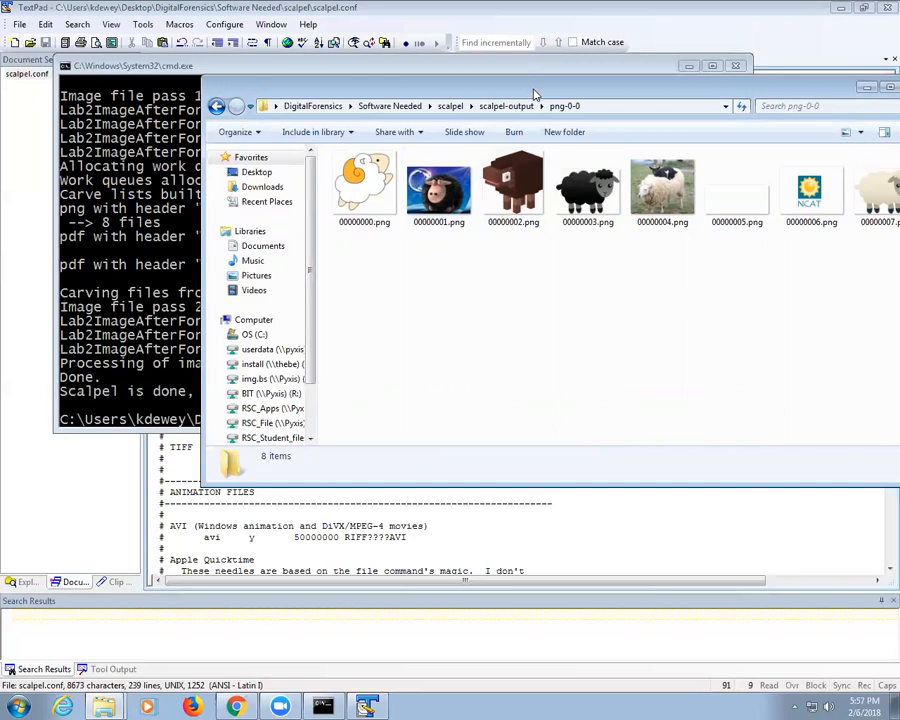
Step: Reopen the png-0-0 folder in scalpel-output and view the carved images 00000005.png and 00000006.png
{"action": "left_click_drag", "start_coordinate": [535, 95], "coordinate": [434, 110]}
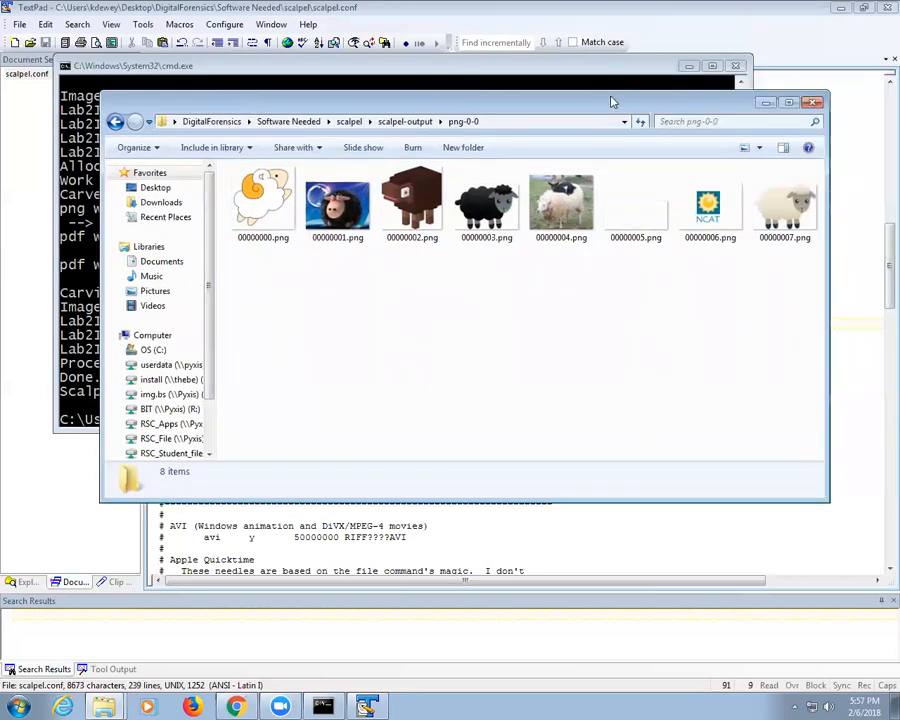
{"action": "left_click", "coordinate": [349, 121]}
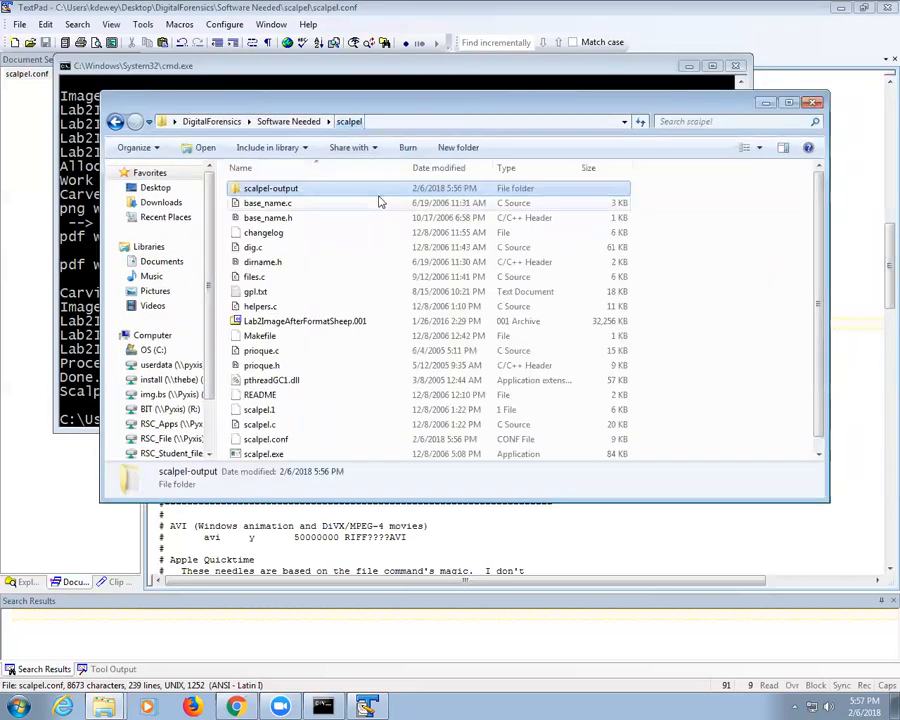
{"action": "left_click", "coordinate": [380, 203]}
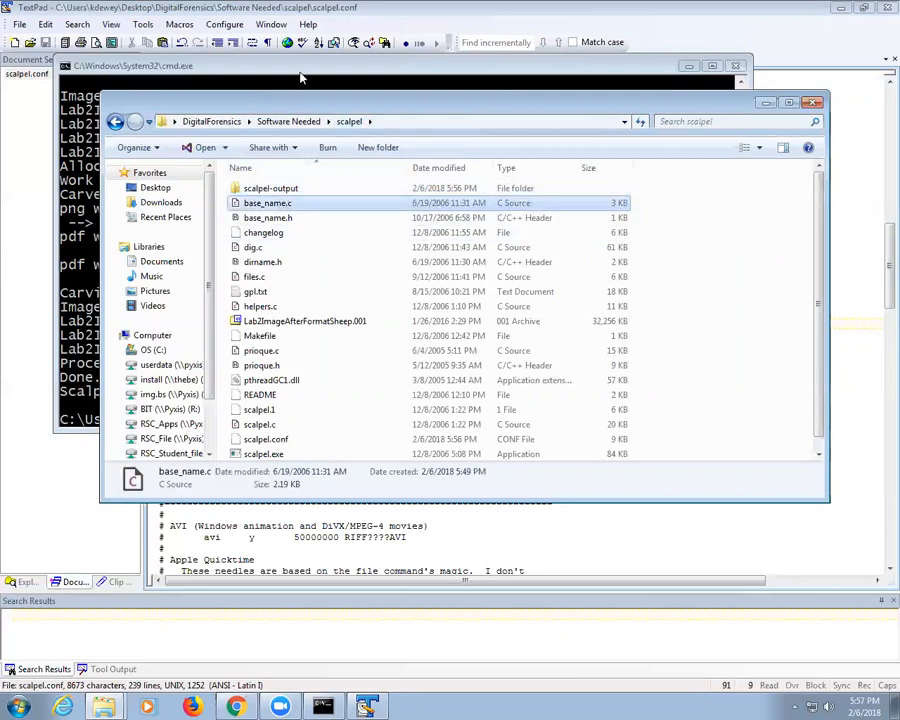
{"action": "double_click", "coordinate": [268, 188]}
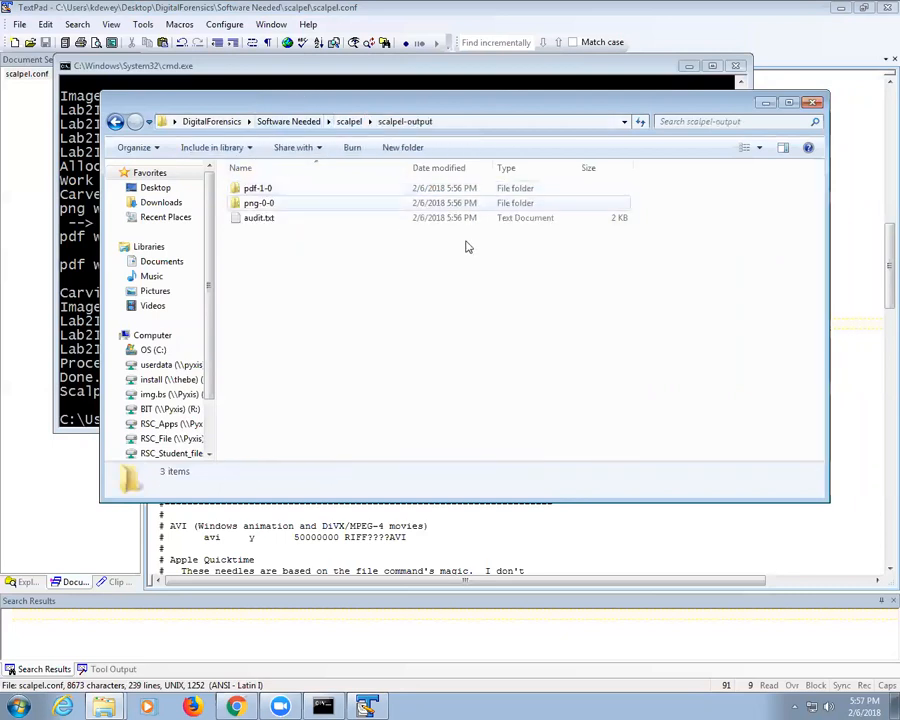
{"action": "double_click", "coordinate": [258, 203]}
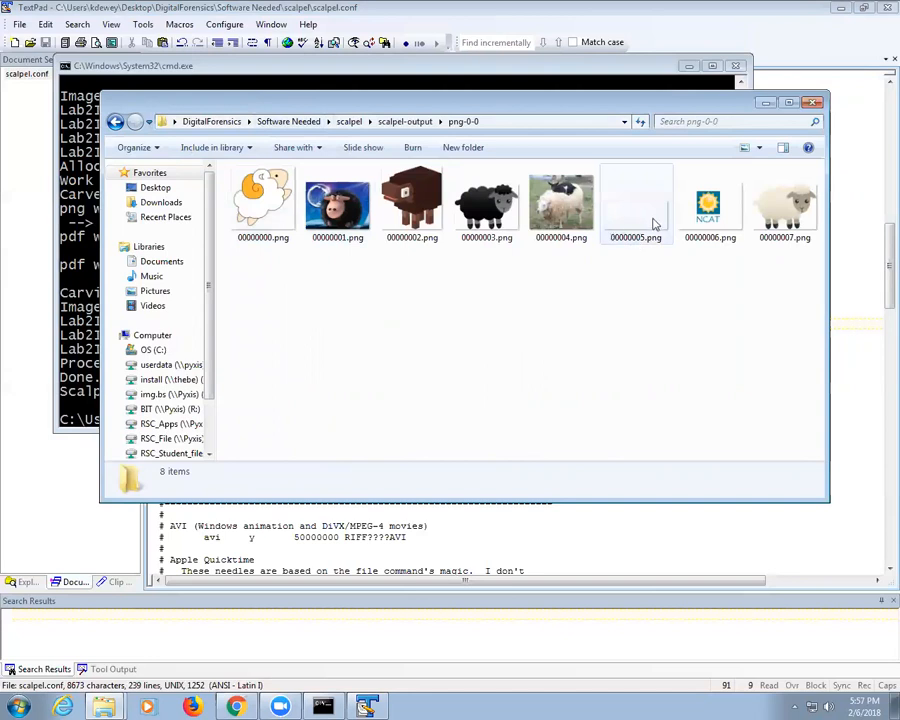
{"action": "double_click", "coordinate": [636, 215]}
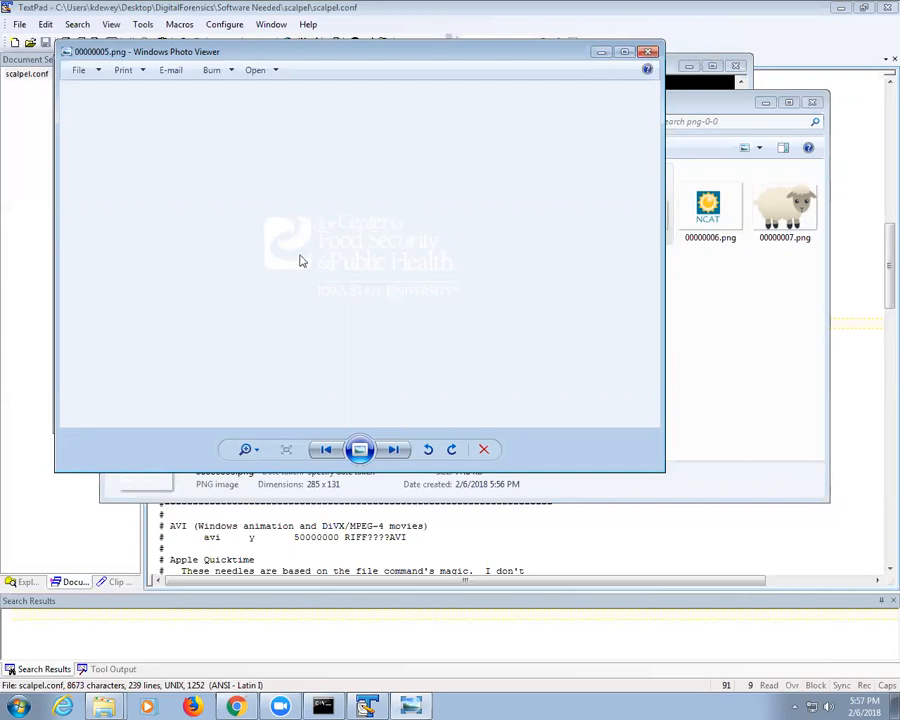
{"action": "left_click", "coordinate": [648, 52]}
{"action": "key", "text": "Right"}
{"action": "key", "text": "Return"}
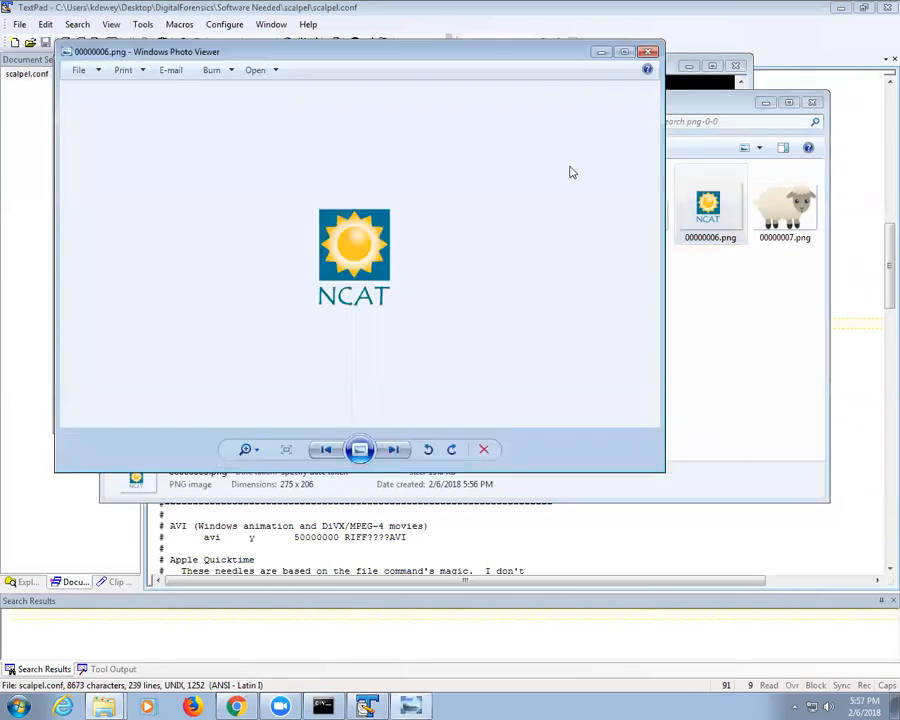
{"action": "left_click", "coordinate": [648, 52]}
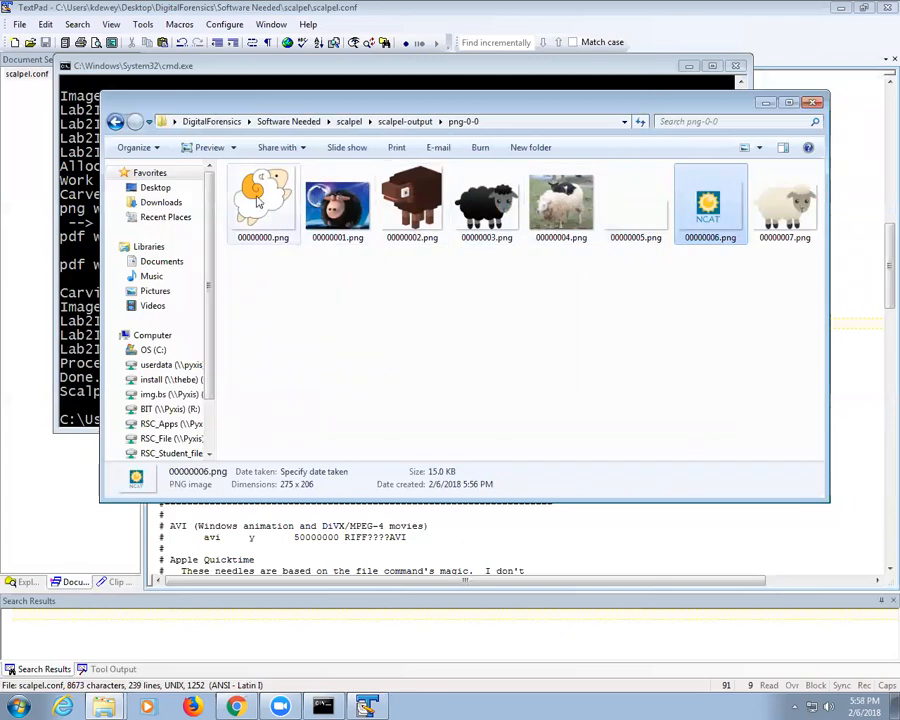
Step: Navigate back through the scalpel folder into scalpel-output and look over the contents of pdf-1-0 and png-0-0
{"action": "left_click", "coordinate": [349, 123]}
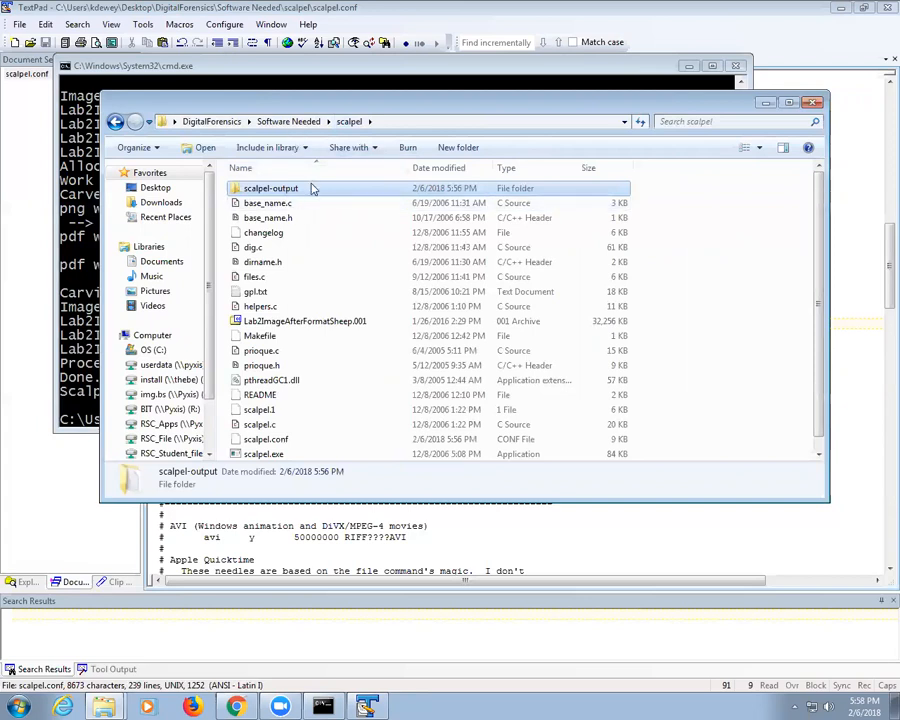
{"action": "left_click", "coordinate": [297, 122]}
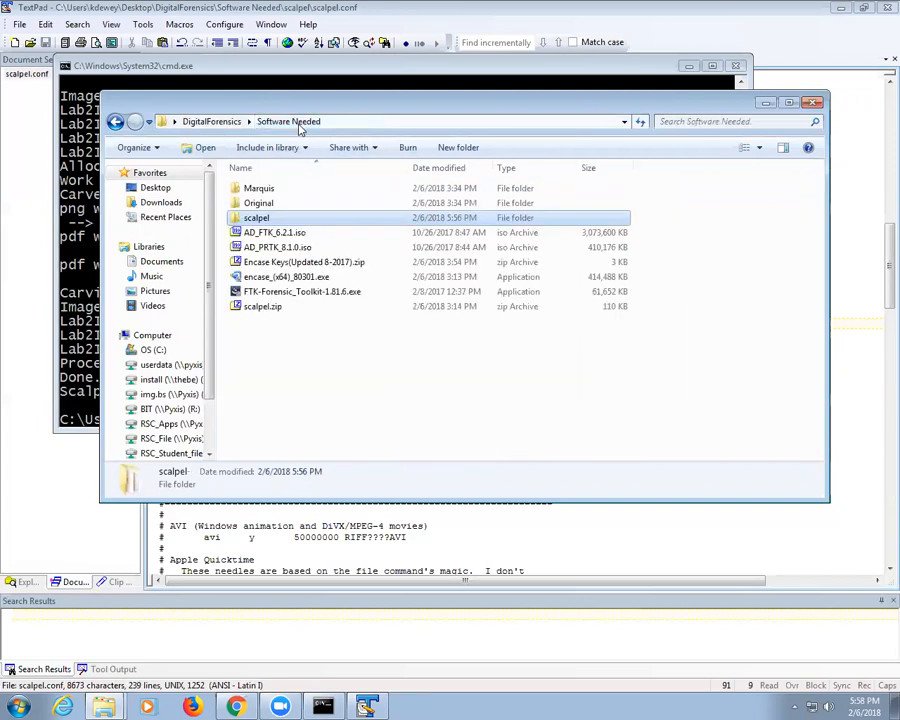
{"action": "double_click", "coordinate": [268, 220]}
{"action": "double_click", "coordinate": [264, 189]}
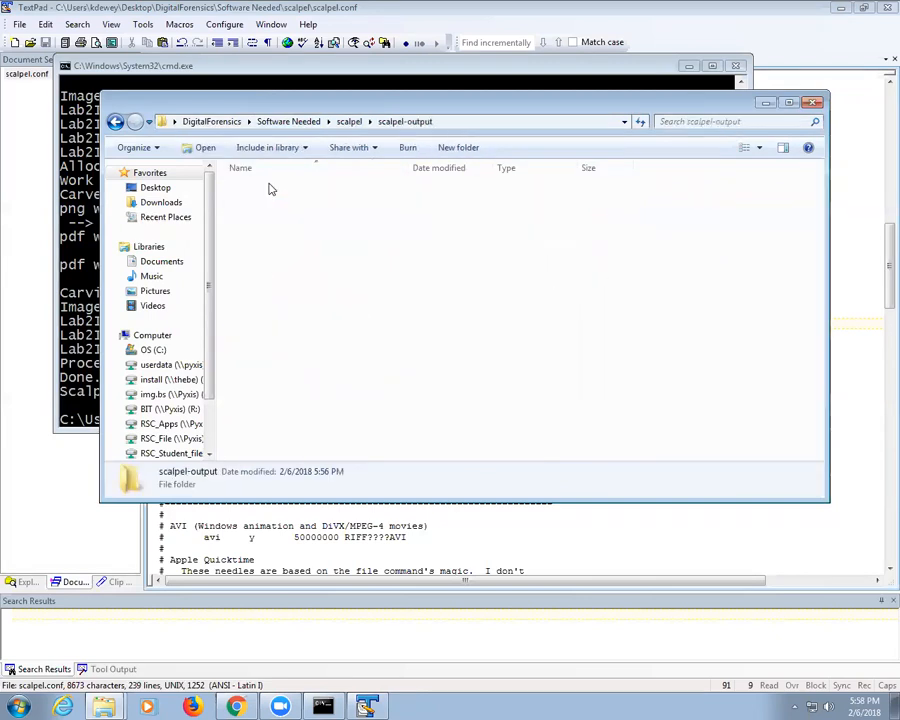
{"action": "double_click", "coordinate": [277, 193]}
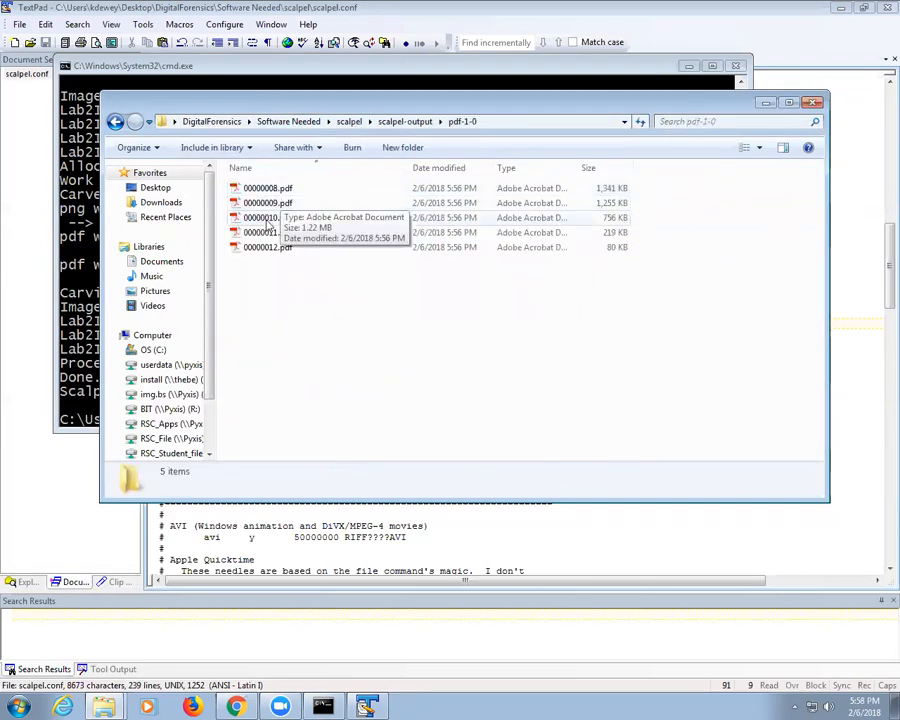
{"action": "key", "text": "BackSpace"}
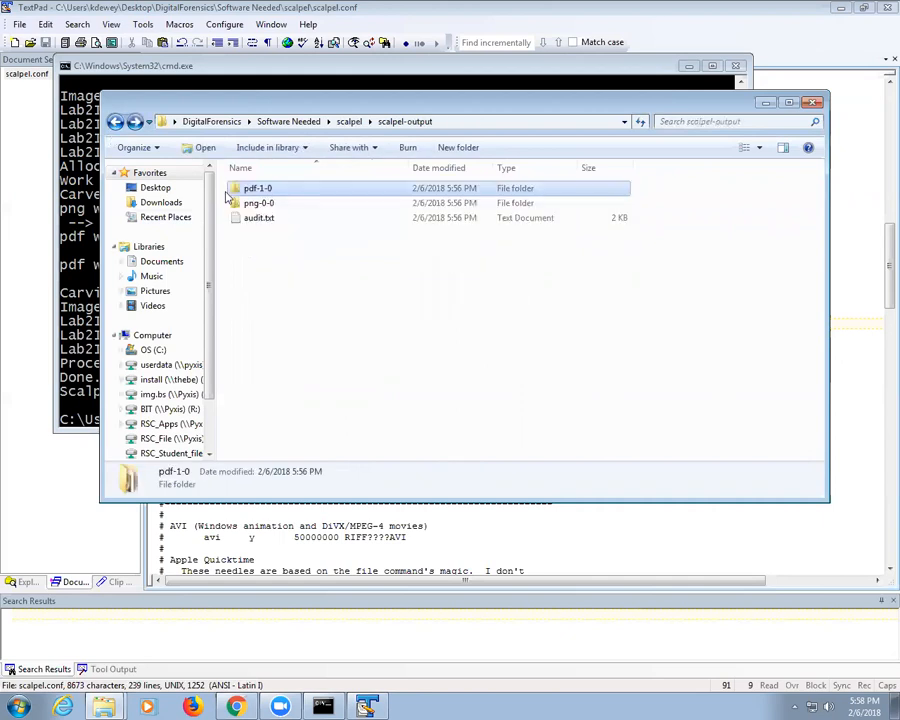
{"action": "double_click", "coordinate": [250, 205]}
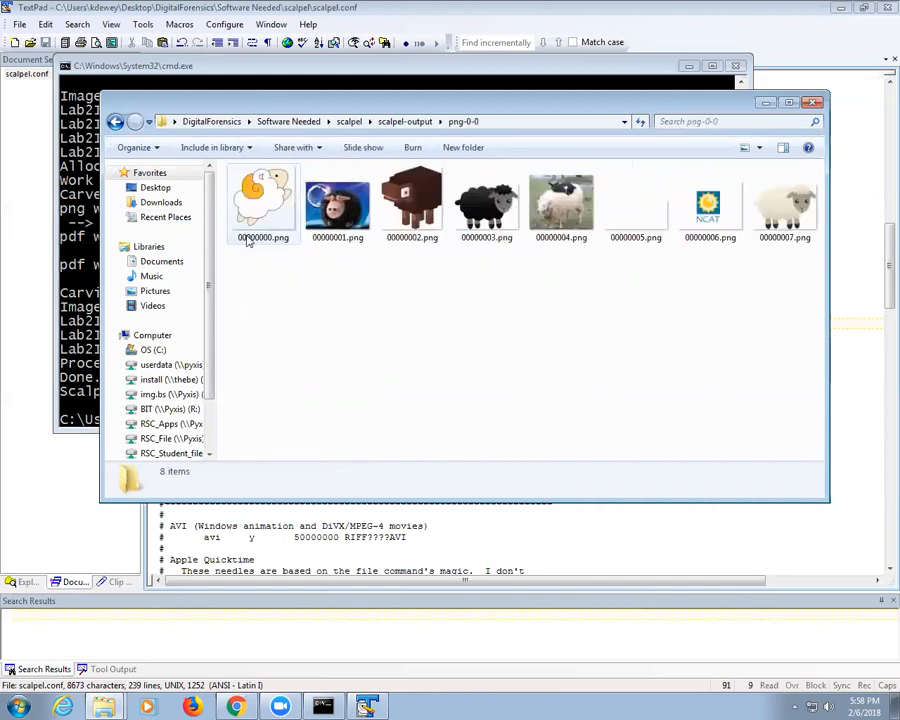
{"action": "left_click", "coordinate": [116, 121]}
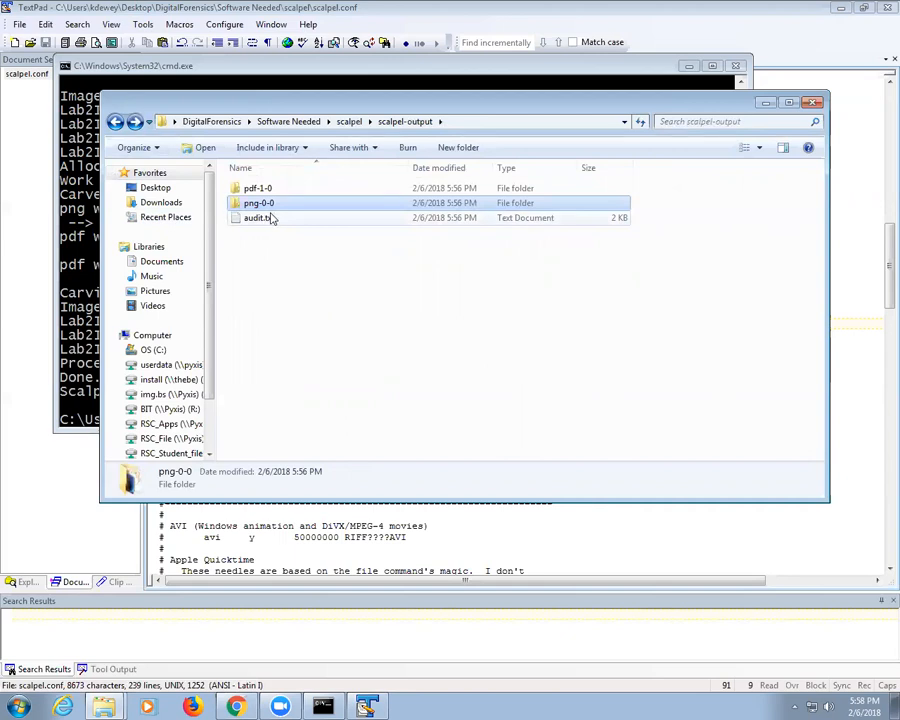
Step: Return to the scalpel folder and delete its scalpel-output folder
{"action": "left_click", "coordinate": [349, 121]}
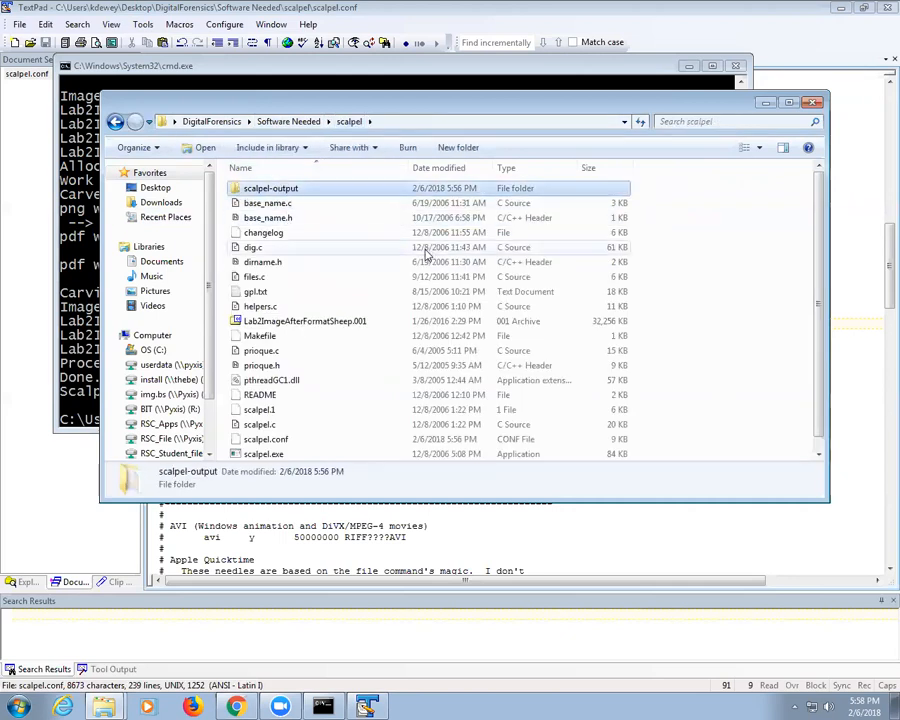
{"action": "key", "text": "Delete"}
{"action": "key", "text": "Return"}
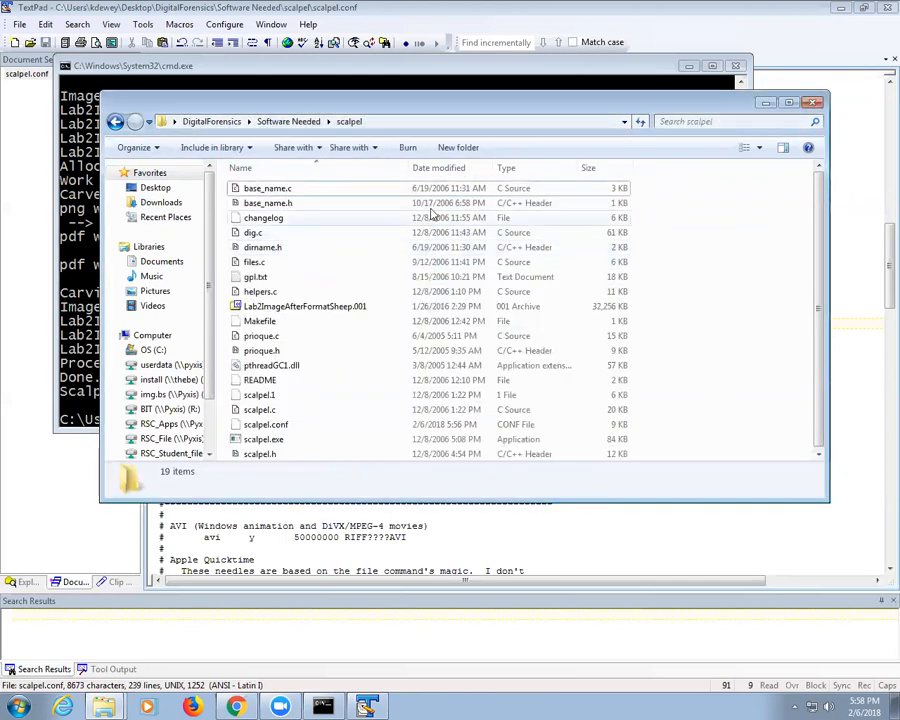
Step: Switch to the command prompt and end its session with the exit command
{"action": "left_click", "coordinate": [305, 75]}
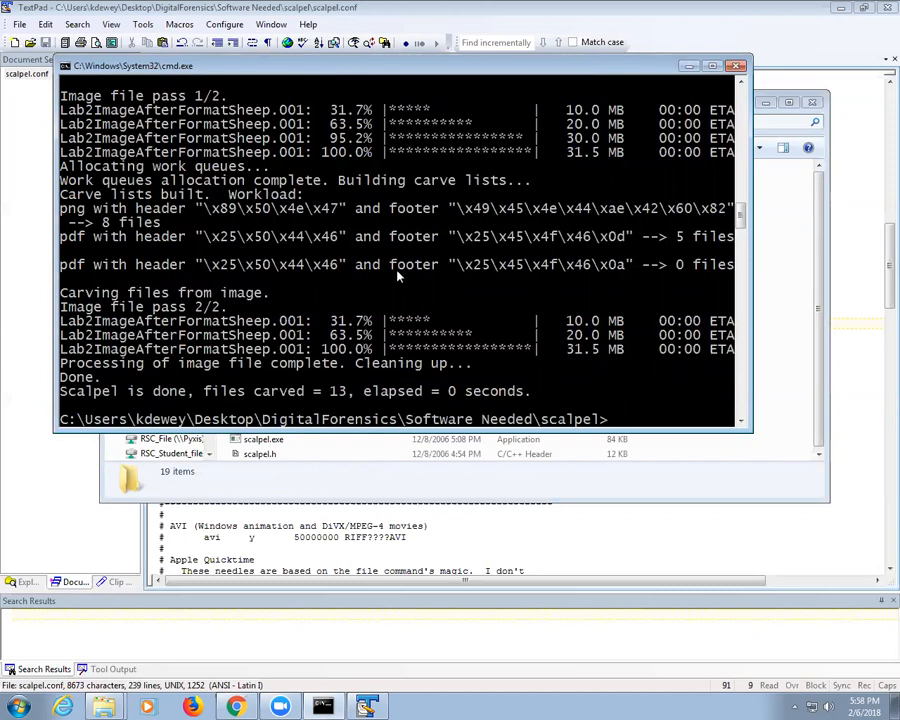
{"action": "type", "text": "exit"}
{"action": "key", "text": "Return"}
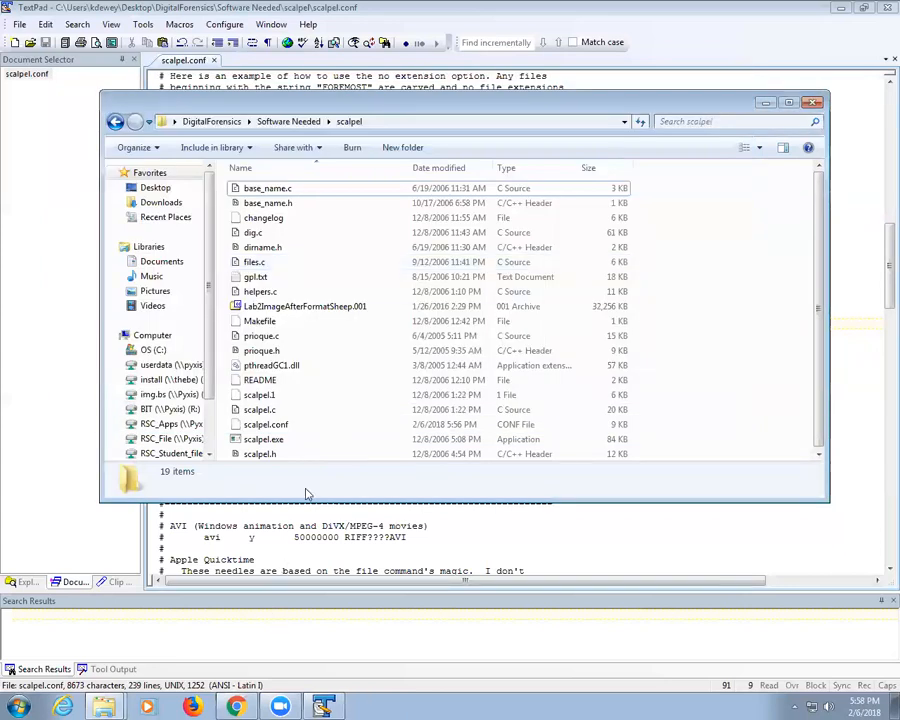
Step: Permanently delete Lab2ImageAfterFormatSheep.001 from the scalpel folder
{"action": "left_click", "coordinate": [386, 306]}
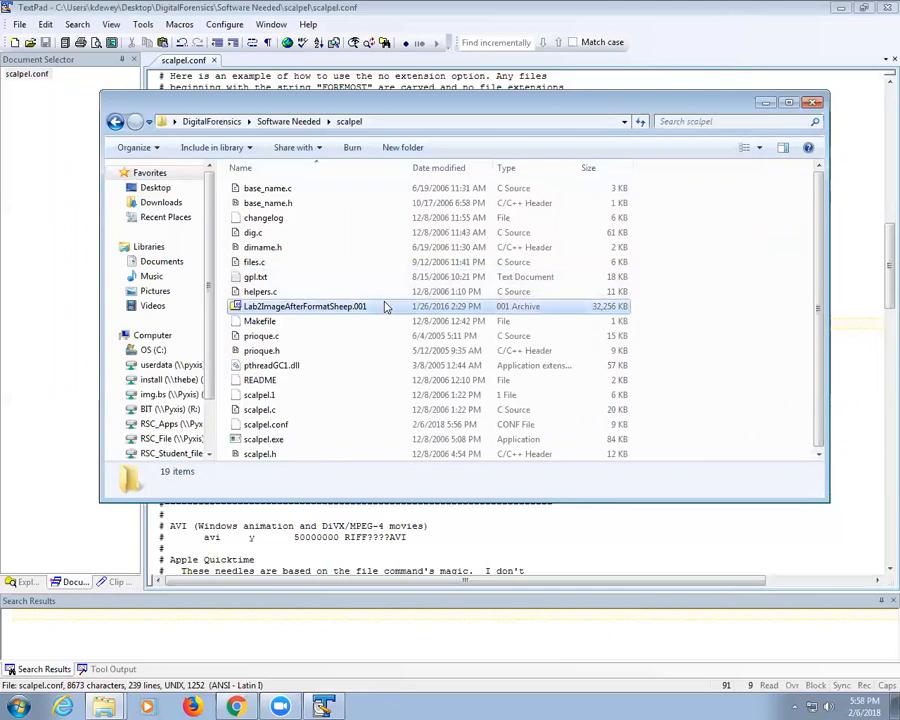
{"action": "key", "text": "shift+Delete"}
{"action": "key", "text": "Return"}
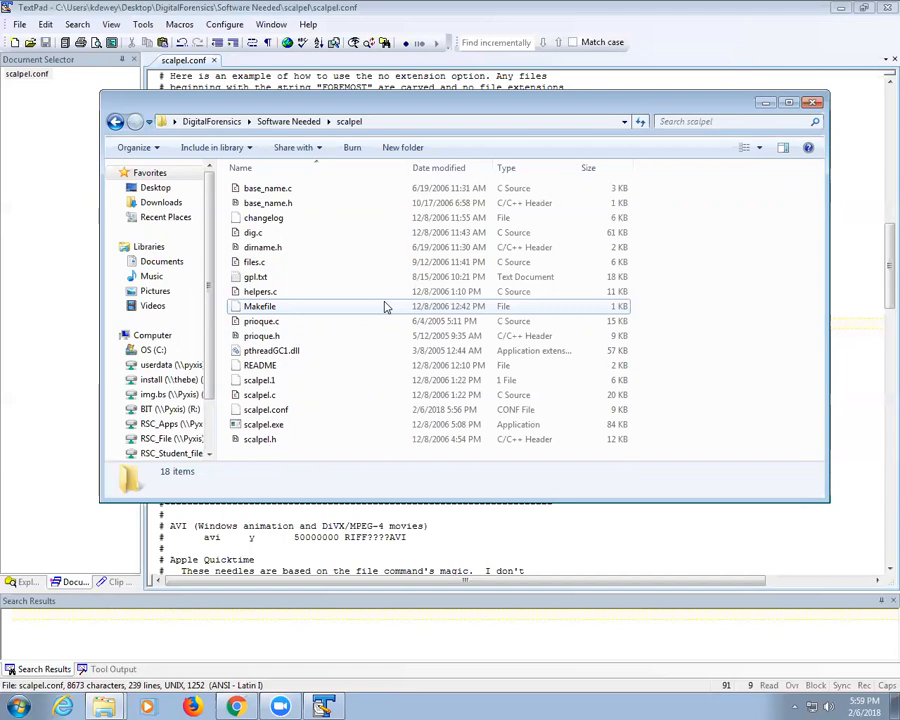
Step: Go up to the DigitalForensics folder in the file explorer and close TextPad with scalpel.conf
{"action": "left_click", "coordinate": [210, 121]}
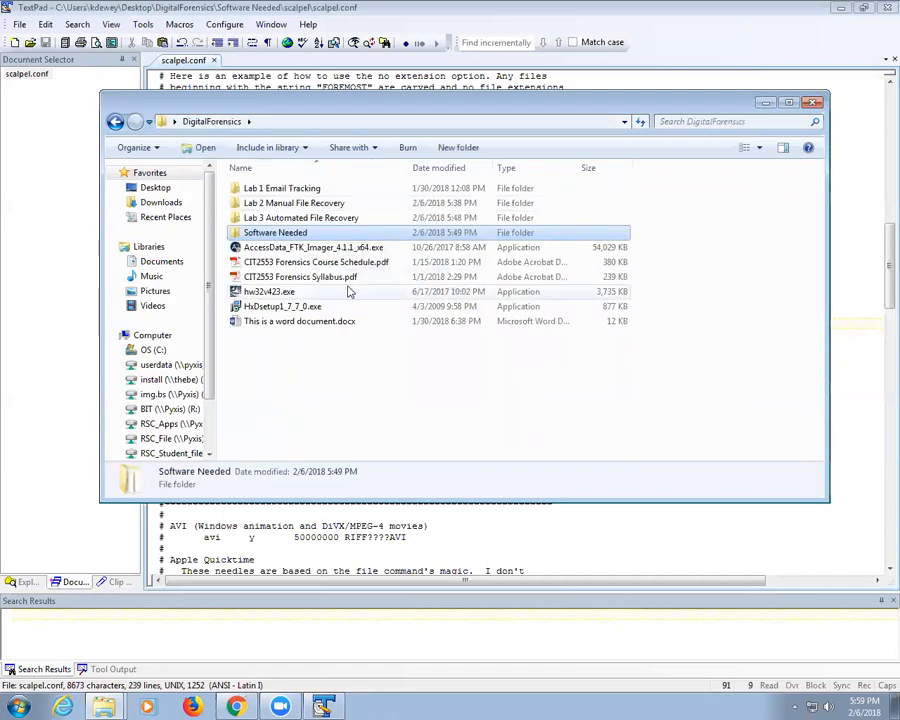
{"action": "left_click", "coordinate": [325, 706]}
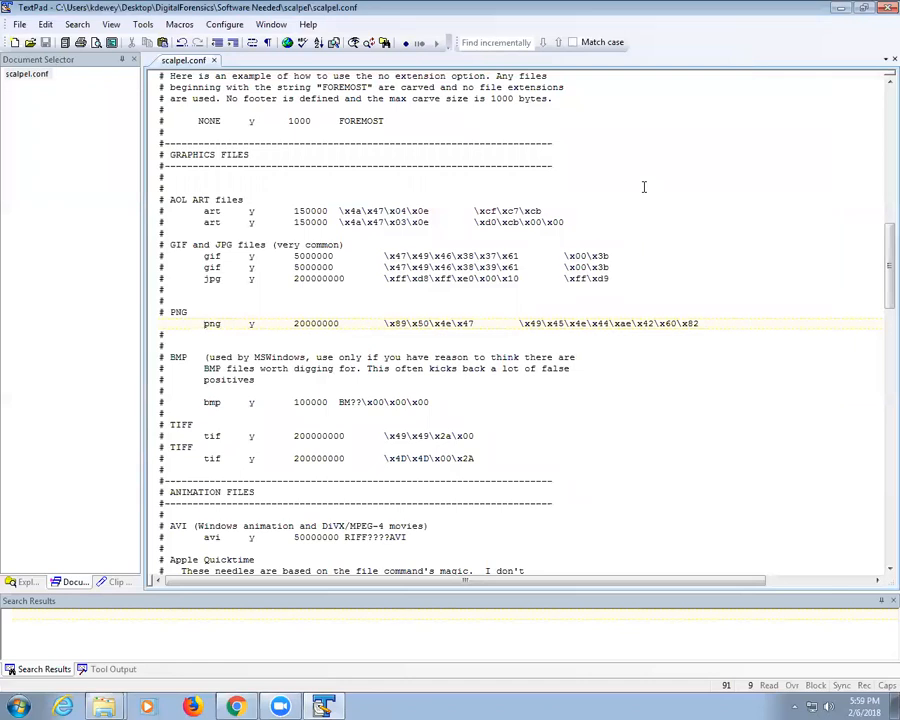
{"action": "left_click", "coordinate": [886, 8]}
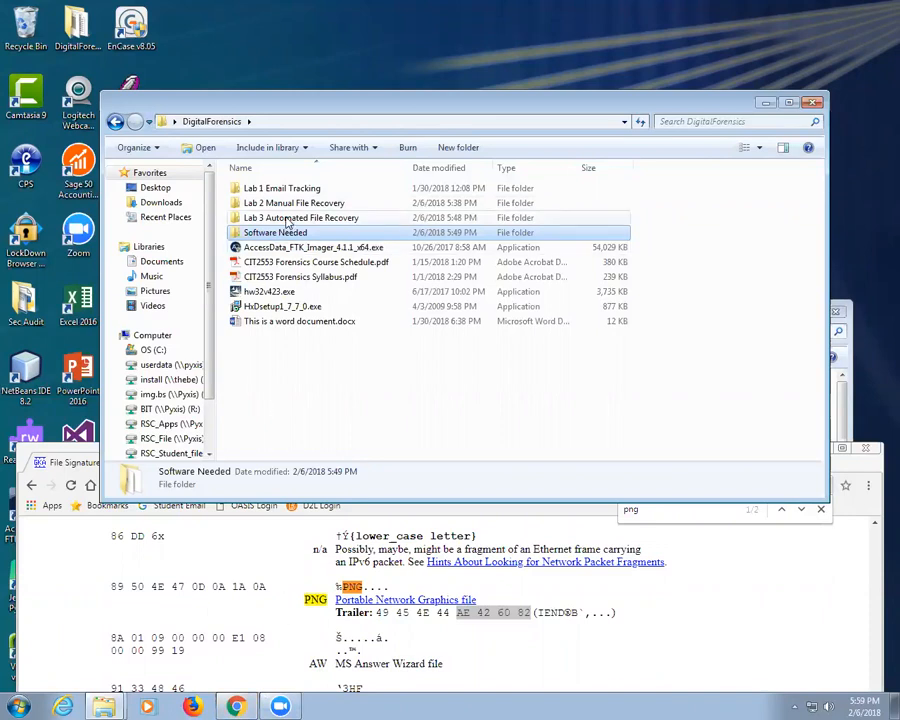
Step: Open the Lab 3 Automated File Recovery PDF handout from its lab folder, review it, and close it
{"action": "double_click", "coordinate": [290, 217]}
{"action": "double_click", "coordinate": [292, 217]}
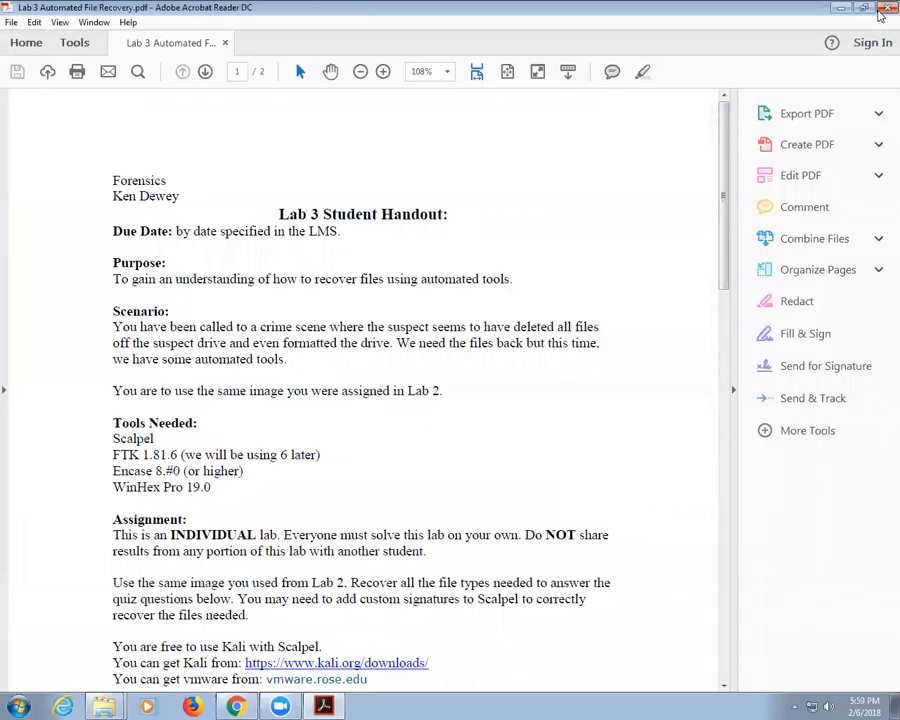
{"action": "left_click", "coordinate": [887, 7]}
{"action": "key", "text": "super"}
{"action": "type", "text": "ftk"}
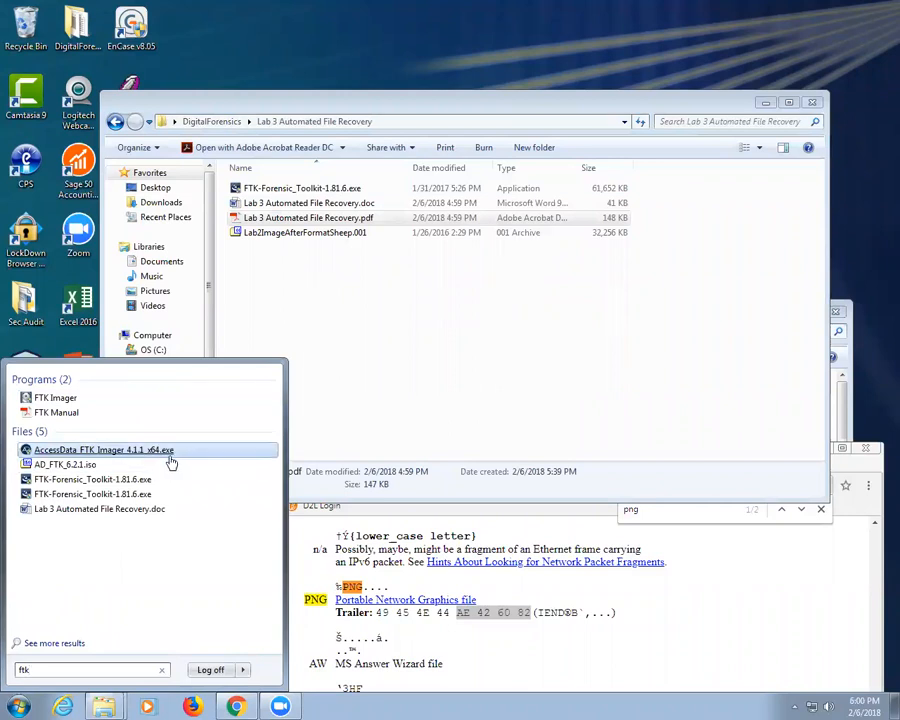
{"action": "left_click", "coordinate": [398, 378]}
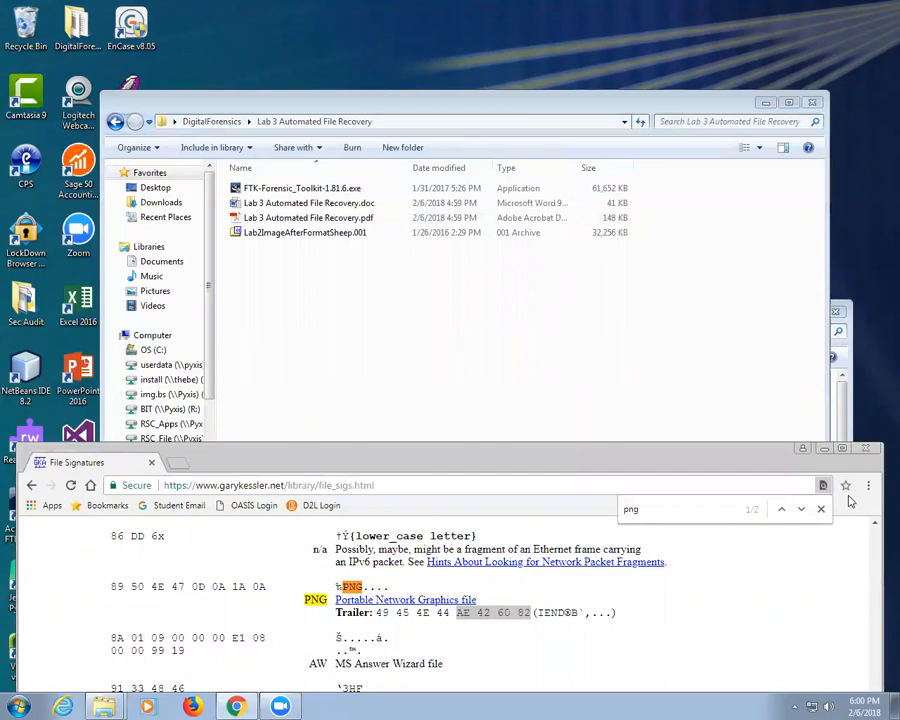
Step: Close the File Signatures browser window and launch Forensic Toolkit 1.81.6 from the desktop, continuing without the KFF library
{"action": "left_click", "coordinate": [866, 448]}
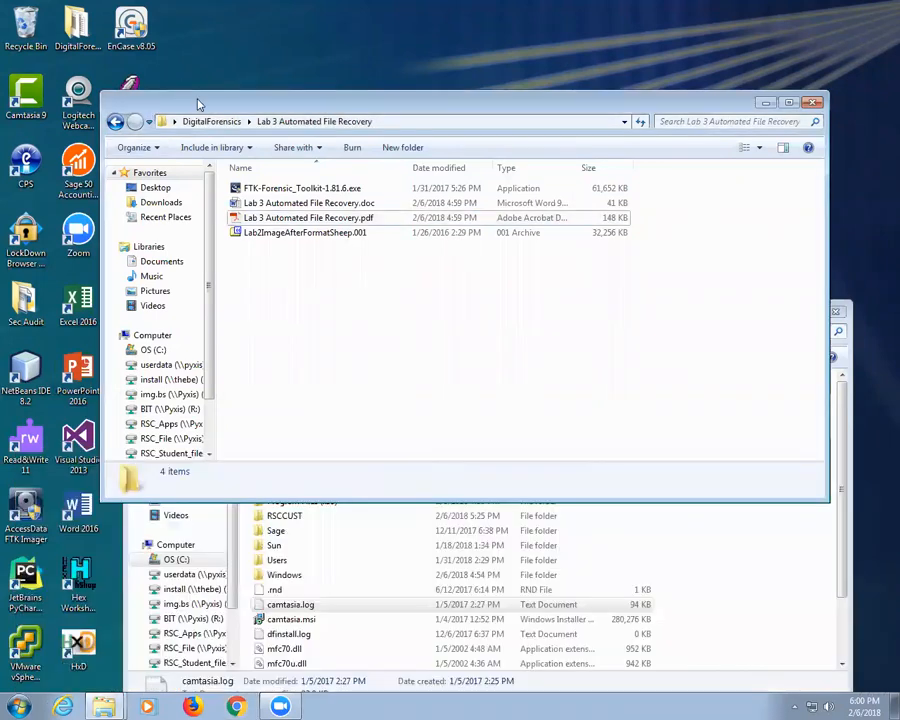
{"action": "left_click_drag", "start_coordinate": [197, 100], "coordinate": [333, 82]}
{"action": "double_click", "coordinate": [135, 100]}
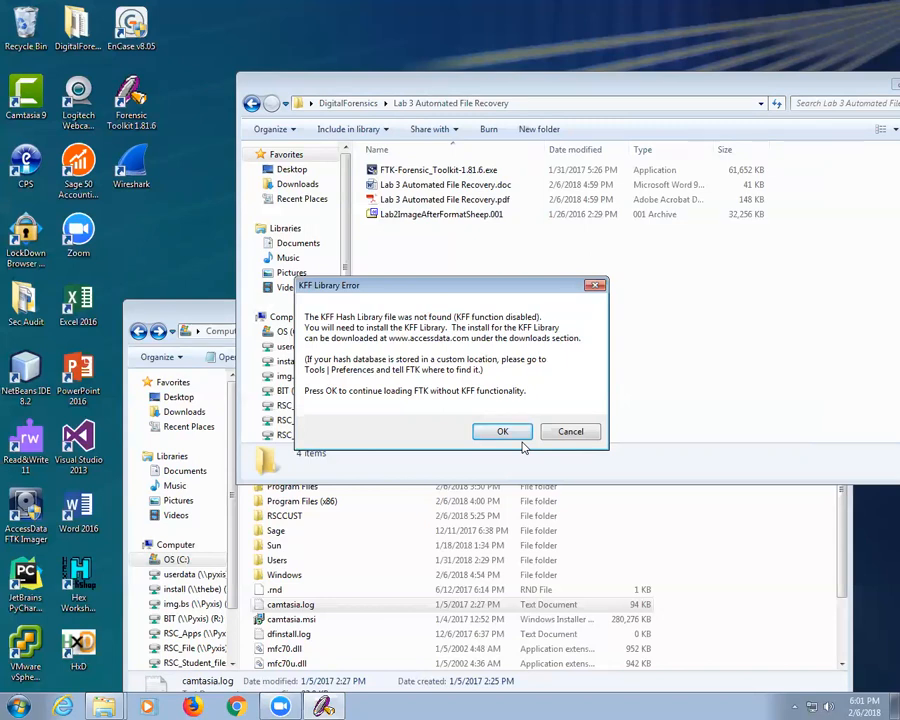
{"action": "left_click", "coordinate": [522, 436]}
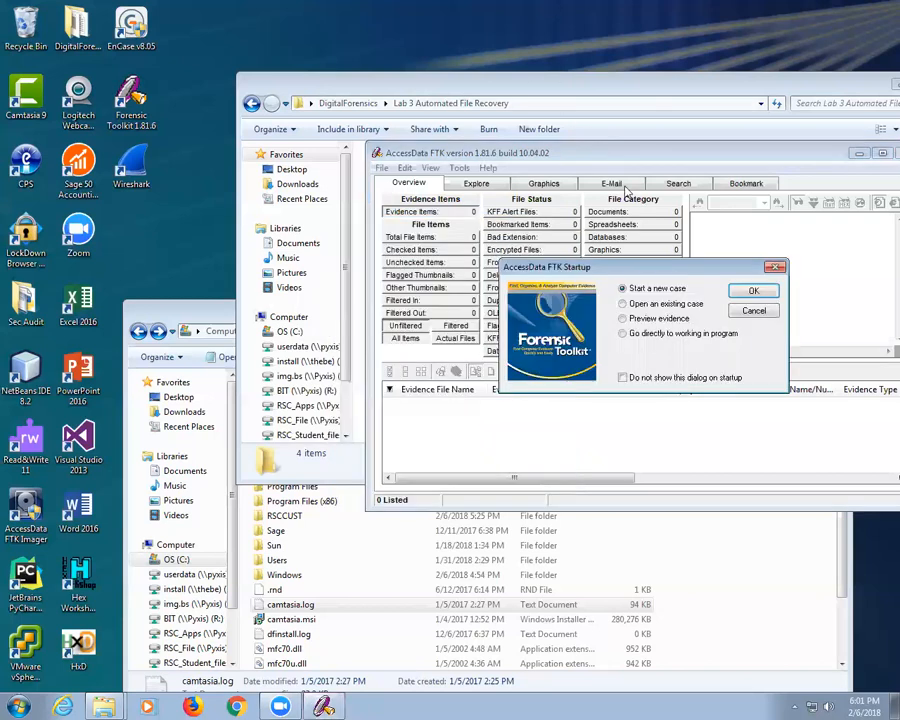
Step: Start a new FTK case with case number 1, case name 1 and case path c:\1
{"action": "left_click", "coordinate": [754, 291]}
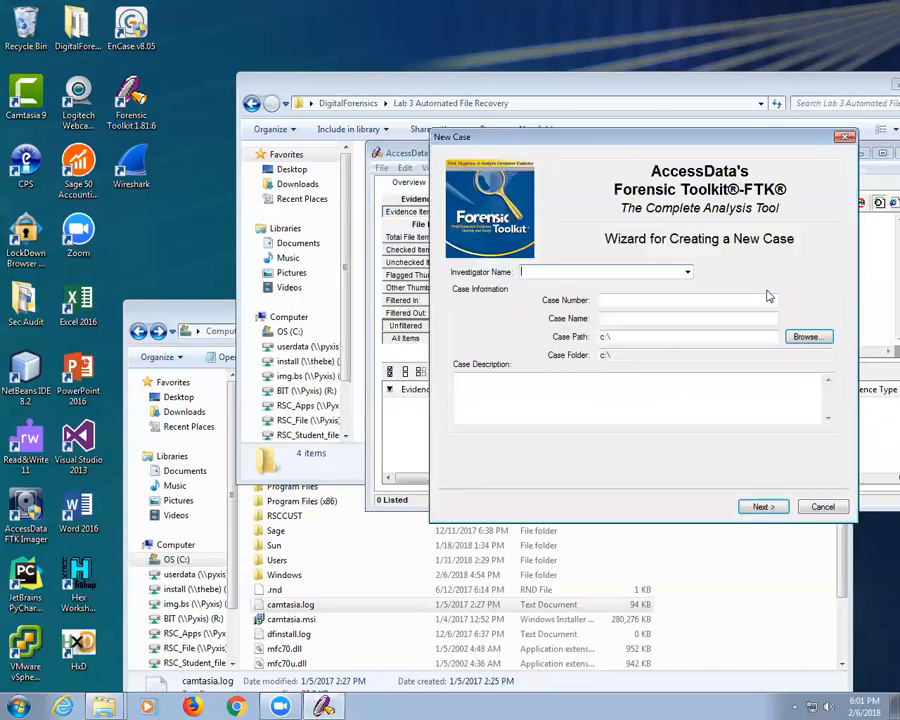
{"action": "left_click", "coordinate": [631, 304]}
{"action": "type", "text": "1"}
{"action": "key", "text": "Tab"}
{"action": "type", "text": "1"}
{"action": "key", "text": "Tab"}
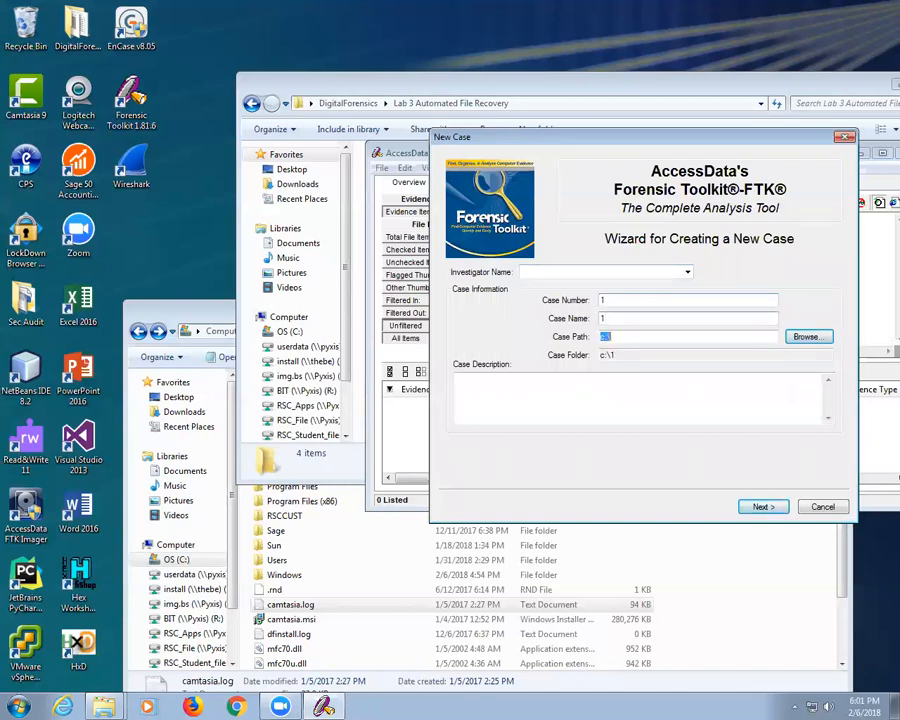
{"action": "key", "text": "Right"}
{"action": "type", "text": "1"}
Step: Fill in the investigator's name for the new case and leave the forensic examiner information blank
{"action": "left_click", "coordinate": [763, 507]}
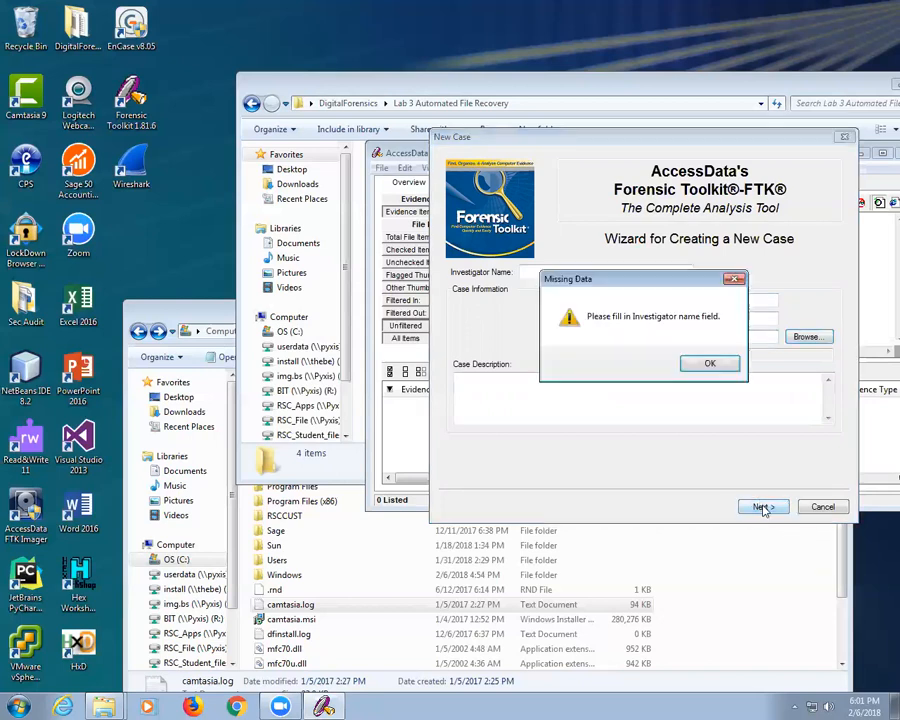
{"action": "left_click", "coordinate": [709, 364]}
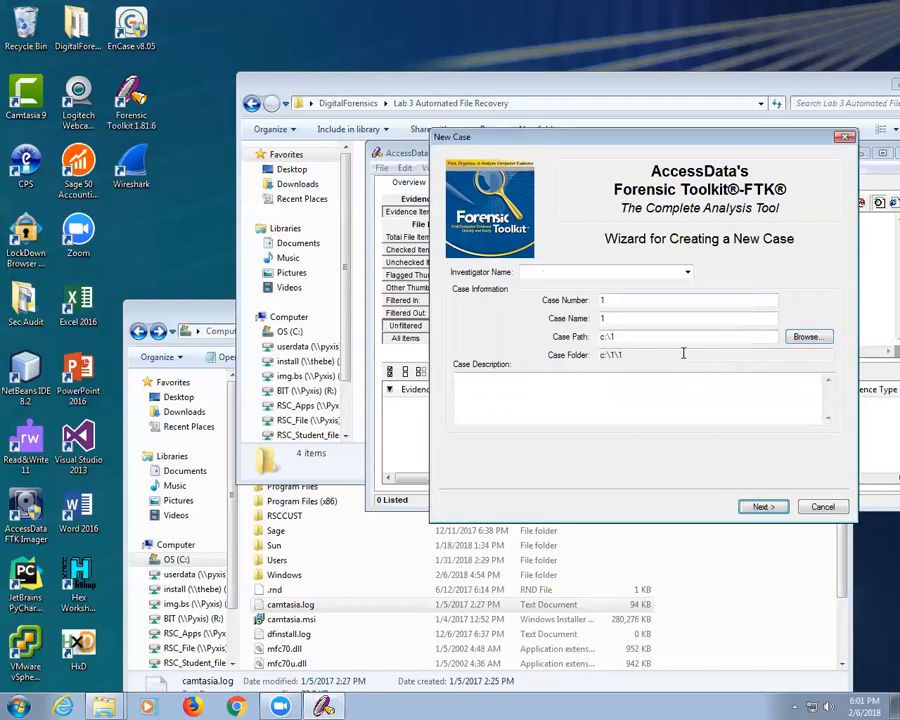
{"action": "left_click", "coordinate": [596, 273]}
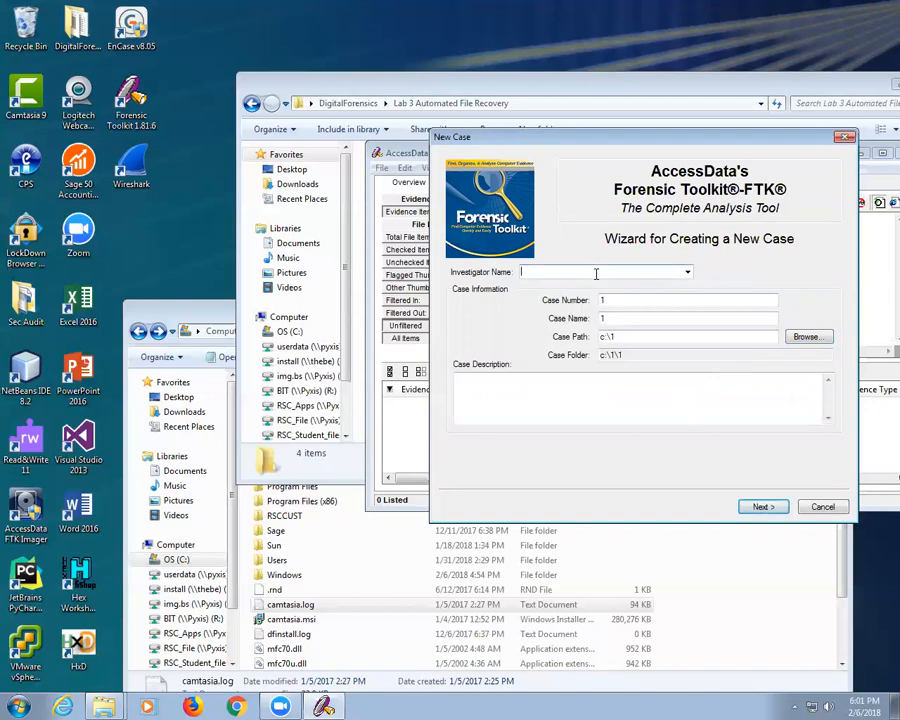
{"action": "type", "text": "Ken"}
{"action": "left_click", "coordinate": [771, 506]}
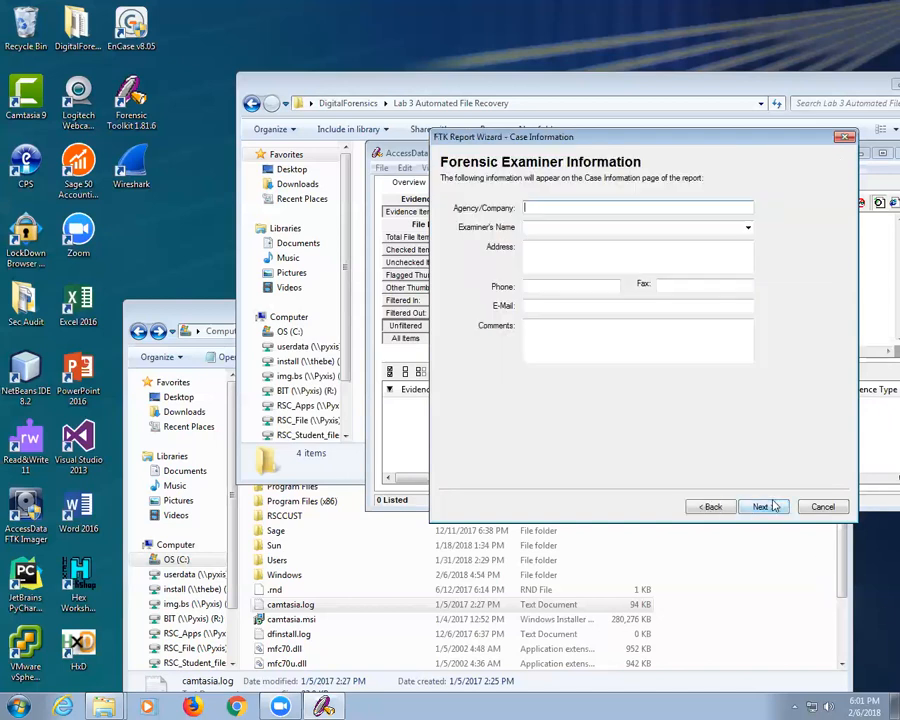
{"action": "left_click", "coordinate": [763, 506]}
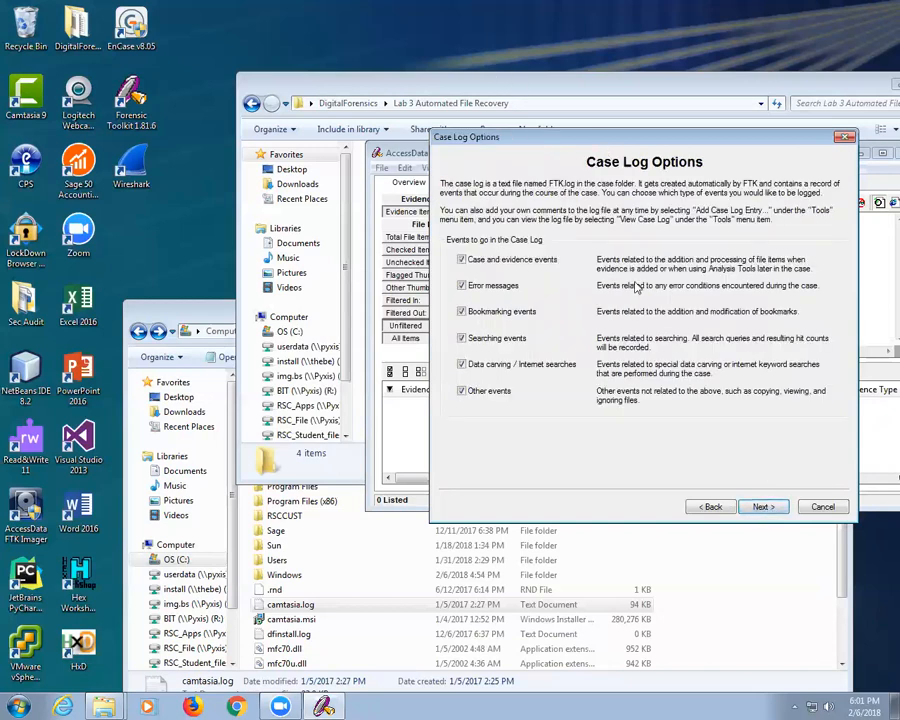
Step: Limit the case log to data carving / Internet search events, excluding all other event types
{"action": "left_click", "coordinate": [485, 260]}
{"action": "left_click", "coordinate": [490, 286]}
{"action": "left_click", "coordinate": [506, 312]}
{"action": "left_click", "coordinate": [500, 339]}
{"action": "left_click", "coordinate": [503, 402]}
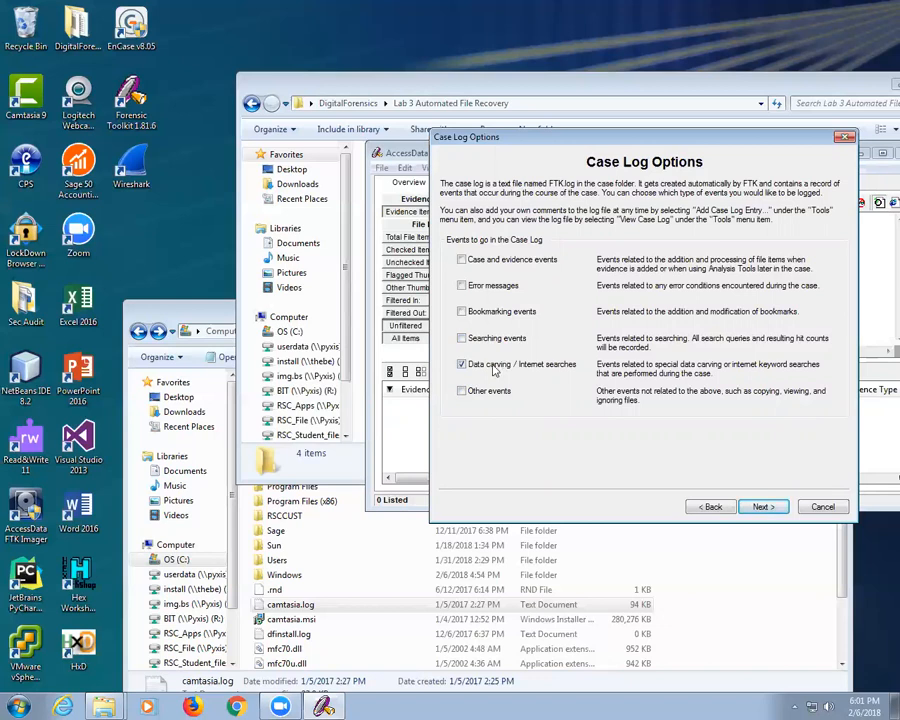
{"action": "left_click", "coordinate": [500, 366]}
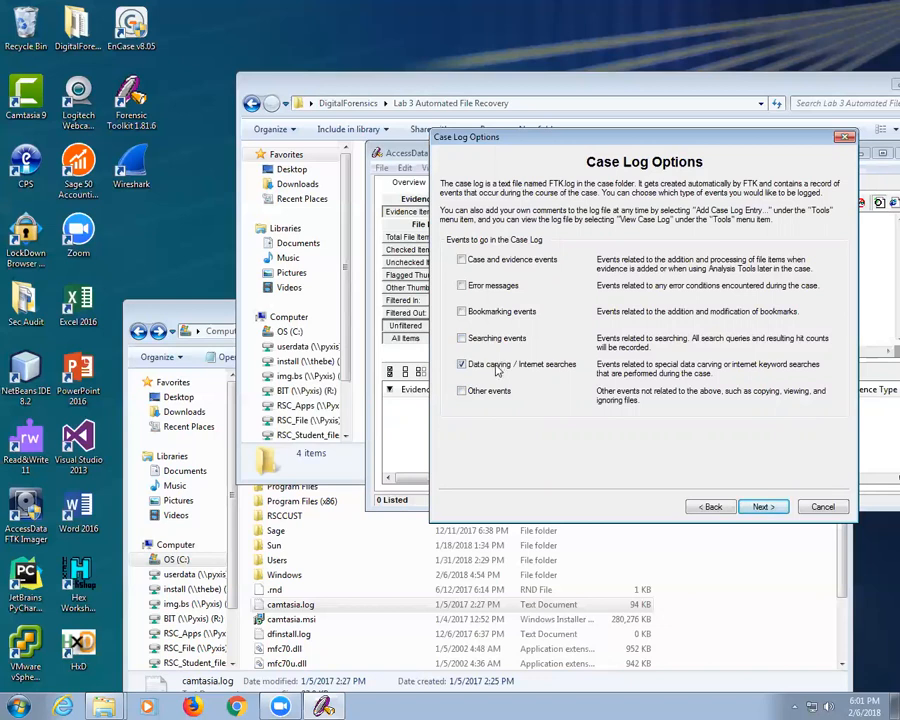
{"action": "left_click", "coordinate": [764, 507]}
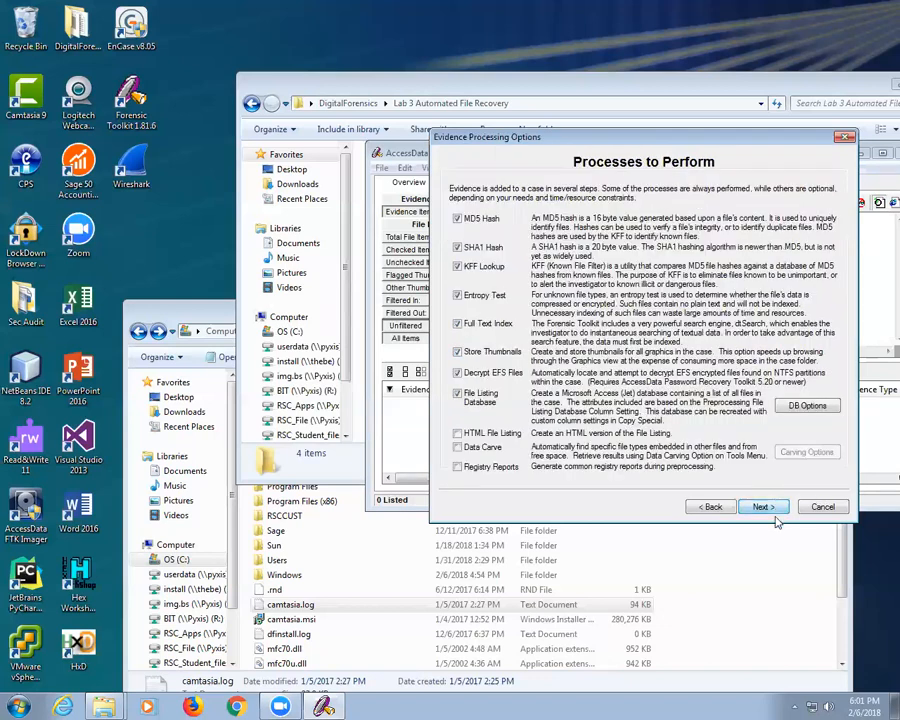
Step: Enable data carving for only GIF, JPEG and OLE Archive (Office) files, with carved items added to the case automatically
{"action": "left_click", "coordinate": [458, 448]}
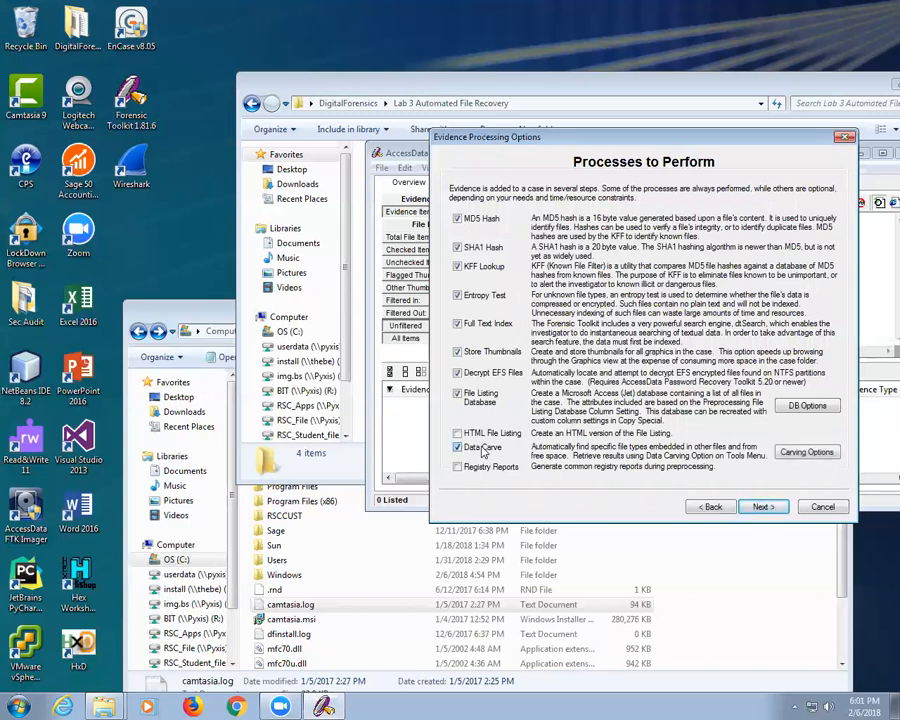
{"action": "left_click", "coordinate": [807, 453]}
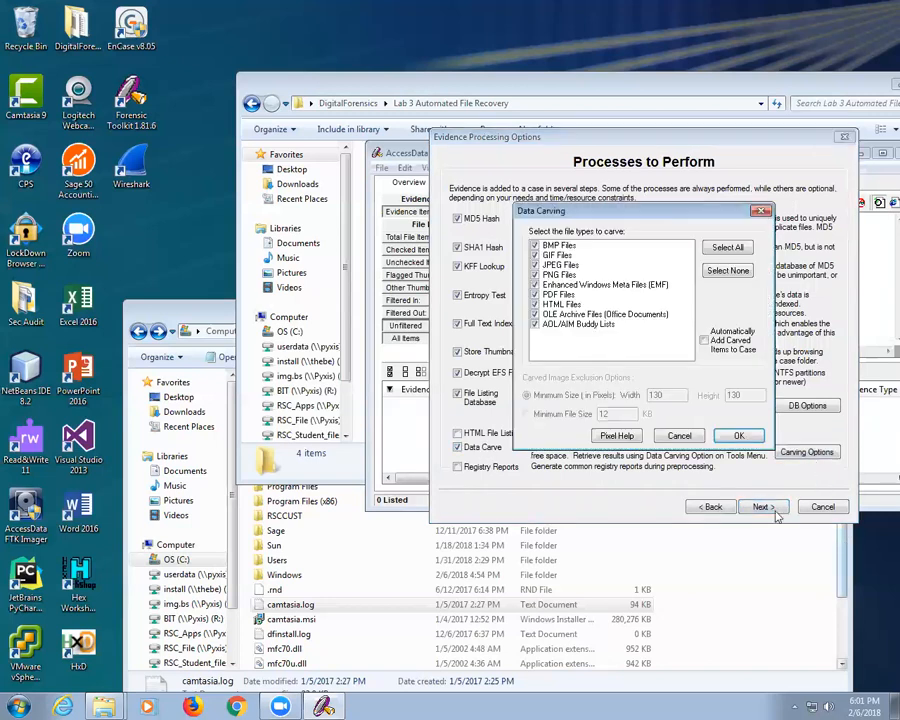
{"action": "left_click", "coordinate": [535, 246]}
{"action": "left_click", "coordinate": [535, 275]}
{"action": "left_click", "coordinate": [535, 285]}
{"action": "left_click", "coordinate": [535, 295]}
{"action": "left_click", "coordinate": [535, 304]}
{"action": "left_click", "coordinate": [535, 314]}
{"action": "left_click", "coordinate": [535, 324]}
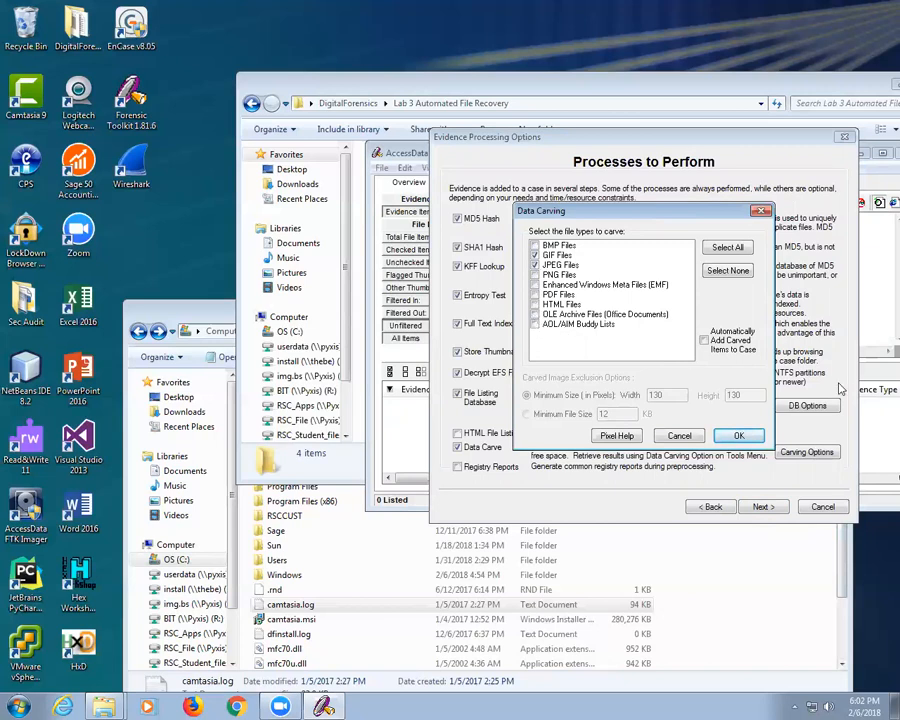
{"action": "left_click", "coordinate": [706, 341]}
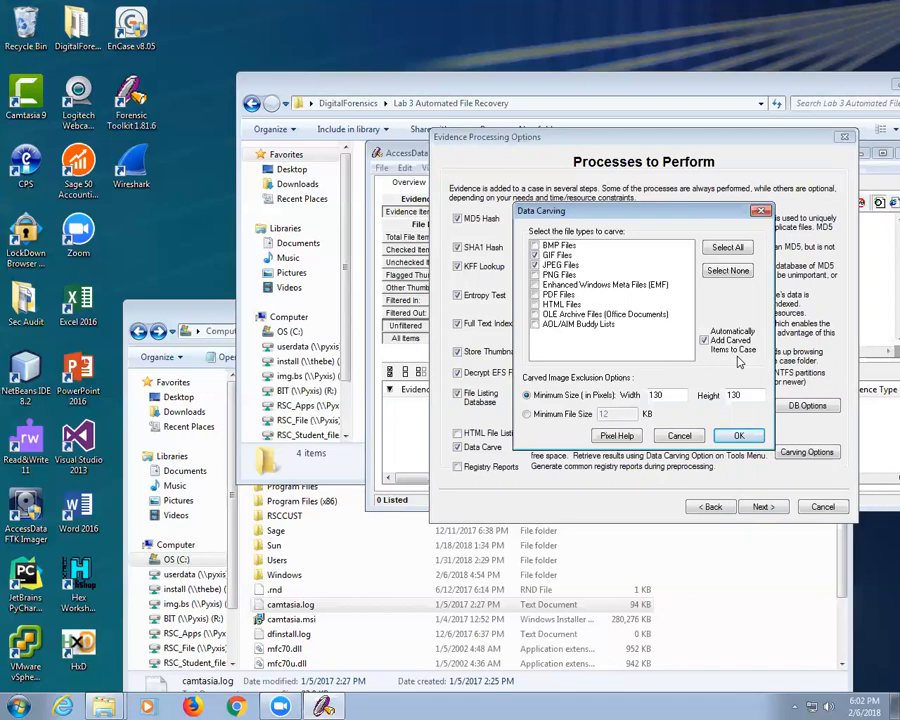
{"action": "left_click", "coordinate": [536, 314]}
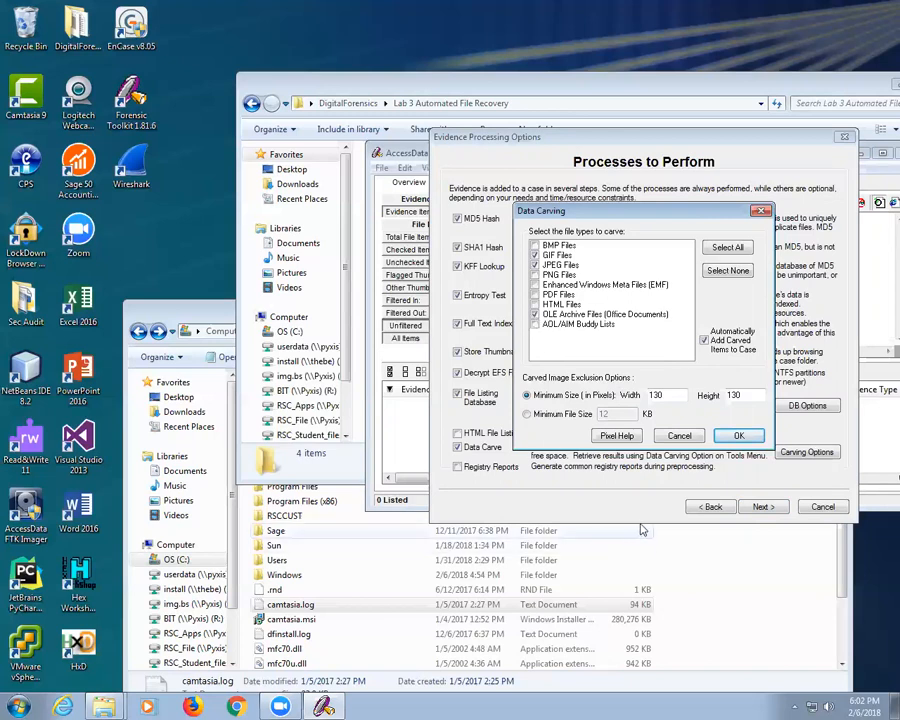
{"action": "left_click", "coordinate": [739, 437]}
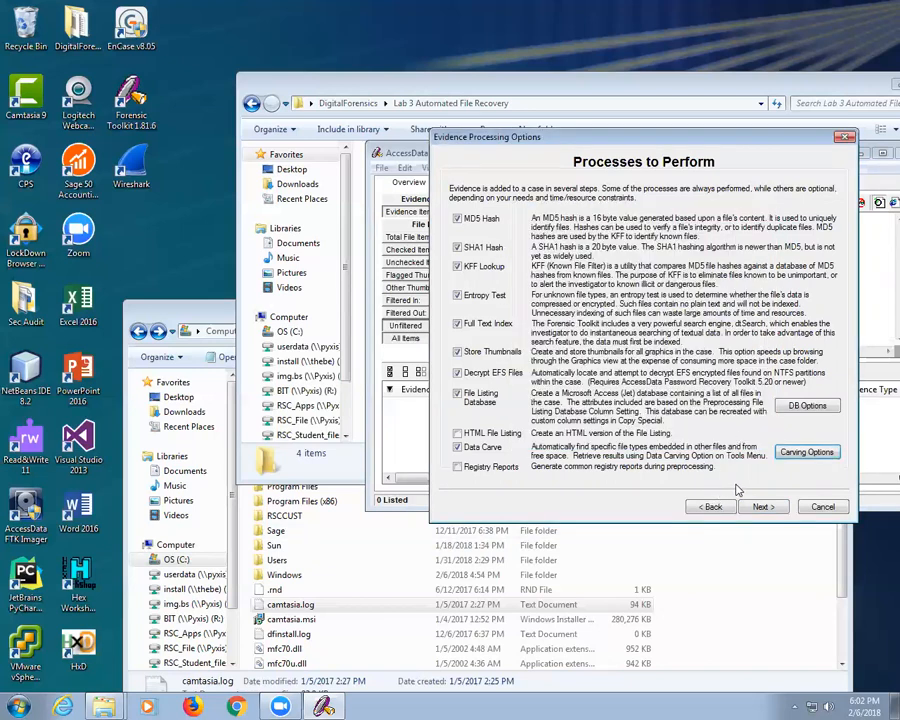
Step: Accept the evidence processing options and keep the default case and index refinement settings
{"action": "left_click", "coordinate": [763, 507]}
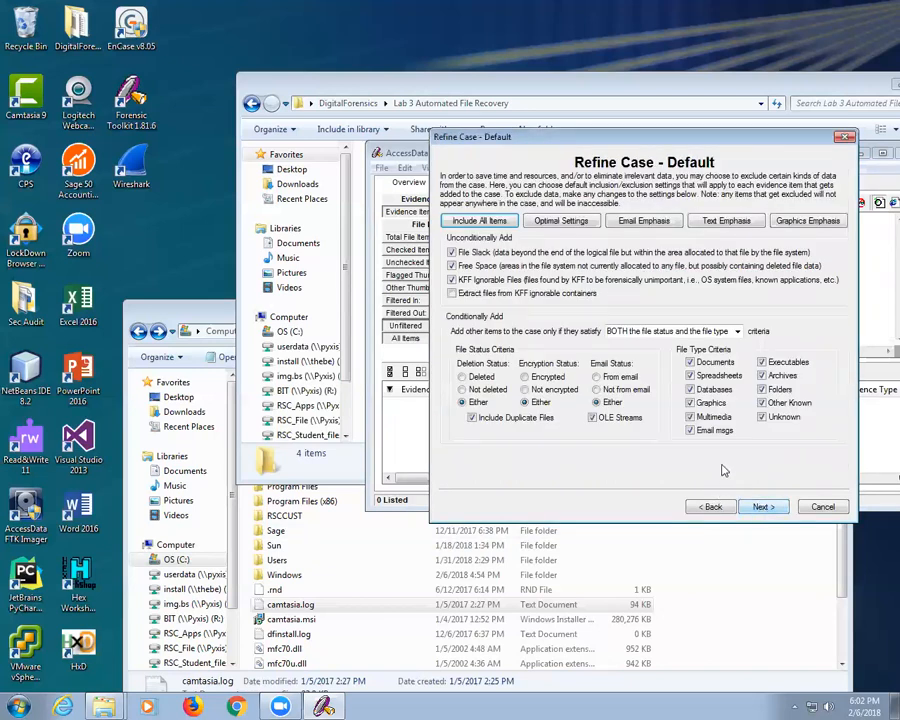
{"action": "left_click", "coordinate": [763, 507]}
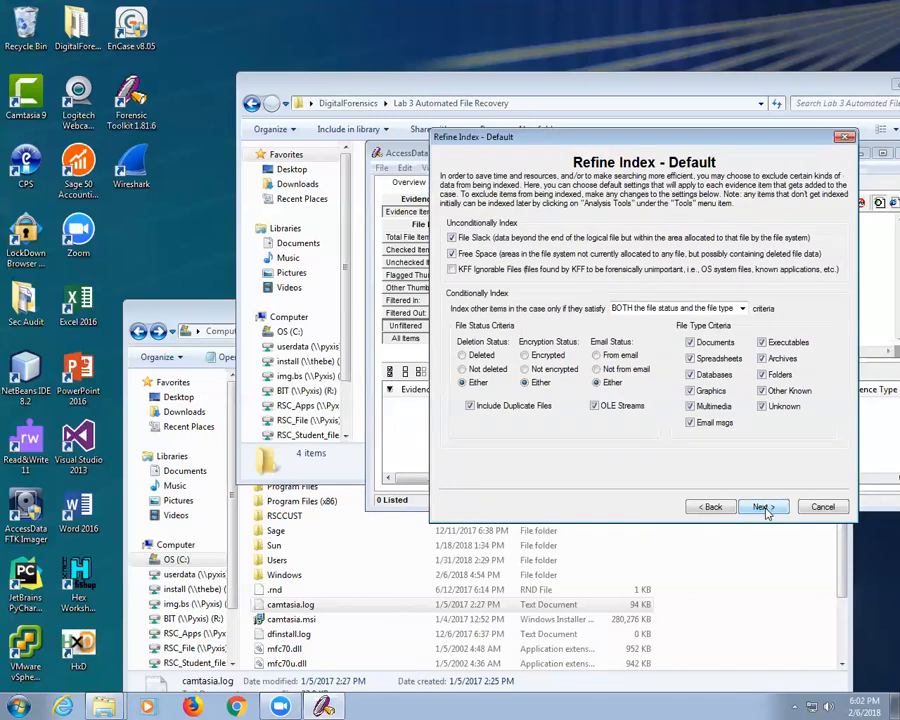
{"action": "left_click", "coordinate": [761, 506]}
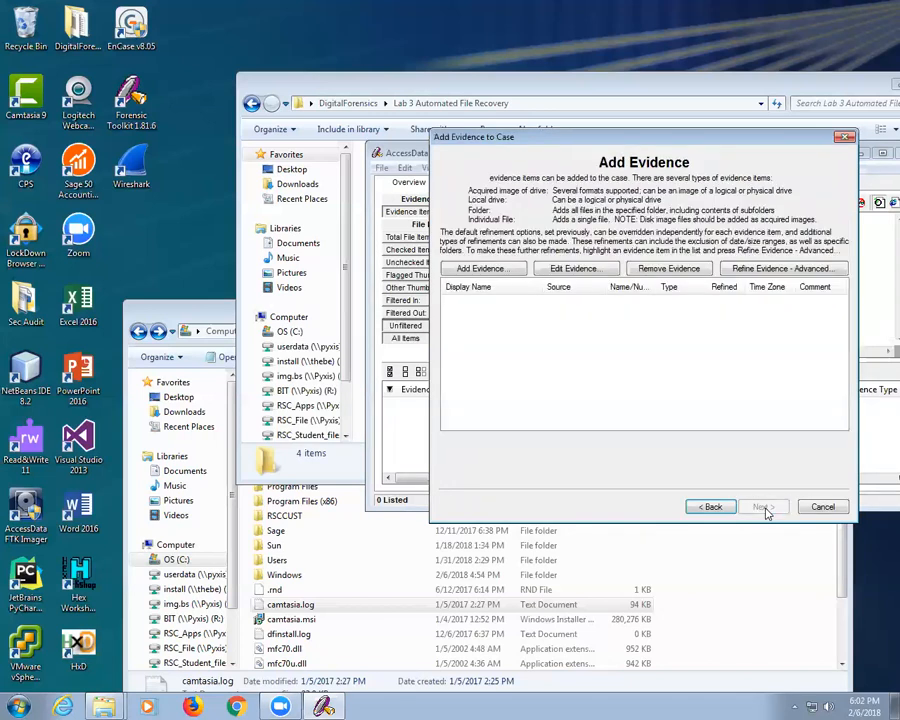
Step: Choose the acquired drive image Lab2ImageAfterFormatSheep.001 from the DigitalForensics folder's Lab 2 Manual File Recovery subfolder as evidence
{"action": "left_click", "coordinate": [481, 268]}
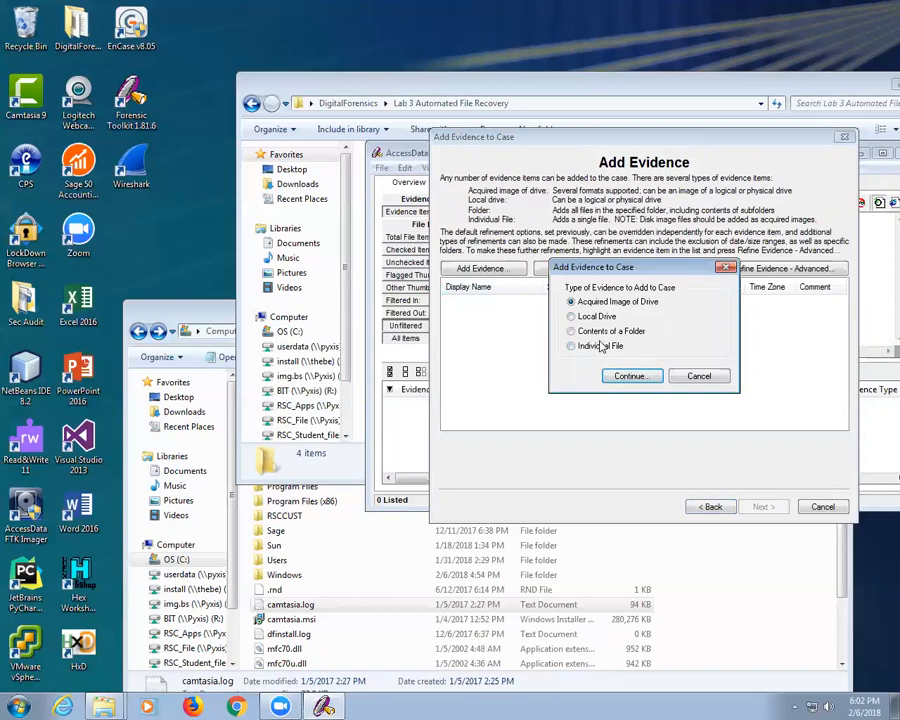
{"action": "left_click", "coordinate": [637, 378]}
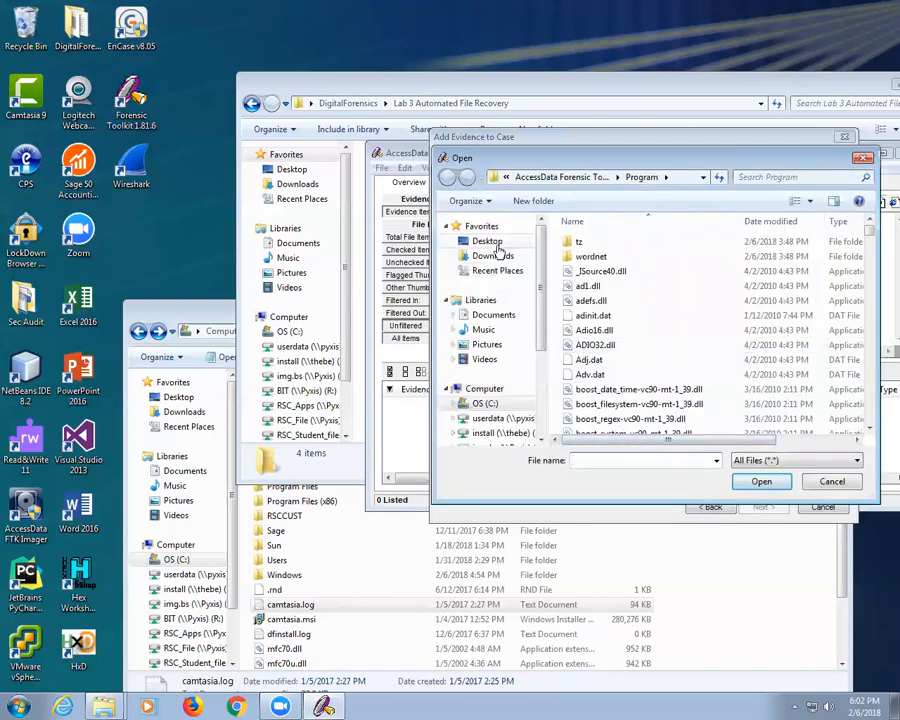
{"action": "left_click", "coordinate": [488, 240]}
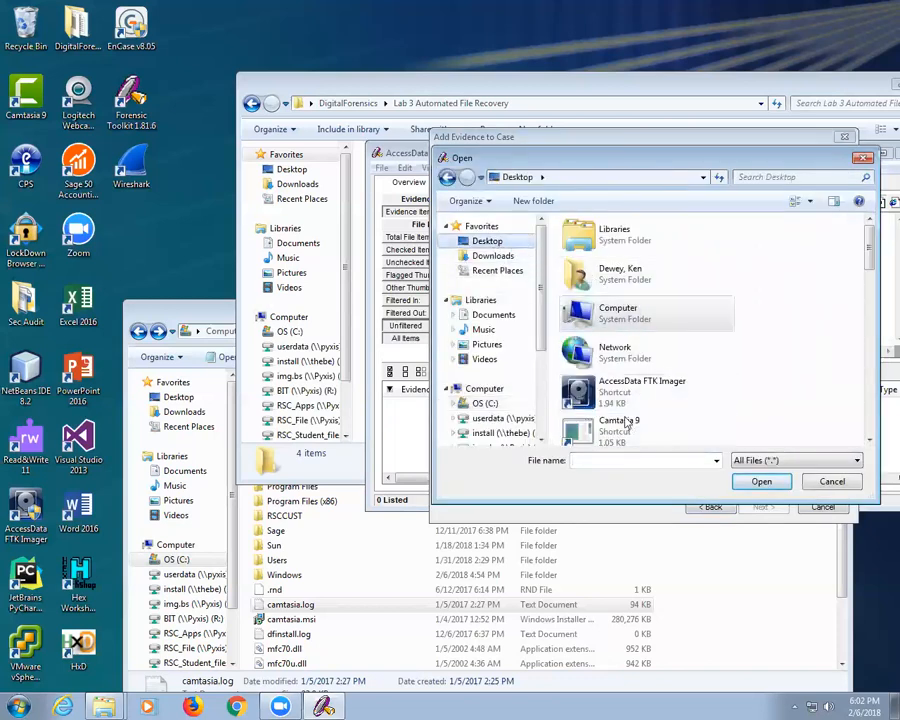
{"action": "left_click_drag", "start_coordinate": [866, 262], "coordinate": [845, 412]}
{"action": "double_click", "coordinate": [588, 278]}
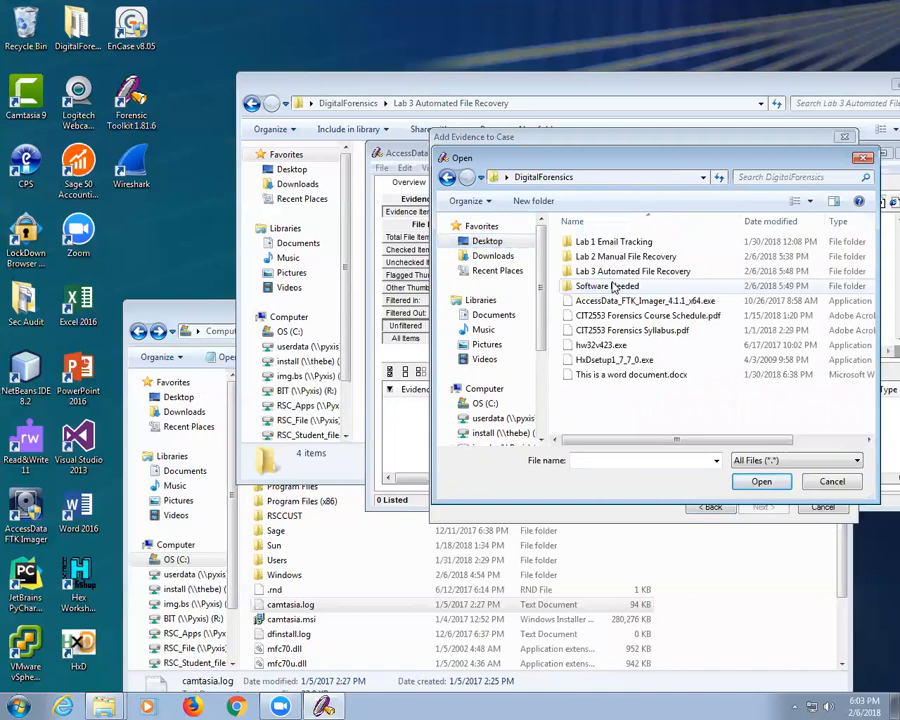
{"action": "double_click", "coordinate": [600, 262]}
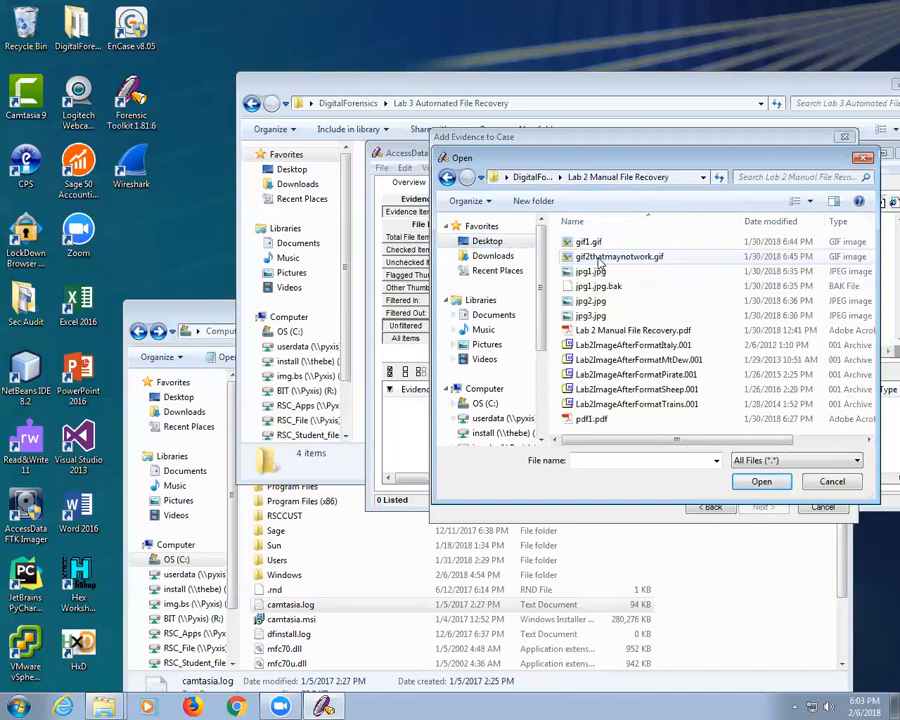
{"action": "double_click", "coordinate": [677, 396]}
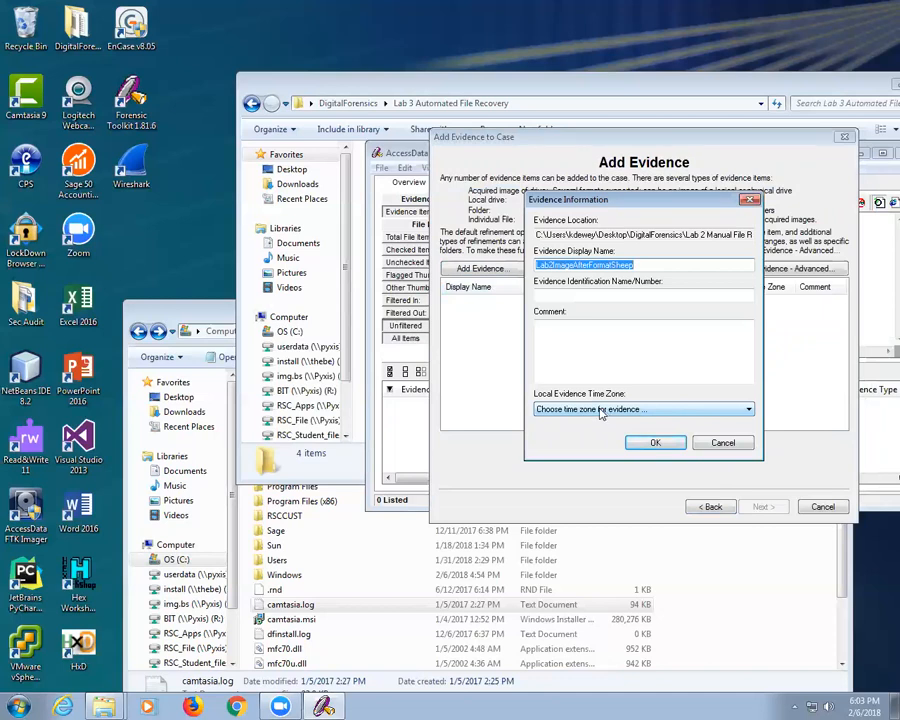
Step: Set the evidence time zone to Central Time with Daylight Saving (US - Chicago) and finish creating the case
{"action": "left_click", "coordinate": [604, 411]}
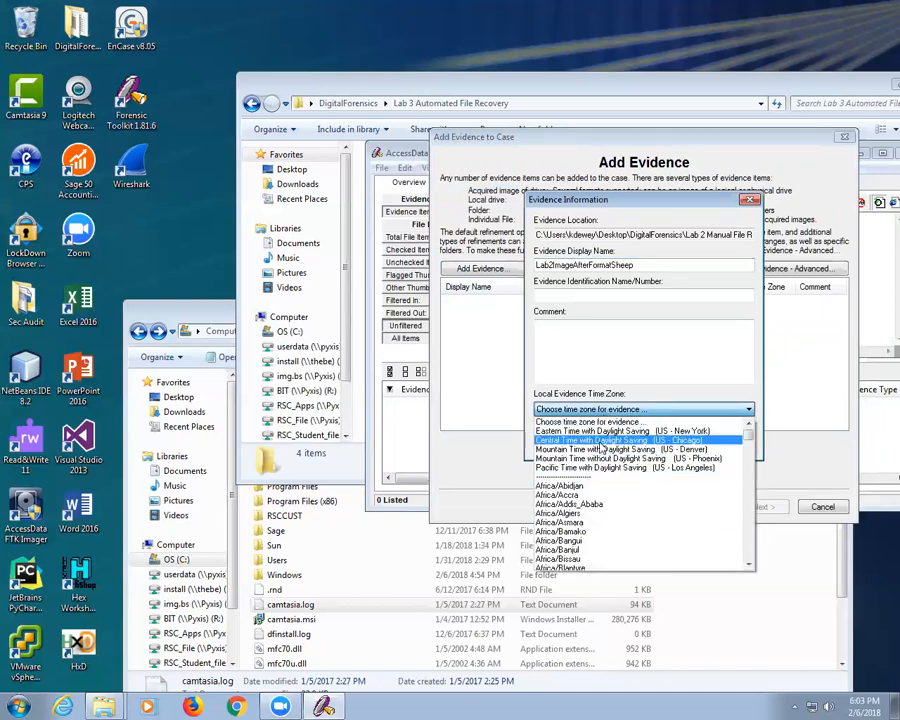
{"action": "left_click", "coordinate": [603, 441]}
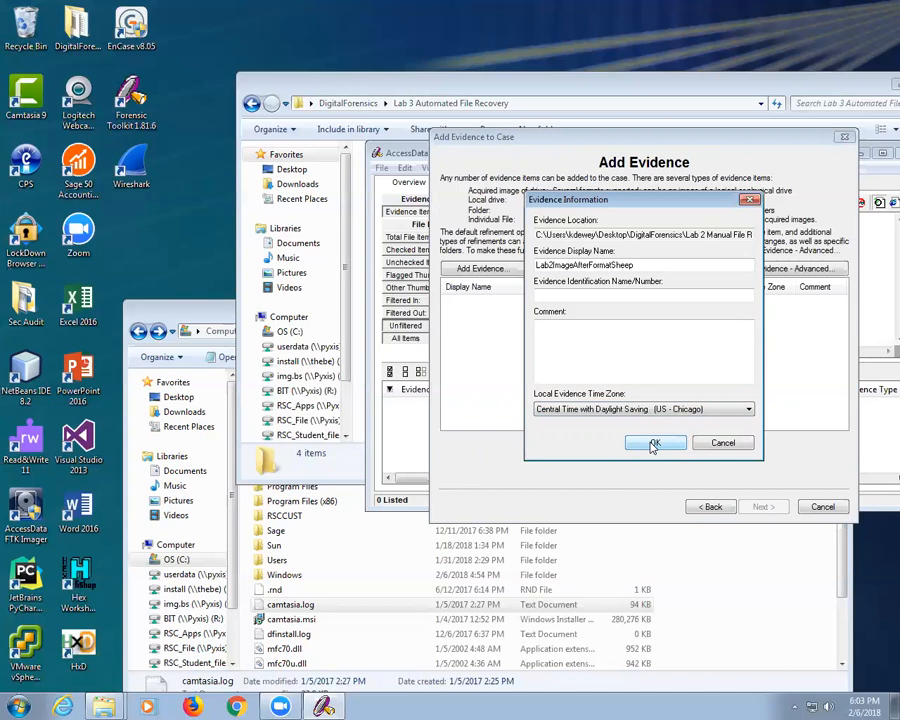
{"action": "left_click", "coordinate": [652, 446]}
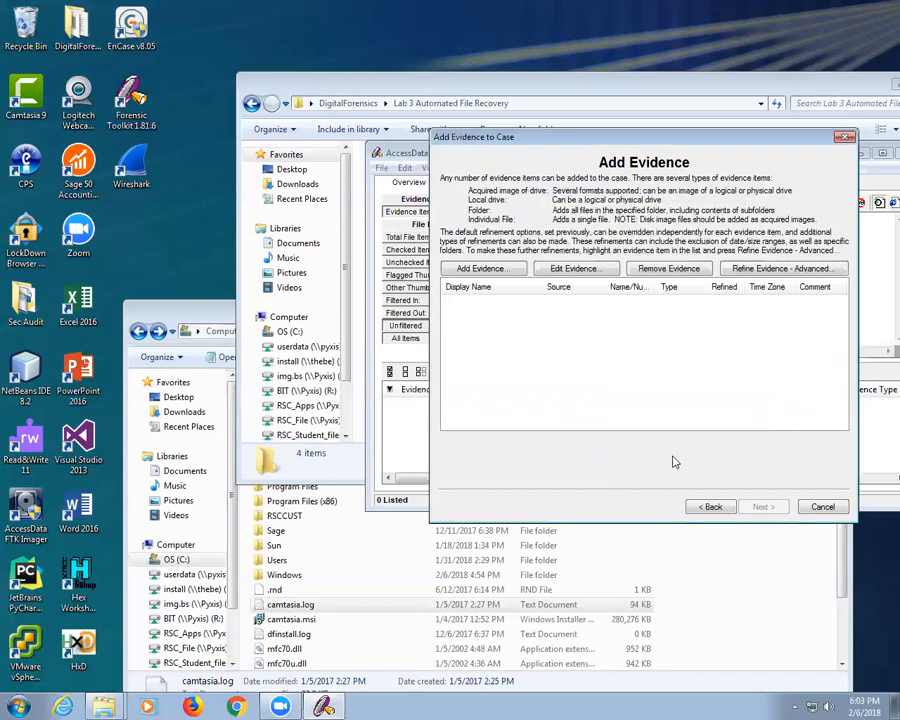
{"action": "left_click", "coordinate": [759, 508]}
{"action": "left_click", "coordinate": [765, 508]}
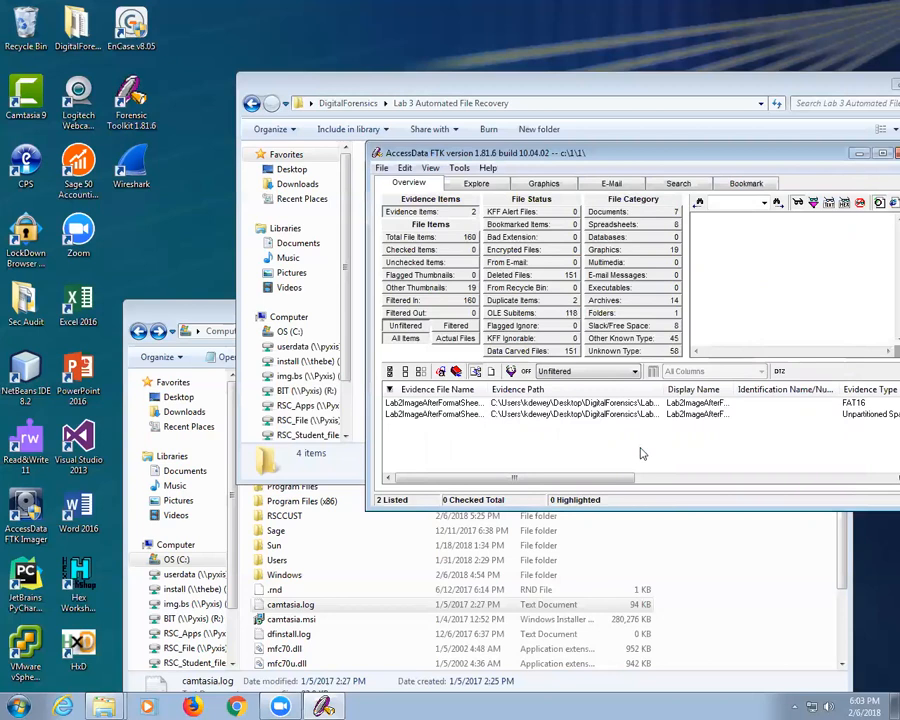
Step: Show the graphics of Lab2ImageAfterFormatSheep with all descendants listed and browse through the recovered image thumbnails
{"action": "left_click", "coordinate": [550, 183]}
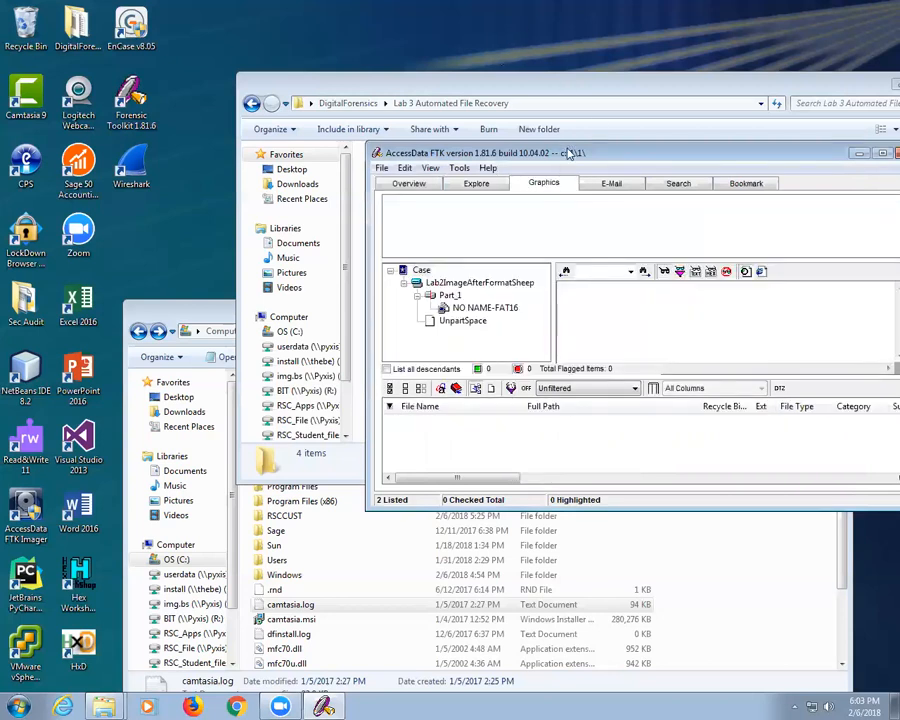
{"action": "left_click_drag", "start_coordinate": [568, 152], "coordinate": [472, 149]}
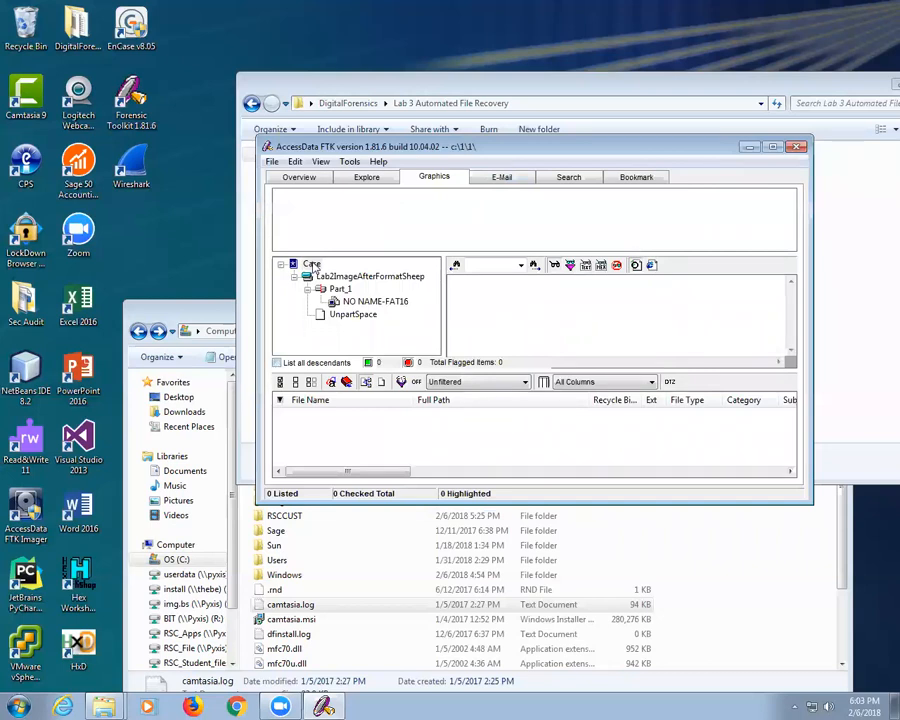
{"action": "left_click", "coordinate": [361, 278]}
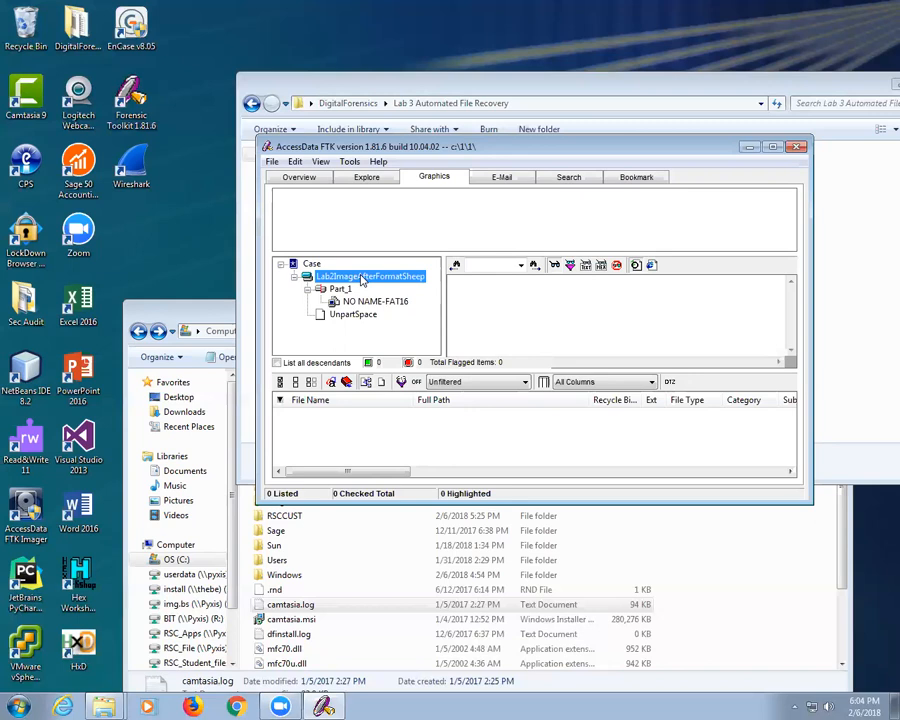
{"action": "left_click", "coordinate": [277, 362]}
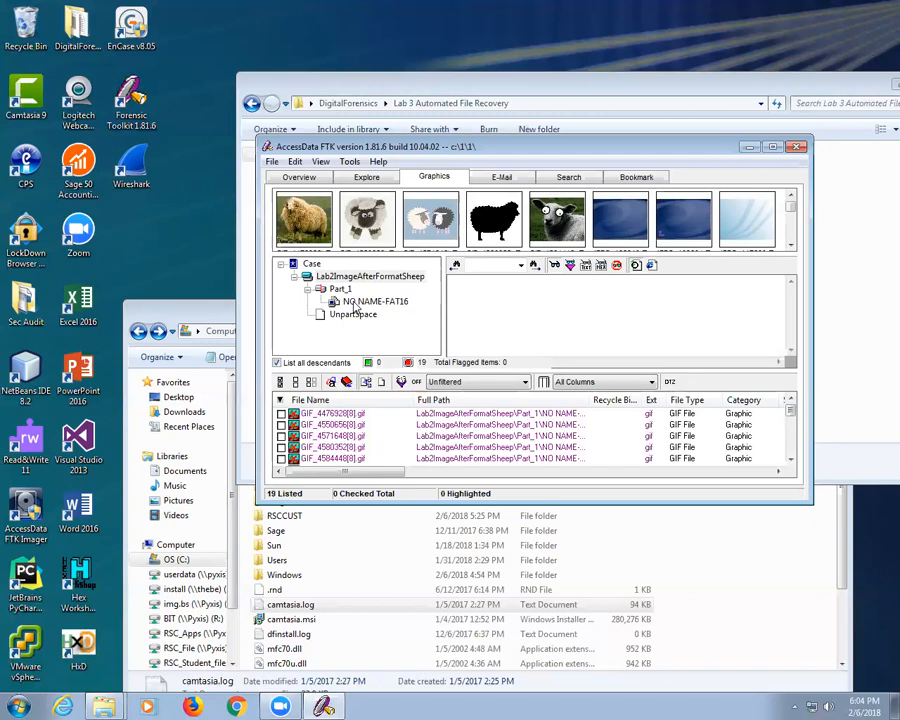
{"action": "left_click", "coordinate": [794, 246]}
{"action": "left_click", "coordinate": [794, 246]}
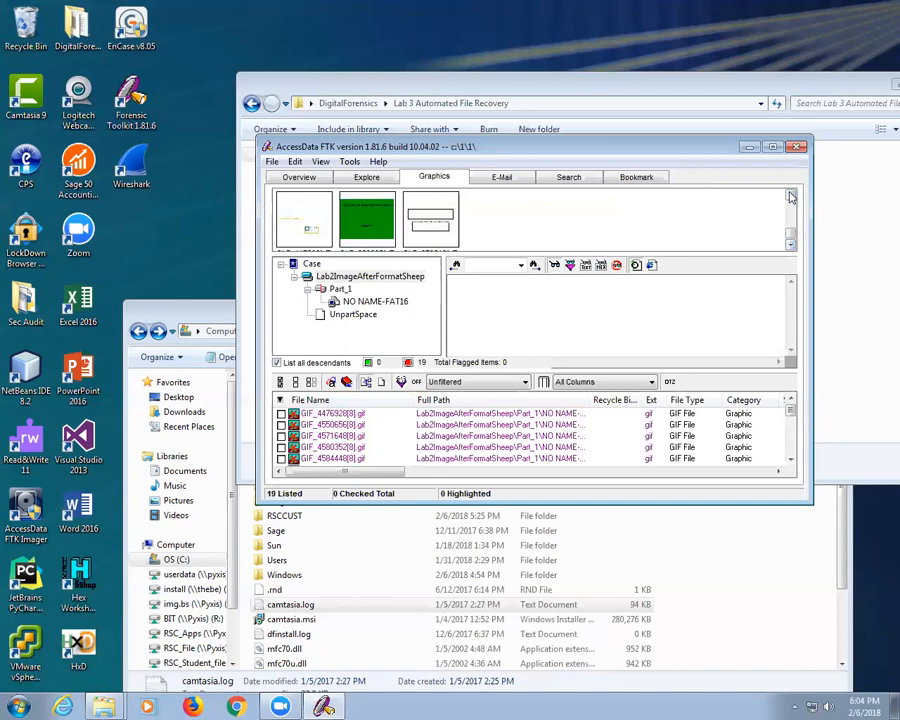
{"action": "left_click", "coordinate": [790, 197]}
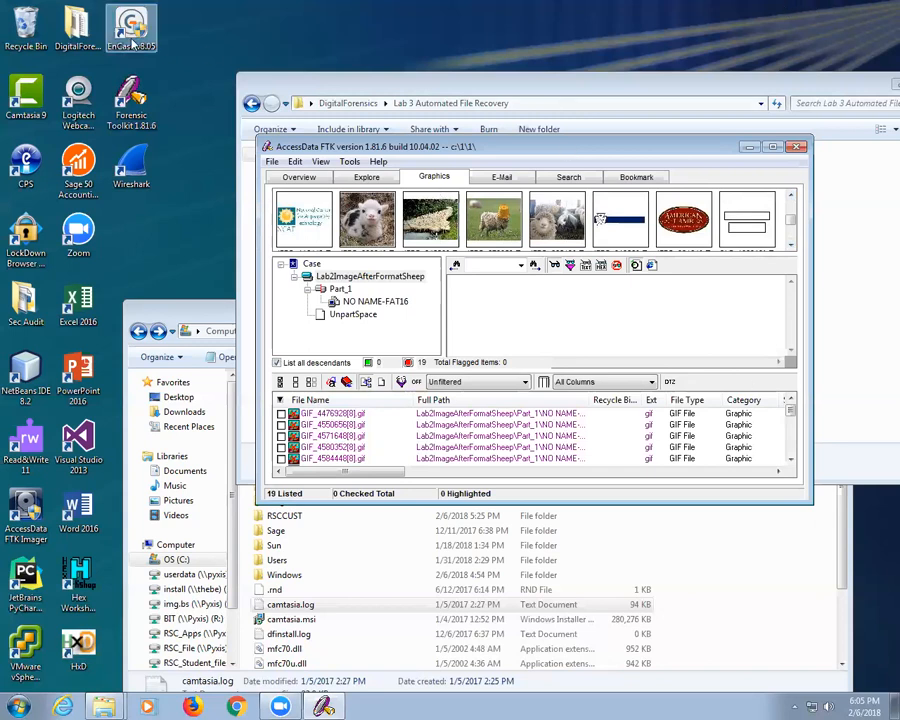
Step: Return to the case overview and list the recovered spreadsheets
{"action": "left_click", "coordinate": [300, 178]}
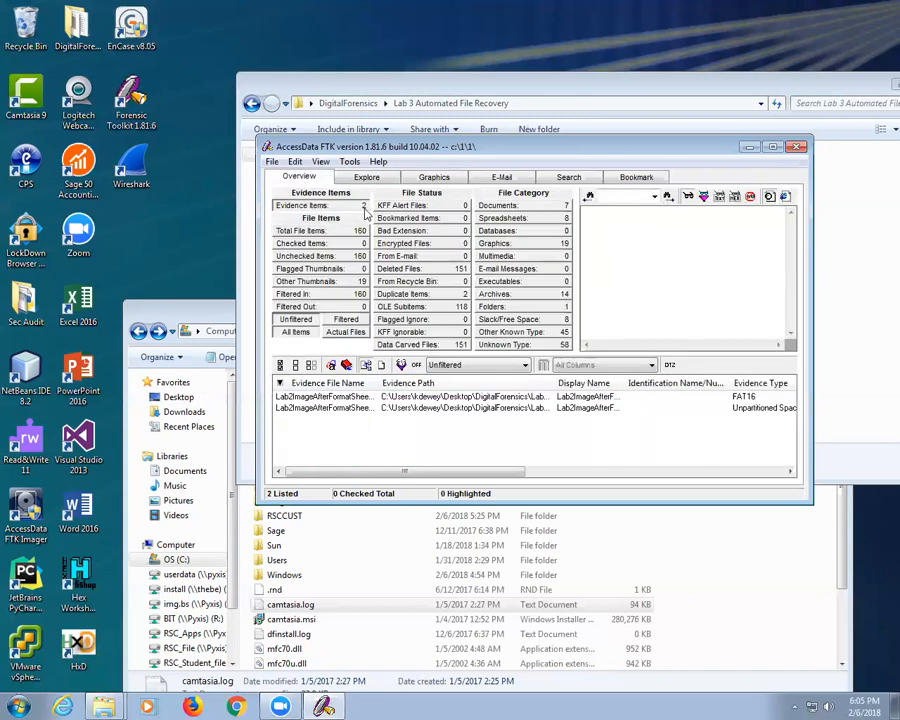
{"action": "left_click", "coordinate": [504, 220]}
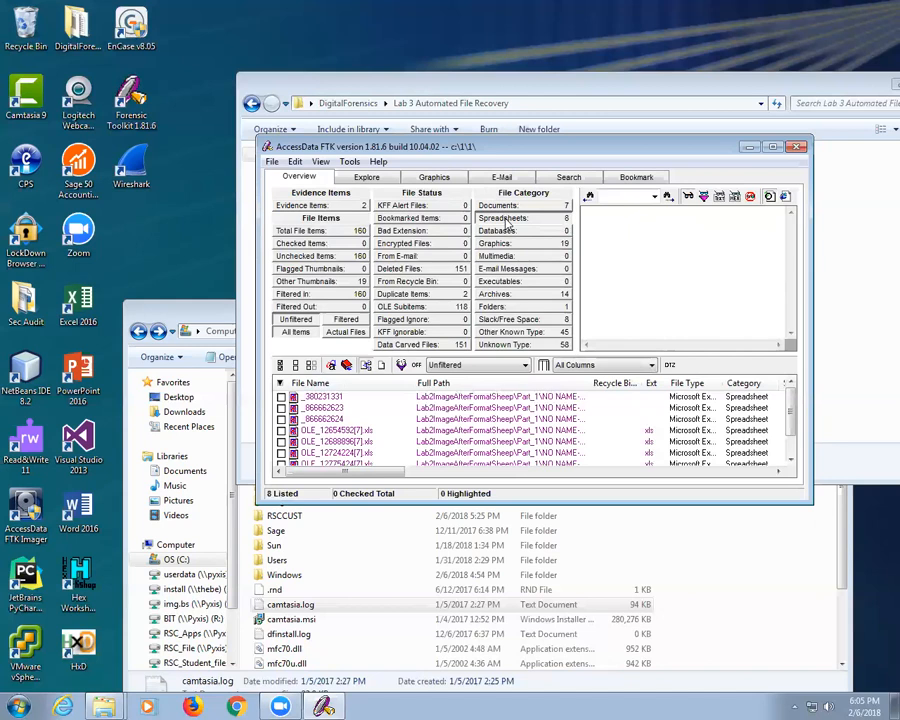
Step: Preview the recovered spreadsheets one by one, from _380231331 through OLE_12805120[7].xls and back to the first
{"action": "left_click", "coordinate": [355, 397]}
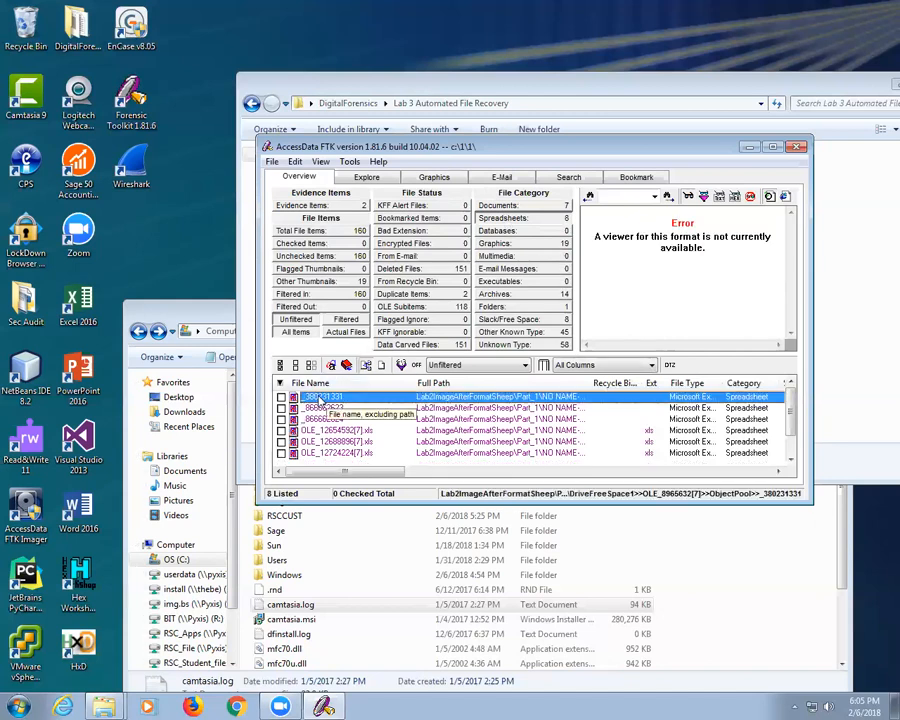
{"action": "key", "text": "Down"}
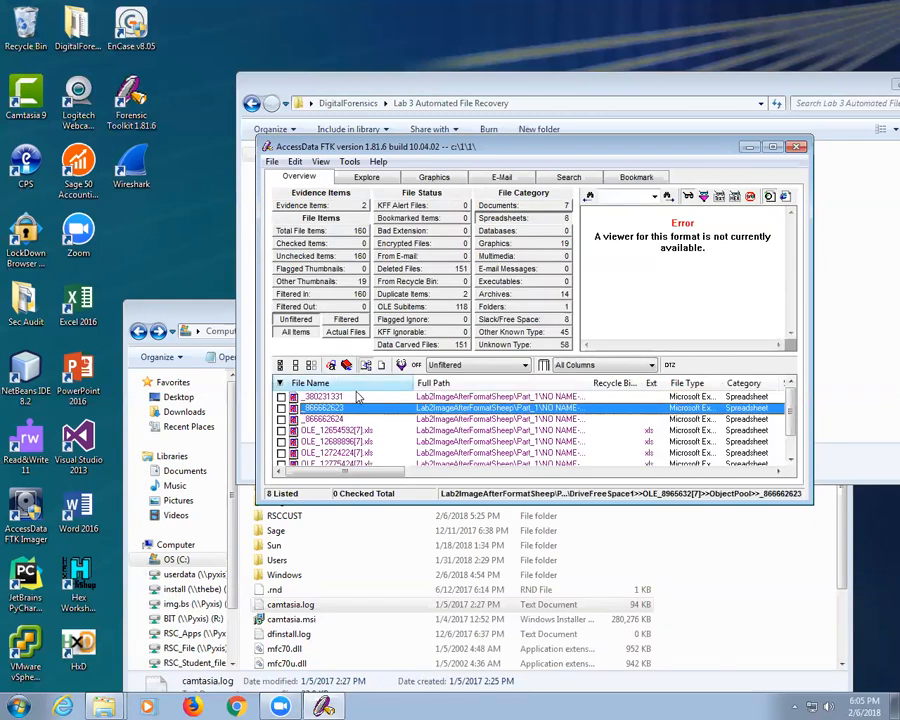
{"action": "key", "text": "Down"}
{"action": "key", "text": "Down"}
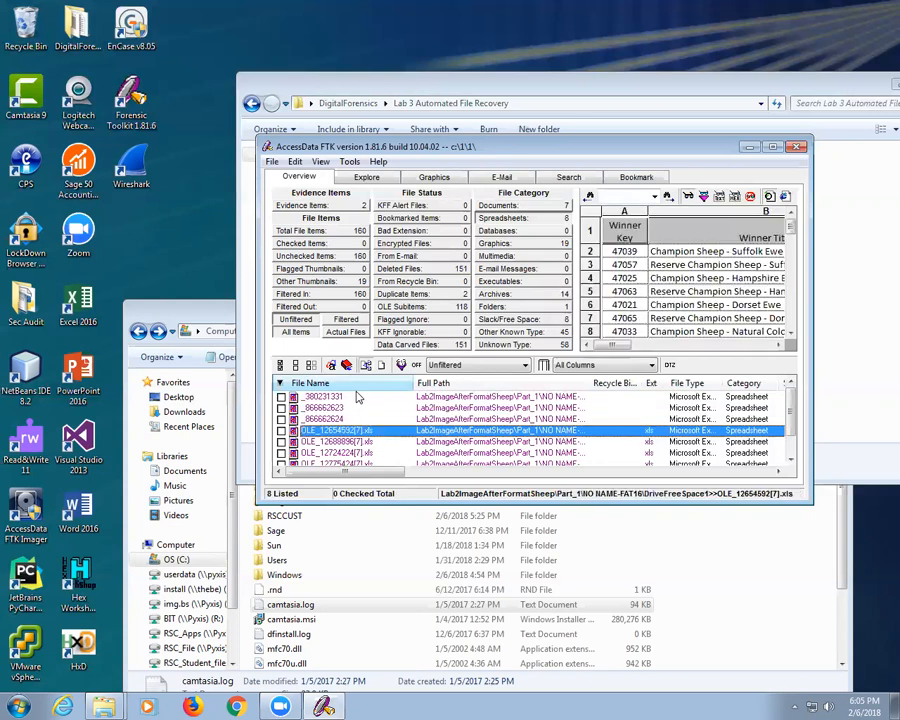
{"action": "key", "text": "Down"}
{"action": "key", "text": "Down"}
{"action": "key", "text": "Down"}
{"action": "key", "text": "Down"}
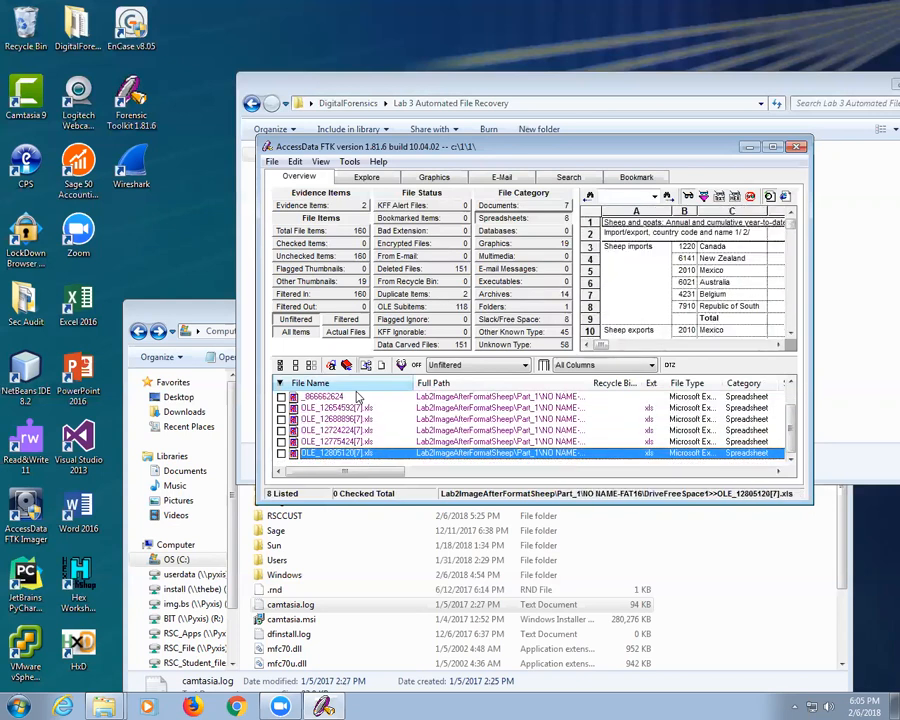
{"action": "key", "text": "Up"}
{"action": "key", "text": "Up"}
{"action": "key", "text": "Up"}
{"action": "key", "text": "Up"}
{"action": "key", "text": "Up"}
{"action": "key", "text": "Up"}
{"action": "key", "text": "Up"}
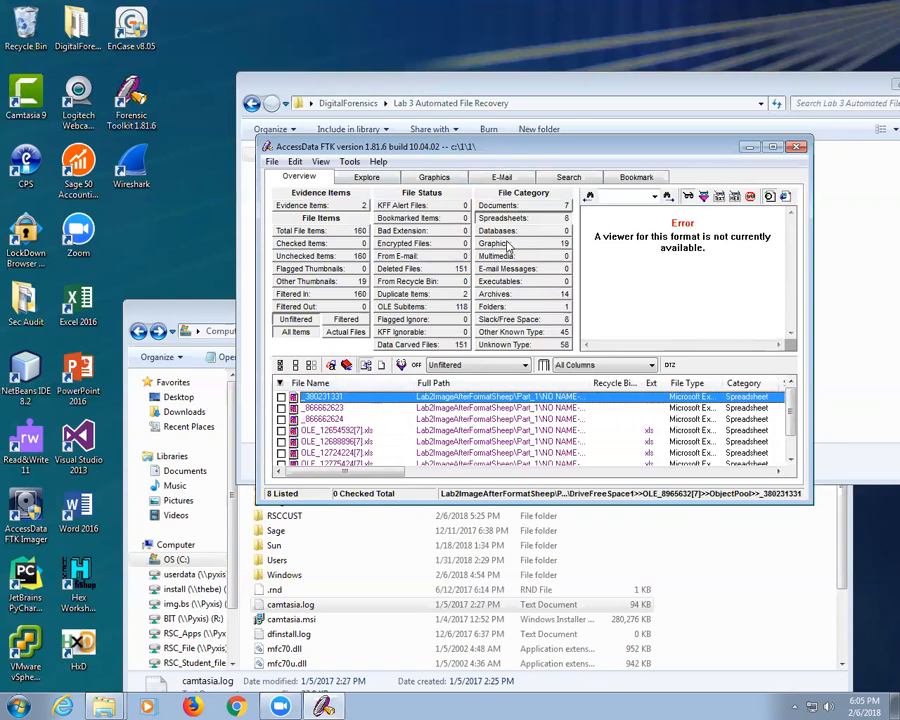
Step: List the recovered documents and preview each one, from the JPEG EXIF pages through the Word file OLE_9482240[7]
{"action": "left_click", "coordinate": [503, 207]}
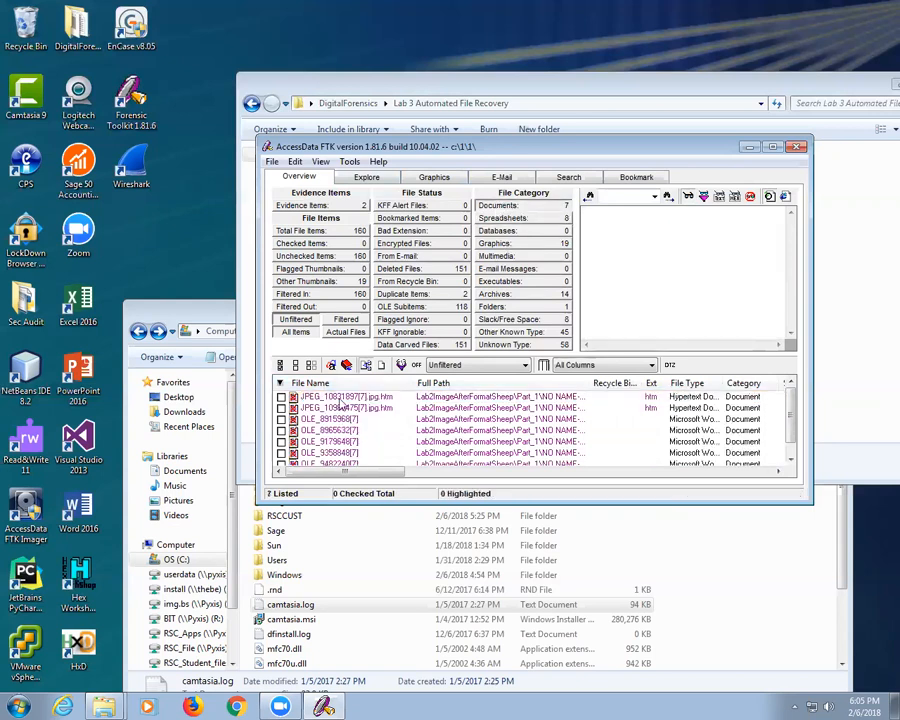
{"action": "left_click", "coordinate": [340, 399]}
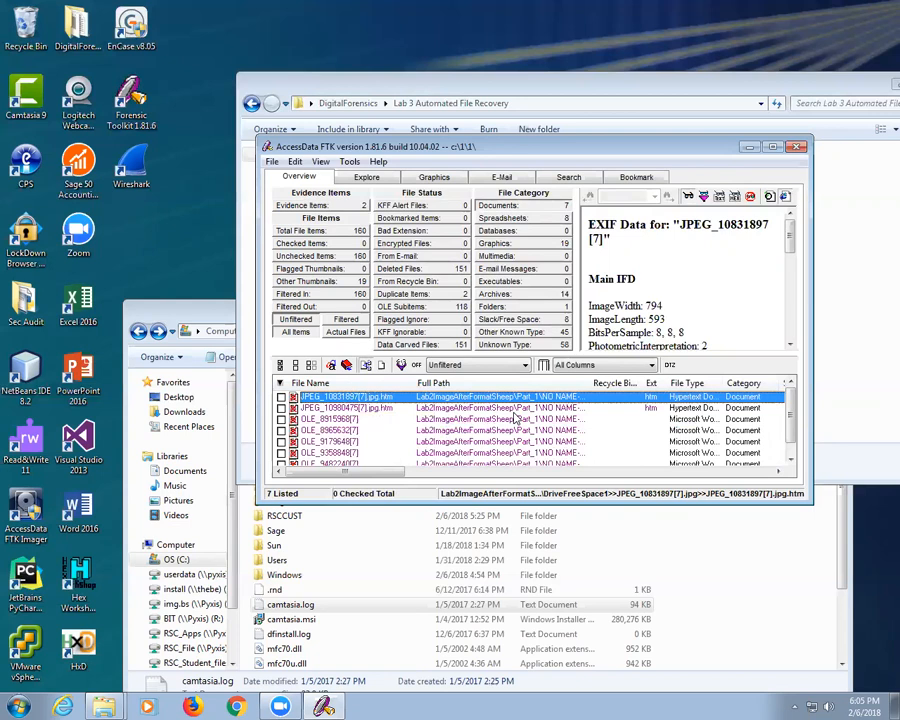
{"action": "key", "text": "Down"}
{"action": "key", "text": "Down"}
{"action": "key", "text": "Down"}
{"action": "key", "text": "Down"}
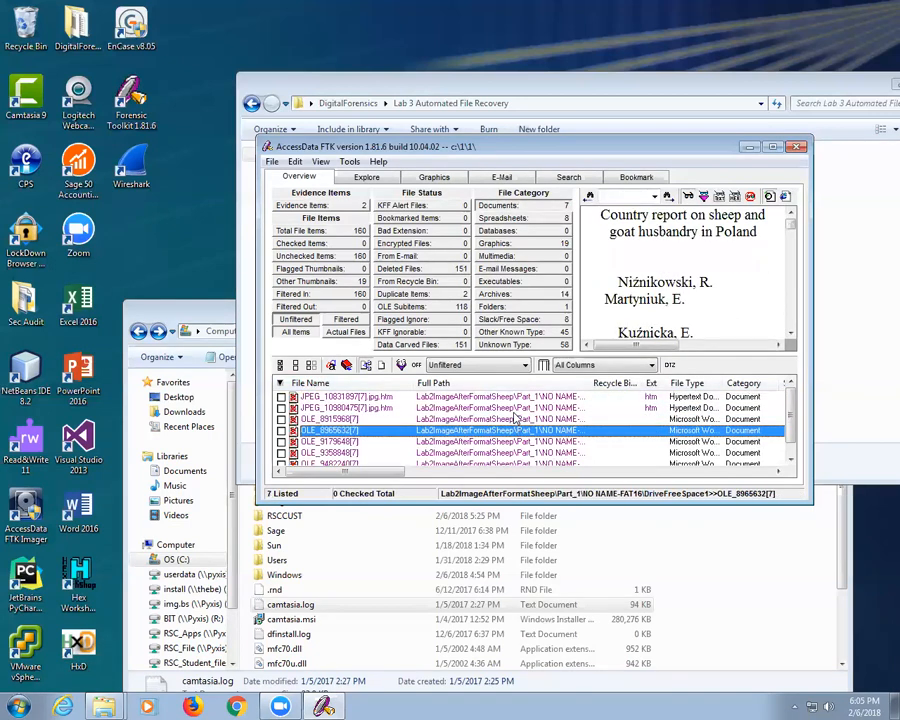
{"action": "key", "text": "Up"}
{"action": "key", "text": "Down"}
{"action": "key", "text": "Up"}
{"action": "key", "text": "Up"}
{"action": "key", "text": "Down"}
{"action": "key", "text": "Down"}
{"action": "key", "text": "Down"}
{"action": "key", "text": "Down"}
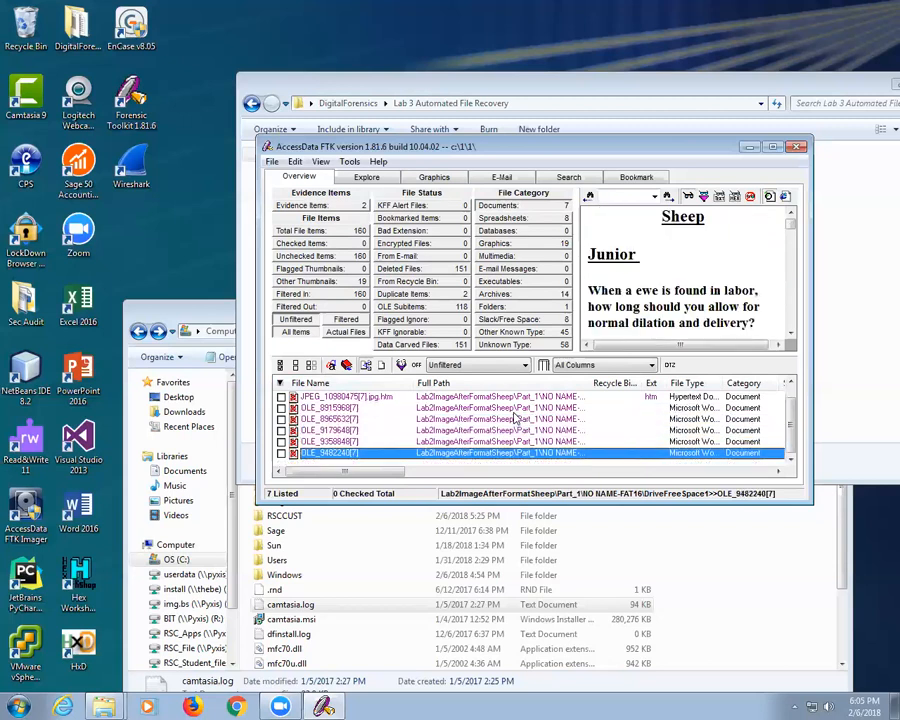
{"action": "key", "text": "Up"}
{"action": "key", "text": "Up"}
{"action": "key", "text": "Up"}
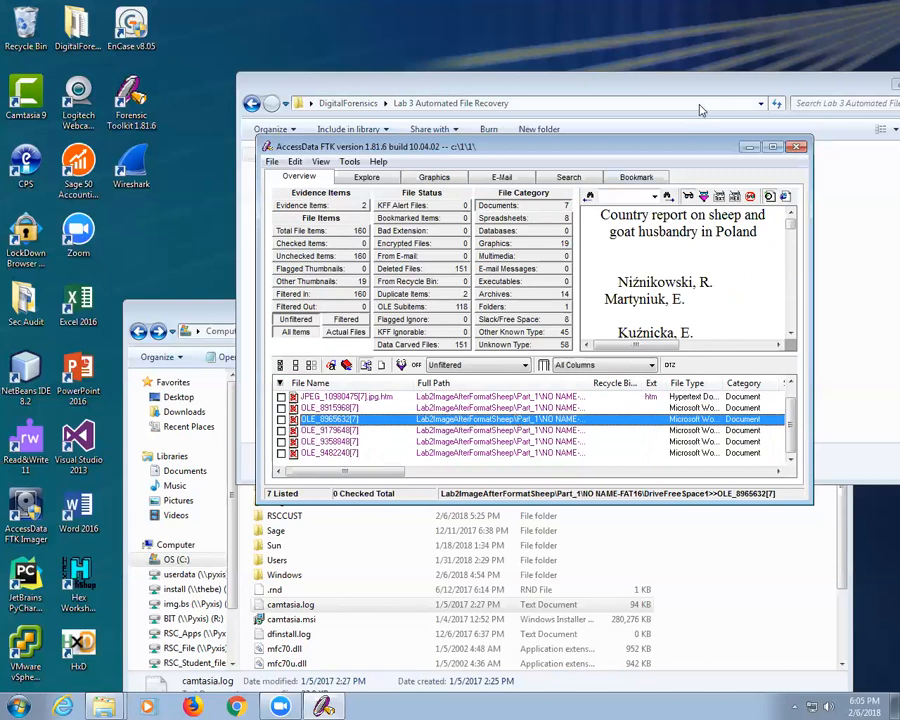
{"action": "key", "text": "Up"}
{"action": "key", "text": "Up"}
{"action": "key", "text": "Up"}
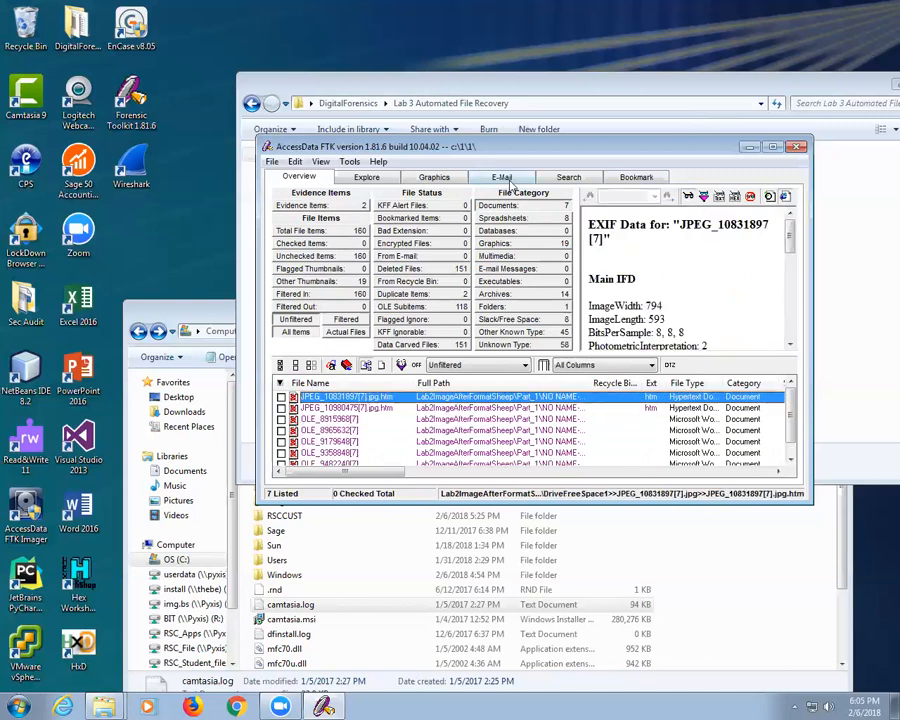
Step: Select the four sheep photos from JPEG_8339456[7].jpg to JPEG_8851968[7].jpg in the case graphics and start a bookmark named Sheep
{"action": "left_click", "coordinate": [434, 178]}
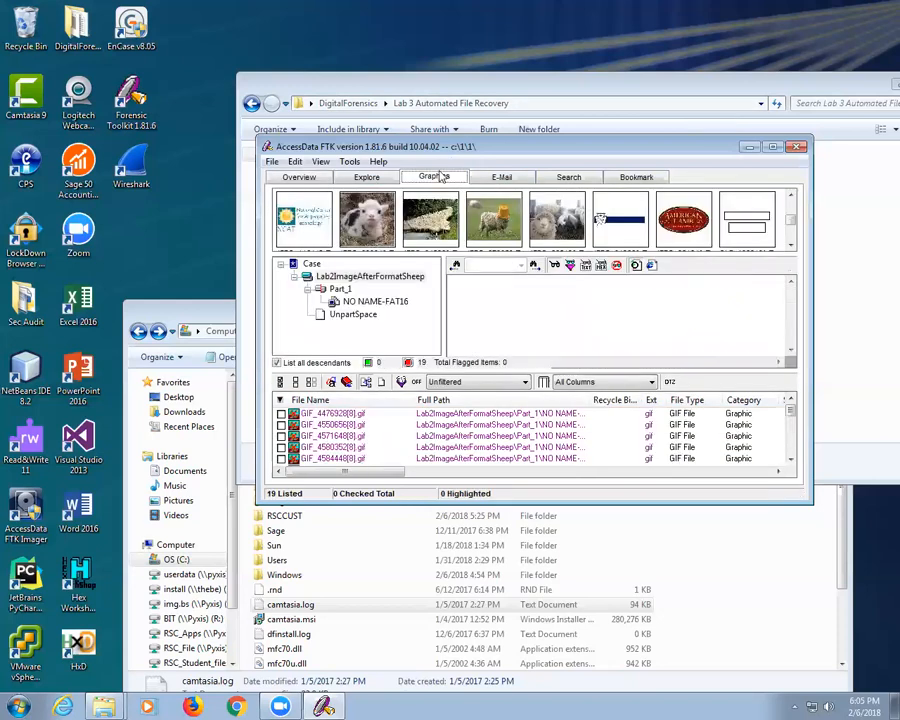
{"action": "left_click", "coordinate": [302, 236]}
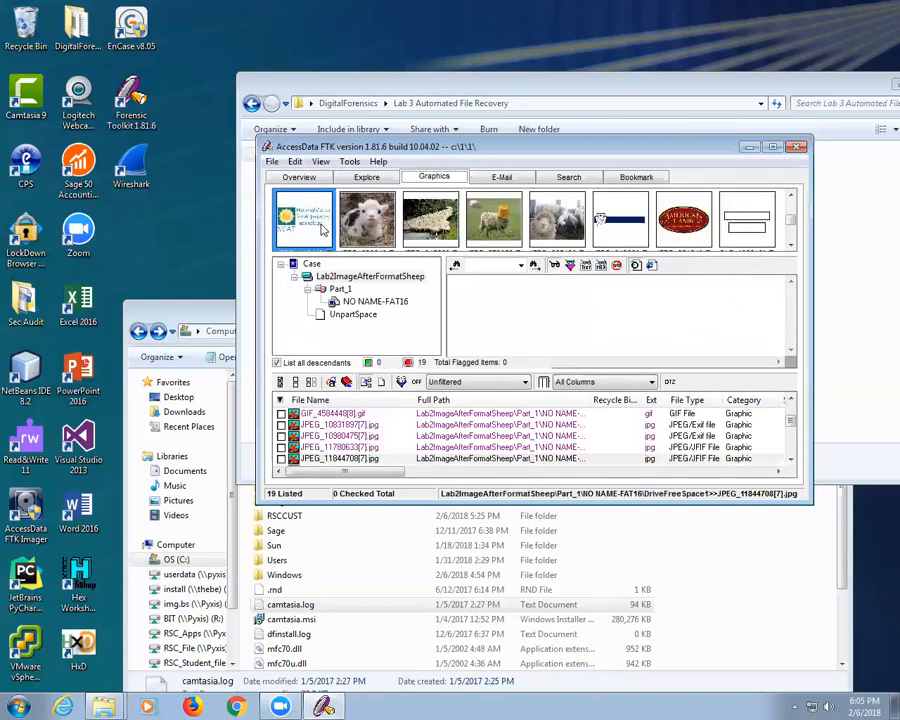
{"action": "left_click", "coordinate": [352, 228]}
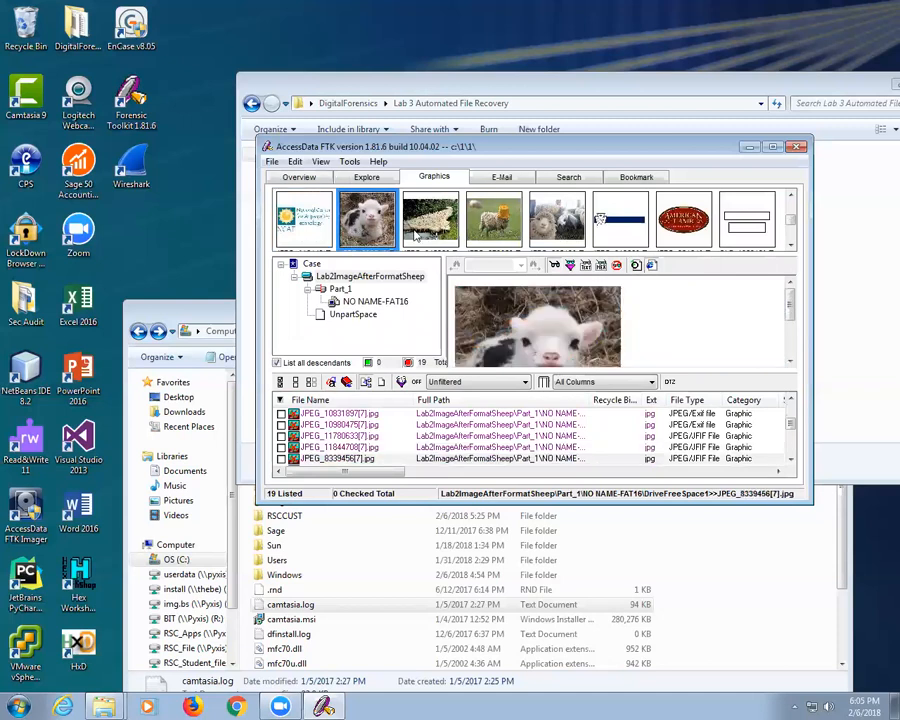
{"action": "left_click", "coordinate": [500, 228], "text": "ctrl"}
{"action": "left_click", "coordinate": [560, 225], "text": "shift"}
{"action": "right_click", "coordinate": [566, 228]}
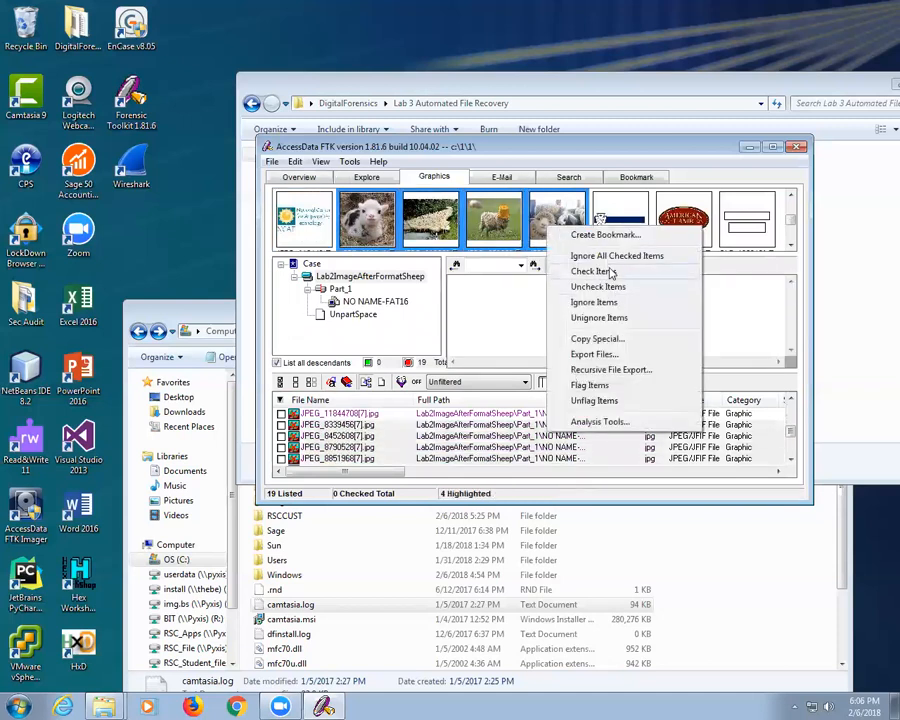
{"action": "left_click", "coordinate": [604, 235]}
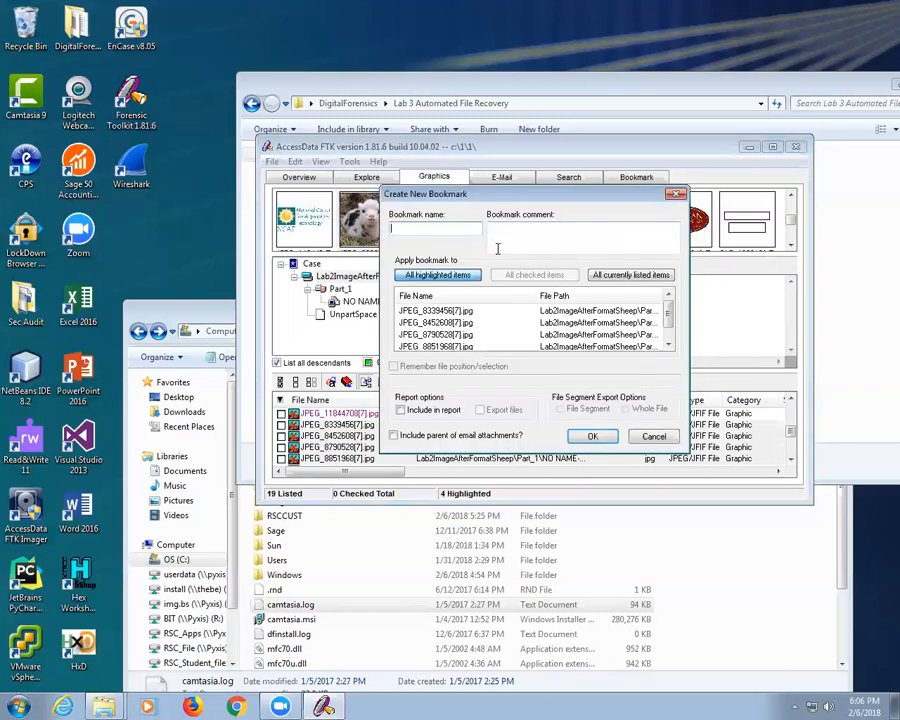
{"action": "type", "text": "Sheep"}
Step: Check the files covered by the bookmark, apply it to all highlighted items and create it
{"action": "left_click", "coordinate": [438, 344]}
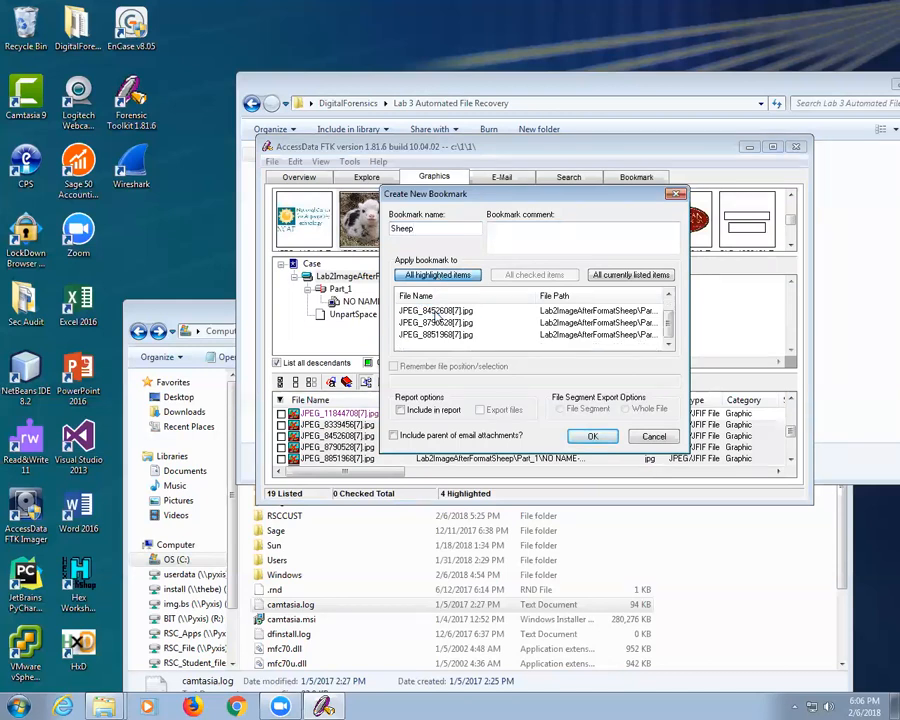
{"action": "scroll", "coordinate": [440, 330], "scroll_direction": "up", "scroll_amount": 1}
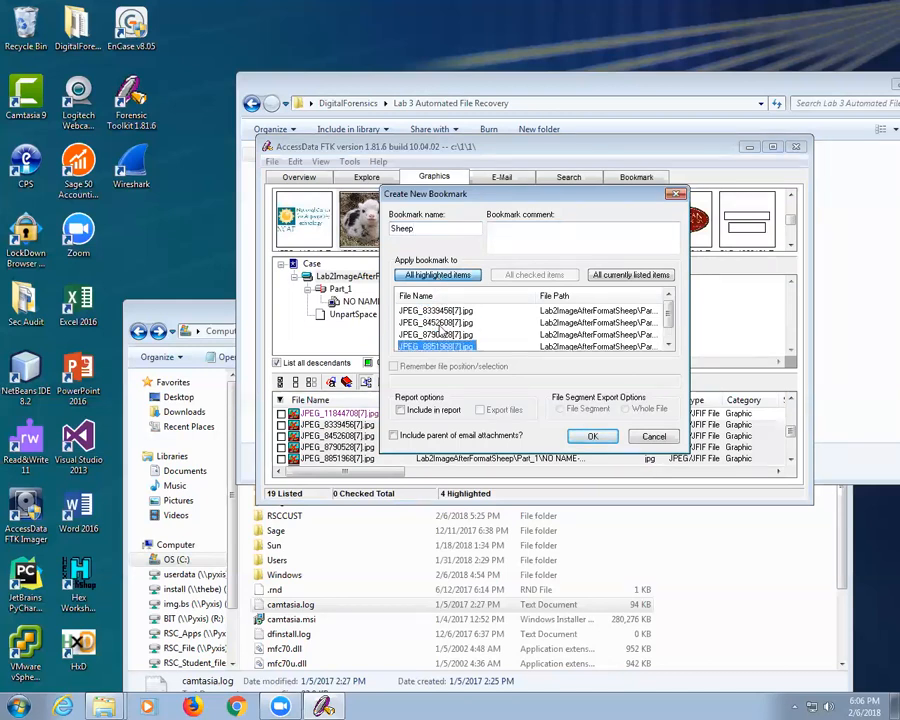
{"action": "left_click", "coordinate": [445, 312]}
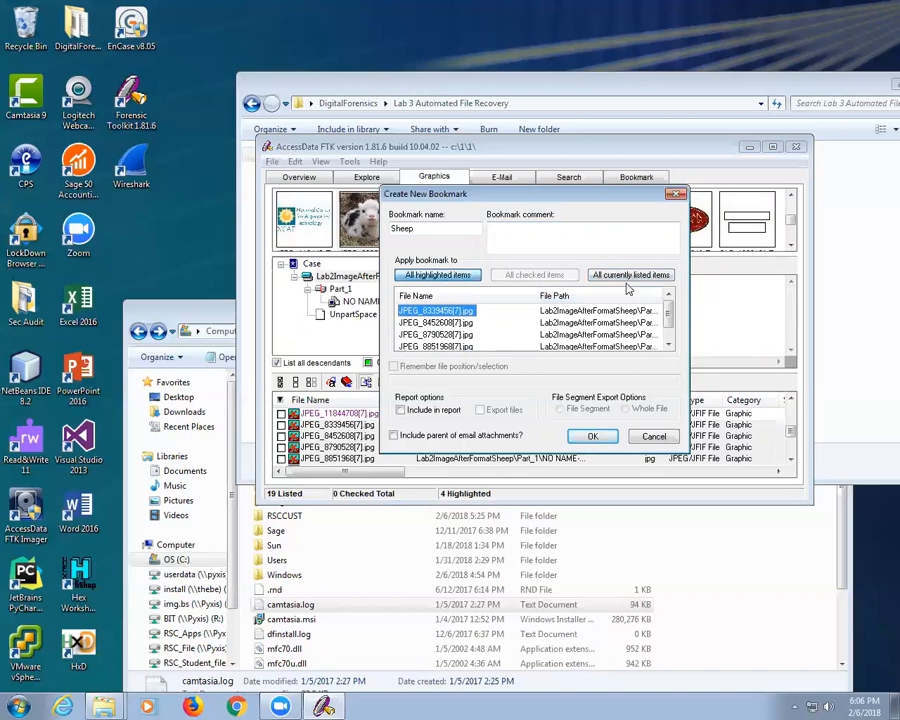
{"action": "left_click", "coordinate": [627, 277]}
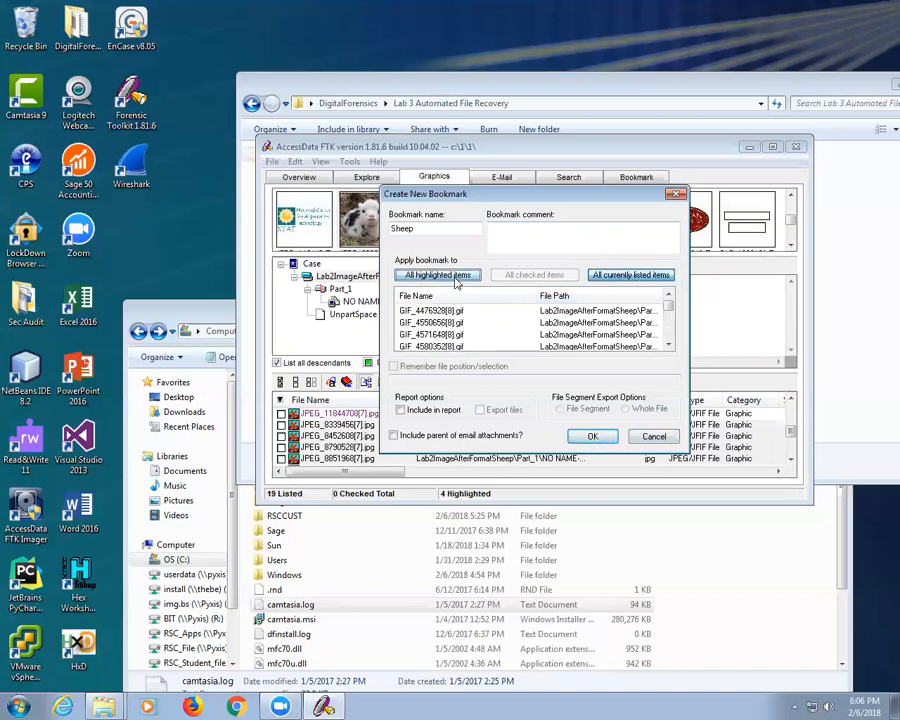
{"action": "left_click", "coordinate": [437, 275]}
{"action": "key", "text": "Return"}
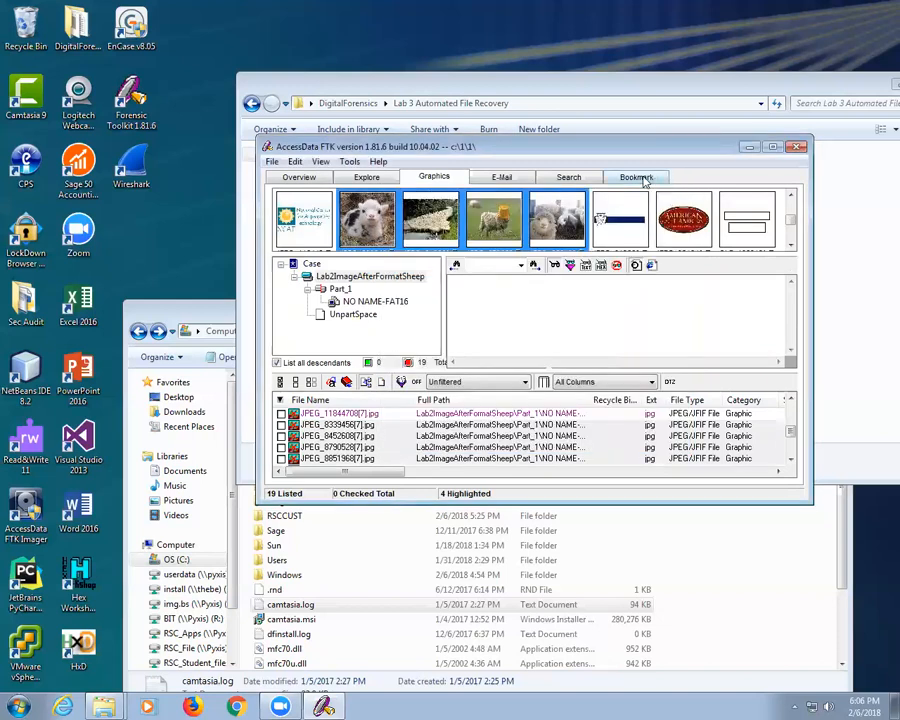
Step: Expand the Sheep bookmark in the case bookmarks and step through its bookmarked pictures
{"action": "left_click", "coordinate": [640, 178]}
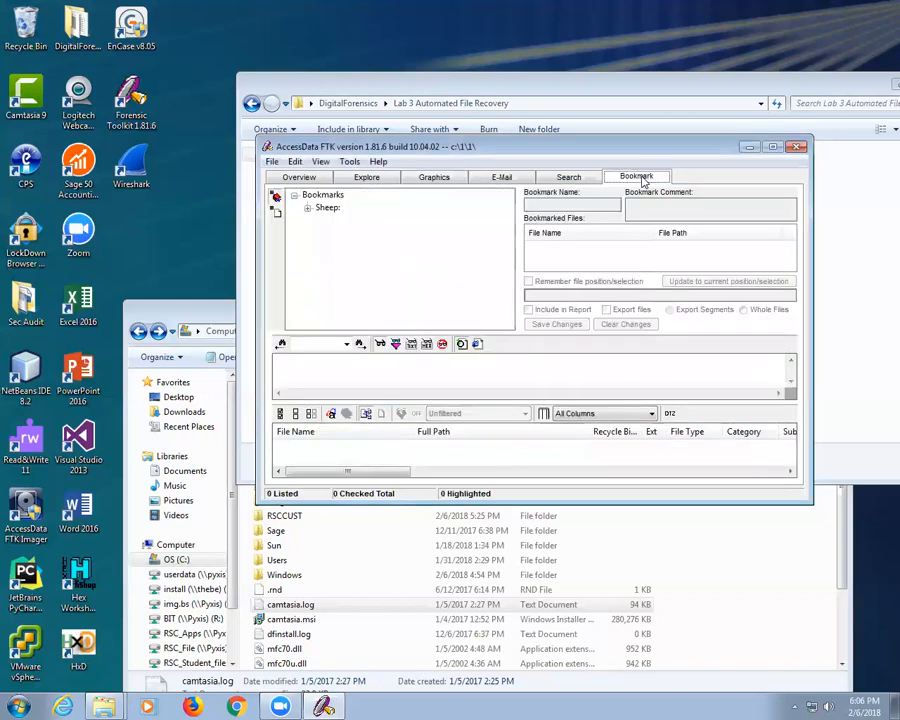
{"action": "left_click", "coordinate": [307, 208]}
{"action": "left_click", "coordinate": [333, 220]}
{"action": "key", "text": "Down"}
{"action": "key", "text": "Down"}
{"action": "key", "text": "Down"}
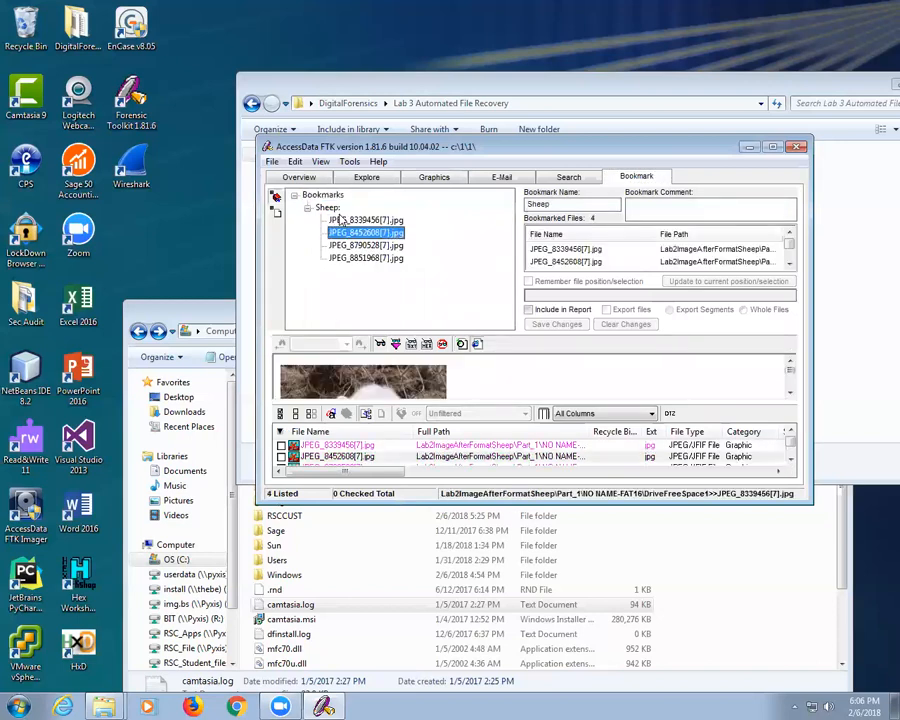
{"action": "key", "text": "Up"}
{"action": "key", "text": "Up"}
{"action": "key", "text": "Up"}
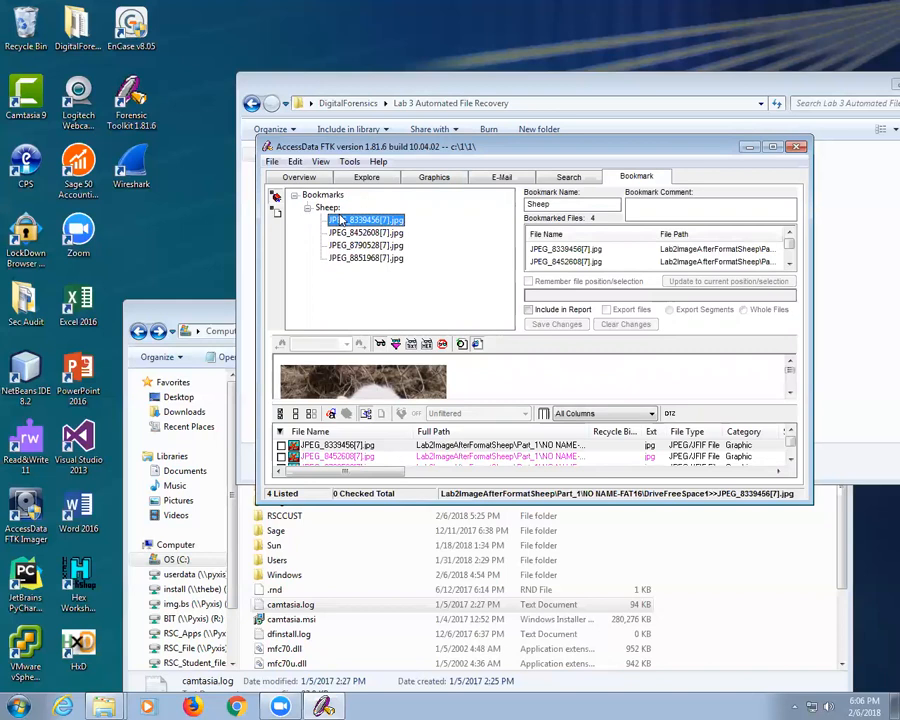
Step: Start a case report with the investigator information included, keeping all bookmarks and their thumbnails linked to exported full-size graphics
{"action": "left_click", "coordinate": [271, 162]}
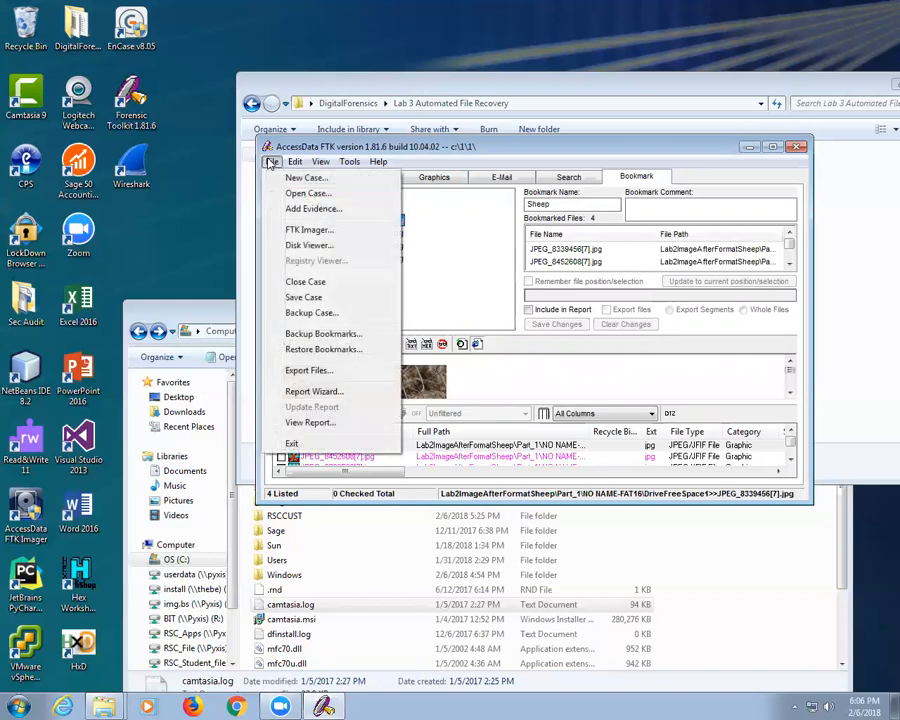
{"action": "left_click", "coordinate": [300, 392]}
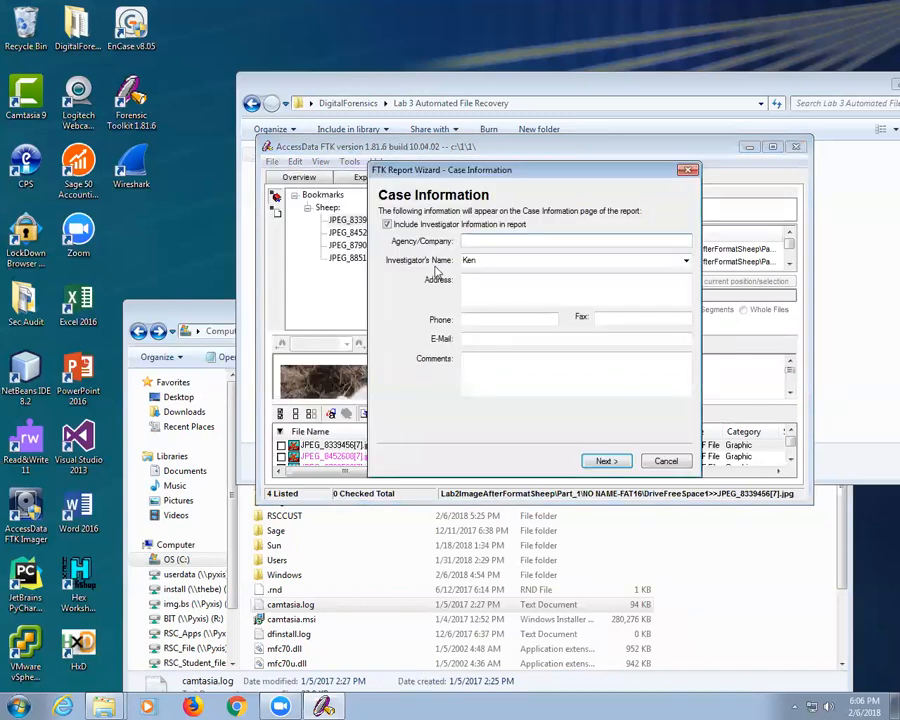
{"action": "left_click", "coordinate": [606, 461]}
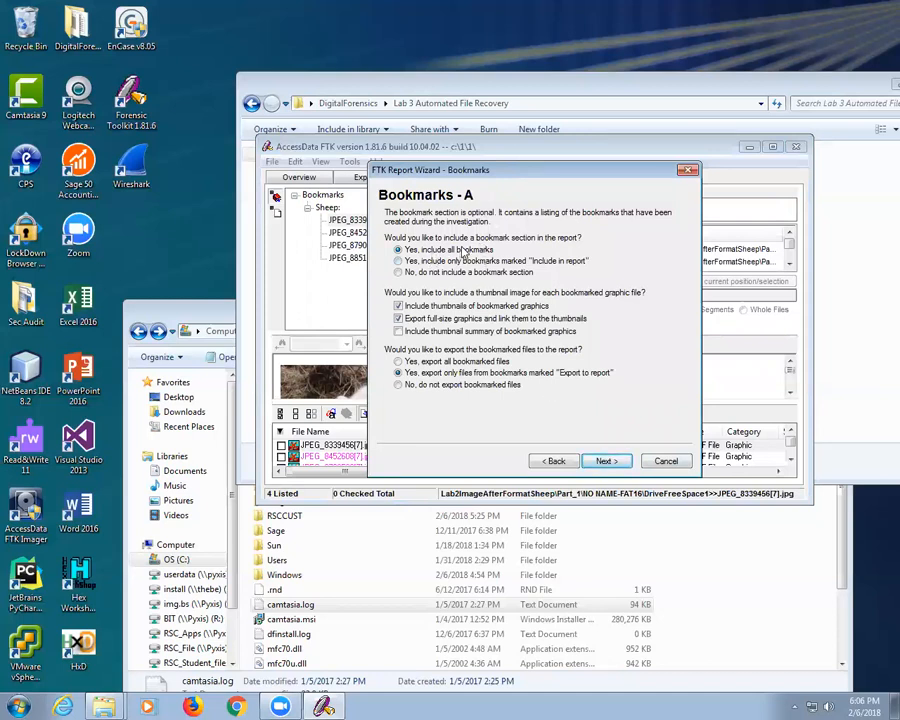
{"action": "left_click", "coordinate": [622, 464]}
{"action": "left_click", "coordinate": [622, 464]}
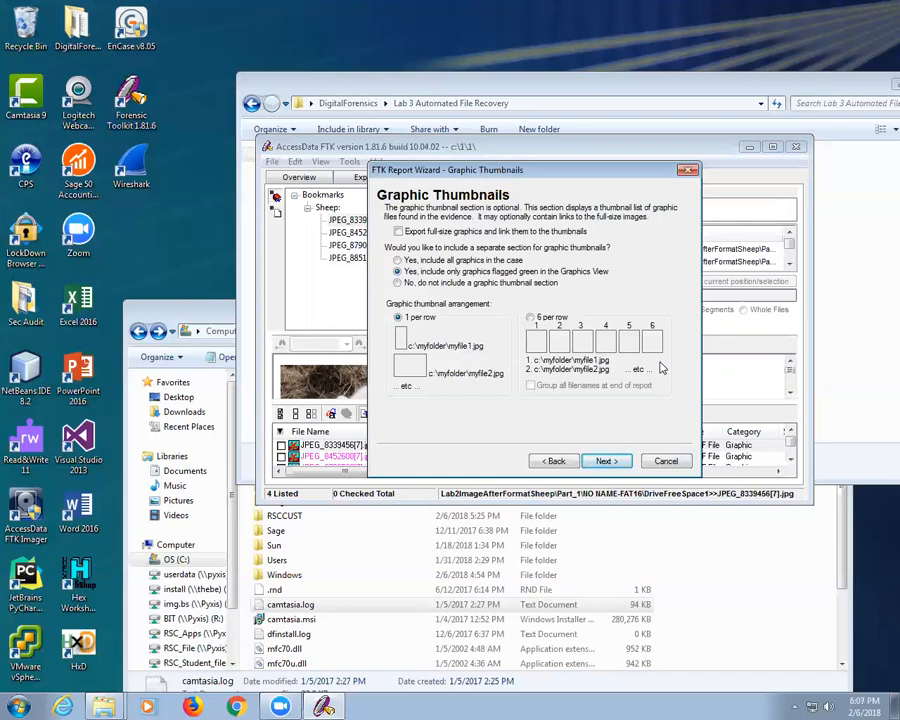
Step: Arrange the report's graphic thumbnails 6 per row, including only graphics flagged green
{"action": "left_click", "coordinate": [551, 318]}
{"action": "left_click", "coordinate": [402, 317]}
{"action": "left_click", "coordinate": [545, 318]}
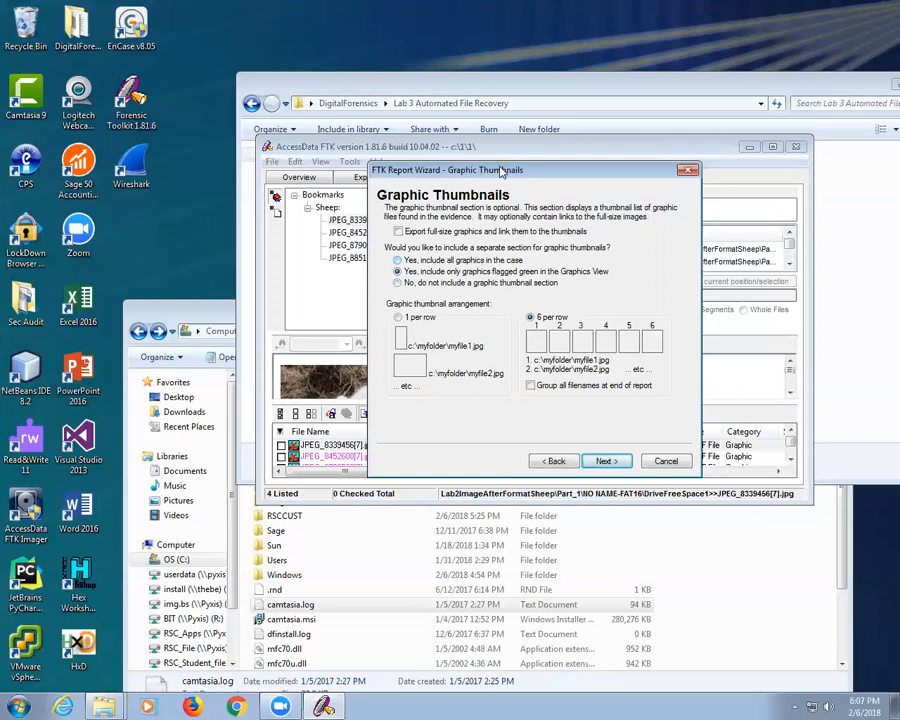
{"action": "left_click", "coordinate": [605, 461]}
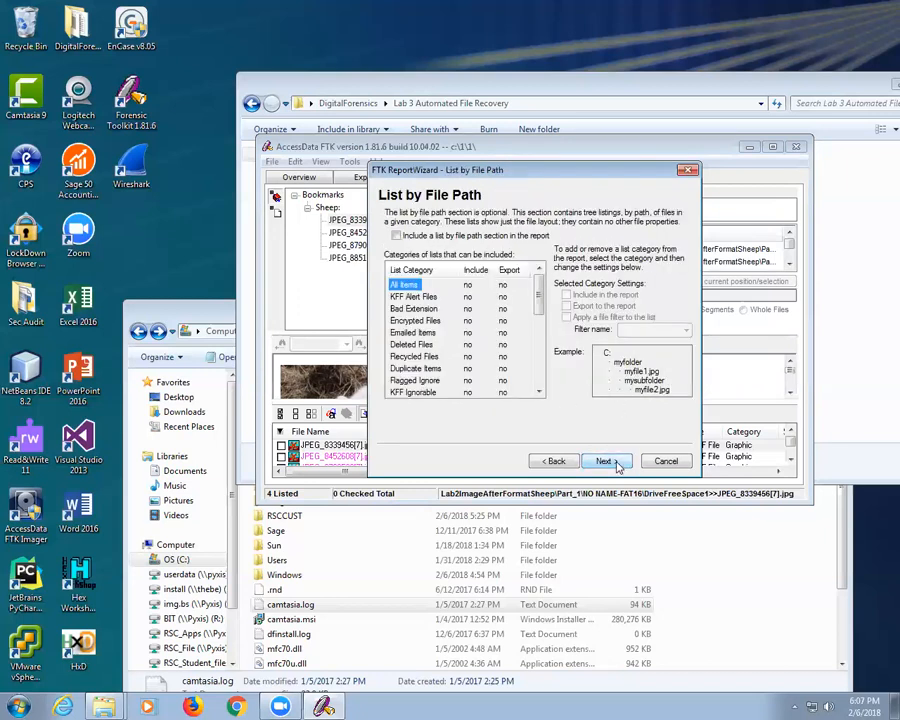
Step: Accept the remaining report defaults, including the case log and HTML file listing, then generate the report and open it
{"action": "left_click", "coordinate": [617, 466]}
{"action": "left_click", "coordinate": [617, 466]}
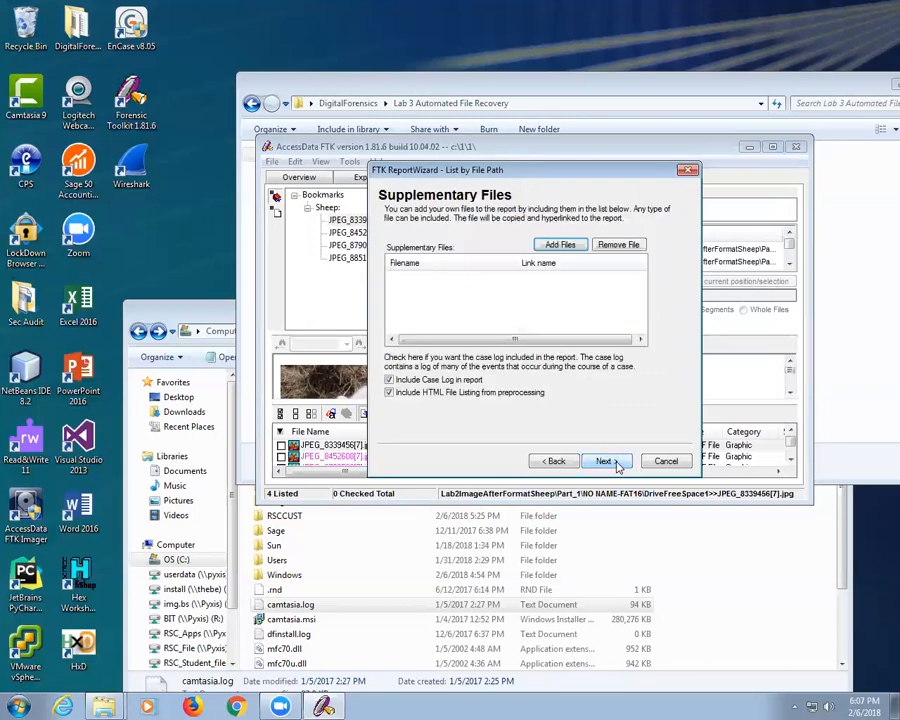
{"action": "left_click", "coordinate": [617, 466]}
{"action": "left_click", "coordinate": [607, 461]}
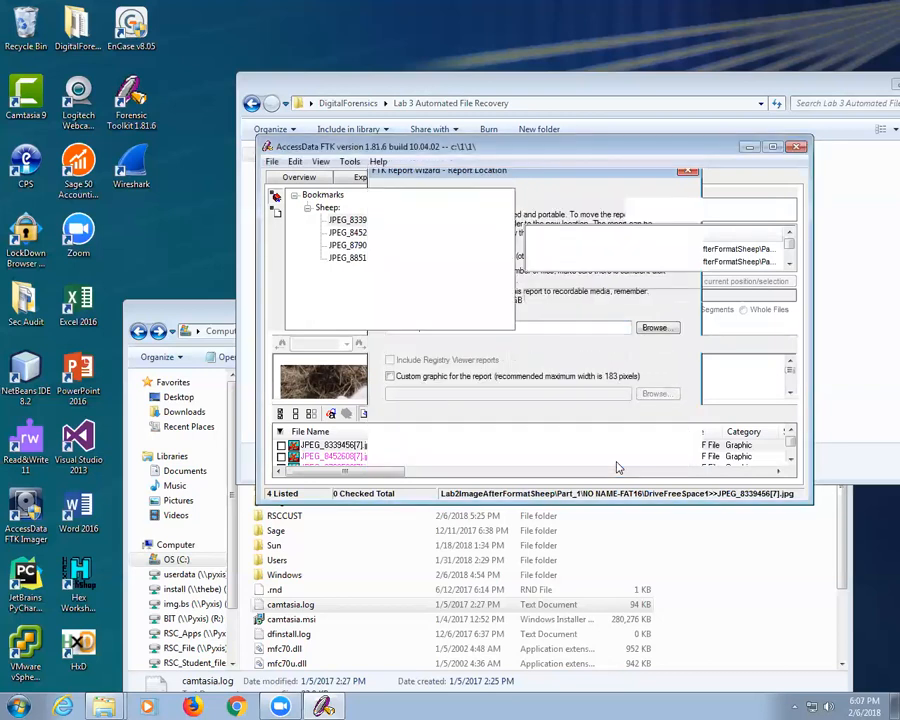
{"action": "left_click", "coordinate": [520, 358]}
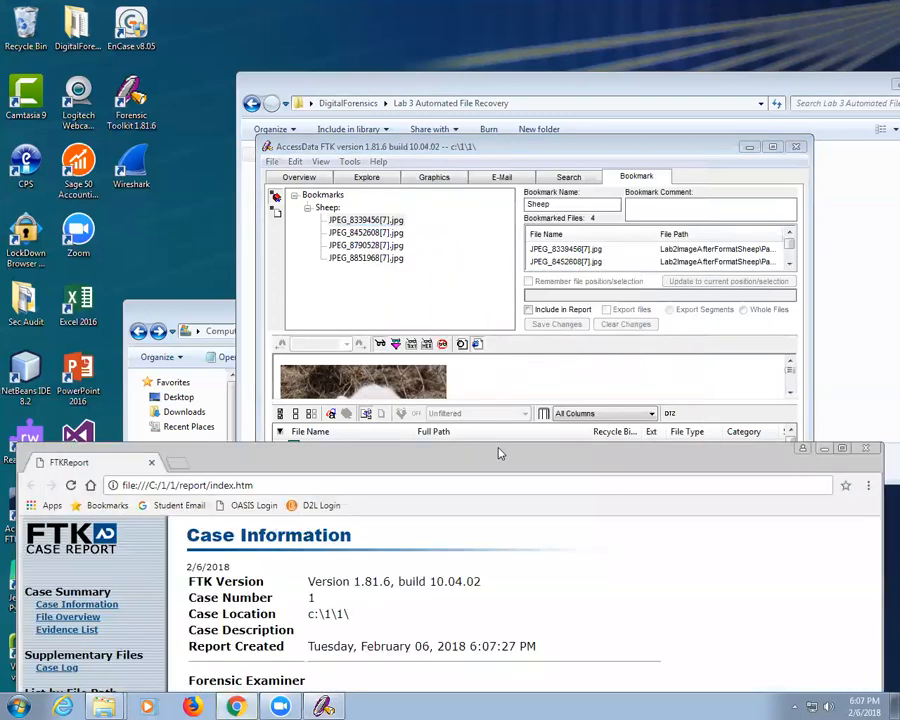
Step: Bring the whole report window into view and examine the Sheep bookmark's file details in it
{"action": "left_click_drag", "start_coordinate": [463, 459], "coordinate": [463, 69]}
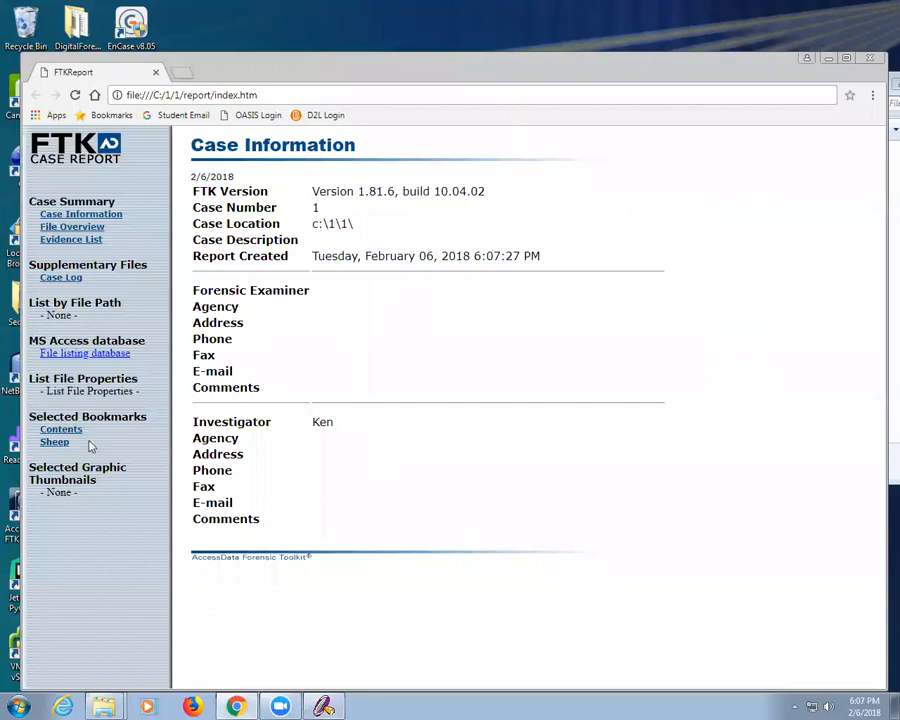
{"action": "left_click", "coordinate": [55, 442]}
{"action": "scroll", "coordinate": [245, 462], "scroll_direction": "down", "scroll_amount": 5}
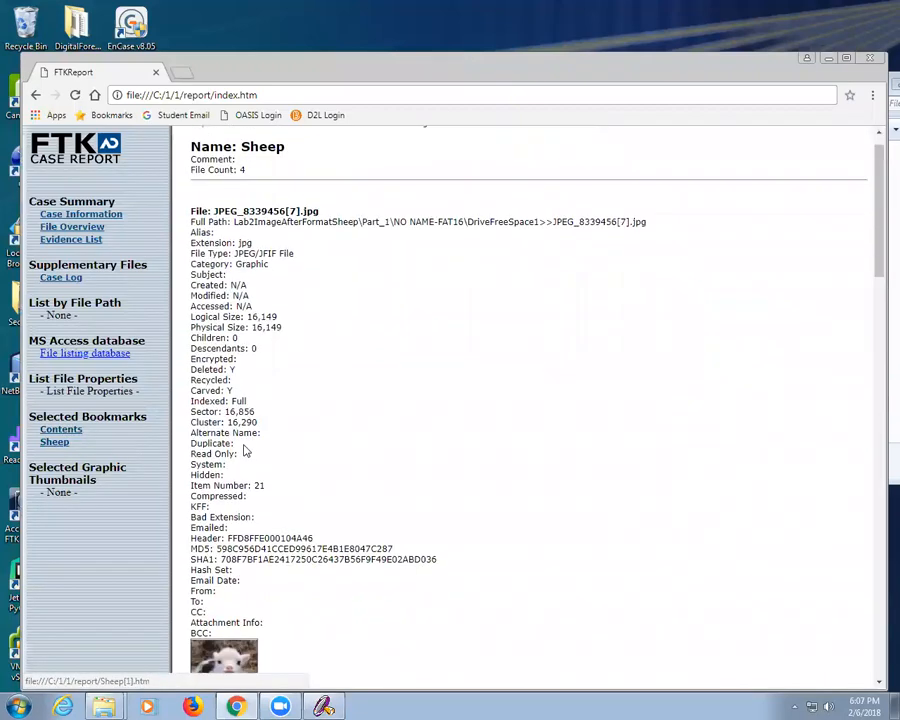
Step: Examine the remaining files listed under the report's Sheep bookmark, then close the report
{"action": "scroll", "coordinate": [245, 462], "scroll_direction": "down", "scroll_amount": 10}
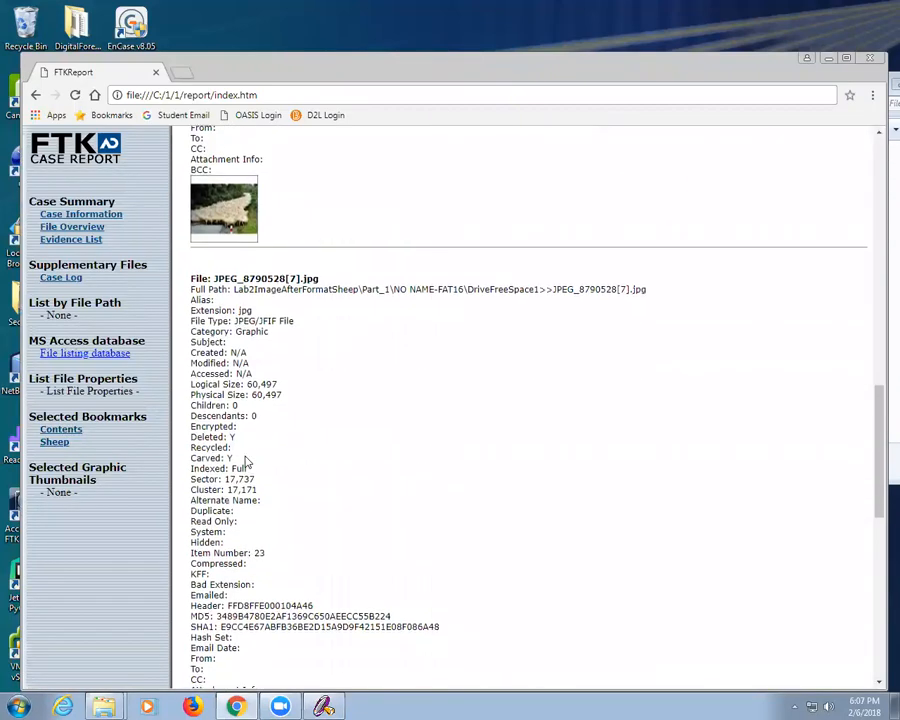
{"action": "scroll", "coordinate": [241, 466], "scroll_direction": "down", "scroll_amount": 3}
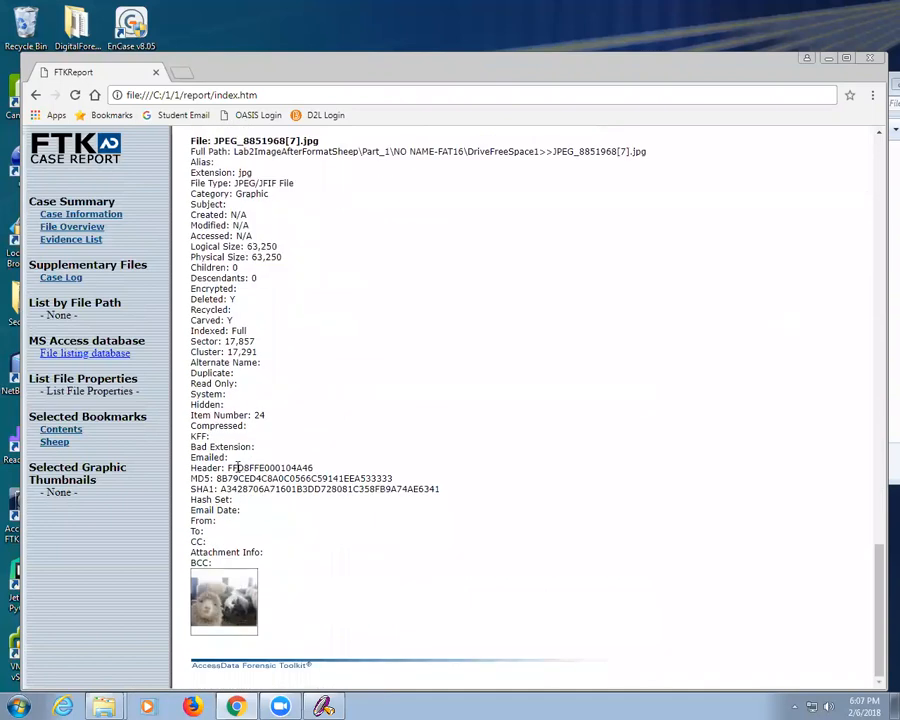
{"action": "scroll", "coordinate": [235, 544], "scroll_direction": "up", "scroll_amount": 3}
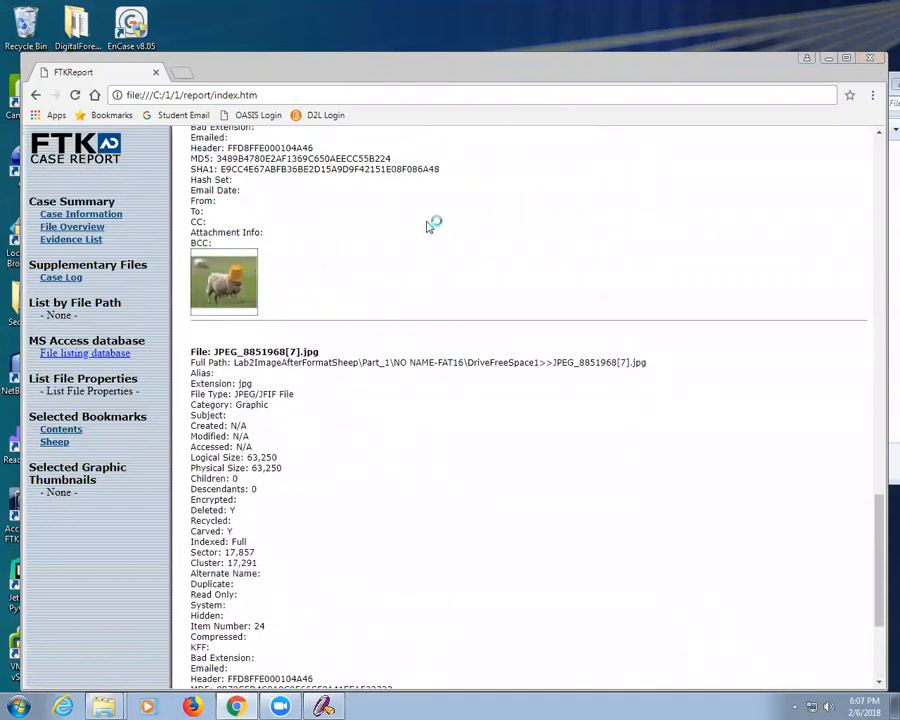
{"action": "left_click", "coordinate": [873, 55]}
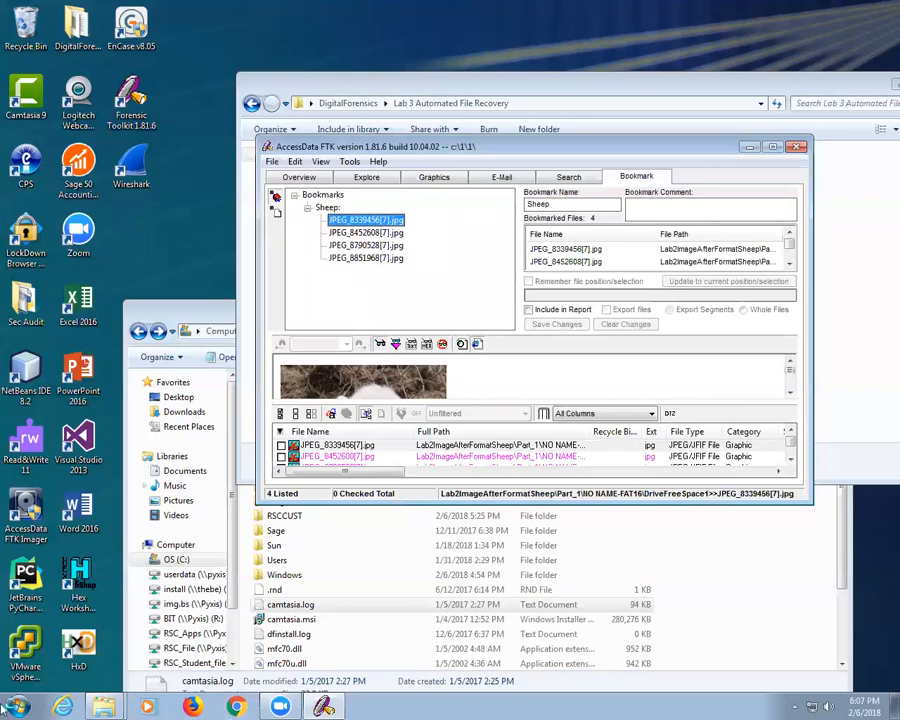
Step: Browse the C: drive to the case's report folder, C:\1\1\report, in Windows Explorer
{"action": "left_click", "coordinate": [222, 331]}
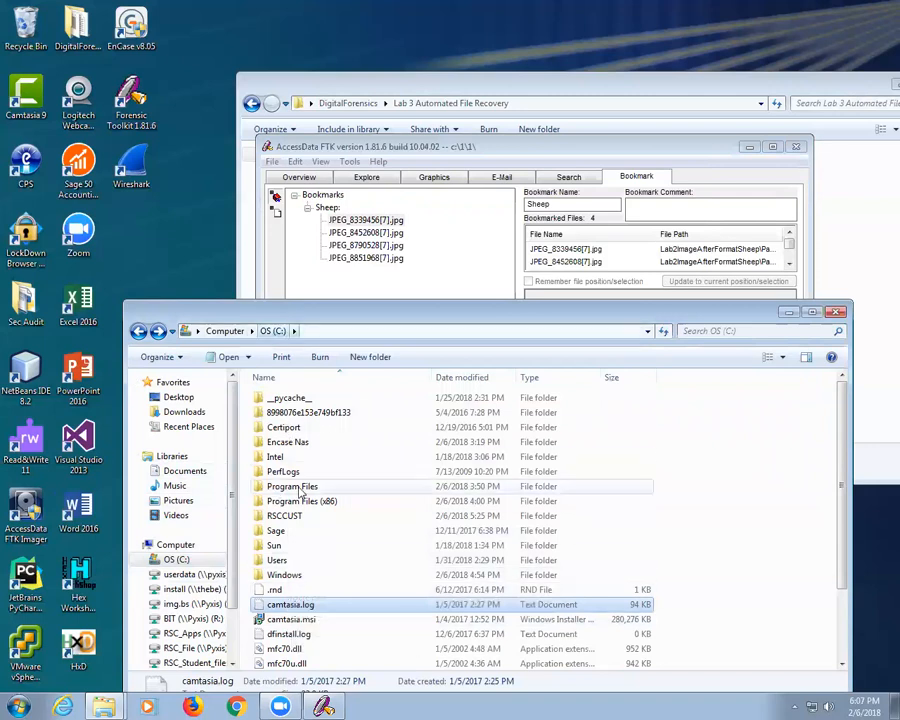
{"action": "left_click", "coordinate": [290, 517]}
{"action": "scroll", "coordinate": [290, 523], "scroll_direction": "down", "scroll_amount": 2}
{"action": "scroll", "coordinate": [290, 523], "scroll_direction": "up", "scroll_amount": 2}
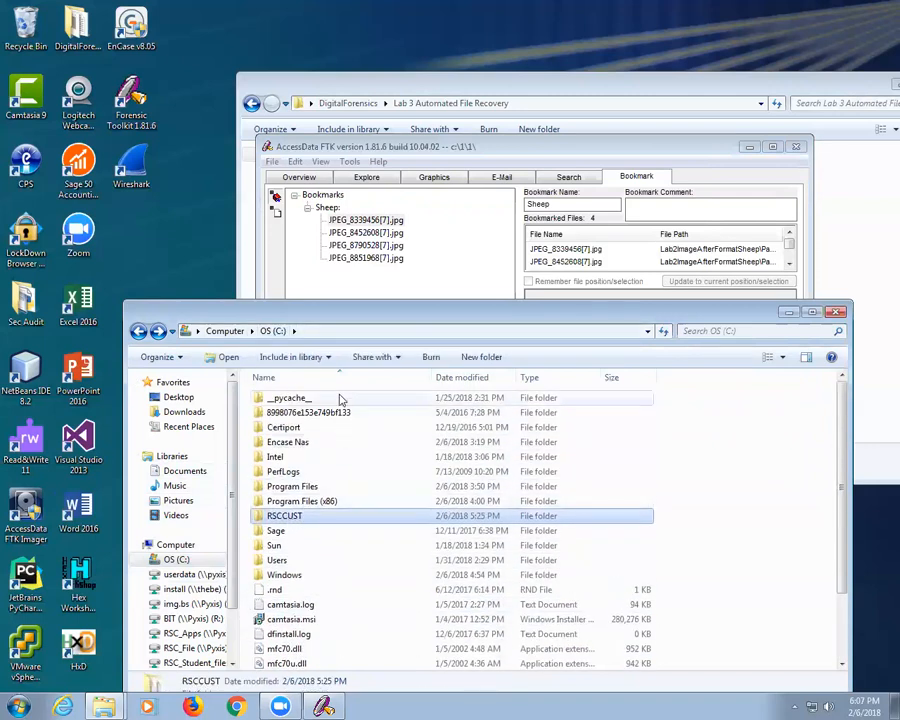
{"action": "left_click_drag", "start_coordinate": [312, 319], "coordinate": [282, 171]}
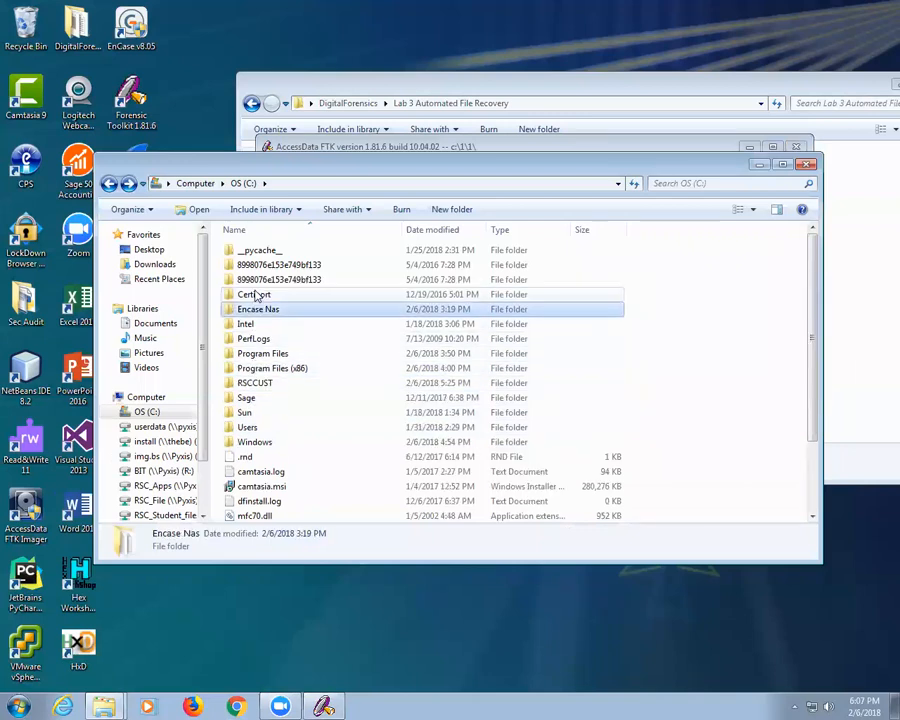
{"action": "double_click", "coordinate": [239, 265]}
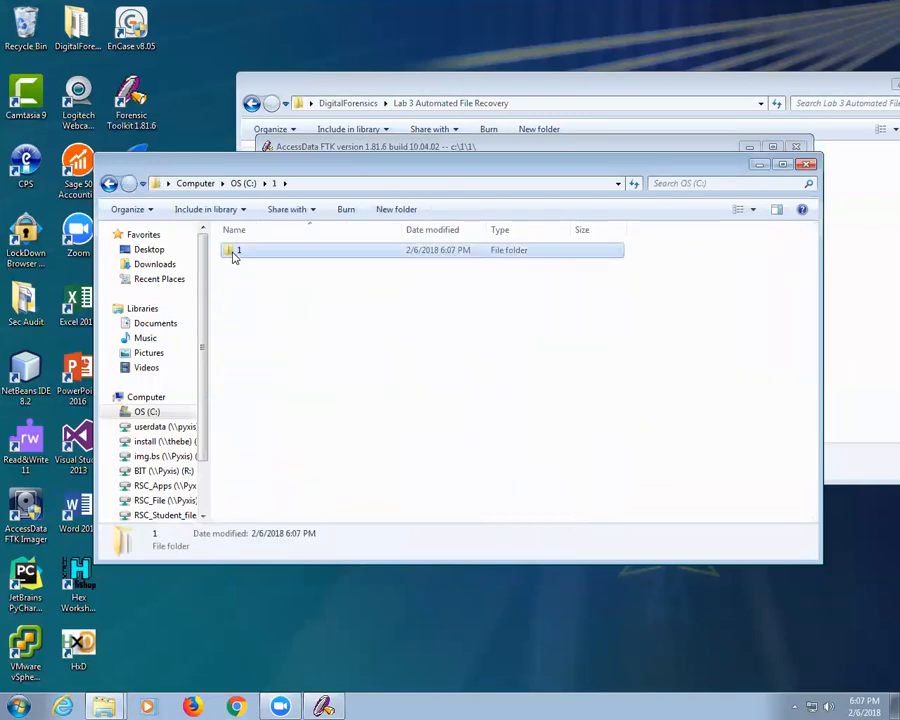
{"action": "double_click", "coordinate": [234, 256]}
{"action": "double_click", "coordinate": [254, 315]}
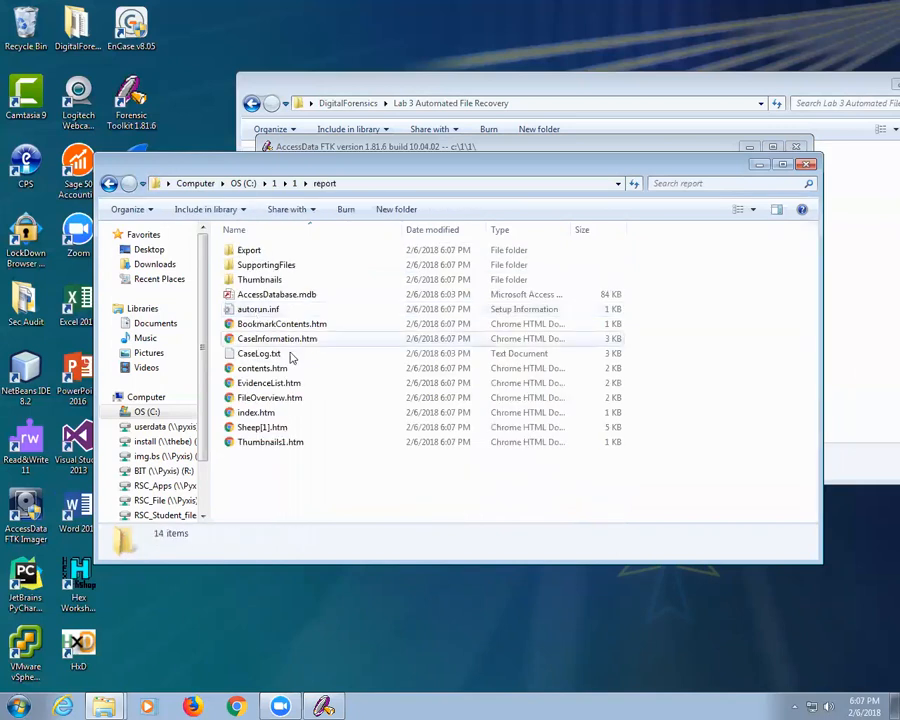
{"action": "right_click", "coordinate": [287, 521]}
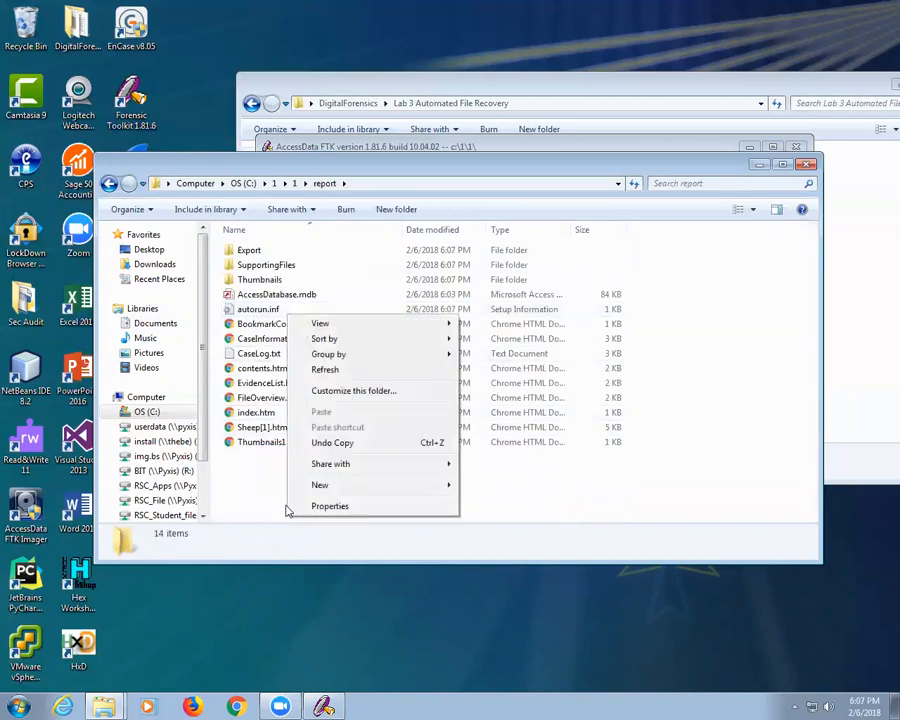
{"action": "left_click", "coordinate": [250, 511]}
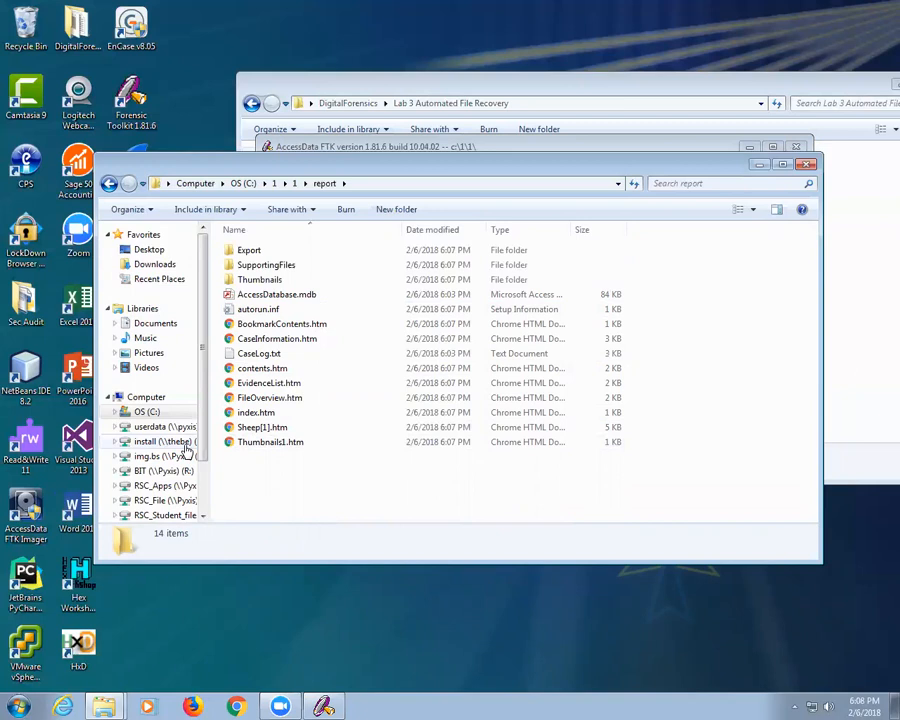
Step: Open the case report from index.htm in the report folder, check its Sheep bookmark page, and close it
{"action": "left_click", "coordinate": [254, 414]}
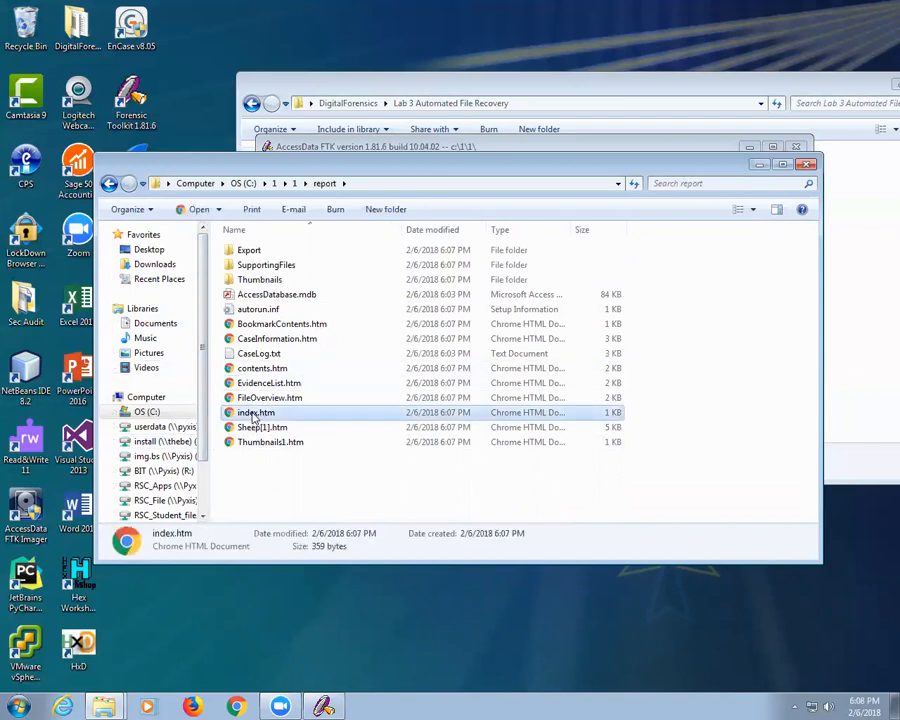
{"action": "double_click", "coordinate": [254, 414]}
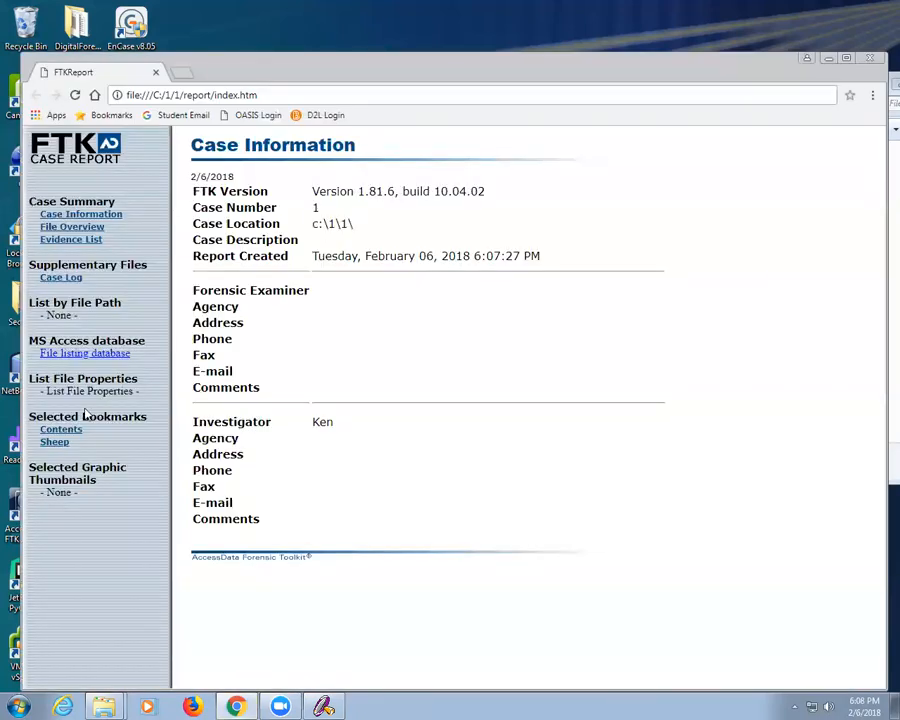
{"action": "left_click", "coordinate": [54, 441]}
{"action": "scroll", "coordinate": [308, 330], "scroll_direction": "down", "scroll_amount": 4}
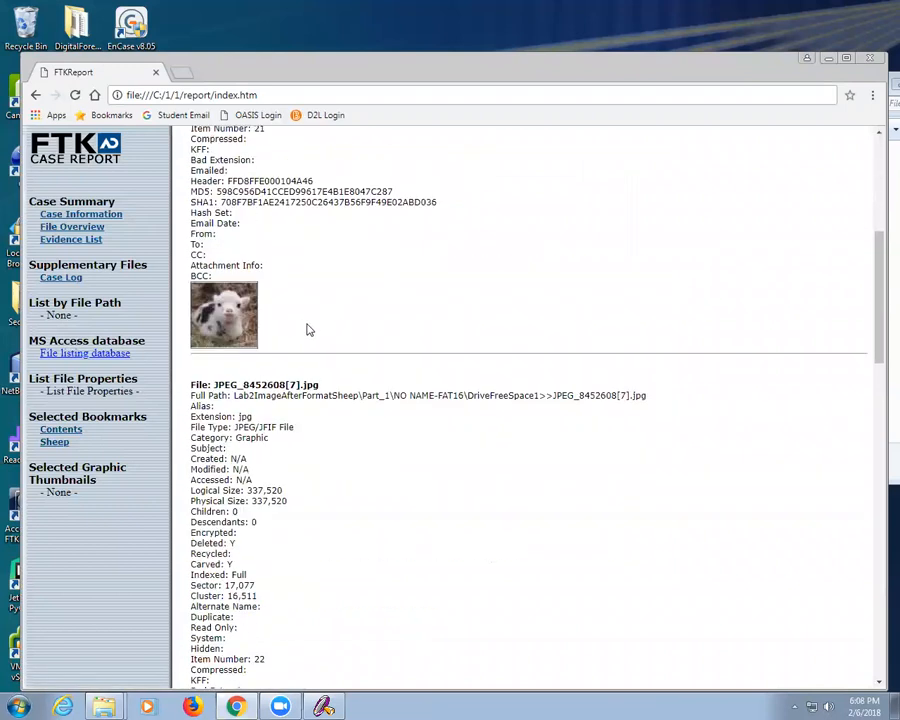
{"action": "left_click", "coordinate": [876, 60]}
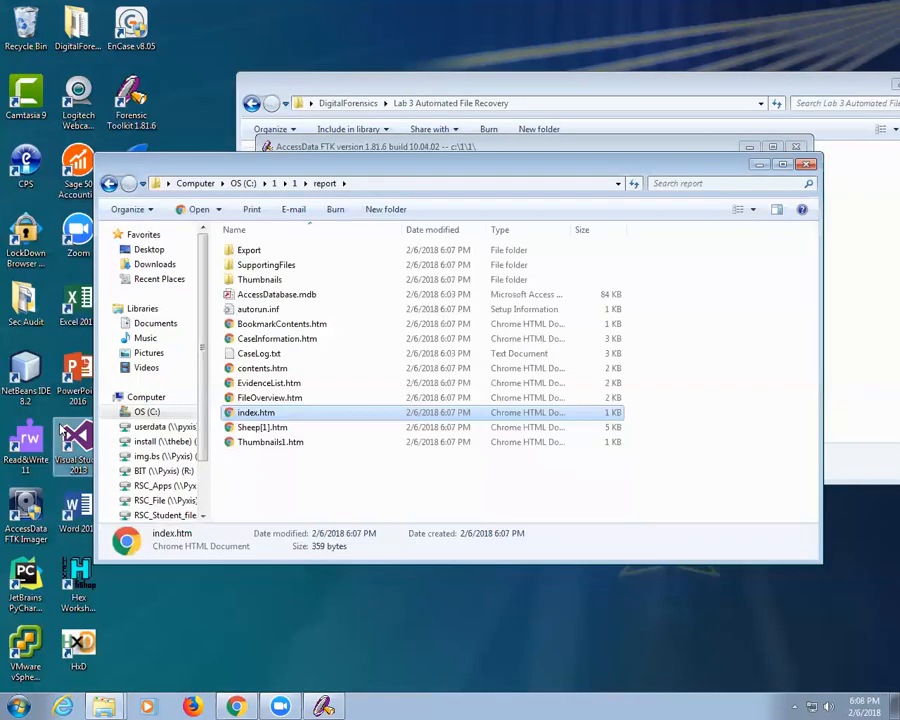
Step: Copy only index.htm from the report folder to the desktop, test-open the copy, and close the browser
{"action": "left_click_drag", "start_coordinate": [254, 413], "coordinate": [254, 641]}
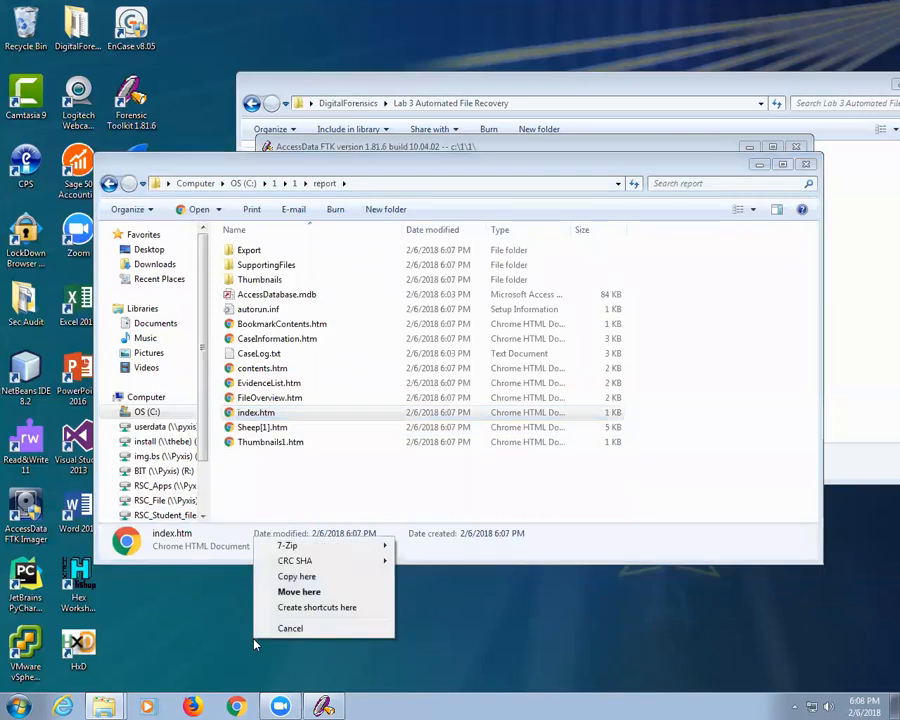
{"action": "left_click", "coordinate": [283, 577]}
{"action": "double_click", "coordinate": [234, 588]}
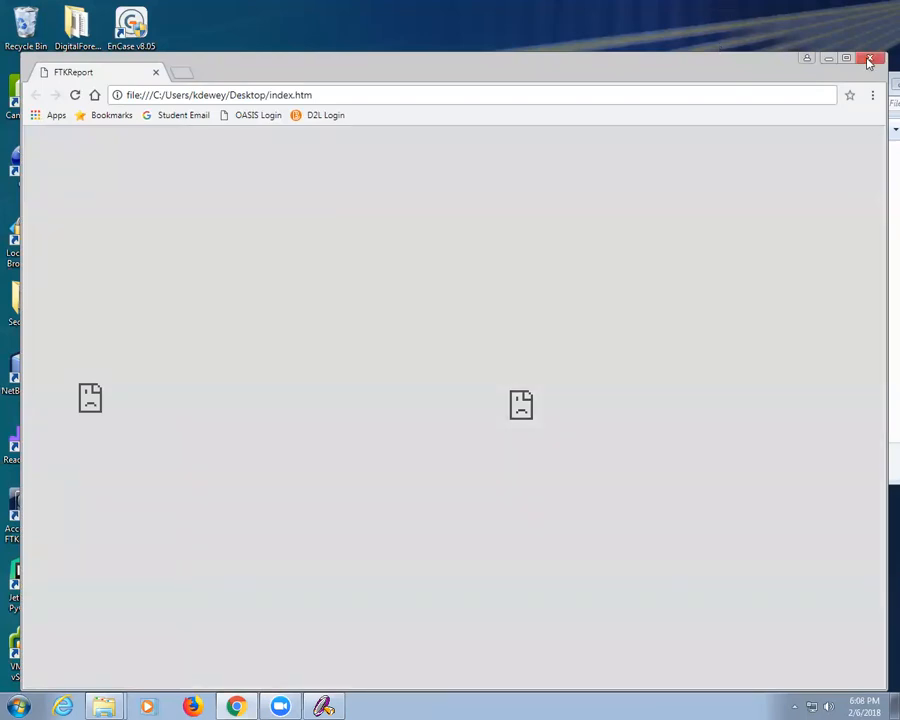
{"action": "left_click", "coordinate": [862, 57]}
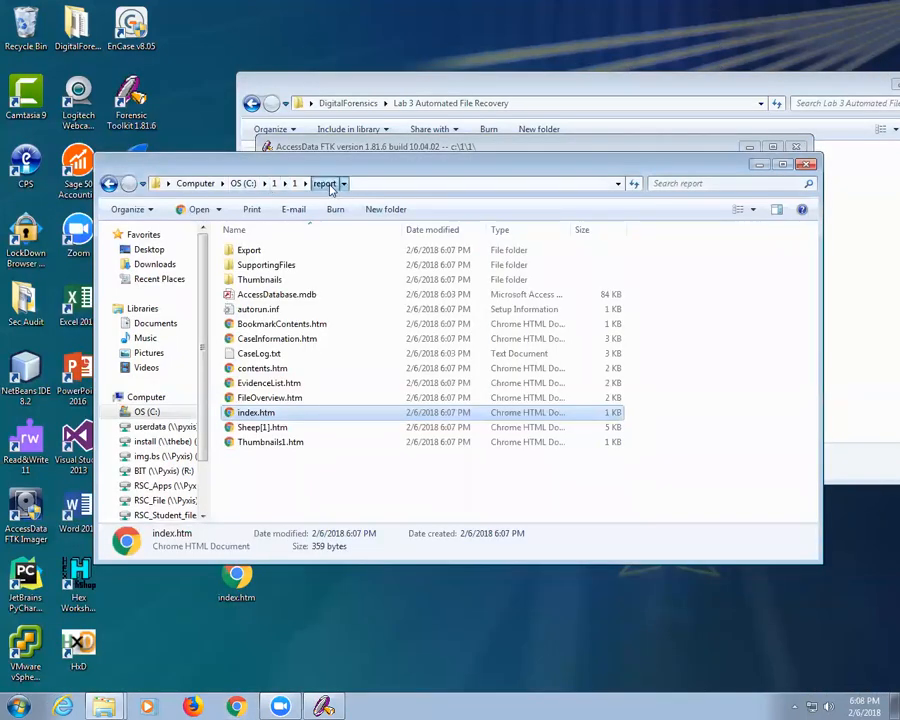
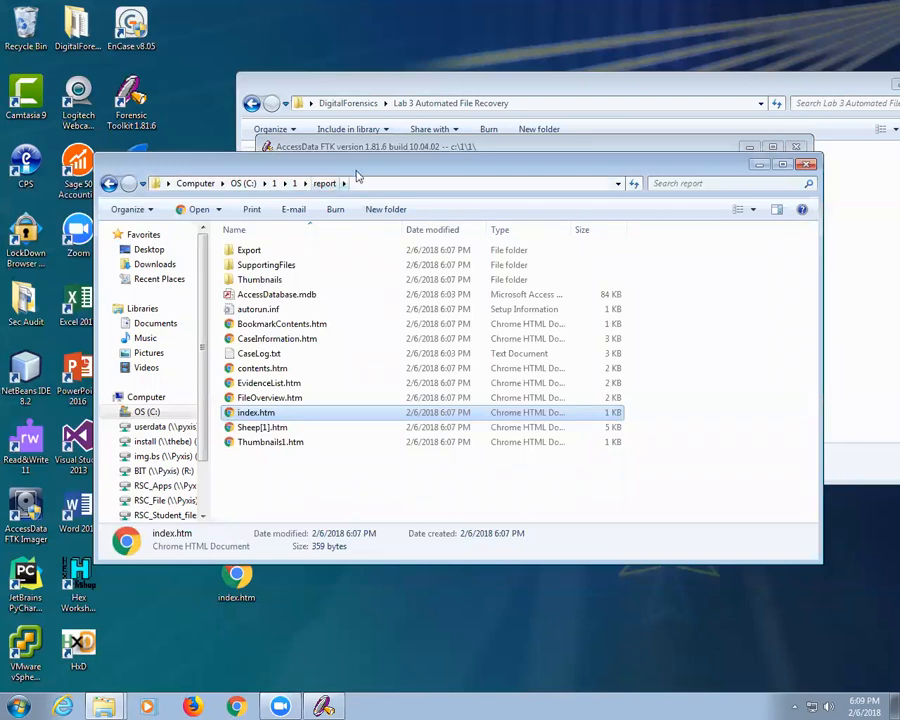
Step: Return to FTK and review the Report Wizard's pages up to List File Properties - A, then cancel the wizard
{"action": "left_click", "coordinate": [380, 147]}
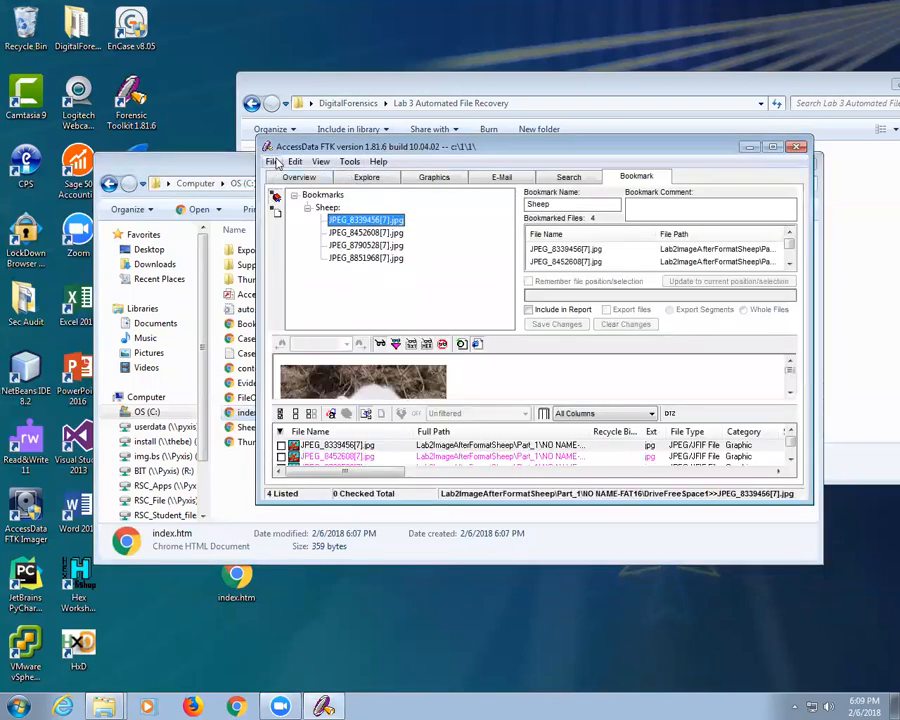
{"action": "left_click", "coordinate": [271, 161]}
{"action": "left_click", "coordinate": [312, 391]}
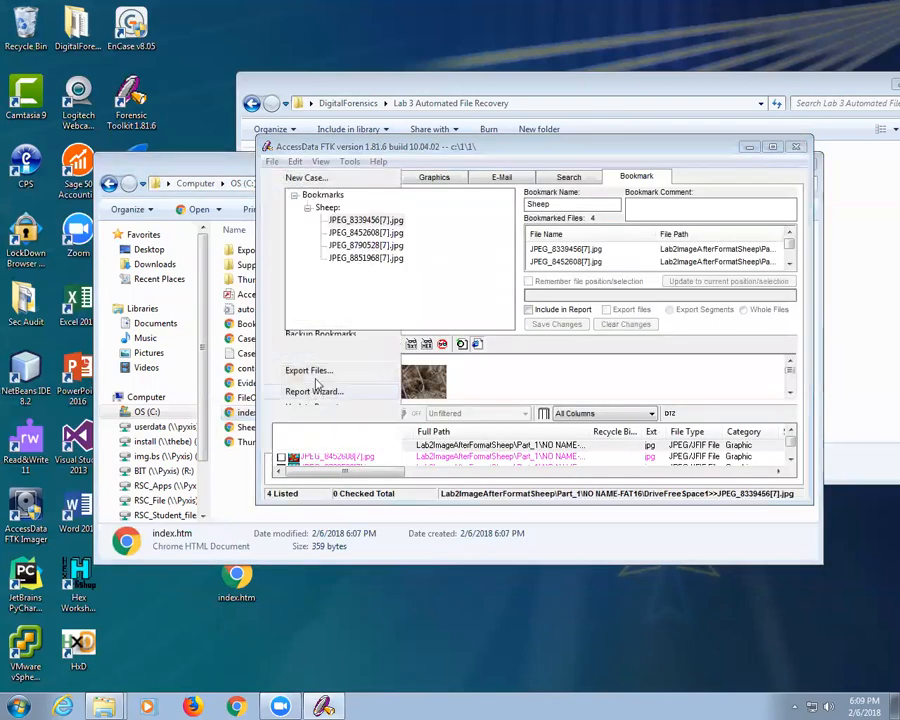
{"action": "left_click", "coordinate": [623, 462]}
{"action": "left_click", "coordinate": [622, 463]}
{"action": "left_click", "coordinate": [622, 463]}
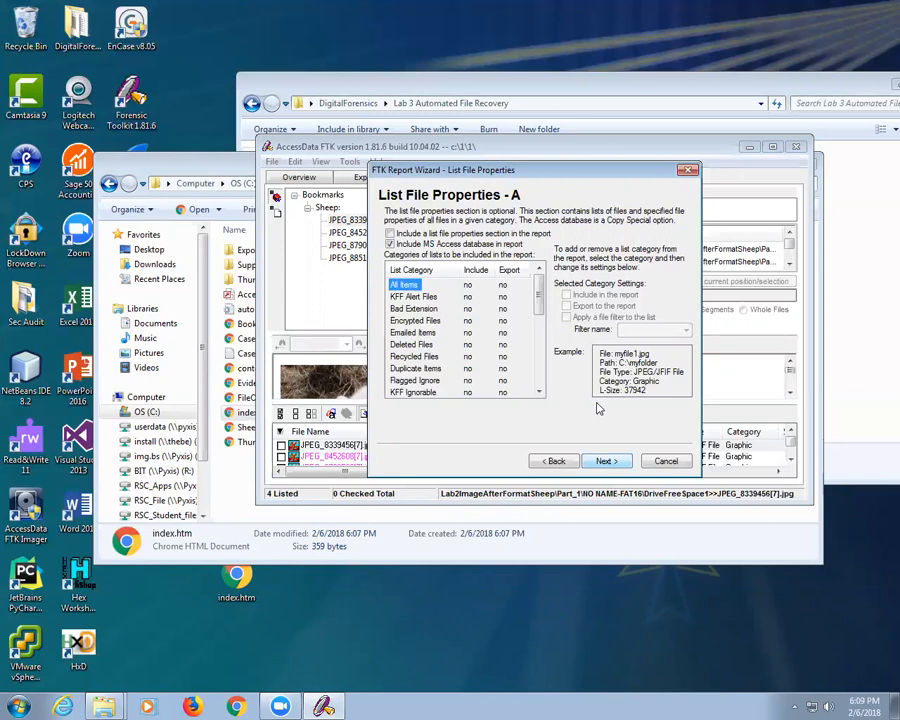
{"action": "left_click", "coordinate": [665, 462]}
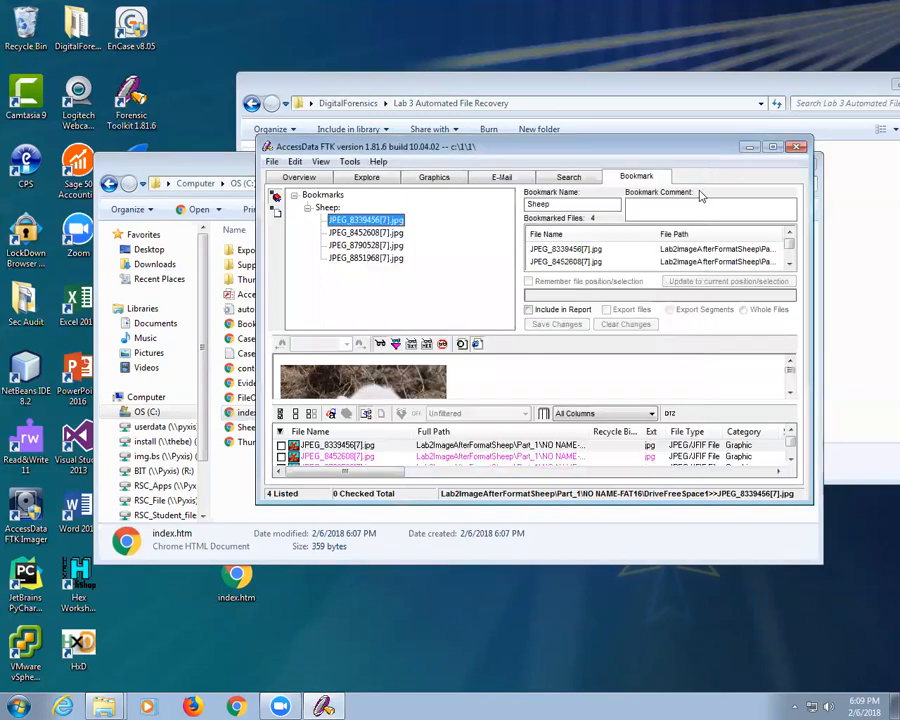
Step: Exit FTK without backing up the case, and close the report folder window
{"action": "left_click", "coordinate": [797, 148]}
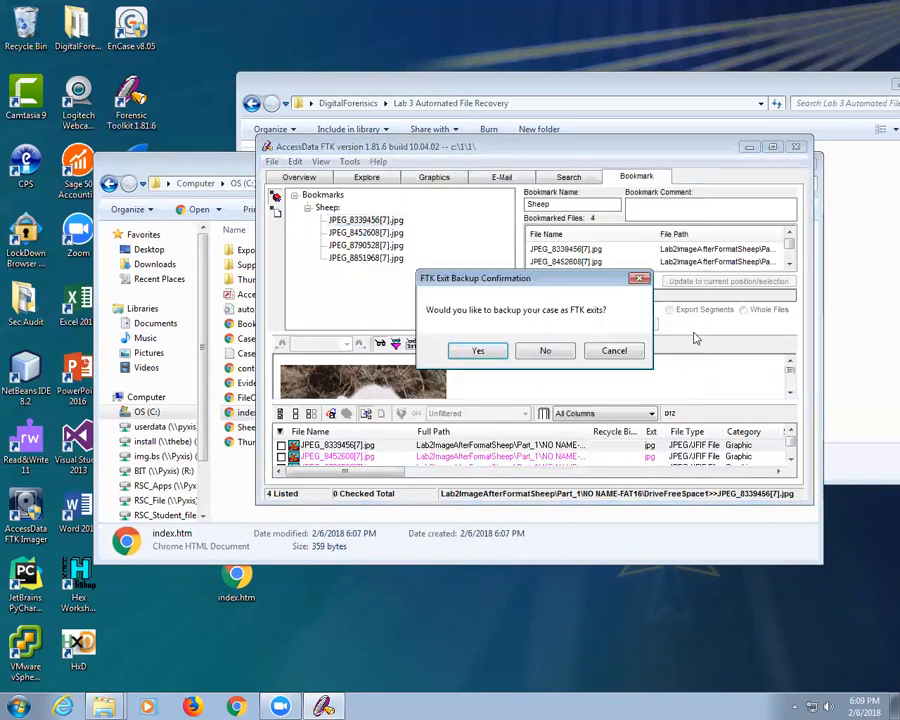
{"action": "left_click", "coordinate": [546, 352]}
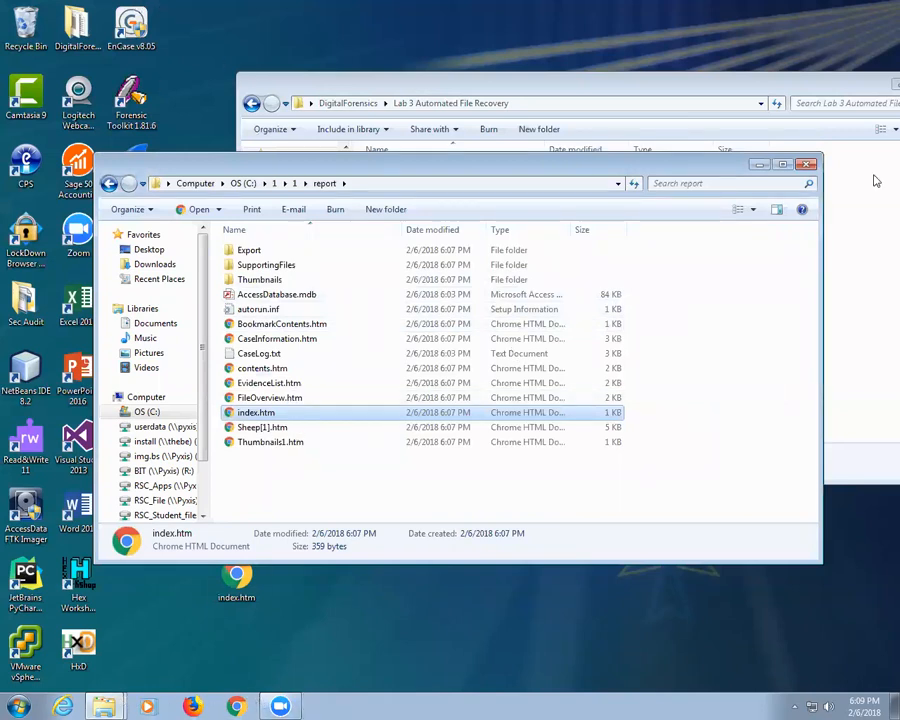
{"action": "left_click", "coordinate": [805, 165]}
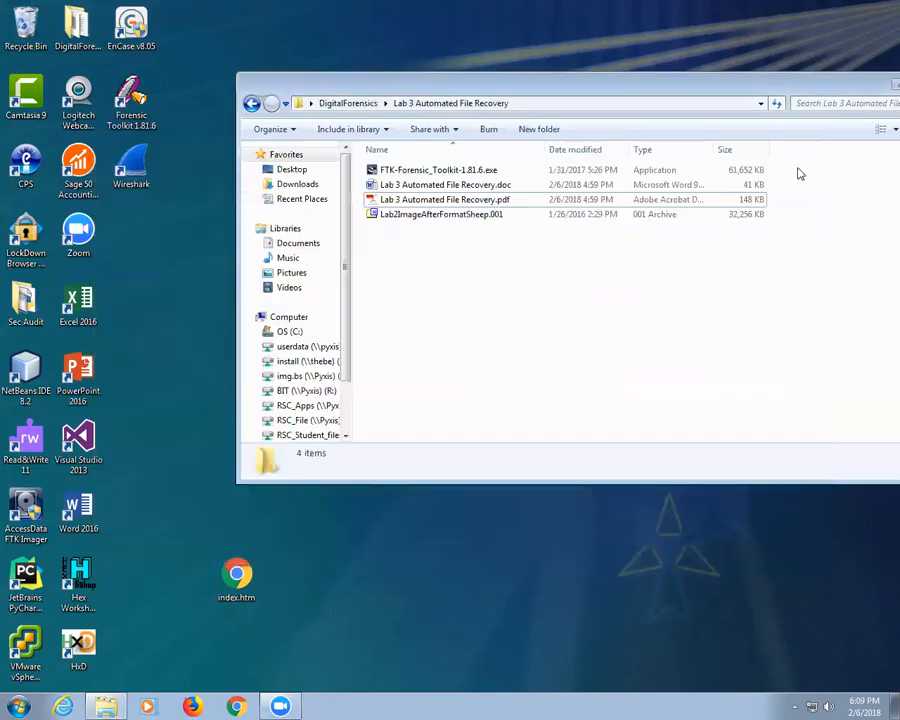
{"action": "double_click", "coordinate": [458, 200]}
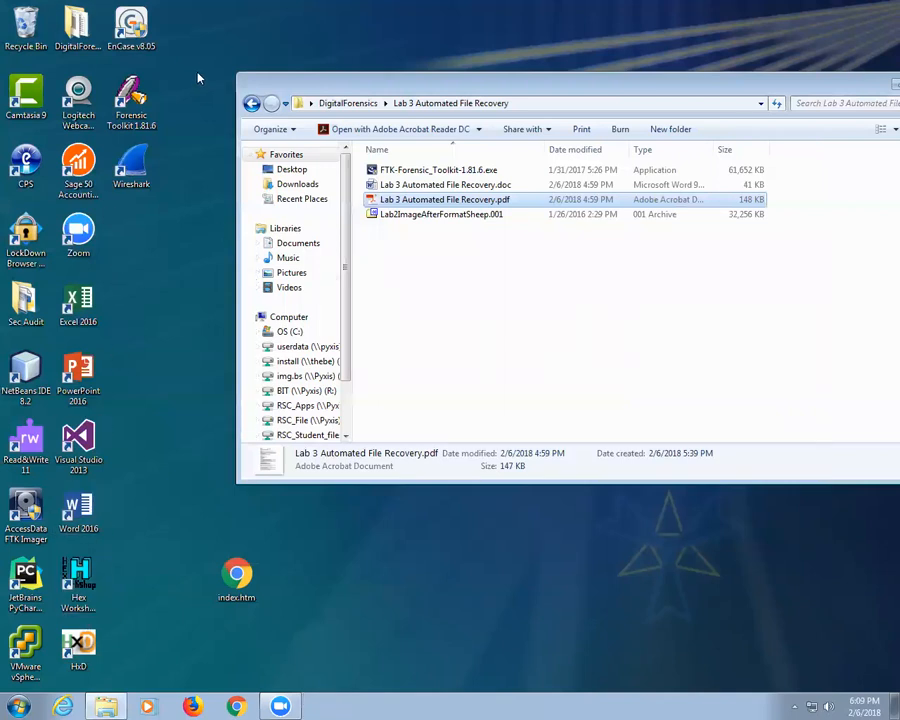
Step: Relaunch Forensic Toolkit 1.81.6 without KFF functionality, bring its whole window into view, and dismiss the startup dialog
{"action": "double_click", "coordinate": [138, 97]}
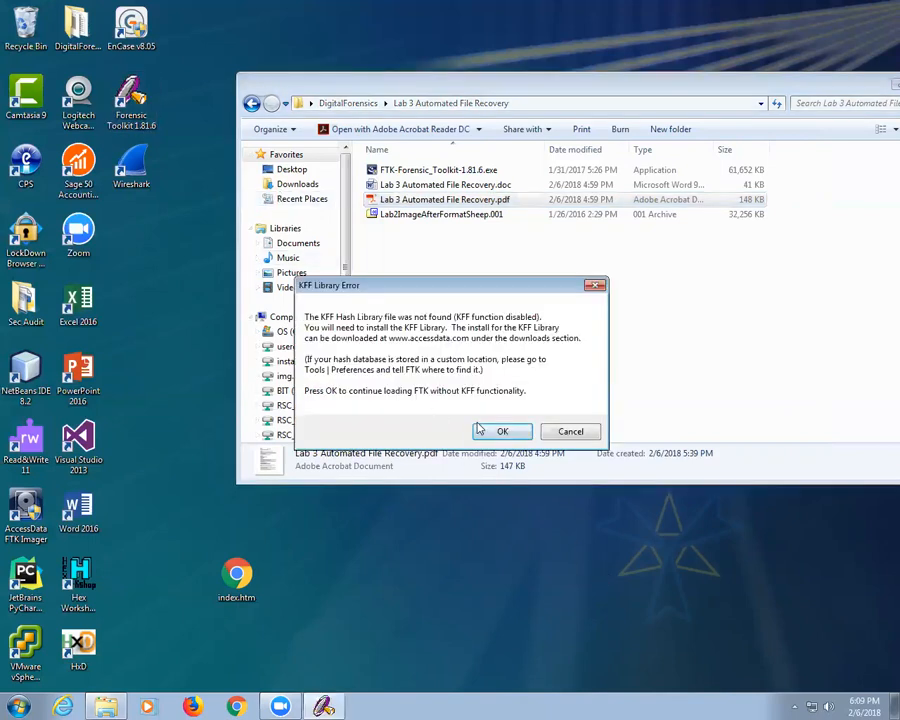
{"action": "left_click", "coordinate": [495, 431]}
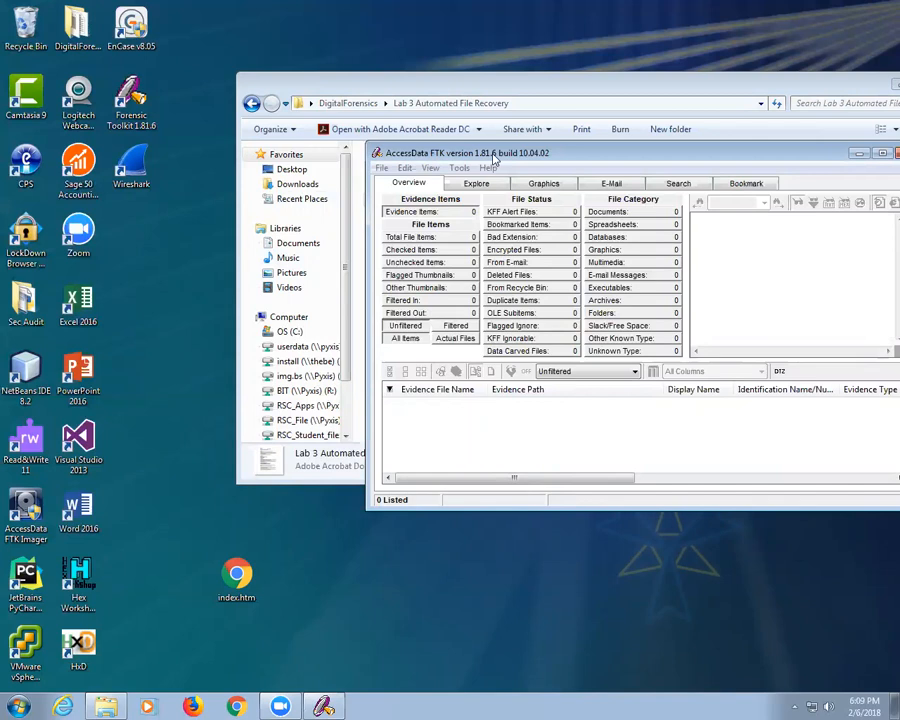
{"action": "left_click_drag", "start_coordinate": [492, 160], "coordinate": [289, 166]}
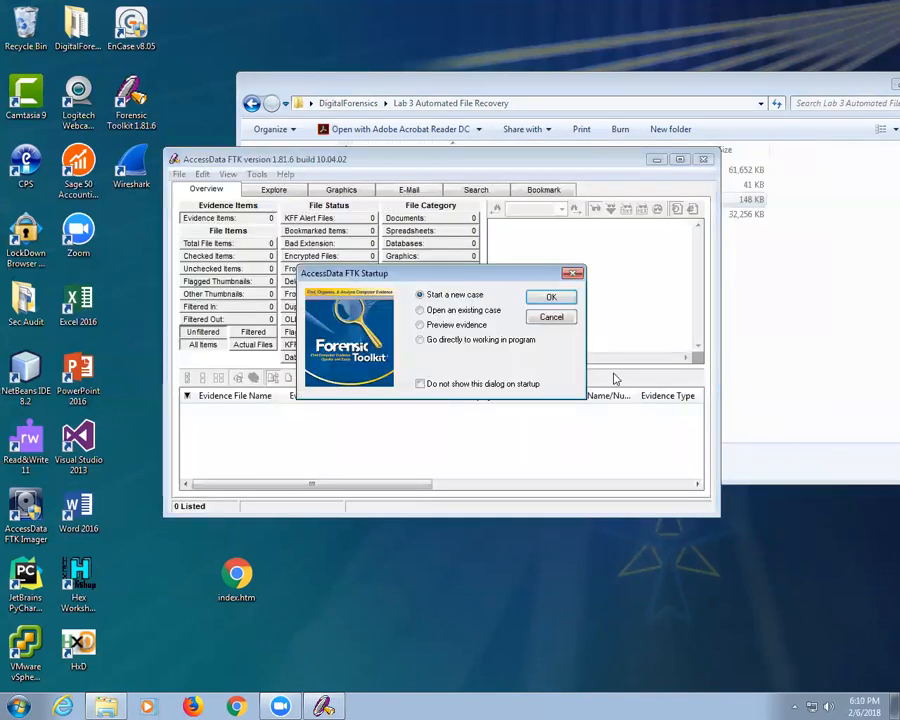
{"action": "left_click", "coordinate": [551, 317]}
Step: Clear the IP address in FTK's network security device settings, keep the port, and save the preferences
{"action": "left_click", "coordinate": [257, 174]}
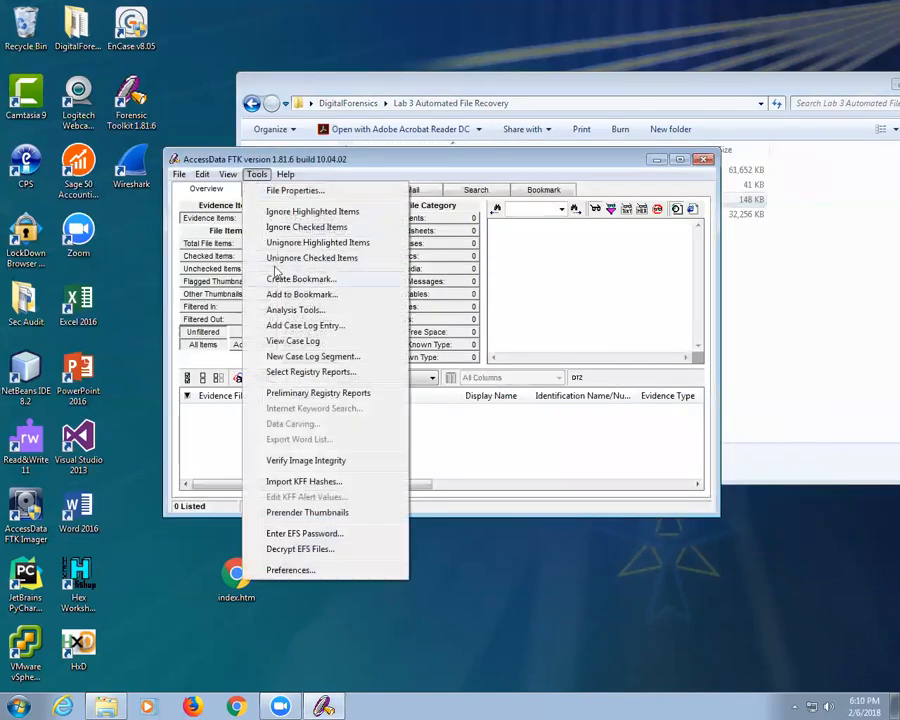
{"action": "left_click", "coordinate": [292, 569]}
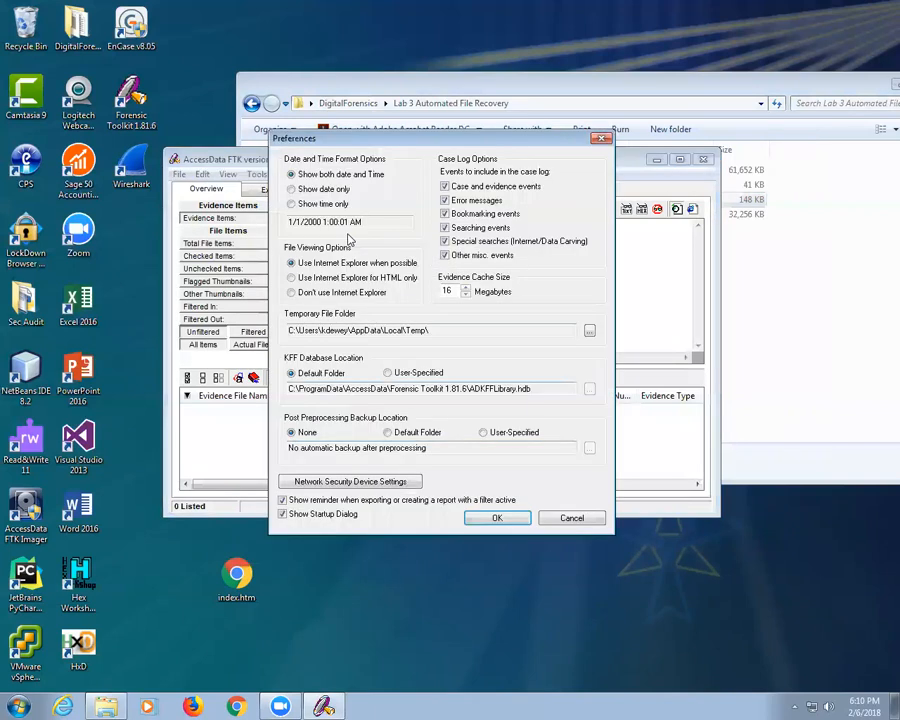
{"action": "left_click", "coordinate": [350, 481]}
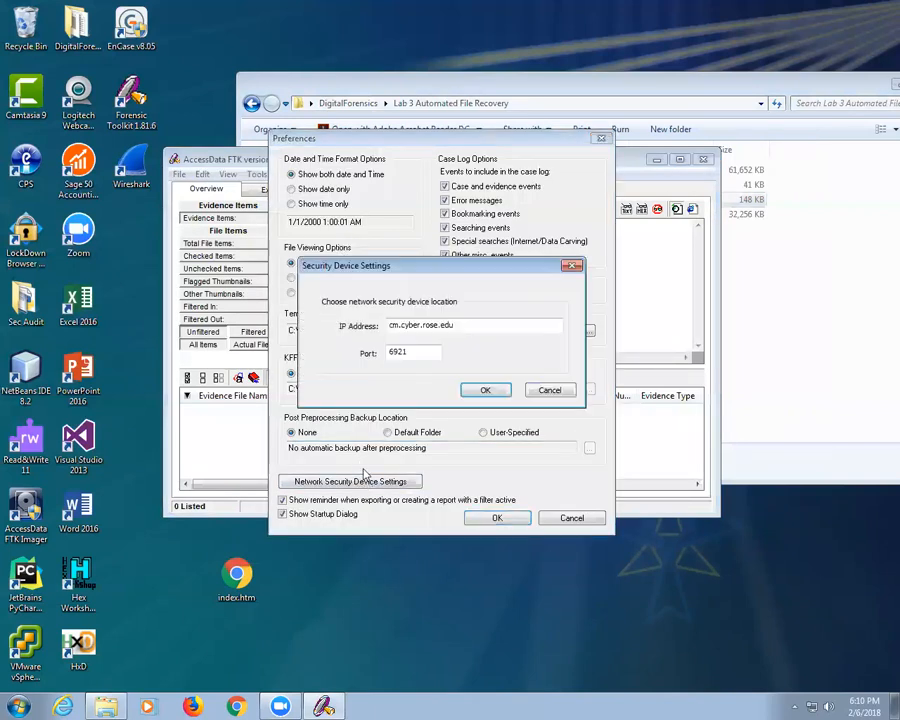
{"action": "double_click", "coordinate": [421, 351]}
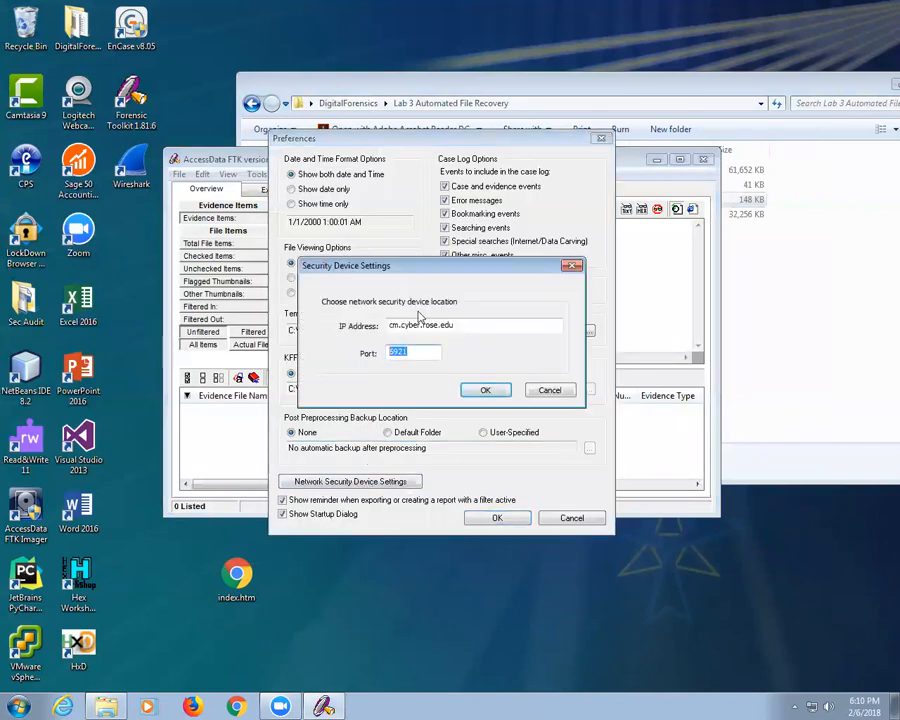
{"action": "left_click_drag", "start_coordinate": [463, 325], "coordinate": [281, 323]}
{"action": "key", "text": "BackSpace"}
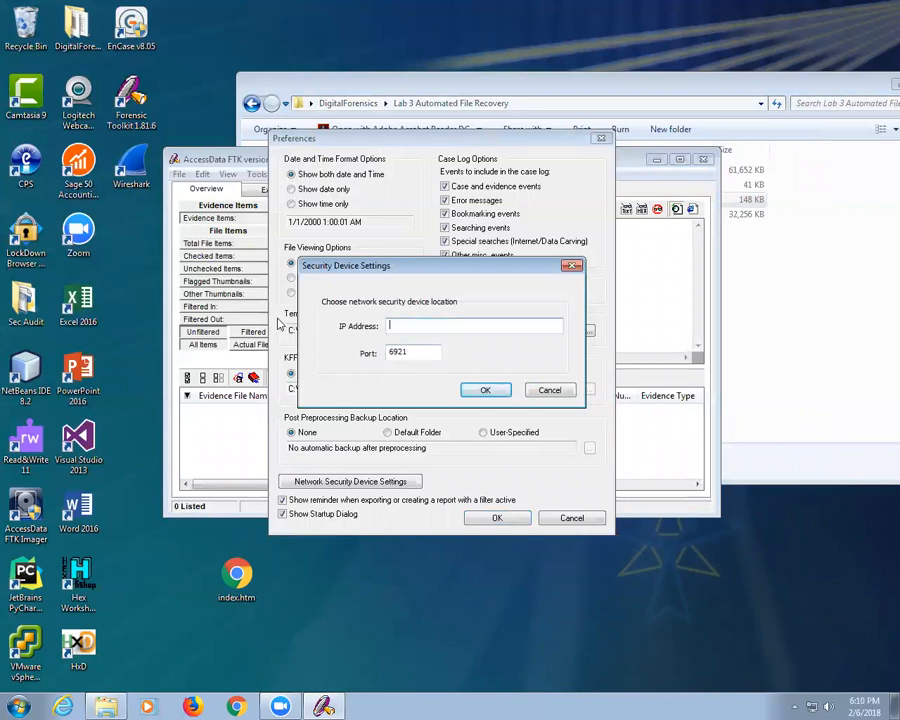
{"action": "left_click", "coordinate": [485, 390]}
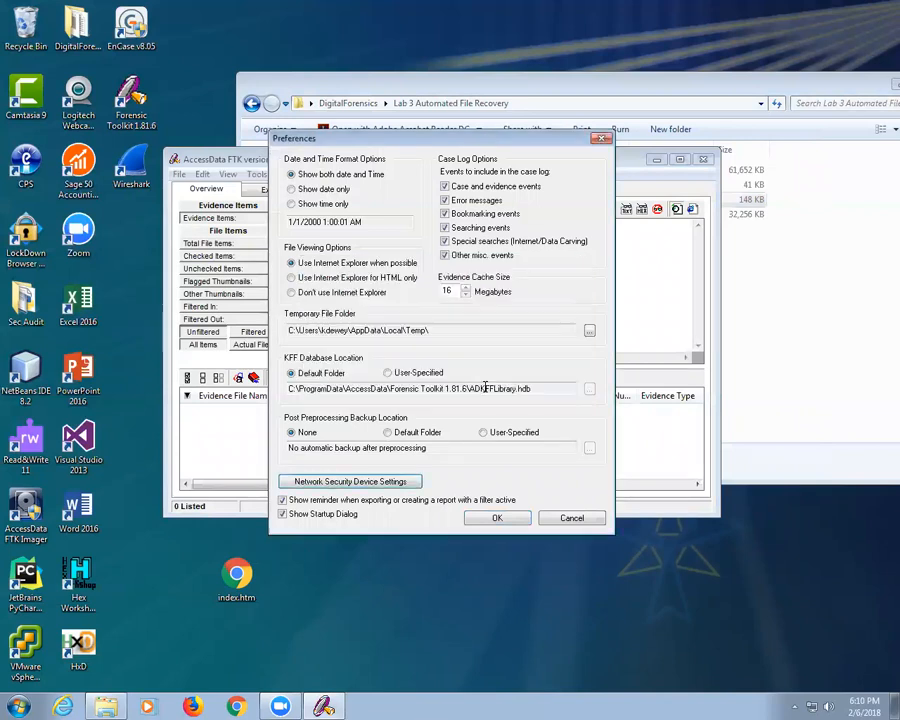
{"action": "left_click", "coordinate": [497, 518]}
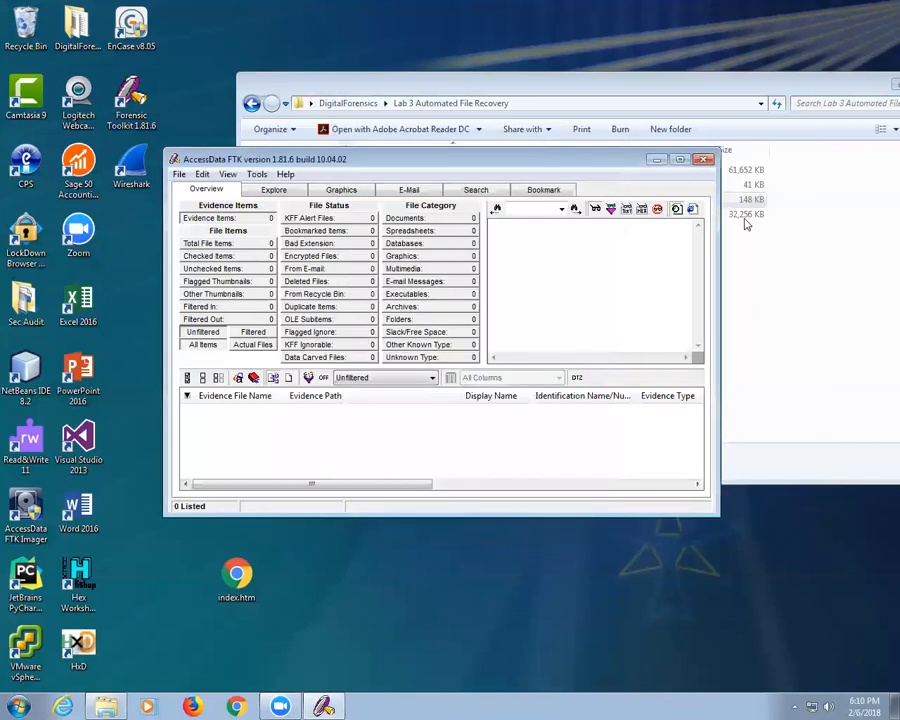
Step: Close and relaunch Forensic Toolkit 1.81.6 without KFF functionality, and dismiss the startup dialog
{"action": "left_click", "coordinate": [703, 161]}
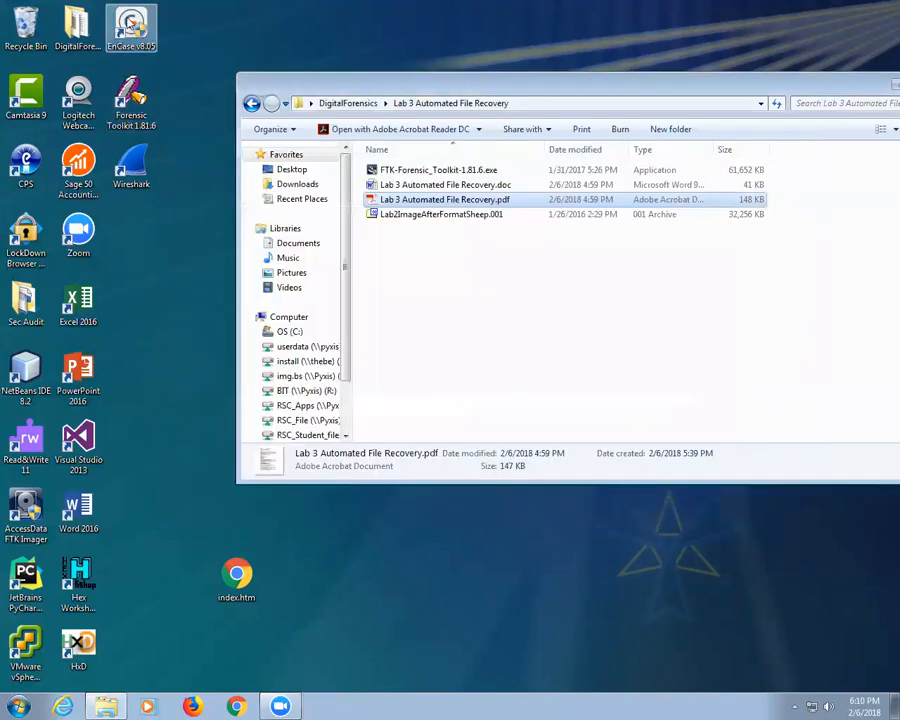
{"action": "double_click", "coordinate": [131, 23]}
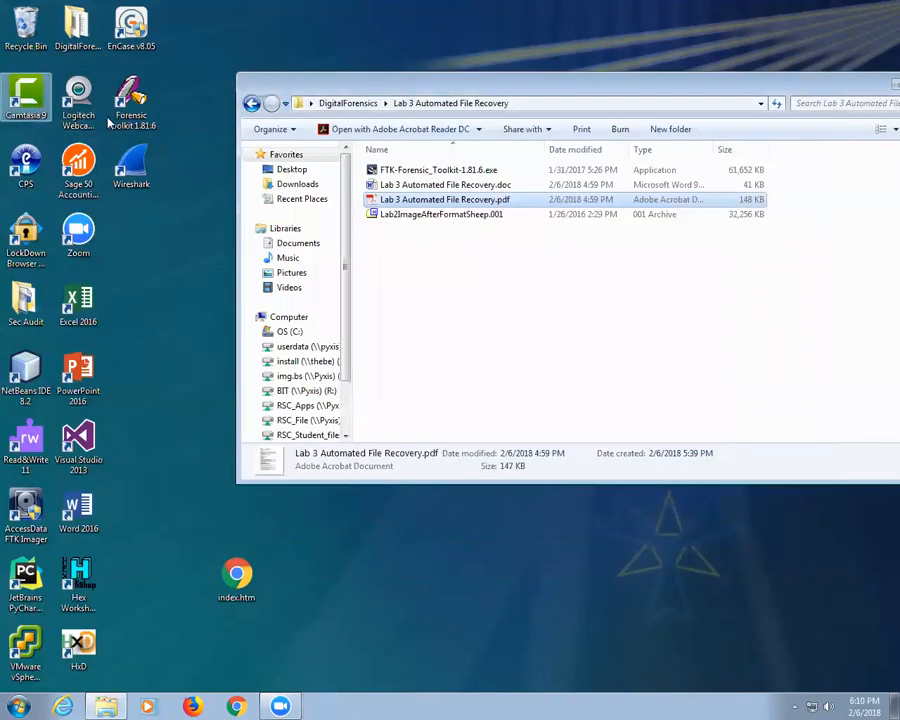
{"action": "double_click", "coordinate": [131, 100]}
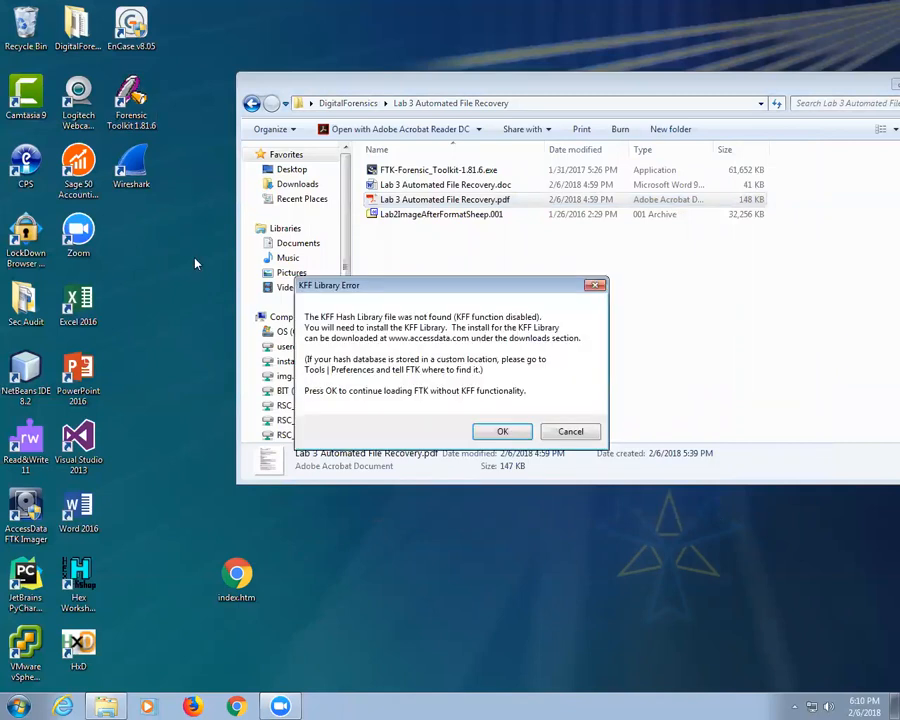
{"action": "left_click", "coordinate": [518, 434]}
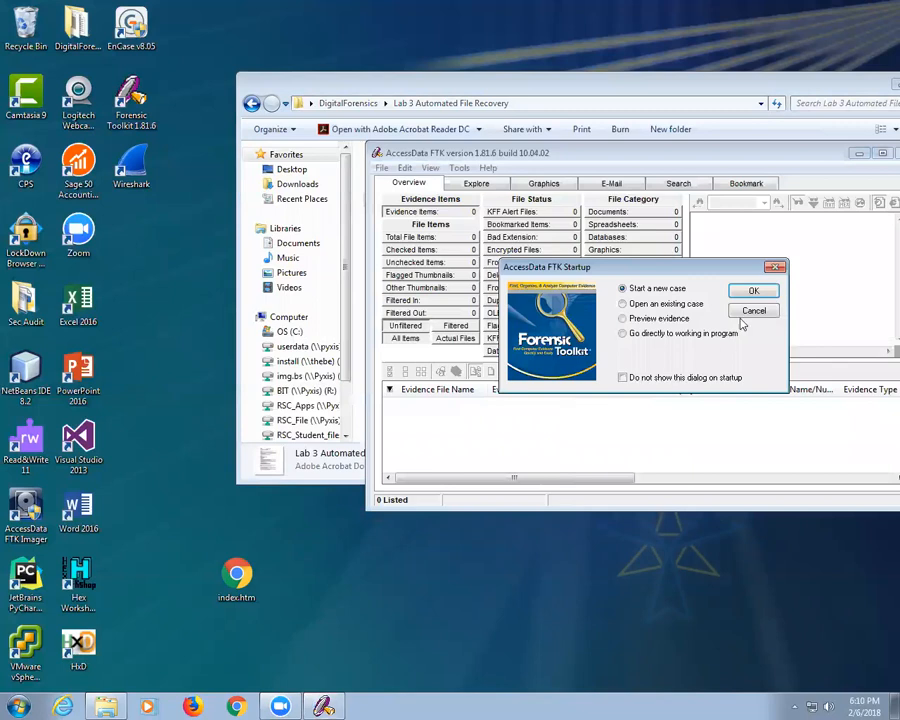
{"action": "left_click", "coordinate": [747, 311]}
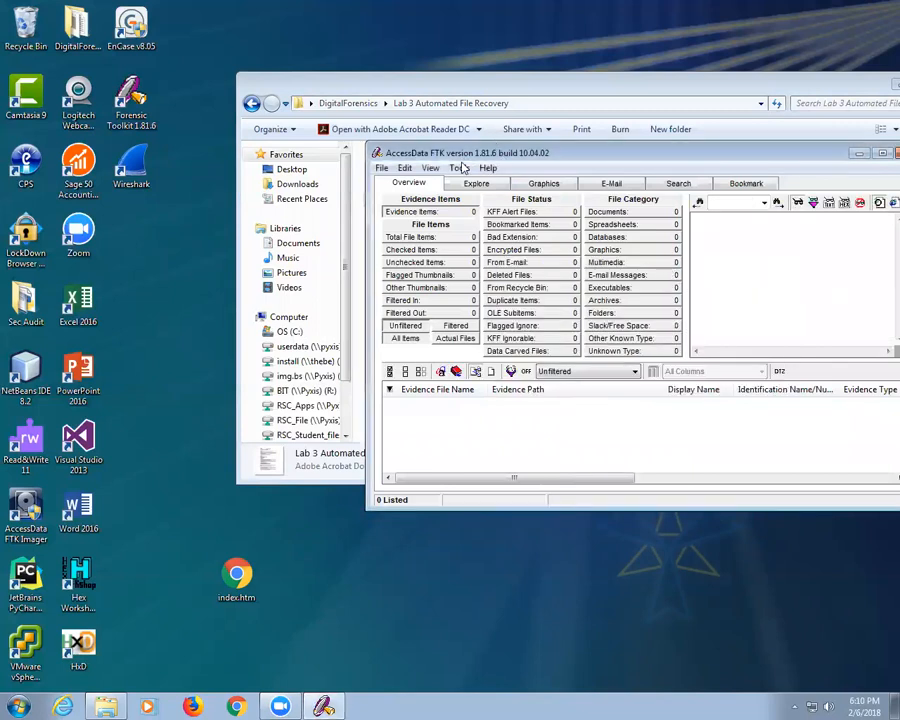
Step: Set the network security device IP address to 10.0.0.5 in FTK's preferences and save them
{"action": "left_click", "coordinate": [459, 168]}
{"action": "left_click", "coordinate": [498, 566]}
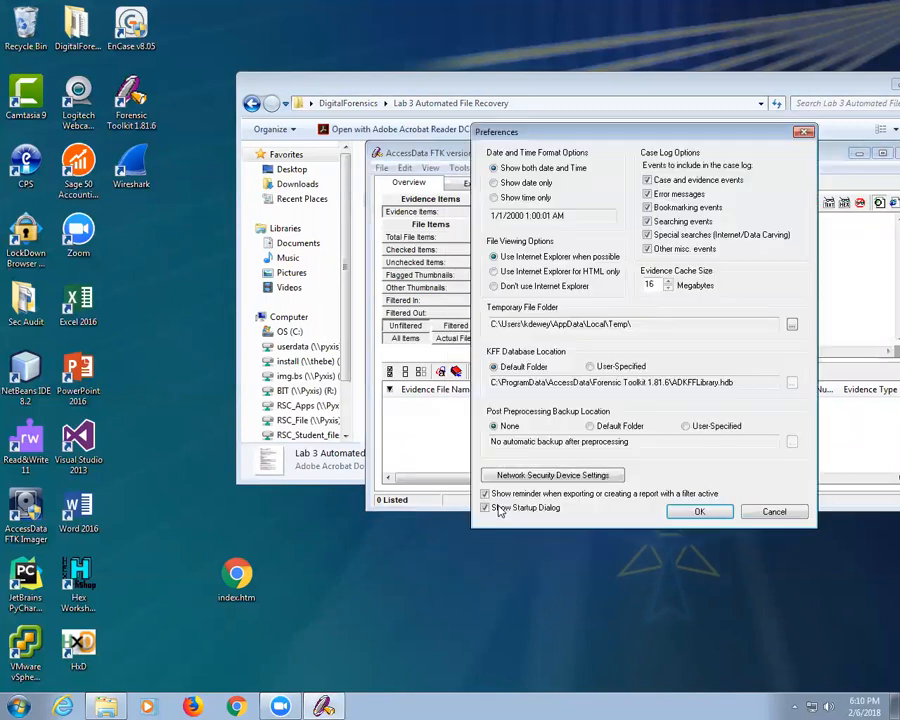
{"action": "left_click", "coordinate": [520, 474]}
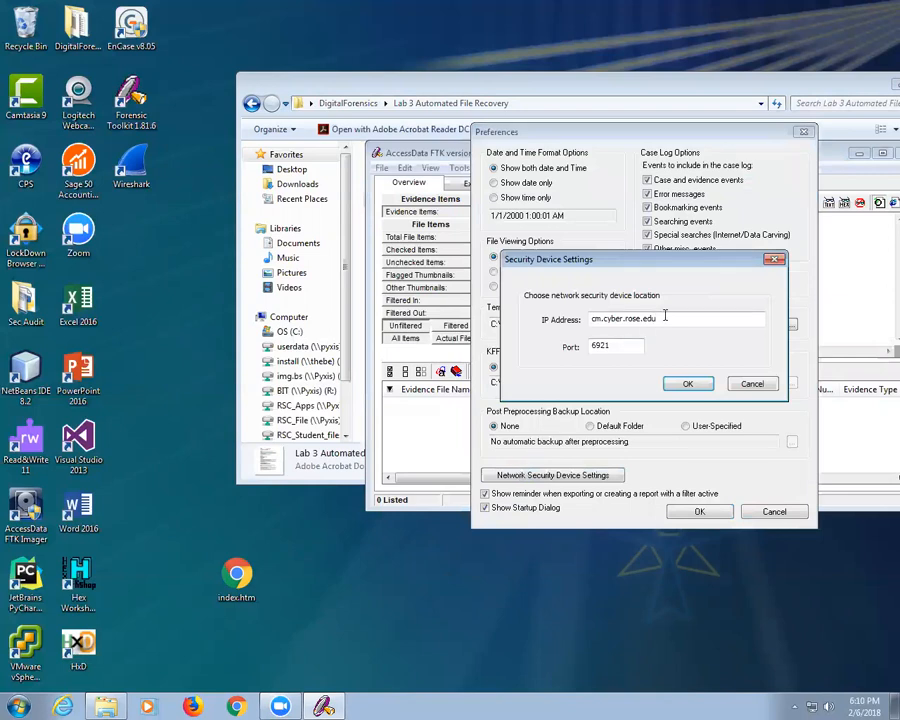
{"action": "left_click_drag", "start_coordinate": [670, 318], "coordinate": [422, 326]}
{"action": "type", "text": "10.0.0.5"}
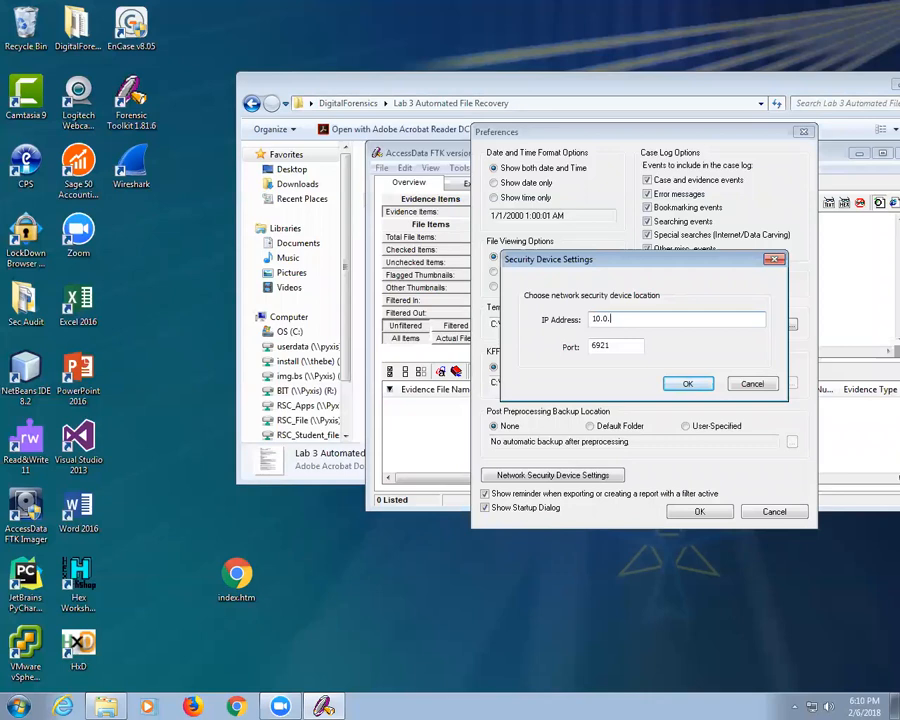
{"action": "left_click", "coordinate": [688, 383]}
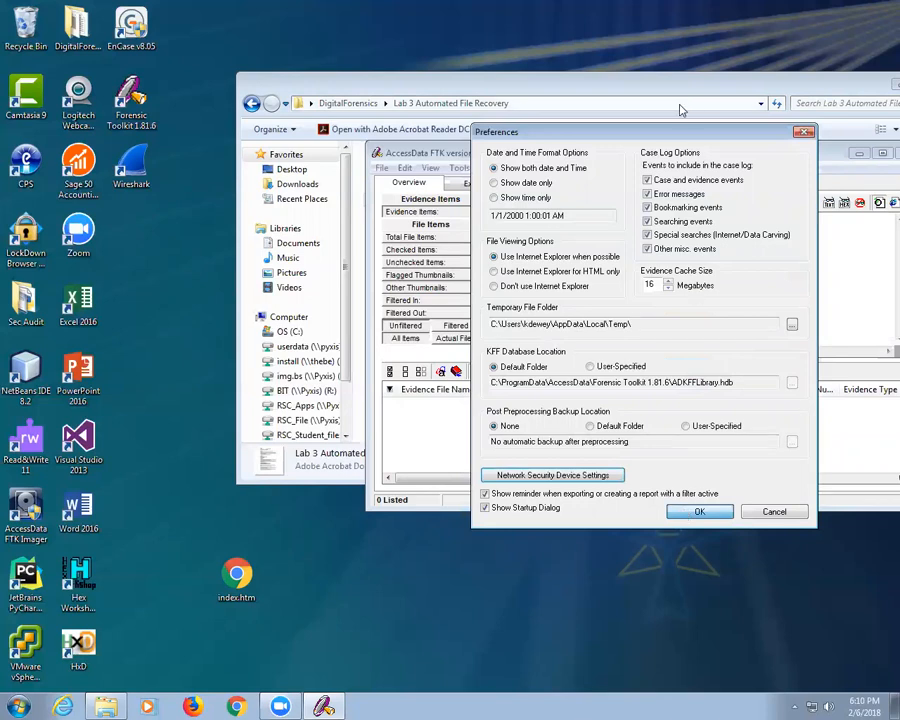
{"action": "left_click", "coordinate": [688, 512]}
Step: Restart Forensic Toolkit 1.81.6, continuing without KFF functionality, to test the new security device address
{"action": "left_click_drag", "start_coordinate": [813, 153], "coordinate": [738, 153]}
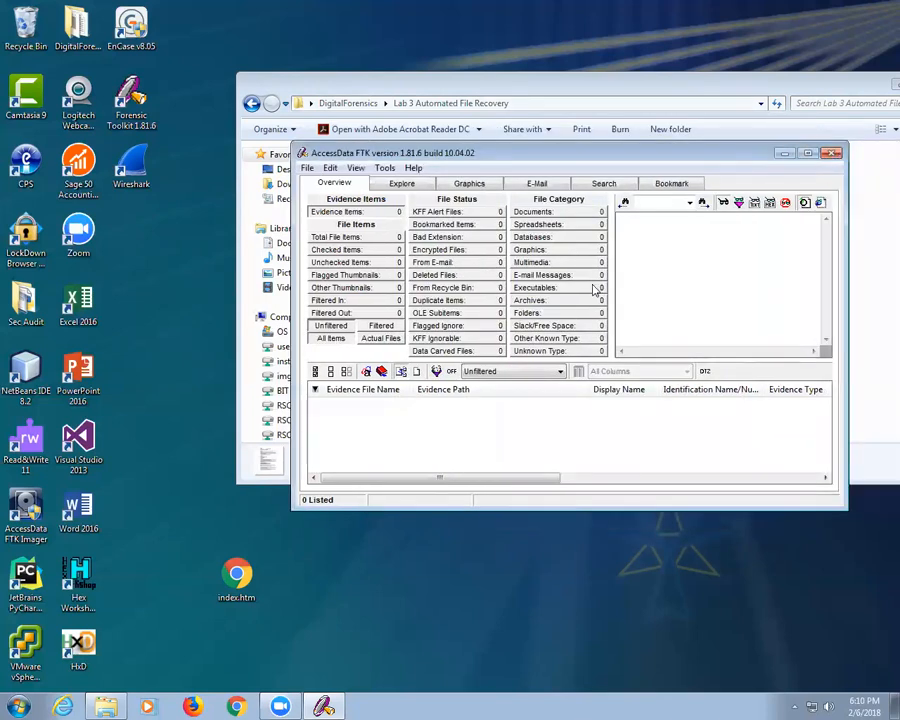
{"action": "left_click", "coordinate": [831, 153]}
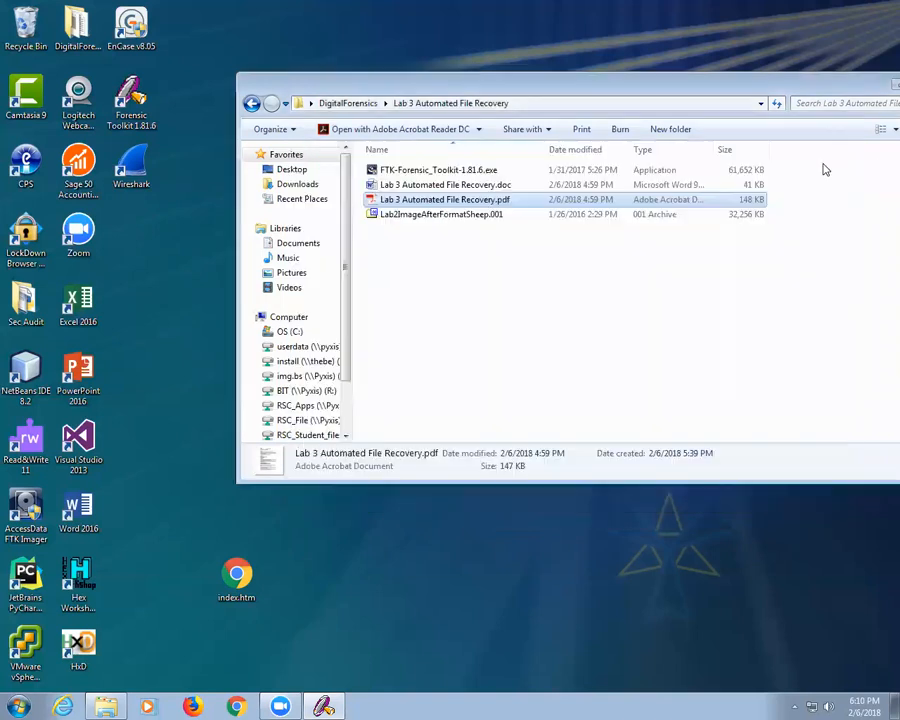
{"action": "left_click", "coordinate": [128, 106]}
{"action": "double_click", "coordinate": [128, 106]}
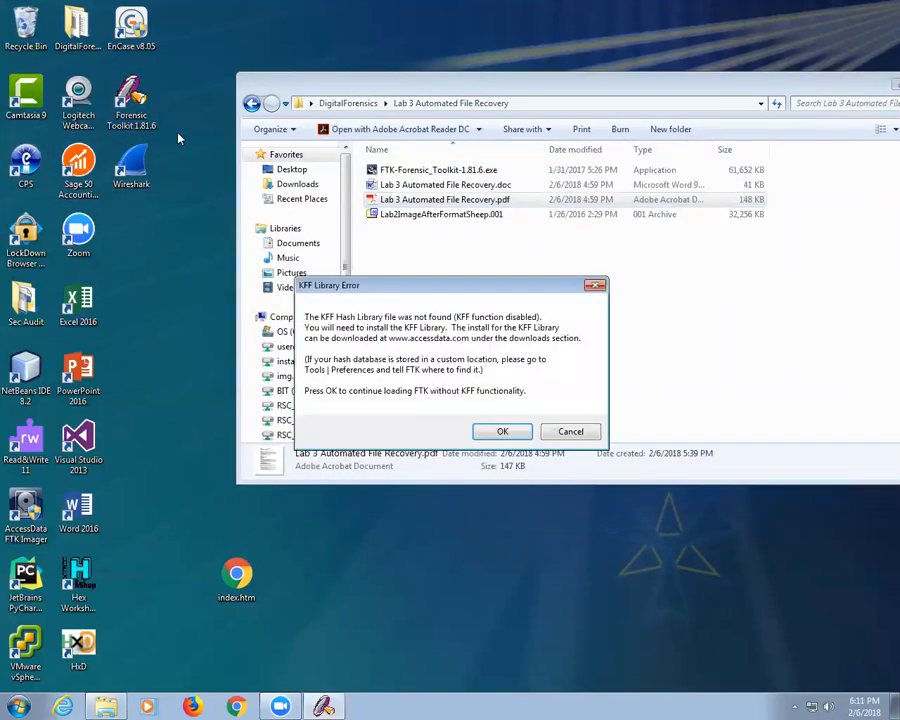
{"action": "left_click", "coordinate": [510, 433]}
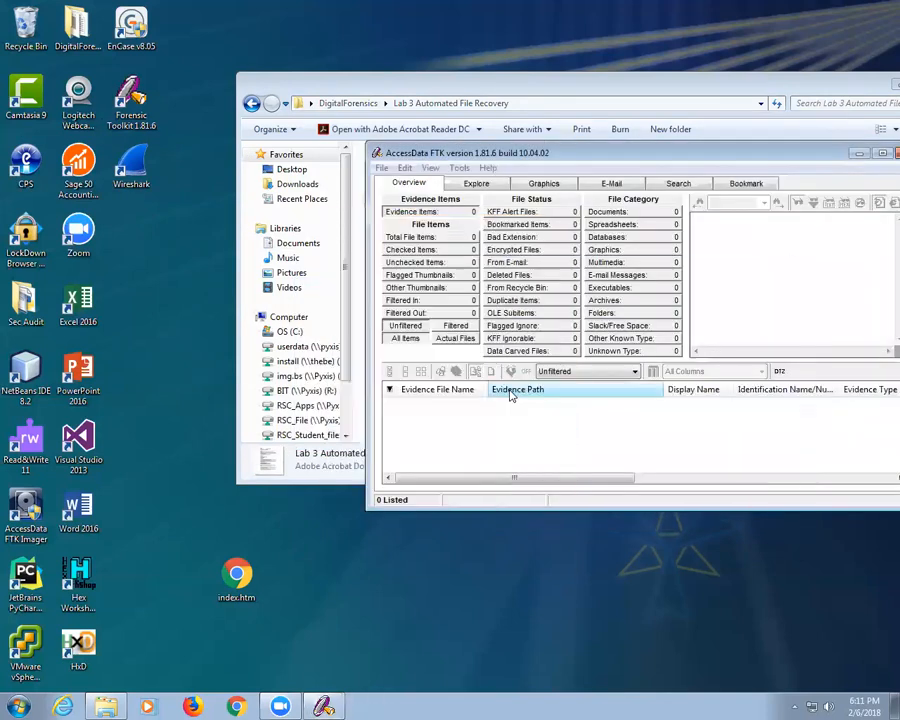
Step: Examine the network security device settings in the FTK preferences, leaving them without changes
{"action": "left_click", "coordinate": [748, 313]}
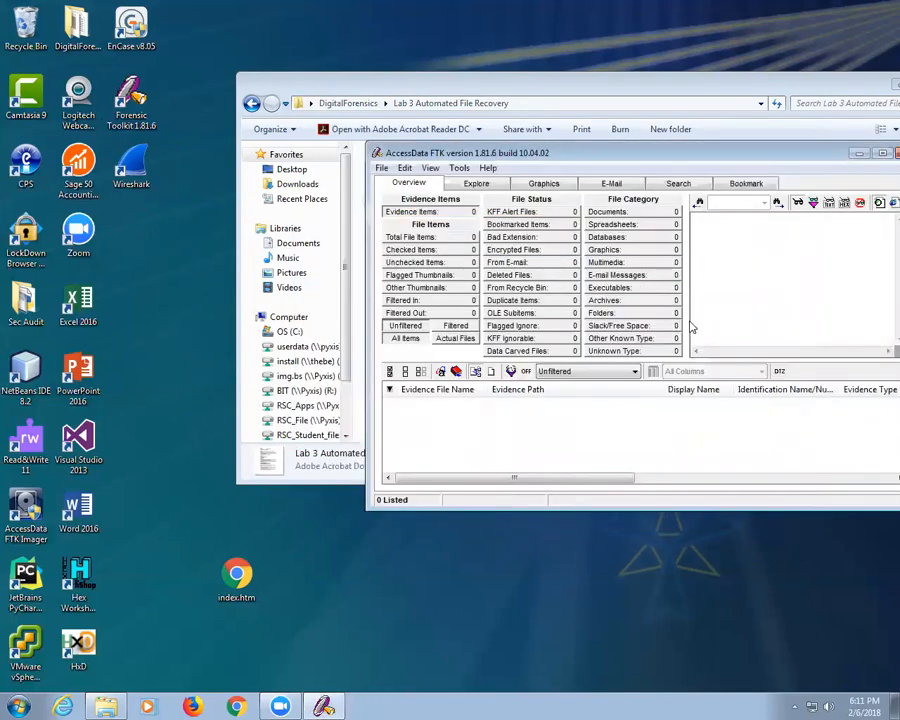
{"action": "left_click", "coordinate": [459, 168]}
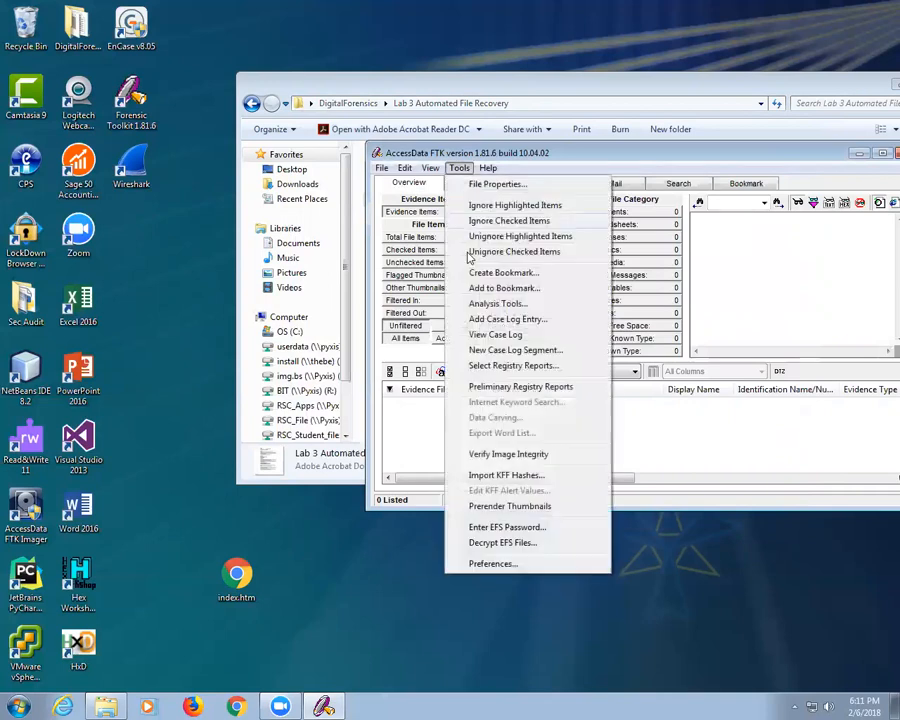
{"action": "left_click", "coordinate": [515, 561]}
{"action": "left_click", "coordinate": [543, 476]}
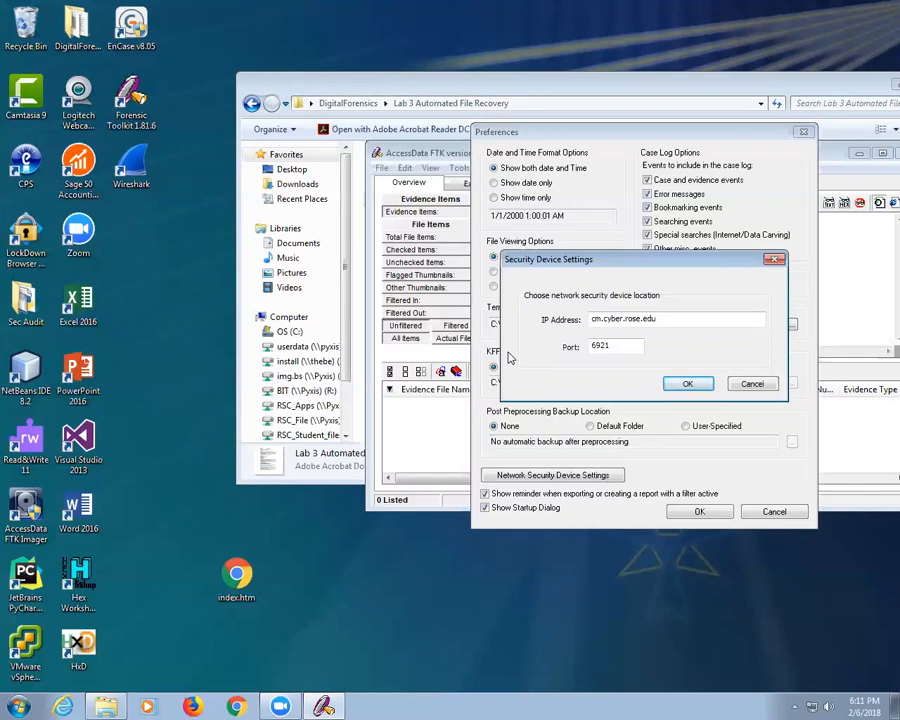
{"action": "left_click", "coordinate": [750, 384]}
{"action": "left_click", "coordinate": [787, 511]}
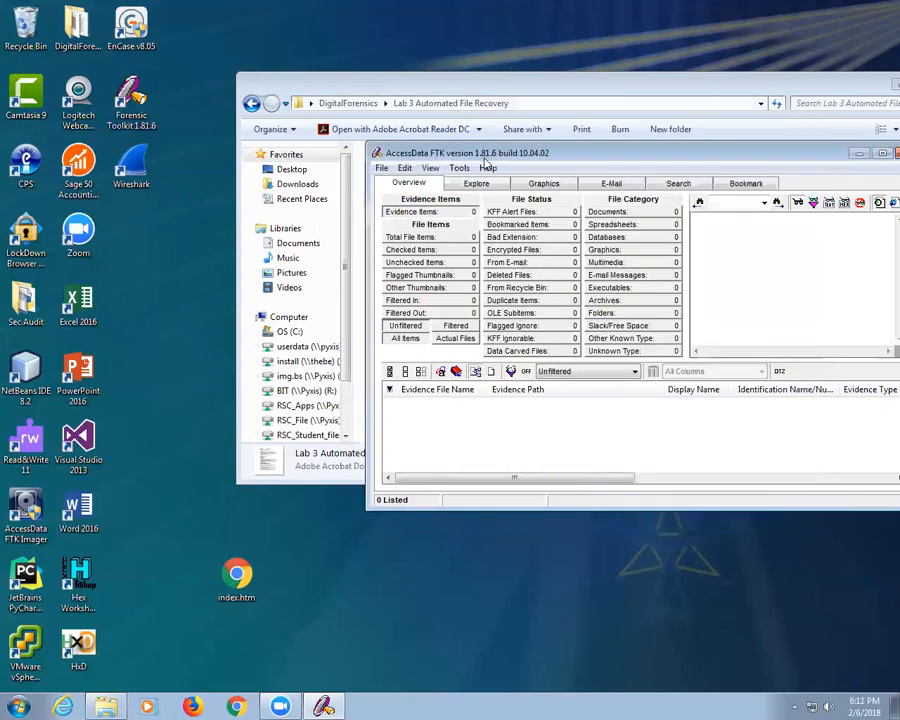
Step: Close FTK, launch EnCase v8.05, and reposition its window so the start page is fully readable
{"action": "left_click_drag", "start_coordinate": [601, 158], "coordinate": [423, 185]}
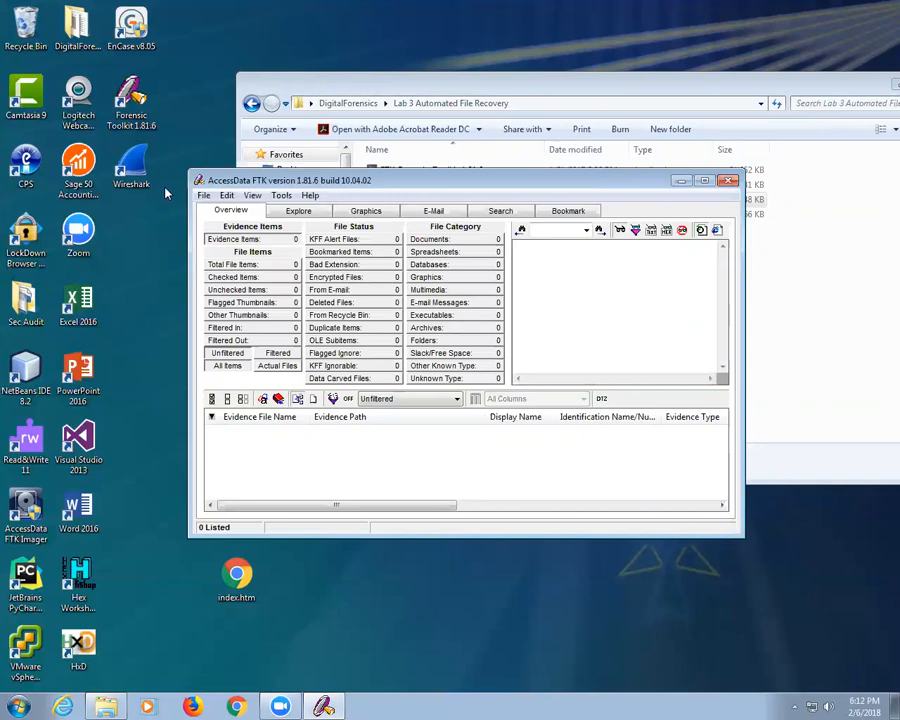
{"action": "left_click", "coordinate": [728, 180]}
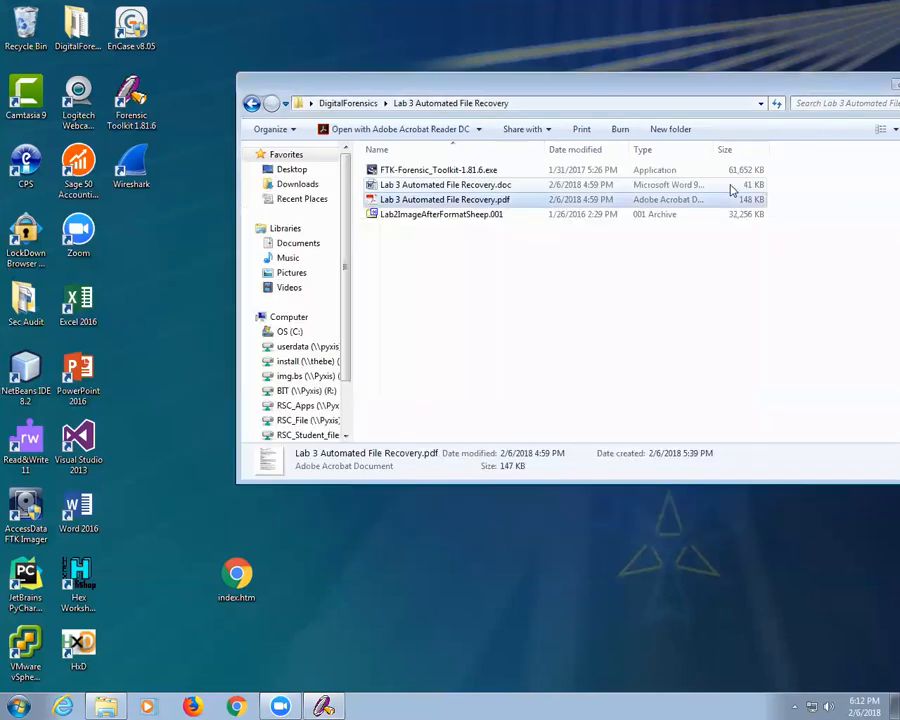
{"action": "double_click", "coordinate": [135, 30]}
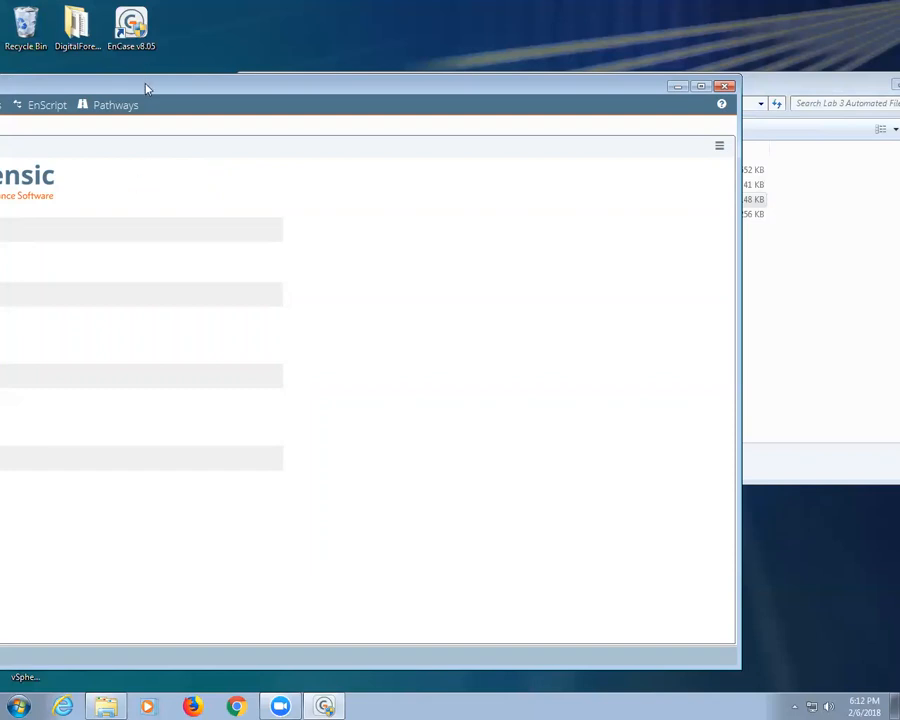
{"action": "left_click_drag", "start_coordinate": [146, 85], "coordinate": [332, 76]}
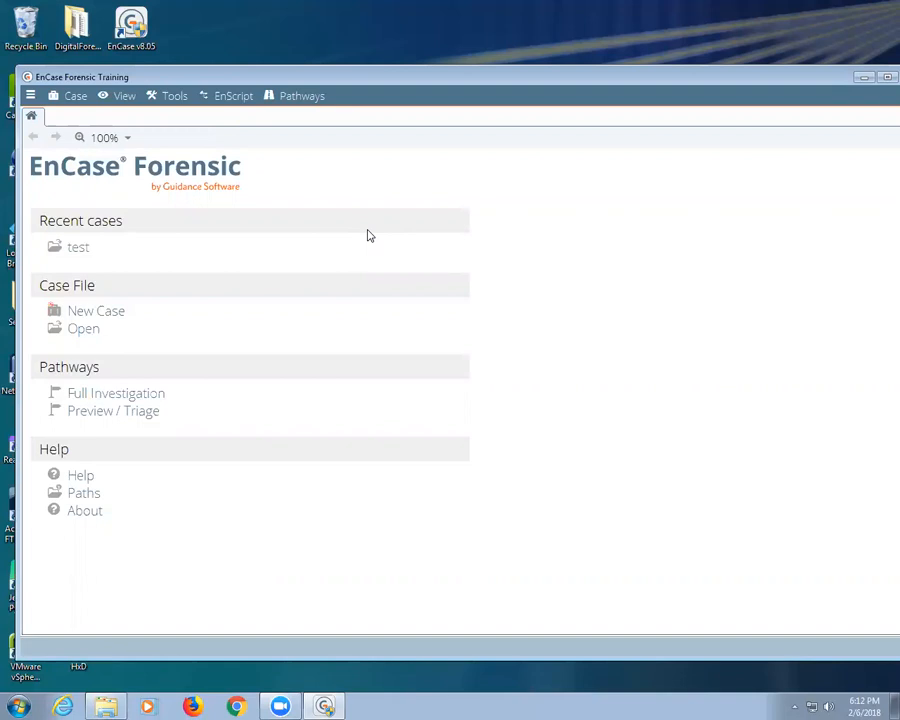
Step: Inspect the license files in the Encase Nas folder on drive C: in a separate file window
{"action": "left_click", "coordinate": [100, 705]}
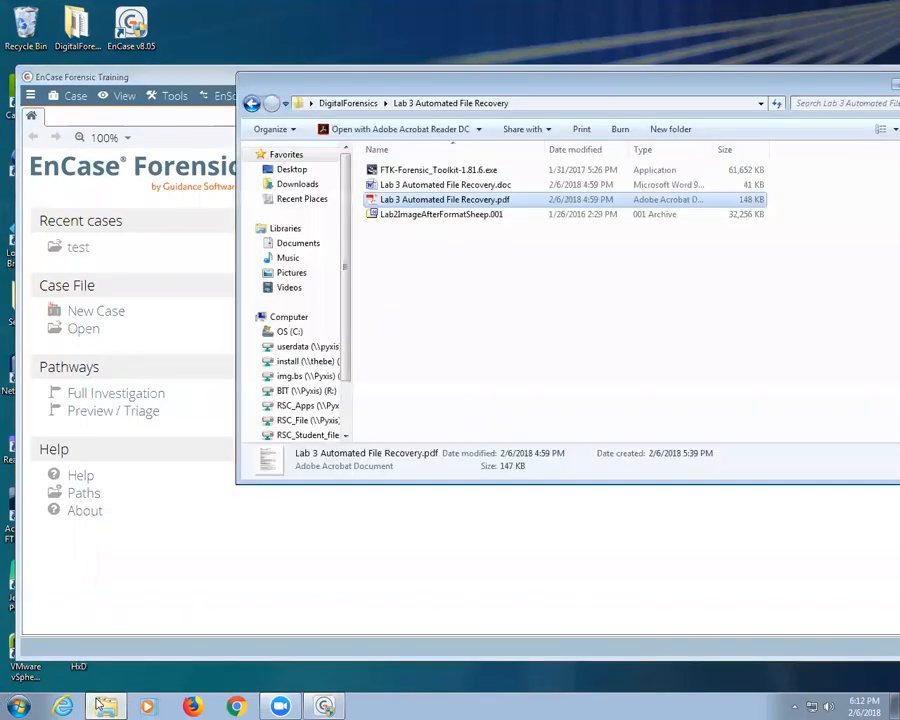
{"action": "right_click", "coordinate": [95, 704]}
{"action": "left_click", "coordinate": [103, 650]}
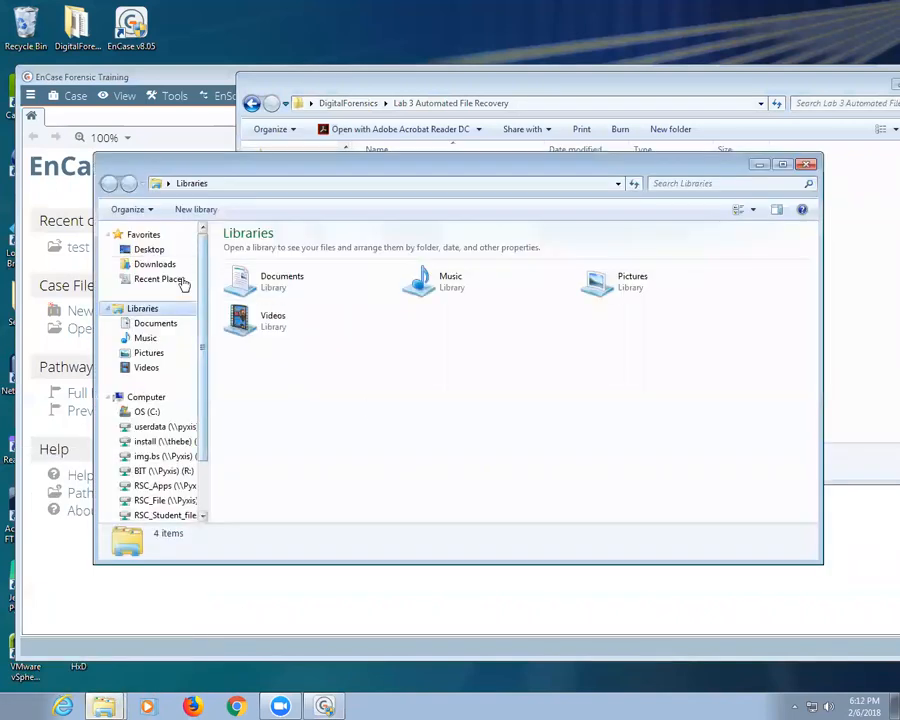
{"action": "left_click", "coordinate": [147, 415]}
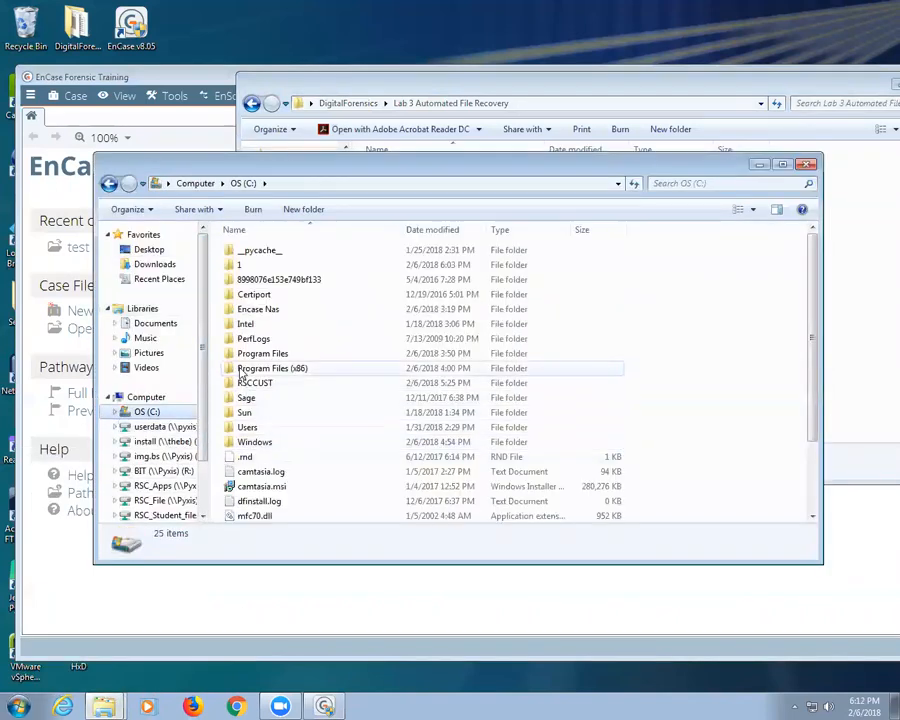
{"action": "double_click", "coordinate": [256, 311]}
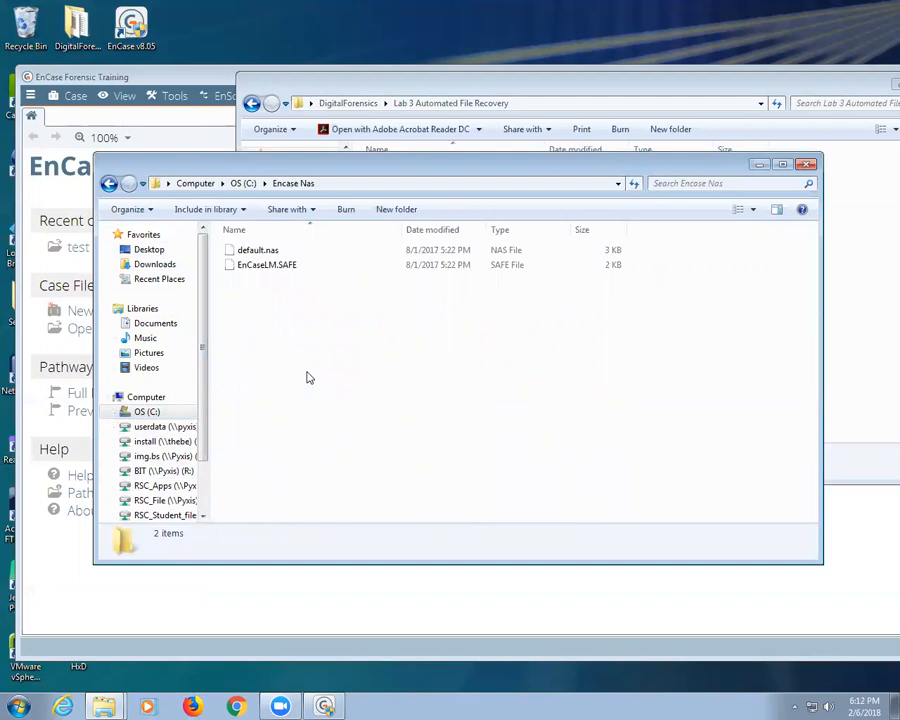
{"action": "left_click", "coordinate": [797, 167]}
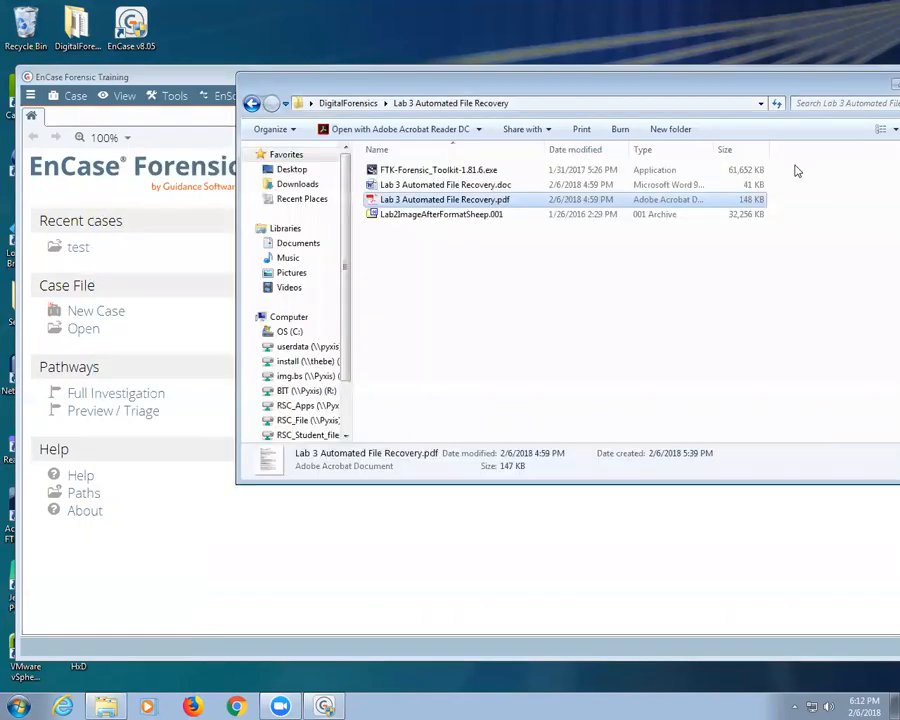
Step: Review the License Manager options in EnCase, including the .nas key path and the license manager address, without saving changes
{"action": "left_click", "coordinate": [176, 95]}
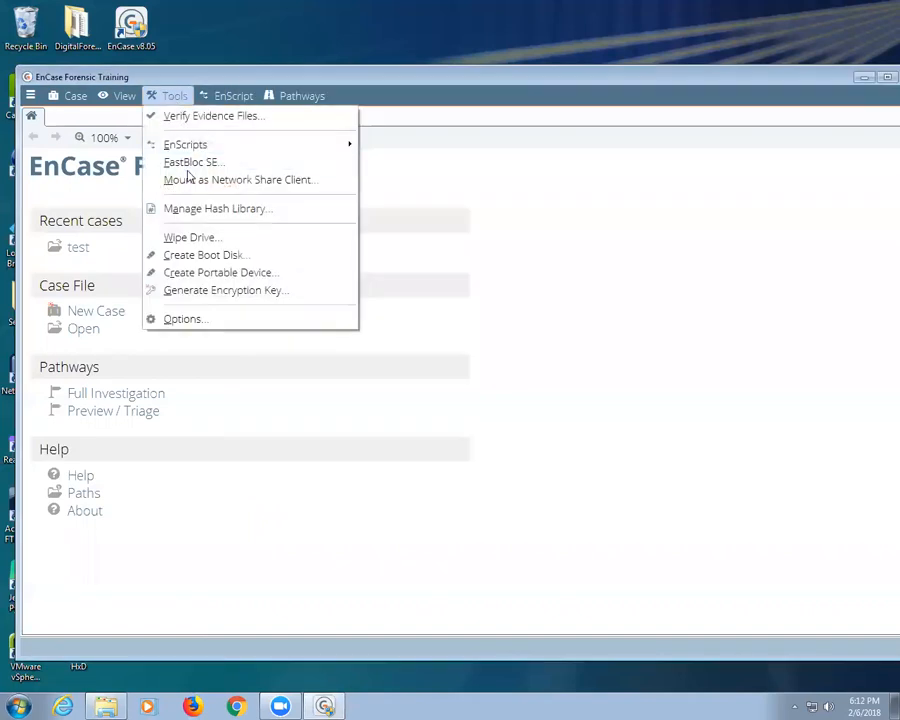
{"action": "left_click", "coordinate": [188, 318]}
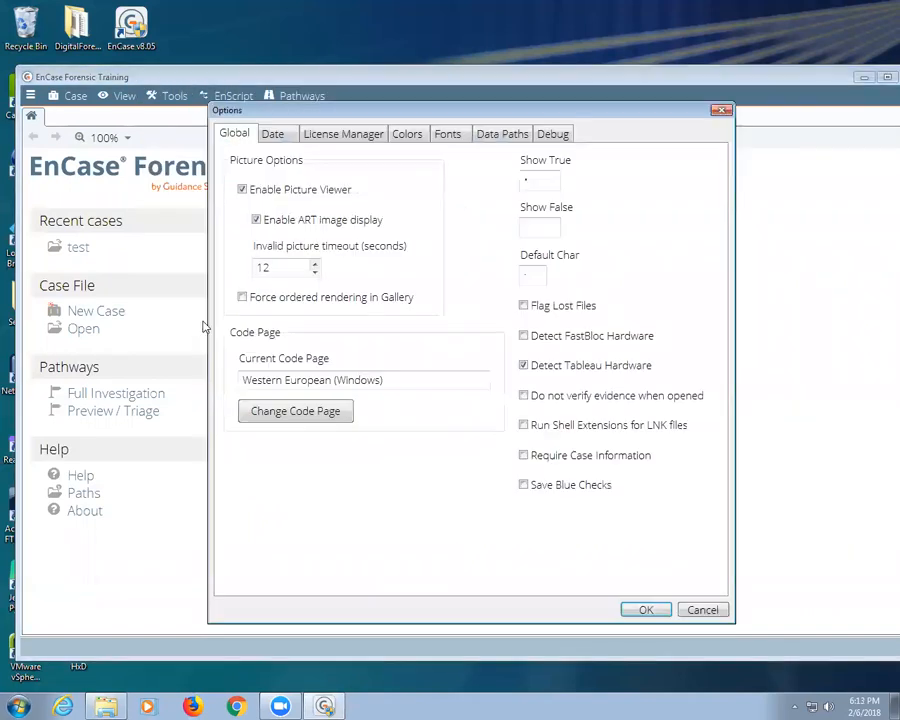
{"action": "left_click", "coordinate": [343, 134]}
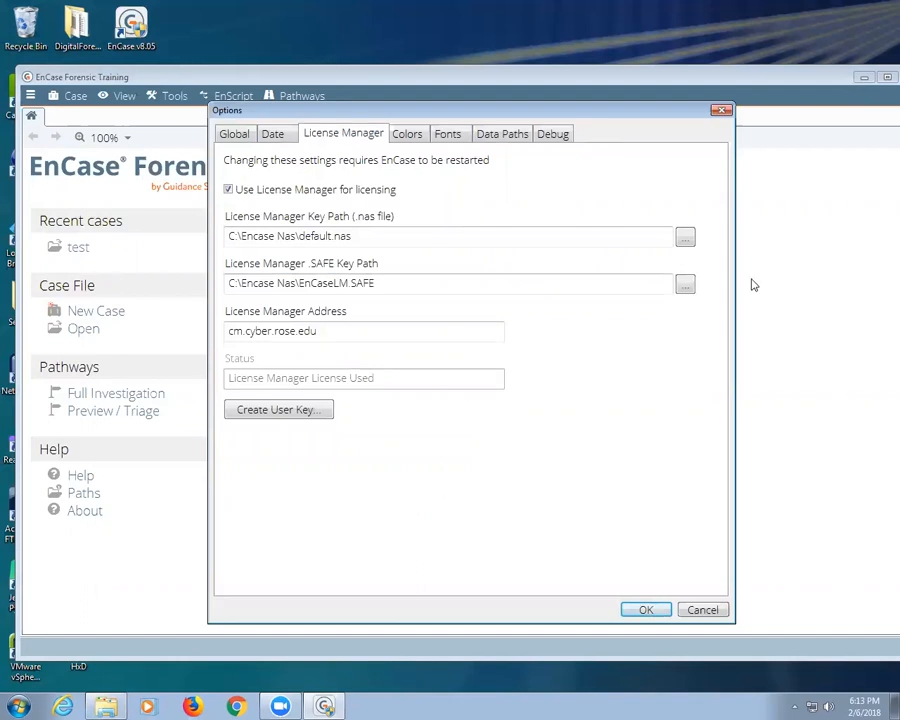
{"action": "left_click", "coordinate": [685, 237]}
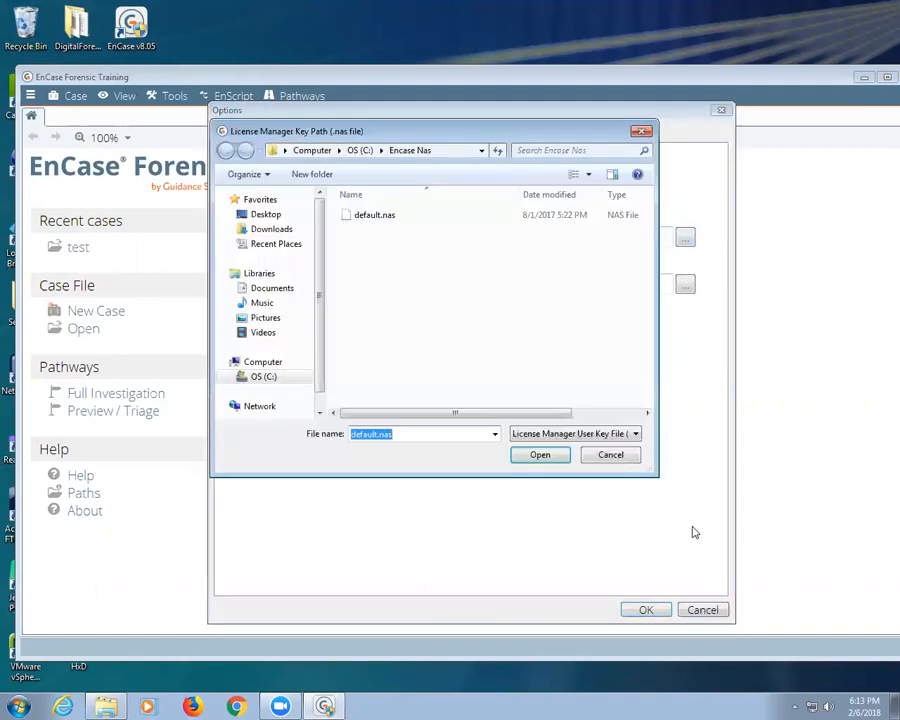
{"action": "left_click", "coordinate": [622, 456]}
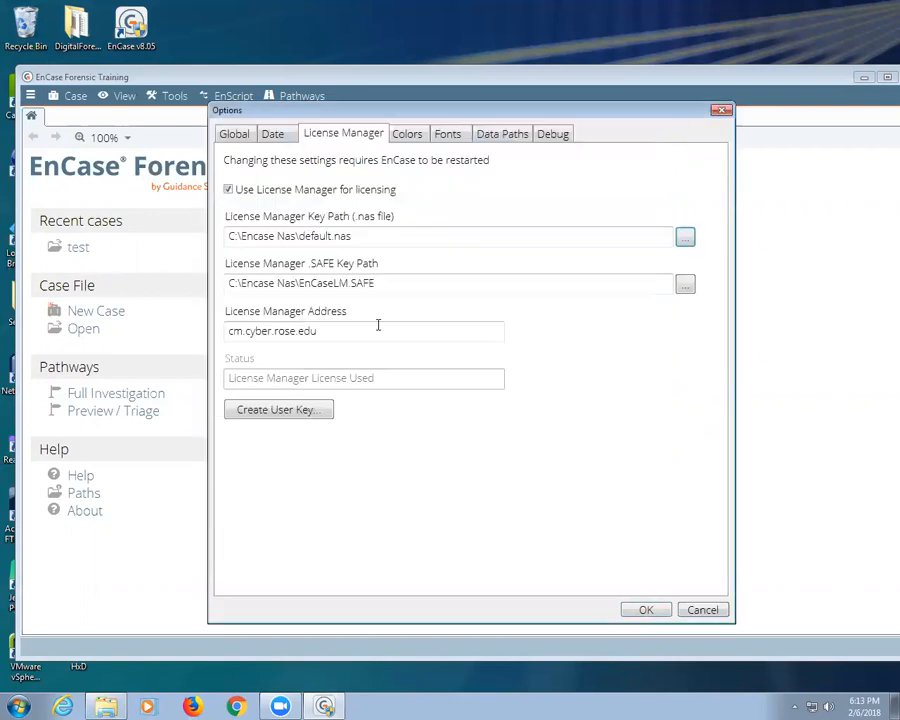
{"action": "double_click", "coordinate": [315, 330]}
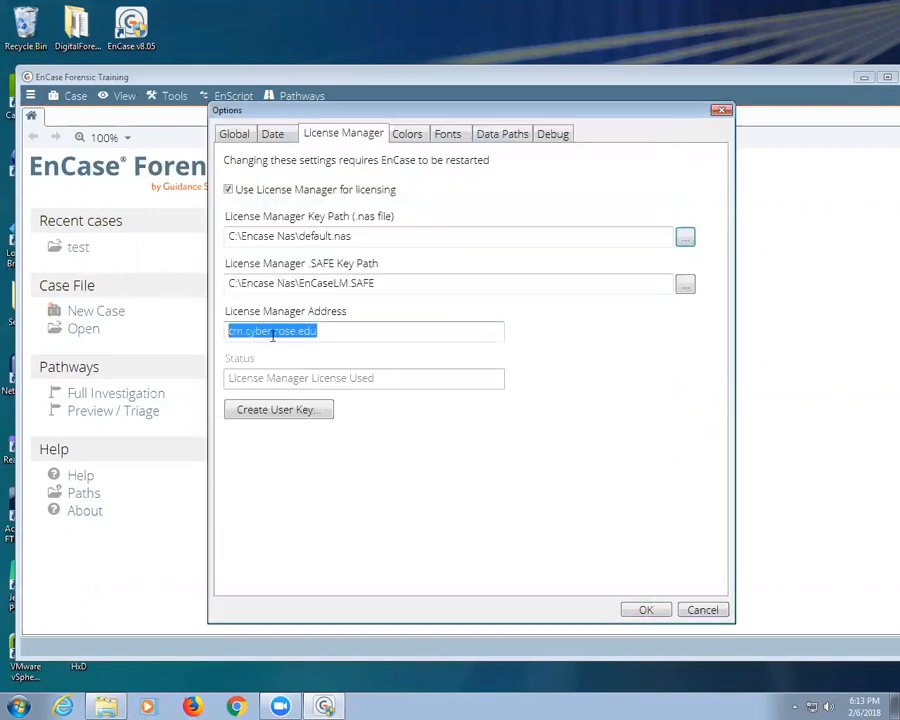
{"action": "left_click", "coordinate": [468, 333]}
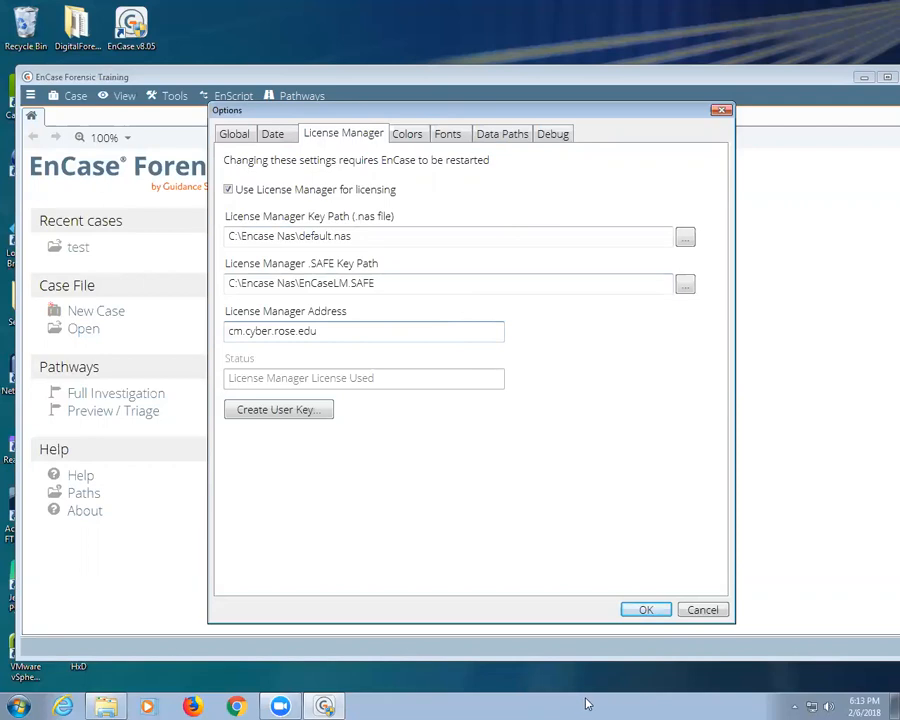
{"action": "left_click", "coordinate": [712, 609]}
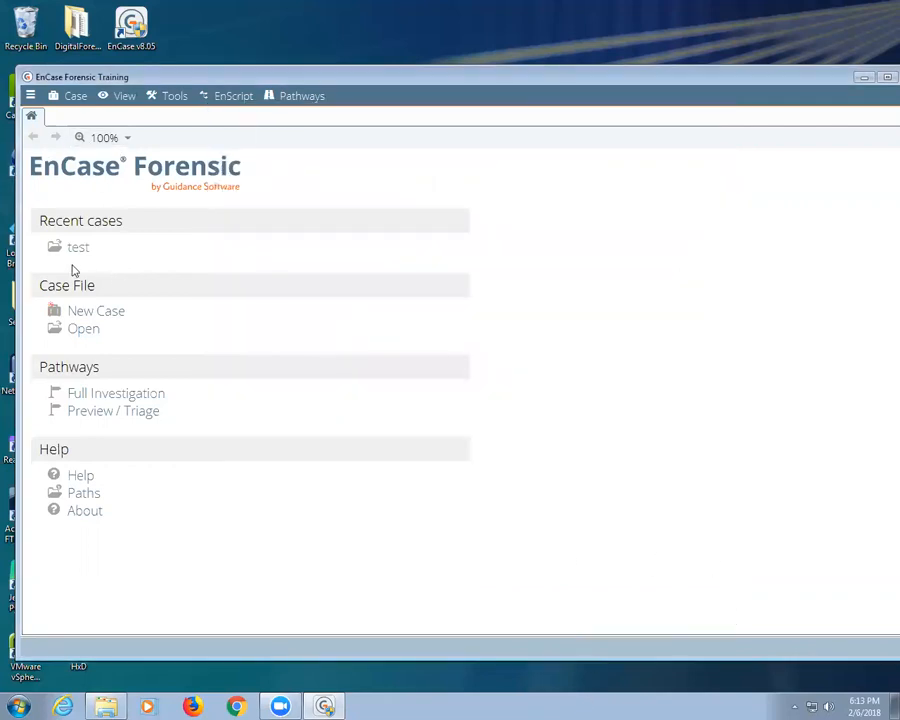
Step: Create a new case named "case", allowing the backup location on the same drive as the case folder and primary evidence cache
{"action": "left_click", "coordinate": [110, 311]}
{"action": "left_click", "coordinate": [451, 150]}
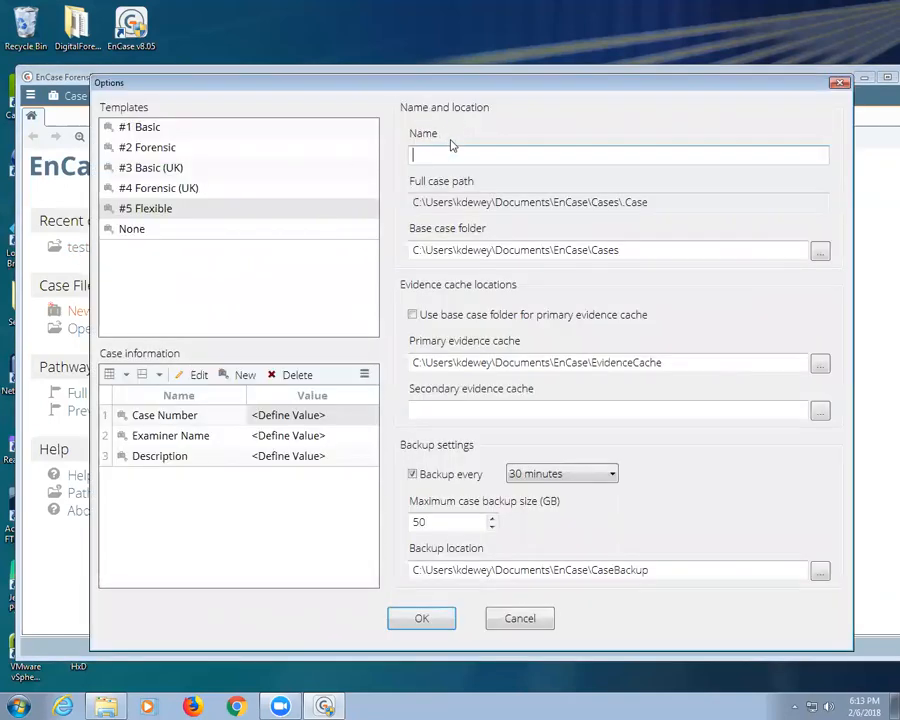
{"action": "type", "text": "case"}
{"action": "key", "text": "Return"}
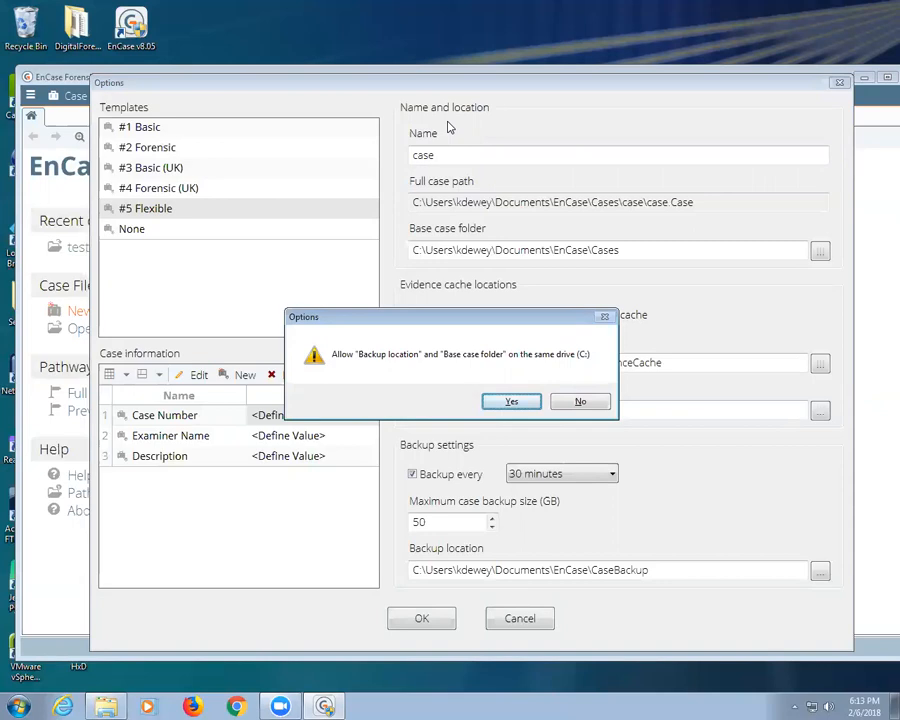
{"action": "key", "text": "Return"}
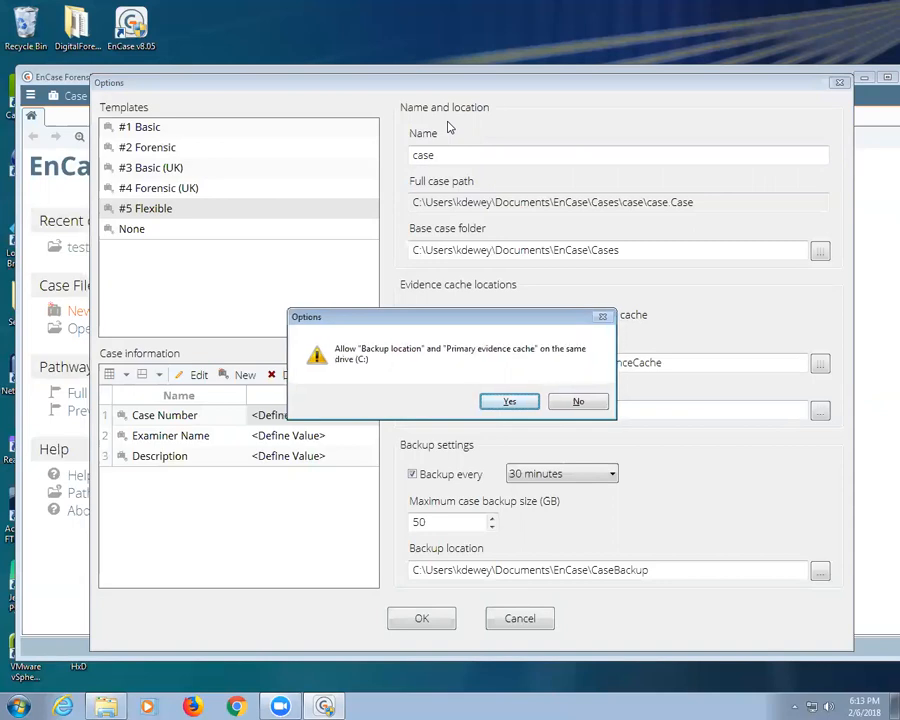
{"action": "key", "text": "Return"}
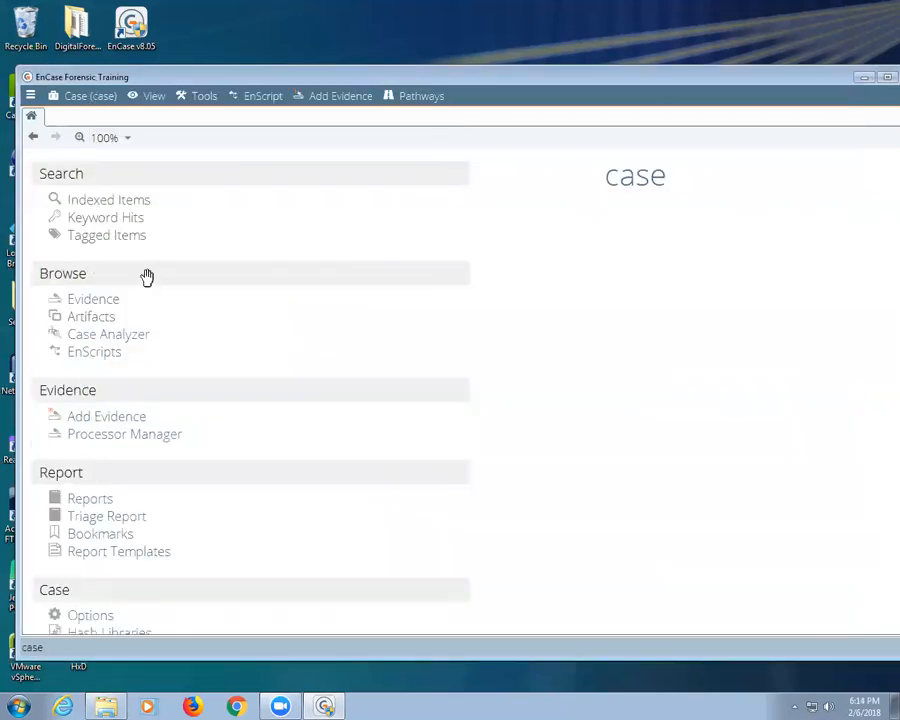
Step: Add Lab2ImageAfterFormatTrains.001 from the Lab 2 Manual File Recovery folder to the case as a raw disk image
{"action": "left_click", "coordinate": [313, 100]}
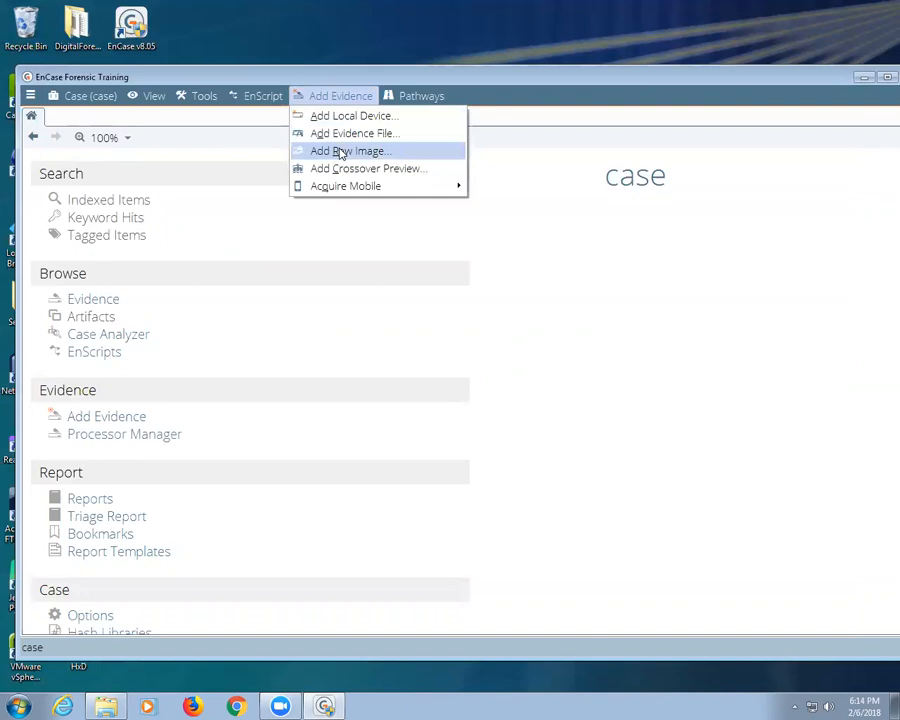
{"action": "left_click", "coordinate": [341, 151]}
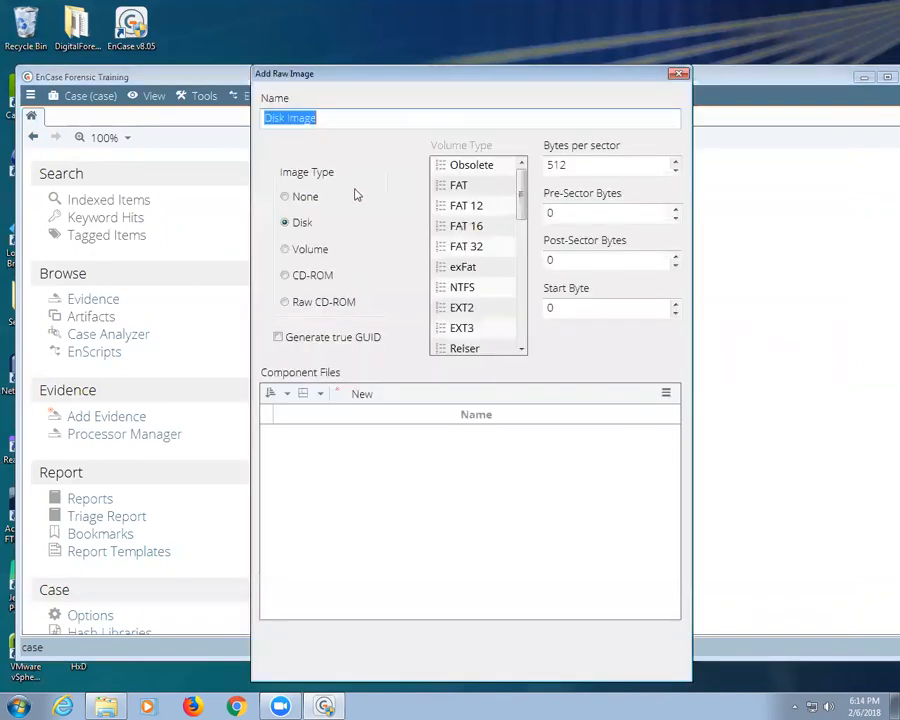
{"action": "left_click", "coordinate": [361, 393]}
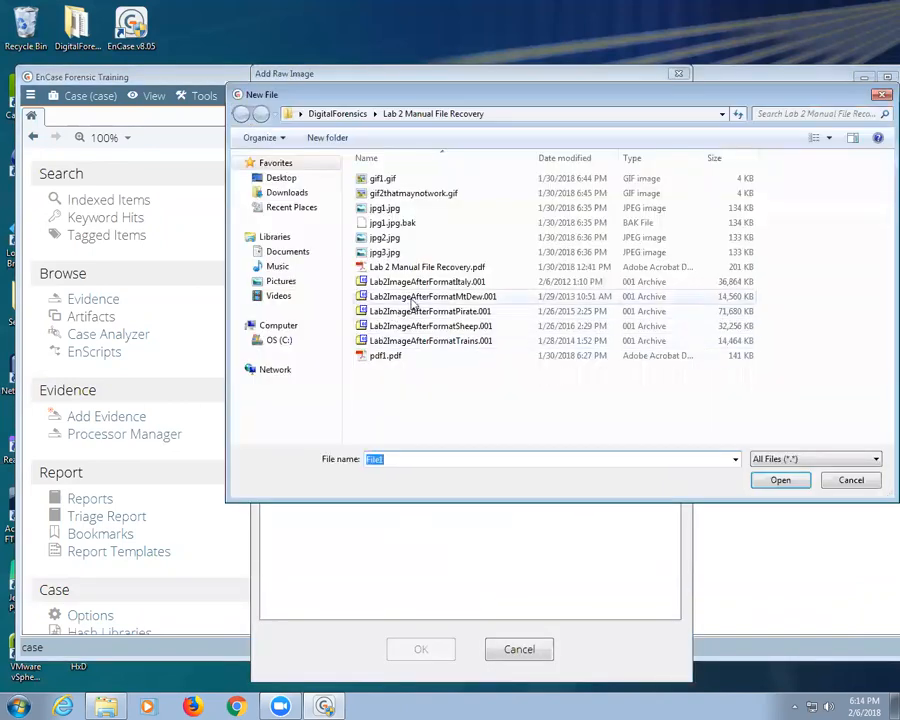
{"action": "left_click", "coordinate": [459, 327]}
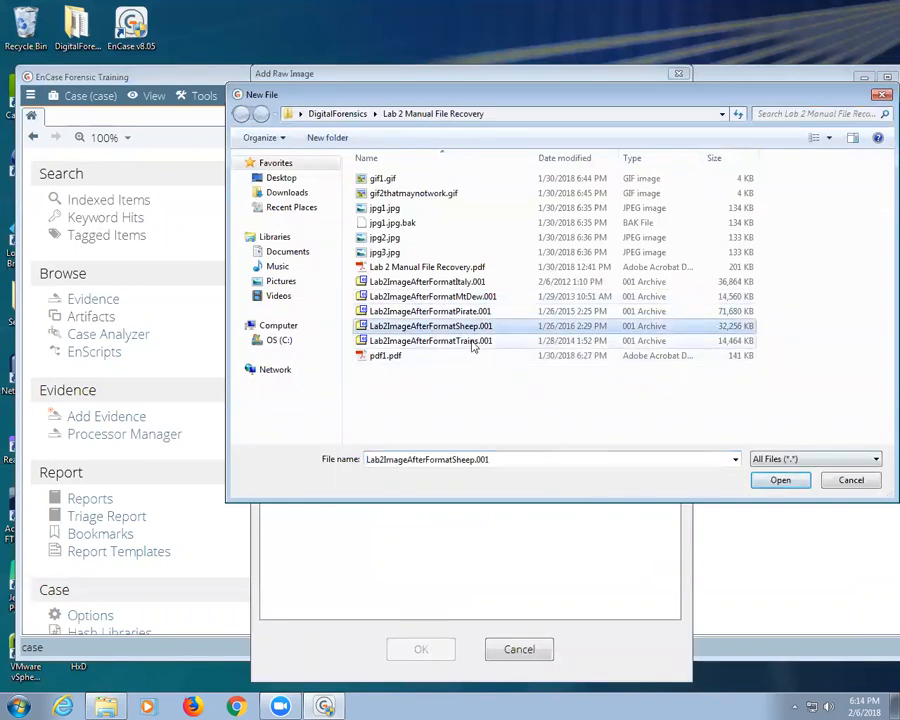
{"action": "left_click", "coordinate": [473, 342]}
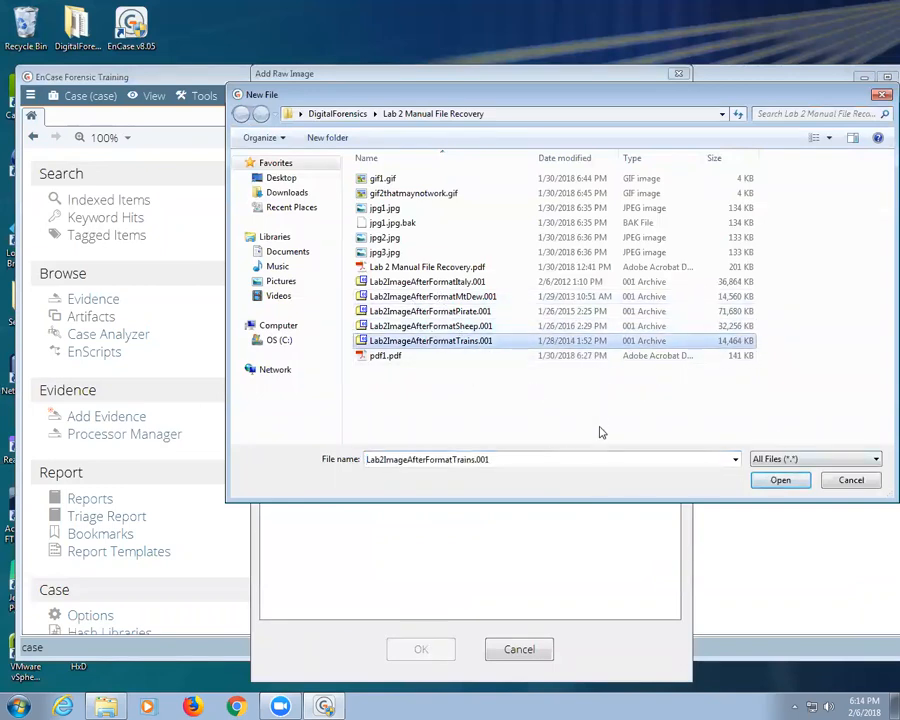
{"action": "left_click", "coordinate": [780, 481]}
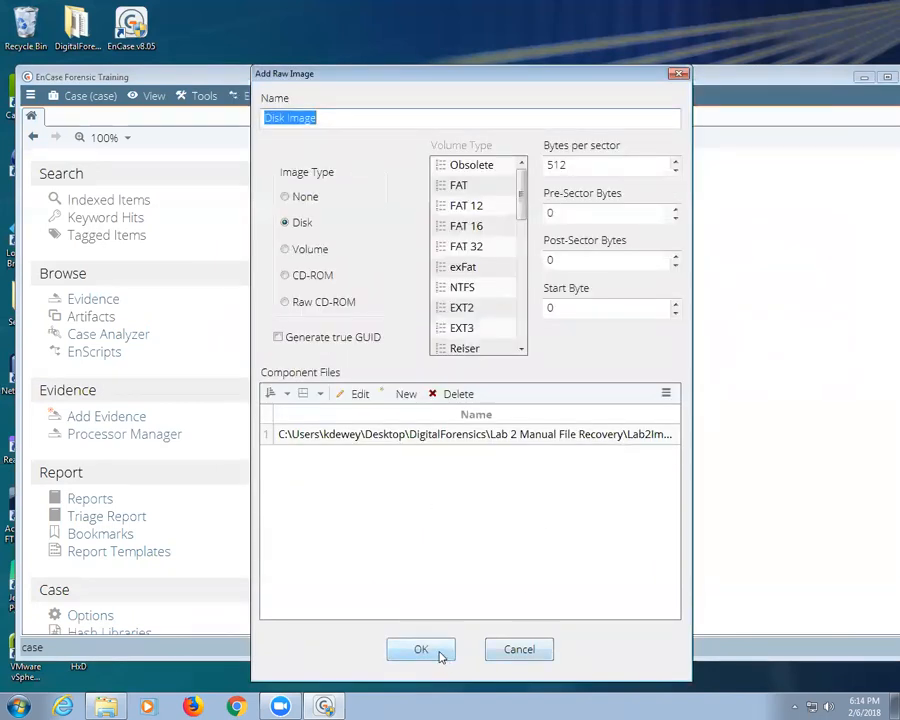
{"action": "left_click", "coordinate": [421, 650]}
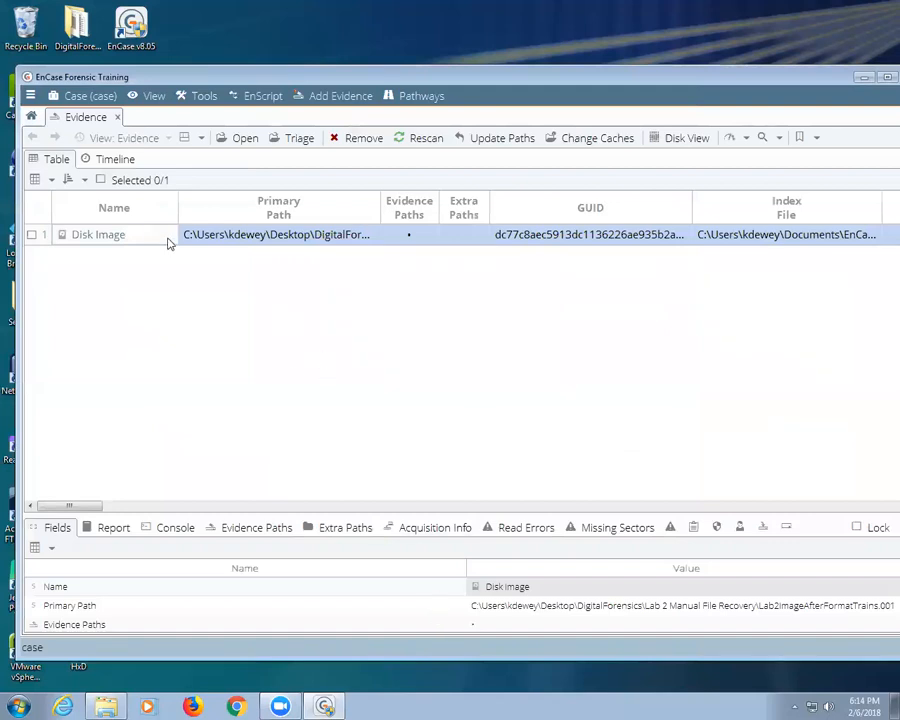
Step: Open the processing options for the disk image and expand the list of processing modules
{"action": "right_click", "coordinate": [222, 238]}
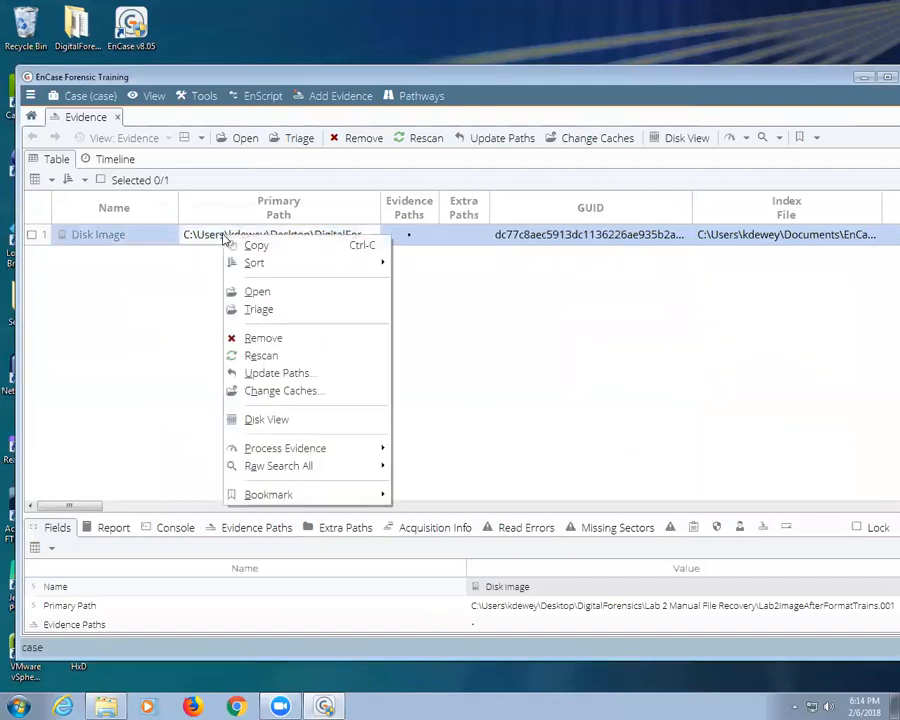
{"action": "mouse_move", "coordinate": [342, 456]}
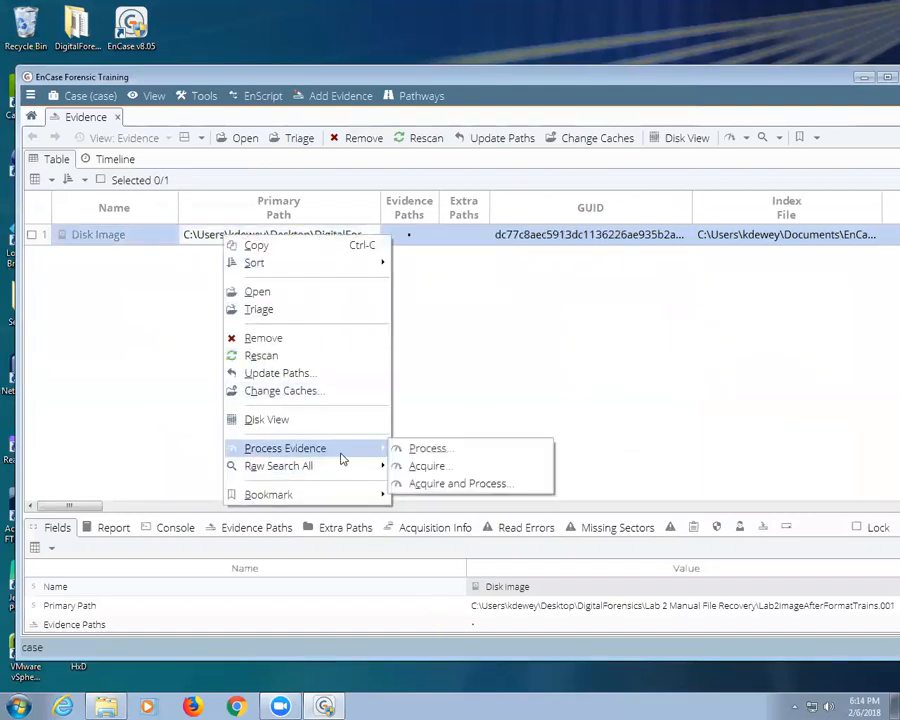
{"action": "left_click", "coordinate": [426, 449]}
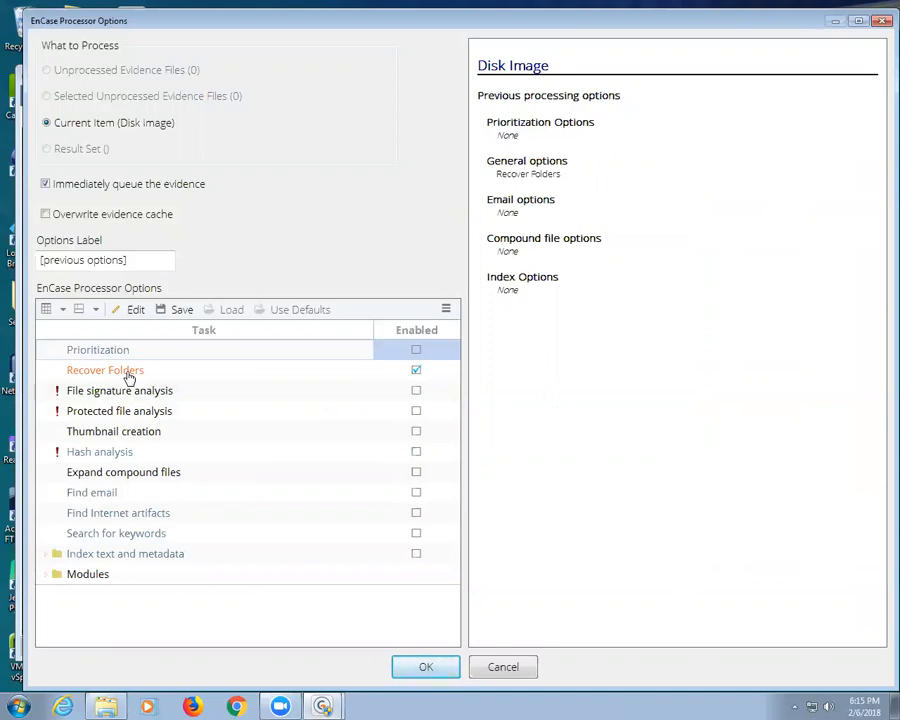
{"action": "left_click", "coordinate": [85, 577]}
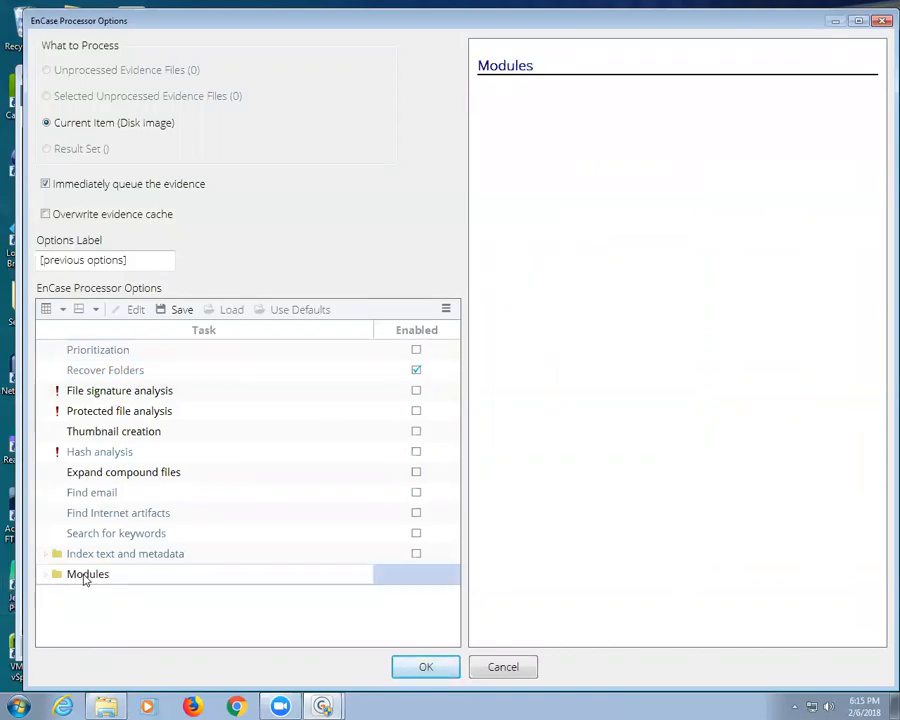
{"action": "left_click", "coordinate": [45, 577]}
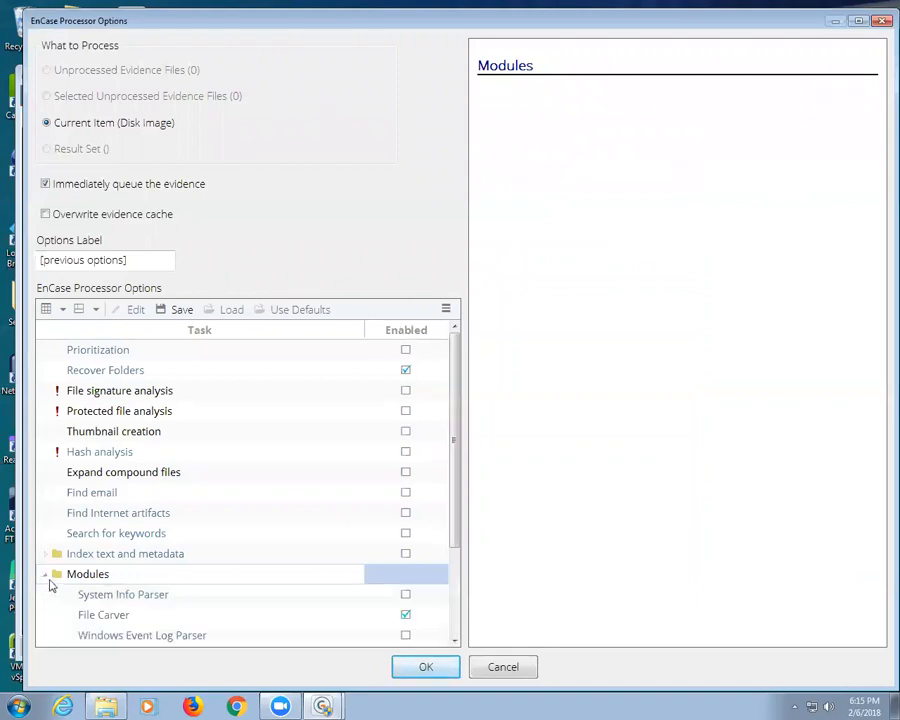
{"action": "scroll", "coordinate": [360, 549], "scroll_direction": "down", "scroll_amount": 3}
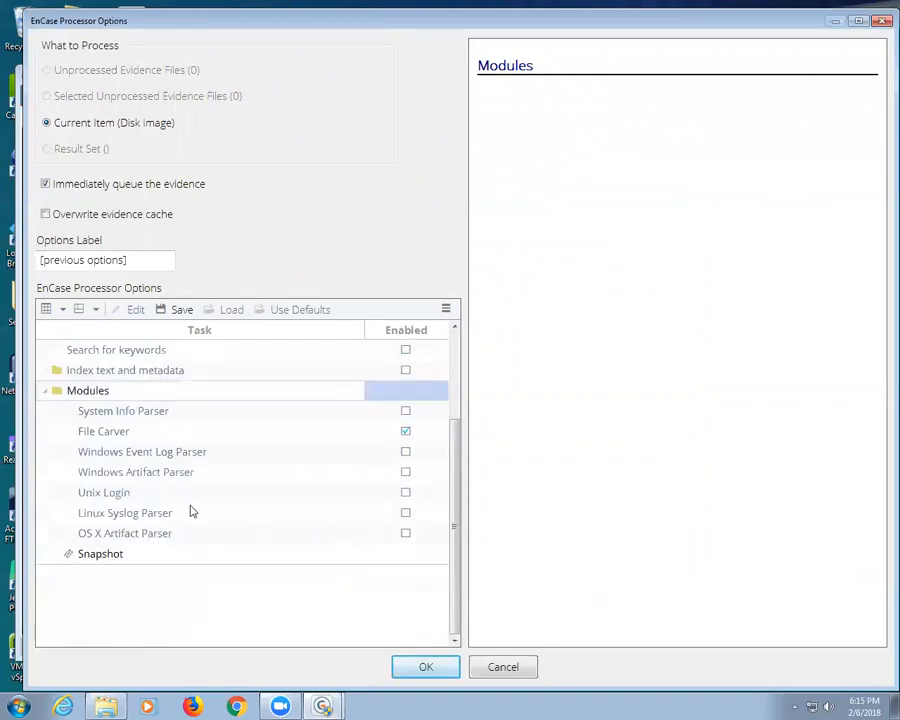
Step: Review the File Carver's picture file types, accept its settings without exporting carved files, and start processing the disk image
{"action": "double_click", "coordinate": [100, 433]}
{"action": "left_click_drag", "start_coordinate": [346, 311], "coordinate": [362, 386]}
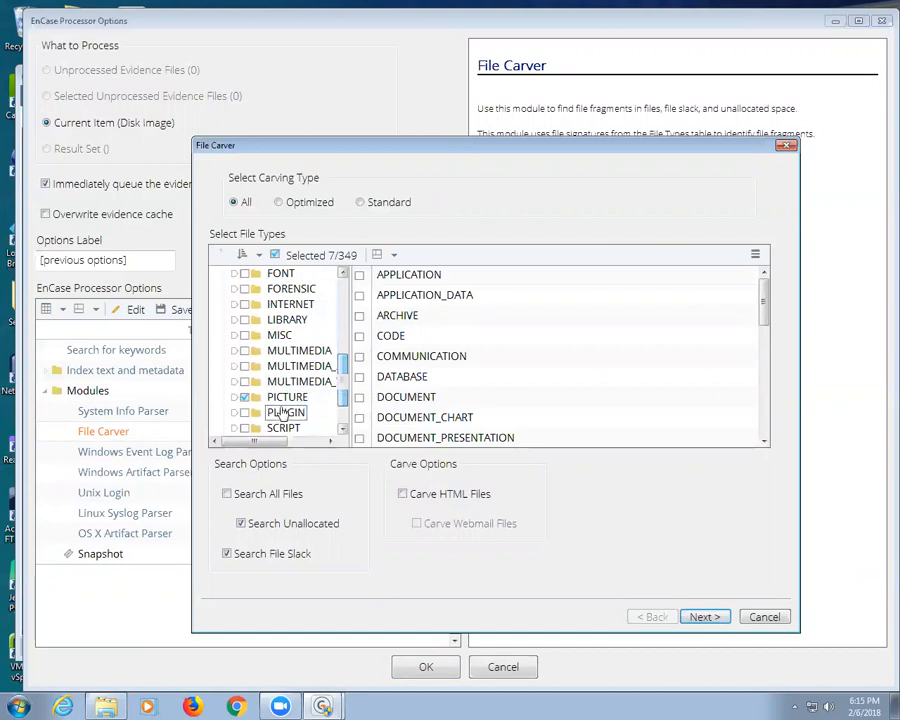
{"action": "left_click", "coordinate": [287, 399]}
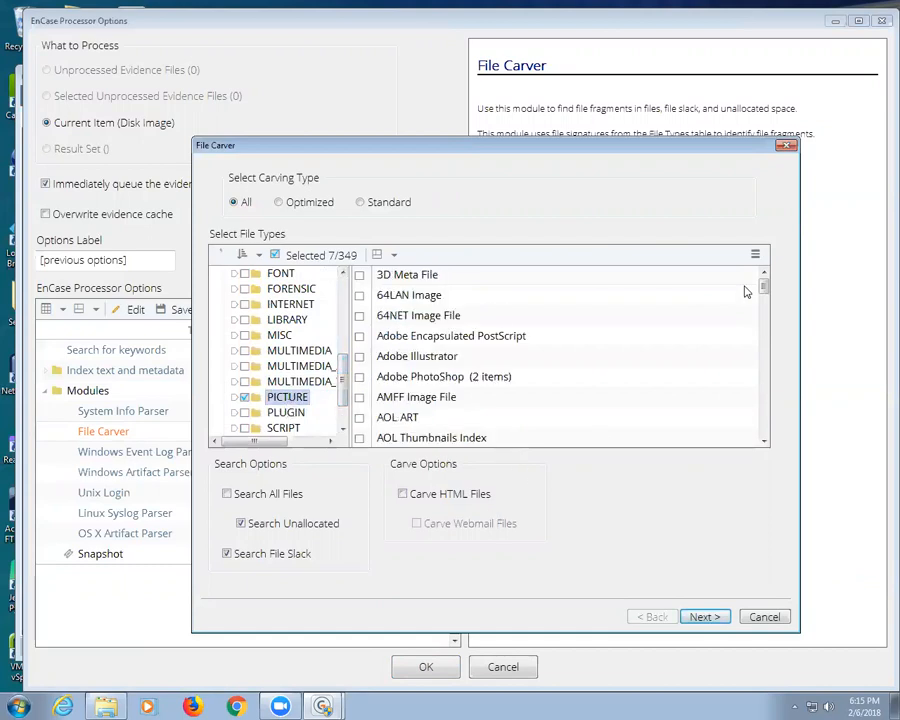
{"action": "left_click_drag", "start_coordinate": [763, 285], "coordinate": [753, 390]}
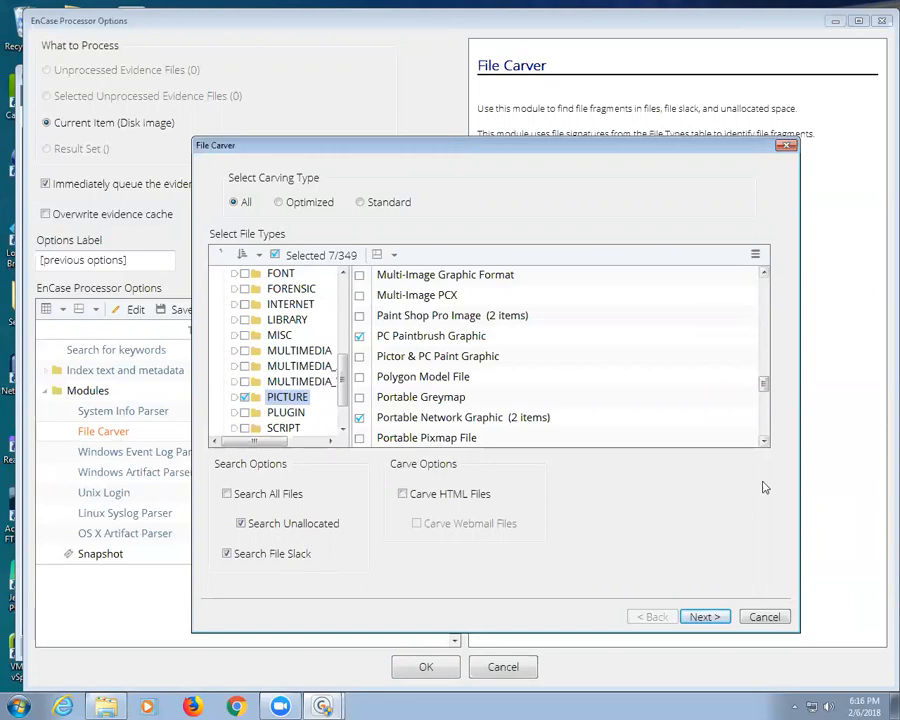
{"action": "left_click", "coordinate": [705, 616]}
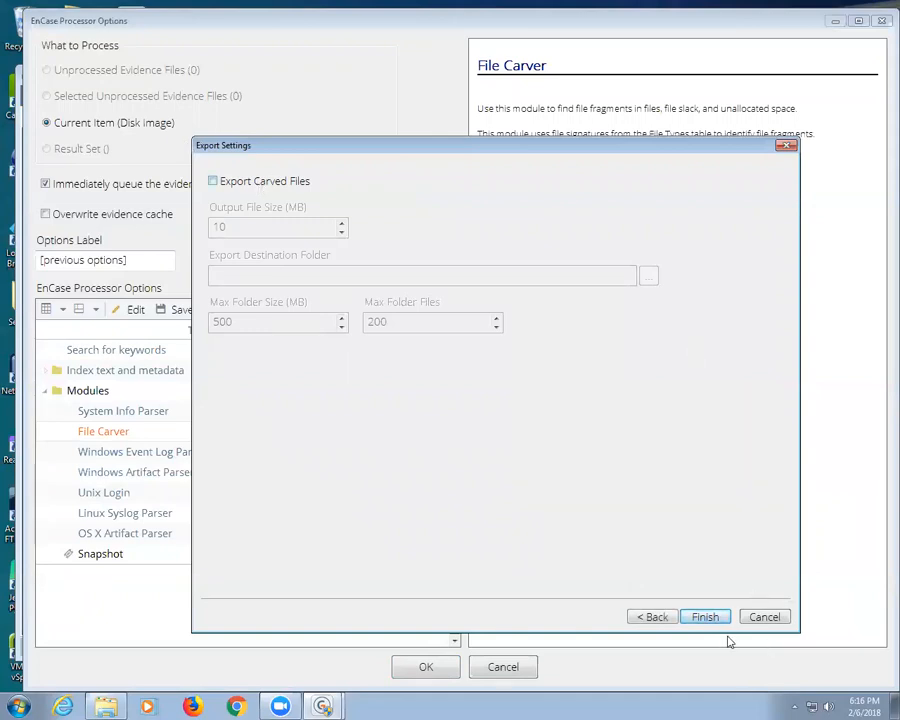
{"action": "left_click", "coordinate": [705, 617]}
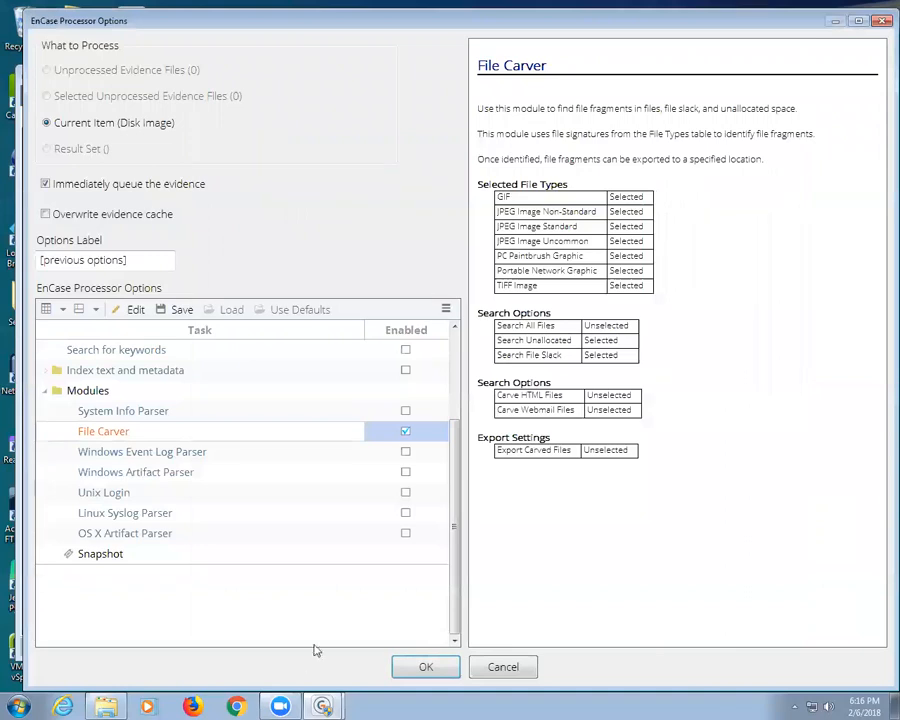
{"action": "left_click", "coordinate": [432, 662]}
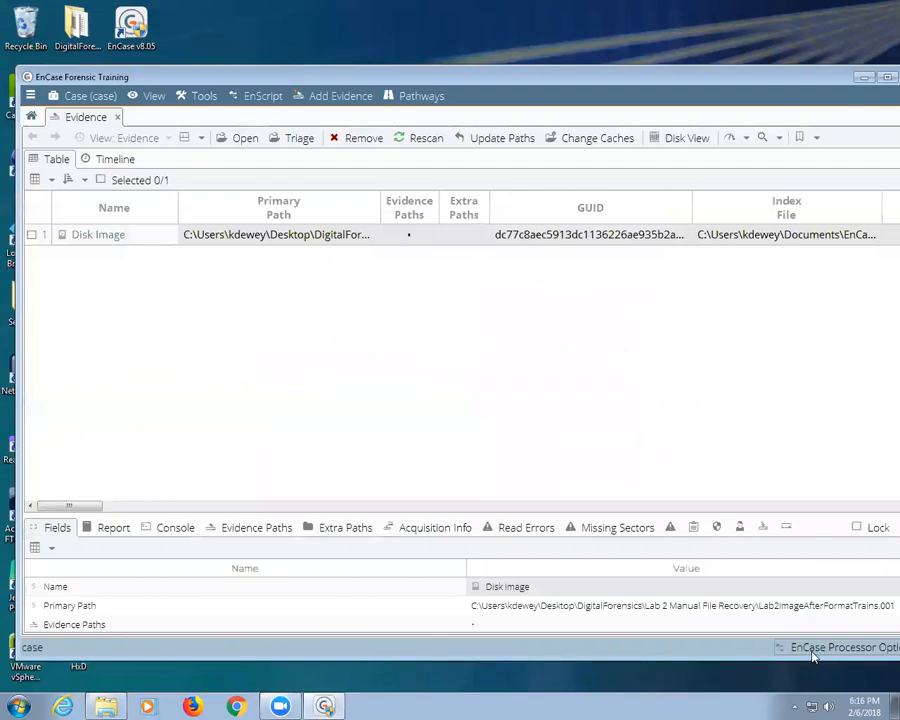
Step: Check the disk image's job in the Processor Manager, then close that view
{"action": "left_click", "coordinate": [156, 97]}
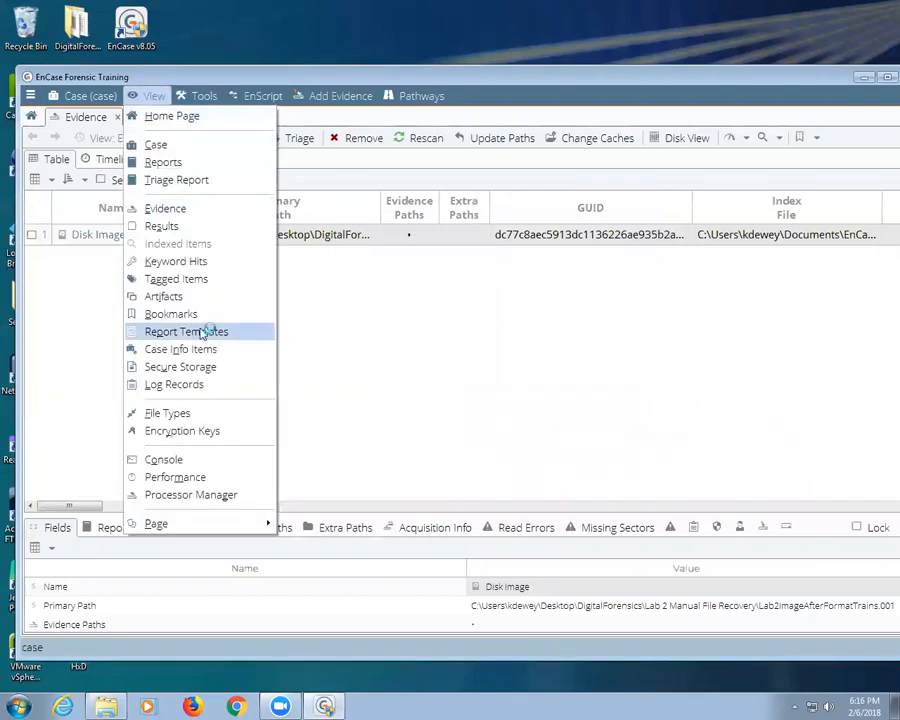
{"action": "left_click", "coordinate": [410, 372]}
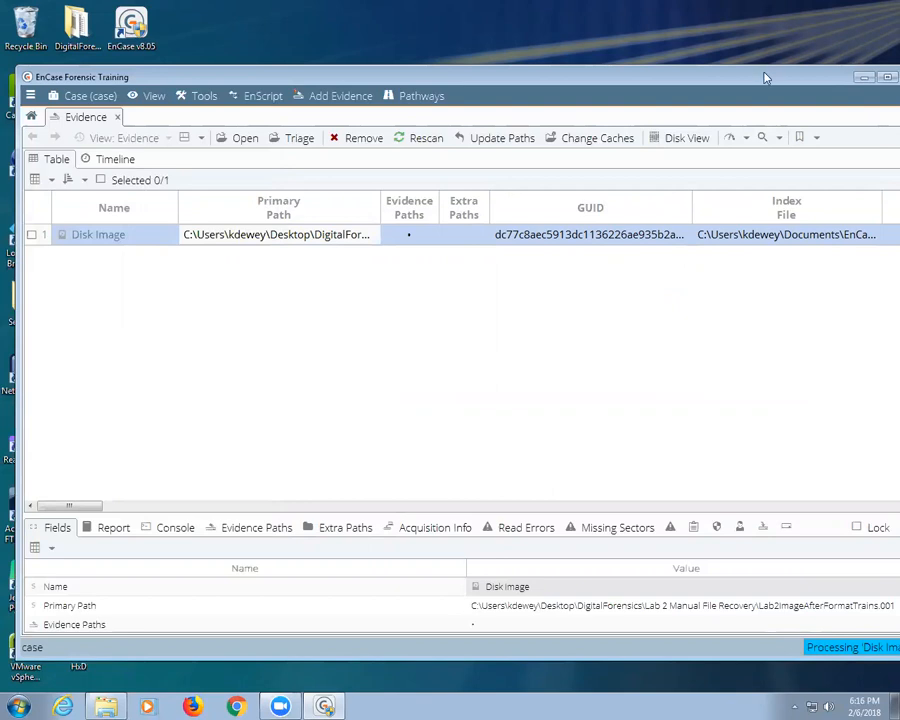
{"action": "left_click_drag", "start_coordinate": [766, 78], "coordinate": [643, 64]}
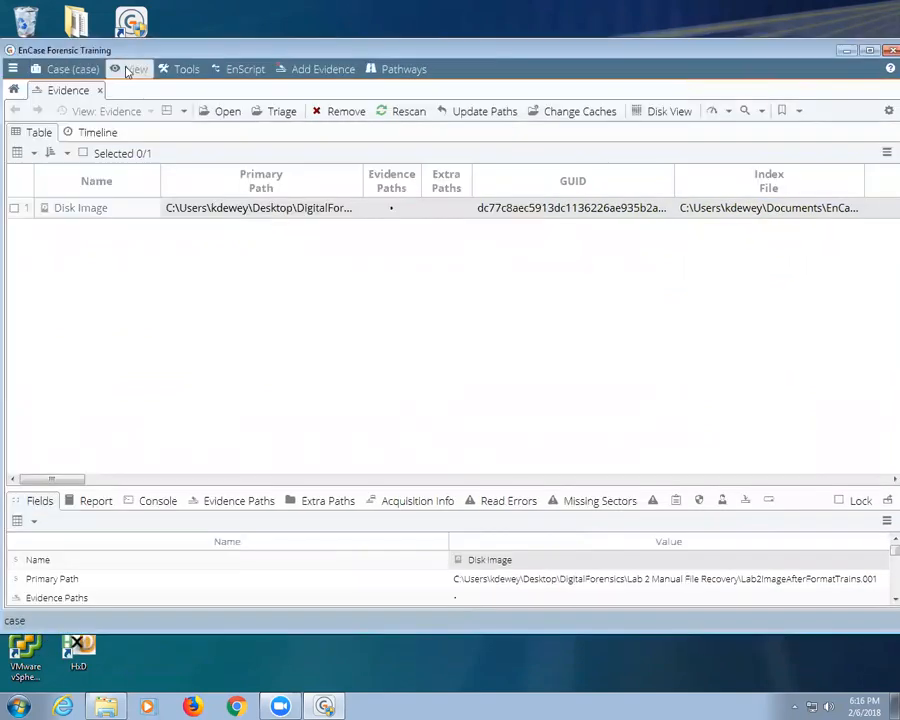
{"action": "left_click", "coordinate": [131, 69]}
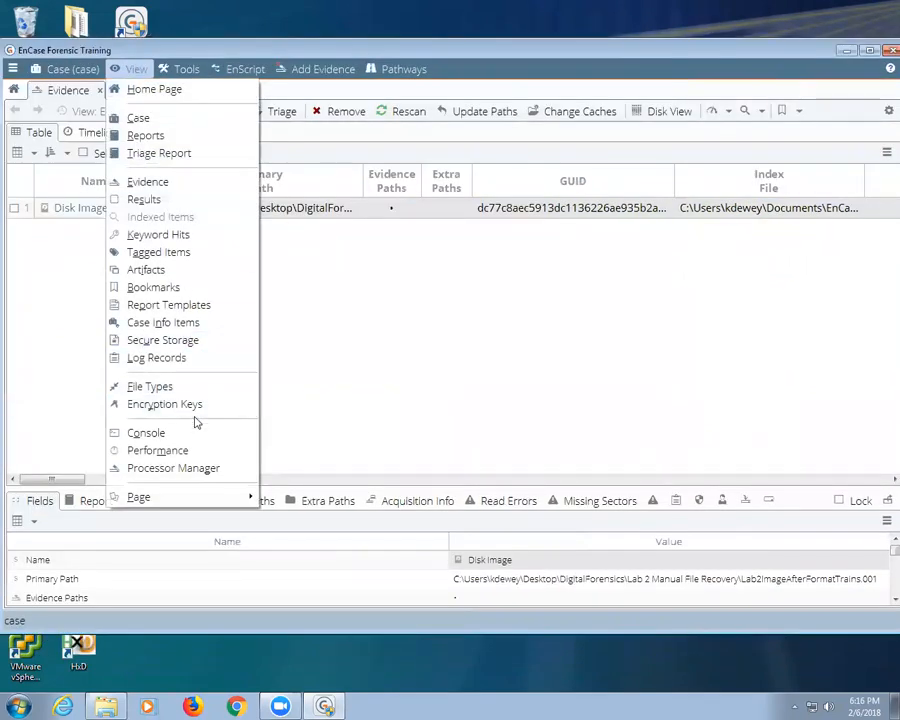
{"action": "left_click", "coordinate": [203, 468]}
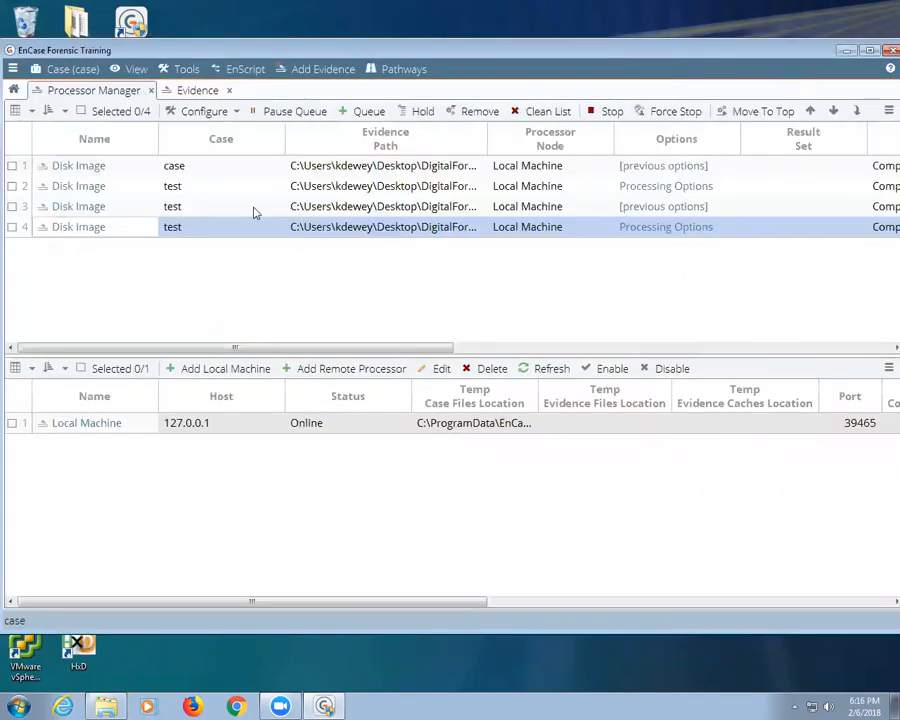
{"action": "left_click", "coordinate": [152, 89]}
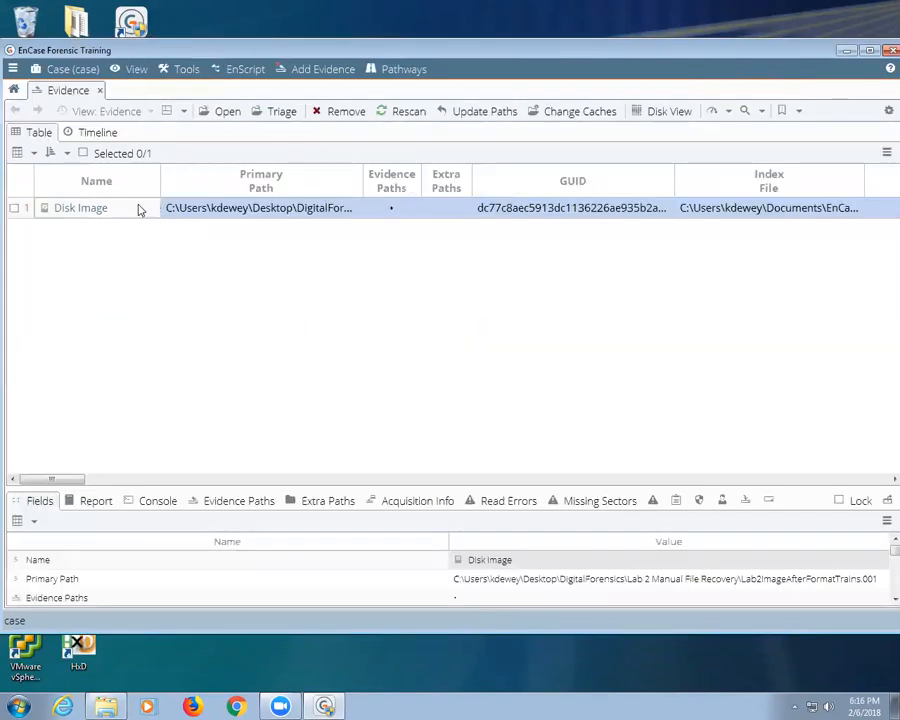
Step: Open the disk image, expand Recovered Folders and list the files in Folder1 and Folder2
{"action": "left_click", "coordinate": [95, 210]}
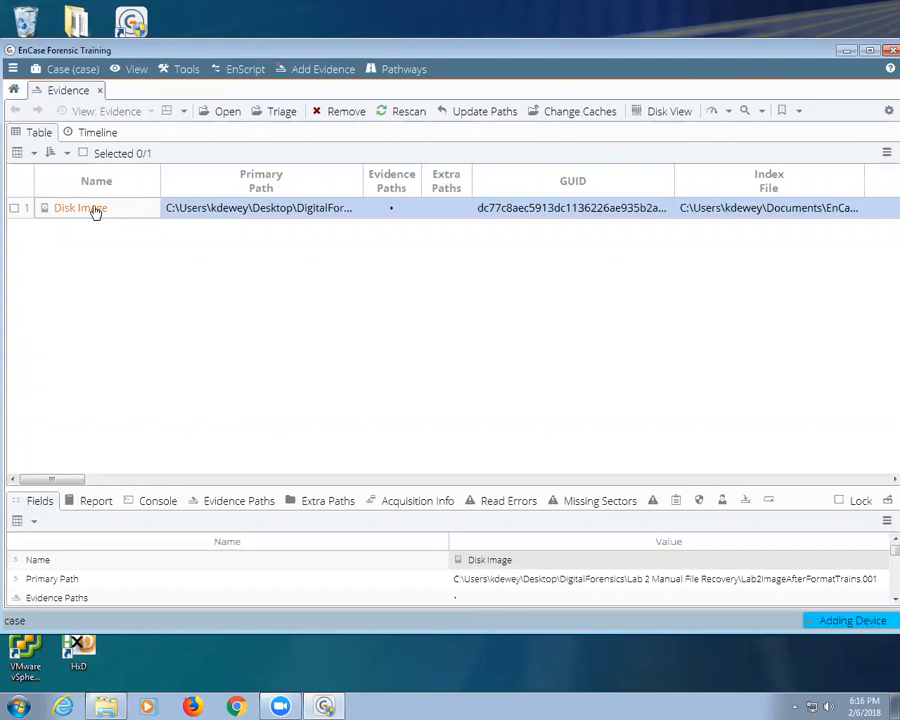
{"action": "left_click", "coordinate": [98, 164]}
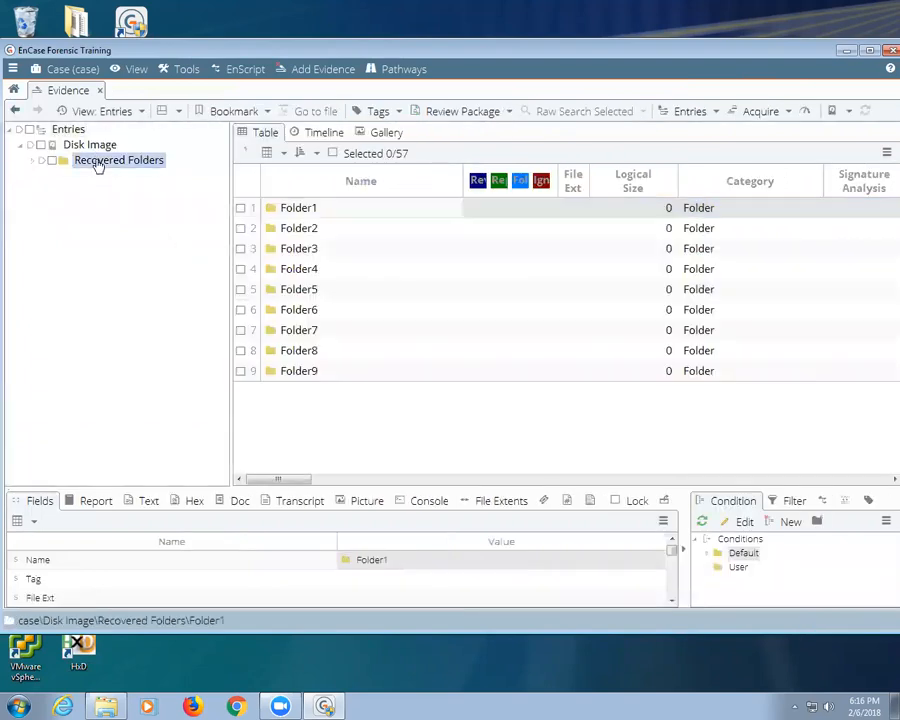
{"action": "left_click", "coordinate": [31, 160]}
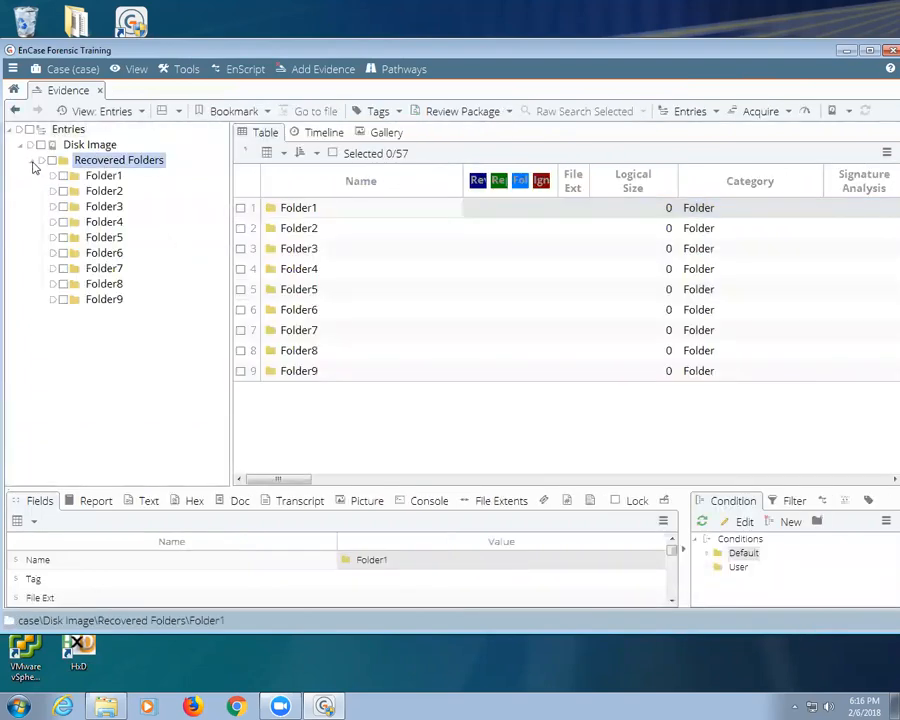
{"action": "left_click", "coordinate": [104, 180]}
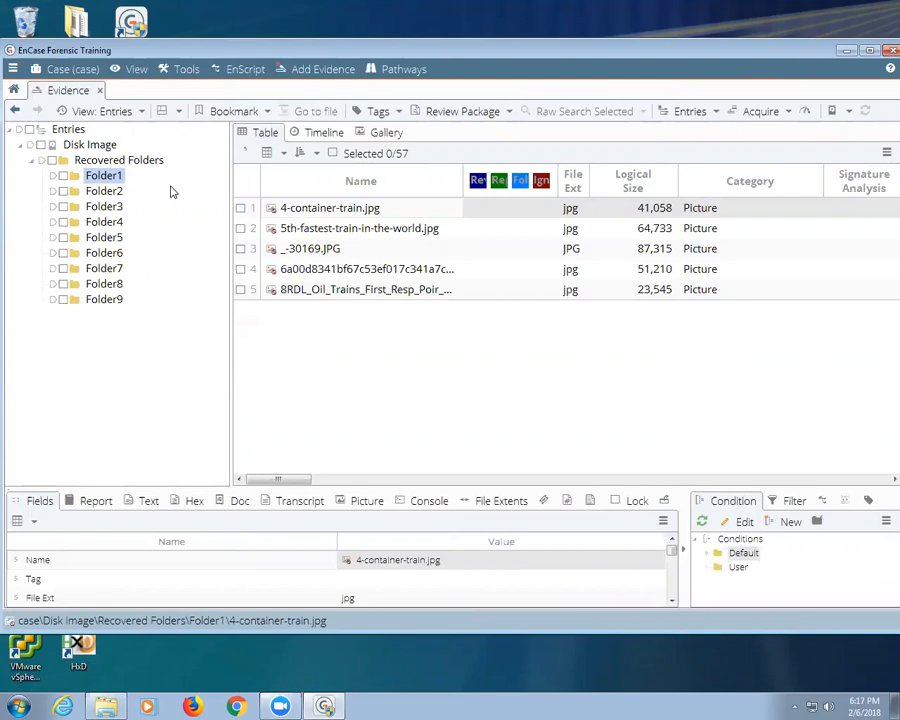
{"action": "key", "text": "Down"}
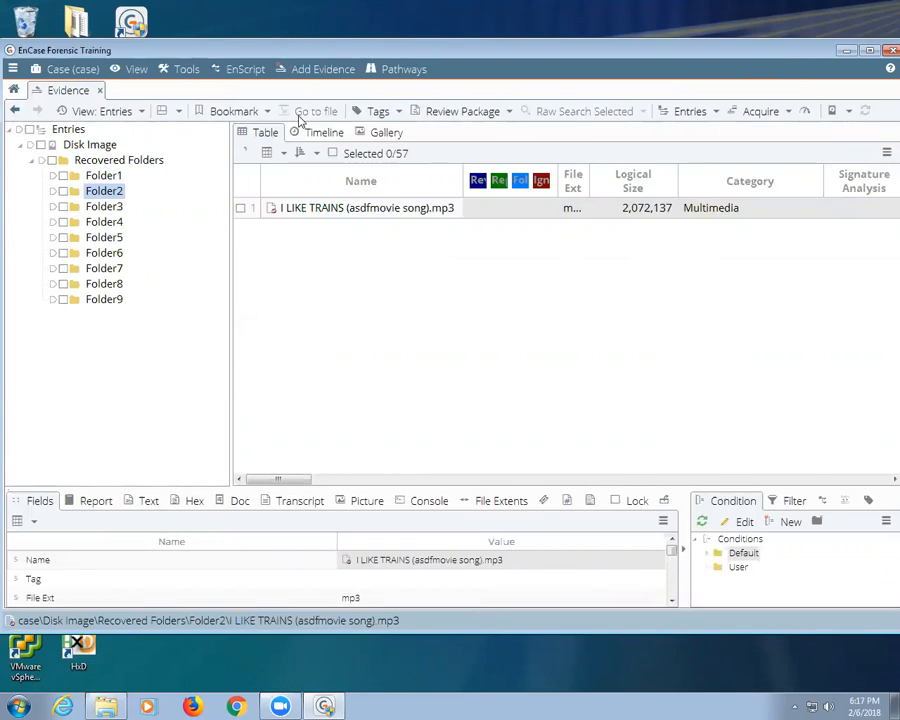
{"action": "right_click", "coordinate": [297, 212]}
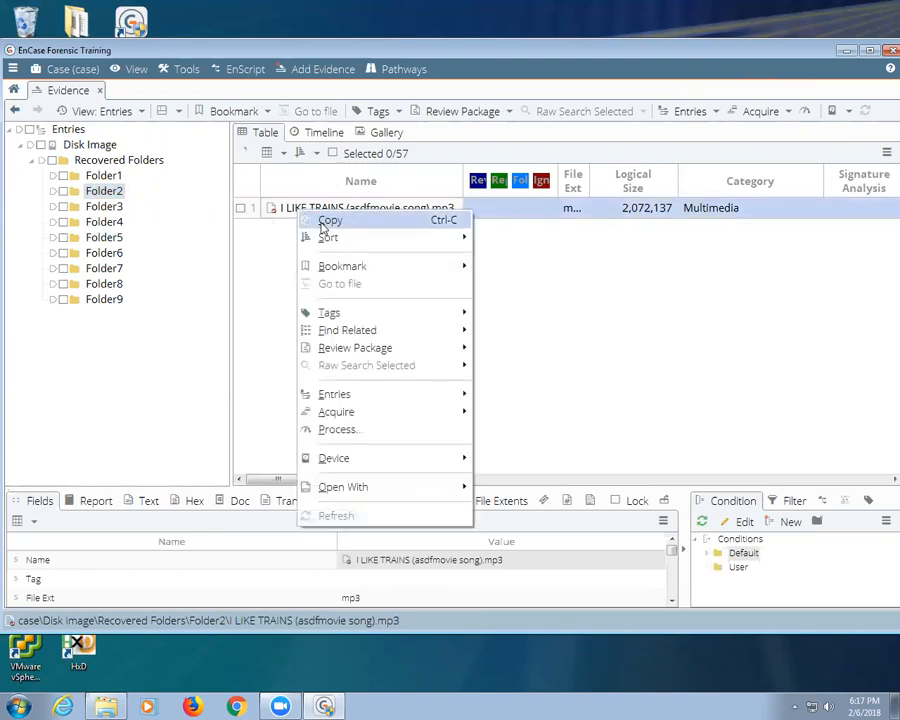
{"action": "left_click", "coordinate": [241, 209]}
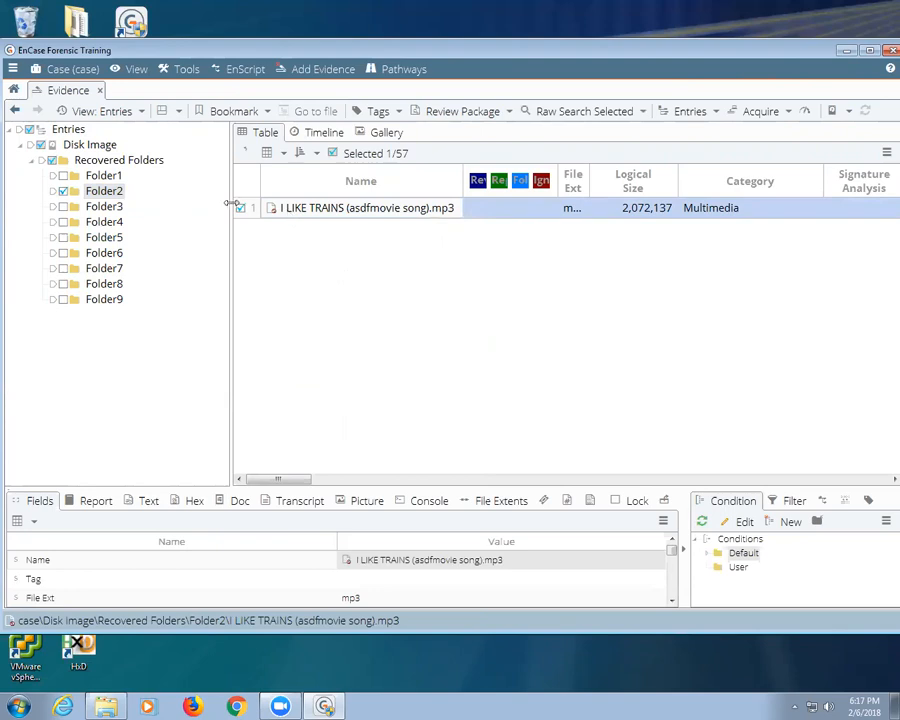
{"action": "left_click", "coordinate": [240, 209]}
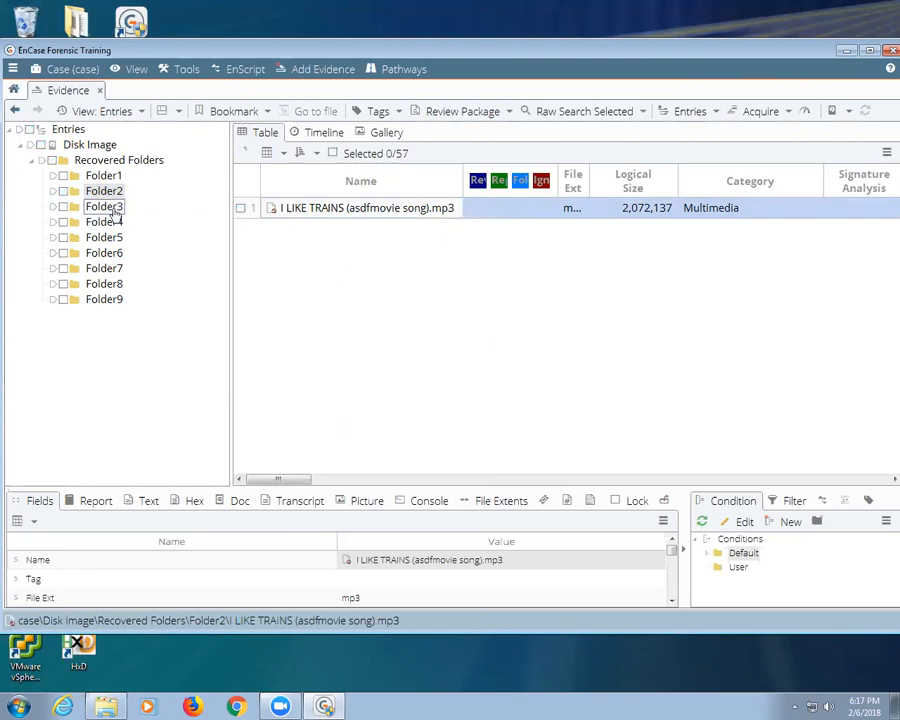
Step: Examine Folder3 in both the table and the gallery, with the folder marked as selected
{"action": "left_click", "coordinate": [113, 207]}
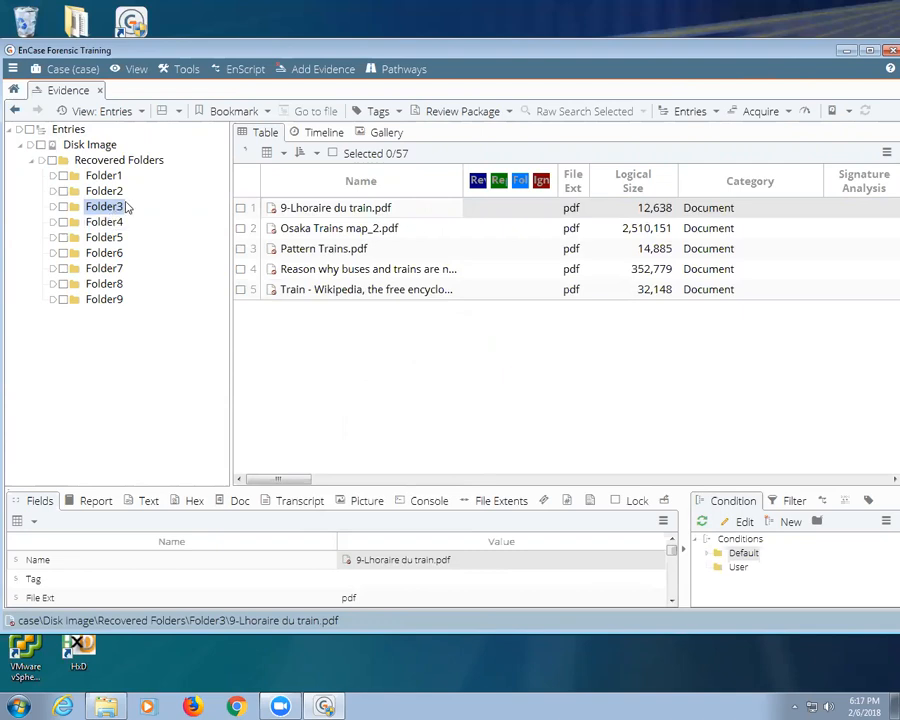
{"action": "left_click", "coordinate": [381, 135]}
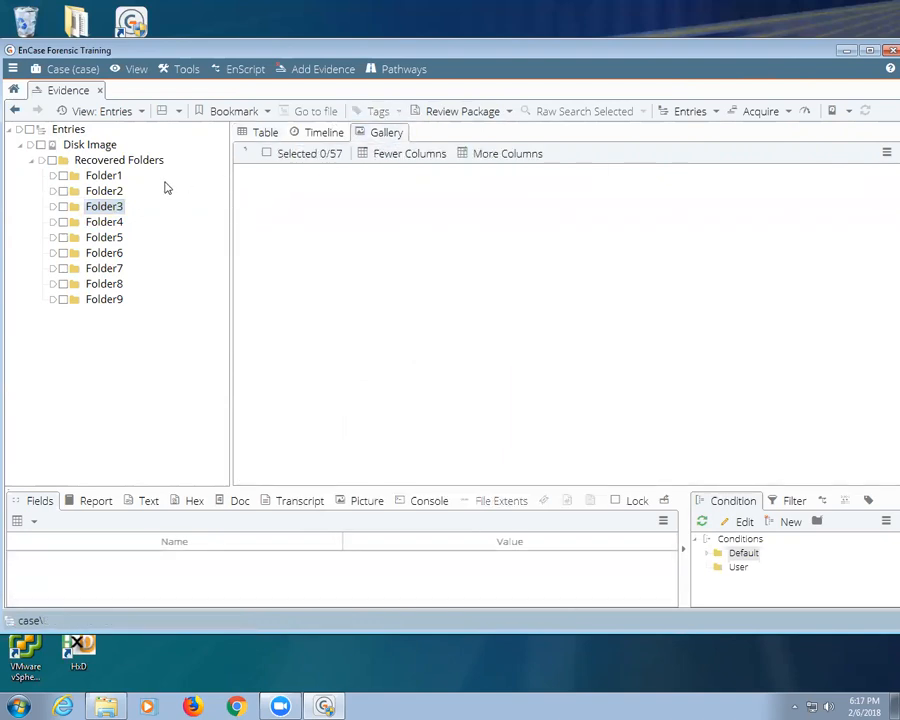
{"action": "left_click", "coordinate": [63, 206]}
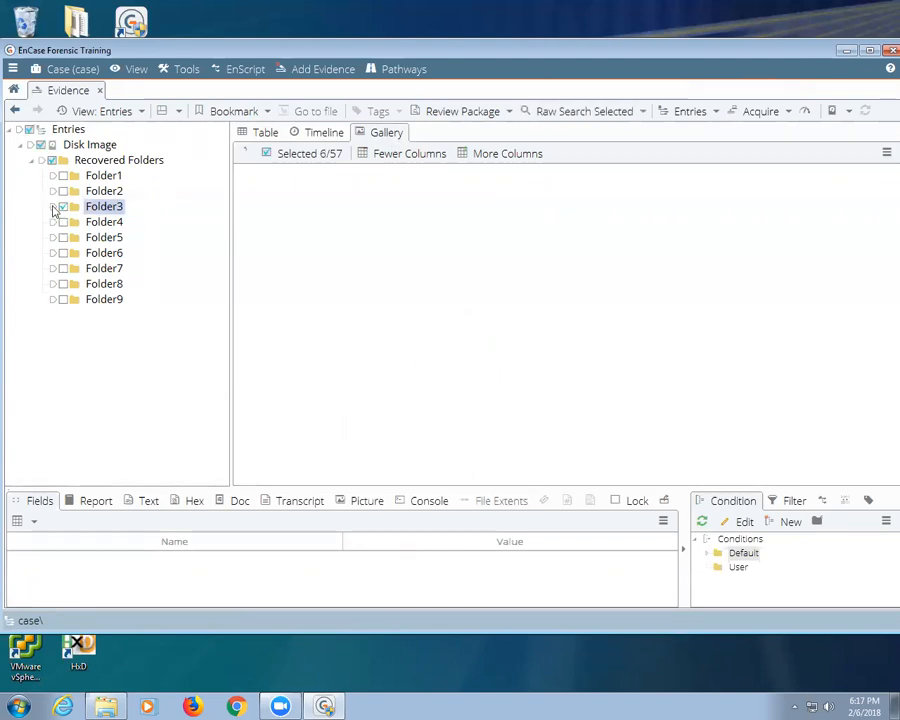
{"action": "left_click", "coordinate": [260, 132]}
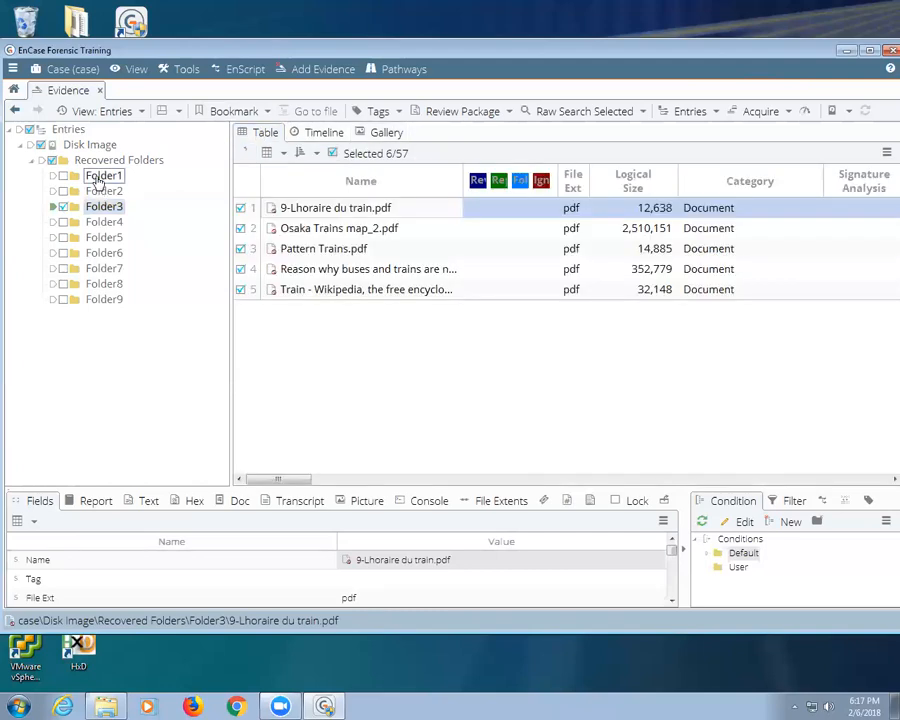
{"action": "left_click", "coordinate": [384, 133]}
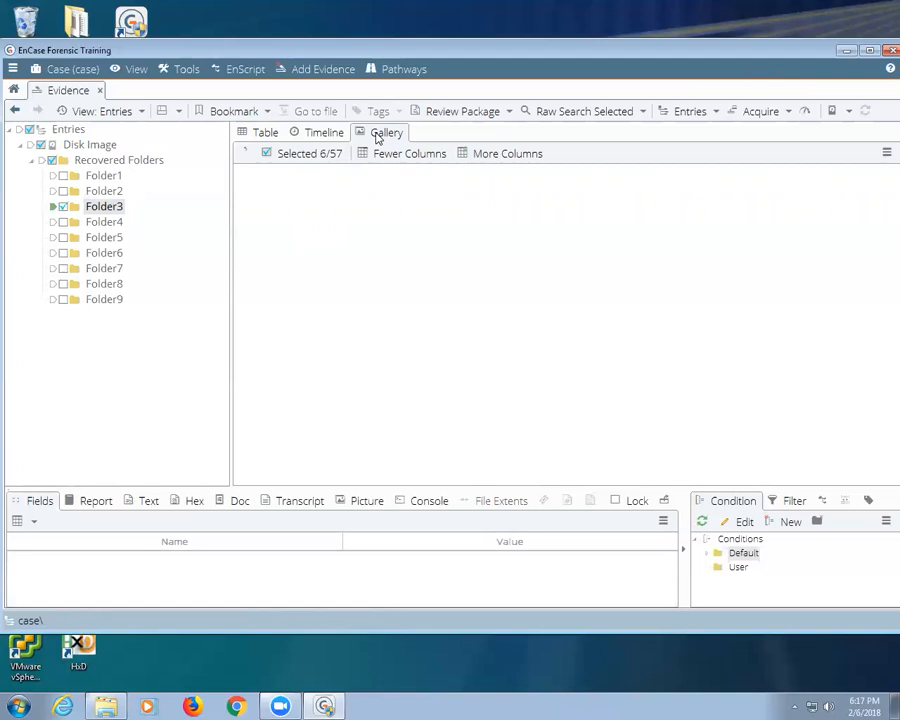
Step: View the pictures of all recovered folders together in the gallery, clear Folder3's selection, and display Folder1's pictures alone
{"action": "left_click", "coordinate": [95, 160]}
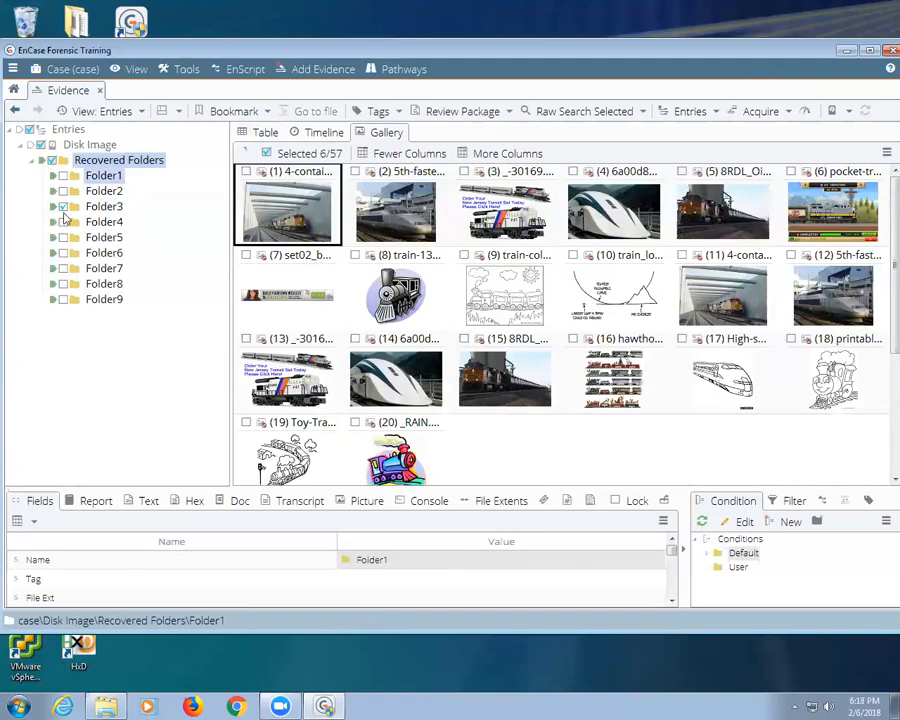
{"action": "left_click", "coordinate": [63, 207]}
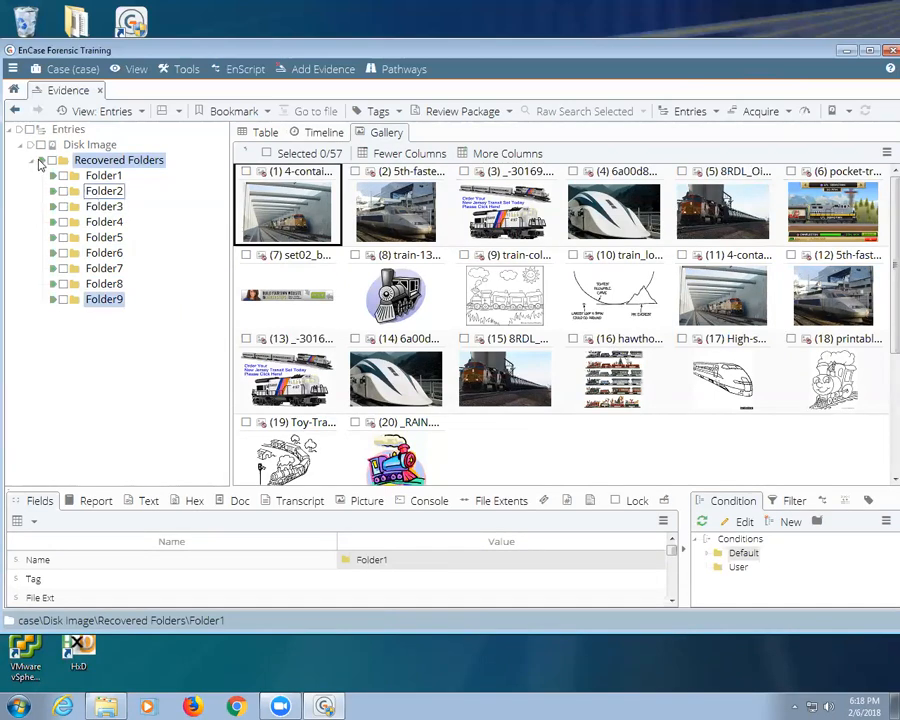
{"action": "left_click", "coordinate": [40, 161]}
{"action": "left_click", "coordinate": [37, 162]}
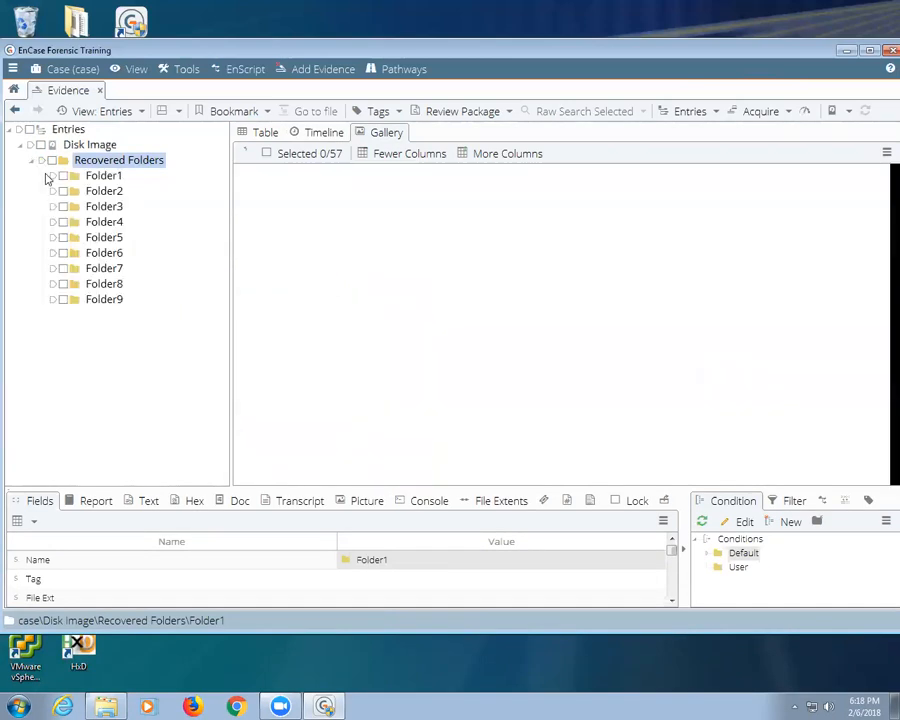
{"action": "left_click", "coordinate": [72, 176]}
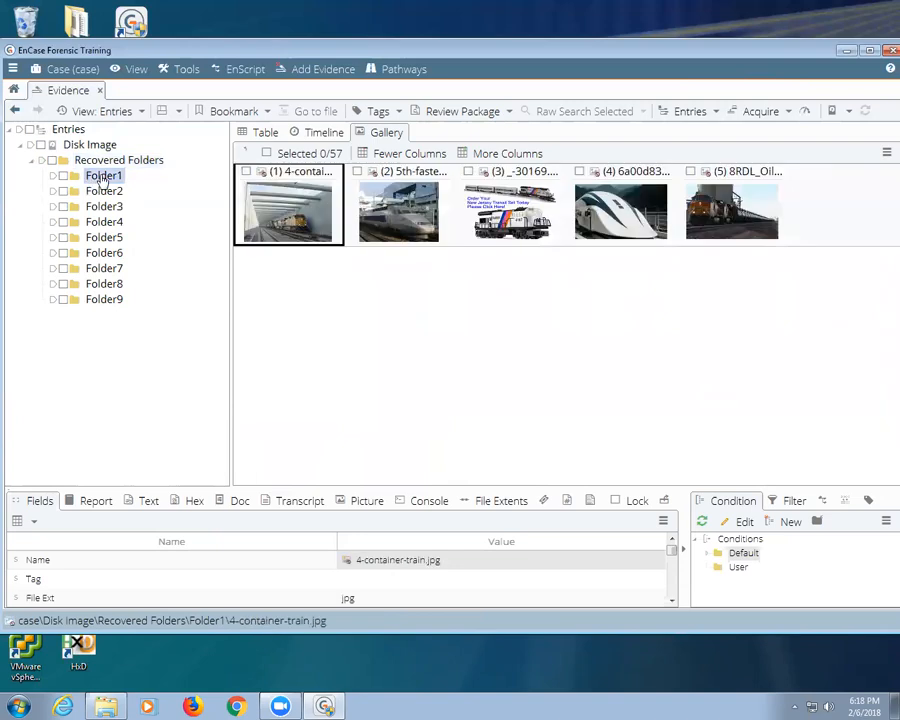
Step: Examine the pictures of Folder2 through Folder9 one by one in the gallery and return to Folder1
{"action": "left_click", "coordinate": [106, 190]}
{"action": "key", "text": "Down"}
{"action": "key", "text": "Down"}
{"action": "key", "text": "Down"}
{"action": "key", "text": "Down"}
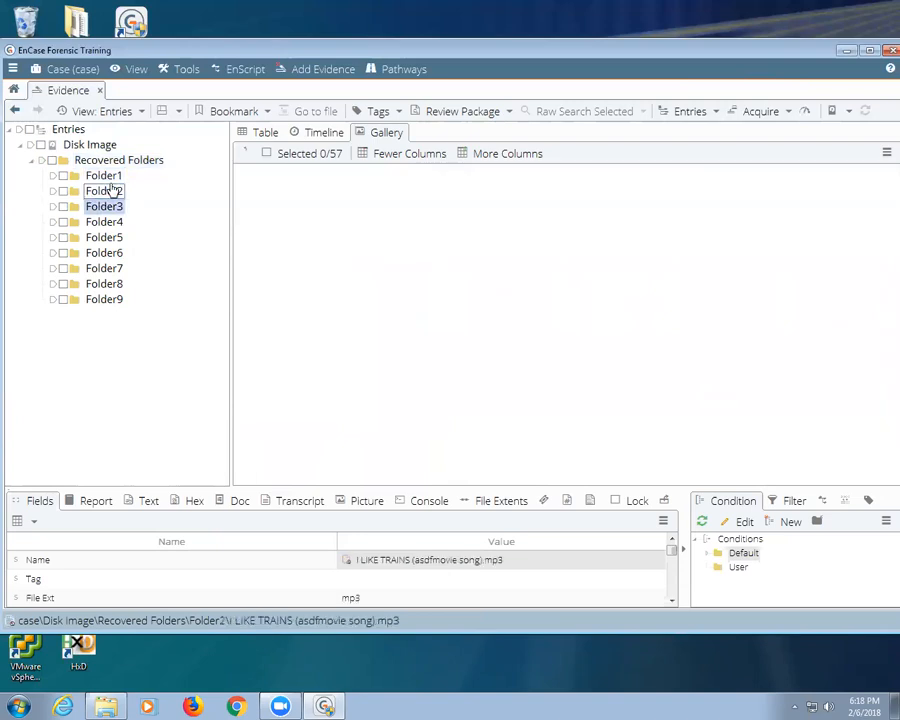
{"action": "key", "text": "Down"}
{"action": "key", "text": "Down"}
{"action": "key", "text": "Down"}
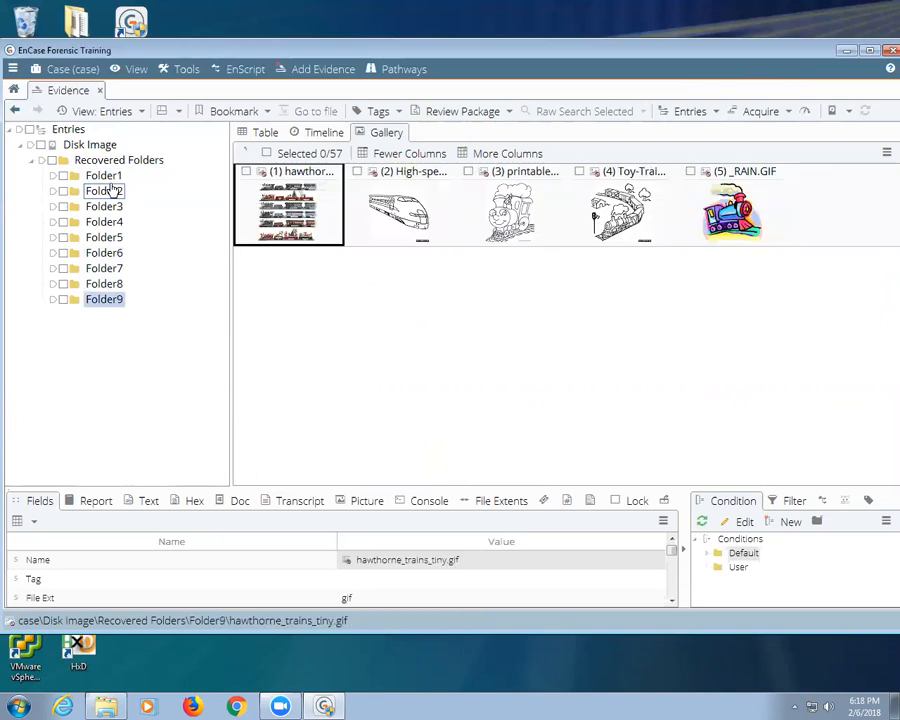
{"action": "key", "text": "Up"}
{"action": "key", "text": "Up"}
{"action": "key", "text": "Up"}
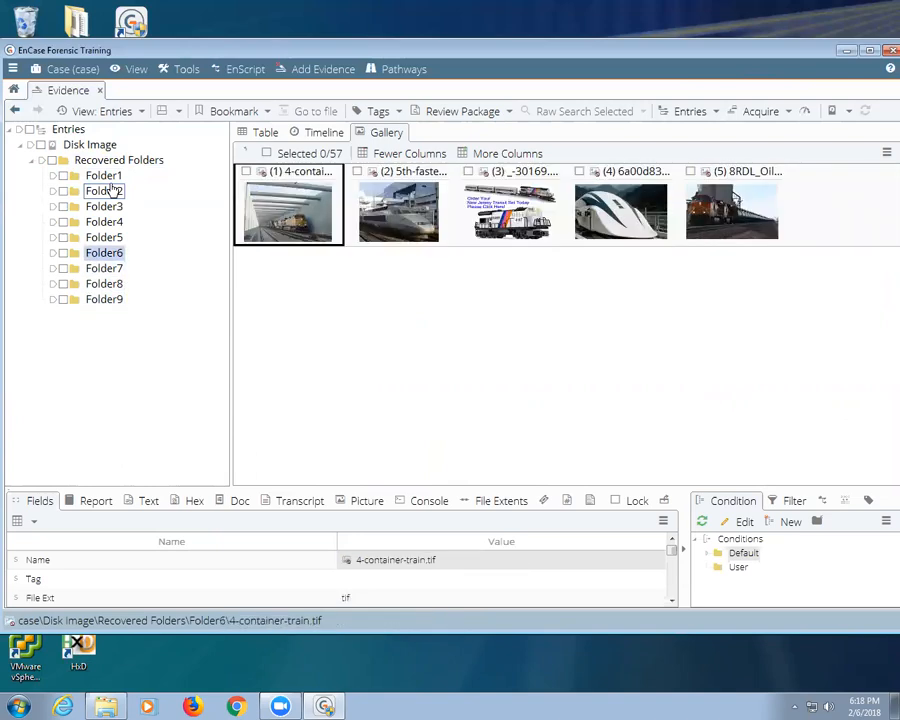
{"action": "key", "text": "Up"}
{"action": "key", "text": "Up"}
{"action": "key", "text": "Up"}
{"action": "key", "text": "Up"}
{"action": "key", "text": "Up"}
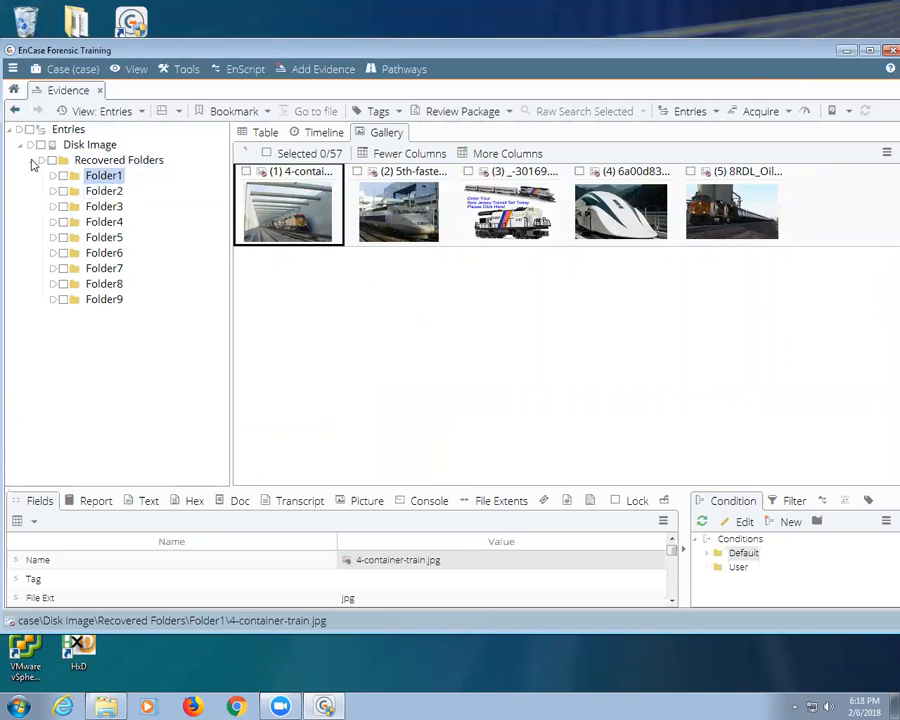
Step: Mark all contents of Recovered Folders as selected and include all its subfolders in the gallery display
{"action": "left_click", "coordinate": [39, 162]}
{"action": "left_click", "coordinate": [32, 162]}
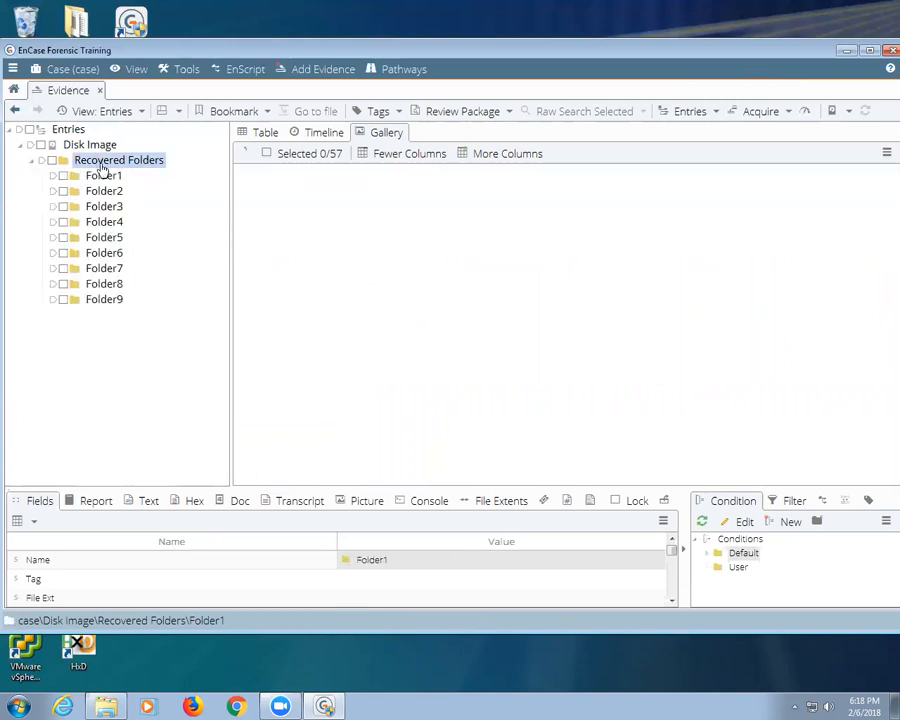
{"action": "right_click", "coordinate": [100, 166]}
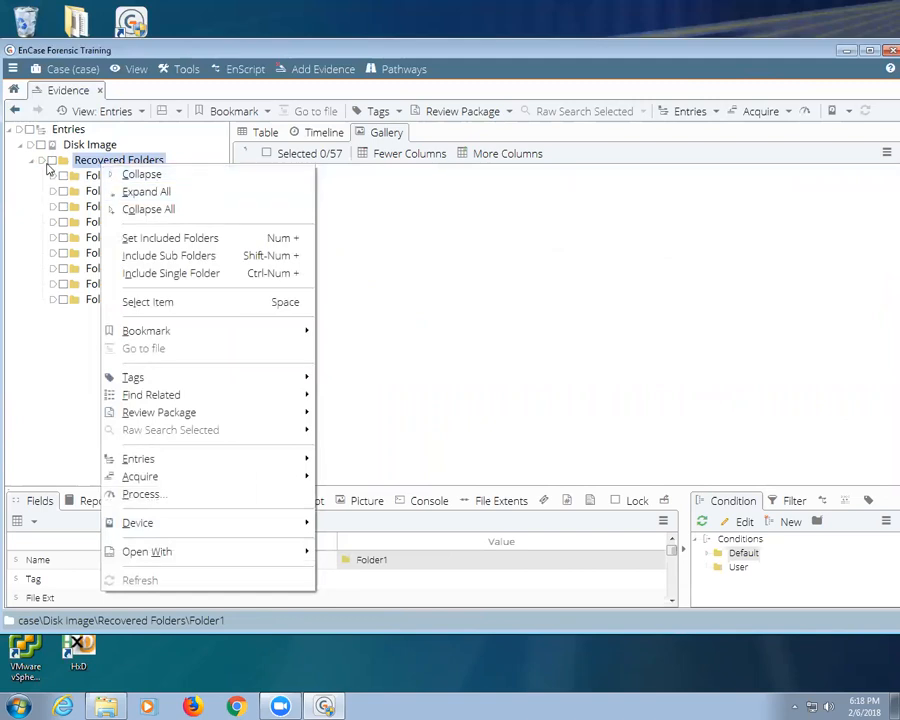
{"action": "left_click", "coordinate": [51, 161]}
{"action": "right_click", "coordinate": [82, 160]}
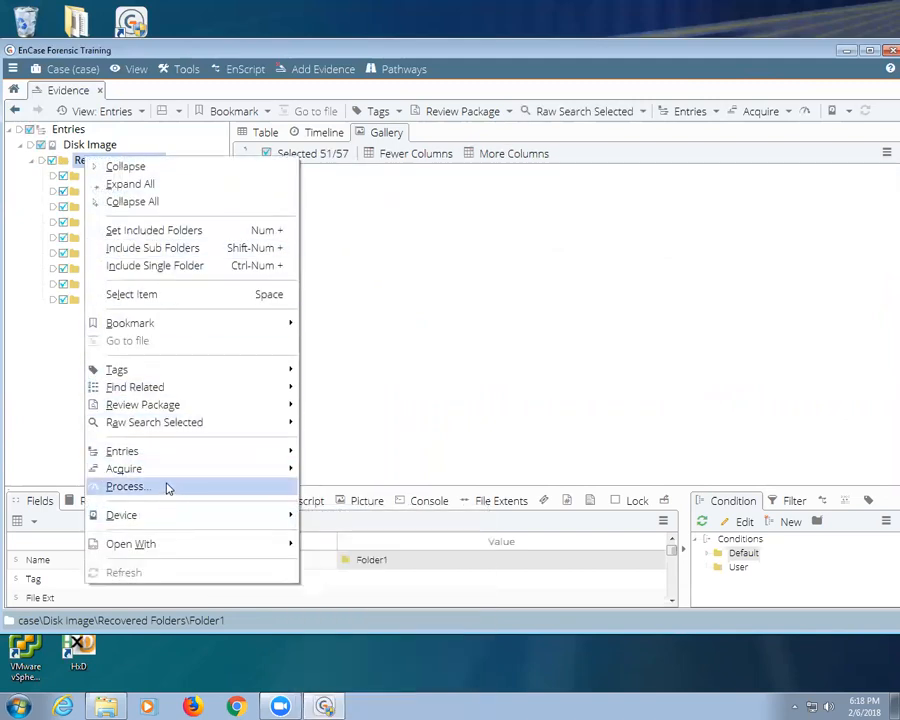
{"action": "mouse_move", "coordinate": [170, 473]}
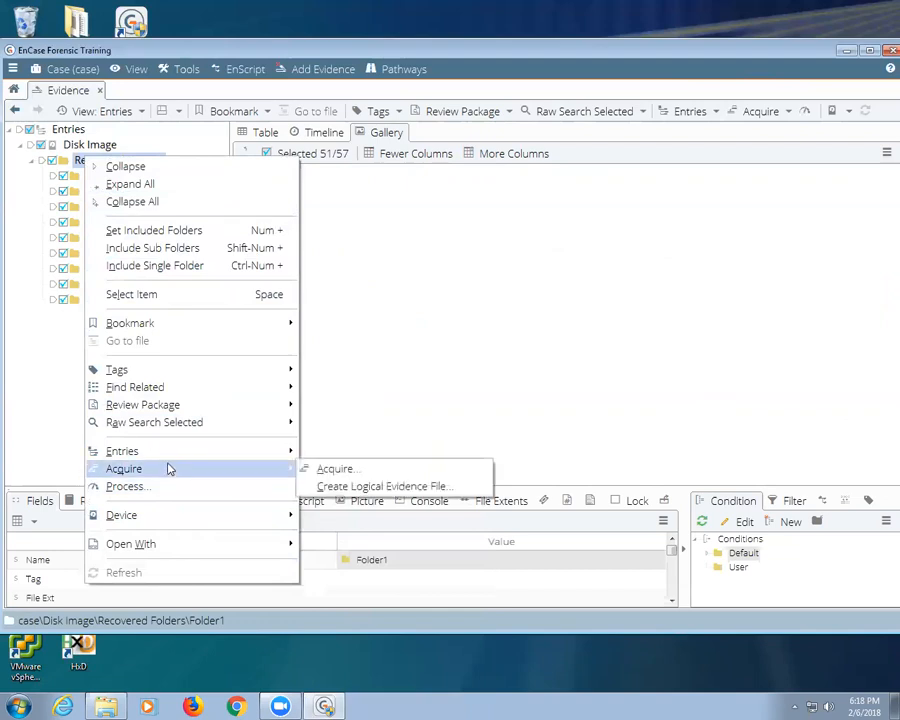
{"action": "mouse_move", "coordinate": [204, 521]}
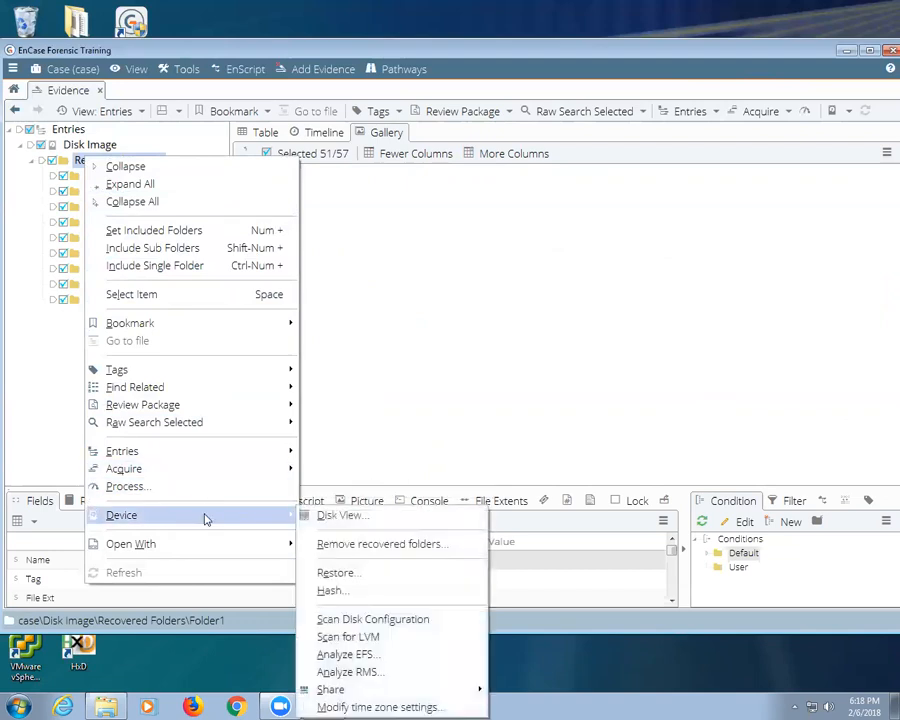
{"action": "mouse_move", "coordinate": [225, 422]}
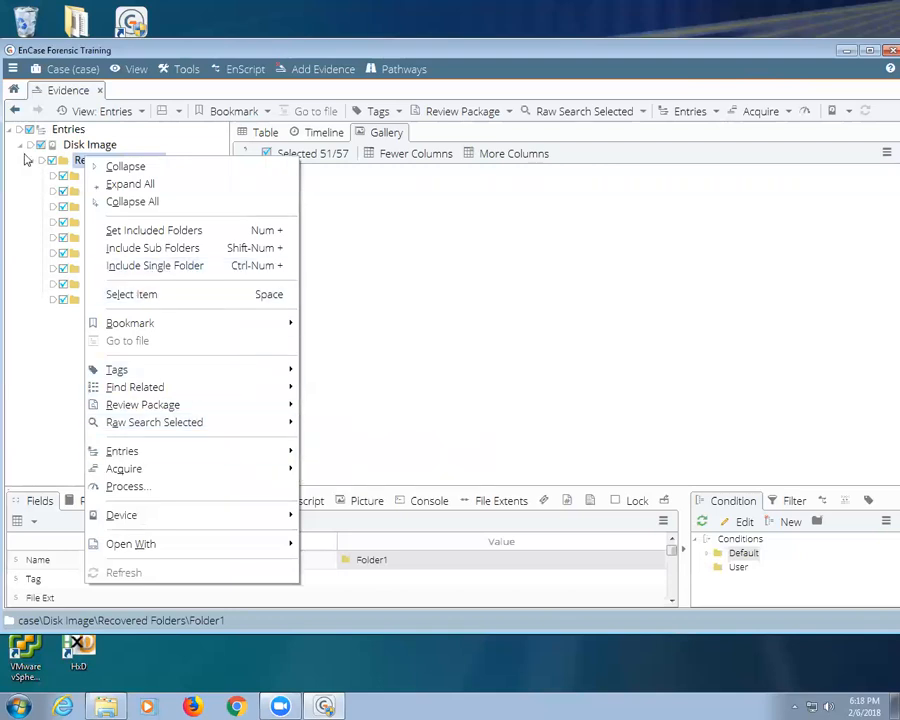
{"action": "left_click", "coordinate": [47, 165]}
Step: Bookmark Recovered Folders as a folder, keeping its name and the default options, into a new bookmark folder named with a person's first name
{"action": "right_click", "coordinate": [150, 160]}
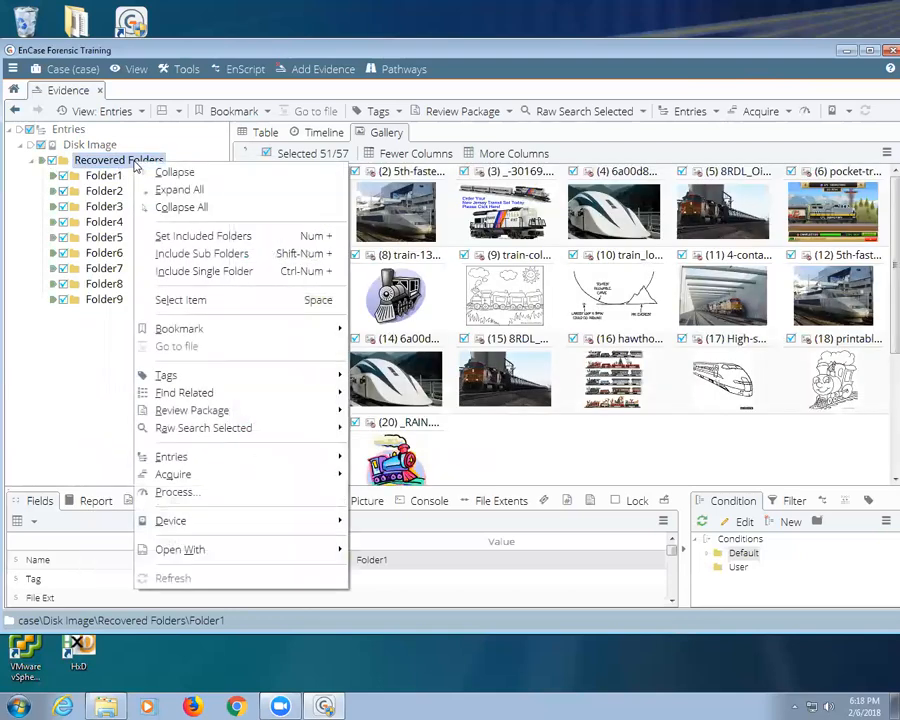
{"action": "mouse_move", "coordinate": [229, 462]}
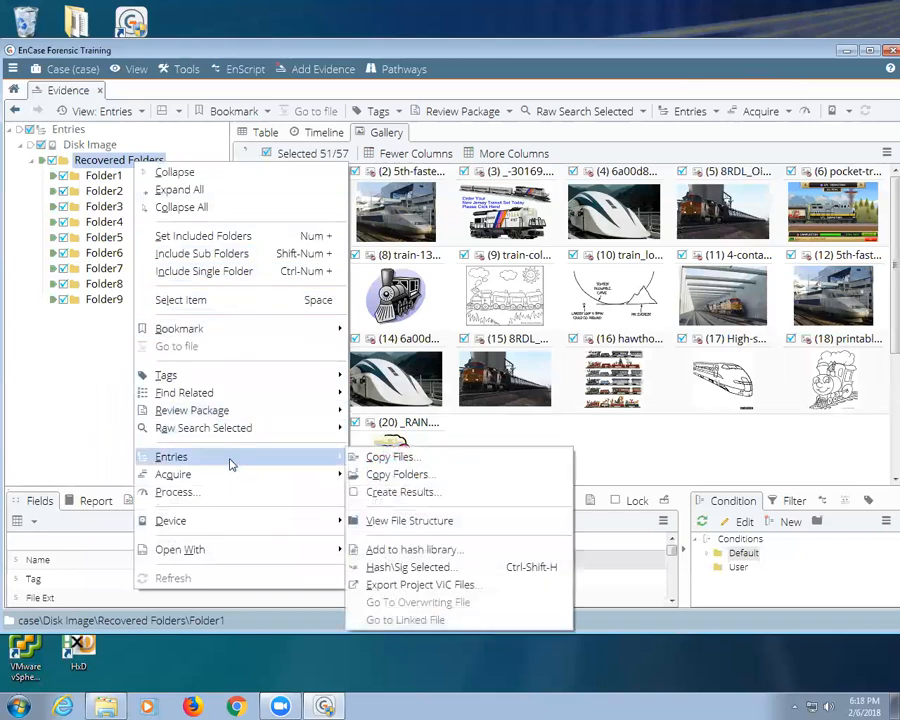
{"action": "mouse_move", "coordinate": [233, 333]}
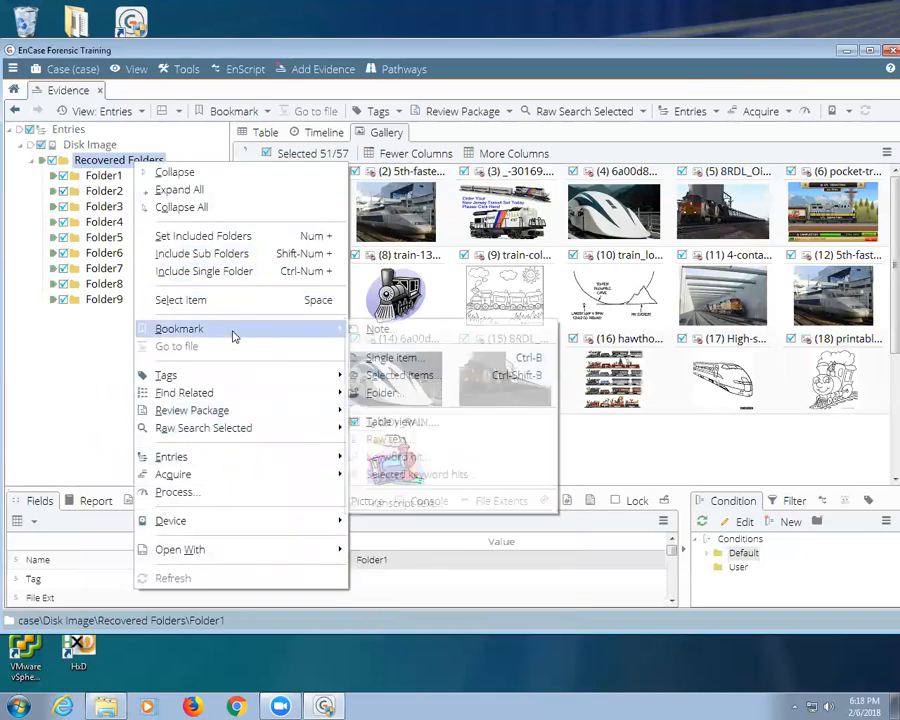
{"action": "left_click", "coordinate": [389, 395]}
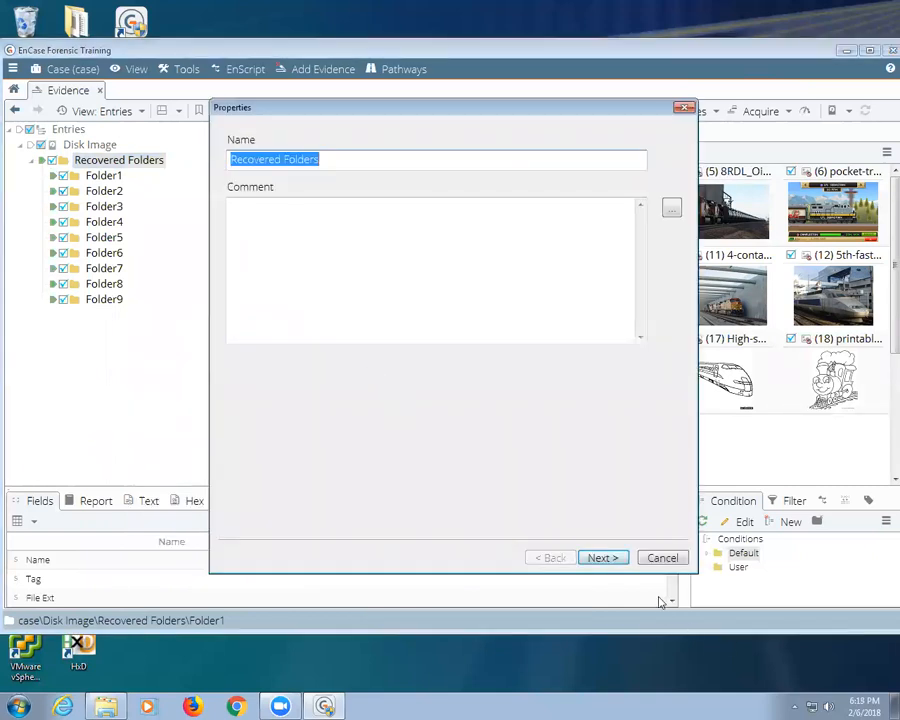
{"action": "left_click", "coordinate": [602, 558]}
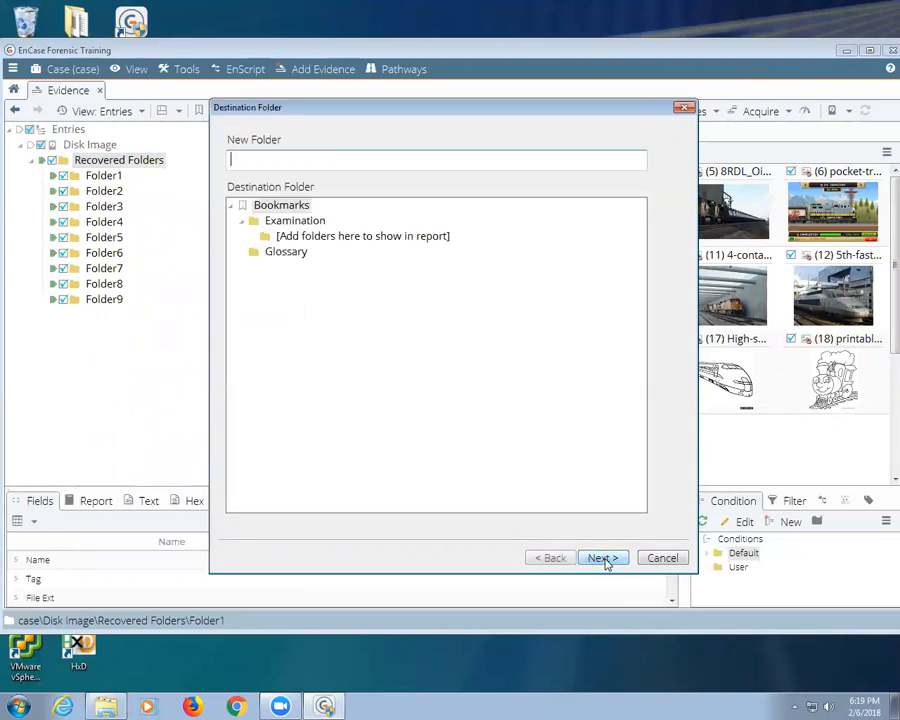
{"action": "left_click", "coordinate": [283, 153]}
{"action": "type", "text": "Ken"}
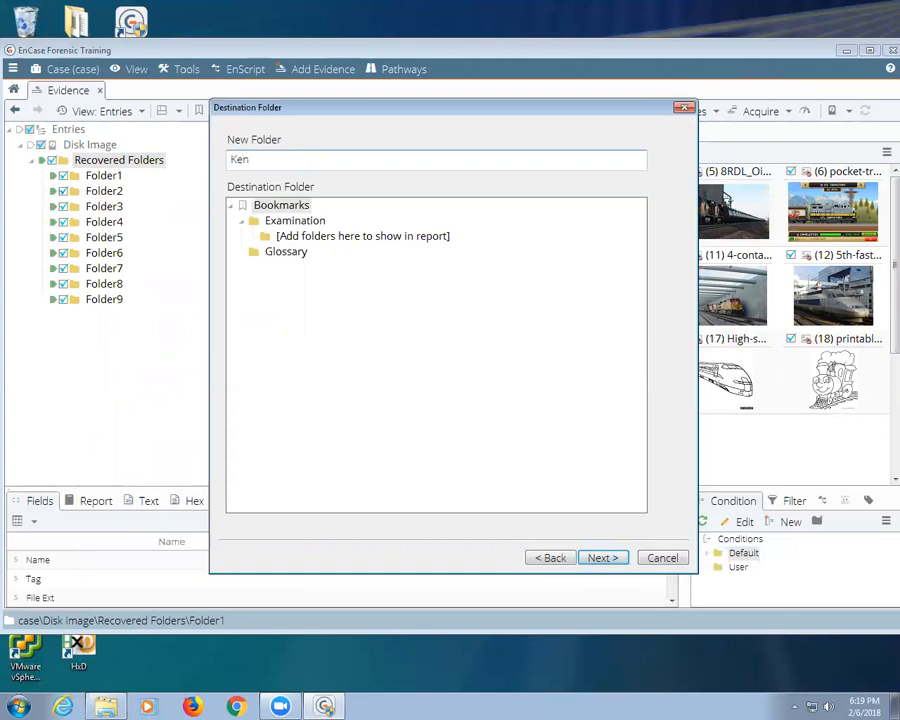
{"action": "left_click", "coordinate": [614, 559]}
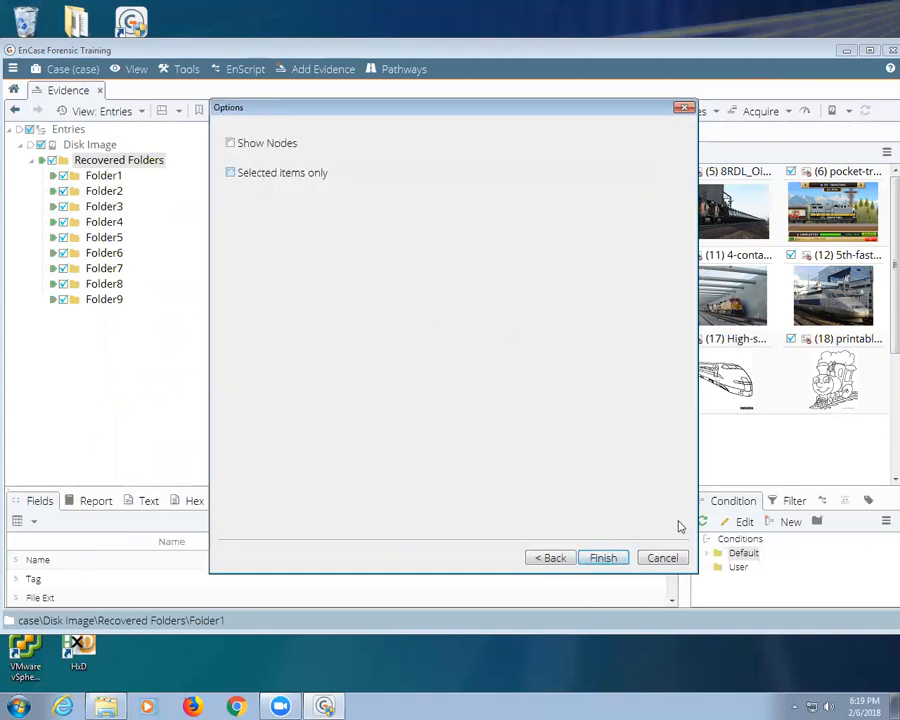
{"action": "left_click", "coordinate": [602, 556]}
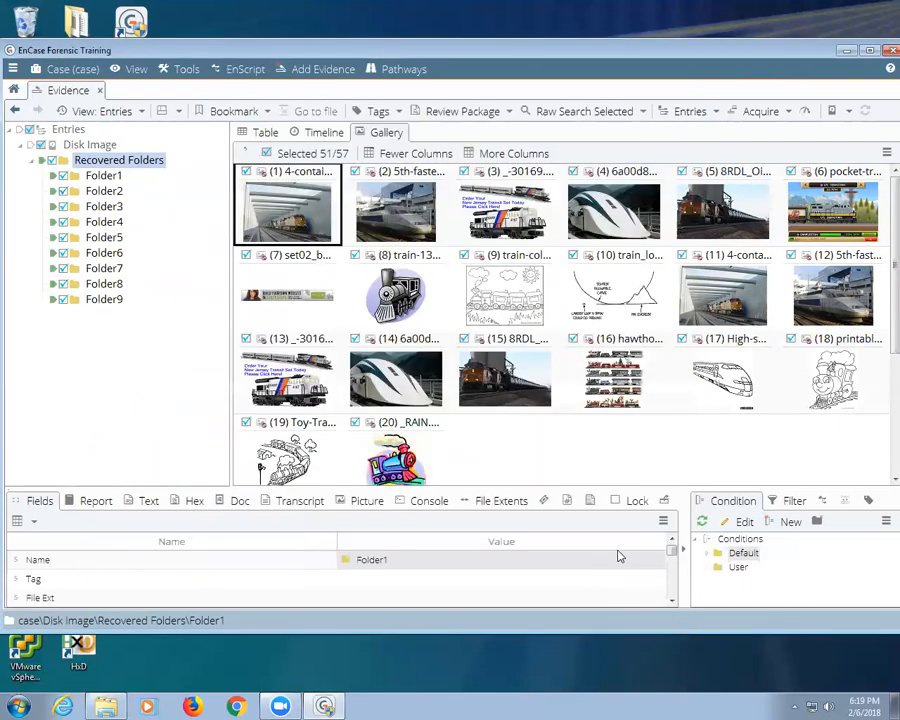
Step: Show the case bookmarks, expand their tree and open the Recovered Folders bookmark in the newly created folder
{"action": "left_click", "coordinate": [137, 69]}
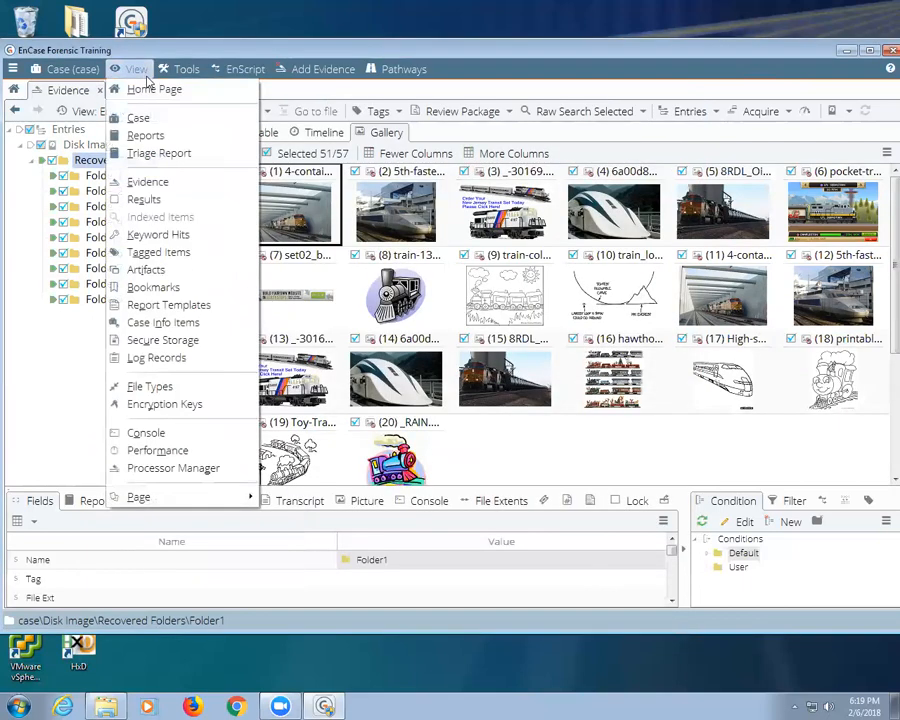
{"action": "left_click", "coordinate": [160, 292]}
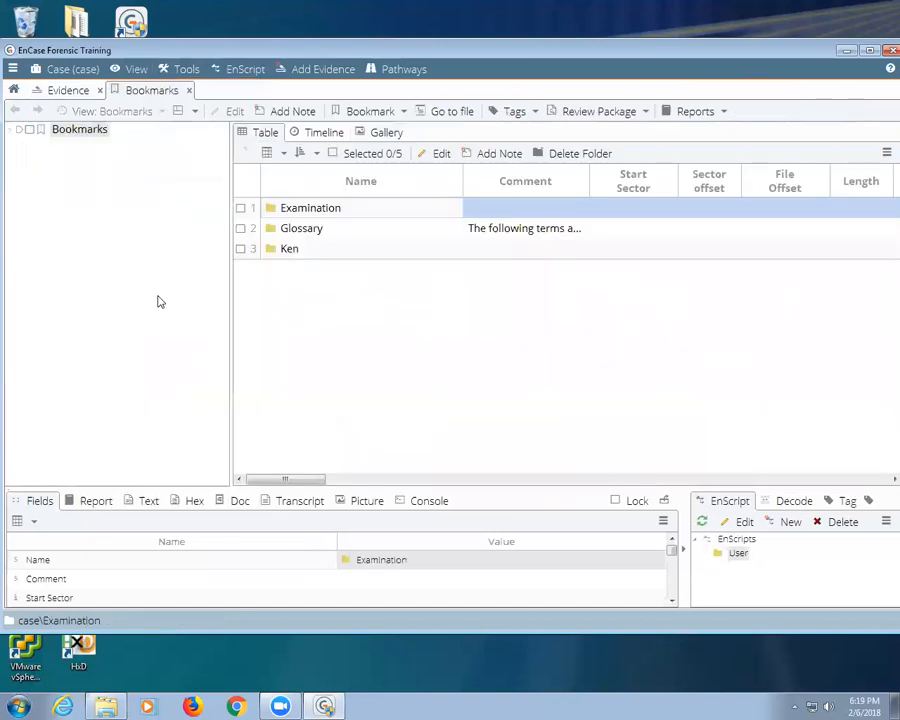
{"action": "left_click", "coordinate": [19, 130]}
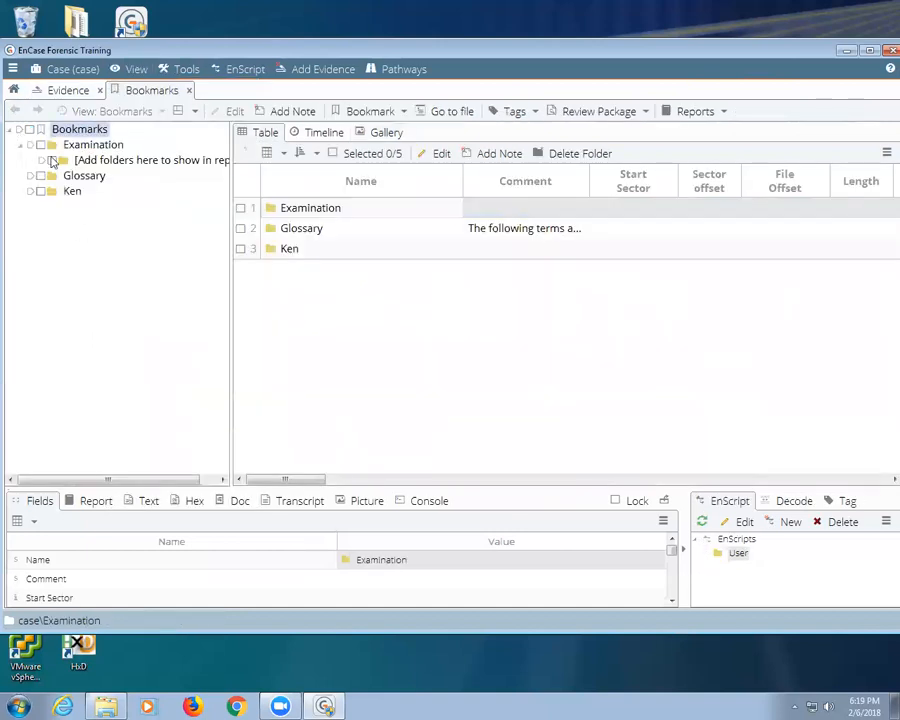
{"action": "left_click", "coordinate": [60, 194]}
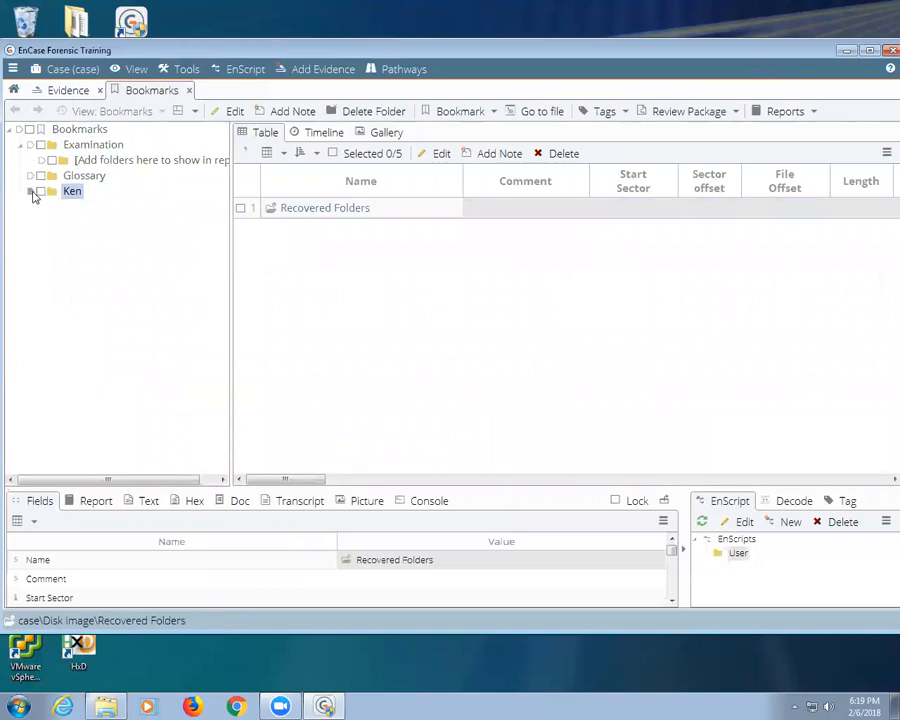
{"action": "double_click", "coordinate": [295, 212]}
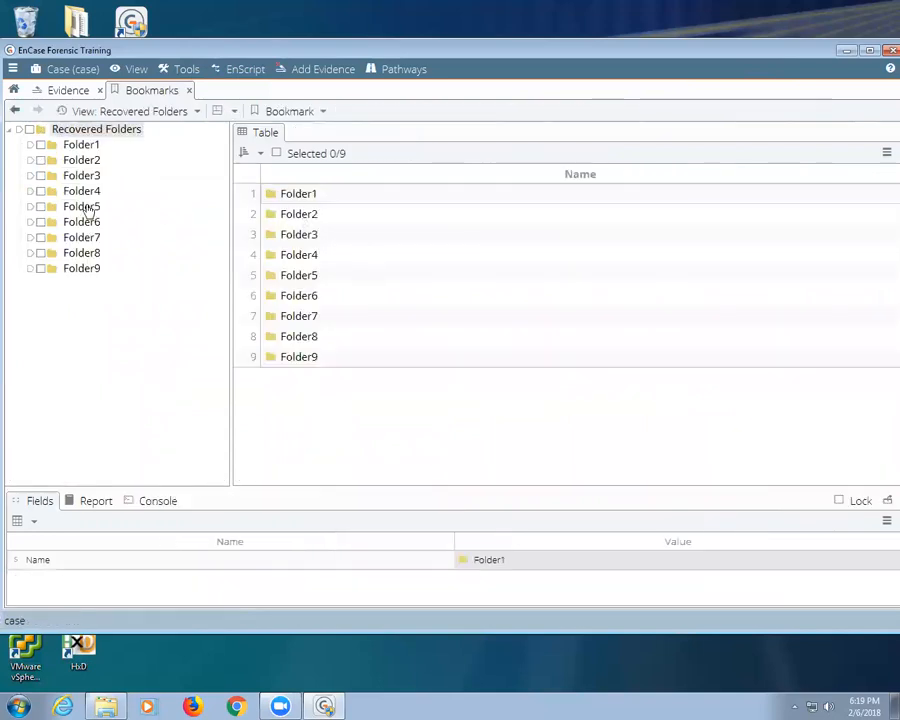
Step: Examine Folder1 and Folder2 inside the bookmark with all subfolders included, then close the bookmarks view
{"action": "left_click", "coordinate": [80, 146]}
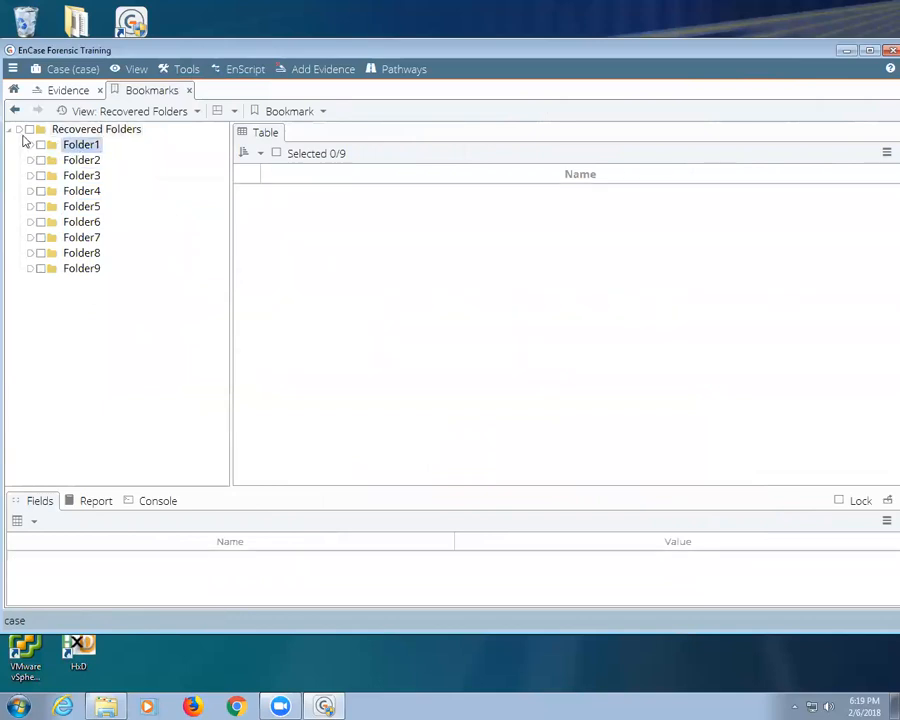
{"action": "left_click", "coordinate": [19, 131]}
{"action": "left_click", "coordinate": [75, 151]}
{"action": "left_click", "coordinate": [76, 163]}
{"action": "left_click", "coordinate": [76, 150]}
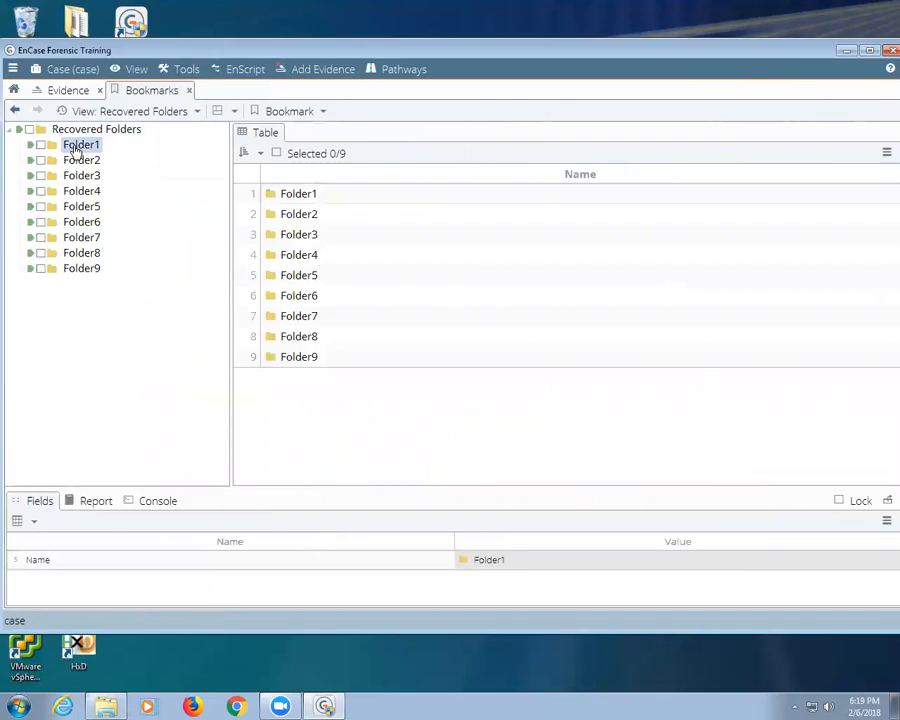
{"action": "left_click", "coordinate": [189, 91]}
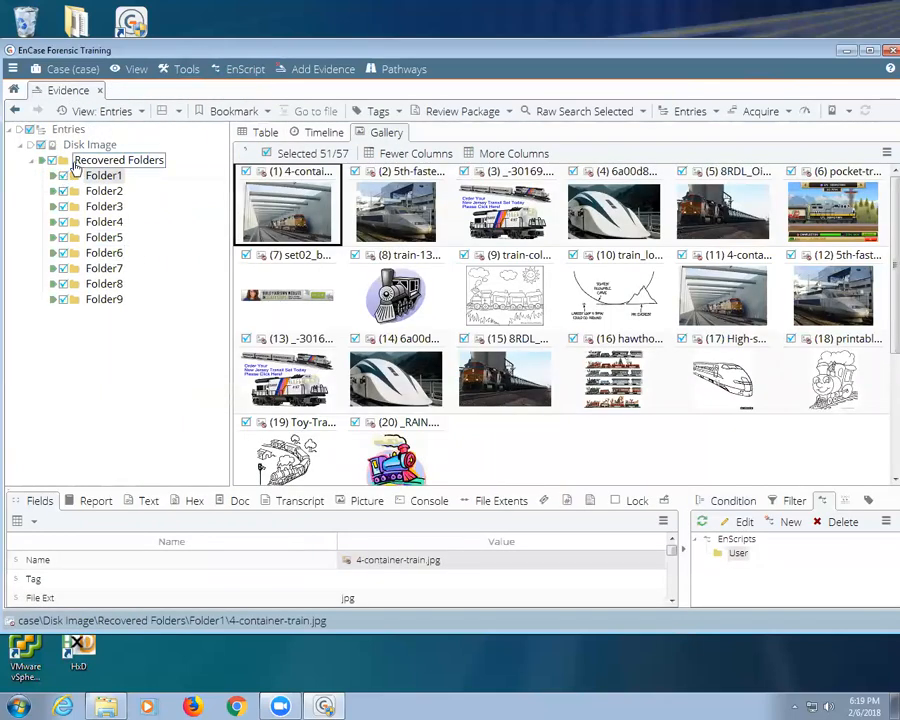
Step: Reopen the bookmarks, select the newly created bookmark folder and add it to the Examination Report, entering Trains as the new section name
{"action": "left_click", "coordinate": [134, 70]}
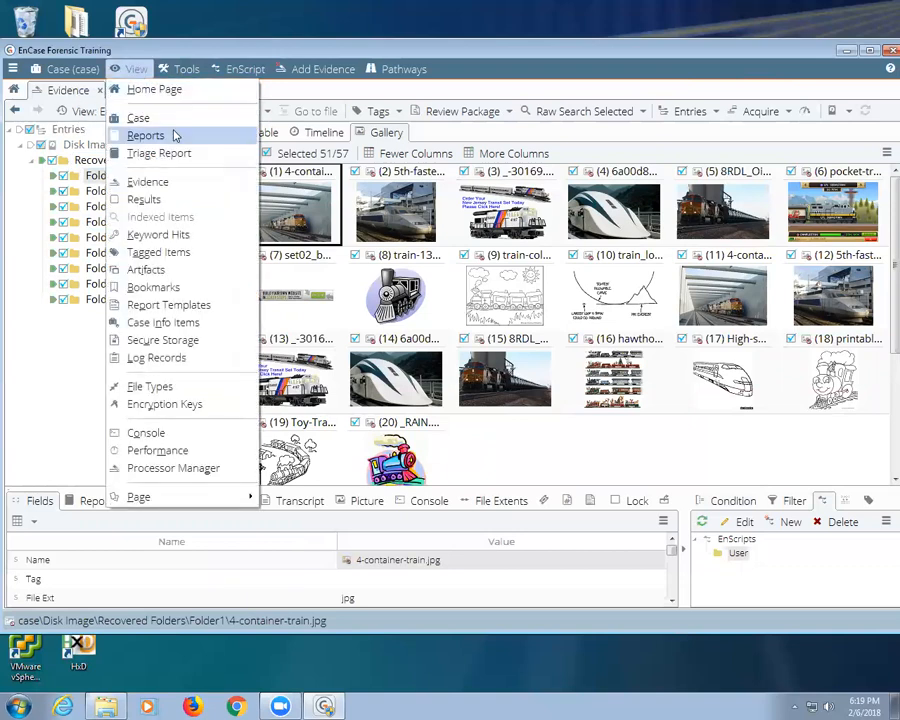
{"action": "left_click", "coordinate": [171, 290]}
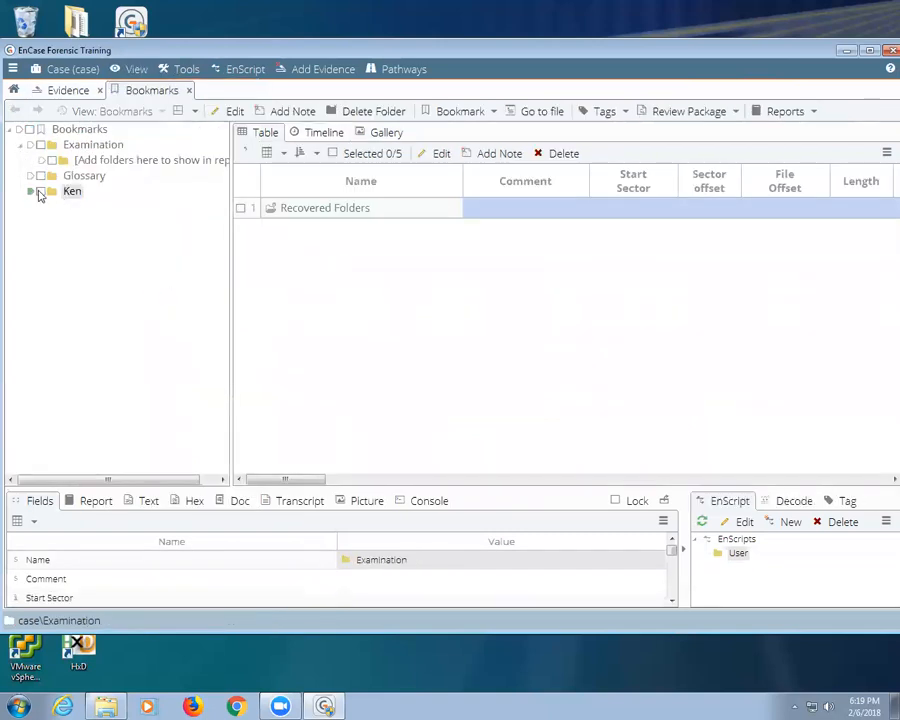
{"action": "left_click", "coordinate": [40, 191]}
{"action": "right_click", "coordinate": [73, 195]}
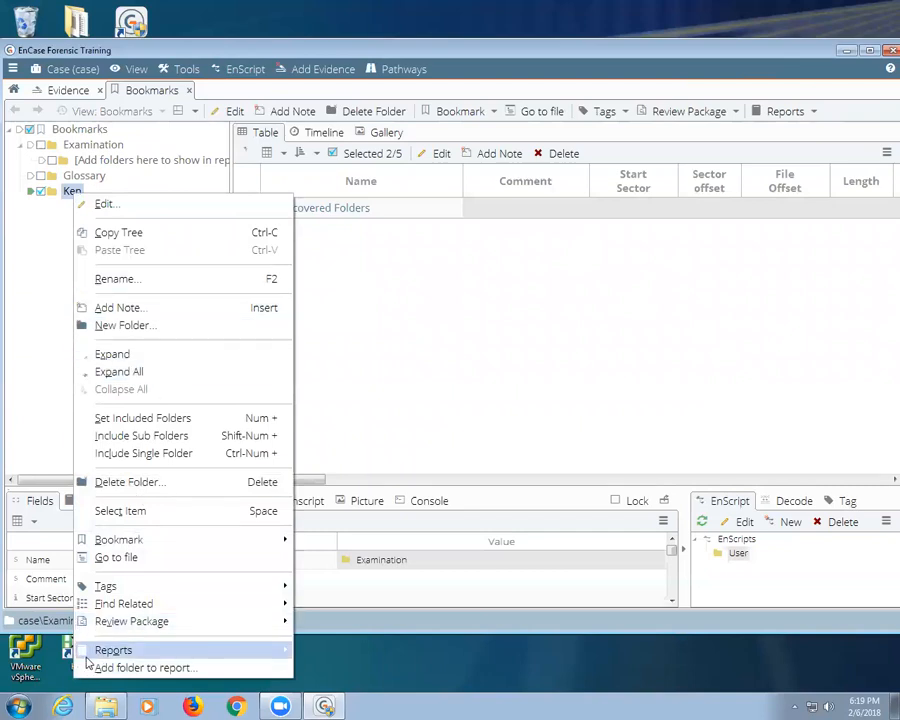
{"action": "mouse_move", "coordinate": [150, 650]}
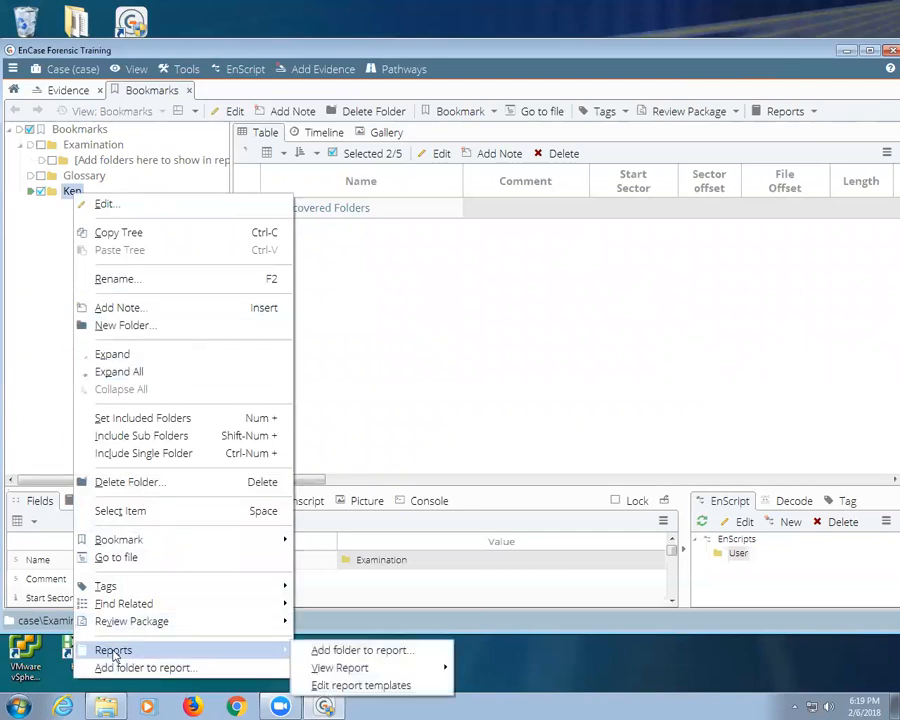
{"action": "left_click", "coordinate": [365, 651]}
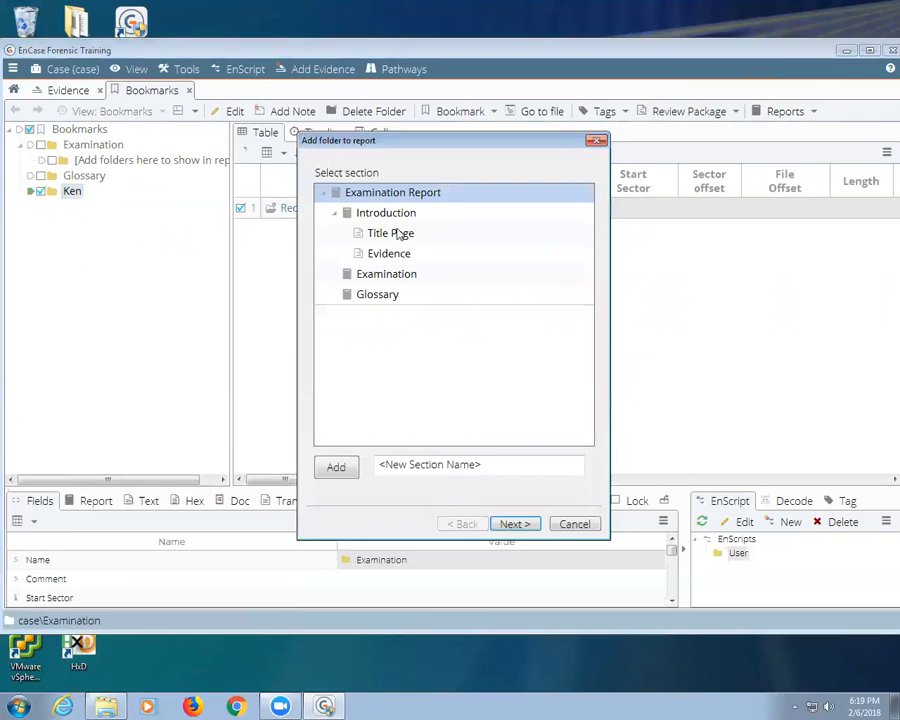
{"action": "left_click", "coordinate": [505, 472]}
{"action": "type", "text": "Trains"}
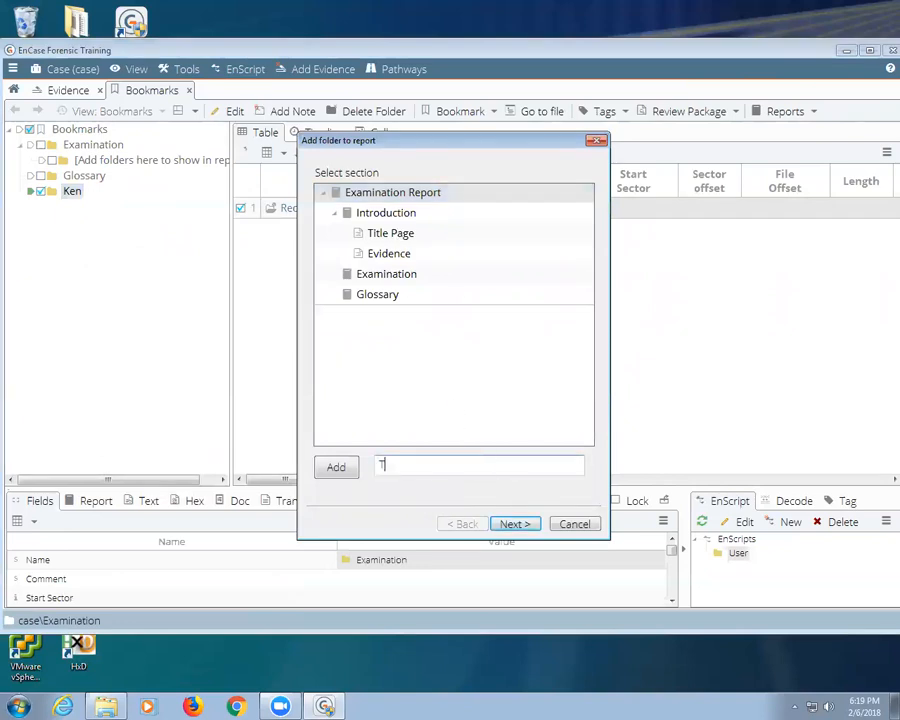
{"action": "left_click", "coordinate": [520, 524]}
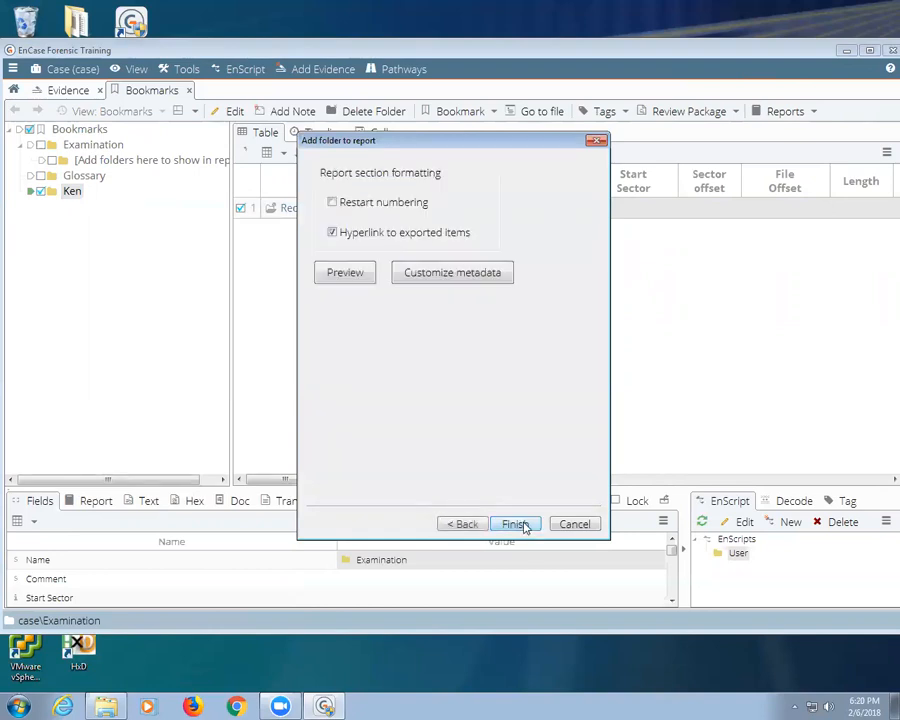
{"action": "left_click", "coordinate": [516, 524]}
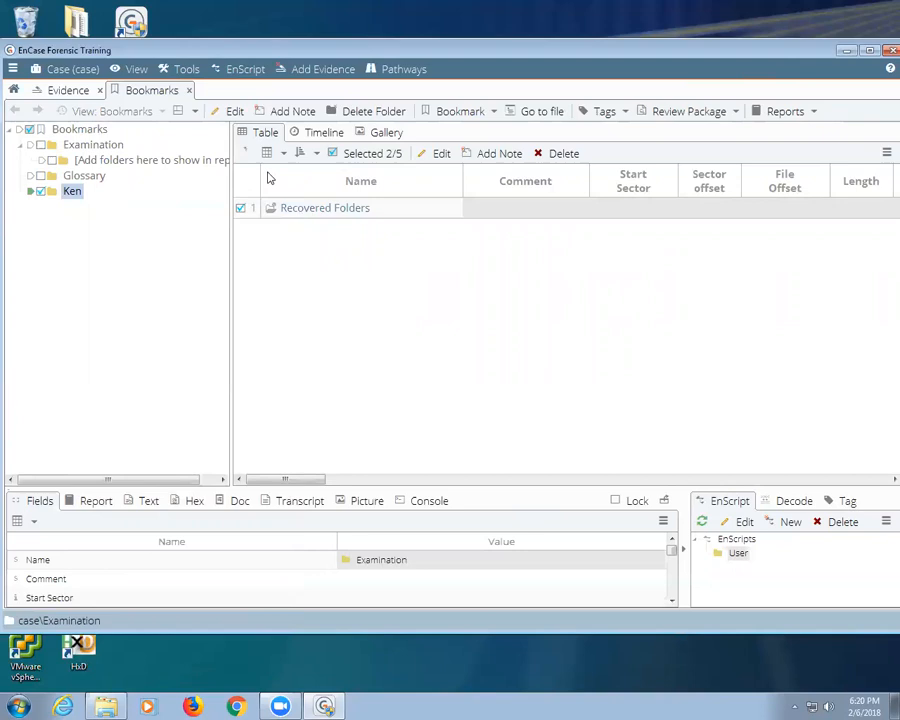
Step: Open the case's Examination Report, examine its sections from start to end, and close the report
{"action": "left_click", "coordinate": [137, 72]}
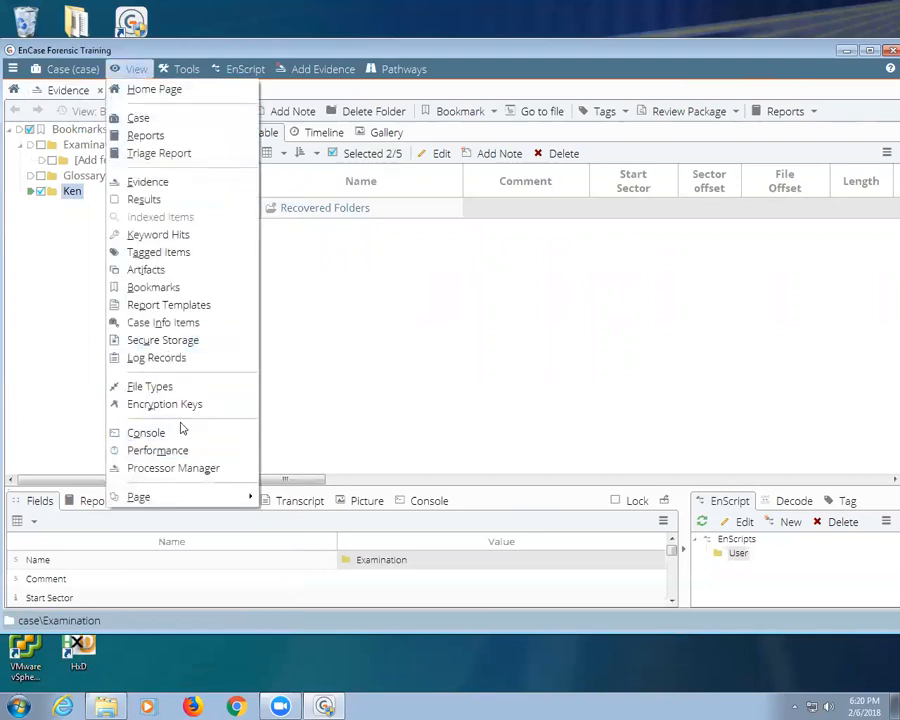
{"action": "left_click", "coordinate": [146, 135]}
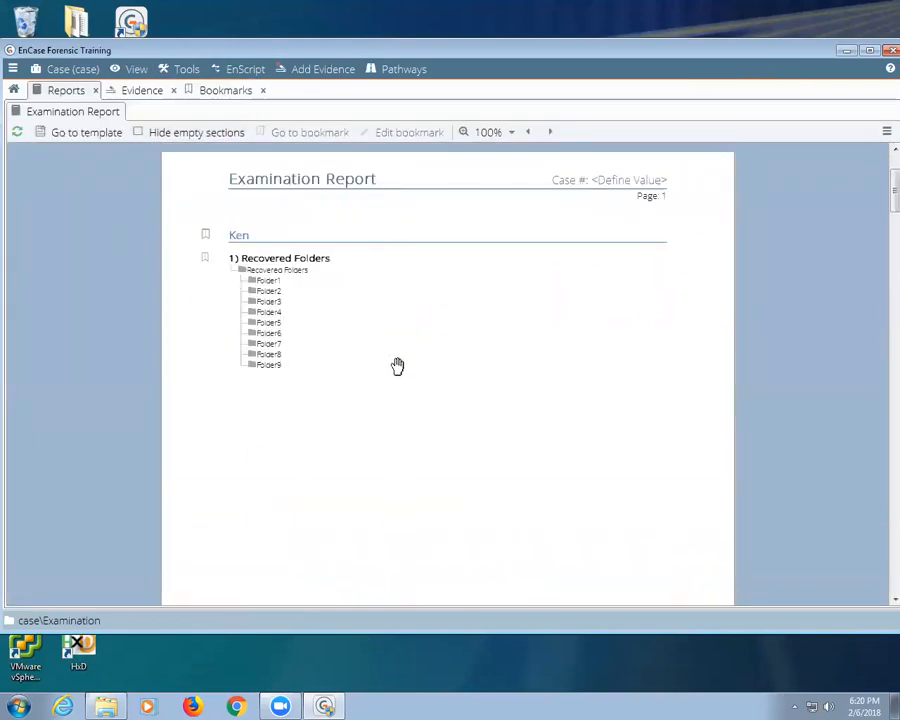
{"action": "scroll", "coordinate": [366, 366], "scroll_direction": "down", "scroll_amount": 15}
{"action": "scroll", "coordinate": [312, 393], "scroll_direction": "down", "scroll_amount": 3}
{"action": "scroll", "coordinate": [340, 414], "scroll_direction": "up", "scroll_amount": 7}
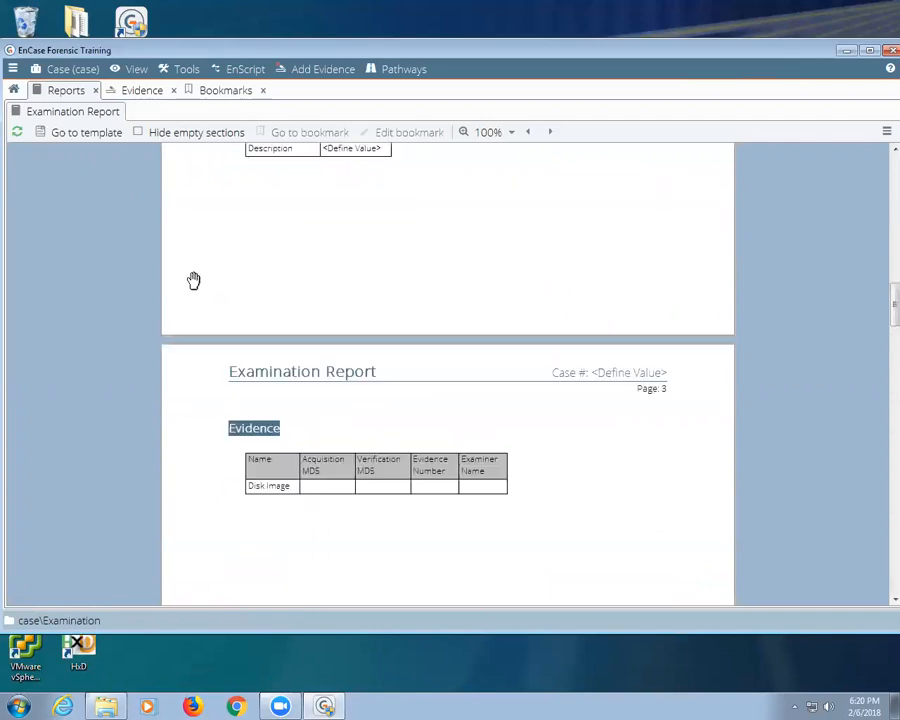
{"action": "scroll", "coordinate": [188, 274], "scroll_direction": "up", "scroll_amount": 7}
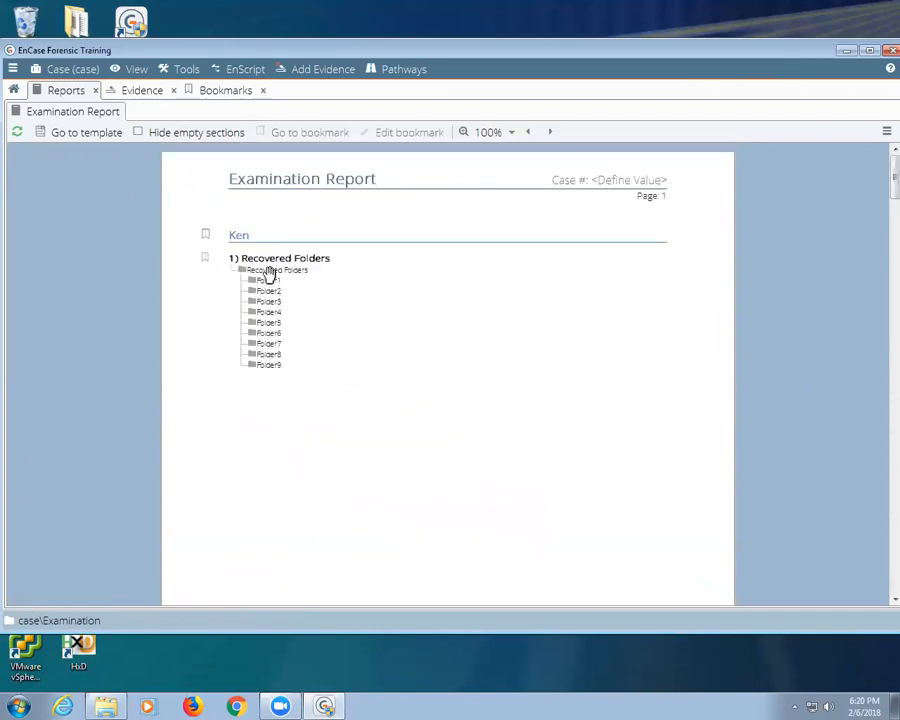
{"action": "left_click", "coordinate": [95, 90]}
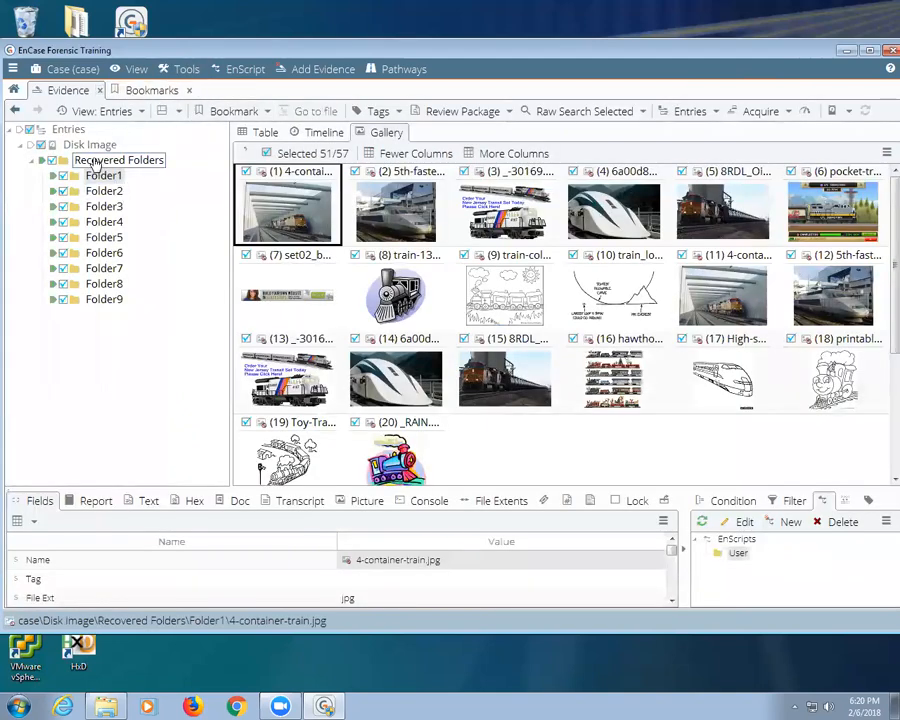
Step: Bookmark the selected items of Recovered Folders into a new bookmark folder named with the person's first name followed by 2
{"action": "right_click", "coordinate": [93, 162]}
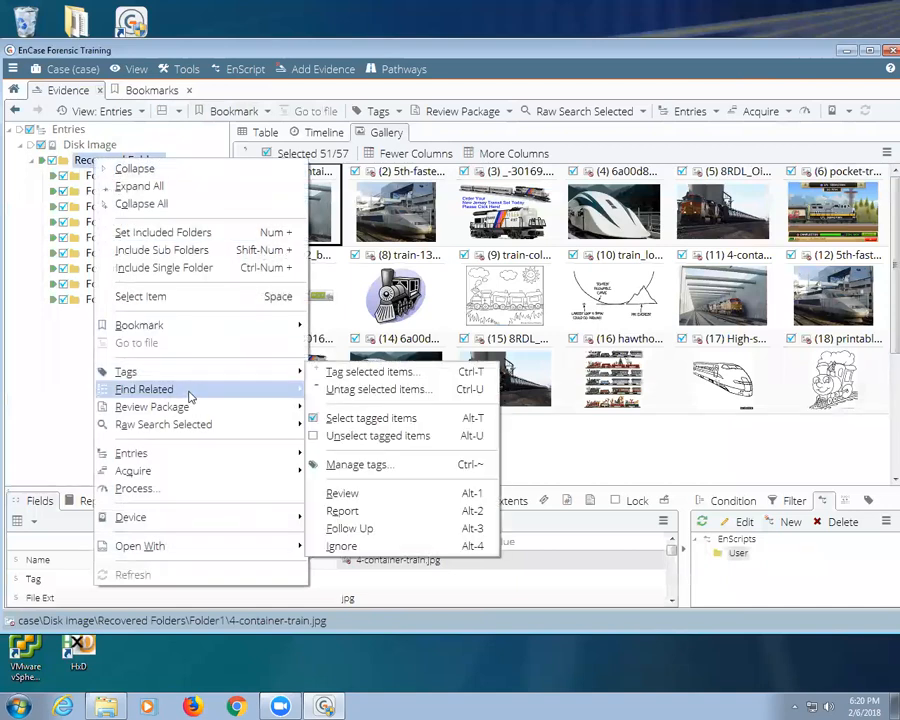
{"action": "mouse_move", "coordinate": [252, 324]}
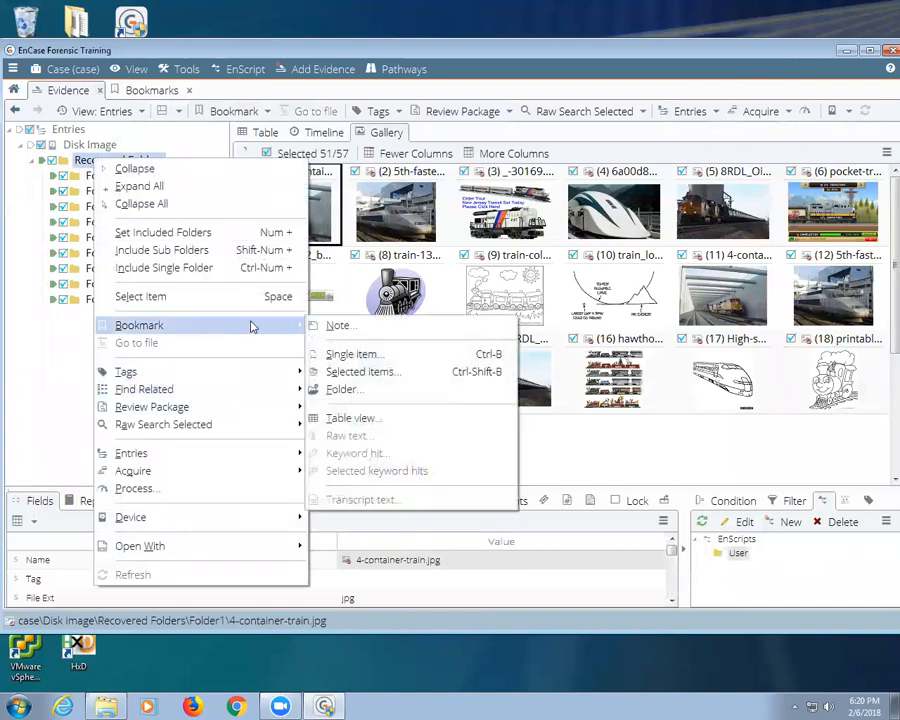
{"action": "left_click", "coordinate": [366, 374]}
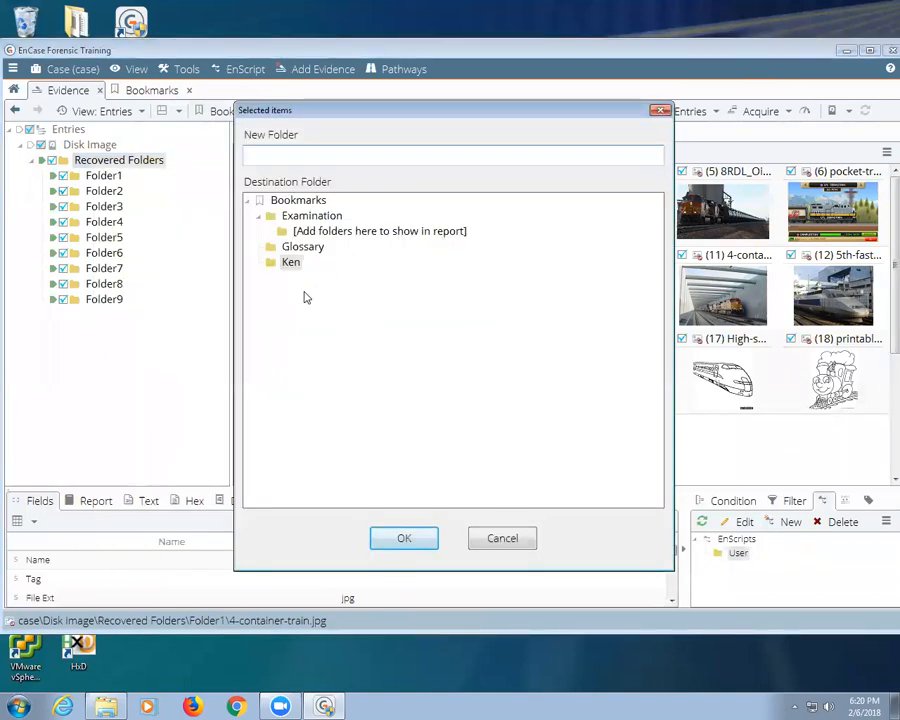
{"action": "type", "text": "Ken2"}
{"action": "left_click", "coordinate": [404, 539]}
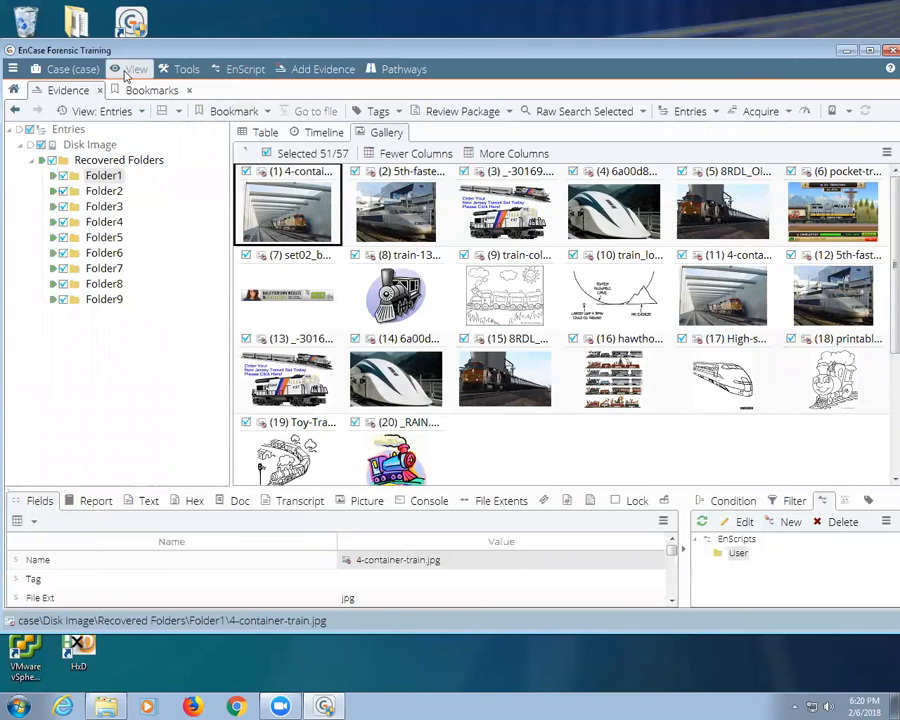
Step: Show the bookmarks, expand the first-name folder, then open its new subfolder and select all items in it
{"action": "left_click", "coordinate": [153, 90]}
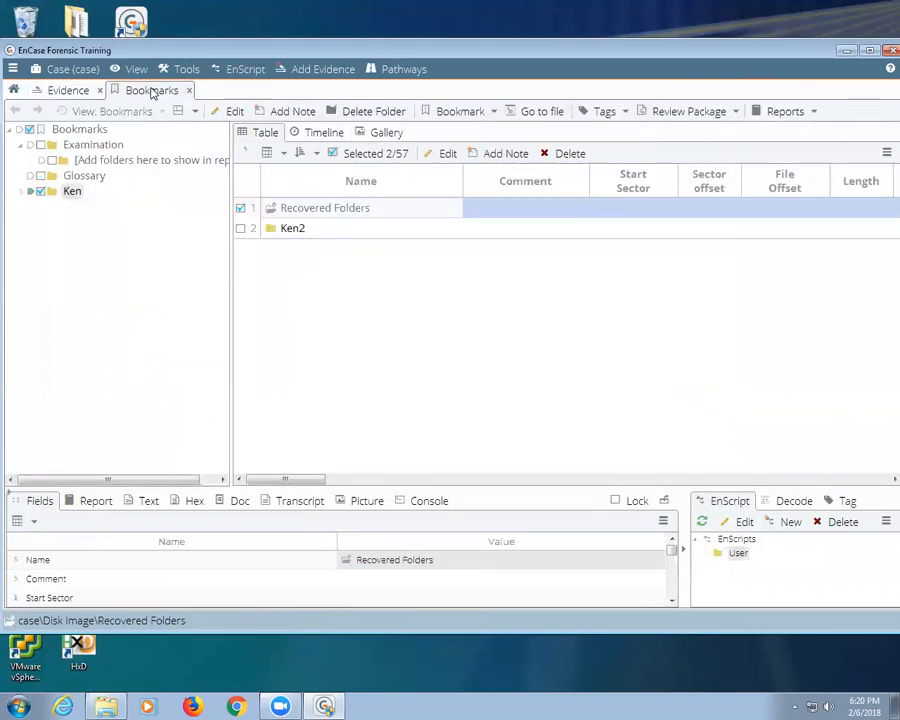
{"action": "left_click", "coordinate": [30, 191]}
{"action": "left_click", "coordinate": [86, 208]}
{"action": "left_click", "coordinate": [52, 206]}
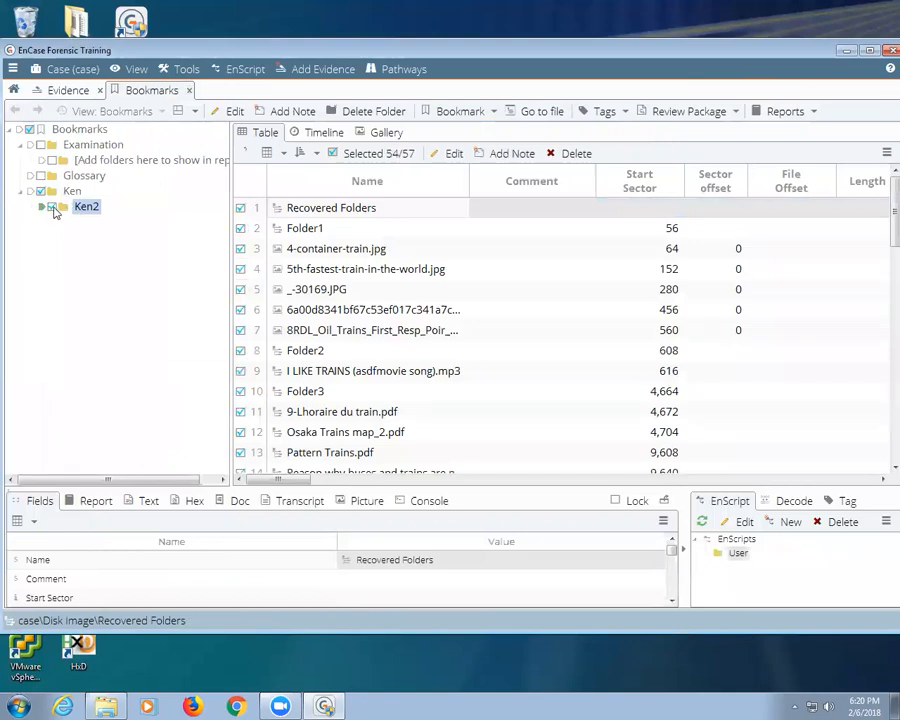
Step: Add the new bookmark subfolder to the Examination Report with the default formatting, entering the subfolder's name as the new section name
{"action": "right_click", "coordinate": [84, 209]}
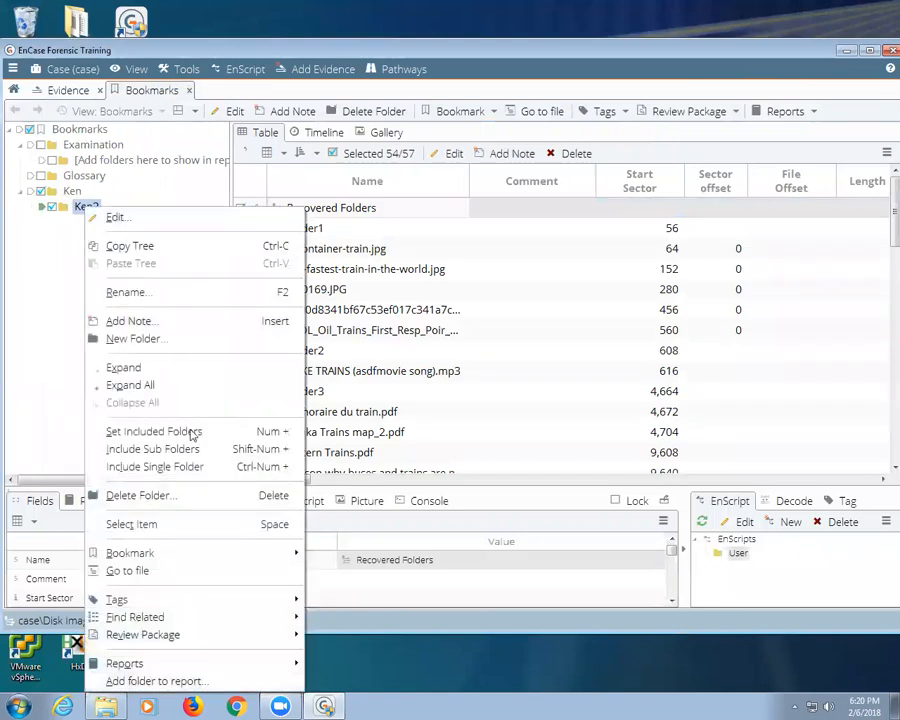
{"action": "mouse_move", "coordinate": [197, 665]}
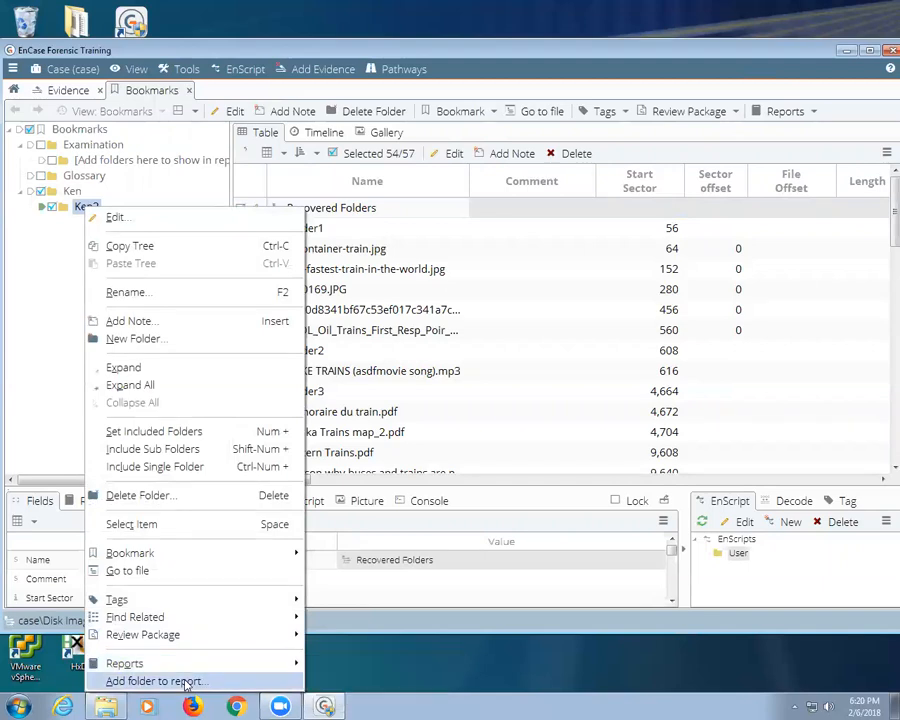
{"action": "left_click", "coordinate": [185, 681]}
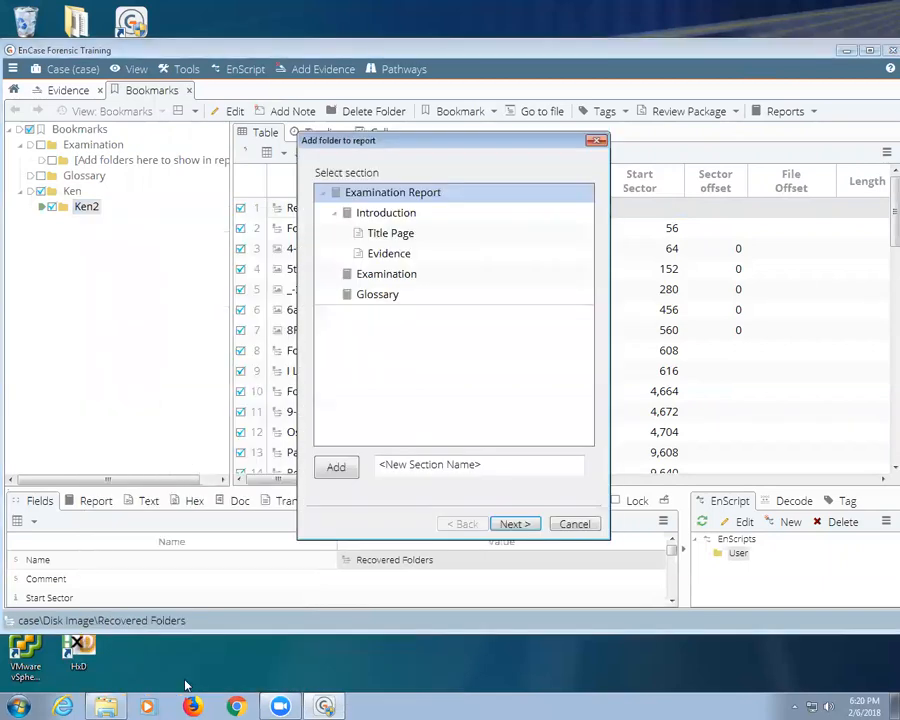
{"action": "left_click", "coordinate": [522, 524]}
{"action": "left_click", "coordinate": [472, 522]}
{"action": "left_click", "coordinate": [508, 466]}
{"action": "type", "text": "Ken2"}
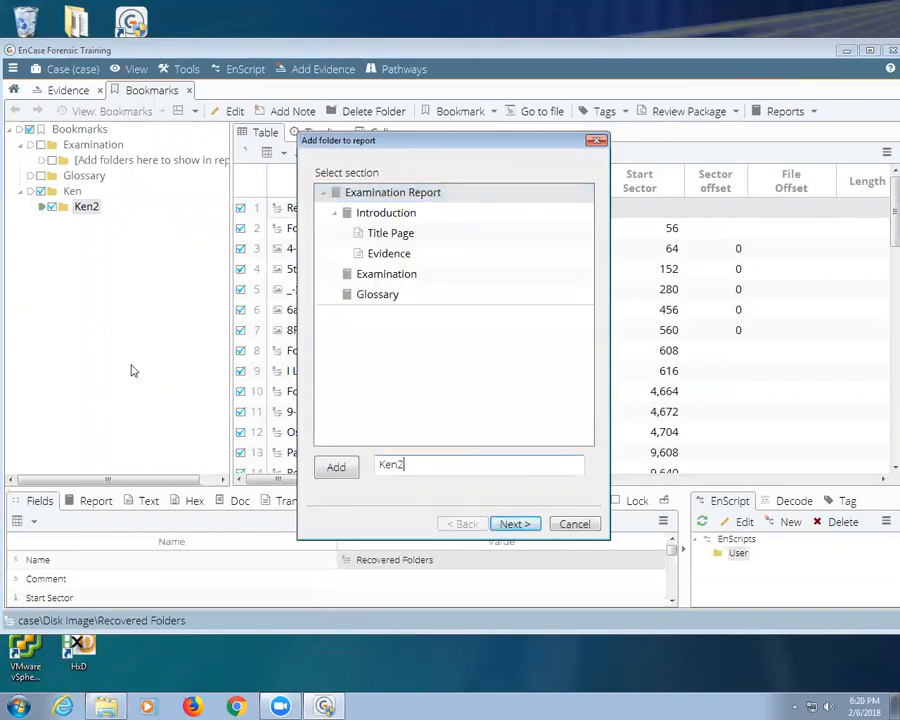
{"action": "left_click", "coordinate": [514, 524]}
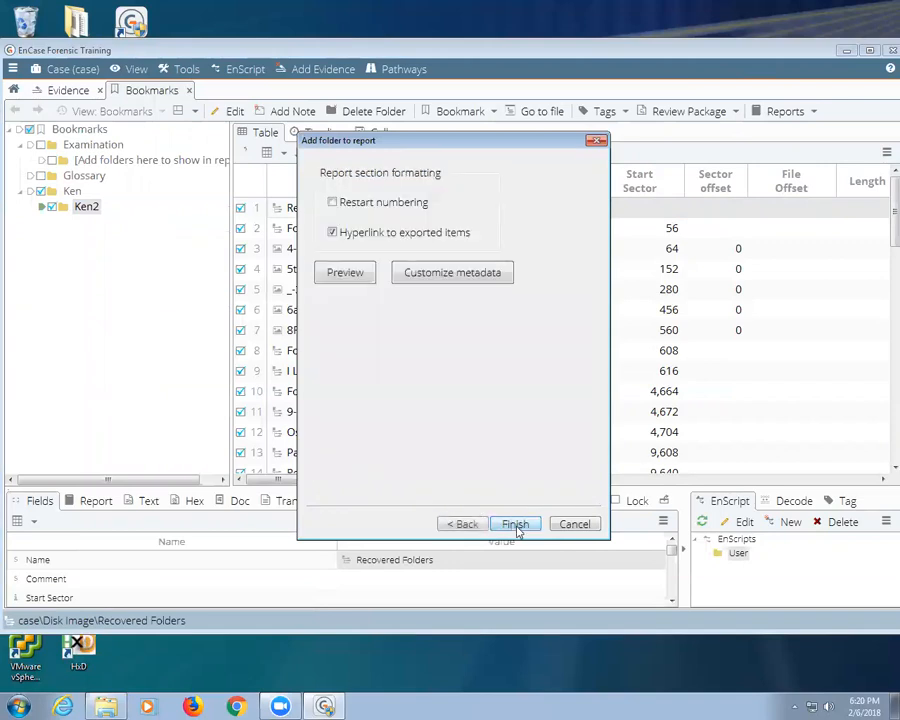
{"action": "left_click", "coordinate": [515, 524]}
Step: Open the Examination Report and examine the bookmarked folders and train pictures listed under the newly added section
{"action": "left_click", "coordinate": [130, 69]}
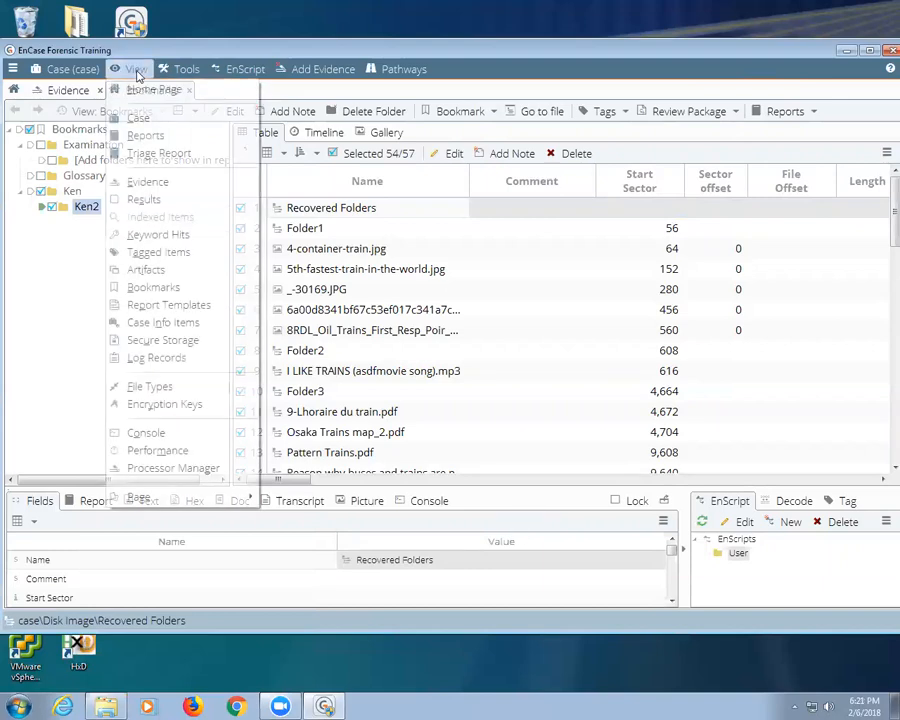
{"action": "left_click", "coordinate": [133, 136]}
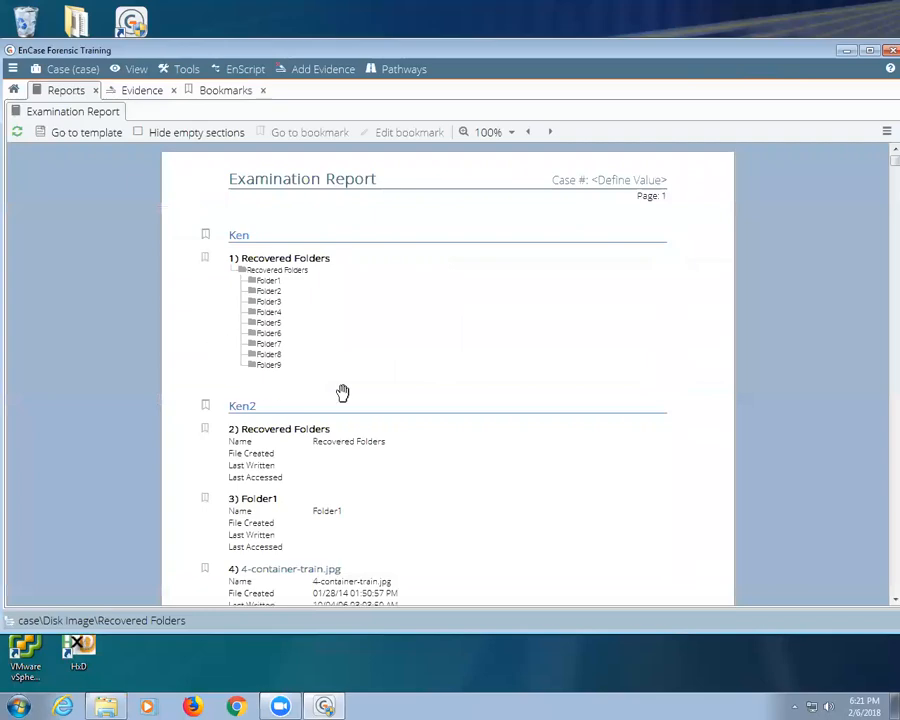
{"action": "scroll", "coordinate": [341, 390], "scroll_direction": "down", "scroll_amount": 15}
{"action": "scroll", "coordinate": [418, 374], "scroll_direction": "down", "scroll_amount": 3}
{"action": "scroll", "coordinate": [418, 374], "scroll_direction": "up", "scroll_amount": 10}
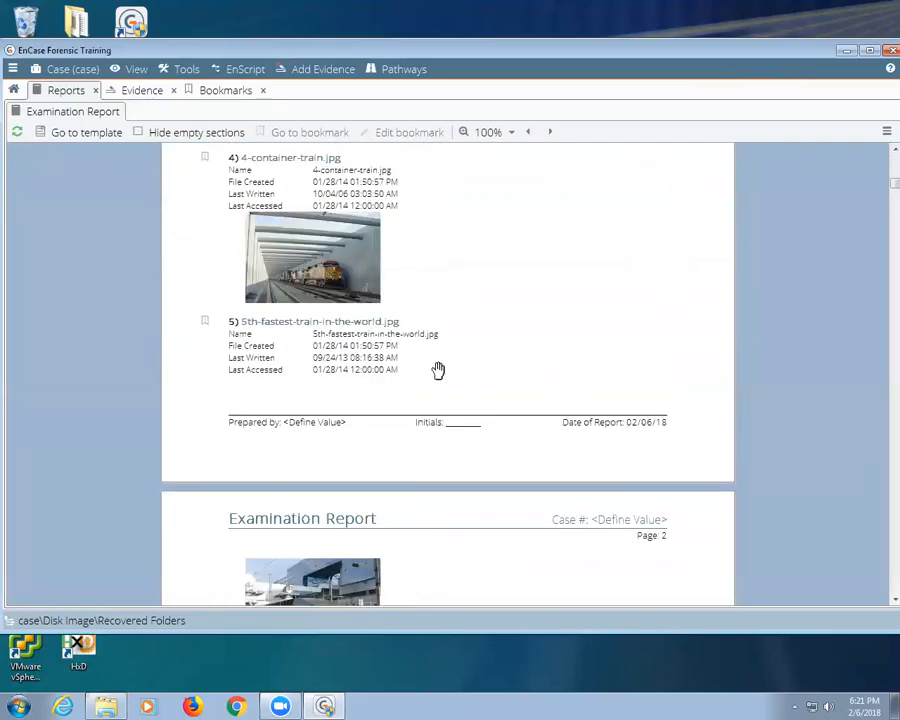
{"action": "scroll", "coordinate": [438, 370], "scroll_direction": "up", "scroll_amount": 2}
{"action": "scroll", "coordinate": [428, 368], "scroll_direction": "down", "scroll_amount": 5}
{"action": "scroll", "coordinate": [426, 368], "scroll_direction": "up", "scroll_amount": 6}
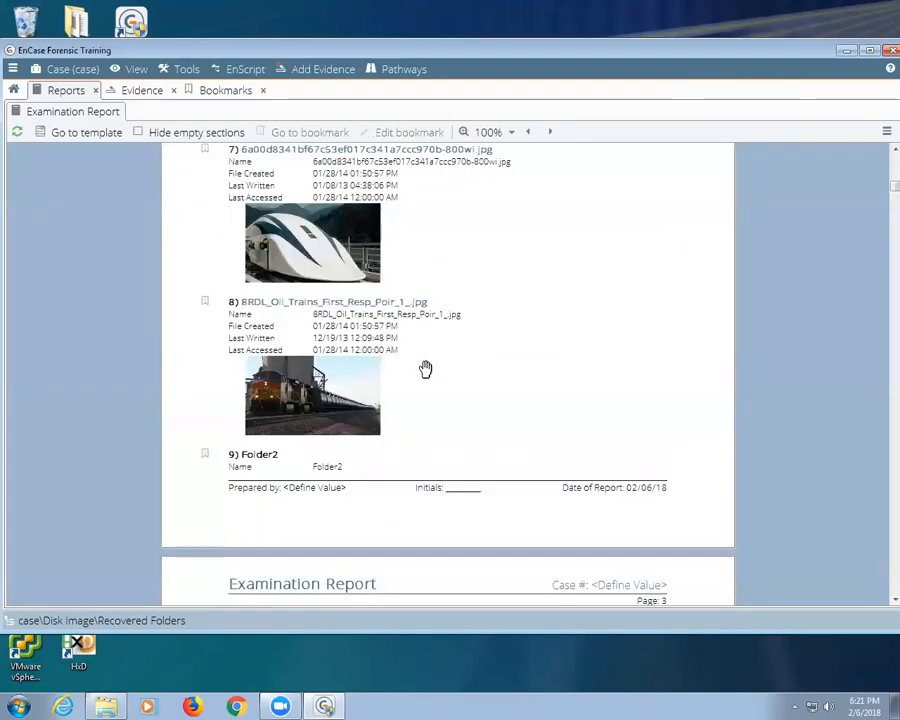
{"action": "scroll", "coordinate": [429, 369], "scroll_direction": "up", "scroll_amount": 2}
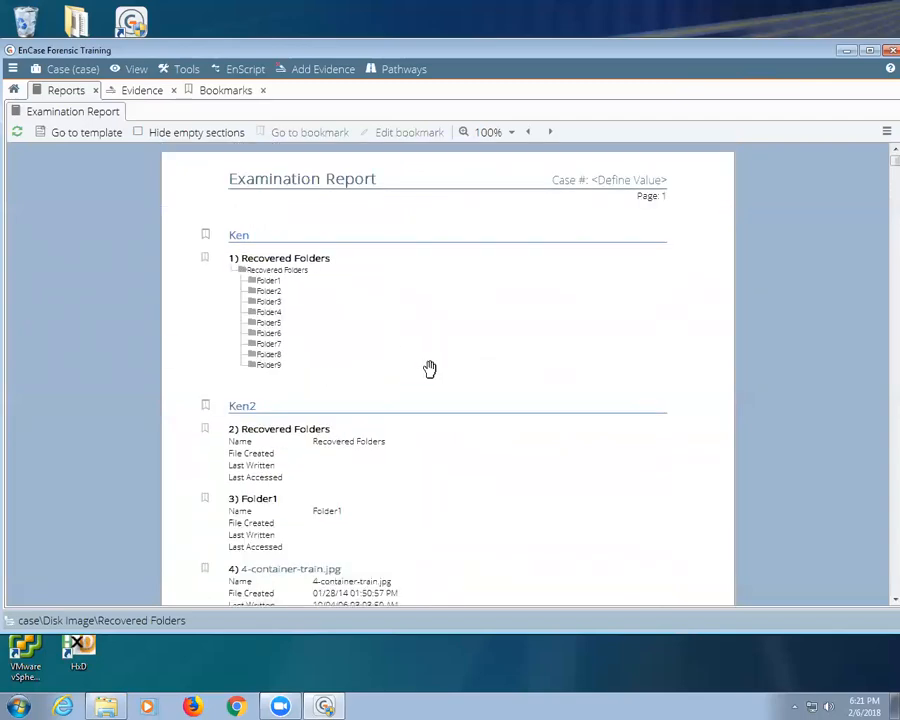
{"action": "scroll", "coordinate": [465, 435], "scroll_direction": "down", "scroll_amount": 5}
{"action": "scroll", "coordinate": [465, 434], "scroll_direction": "down", "scroll_amount": 3}
{"action": "scroll", "coordinate": [465, 433], "scroll_direction": "up", "scroll_amount": 4}
Step: Save the Examination Report in PDF format as EnCase.pdf in the Documents folder
{"action": "right_click", "coordinate": [418, 321]}
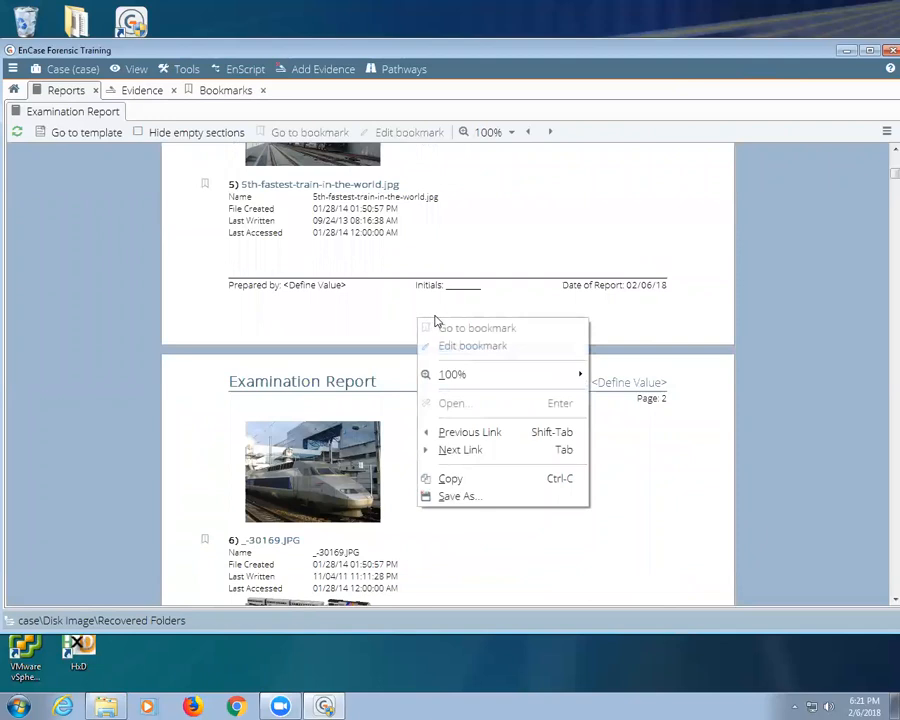
{"action": "left_click", "coordinate": [498, 500]}
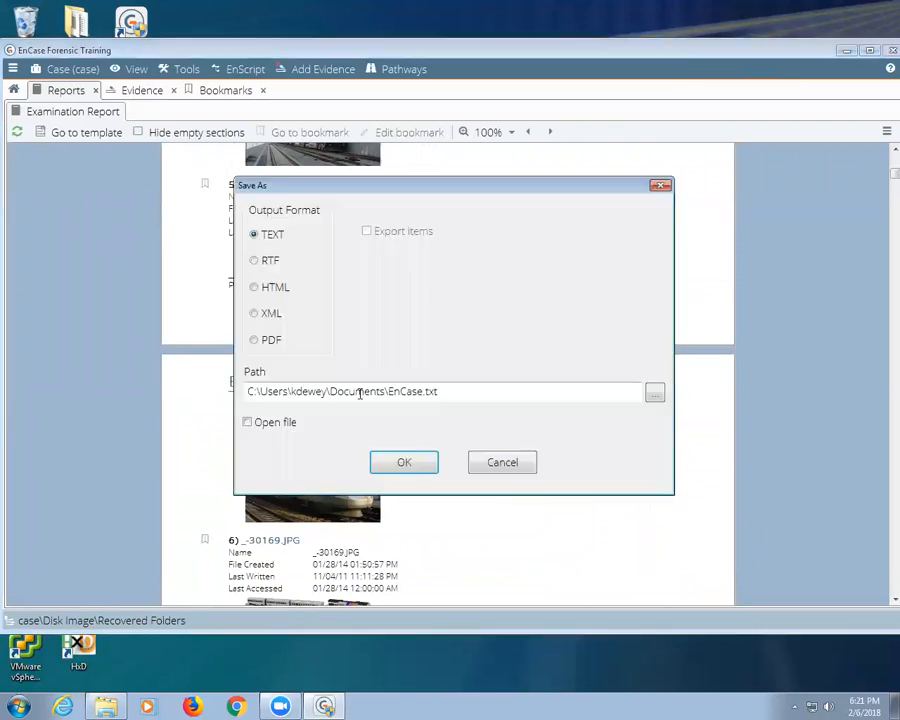
{"action": "left_click", "coordinate": [270, 340]}
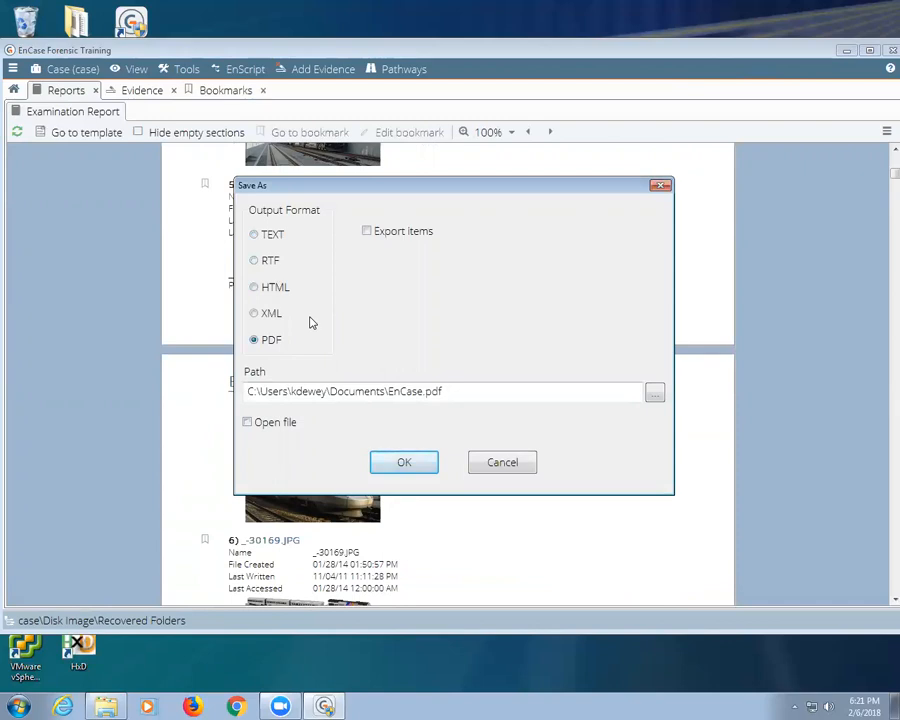
{"action": "key", "text": "Return"}
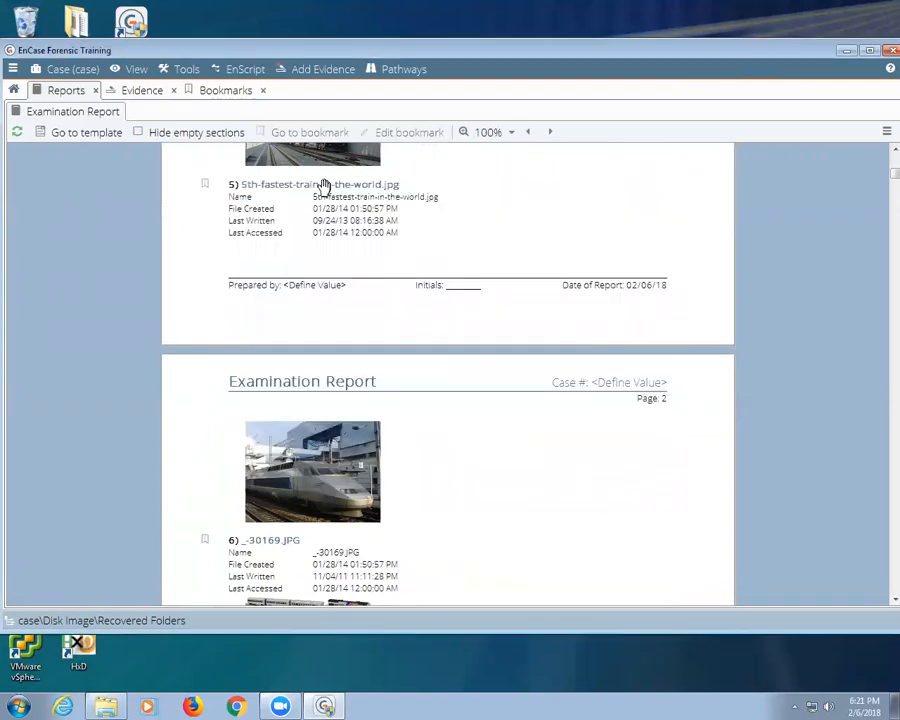
Step: Close EnCase and reposition the Lab 3 Automated File Recovery folder window on the desktop
{"action": "left_click", "coordinate": [880, 52]}
{"action": "left_click", "coordinate": [494, 344]}
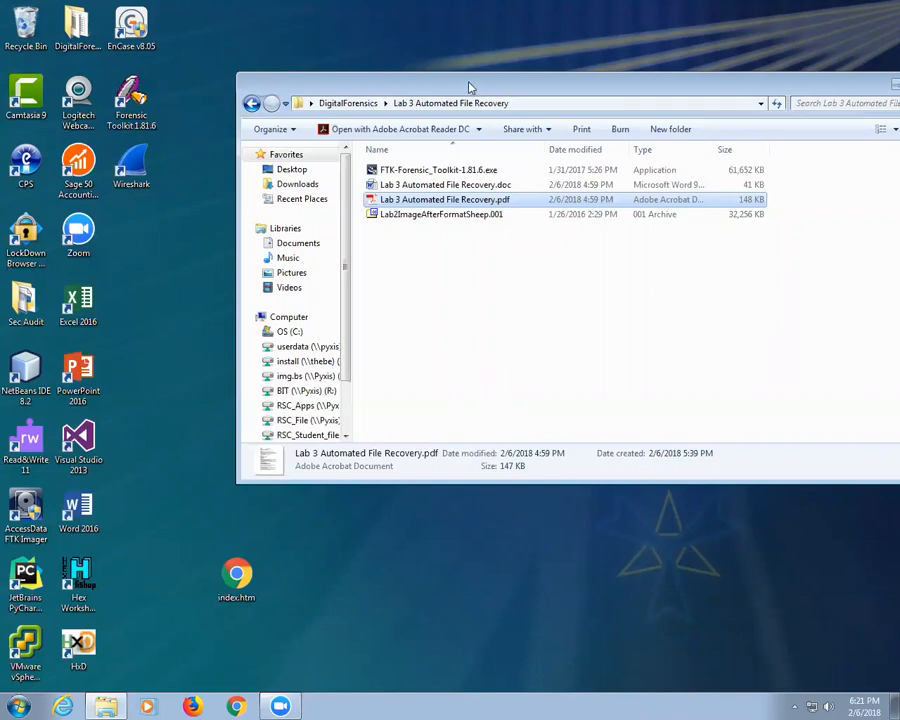
{"action": "left_click_drag", "start_coordinate": [470, 88], "coordinate": [369, 230]}
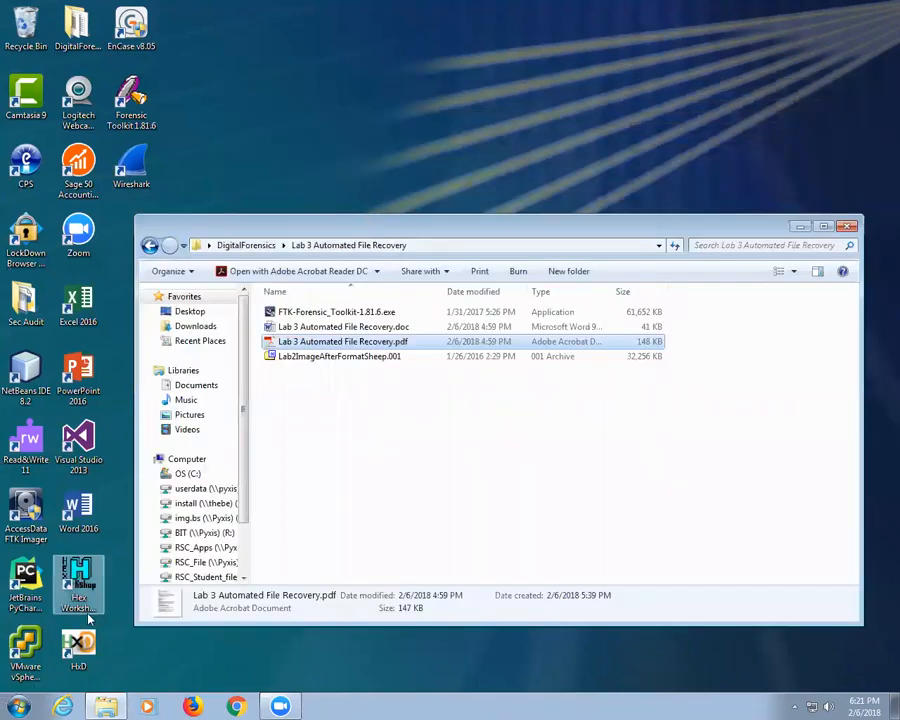
{"action": "key", "text": "super"}
{"action": "type", "text": "win"}
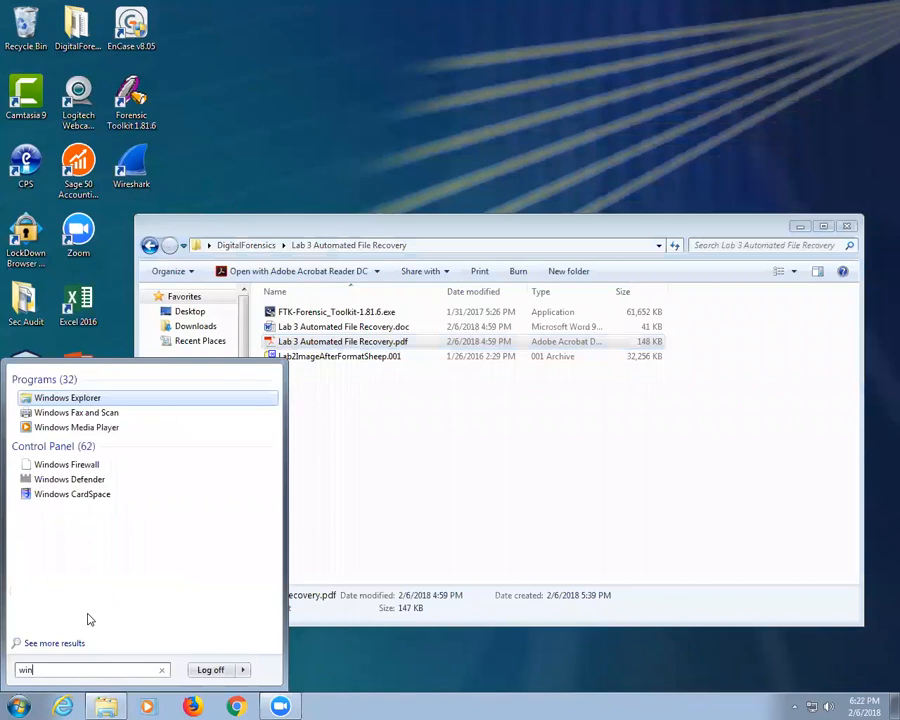
{"action": "key", "text": "Escape"}
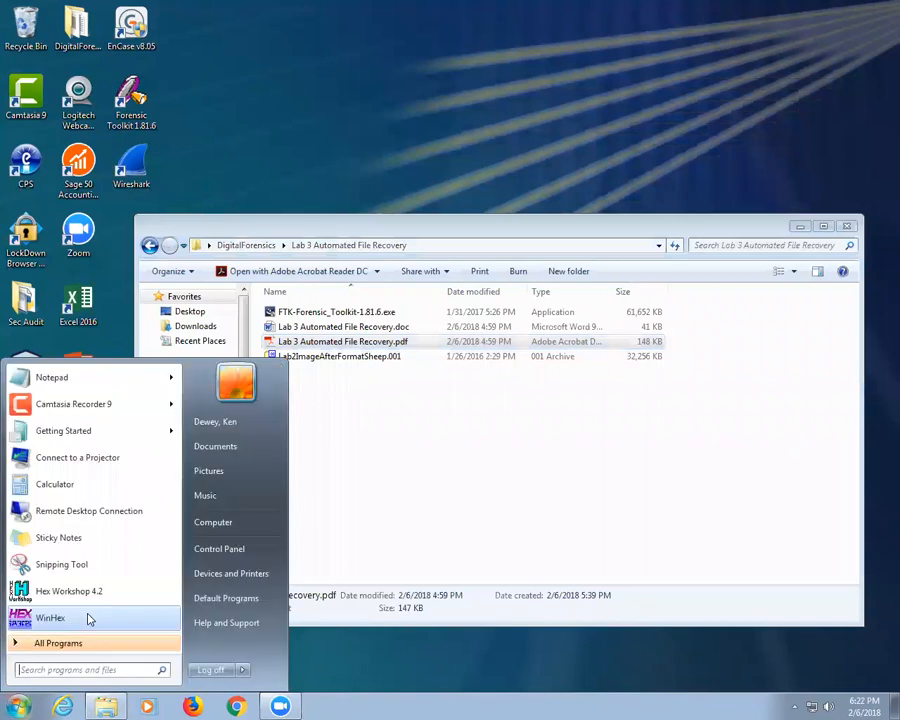
{"action": "key", "text": "Escape"}
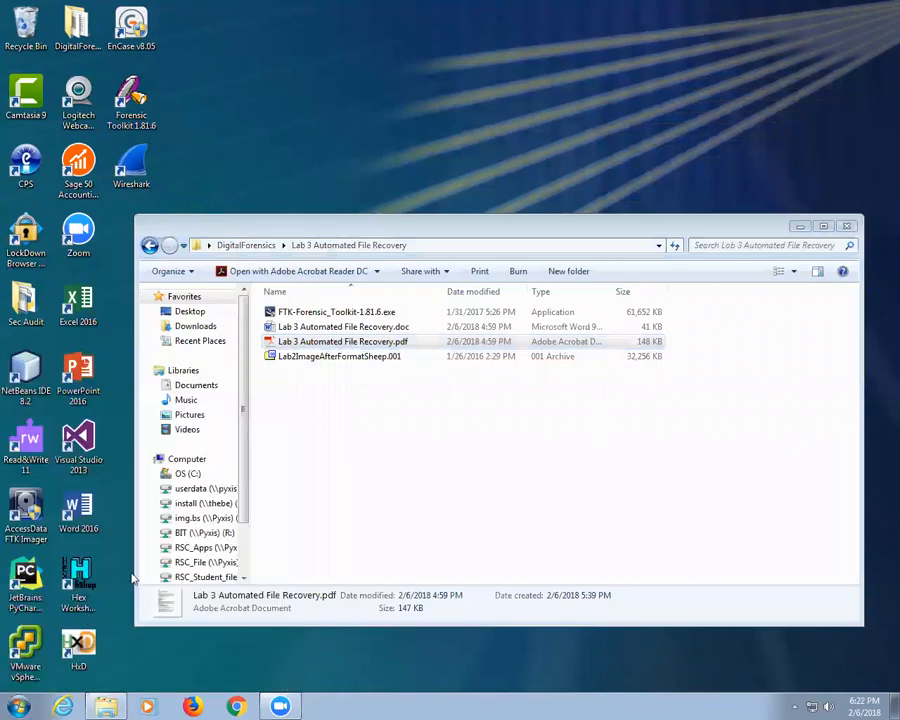
Step: Launch WinHex and open Lab2ImageAfterFormatSheep.001 from the Lab 2 Manual File Recovery folder in DigitalForensics on the desktop
{"action": "left_click", "coordinate": [20, 705]}
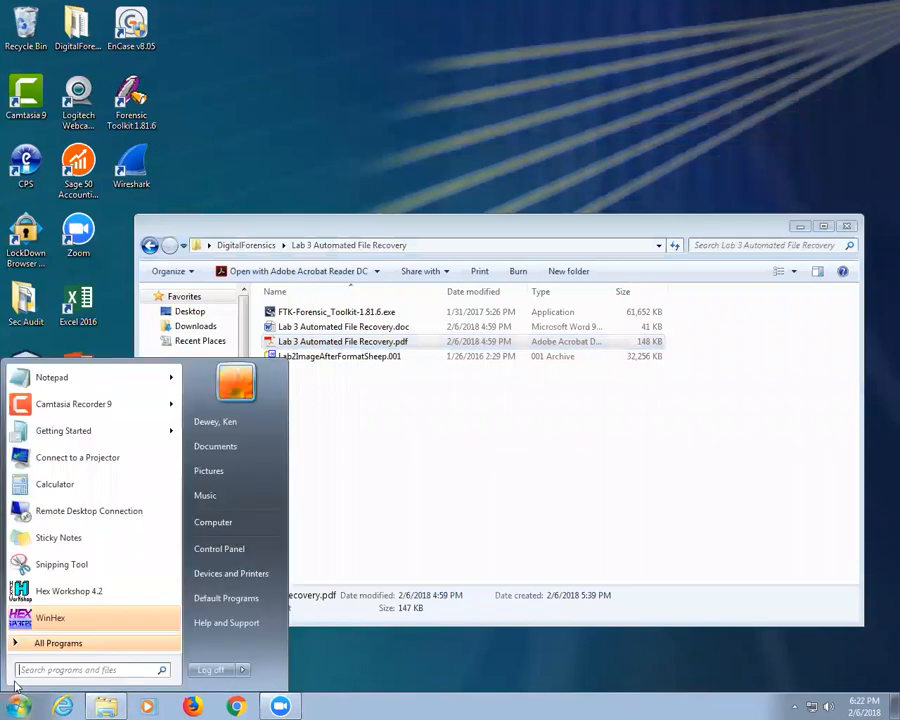
{"action": "left_click", "coordinate": [56, 620]}
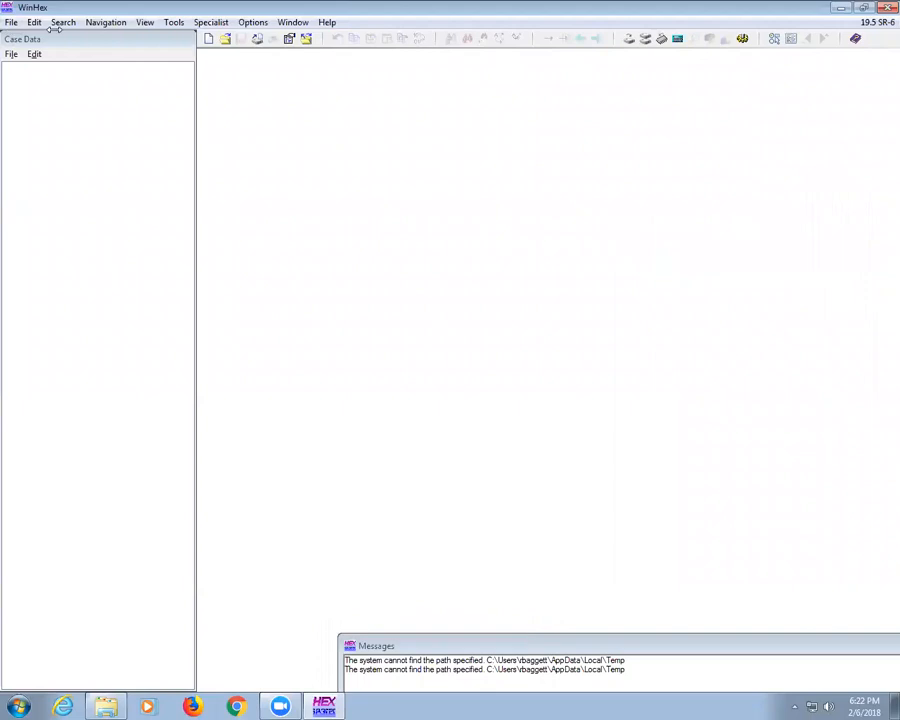
{"action": "left_click", "coordinate": [11, 23]}
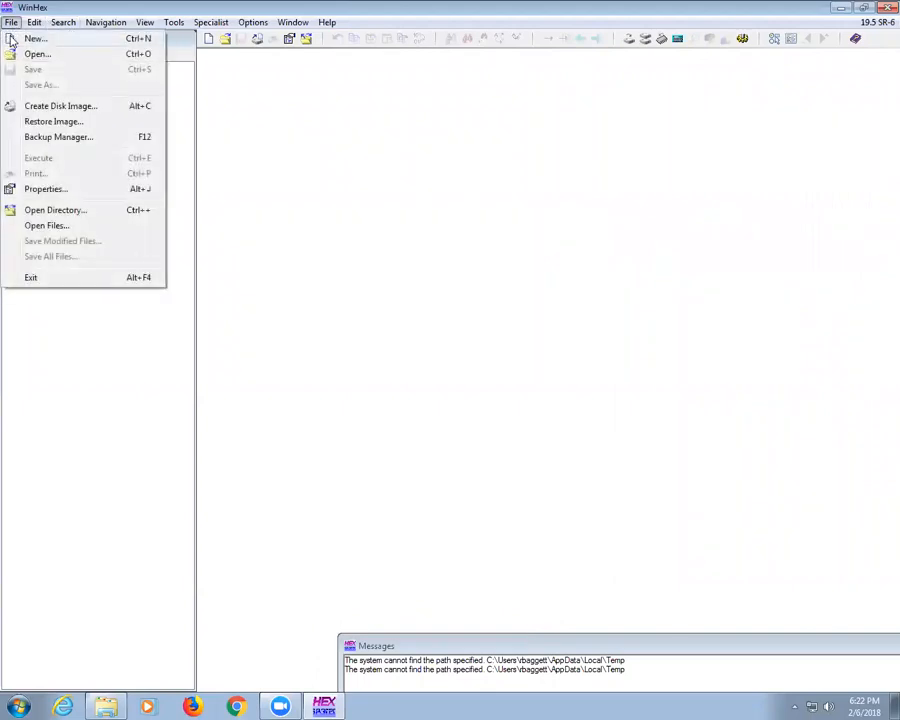
{"action": "left_click", "coordinate": [37, 54]}
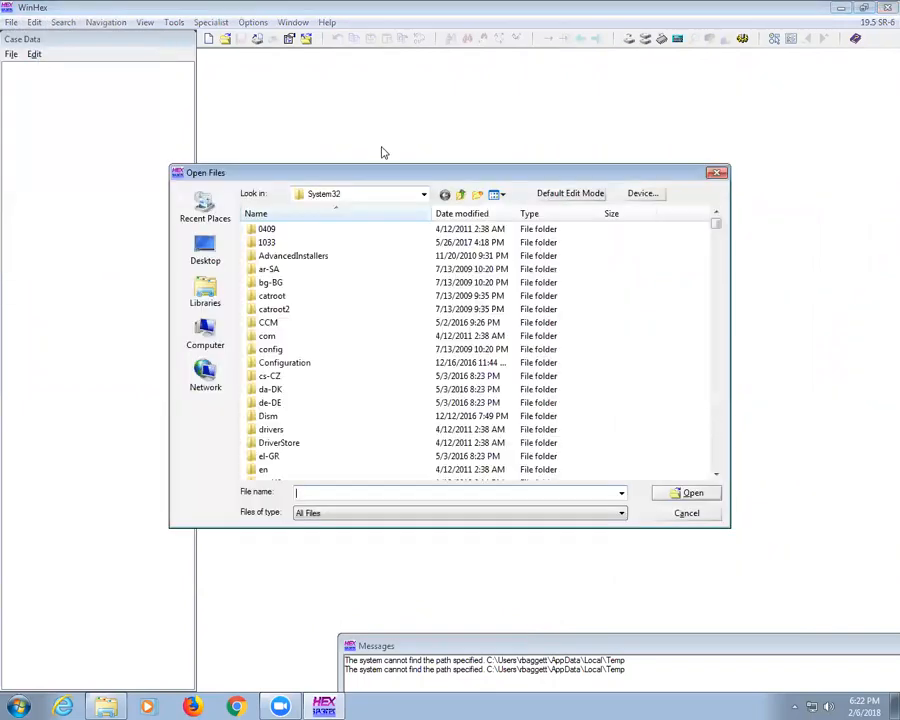
{"action": "left_click", "coordinate": [207, 252]}
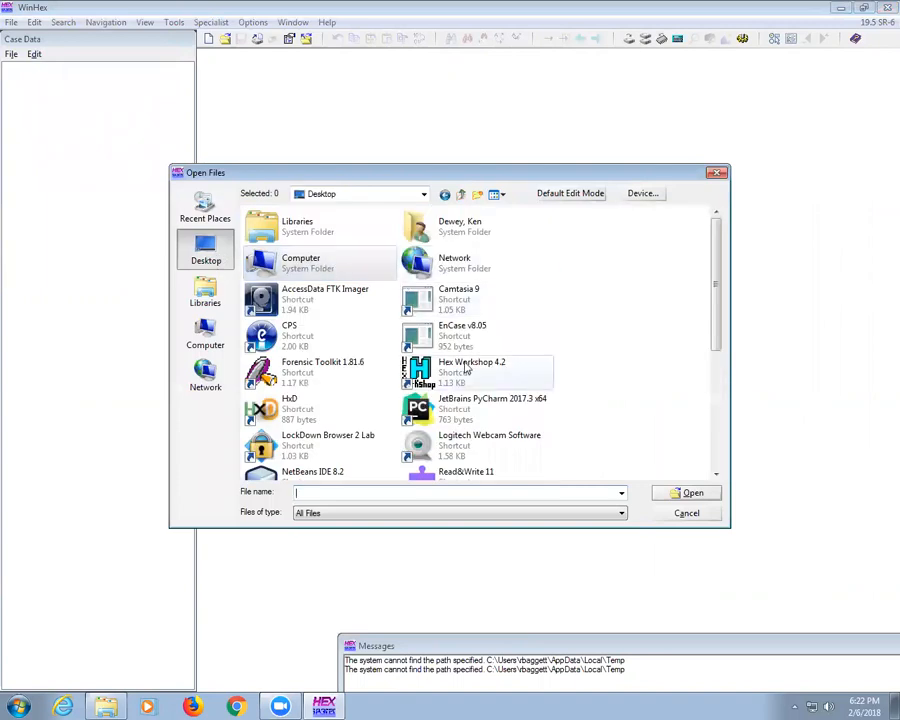
{"action": "left_click_drag", "start_coordinate": [715, 227], "coordinate": [723, 448]}
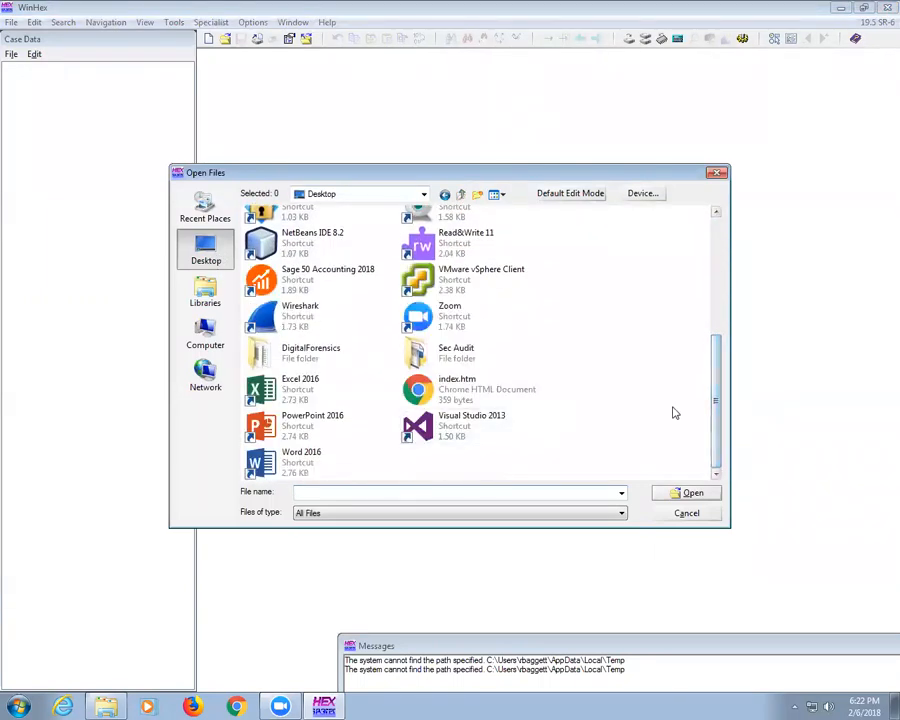
{"action": "double_click", "coordinate": [298, 350]}
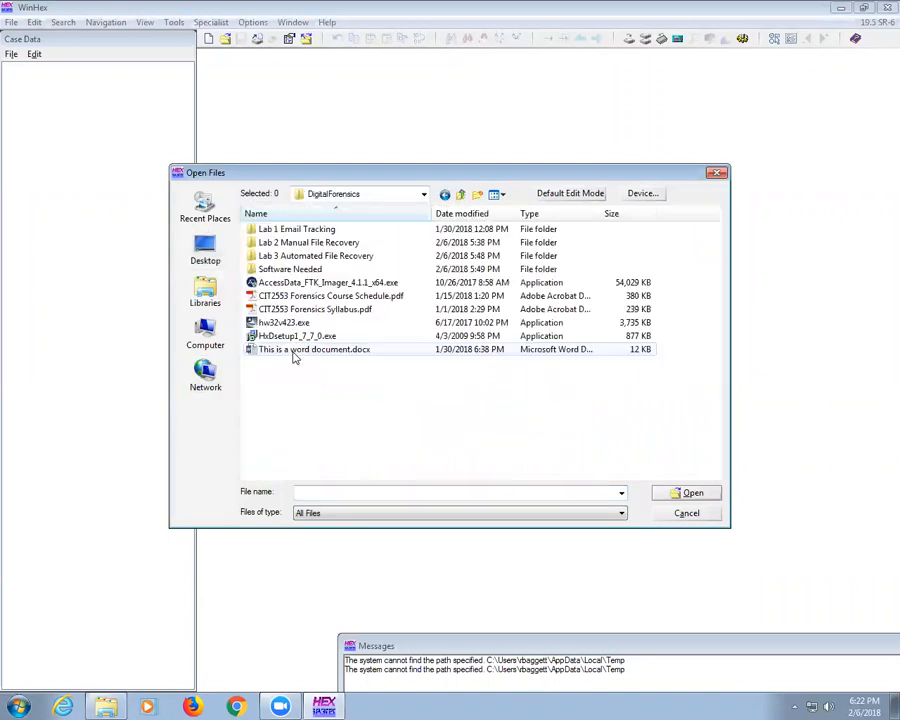
{"action": "double_click", "coordinate": [299, 243]}
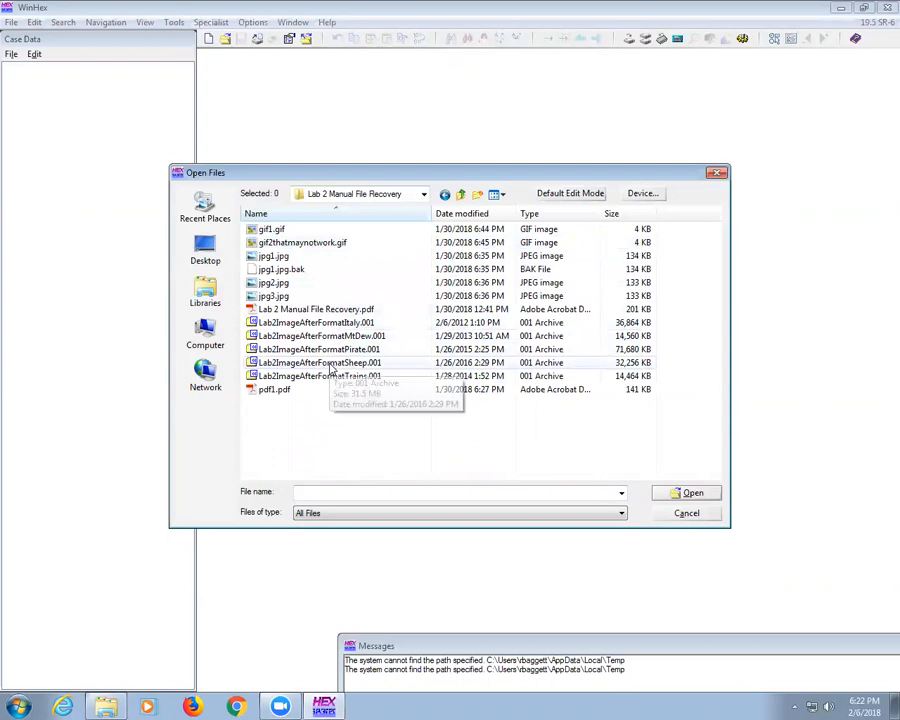
{"action": "double_click", "coordinate": [301, 375]}
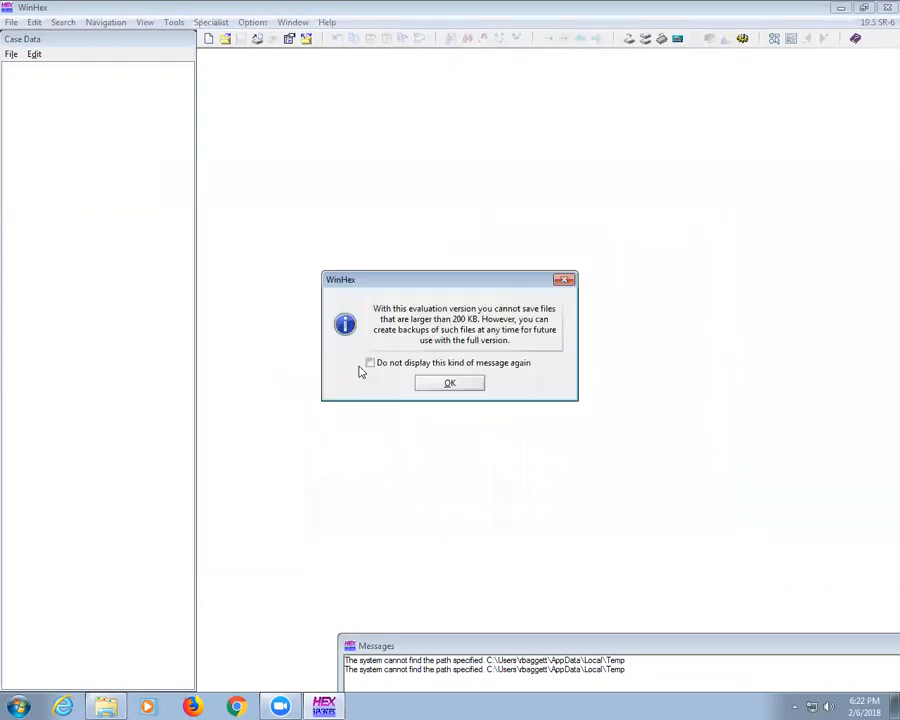
{"action": "left_click", "coordinate": [446, 386]}
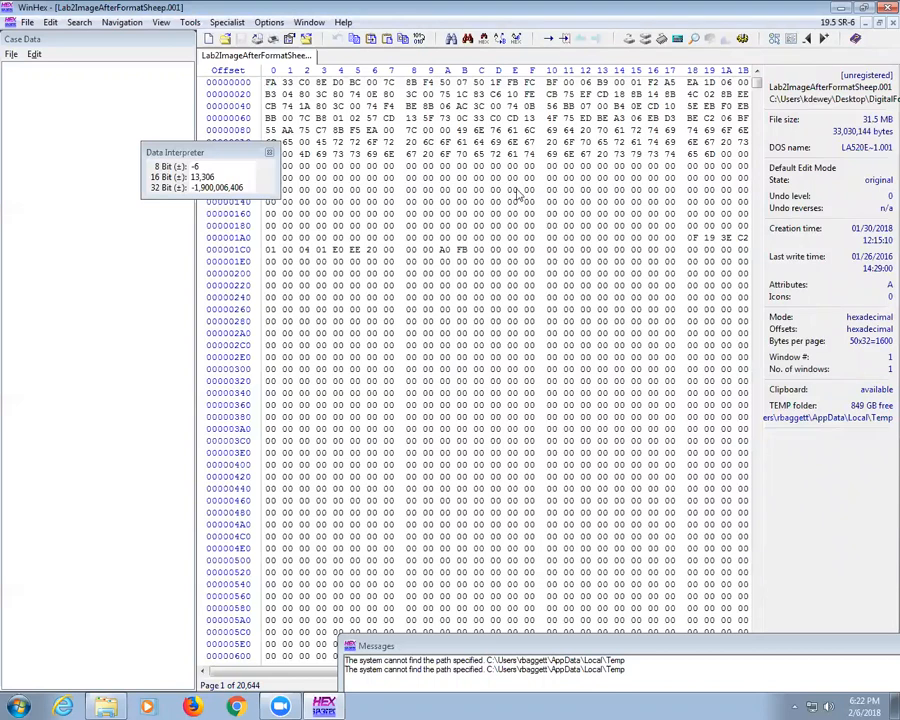
Step: Close the Data Interpreter and look over the beginning of the image's hex data
{"action": "left_click", "coordinate": [269, 154]}
{"action": "scroll", "coordinate": [321, 237], "scroll_direction": "down", "scroll_amount": 7}
{"action": "scroll", "coordinate": [321, 237], "scroll_direction": "up", "scroll_amount": 6}
Step: Start File Recovery by Type on the open image and select the JPEG, PNG and GIF picture types for the header search
{"action": "left_click", "coordinate": [84, 26]}
{"action": "mouse_move", "coordinate": [180, 28]}
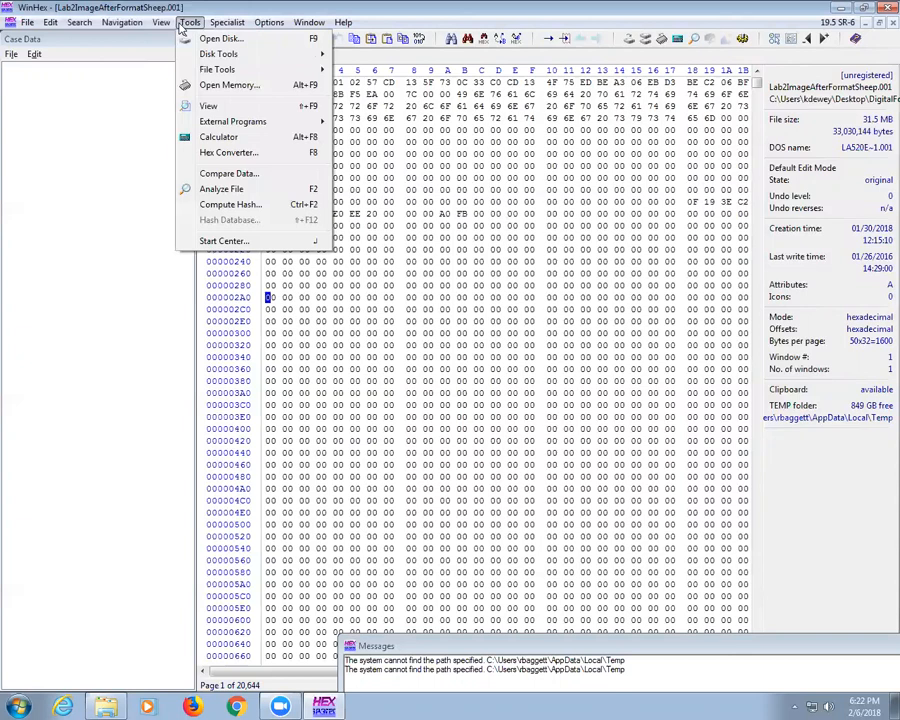
{"action": "mouse_move", "coordinate": [215, 69]}
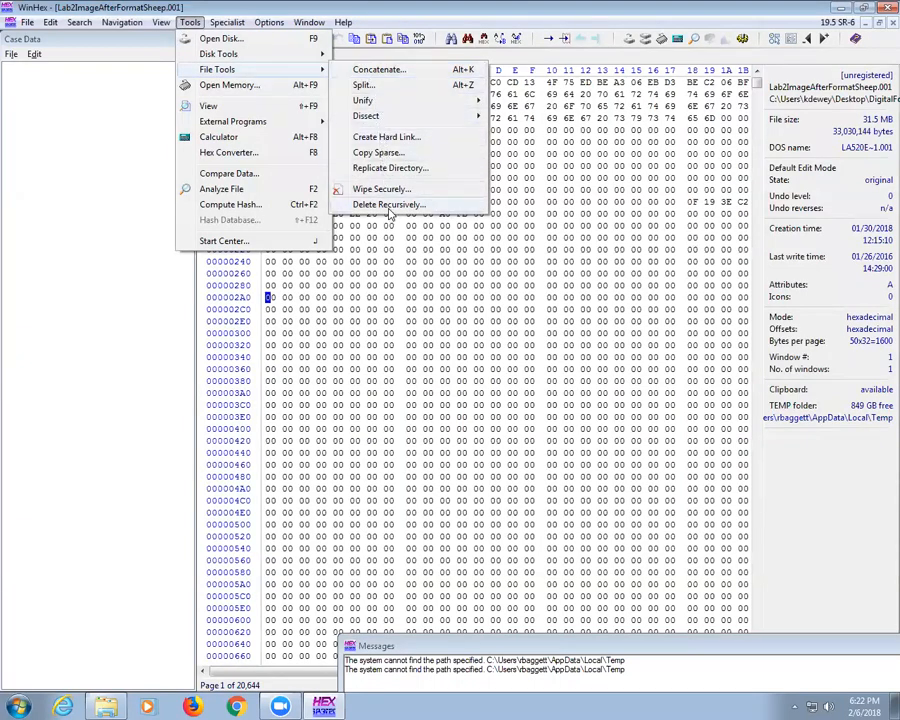
{"action": "mouse_move", "coordinate": [369, 122]}
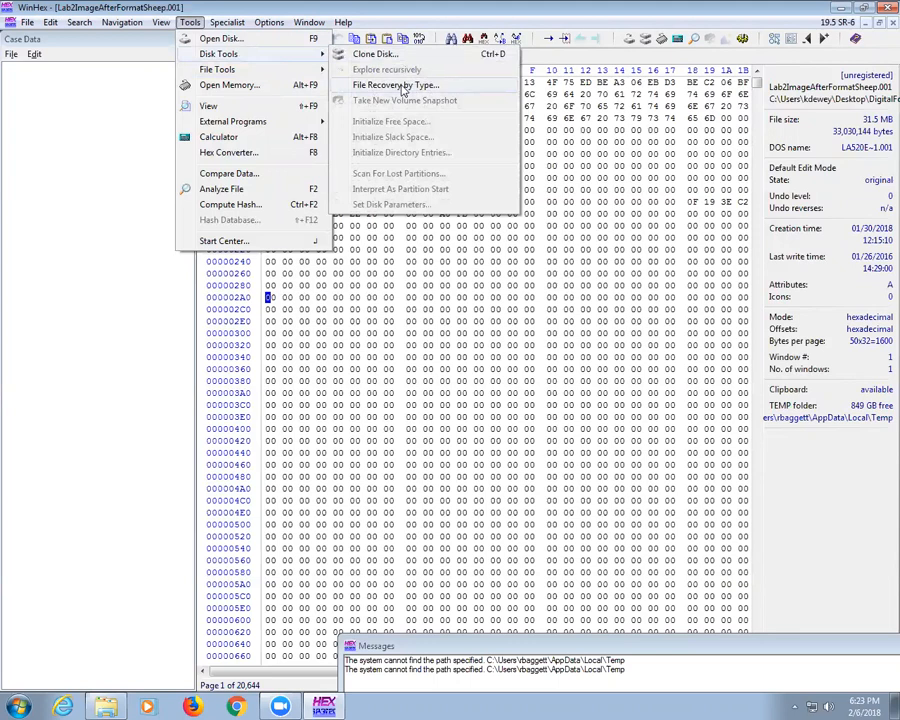
{"action": "left_click", "coordinate": [400, 86]}
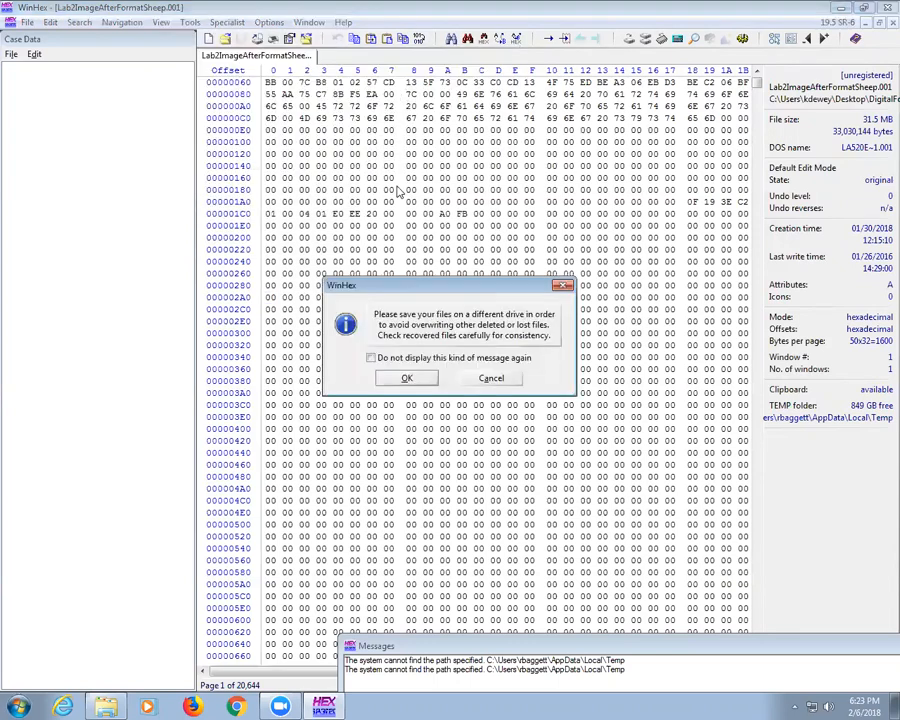
{"action": "left_click", "coordinate": [408, 378]}
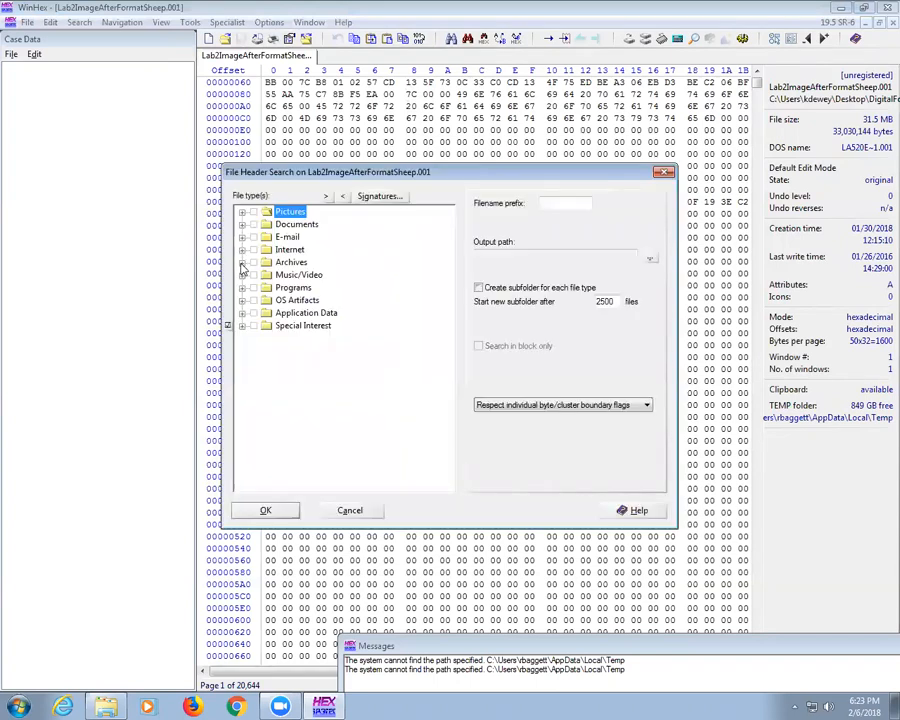
{"action": "left_click", "coordinate": [242, 212]}
{"action": "left_click", "coordinate": [267, 237]}
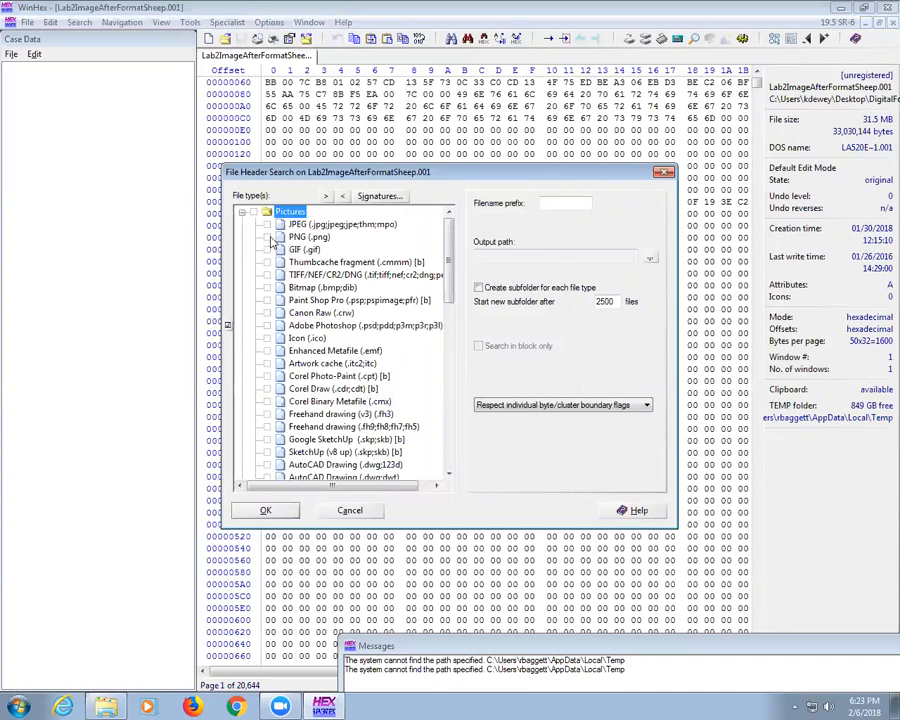
{"action": "left_click", "coordinate": [266, 225]}
Step: Create a winhexpro folder in Lab 2 Manual File Recovery as the output path and run the file recovery
{"action": "left_click", "coordinate": [279, 512]}
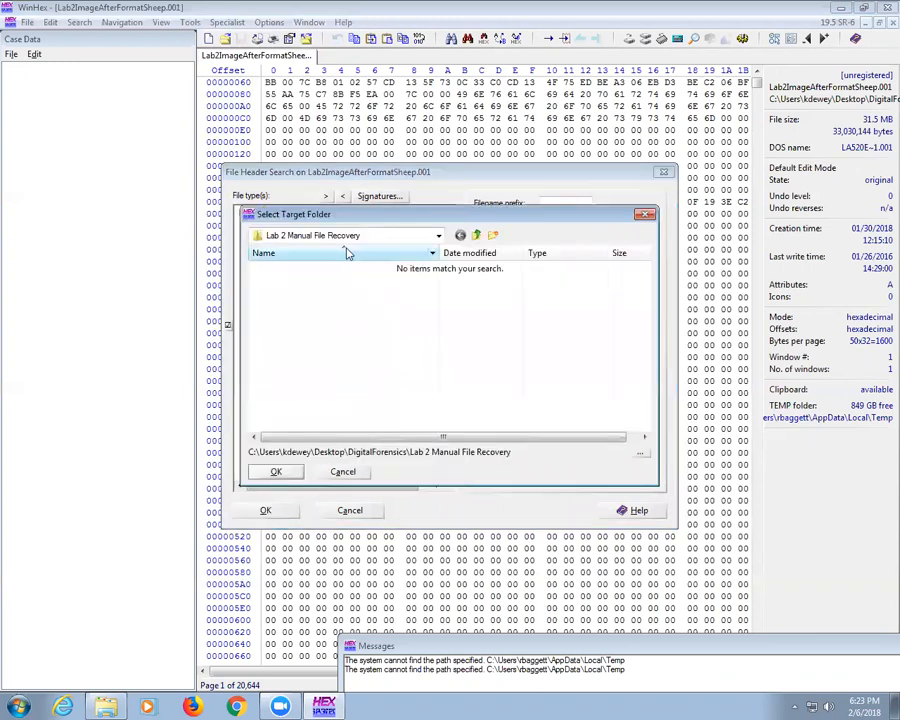
{"action": "left_click", "coordinate": [492, 236]}
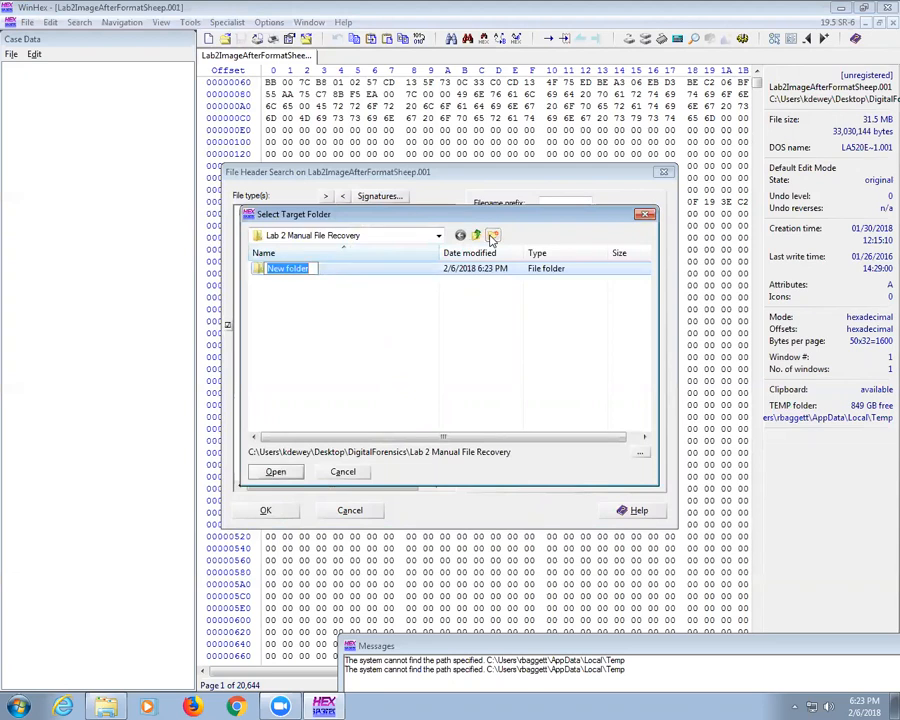
{"action": "type", "text": "winhexpro"}
{"action": "key", "text": "Return"}
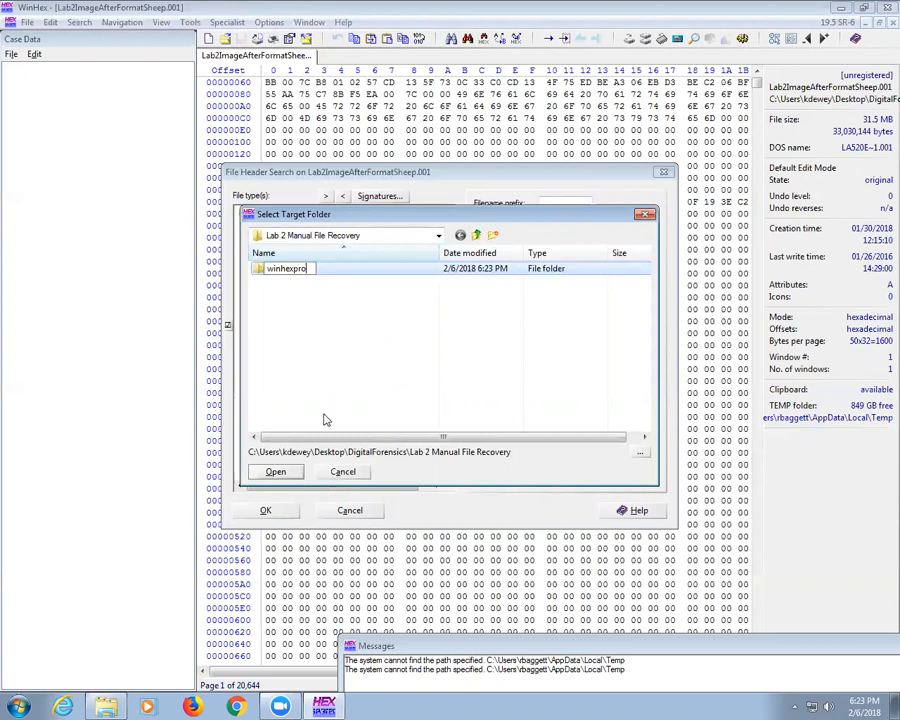
{"action": "left_click", "coordinate": [283, 473]}
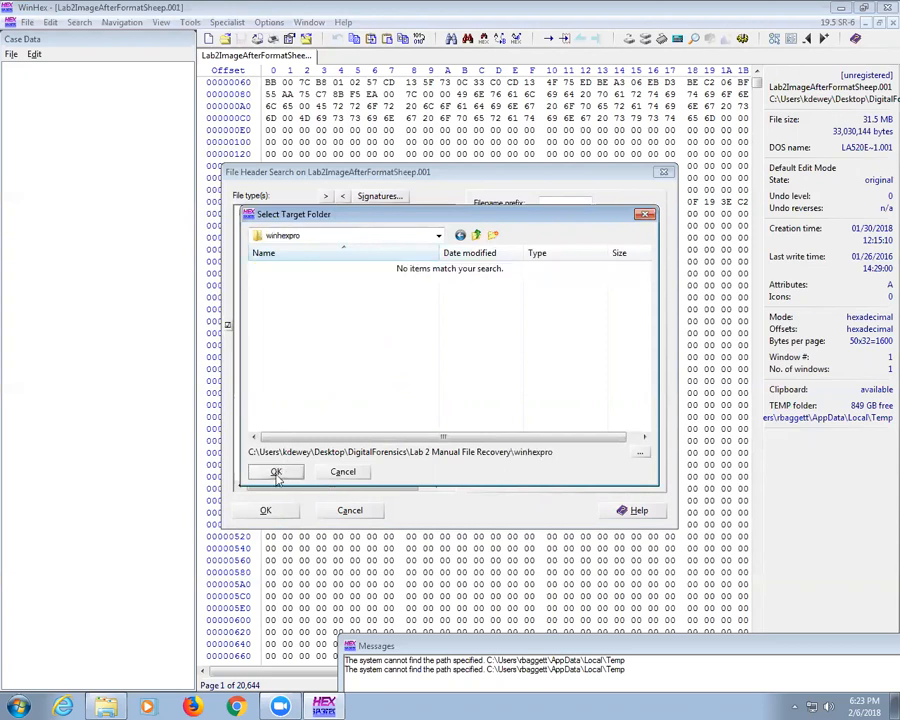
{"action": "left_click", "coordinate": [276, 474]}
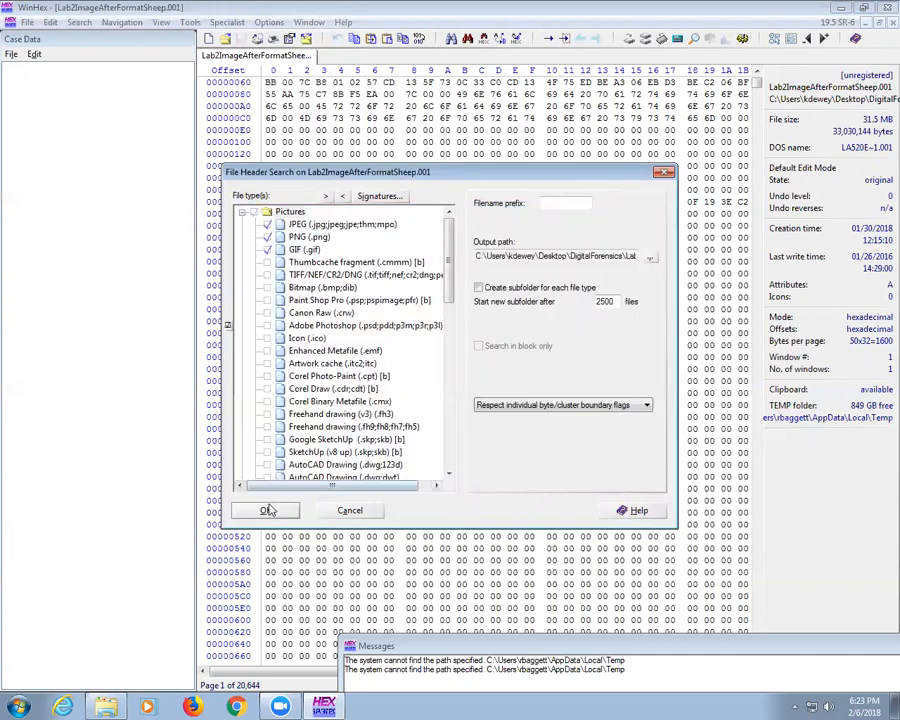
{"action": "left_click", "coordinate": [266, 511]}
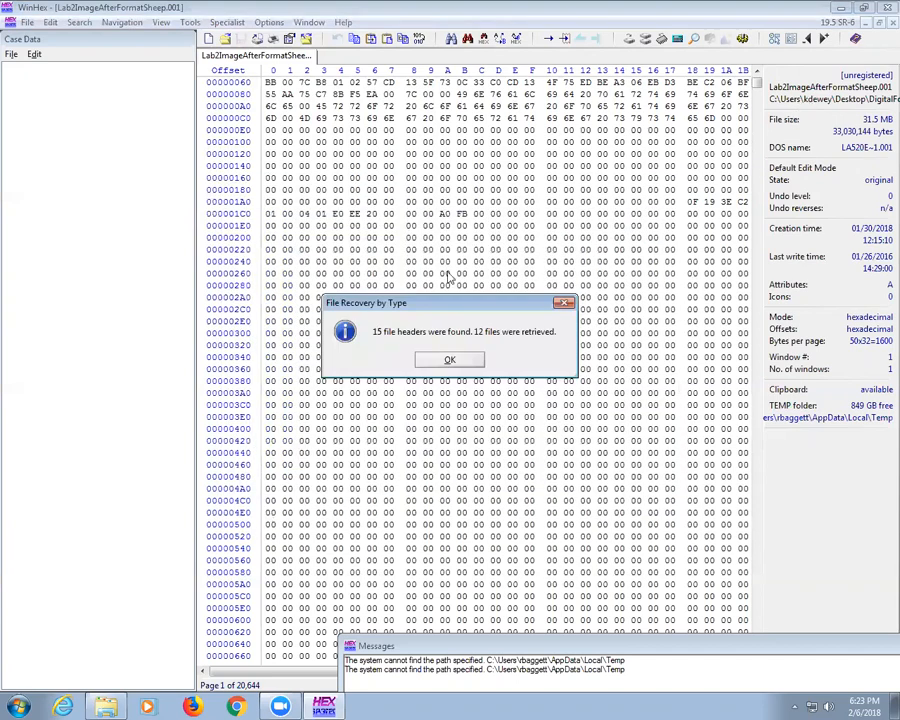
{"action": "left_click", "coordinate": [449, 359]}
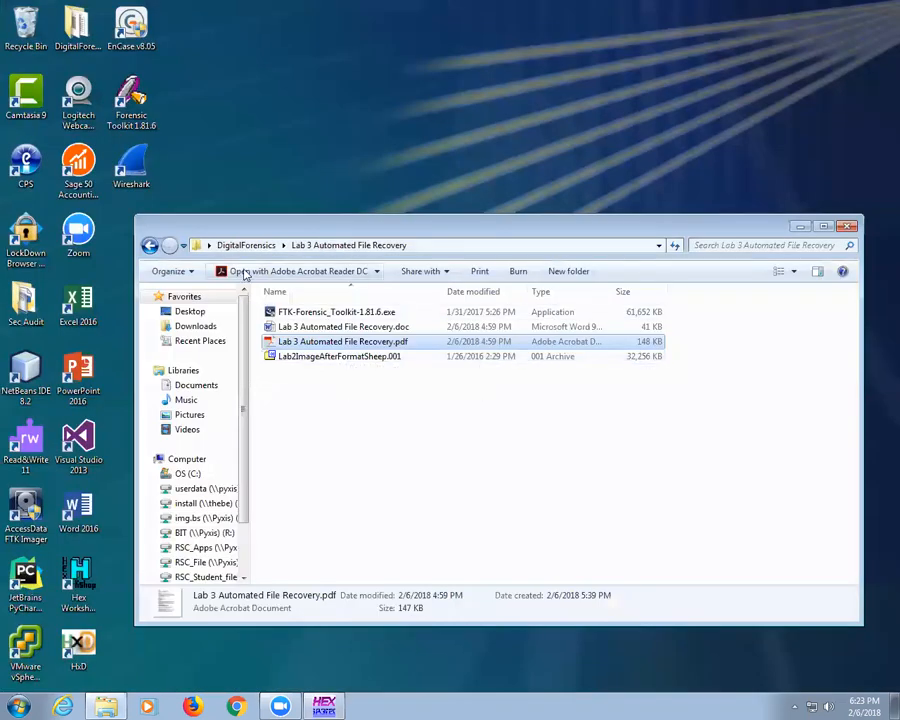
Step: Open the winhexpro folder inside Lab 2 Manual File Recovery in Windows Explorer and examine the recovered sheep pictures
{"action": "left_click", "coordinate": [190, 312]}
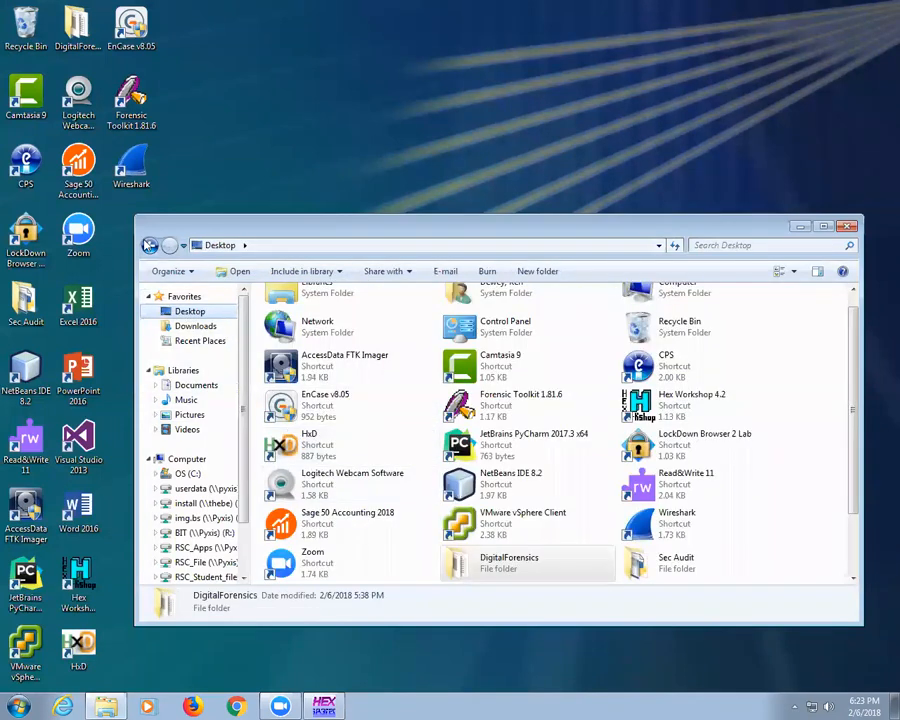
{"action": "left_click", "coordinate": [148, 246]}
{"action": "left_click", "coordinate": [244, 248]}
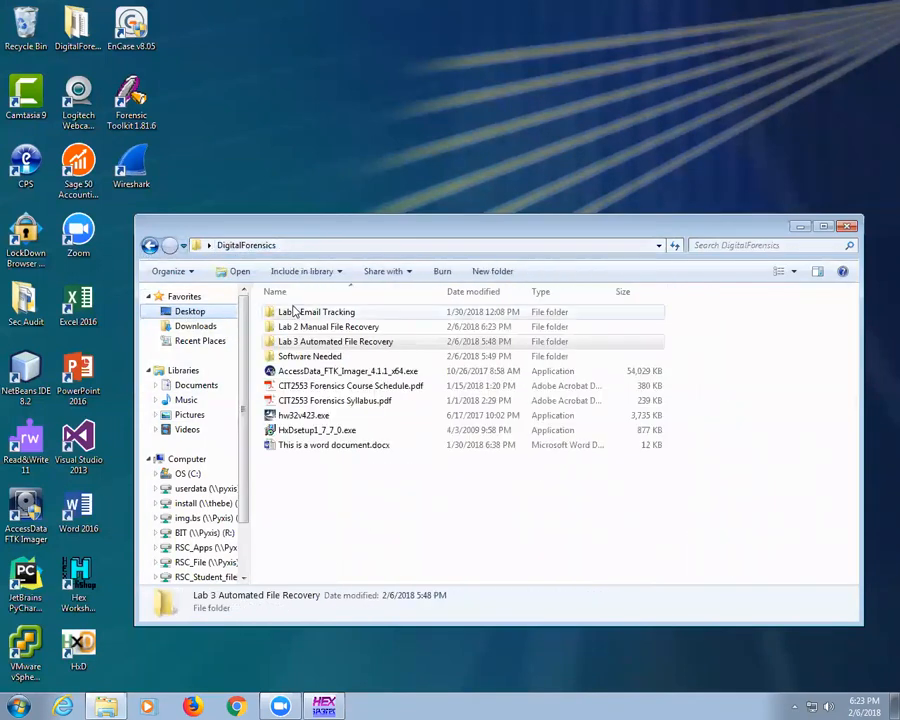
{"action": "double_click", "coordinate": [297, 328]}
{"action": "double_click", "coordinate": [297, 312]}
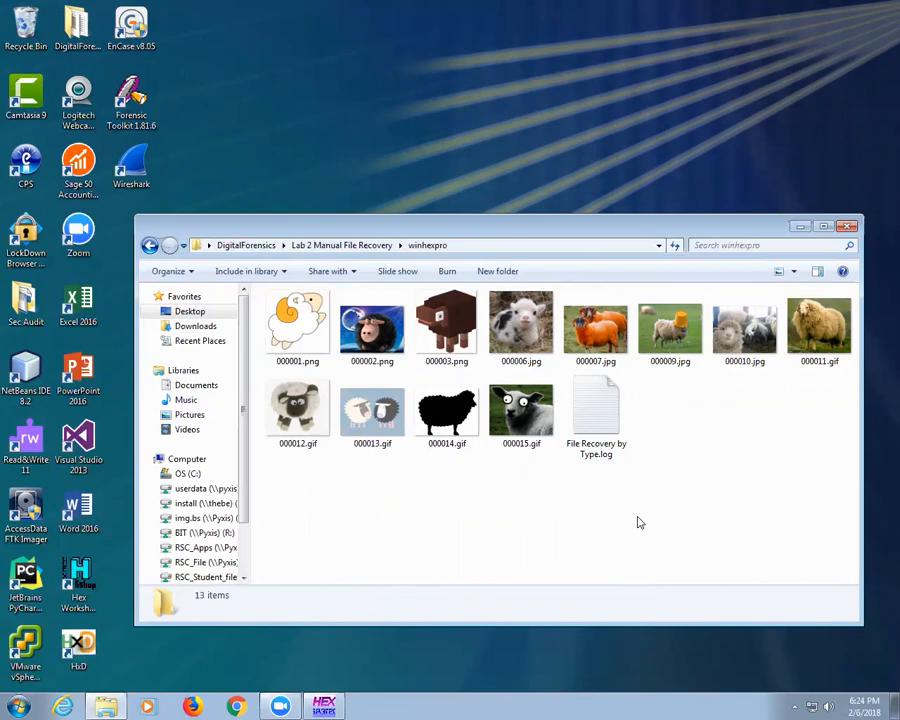
Step: Switch back to WinHex, widen its window, and restart it with administrator privileges through the Open Disk command
{"action": "left_click", "coordinate": [323, 706]}
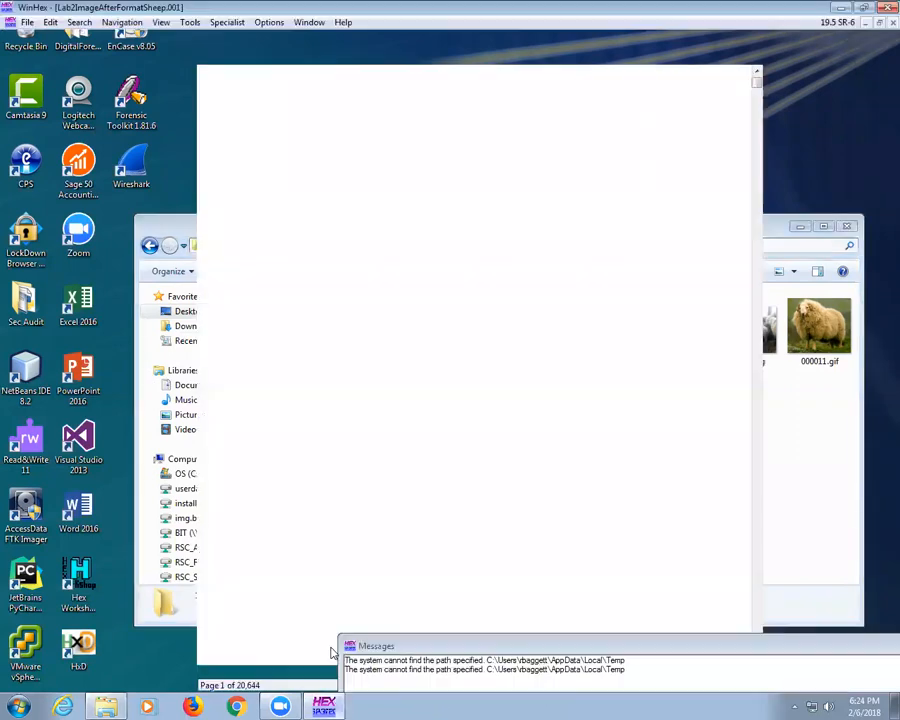
{"action": "double_click", "coordinate": [703, 13]}
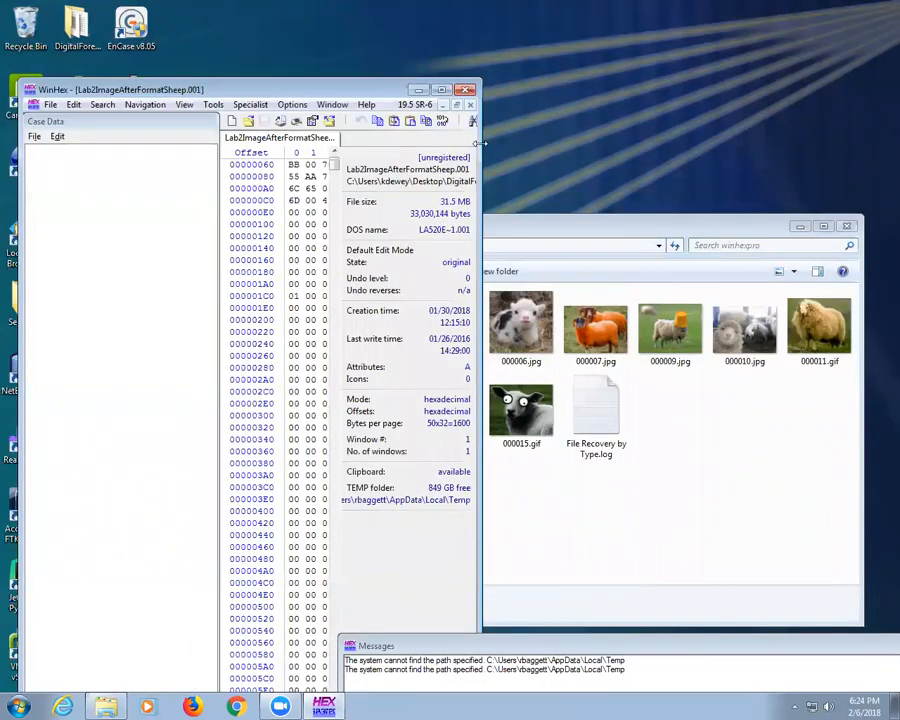
{"action": "left_click_drag", "start_coordinate": [481, 143], "coordinate": [880, 143]}
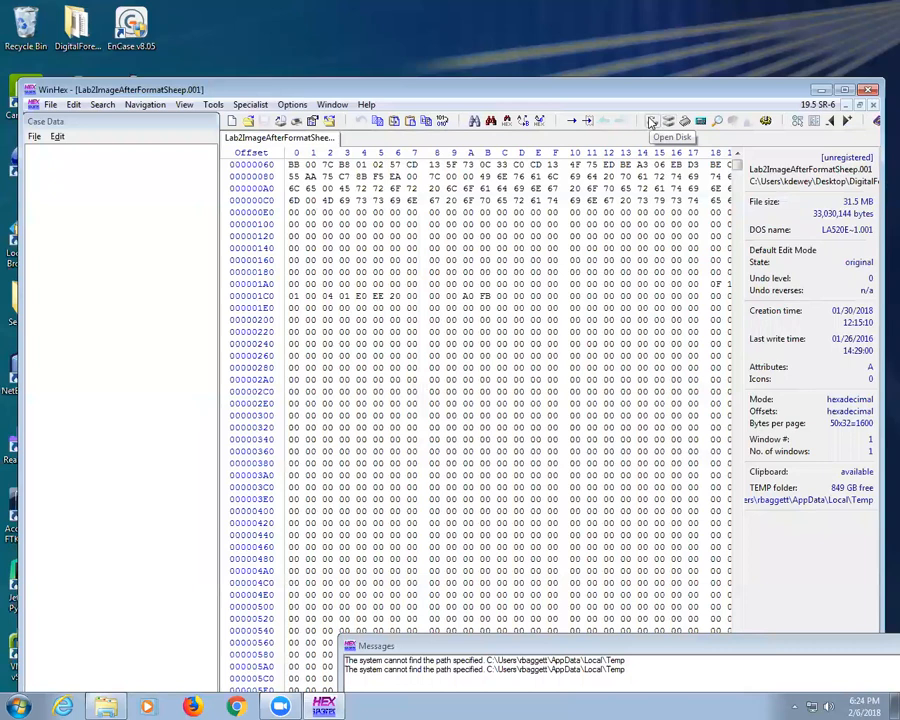
{"action": "left_click", "coordinate": [652, 121]}
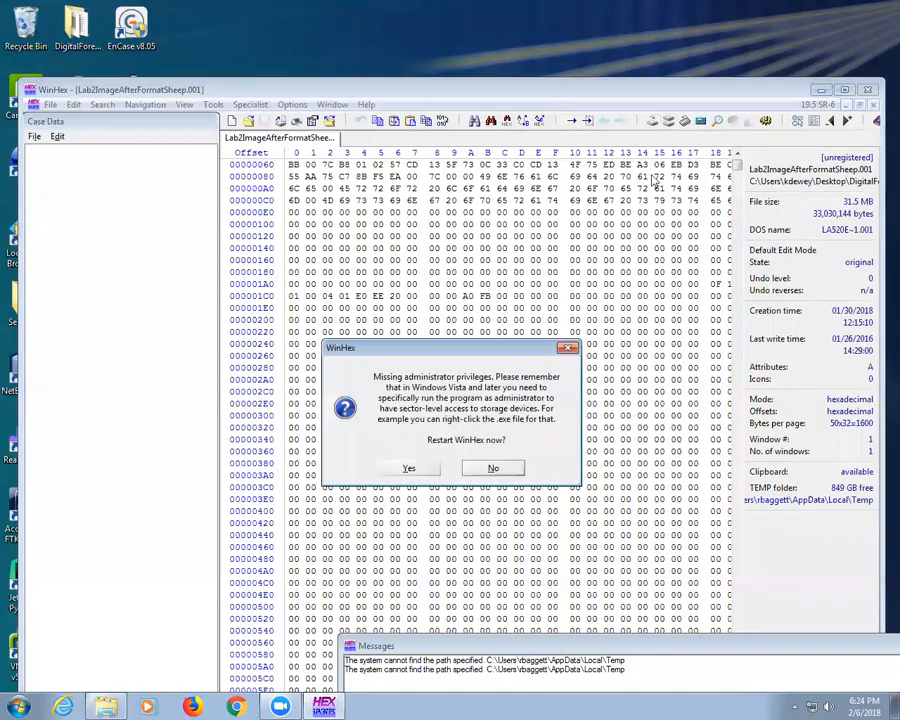
{"action": "left_click", "coordinate": [409, 470]}
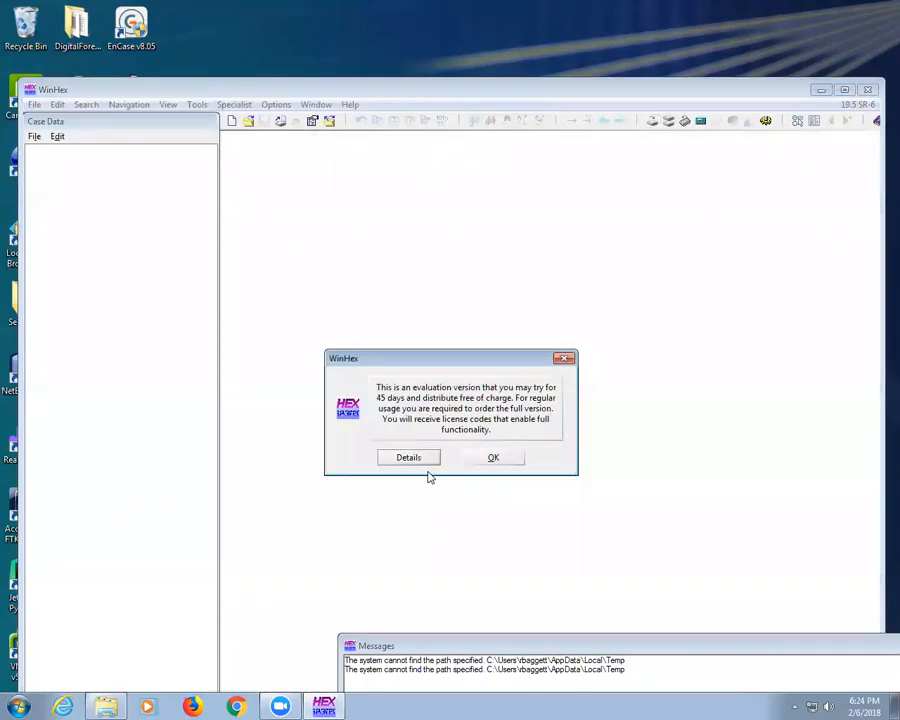
{"action": "left_click", "coordinate": [494, 458]}
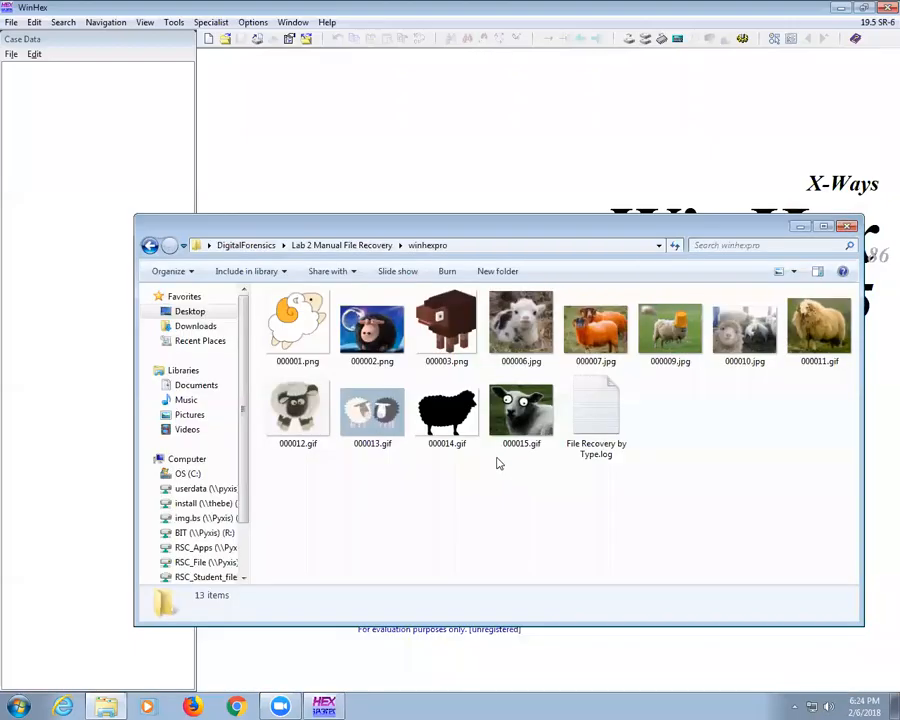
Step: Examine the logical volumes and physical media available for opening, cancel the disk selection, and look over the file commands
{"action": "left_click", "coordinate": [630, 38]}
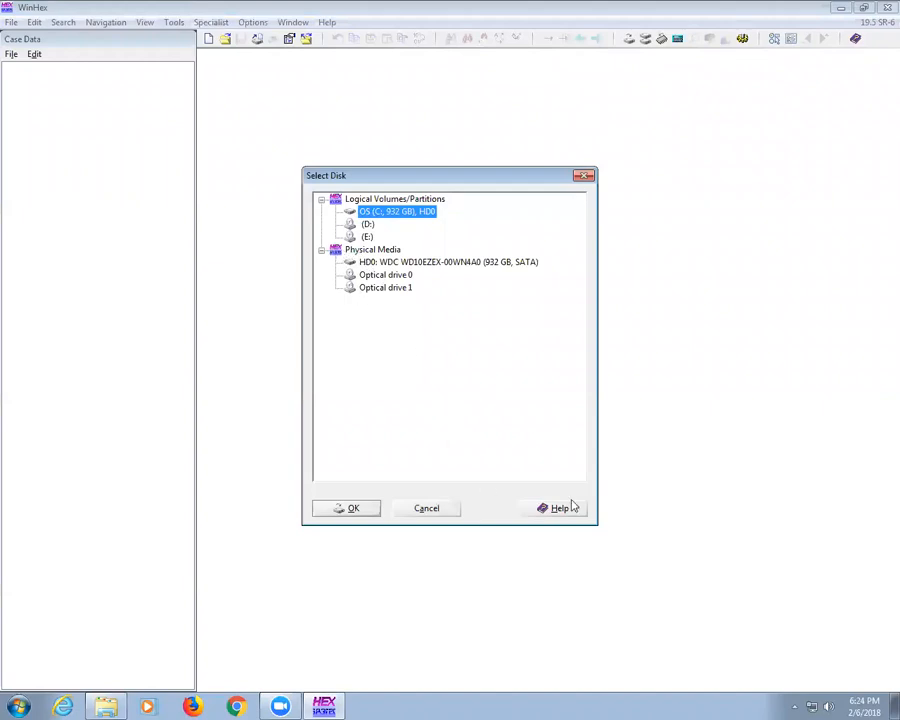
{"action": "left_click", "coordinate": [450, 511]}
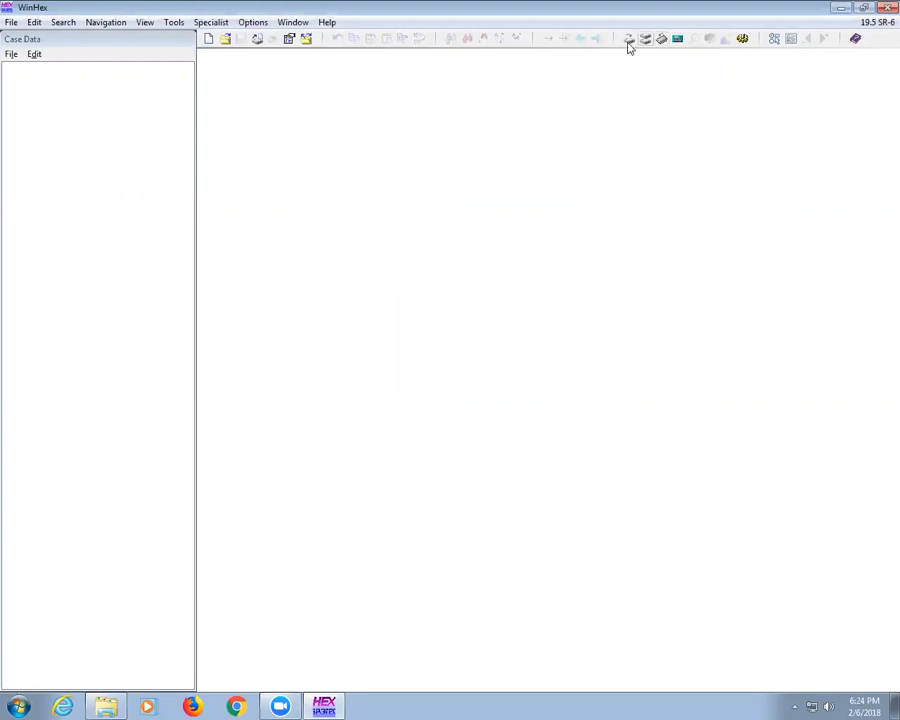
{"action": "left_click", "coordinate": [10, 22]}
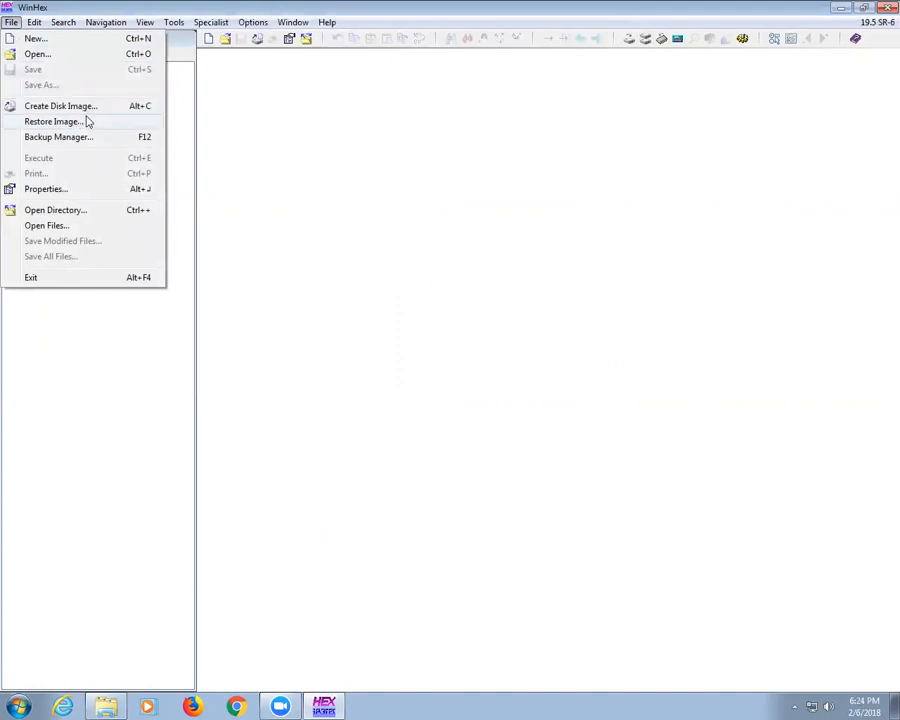
{"action": "left_click", "coordinate": [52, 121]}
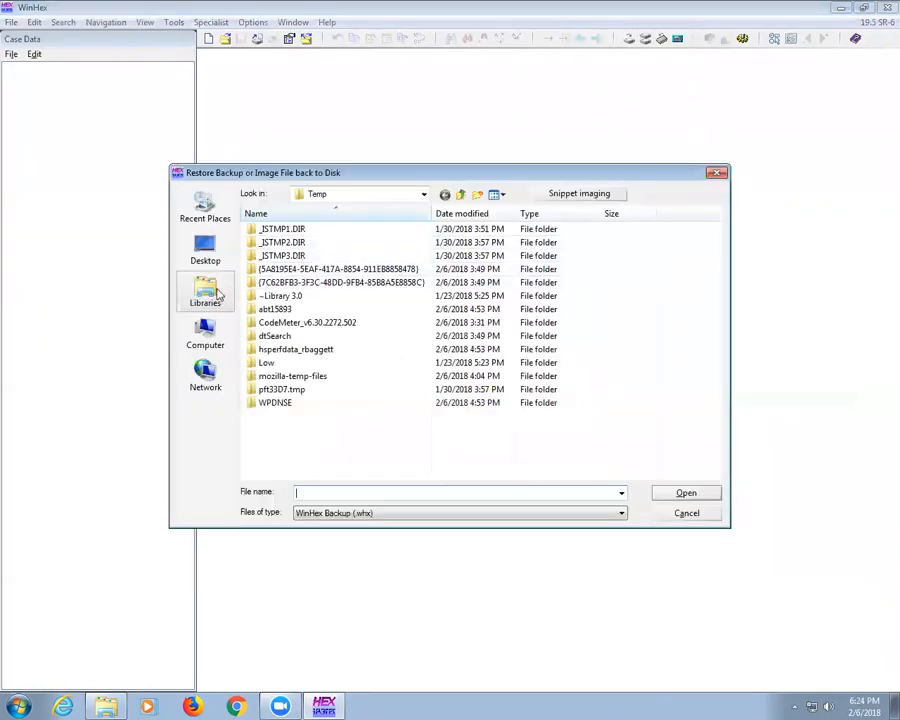
{"action": "left_click", "coordinate": [200, 250]}
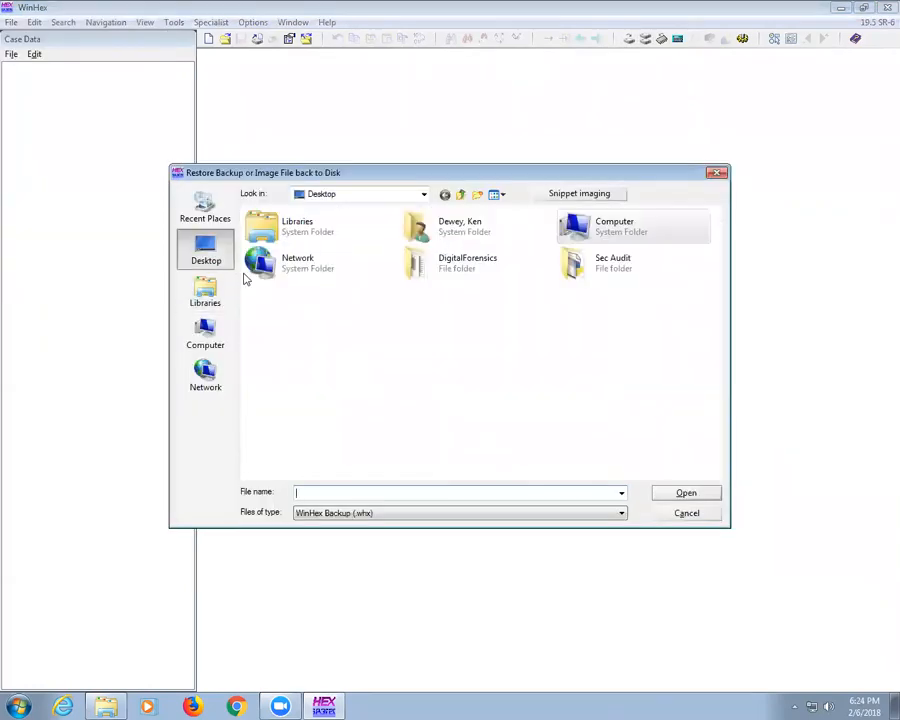
{"action": "double_click", "coordinate": [458, 267]}
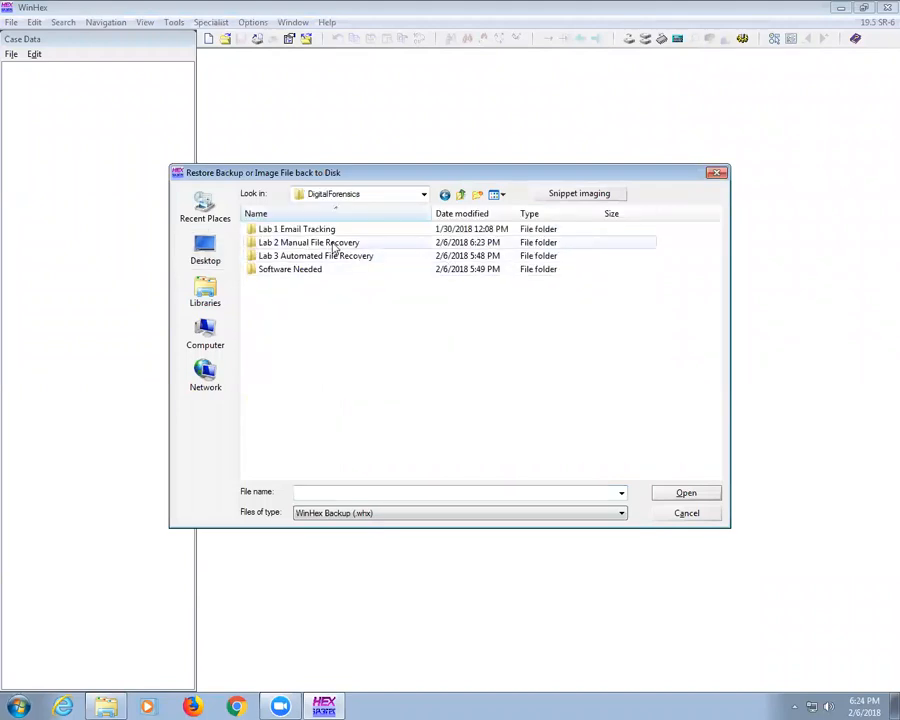
{"action": "double_click", "coordinate": [331, 245]}
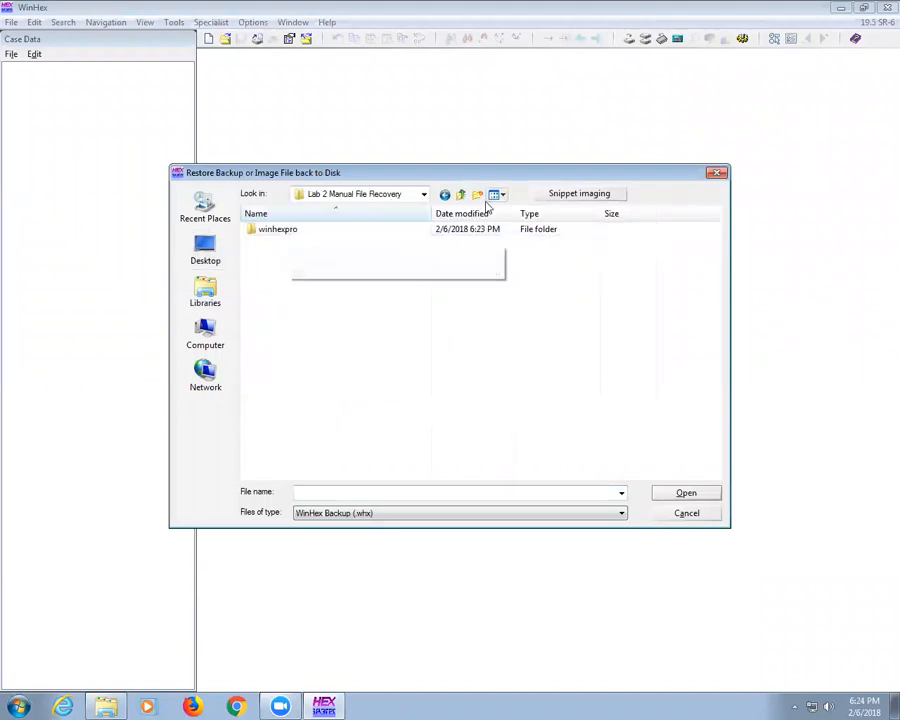
{"action": "left_click", "coordinate": [460, 194]}
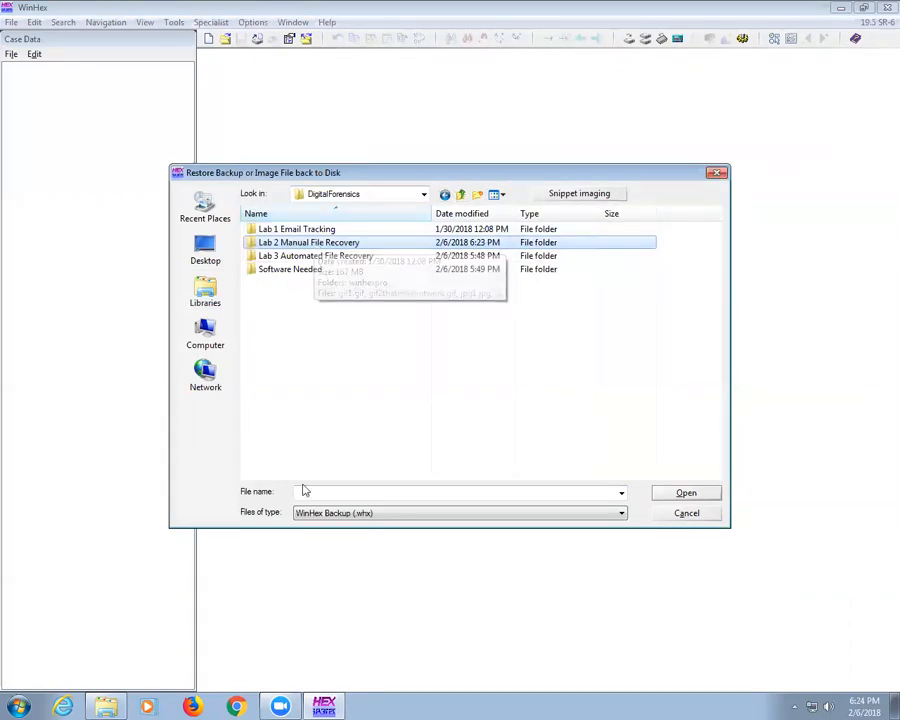
{"action": "left_click", "coordinate": [327, 514]}
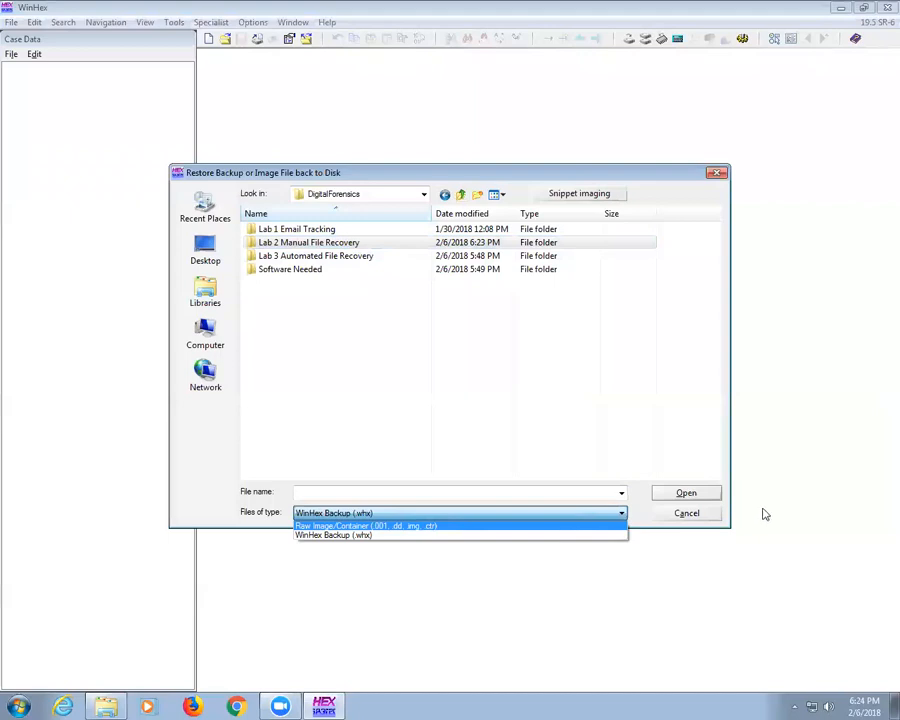
{"action": "left_click", "coordinate": [683, 511]}
{"action": "left_click", "coordinate": [685, 513]}
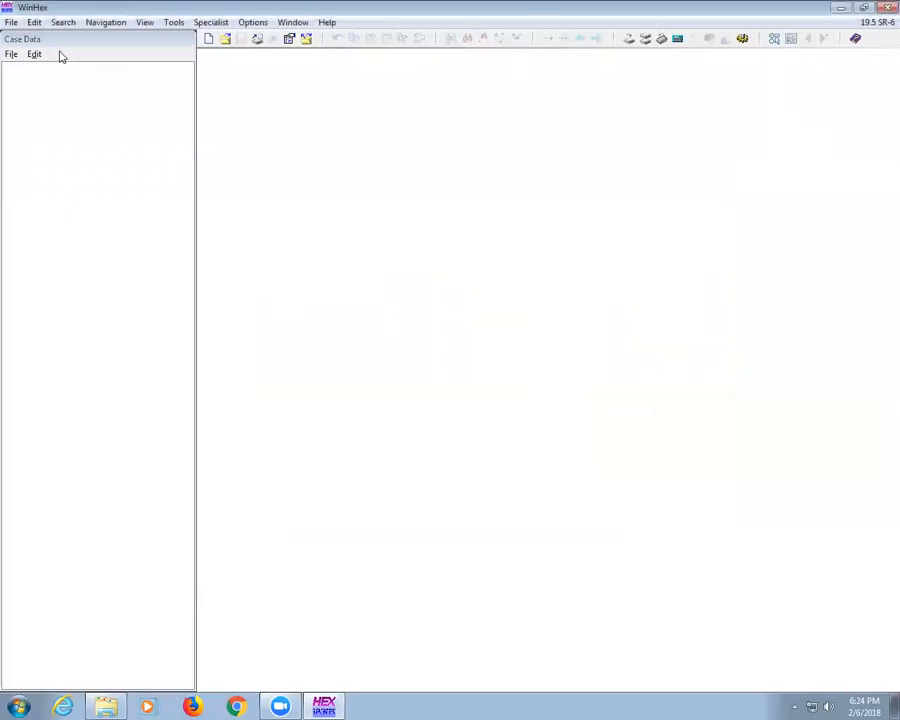
Step: Open the raw image Lab2ImageAfterFormatMtDew.001 from the Lab 2 Manual File Recovery folder and restore the window to its smaller size
{"action": "left_click", "coordinate": [11, 22]}
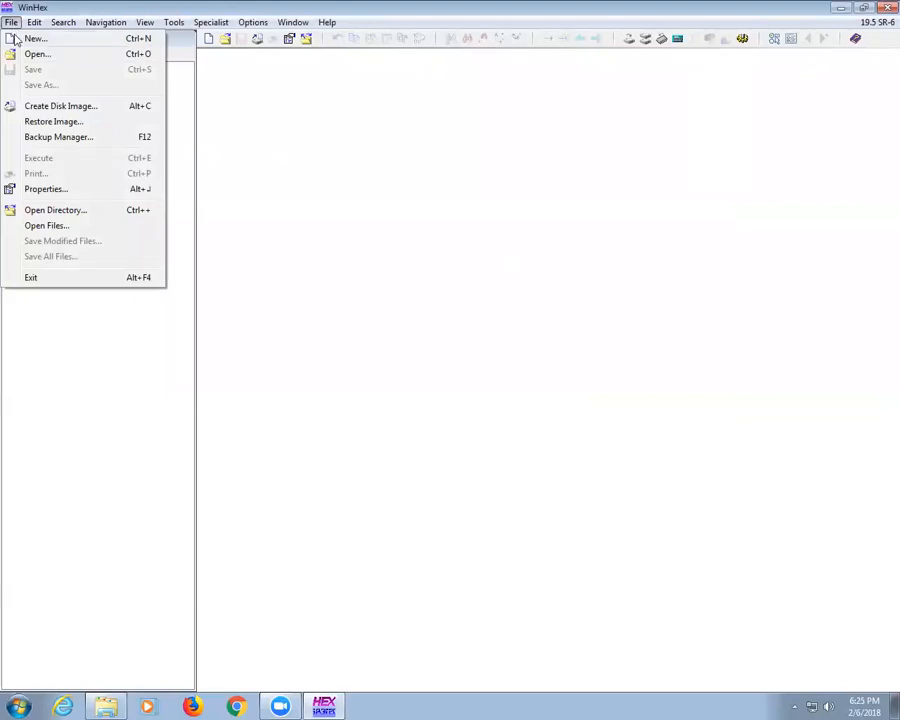
{"action": "left_click", "coordinate": [26, 56]}
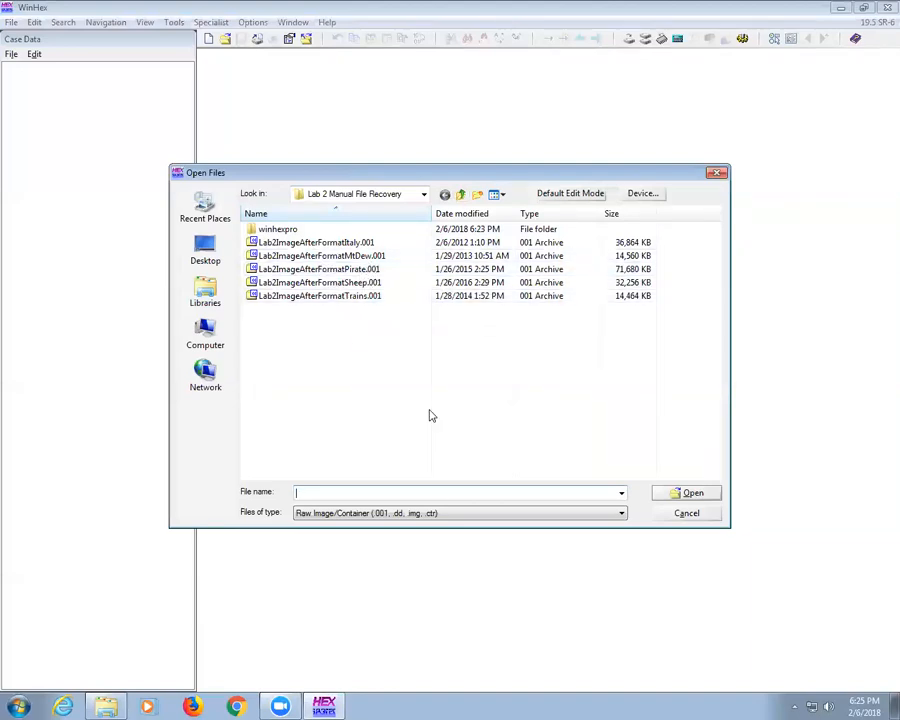
{"action": "double_click", "coordinate": [378, 256]}
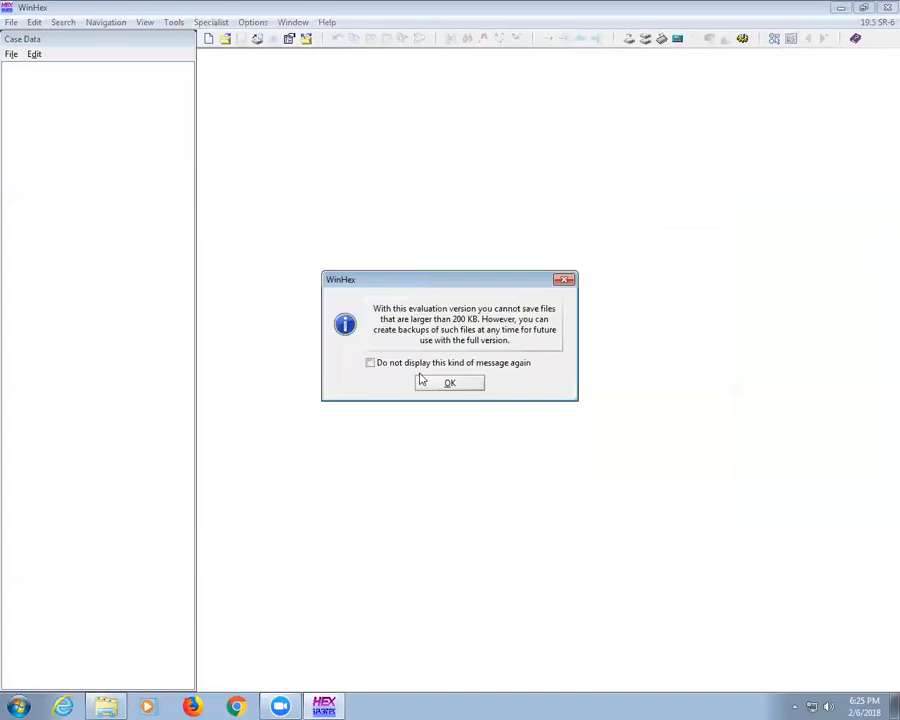
{"action": "left_click", "coordinate": [444, 384]}
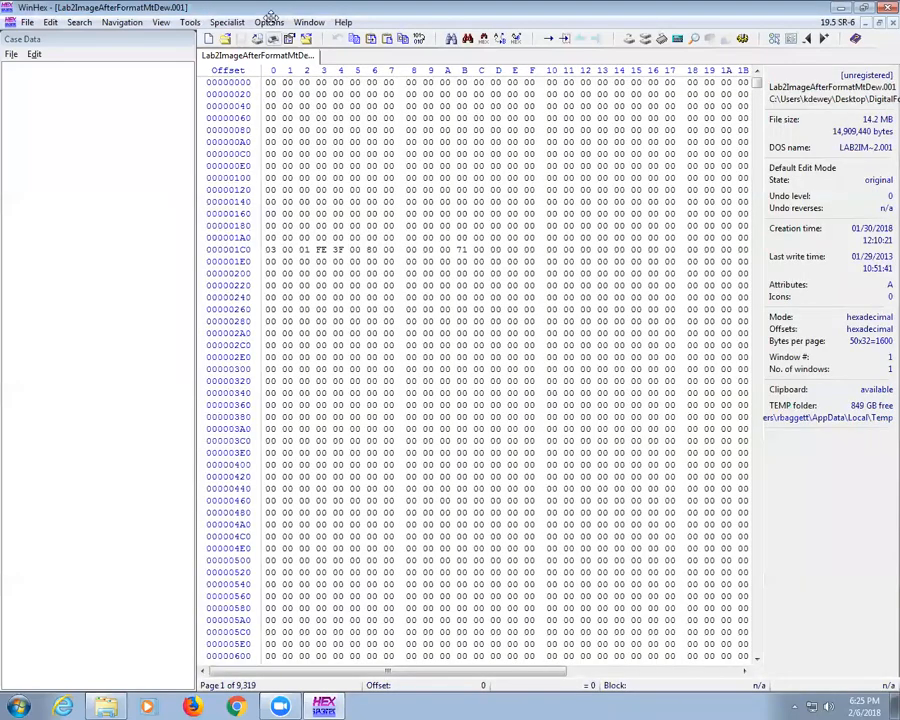
{"action": "double_click", "coordinate": [644, 8]}
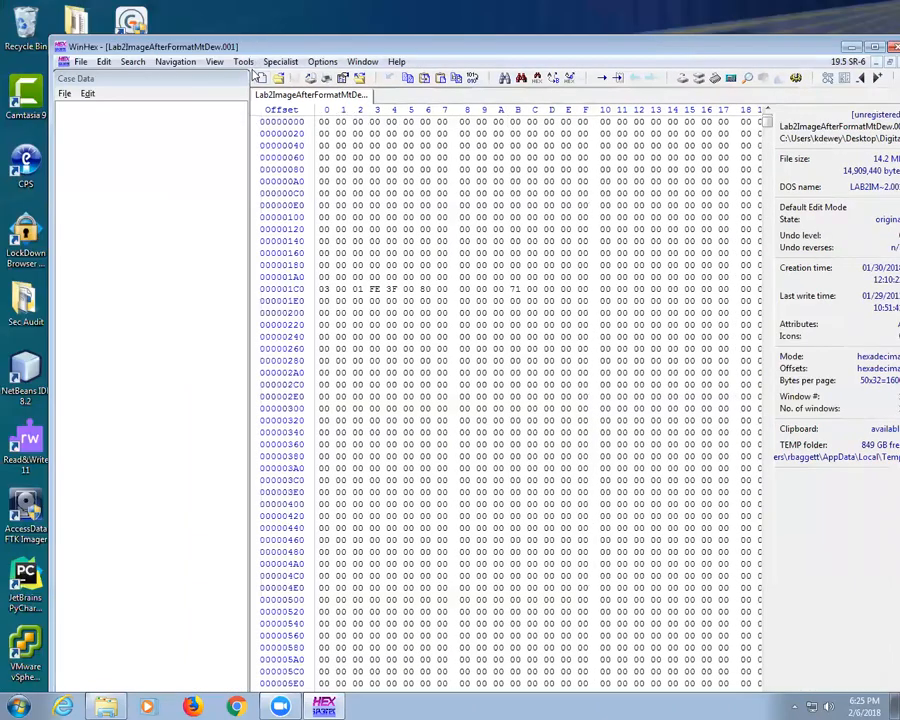
Step: Run File Recovery by Type on the MtDew image for pictures and MS Office 2007+ documents, overwriting the existing 000001.png in winhexpro
{"action": "left_click", "coordinate": [246, 63]}
{"action": "mouse_move", "coordinate": [276, 93]}
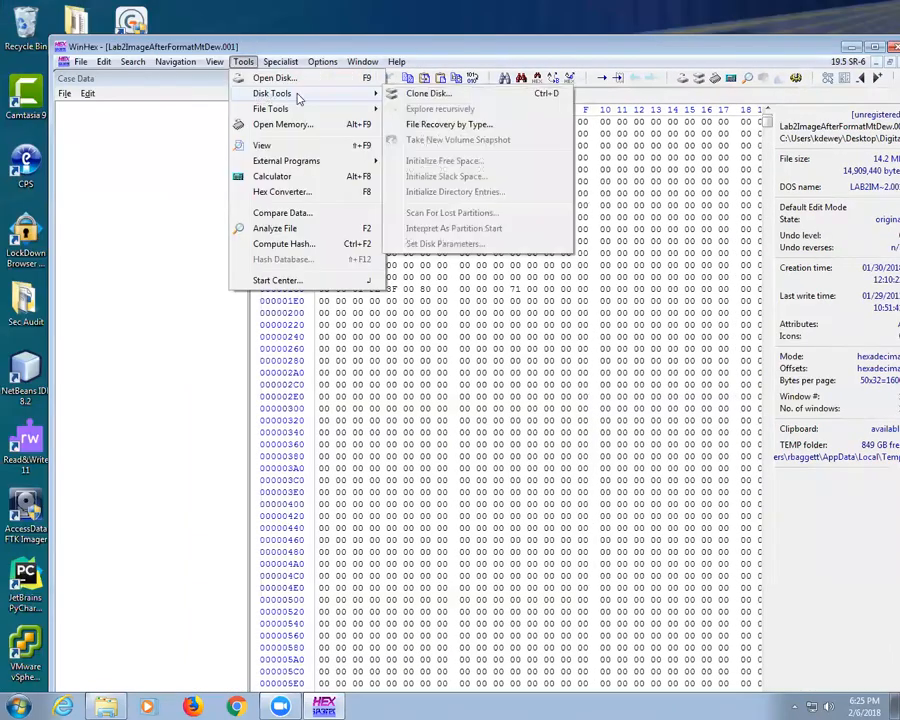
{"action": "left_click", "coordinate": [423, 125]}
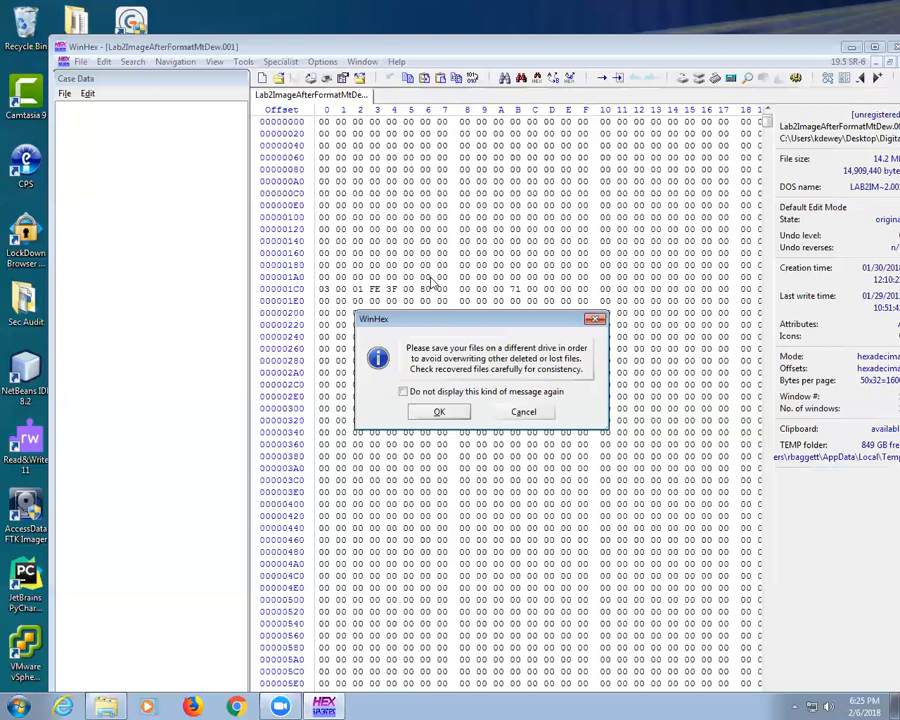
{"action": "left_click", "coordinate": [449, 409]}
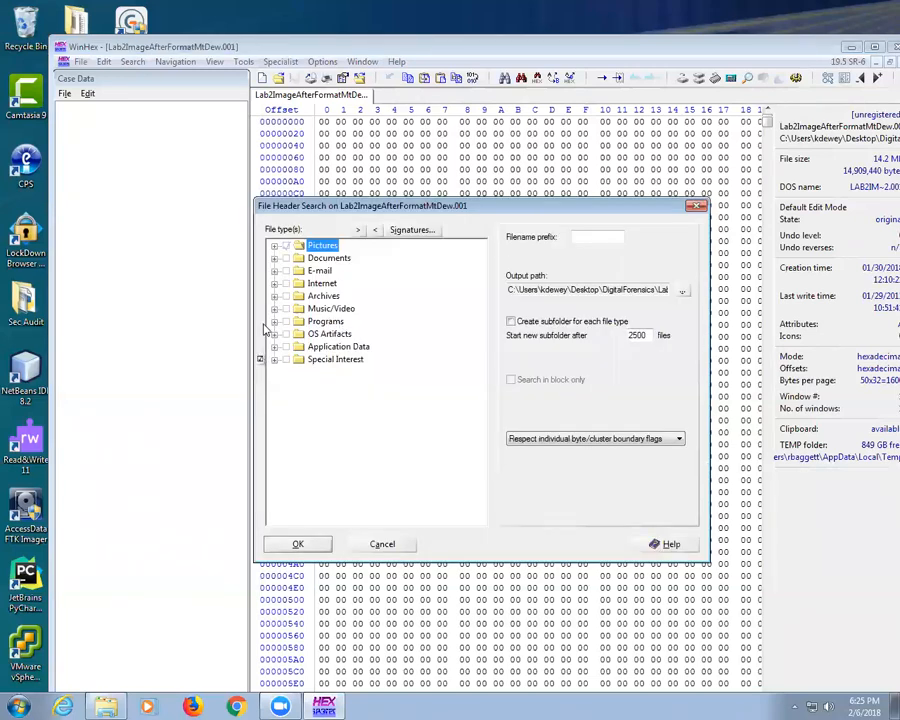
{"action": "left_click", "coordinate": [274, 259]}
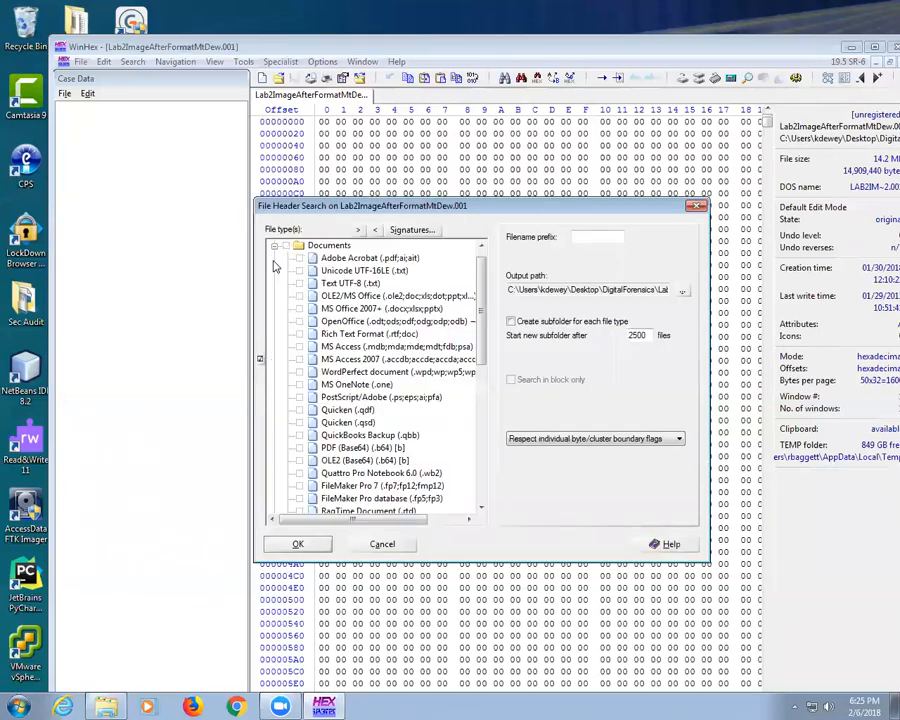
{"action": "mouse_move", "coordinate": [481, 309]}
{"action": "left_mouse_down"}
{"action": "mouse_move", "coordinate": [486, 431]}
{"action": "mouse_move", "coordinate": [491, 309]}
{"action": "left_mouse_up"}
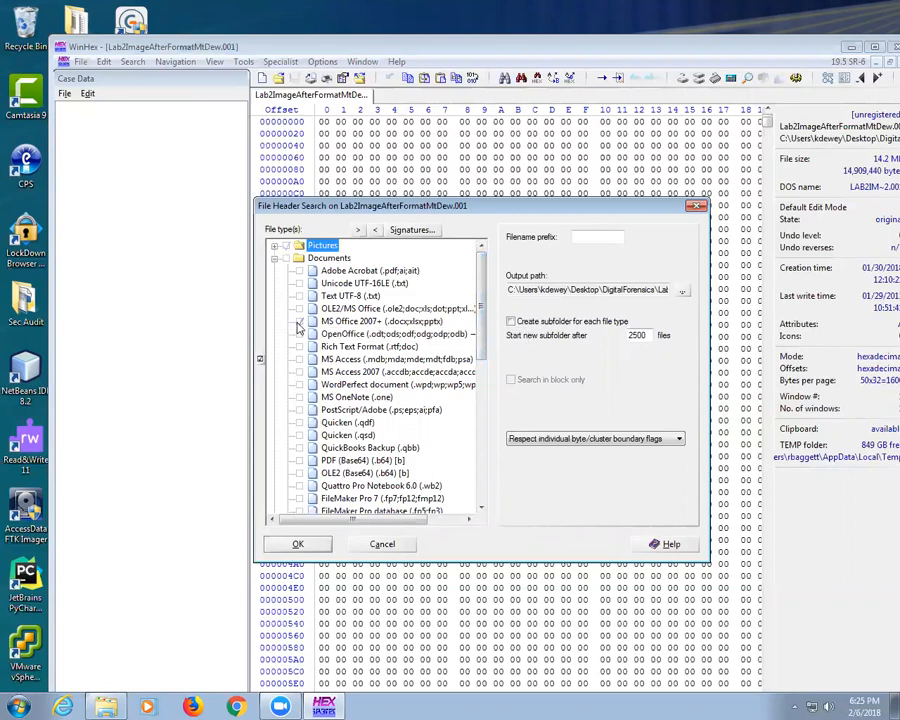
{"action": "left_click", "coordinate": [299, 544]}
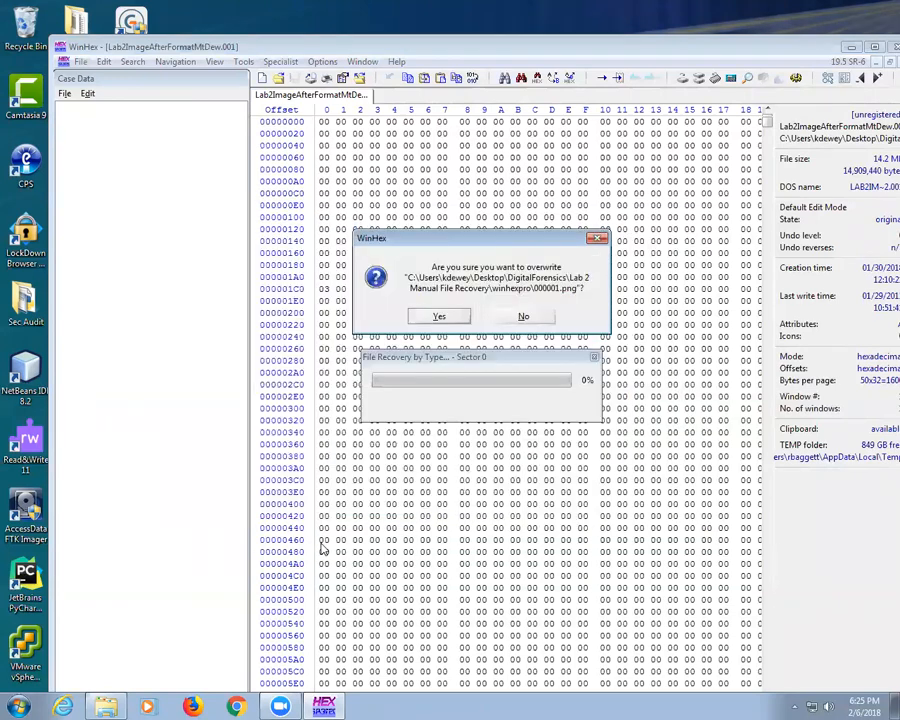
{"action": "left_click", "coordinate": [437, 318]}
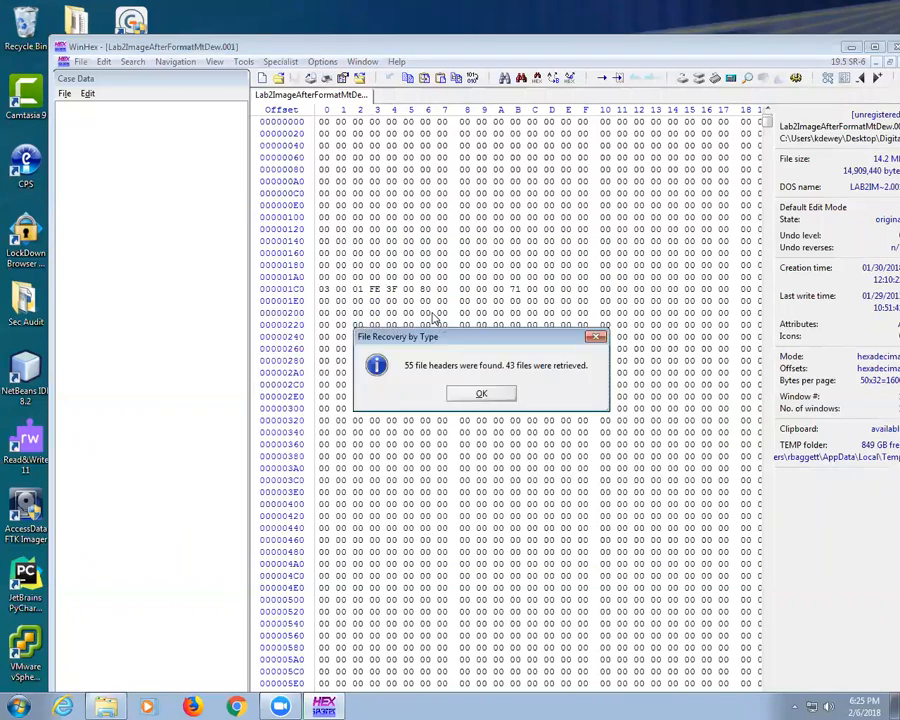
{"action": "left_click", "coordinate": [465, 395]}
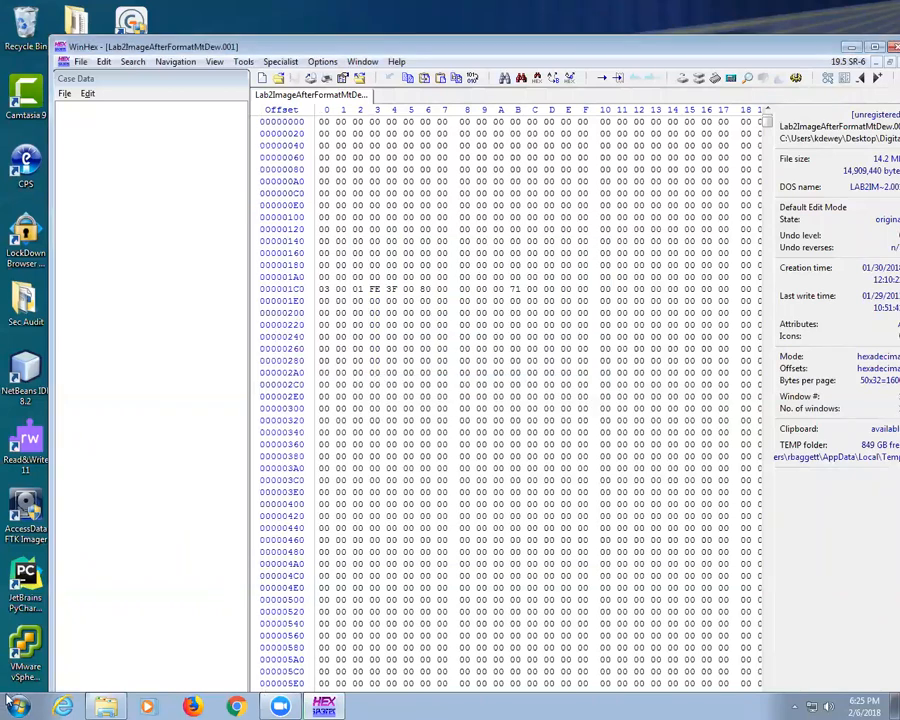
Step: Switch to the winhexpro folder in Windows Explorer and examine the recovered Mountain Dew pictures and the types of files retrieved
{"action": "left_click", "coordinate": [105, 702]}
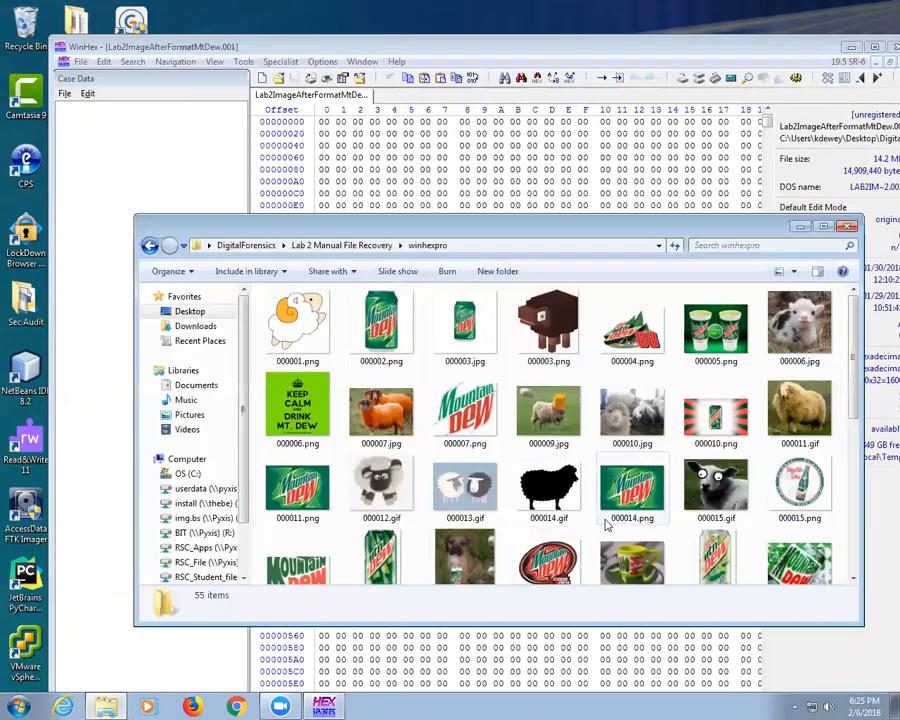
{"action": "scroll", "coordinate": [606, 527], "scroll_direction": "down", "scroll_amount": 5}
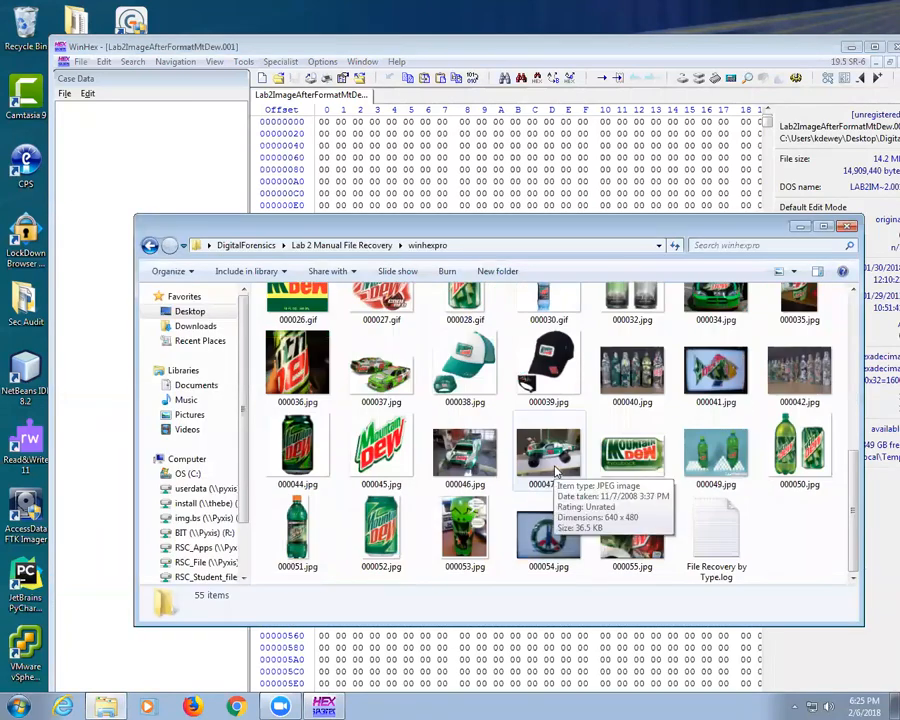
{"action": "scroll", "coordinate": [657, 480], "scroll_direction": "up", "scroll_amount": 5}
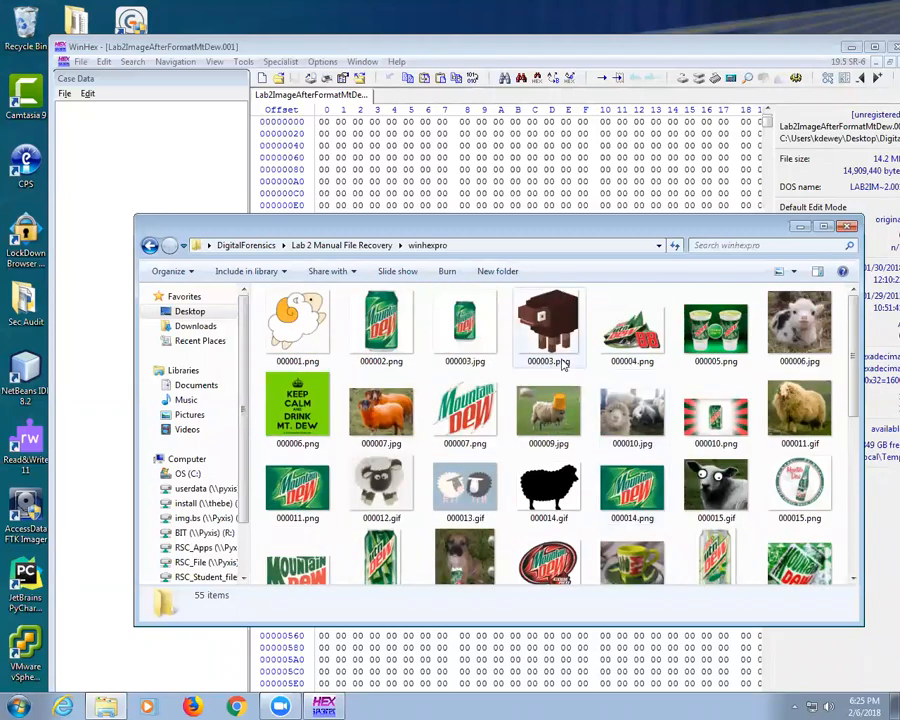
{"action": "scroll", "coordinate": [460, 410], "scroll_direction": "down", "scroll_amount": 5}
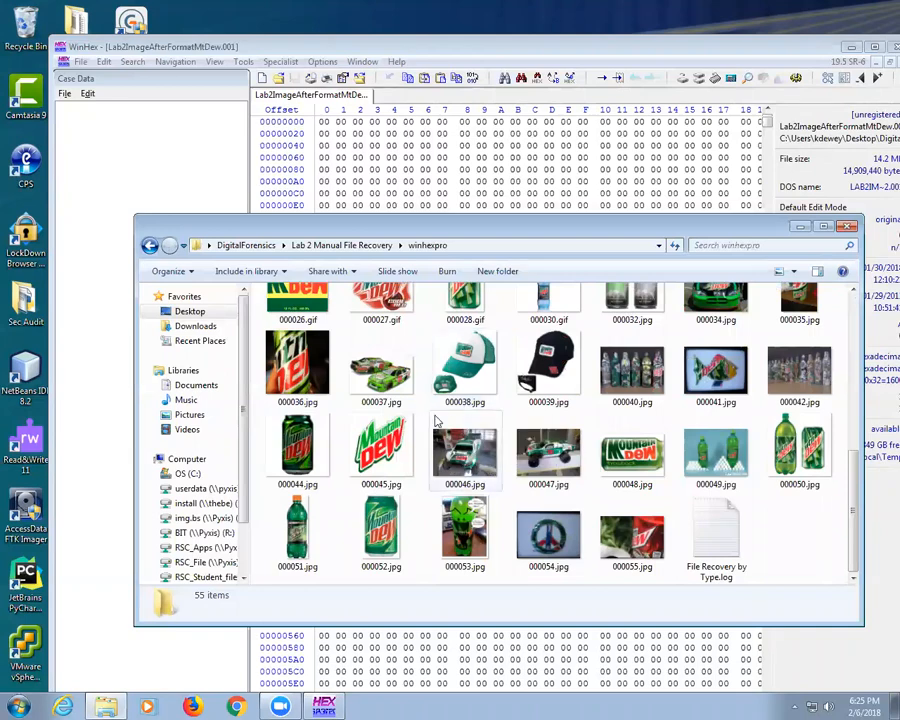
Step: Switch back to WinHex and rerun File Recovery by Type for pictures, with OLE2/MS Office documents selected instead of MS Office 2007+
{"action": "left_click", "coordinate": [323, 705]}
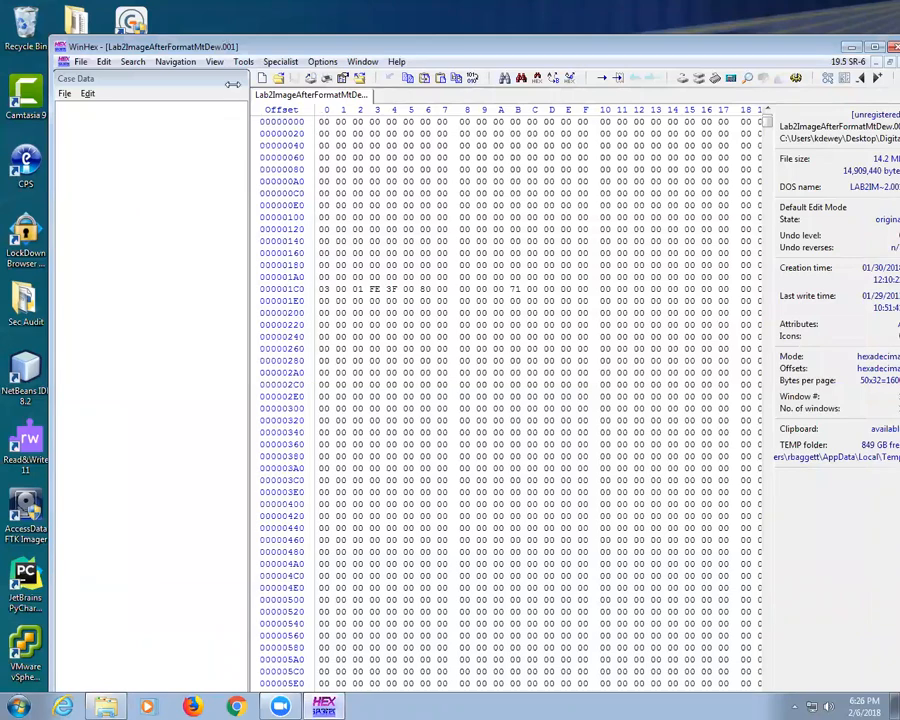
{"action": "left_click", "coordinate": [243, 61]}
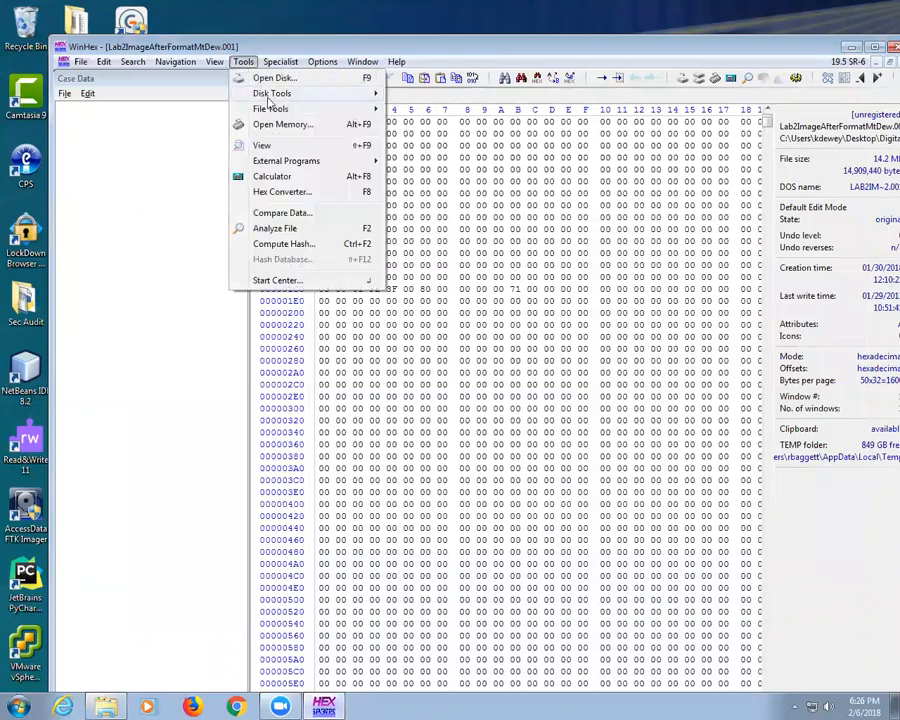
{"action": "mouse_move", "coordinate": [285, 93]}
{"action": "left_click", "coordinate": [464, 122]}
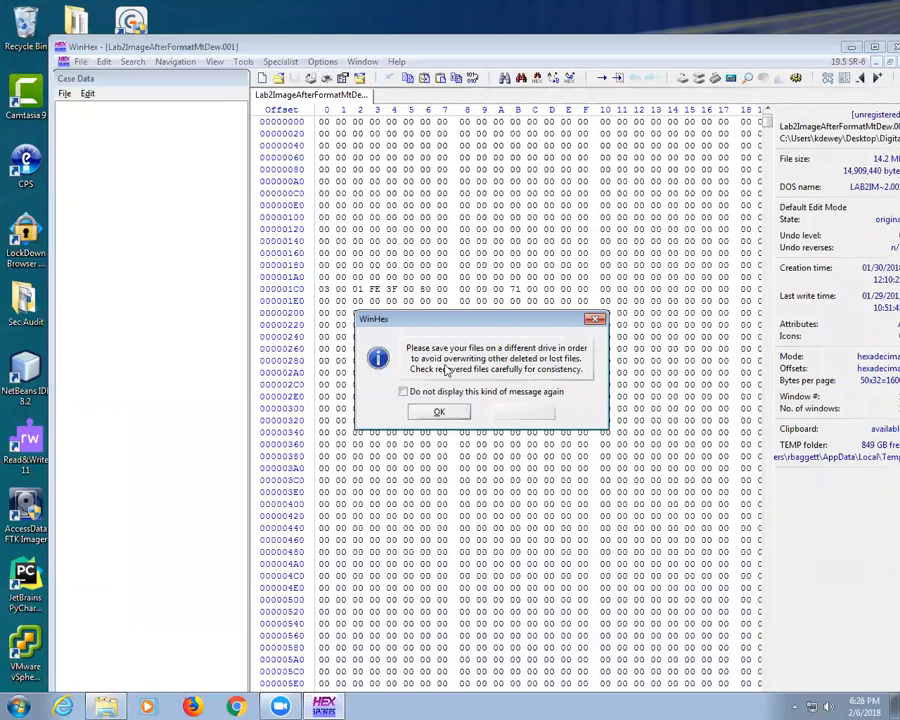
{"action": "left_click", "coordinate": [439, 412]}
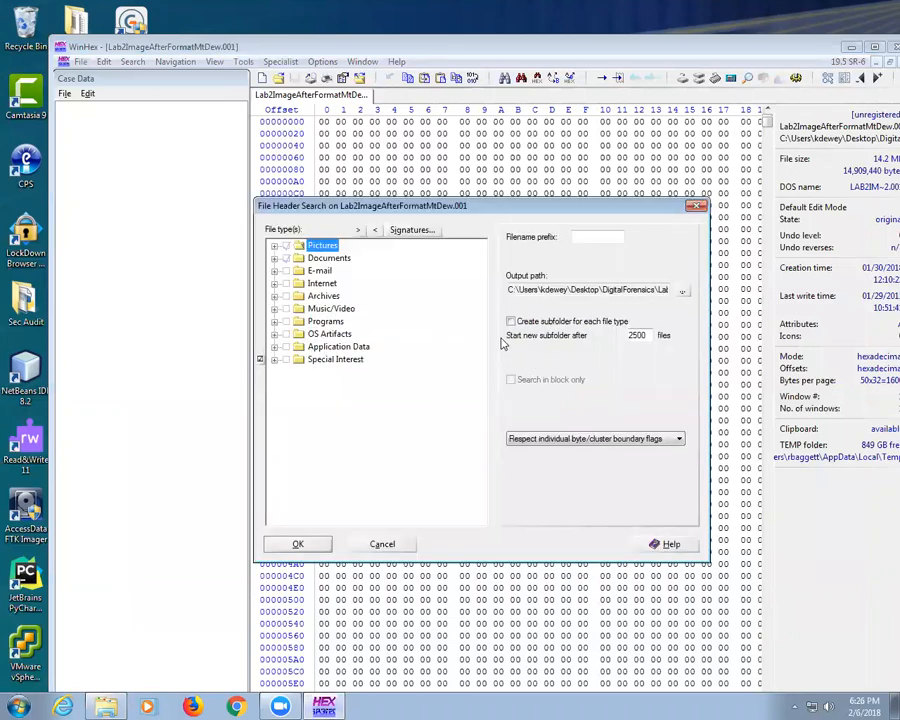
{"action": "left_click", "coordinate": [274, 258]}
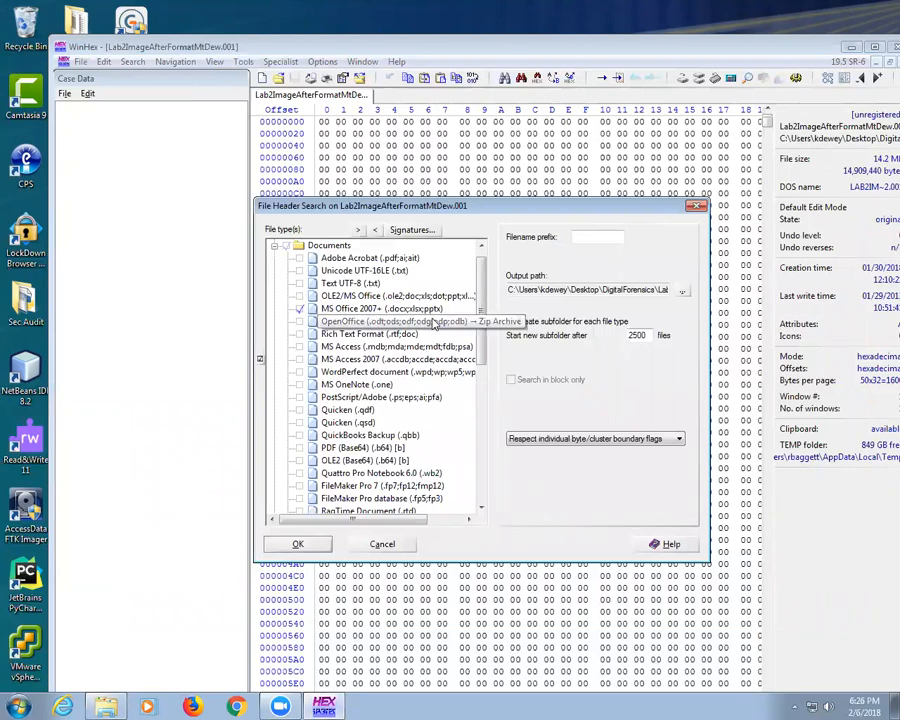
{"action": "left_click", "coordinate": [299, 308]}
{"action": "left_click", "coordinate": [299, 298]}
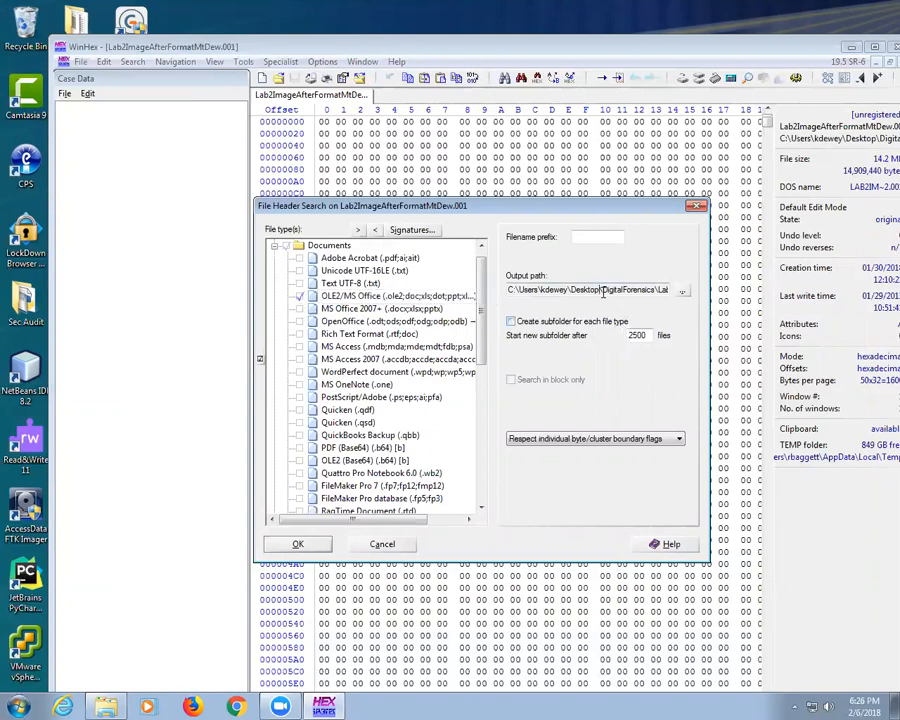
{"action": "left_click", "coordinate": [296, 545]}
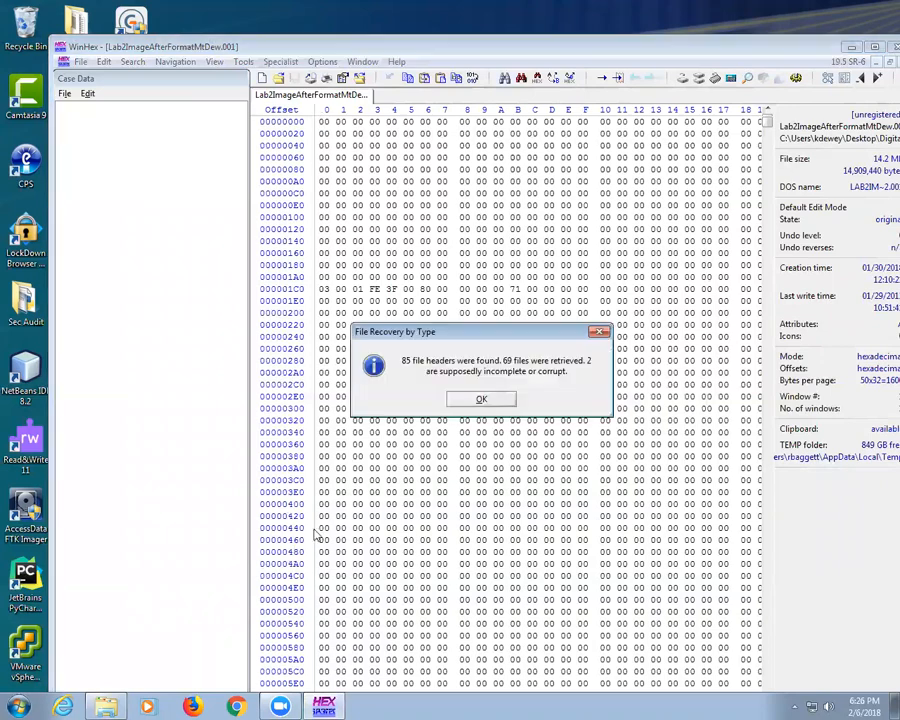
{"action": "left_click", "coordinate": [482, 400]}
Step: Look through the recovered files in the winhexpro folder, then show them in Details view sorted by type
{"action": "scroll", "coordinate": [478, 538], "scroll_direction": "down", "scroll_amount": 8}
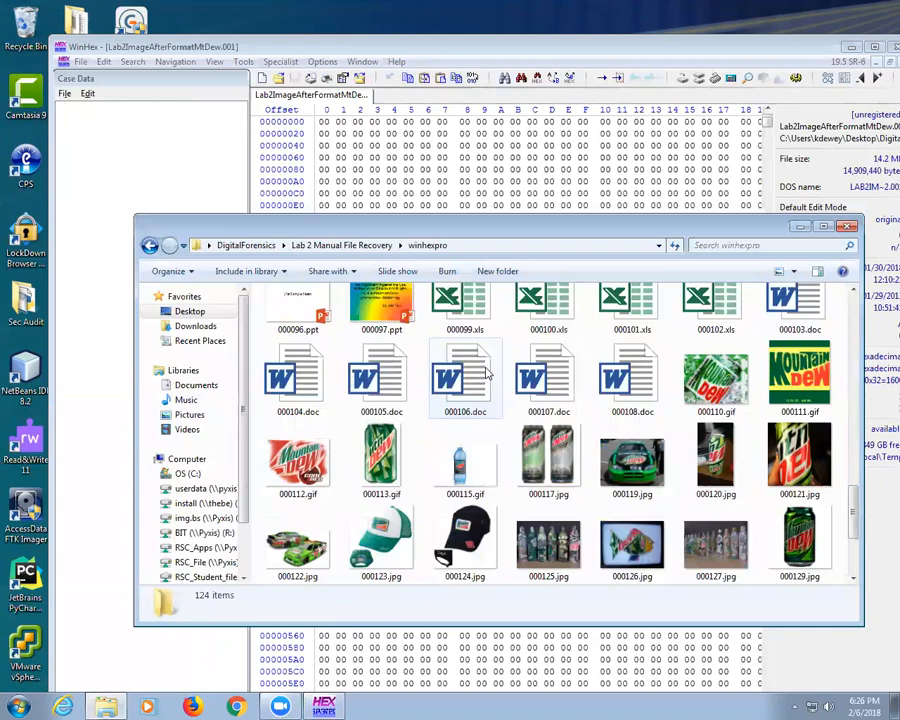
{"action": "scroll", "coordinate": [487, 373], "scroll_direction": "up", "scroll_amount": 1}
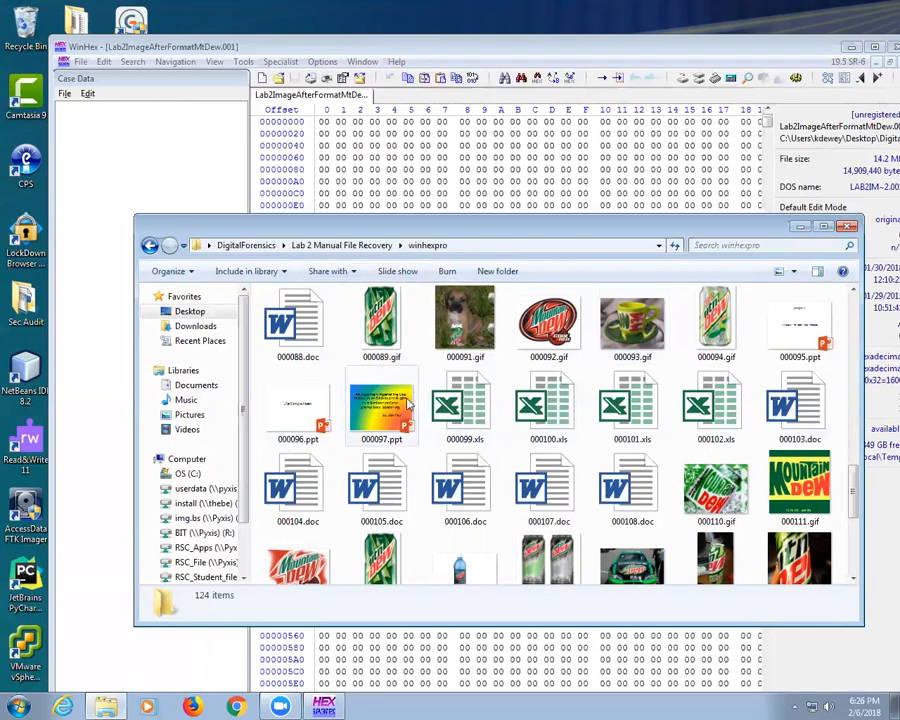
{"action": "scroll", "coordinate": [408, 398], "scroll_direction": "up", "scroll_amount": 10}
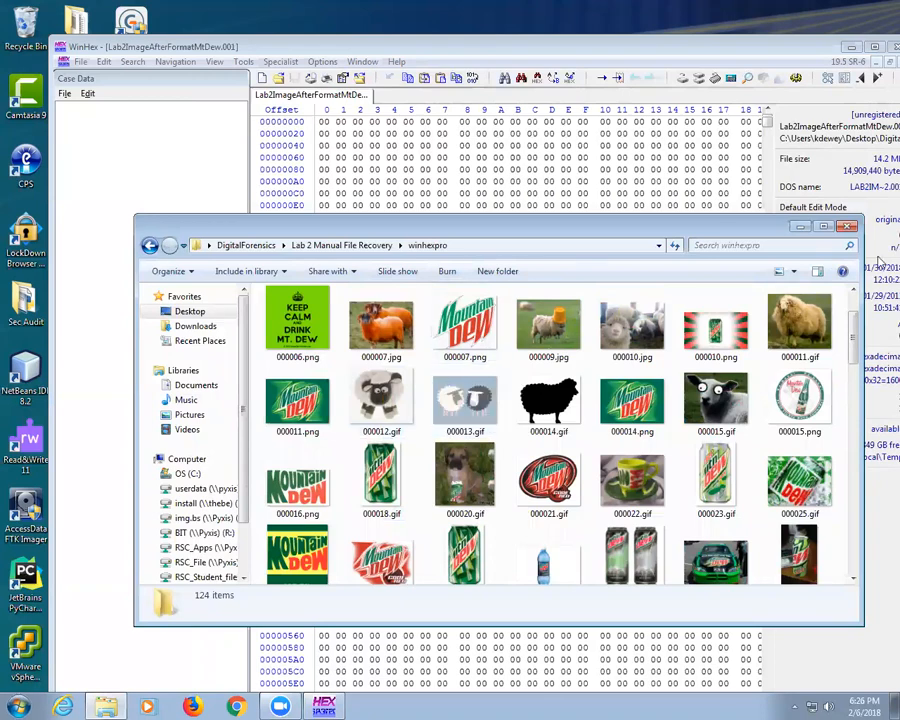
{"action": "left_click", "coordinate": [794, 271]}
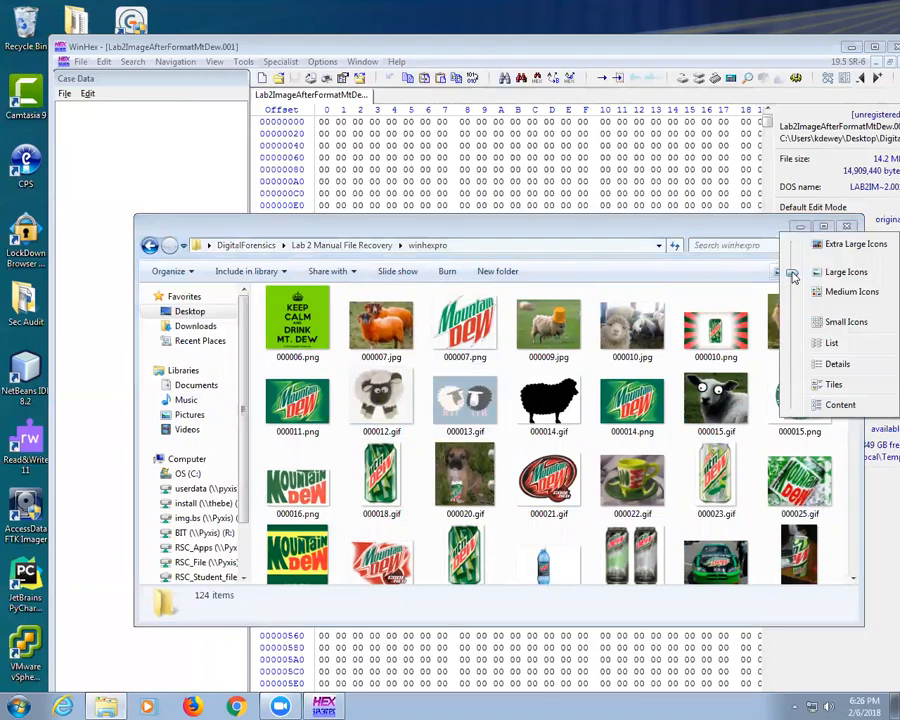
{"action": "left_click", "coordinate": [821, 366]}
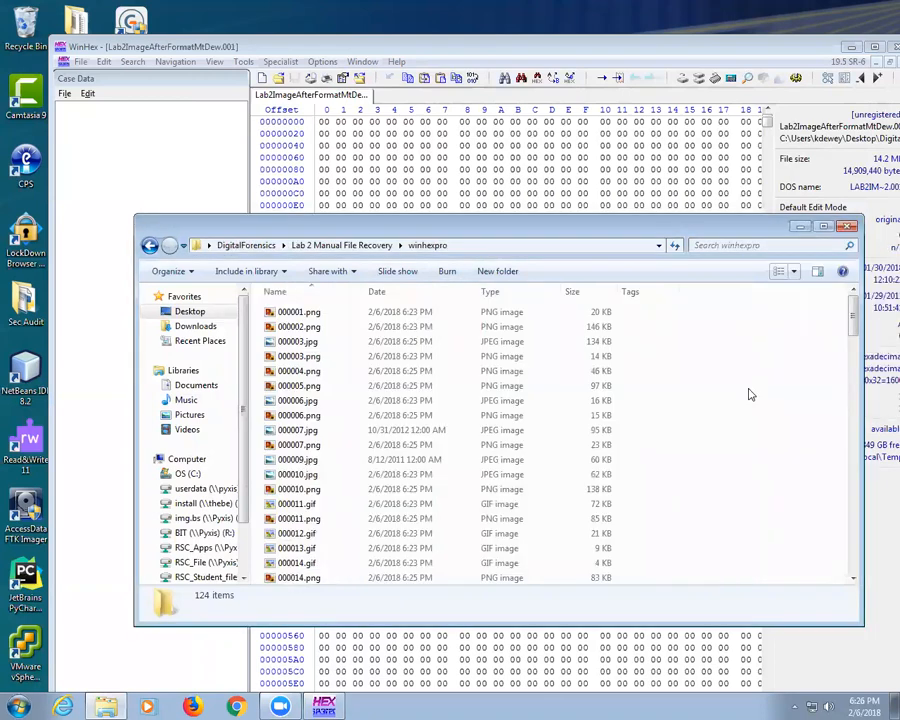
{"action": "left_click", "coordinate": [541, 293]}
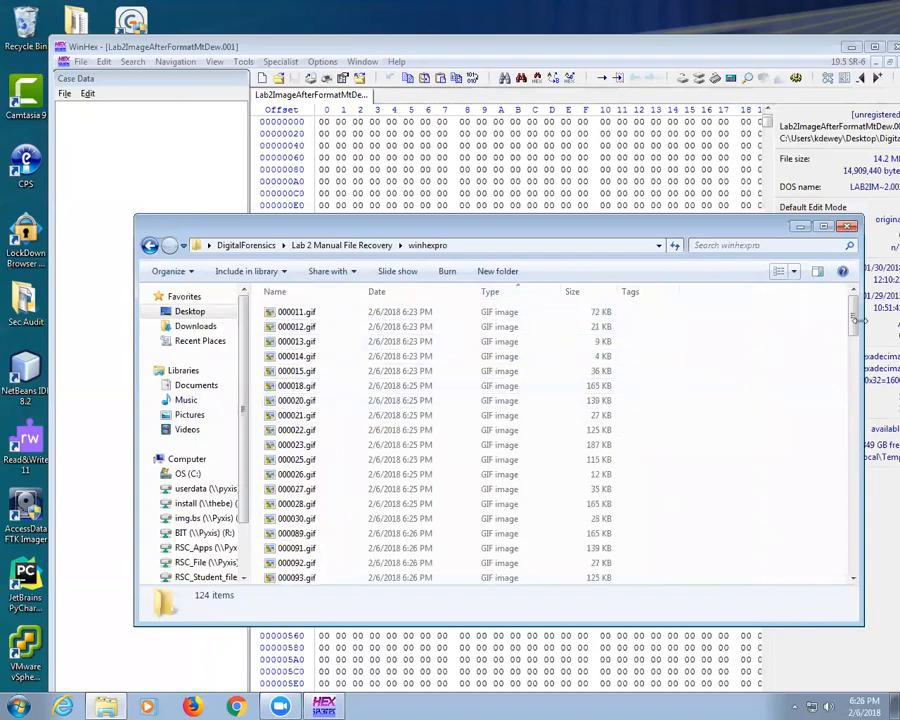
Step: Open the recovered presentations 000075.ppt, 000076.ppt and 000077.ppt one at a time to check their contents, closing each
{"action": "left_click_drag", "start_coordinate": [857, 322], "coordinate": [865, 502]}
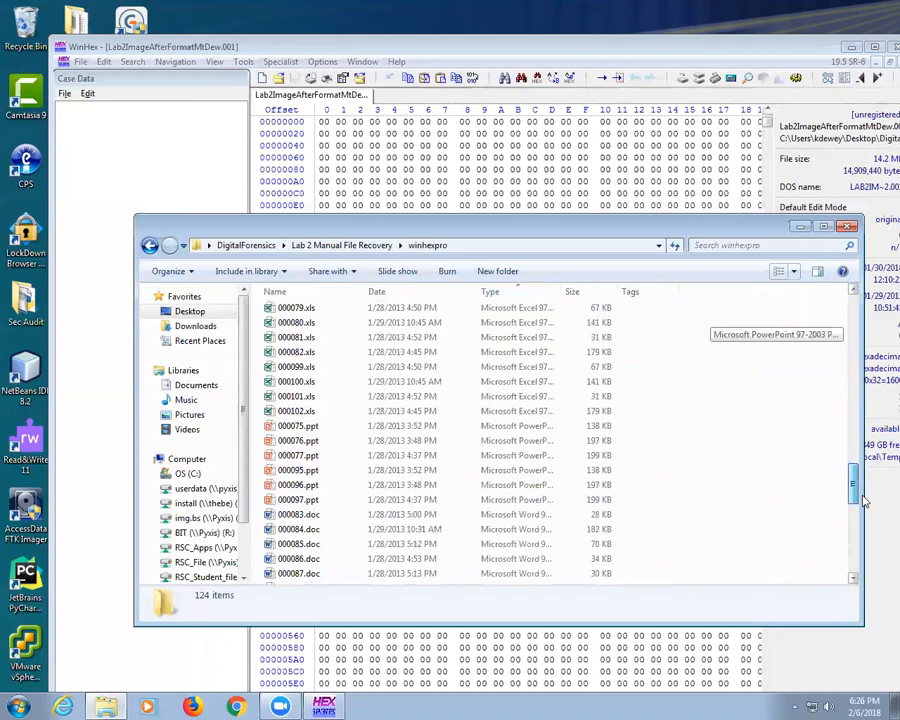
{"action": "left_click", "coordinate": [528, 498]}
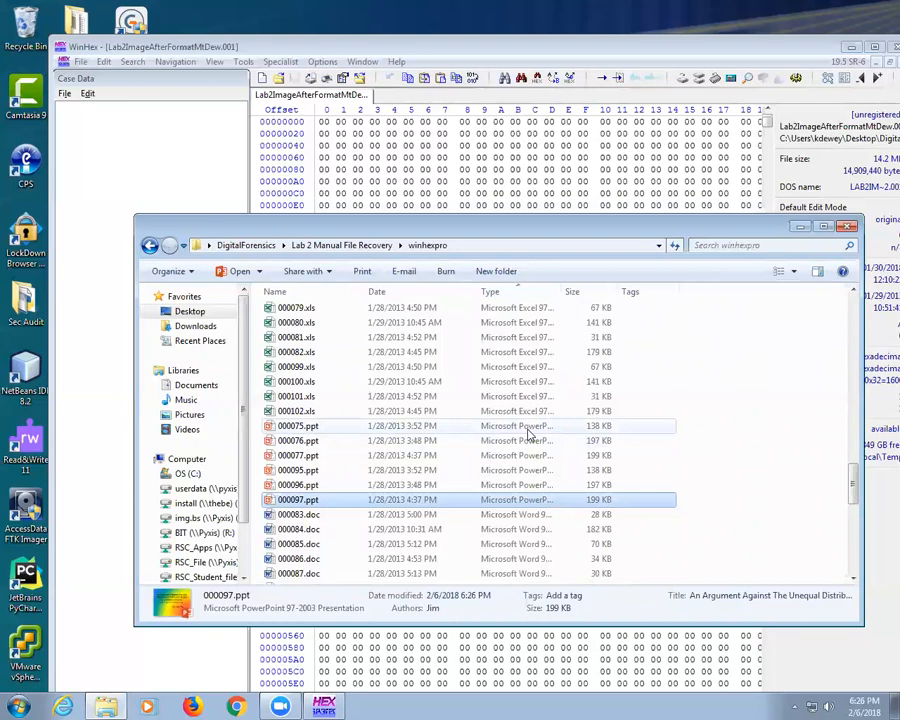
{"action": "double_click", "coordinate": [528, 435]}
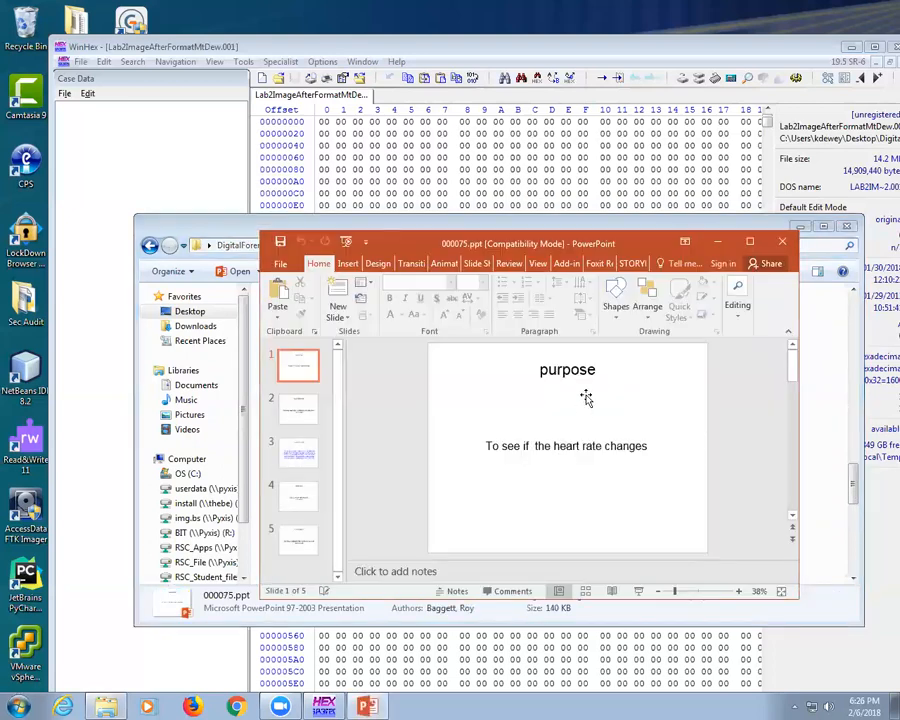
{"action": "left_click", "coordinate": [782, 241]}
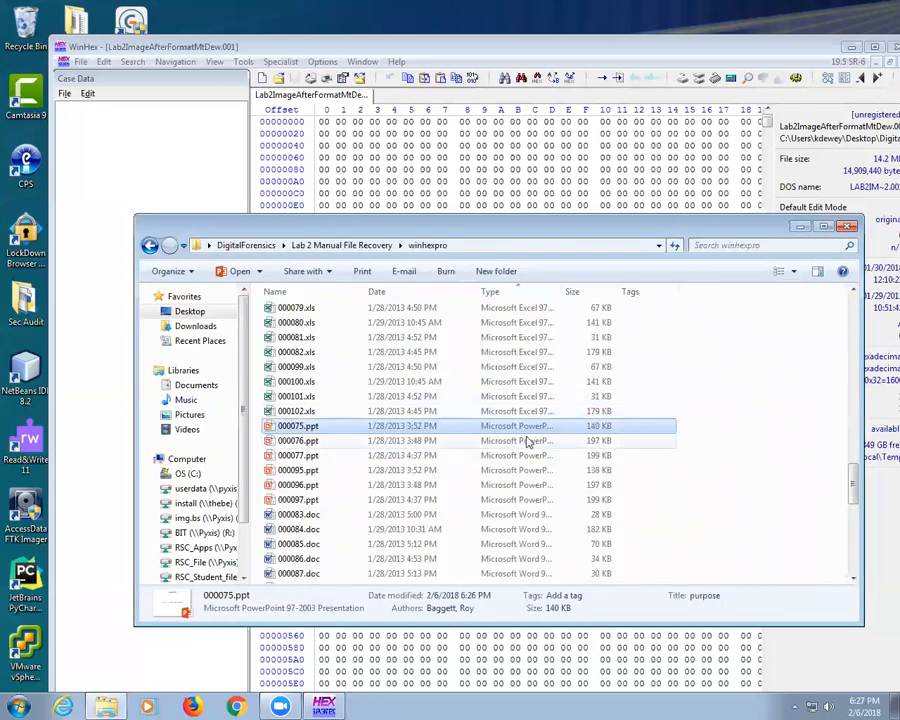
{"action": "double_click", "coordinate": [528, 440]}
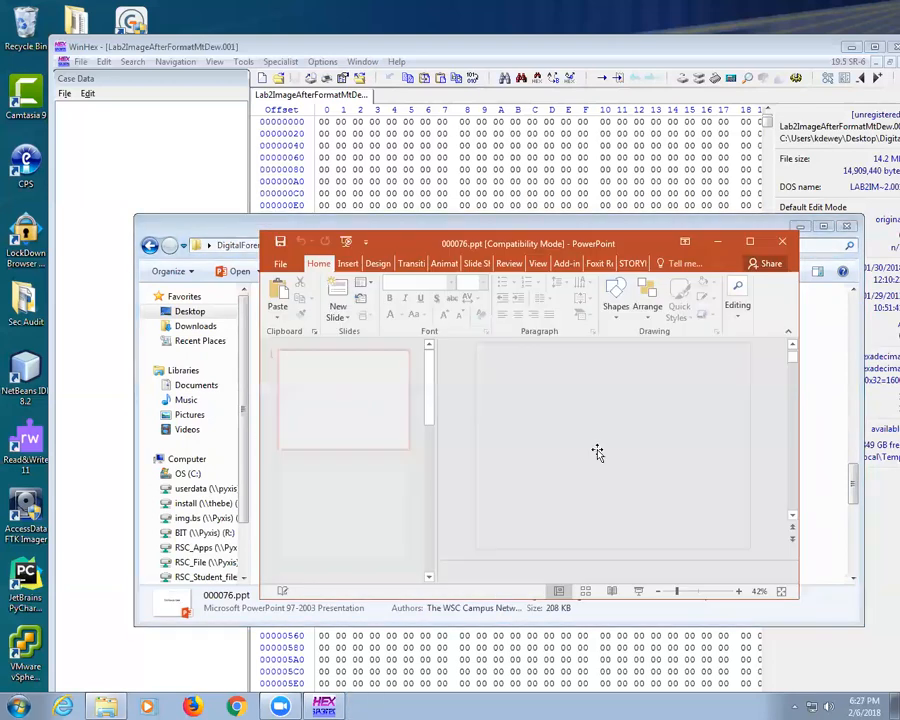
{"action": "left_click", "coordinate": [787, 243]}
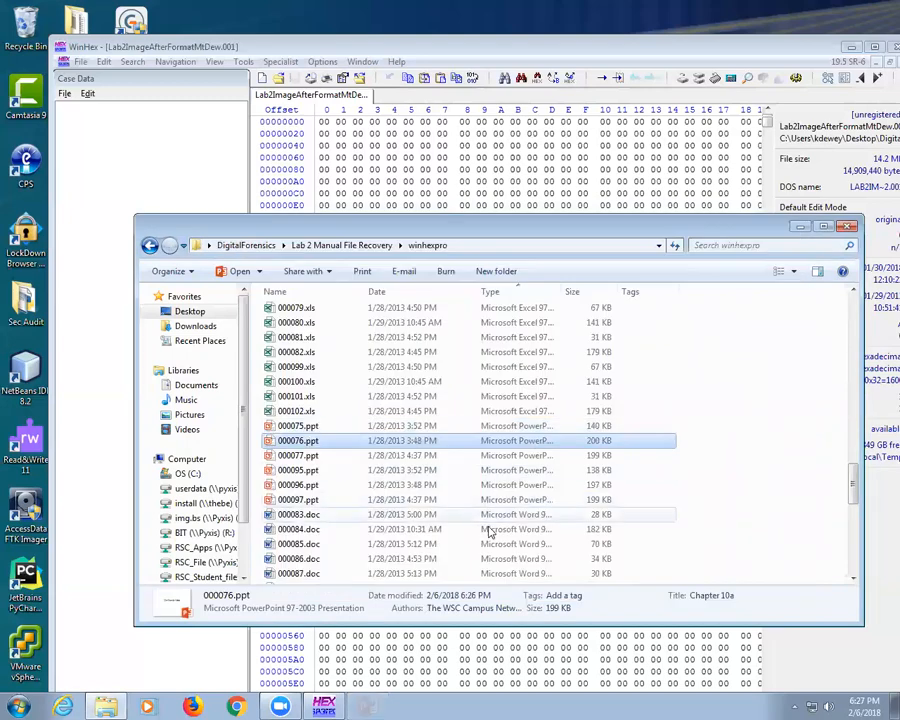
{"action": "double_click", "coordinate": [516, 455]}
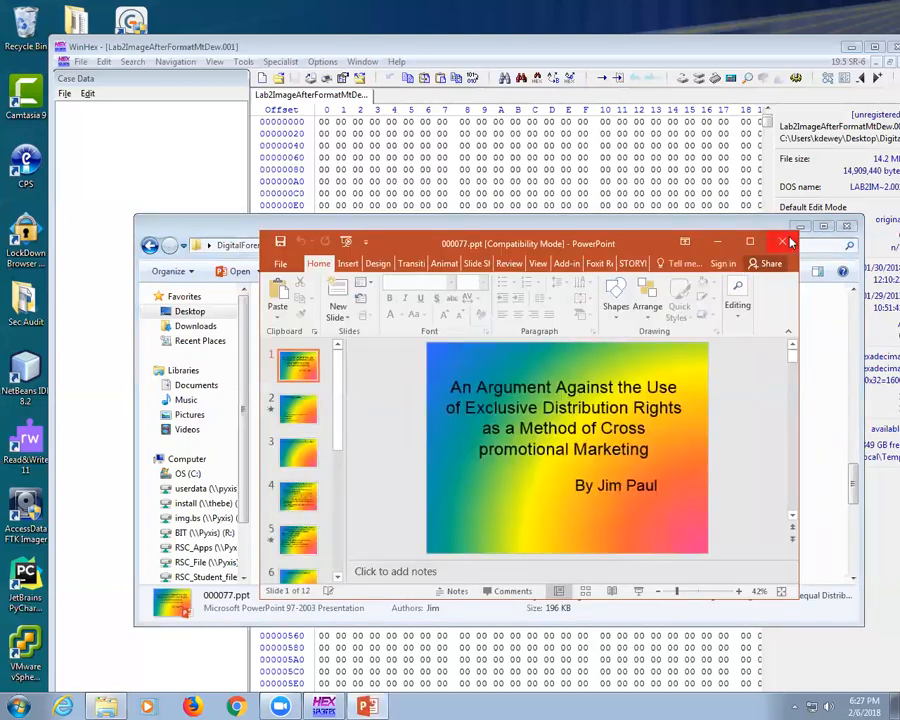
{"action": "left_click", "coordinate": [787, 243]}
Step: Open the recovered presentations 000095.ppt, 000096.ppt and 000097.ppt one at a time to compare their contents, closing each
{"action": "double_click", "coordinate": [516, 470]}
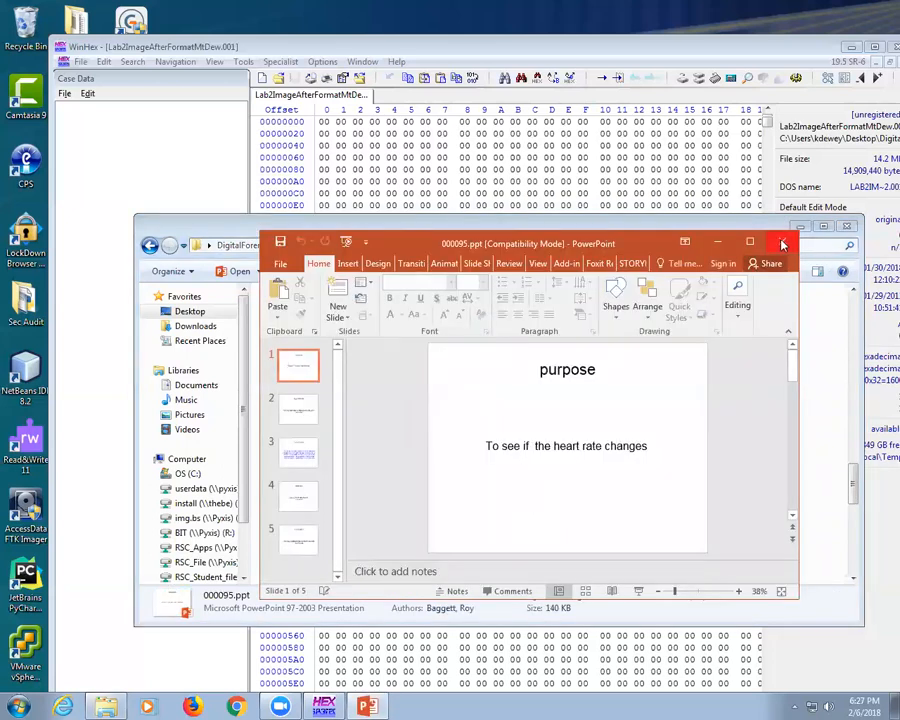
{"action": "left_click", "coordinate": [783, 243]}
{"action": "double_click", "coordinate": [539, 486]}
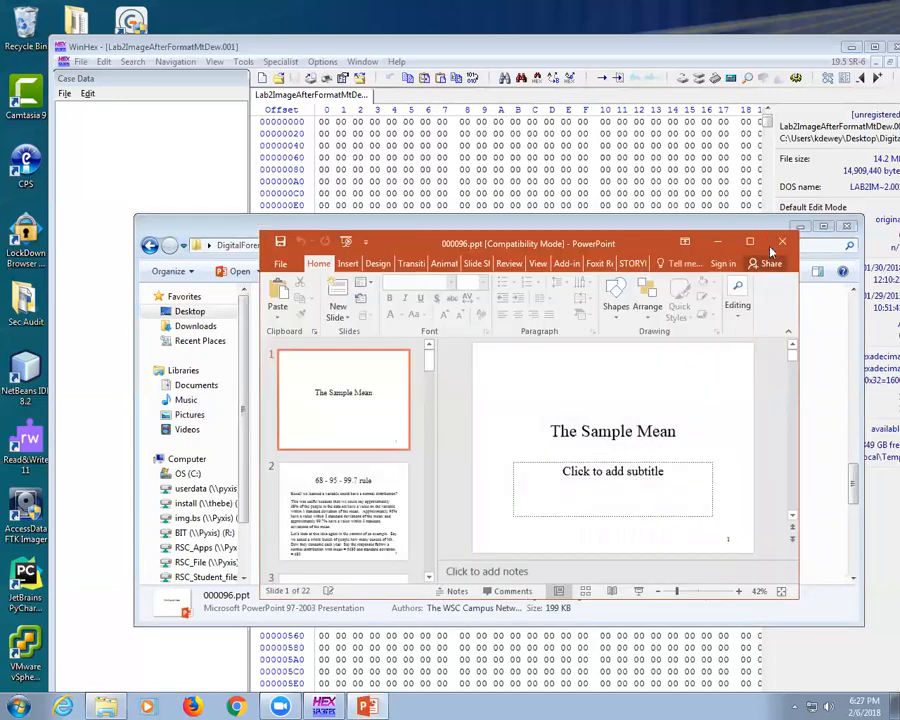
{"action": "left_click", "coordinate": [781, 243]}
{"action": "left_click", "coordinate": [515, 502]}
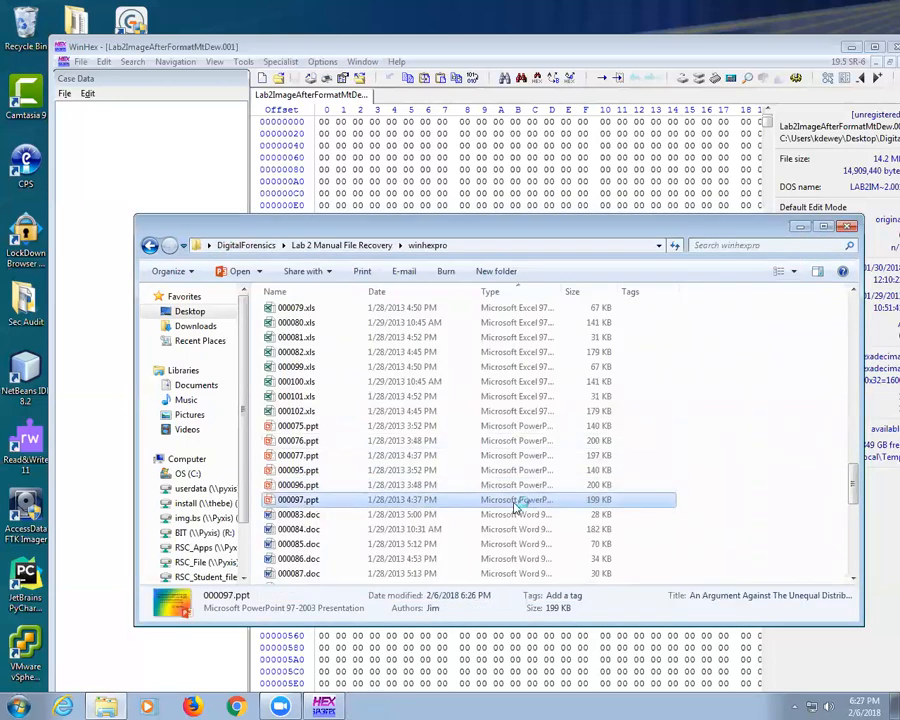
{"action": "double_click", "coordinate": [515, 505]}
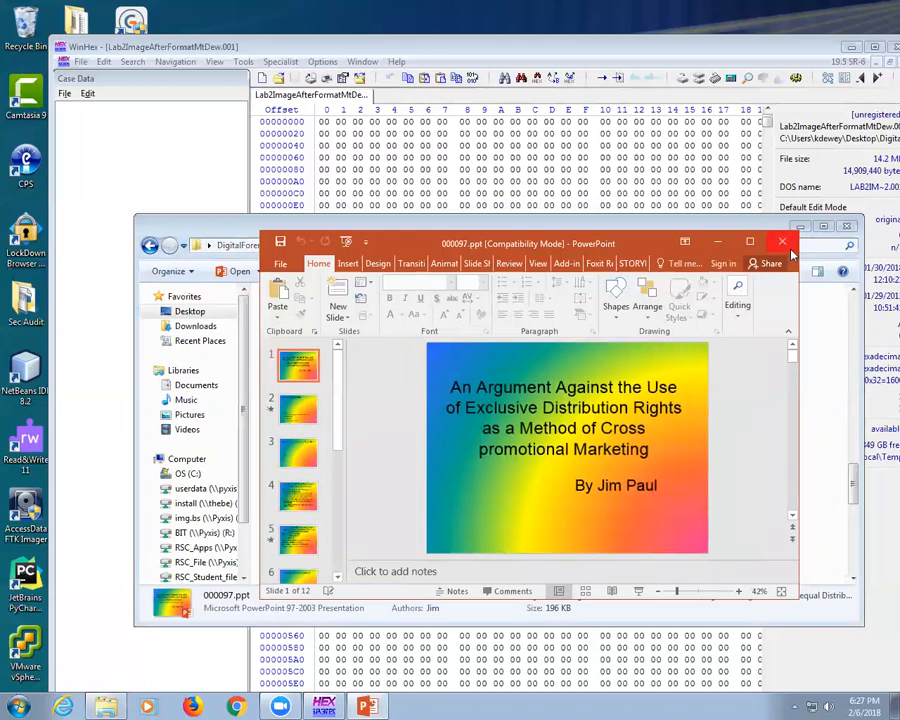
{"action": "left_click", "coordinate": [782, 243]}
Step: Open the recovered Word document 000083.doc to check its contents and close it
{"action": "left_click", "coordinate": [524, 514]}
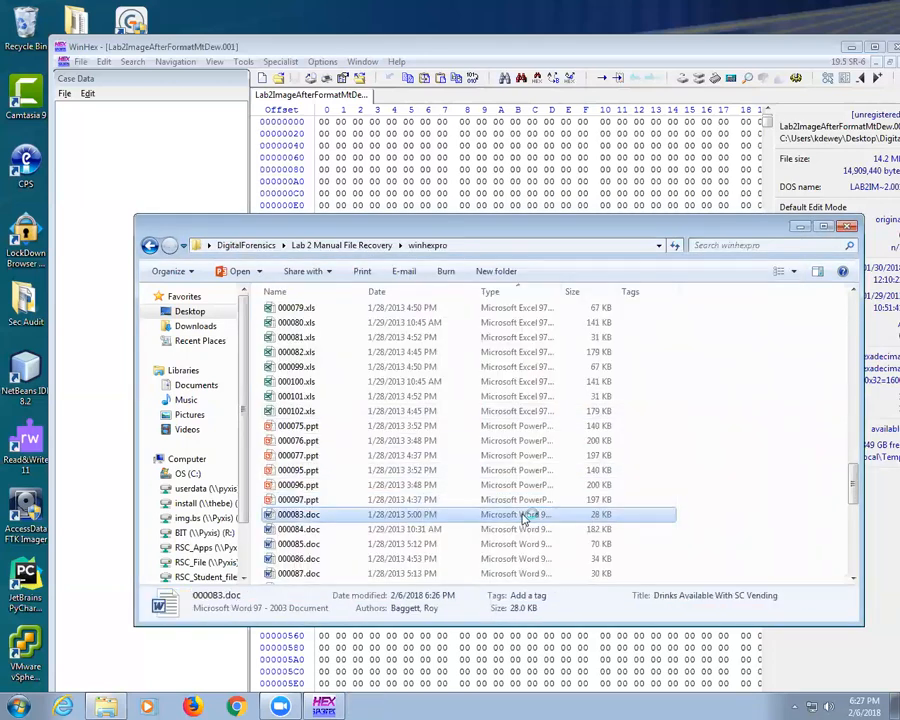
{"action": "double_click", "coordinate": [524, 514]}
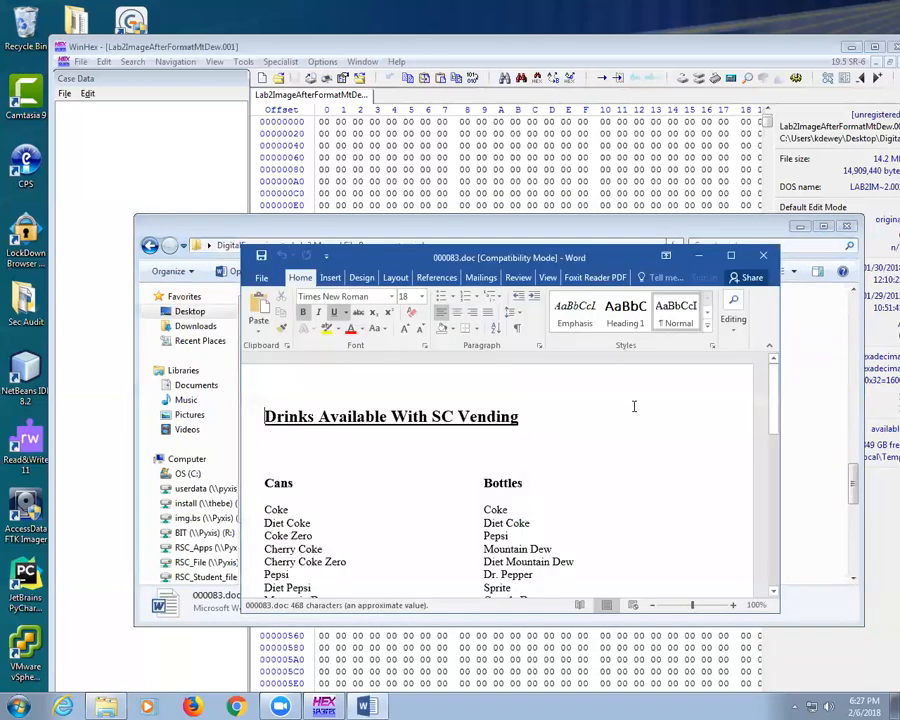
{"action": "left_click", "coordinate": [763, 255]}
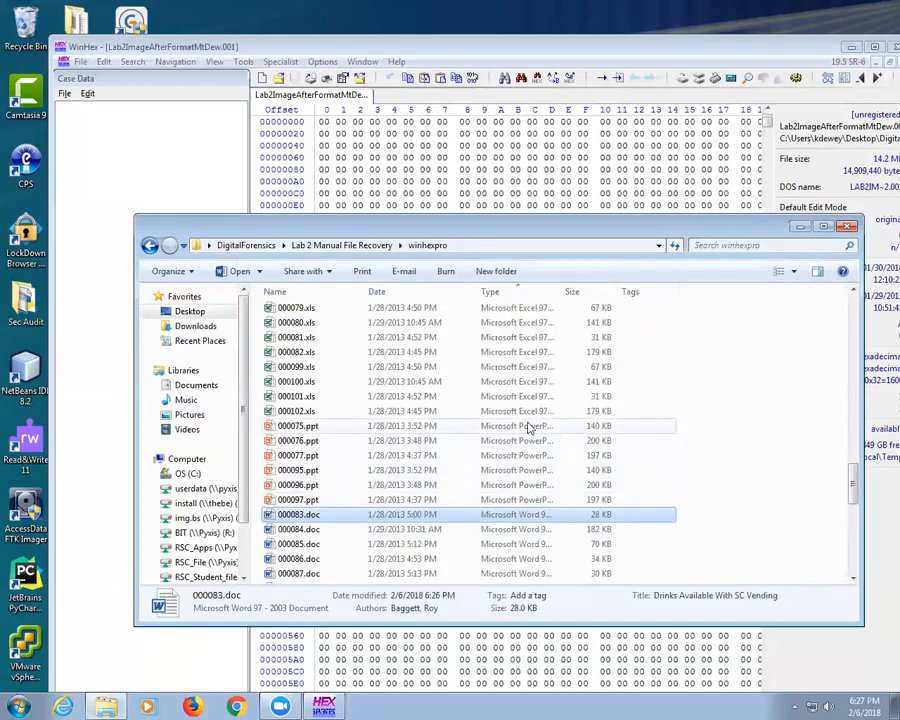
Step: Open File Recovery by Type.log in the winhexpro folder and examine which recovered files were saved or skipped
{"action": "scroll", "coordinate": [597, 460], "scroll_direction": "down", "scroll_amount": 2}
{"action": "scroll", "coordinate": [597, 462], "scroll_direction": "down", "scroll_amount": 8}
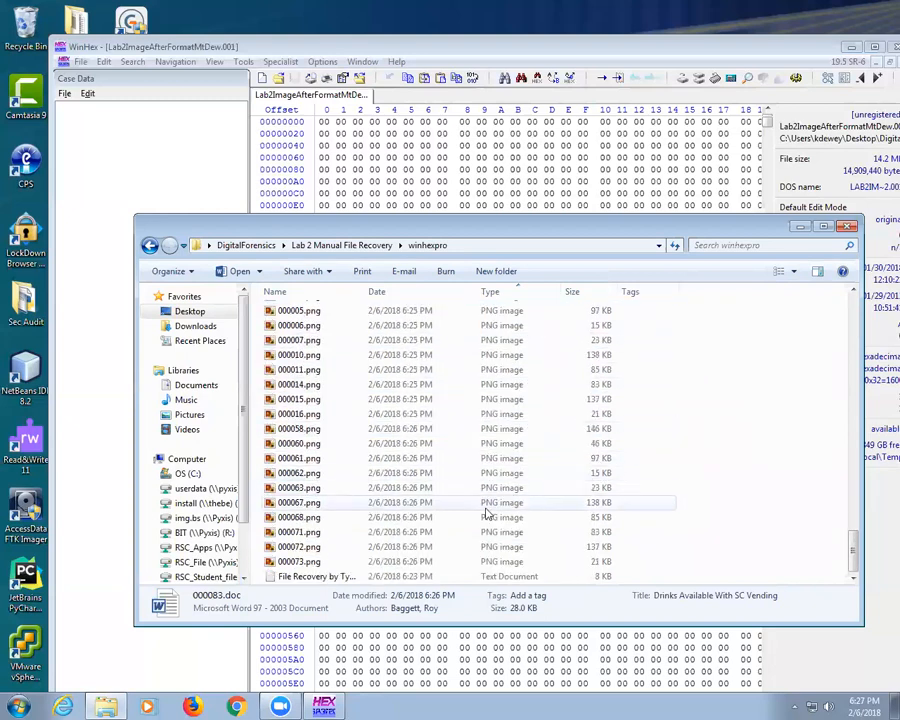
{"action": "double_click", "coordinate": [316, 578]}
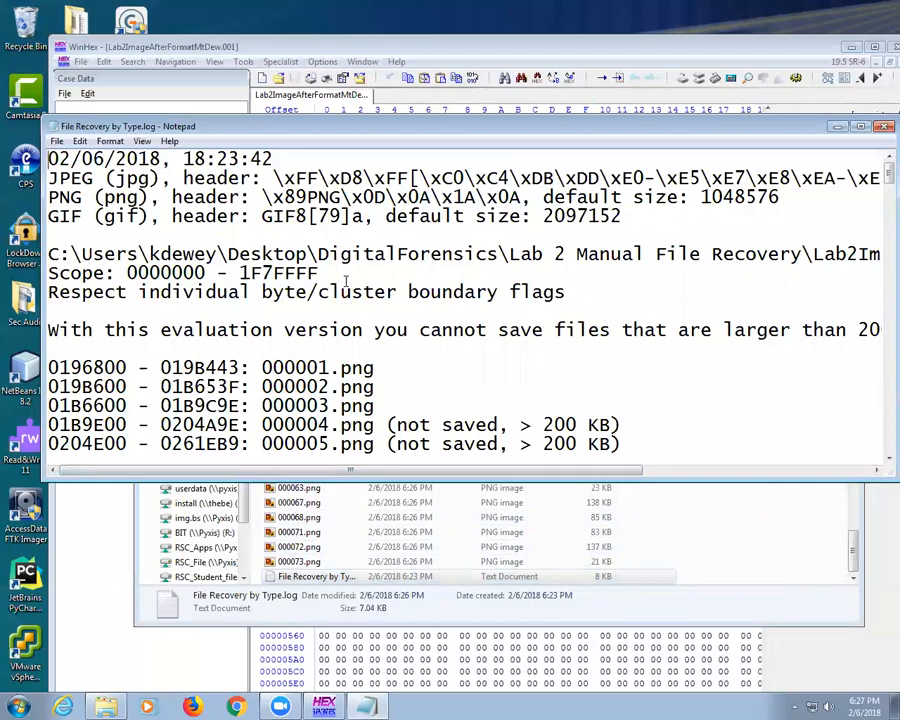
{"action": "scroll", "coordinate": [346, 281], "scroll_direction": "down", "scroll_amount": 20}
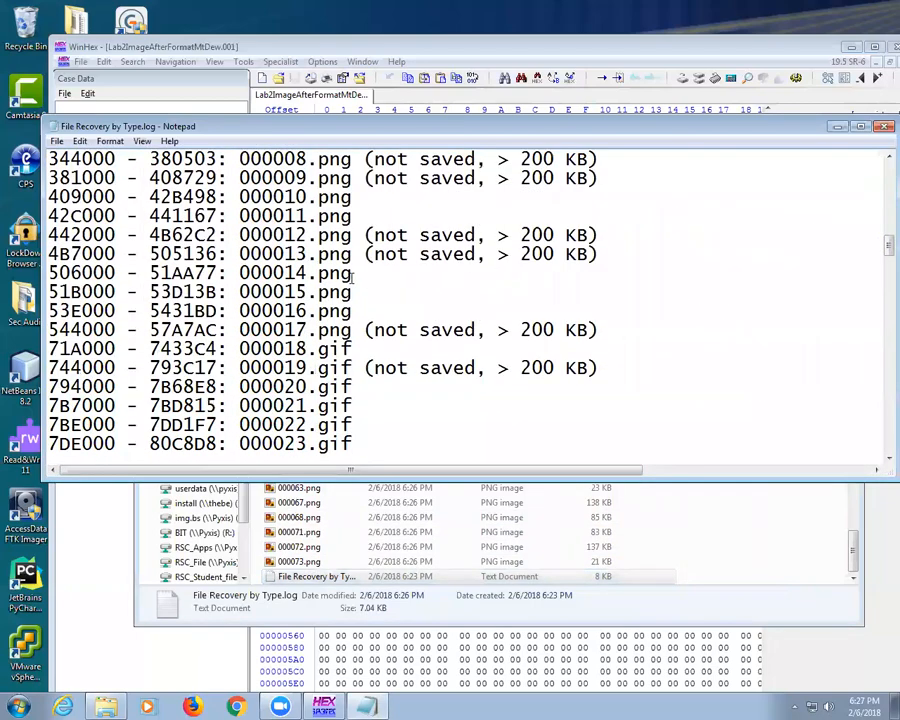
{"action": "scroll", "coordinate": [351, 279], "scroll_direction": "down", "scroll_amount": 11}
{"action": "scroll", "coordinate": [351, 279], "scroll_direction": "up", "scroll_amount": 1}
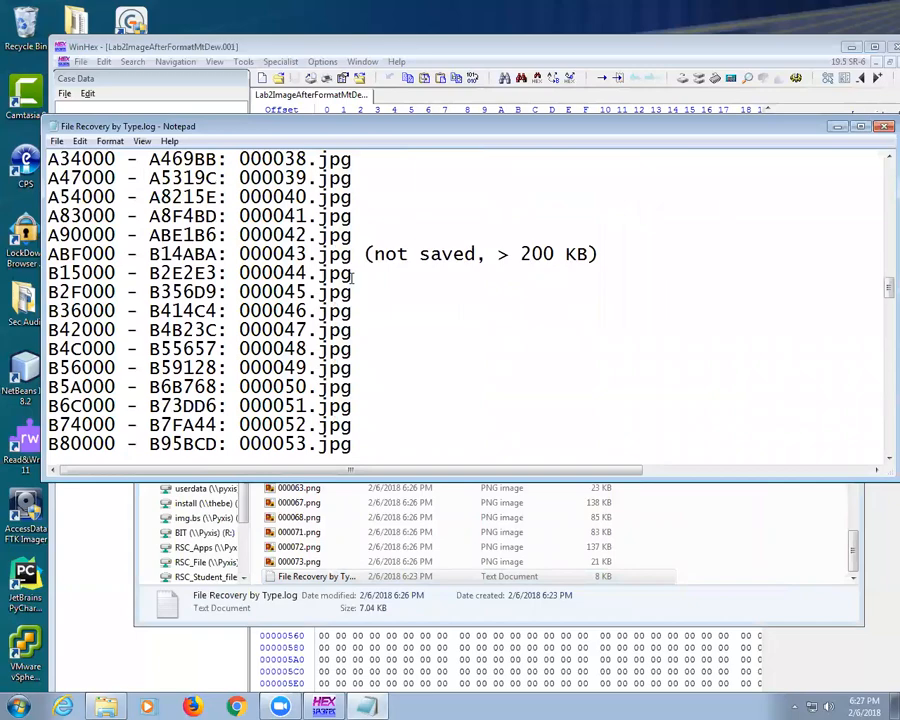
{"action": "scroll", "coordinate": [351, 278], "scroll_direction": "up", "scroll_amount": 14}
{"action": "scroll", "coordinate": [351, 278], "scroll_direction": "down", "scroll_amount": 11}
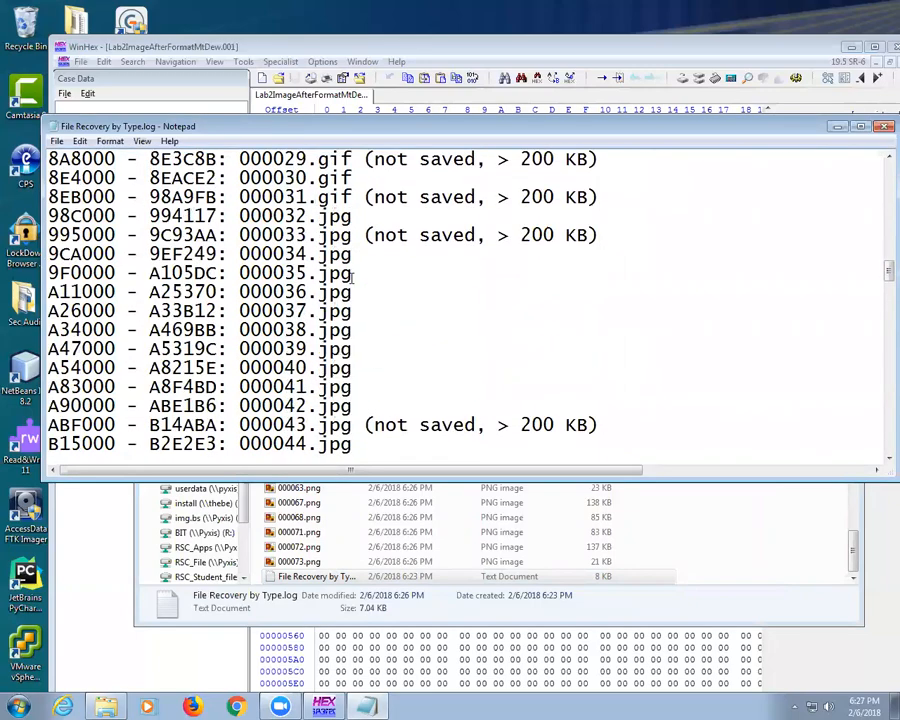
{"action": "scroll", "coordinate": [351, 278], "scroll_direction": "down", "scroll_amount": 7}
{"action": "scroll", "coordinate": [351, 278], "scroll_direction": "up", "scroll_amount": 7}
Step: Switch to Chrome and open the course's WinHexLicense page with the six licence lines selected for registering WinHex
{"action": "left_click", "coordinate": [236, 706]}
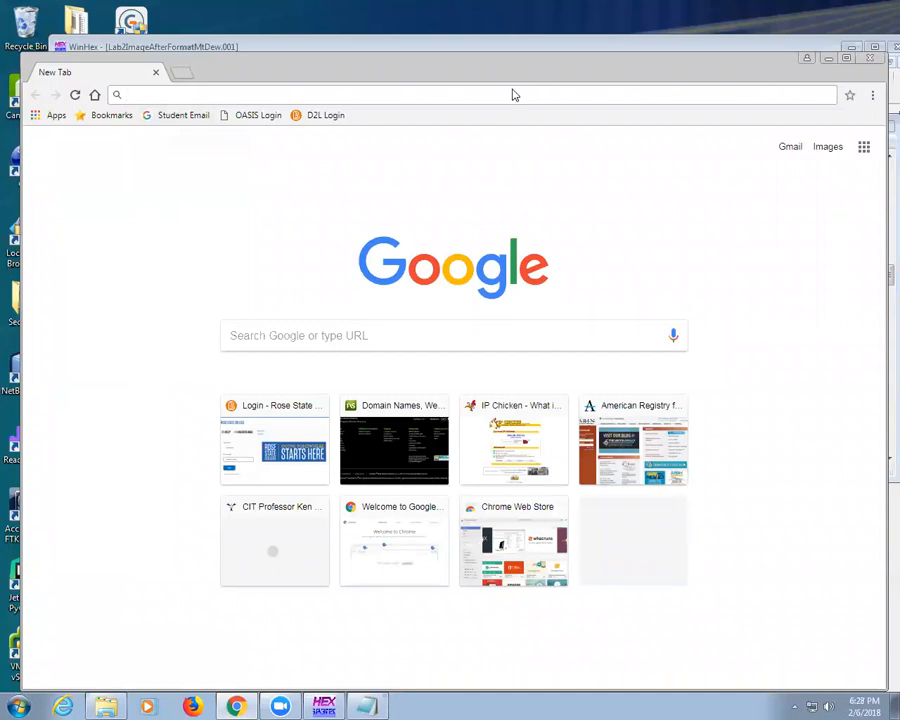
{"action": "key", "text": "alt+Tab"}
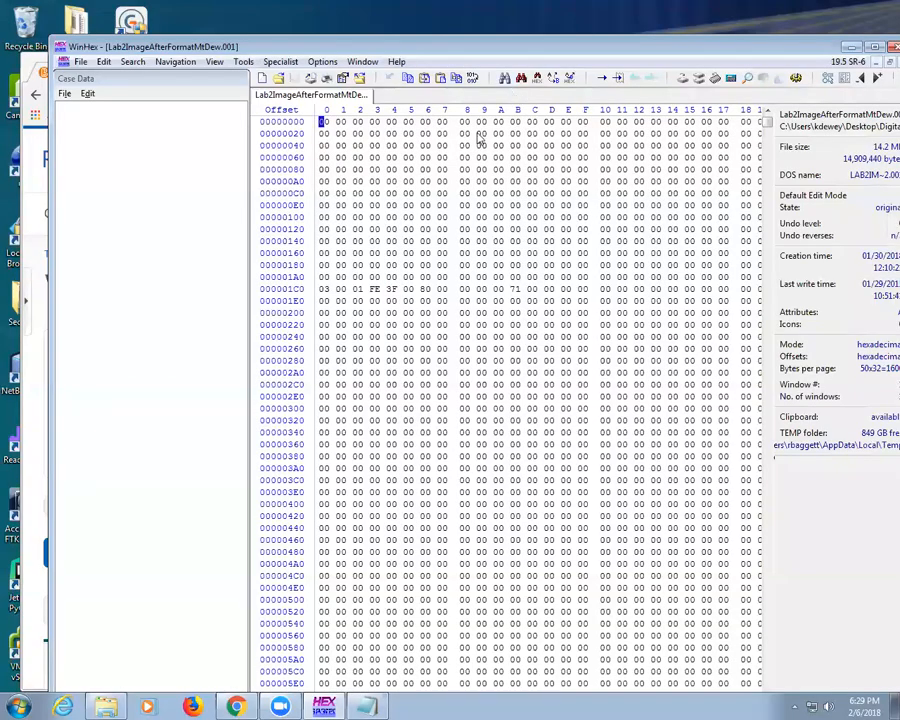
{"action": "key", "text": "alt+Tab"}
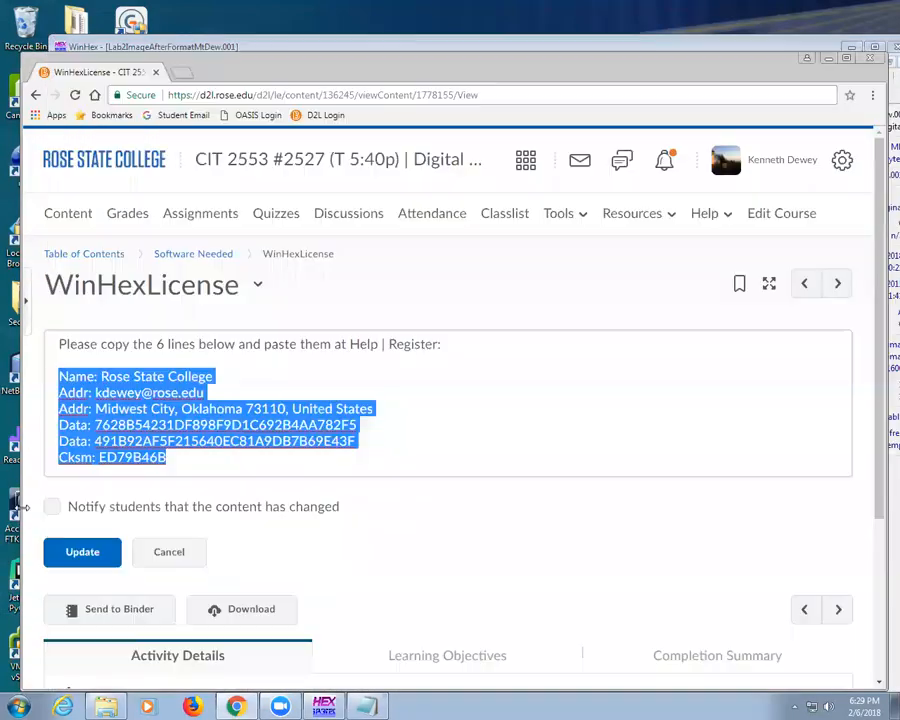
Step: Switch to WinHex, inspect the licence entry in the Register dialog and cancel it
{"action": "left_click", "coordinate": [267, 47]}
{"action": "left_click", "coordinate": [396, 63]}
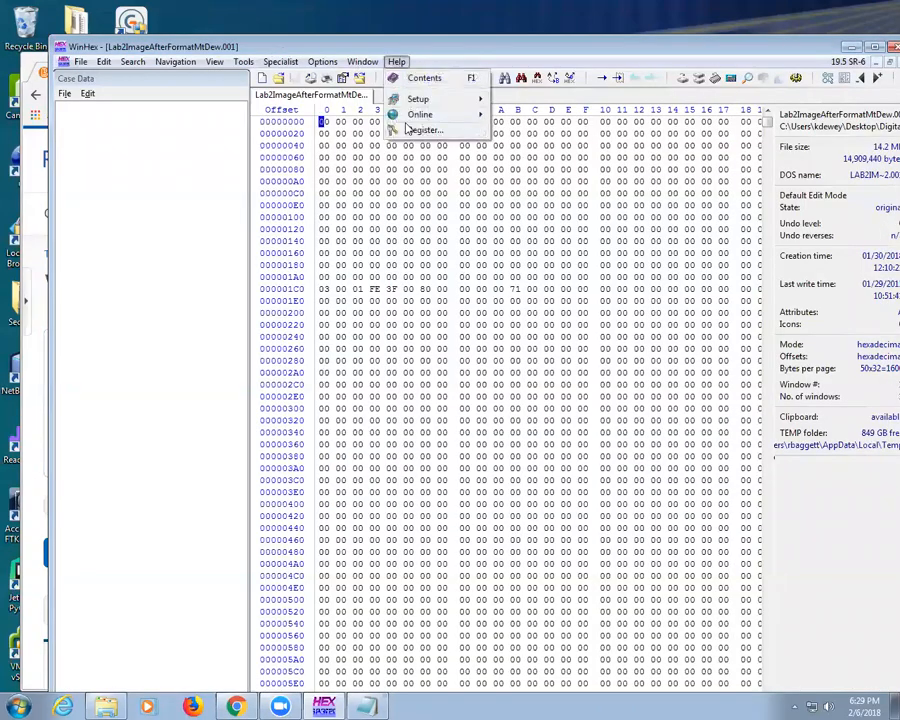
{"action": "left_click", "coordinate": [420, 181]}
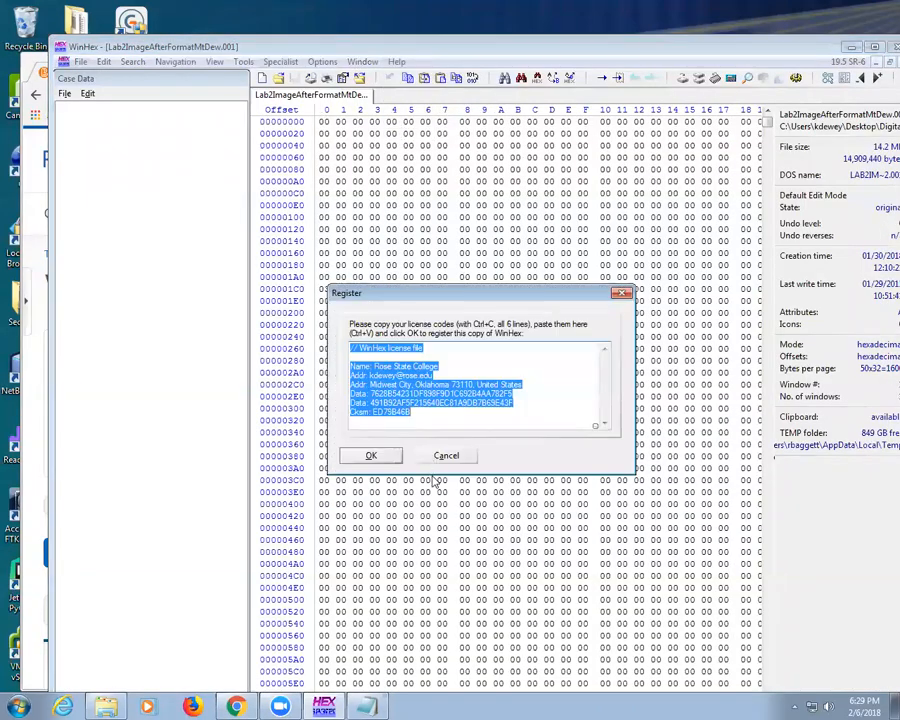
{"action": "left_click", "coordinate": [456, 457]}
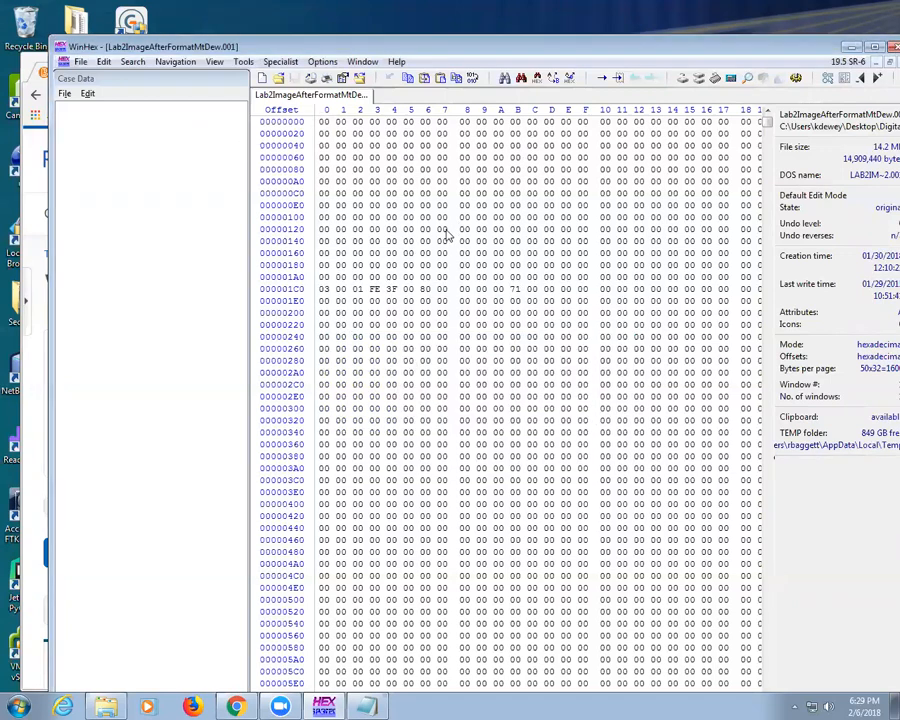
Step: Open the File Recovery by Type settings for the Lab2ImageAfterFormatMtDew.001 image, accepting the notice about saving to a different drive
{"action": "left_click_drag", "start_coordinate": [578, 50], "coordinate": [578, 84]}
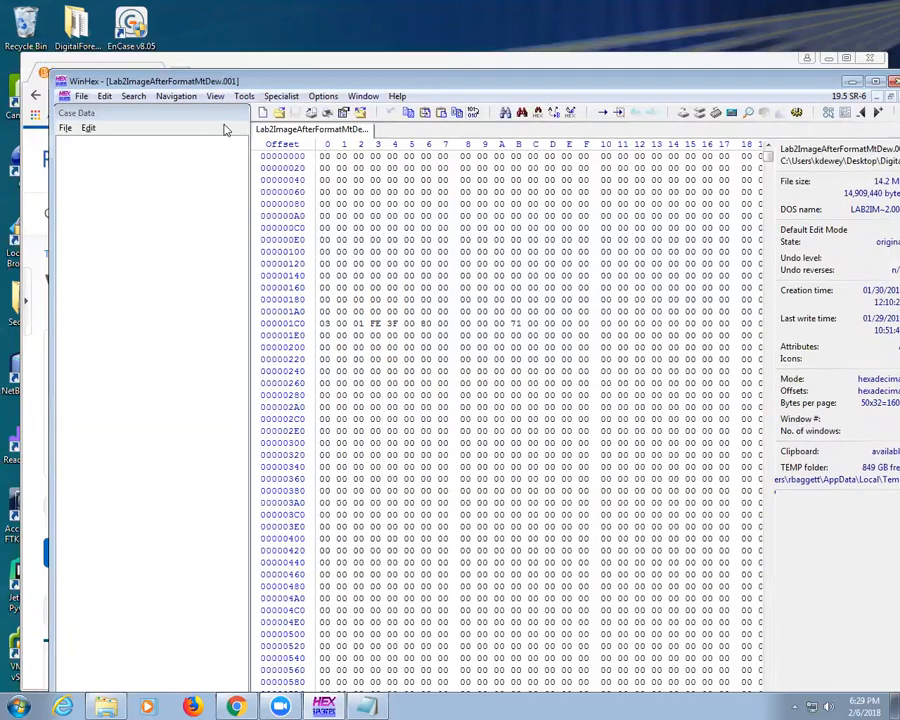
{"action": "left_click", "coordinate": [245, 97]}
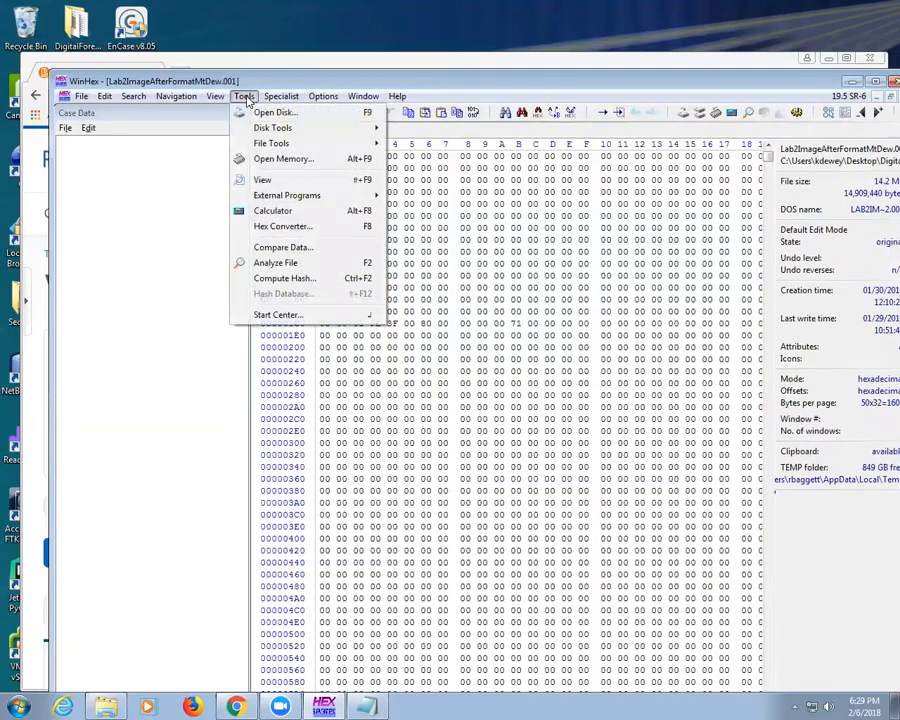
{"action": "mouse_move", "coordinate": [272, 128]}
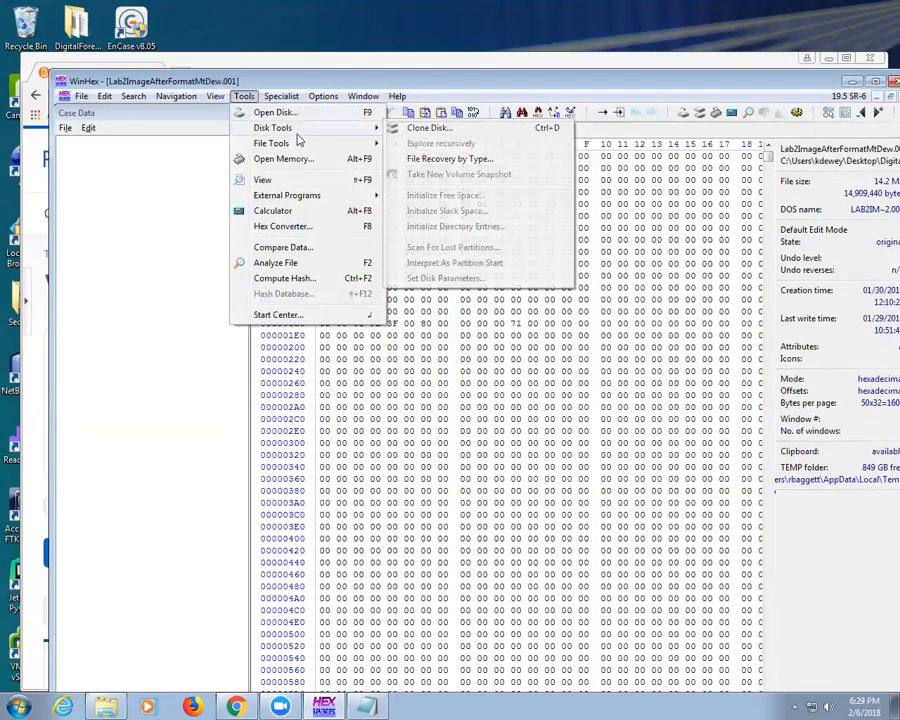
{"action": "left_click", "coordinate": [445, 157]}
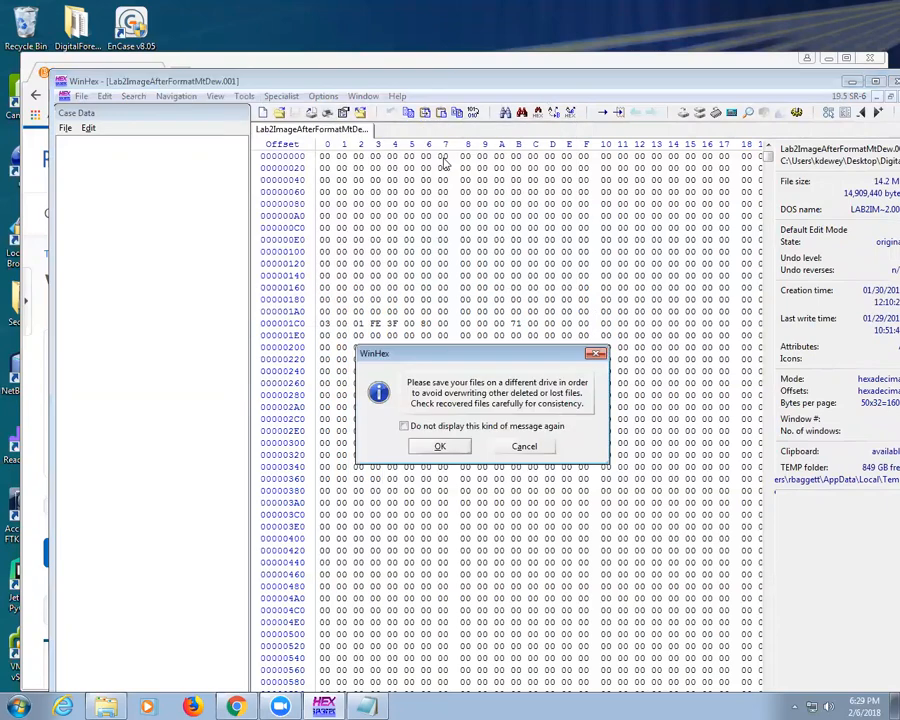
{"action": "left_click", "coordinate": [440, 443]}
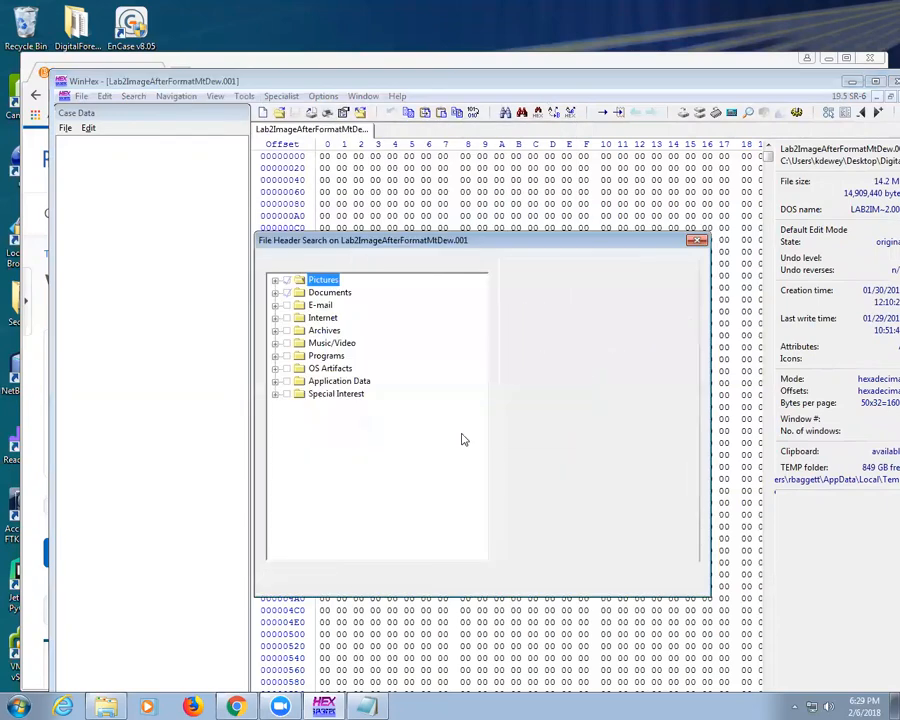
Step: Exclude the Pictures types and run the file header search for OLE2/MS Office documents only, closing the result summary
{"action": "left_click", "coordinate": [276, 293]}
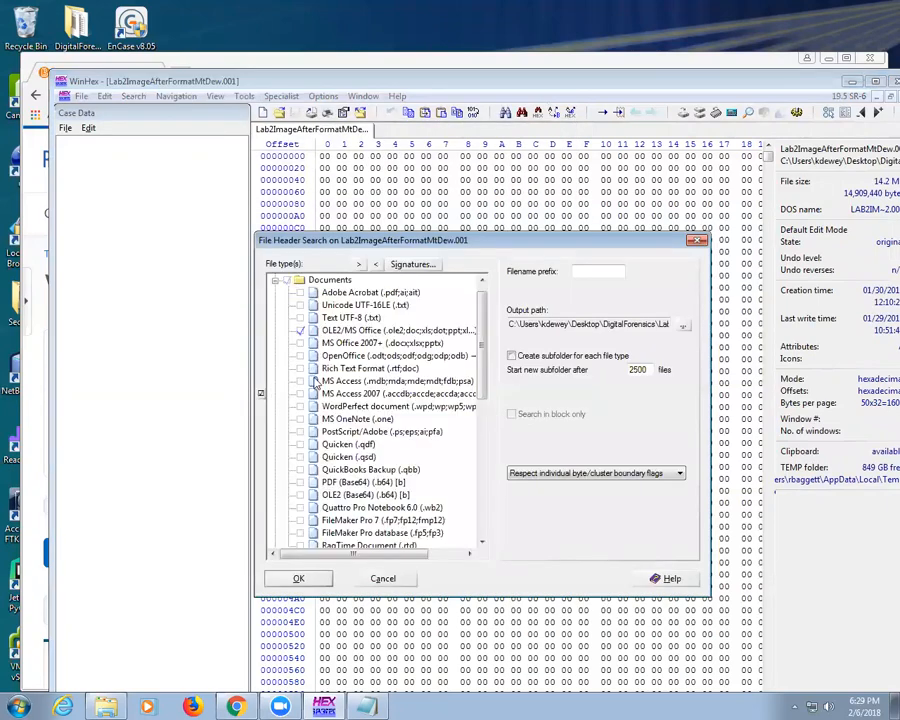
{"action": "left_click", "coordinate": [275, 281]}
{"action": "left_click", "coordinate": [275, 281]}
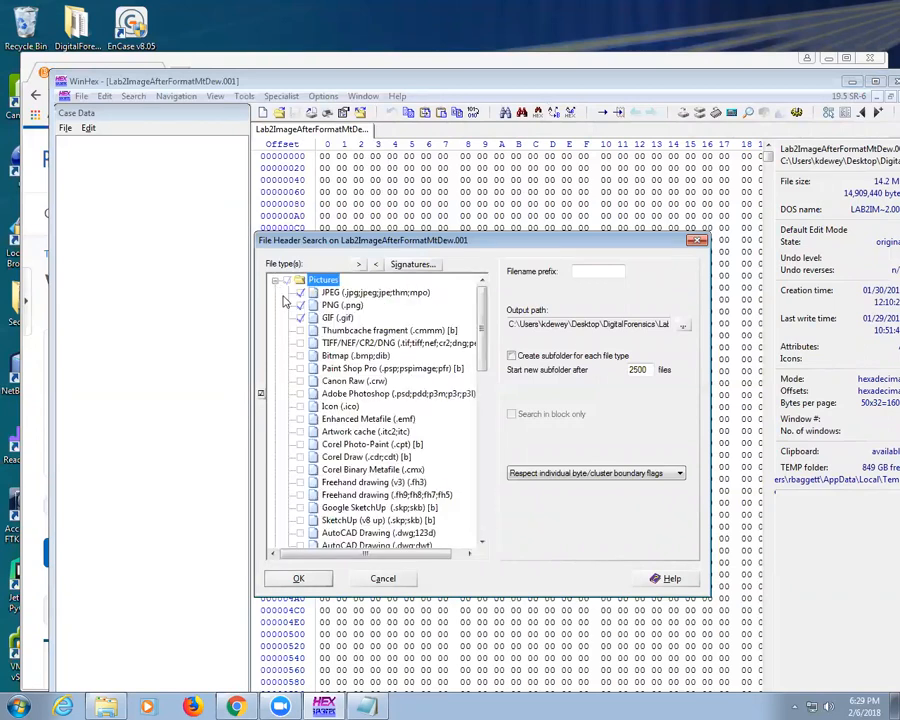
{"action": "left_click", "coordinate": [287, 281]}
{"action": "left_click", "coordinate": [275, 281]}
{"action": "left_click", "coordinate": [276, 293]}
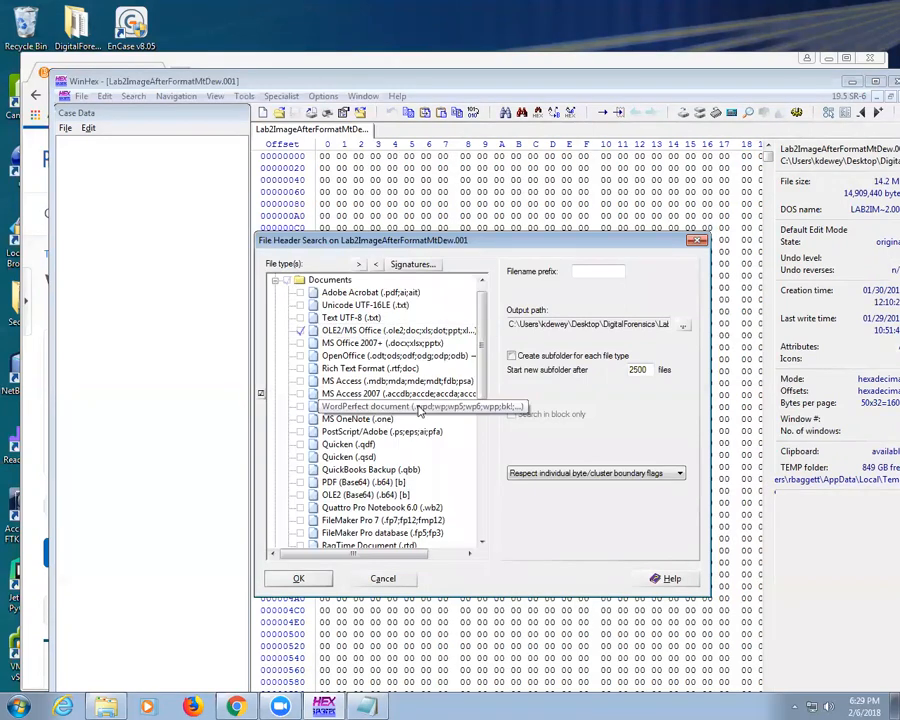
{"action": "left_click", "coordinate": [305, 578]}
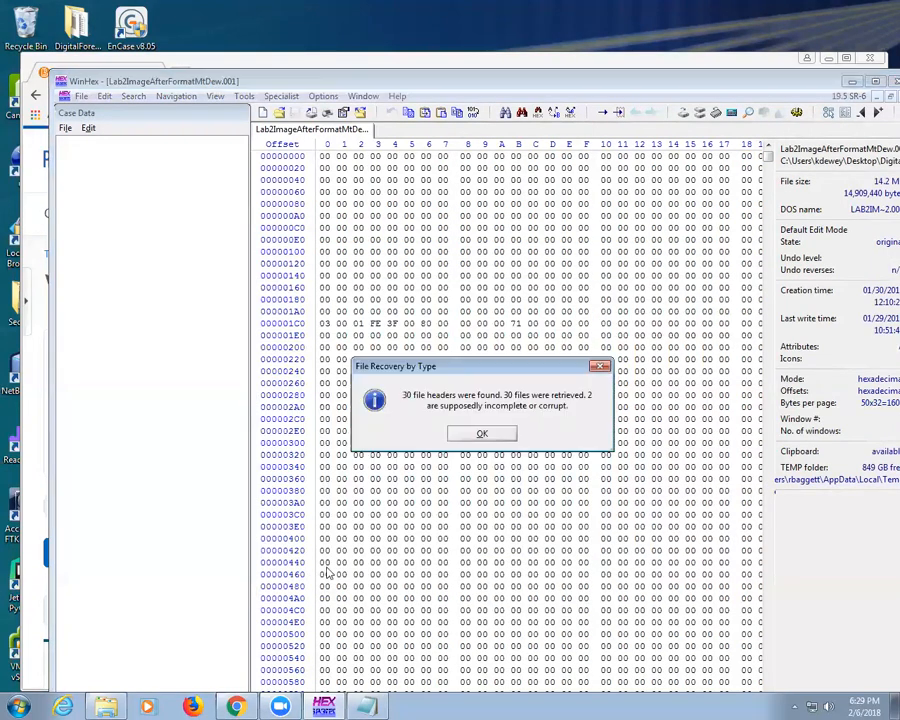
{"action": "left_click", "coordinate": [482, 434]}
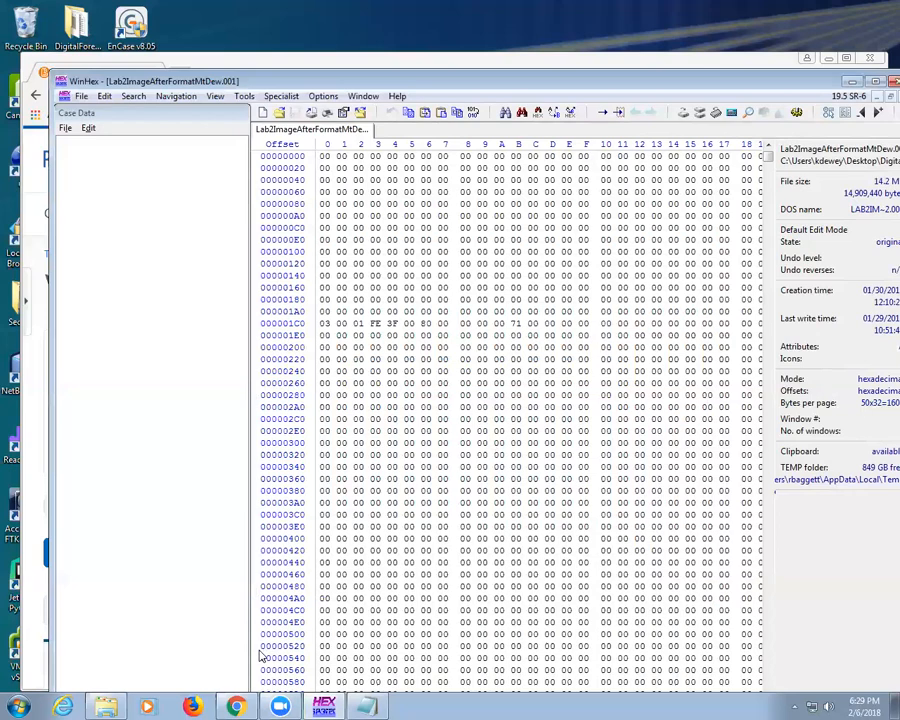
Step: Switch to the winhexpro folder in Windows Explorer and open the recovered presentation 000160.ppt to check it, closing it again
{"action": "left_click", "coordinate": [117, 706]}
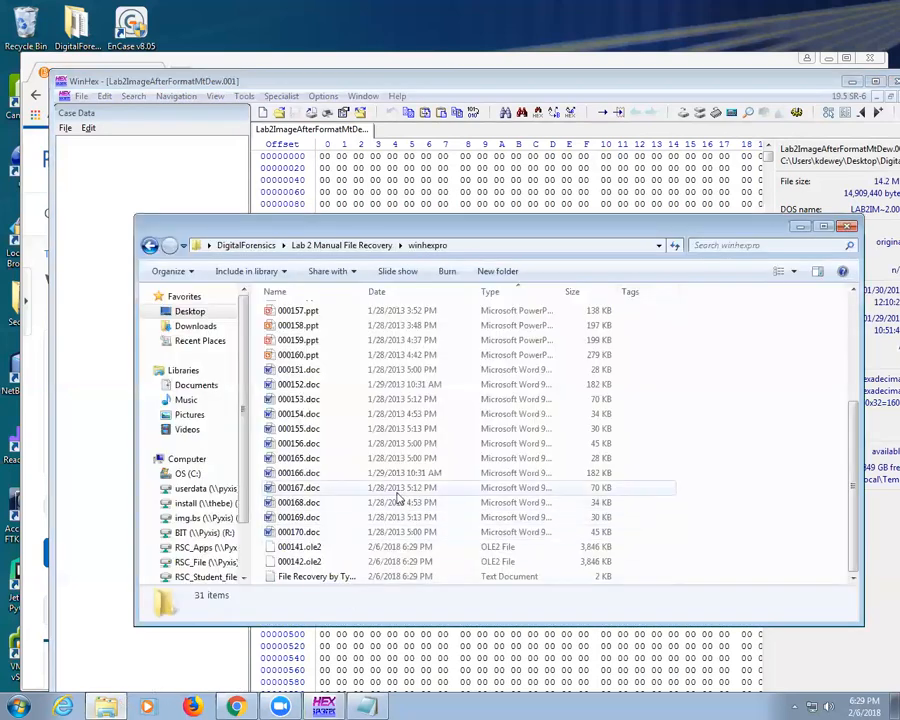
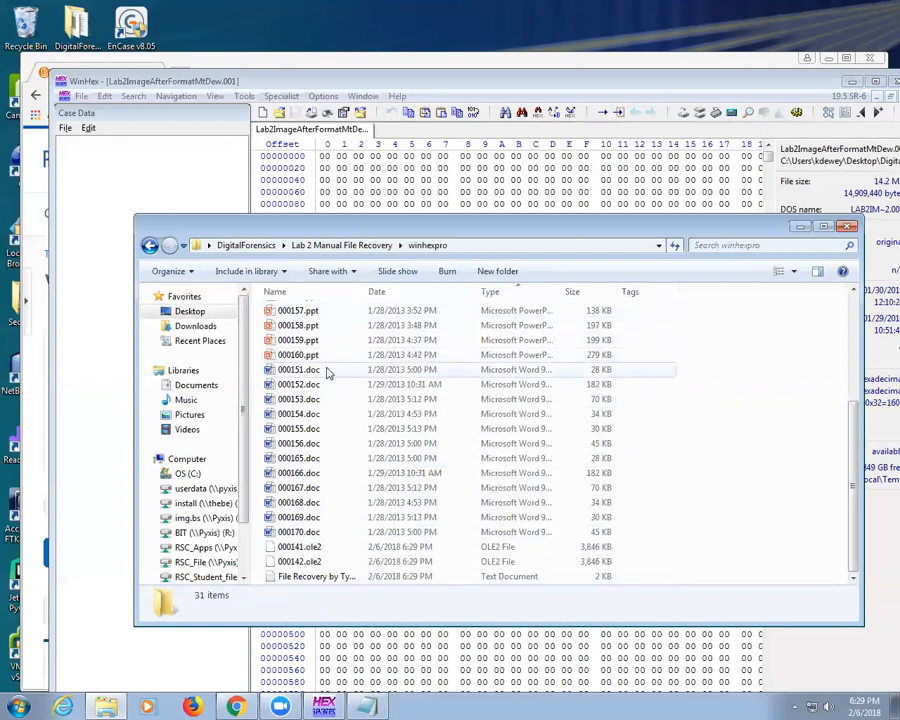
{"action": "left_click", "coordinate": [314, 356]}
{"action": "double_click", "coordinate": [314, 356]}
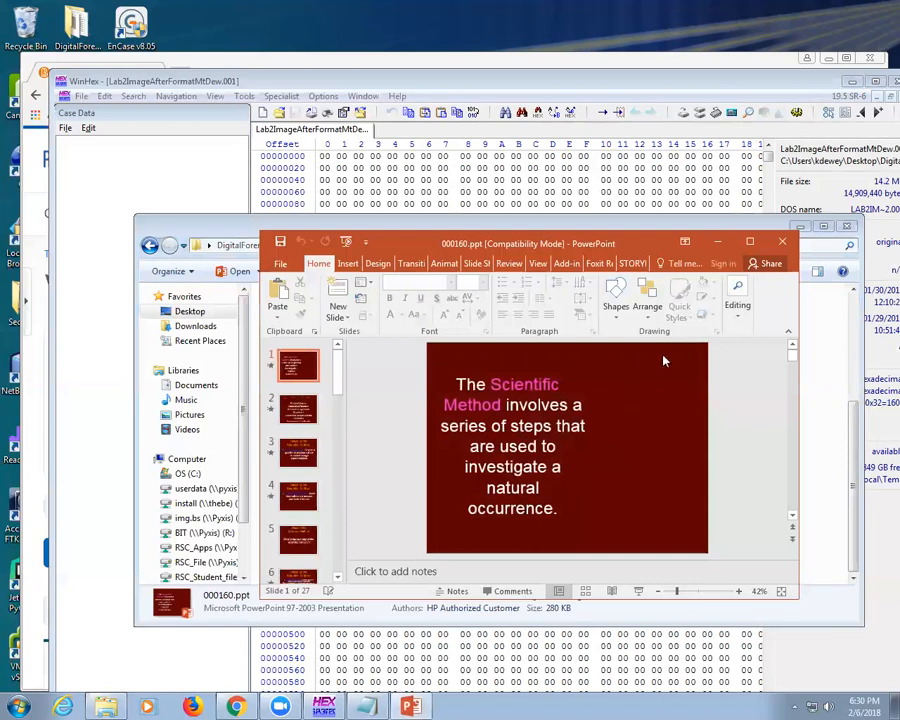
{"action": "left_click", "coordinate": [786, 241]}
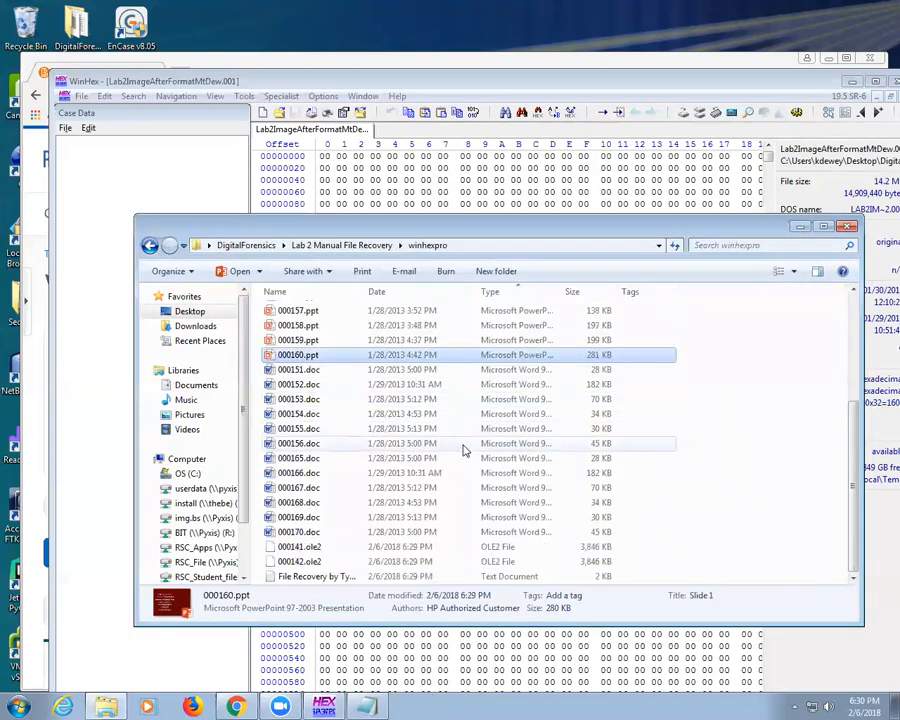
Step: Check the file details of 000141.ole2 and 000159.ppt, and view the presentation 000160.ppt once more before closing it
{"action": "left_click", "coordinate": [298, 549]}
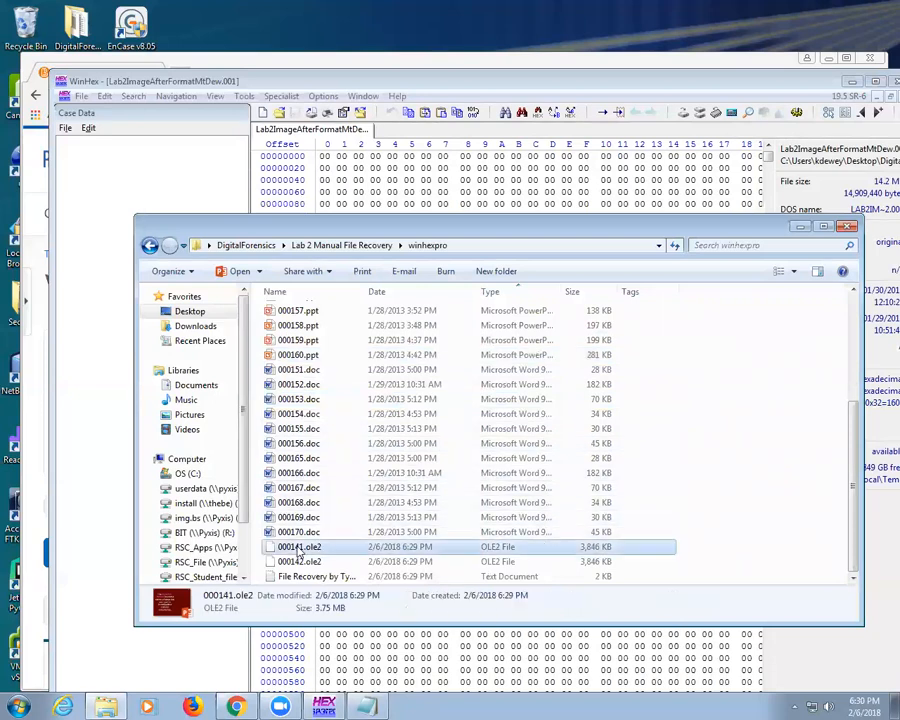
{"action": "scroll", "coordinate": [345, 446], "scroll_direction": "up", "scroll_amount": 4}
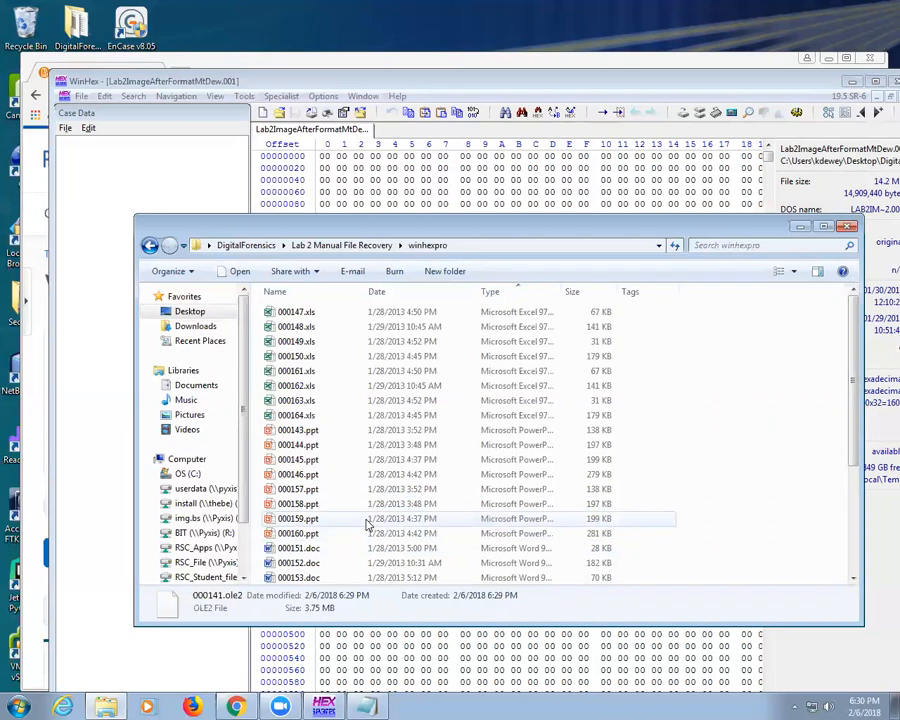
{"action": "left_click", "coordinate": [318, 520]}
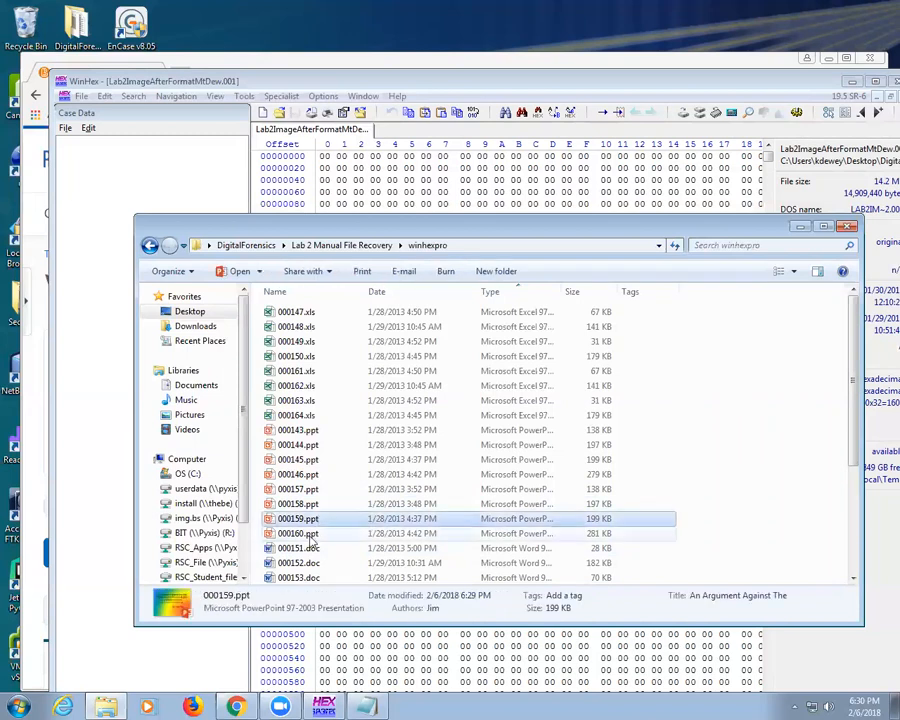
{"action": "double_click", "coordinate": [310, 535]}
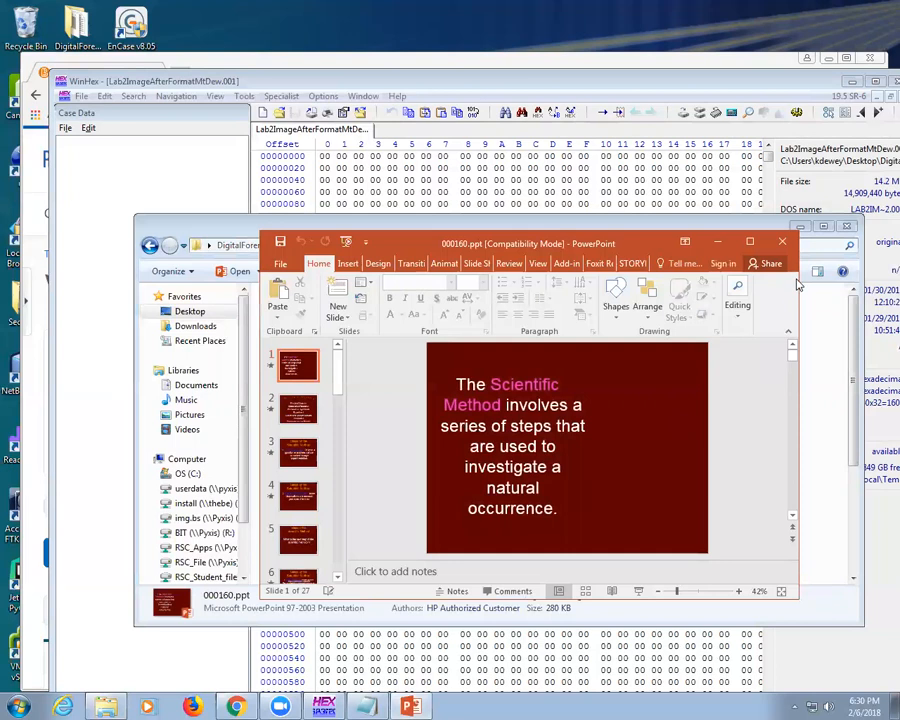
{"action": "left_click", "coordinate": [782, 241]}
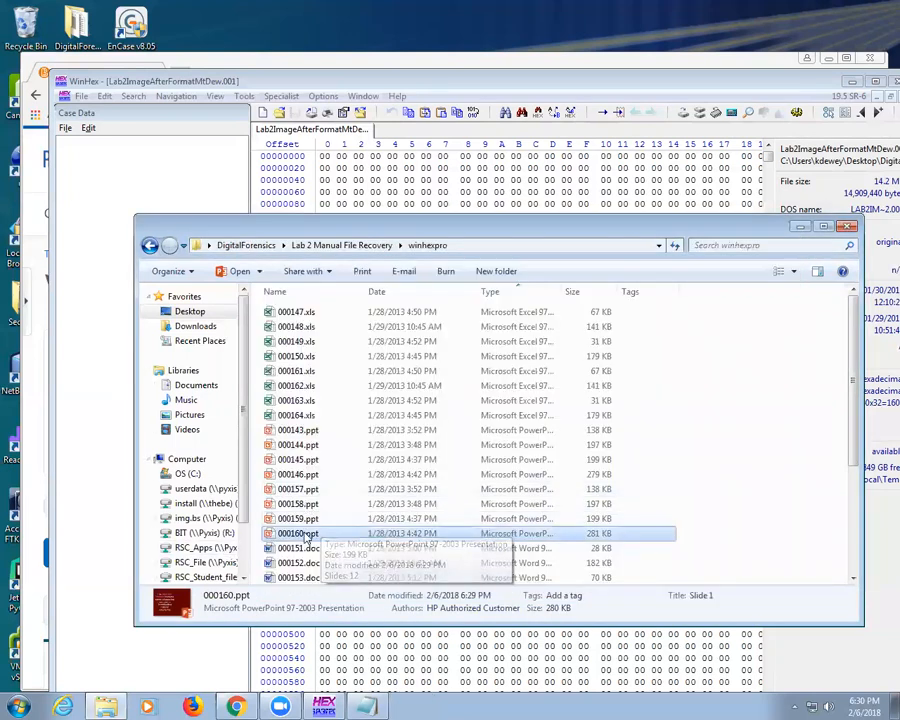
Step: Compare the details of the recovered presentations one by one, from 000159.ppt back to 000143.ppt, to look for duplicates
{"action": "left_click", "coordinate": [320, 520]}
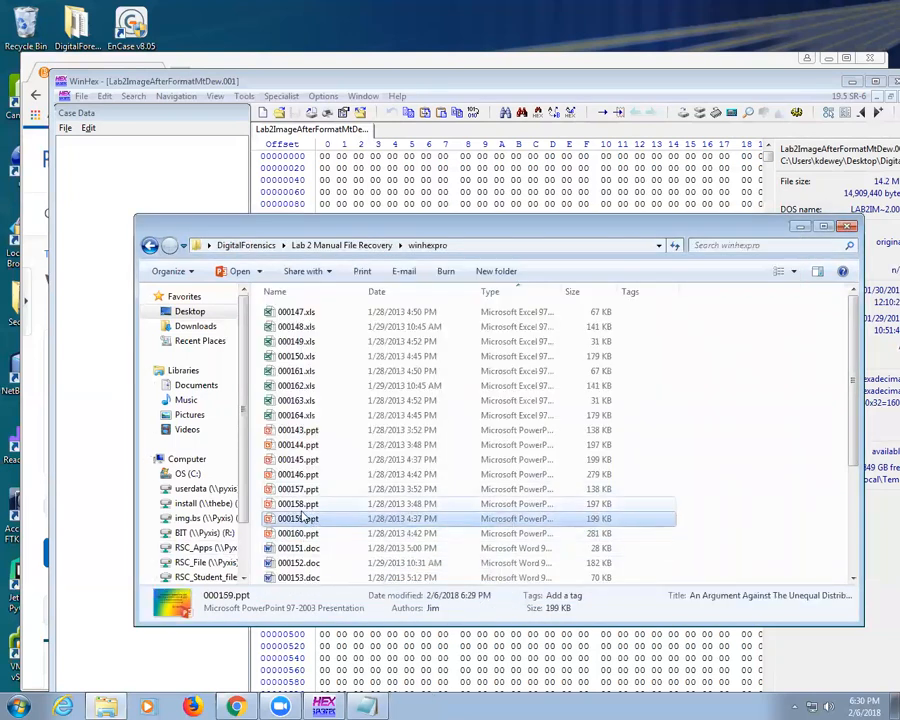
{"action": "left_click", "coordinate": [298, 522]}
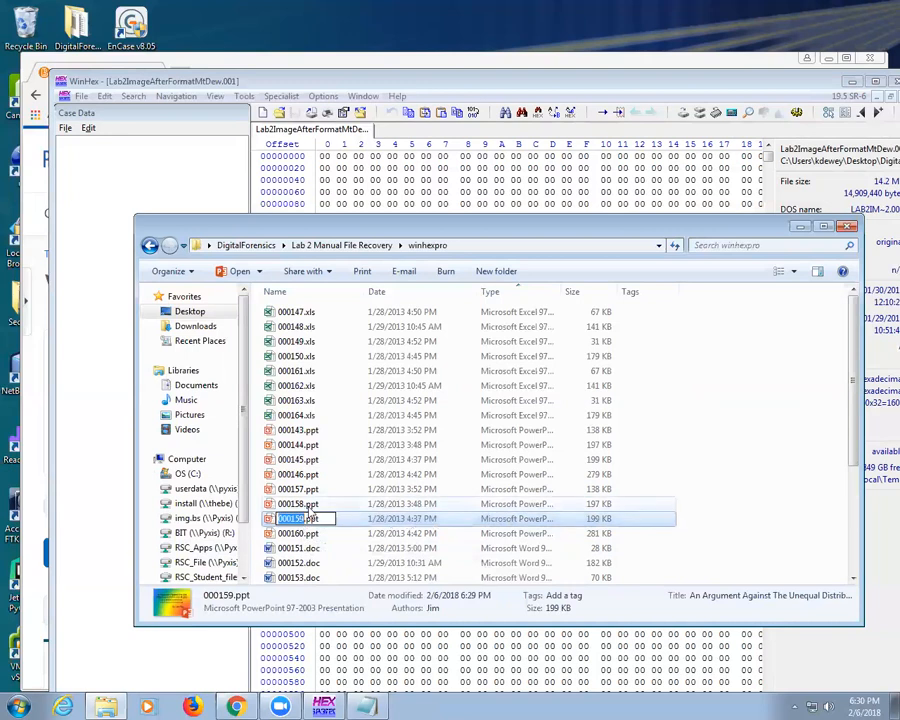
{"action": "left_click", "coordinate": [312, 505]}
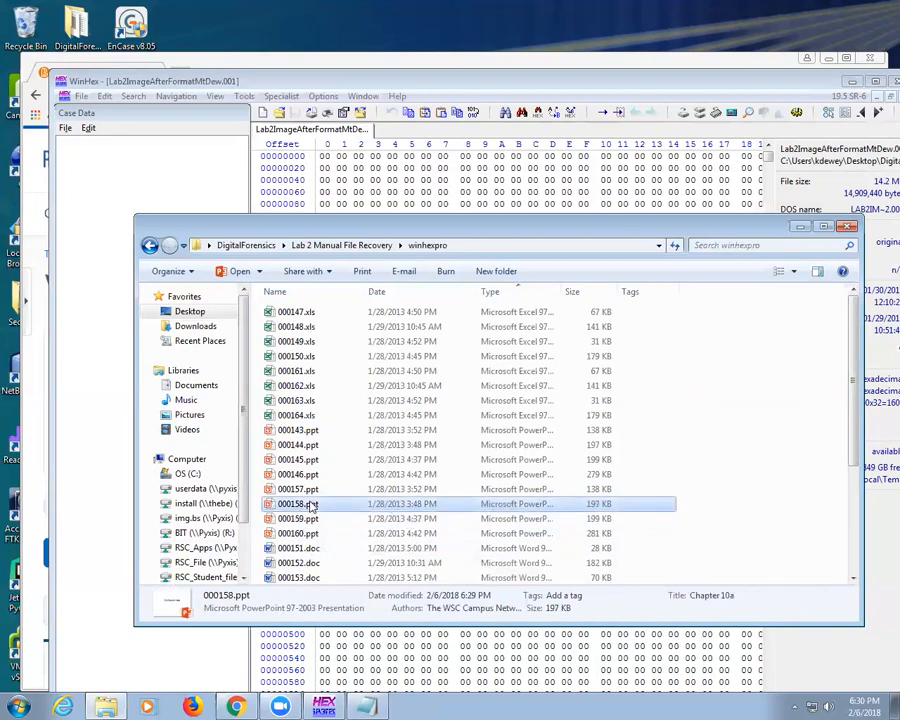
{"action": "left_click", "coordinate": [311, 490]}
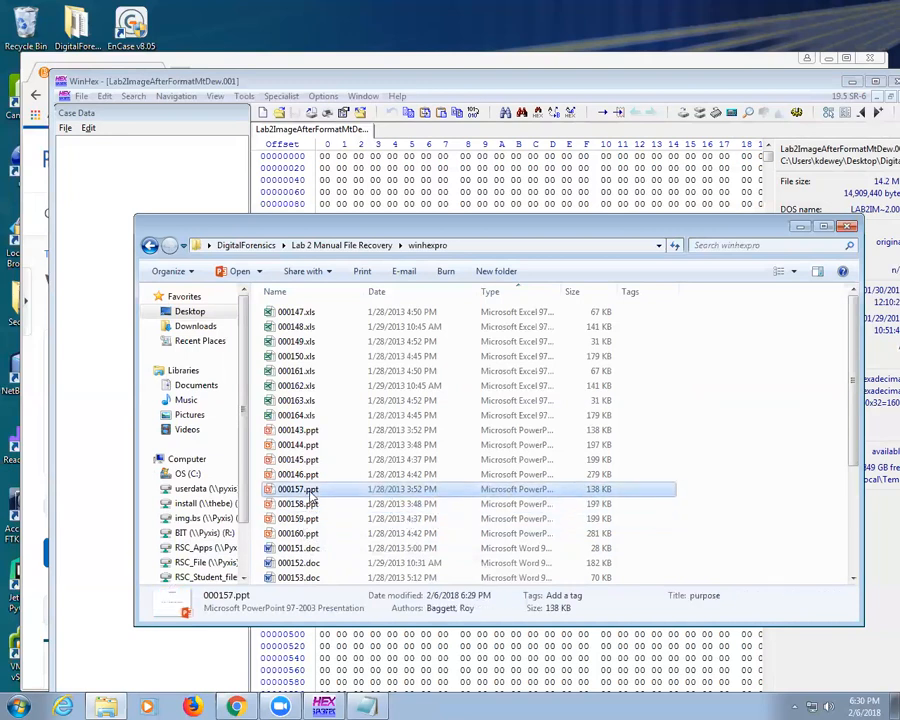
{"action": "left_click", "coordinate": [310, 476]}
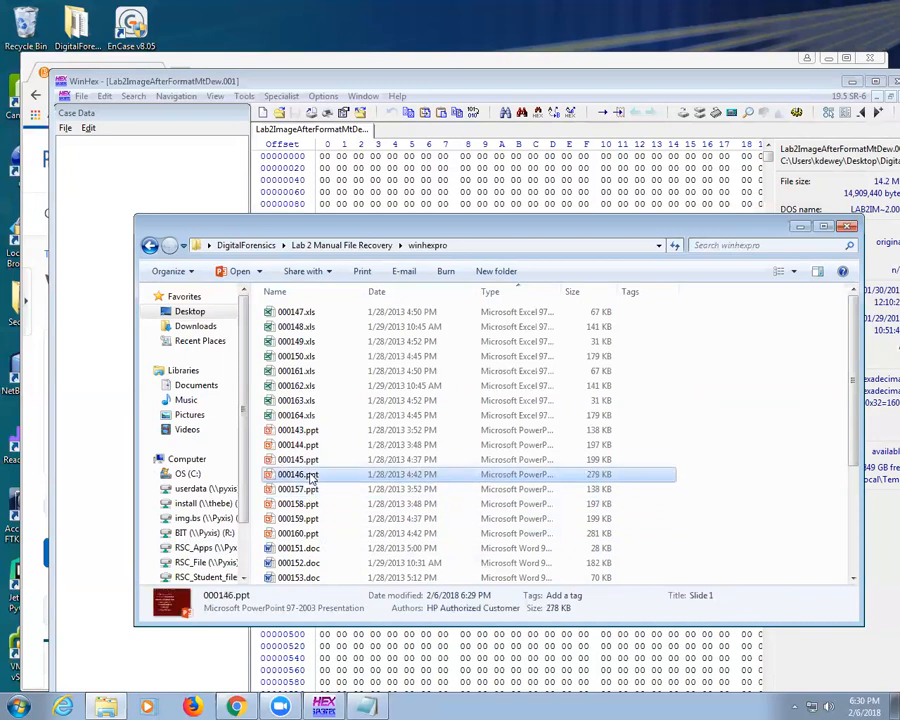
{"action": "left_click", "coordinate": [310, 460]}
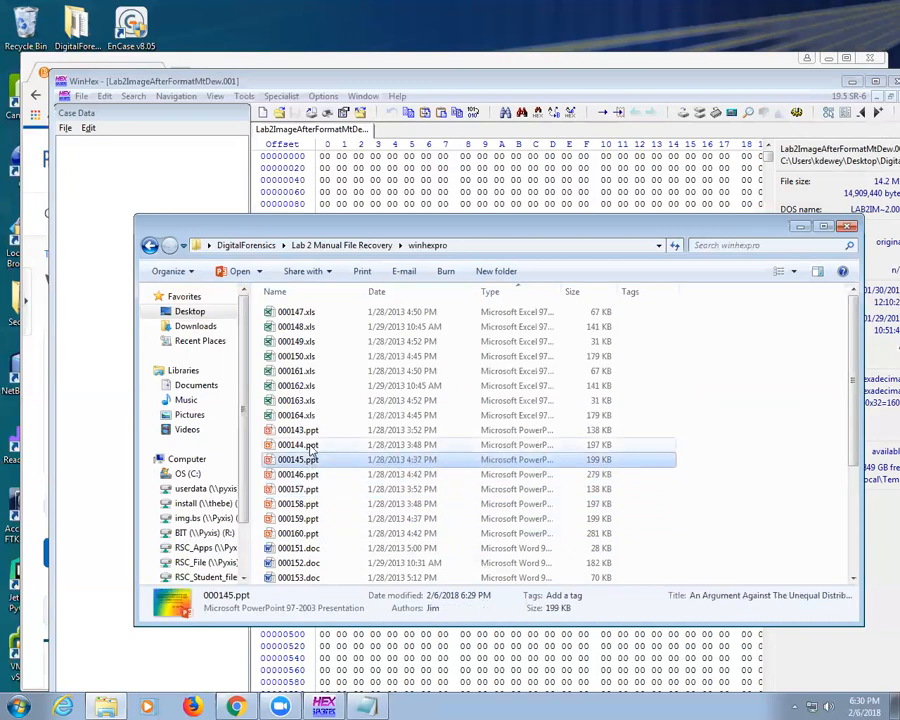
{"action": "left_click", "coordinate": [311, 446]}
{"action": "left_click", "coordinate": [311, 430]}
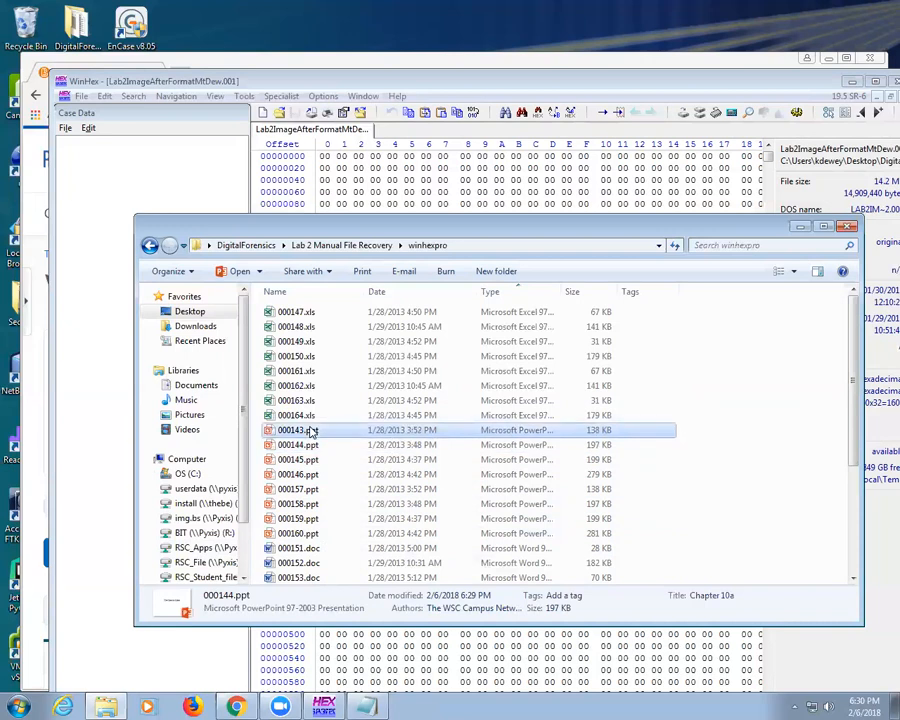
Step: Open File Recovery by Type.log in the winhexpro folder and review the offset ranges and the entries marked as possibly corrupt
{"action": "scroll", "coordinate": [562, 503], "scroll_direction": "down", "scroll_amount": 4}
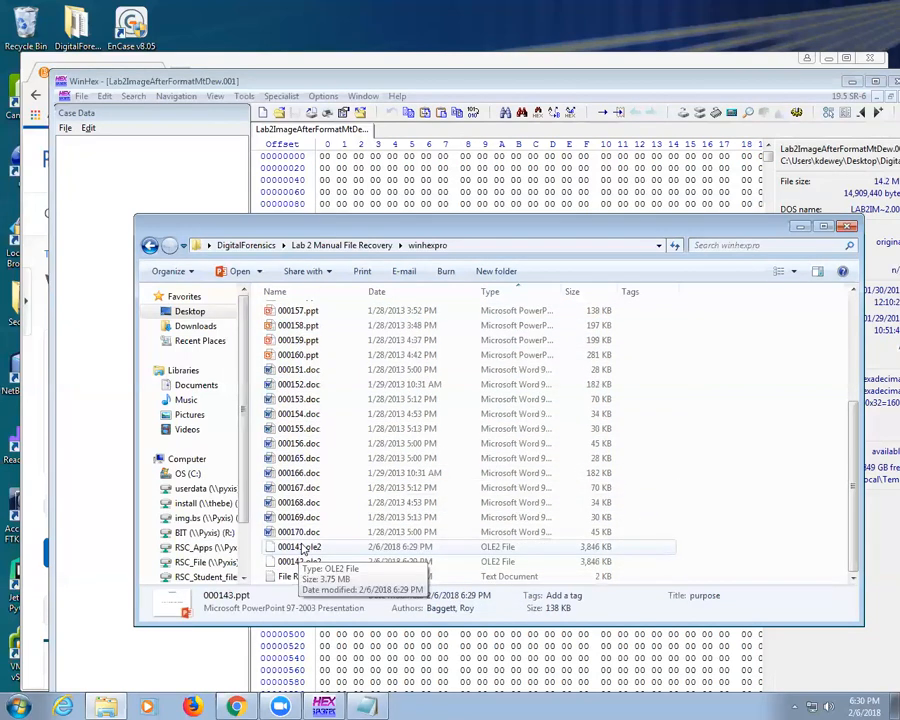
{"action": "double_click", "coordinate": [305, 579]}
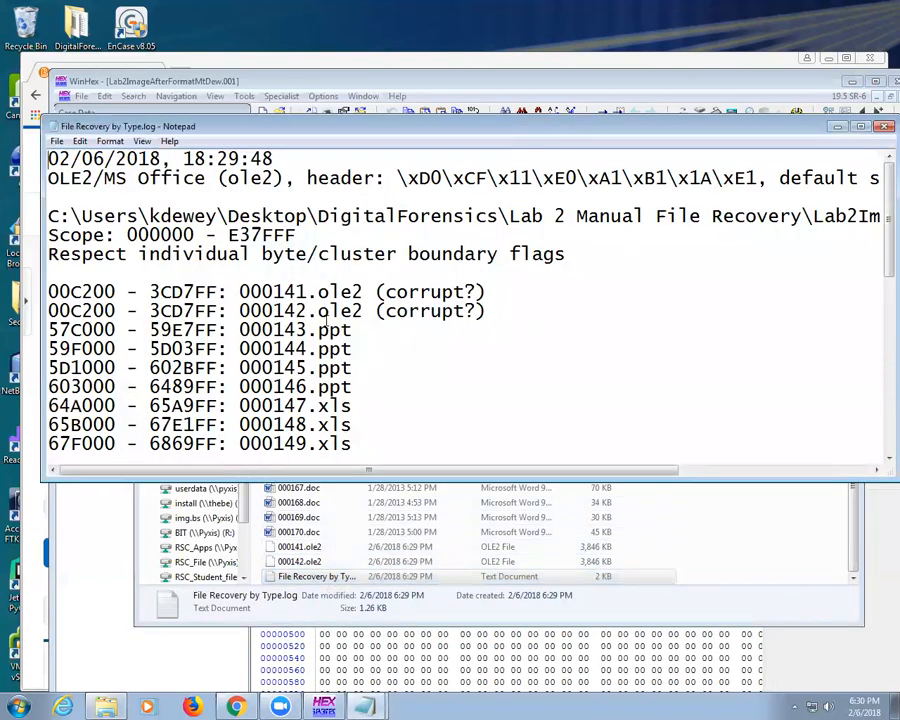
{"action": "scroll", "coordinate": [218, 367], "scroll_direction": "down", "scroll_amount": 8}
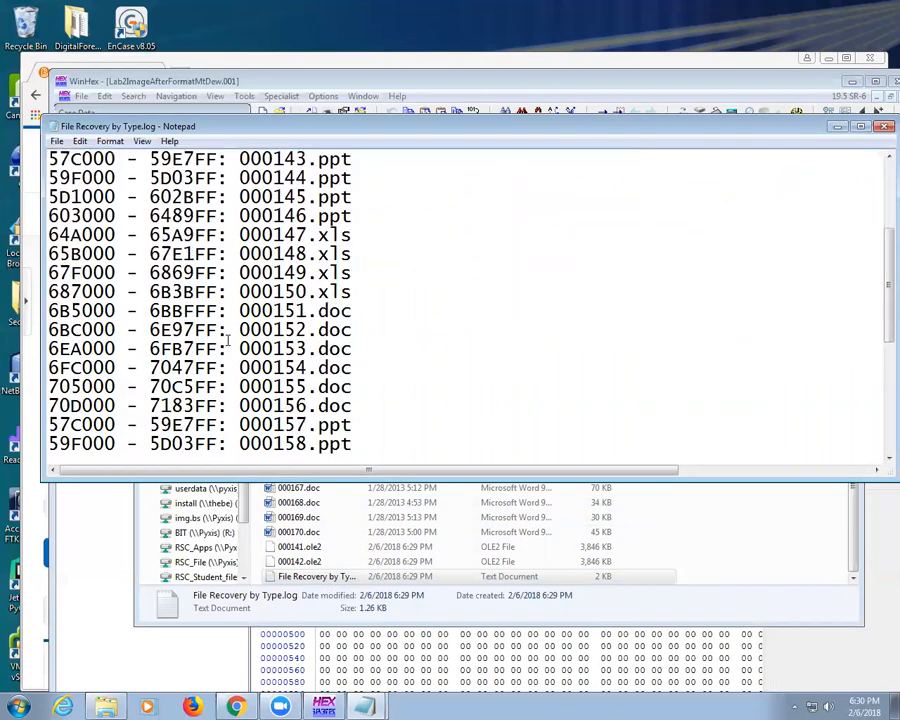
{"action": "scroll", "coordinate": [300, 300], "scroll_direction": "up", "scroll_amount": 6}
{"action": "left_click_drag", "start_coordinate": [525, 192], "coordinate": [6, 184]}
{"action": "left_click", "coordinate": [112, 196]}
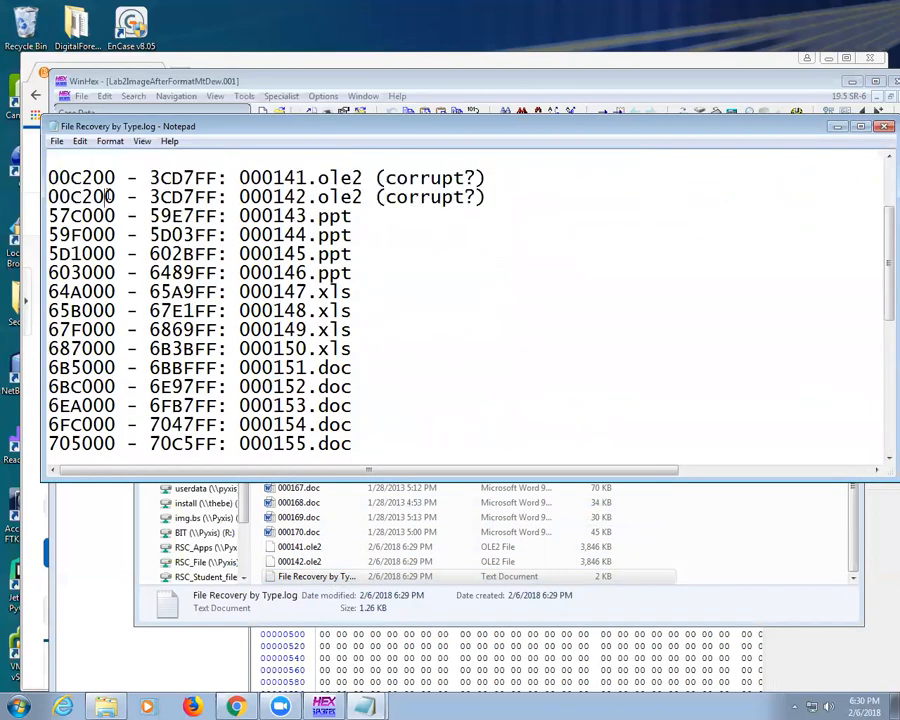
Step: Highlight the start offset and the end offset of the 000141.ole2 entry to examine its range in the log
{"action": "left_click_drag", "start_coordinate": [70, 177], "coordinate": [119, 179]}
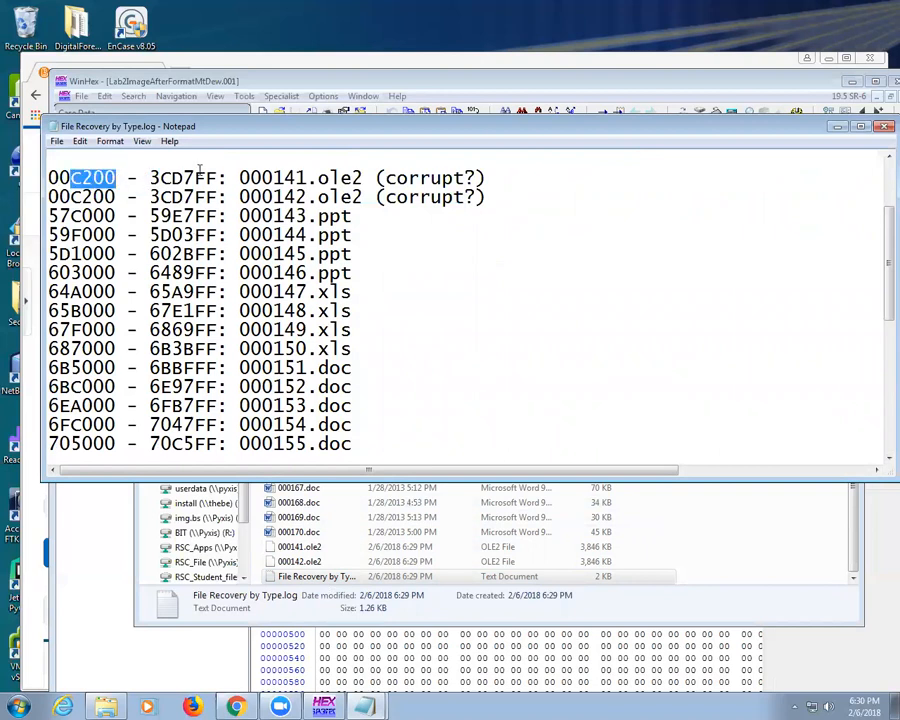
{"action": "left_click_drag", "start_coordinate": [160, 179], "coordinate": [224, 180]}
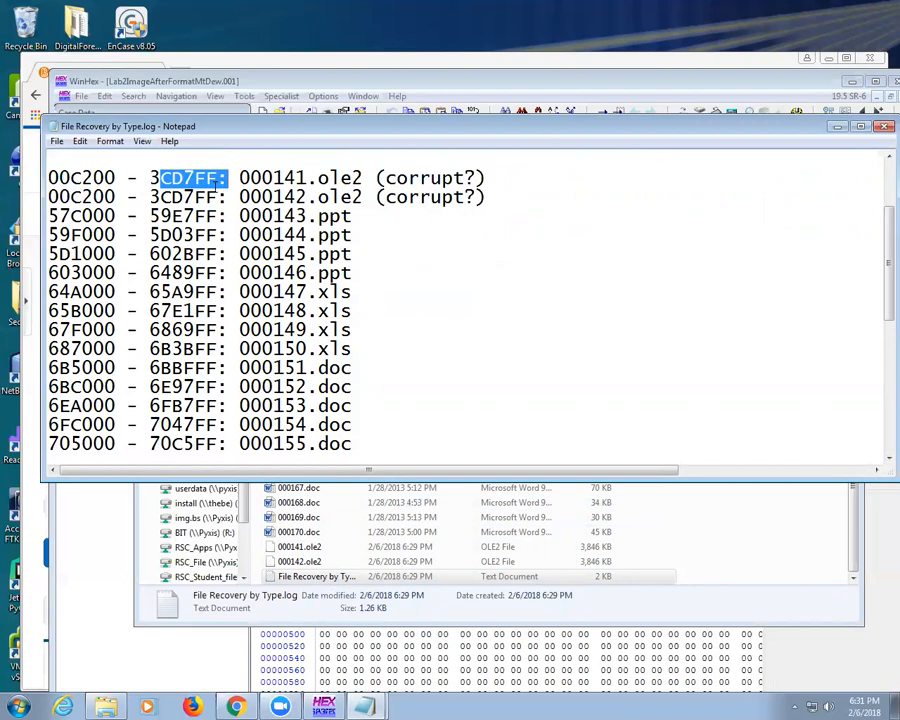
{"action": "left_click", "coordinate": [218, 178]}
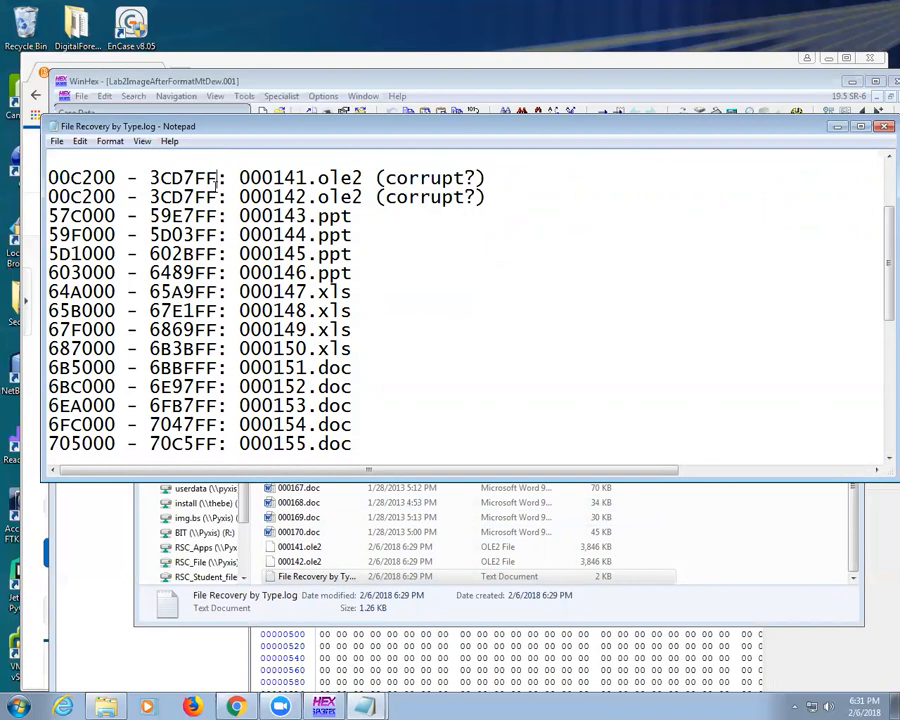
{"action": "left_click", "coordinate": [215, 187]}
Step: Copy the end offset 3CD7FF of the 000142.ole2 entry from the log and switch to WinHex
{"action": "double_click", "coordinate": [176, 200]}
{"action": "key", "text": "ctrl+c"}
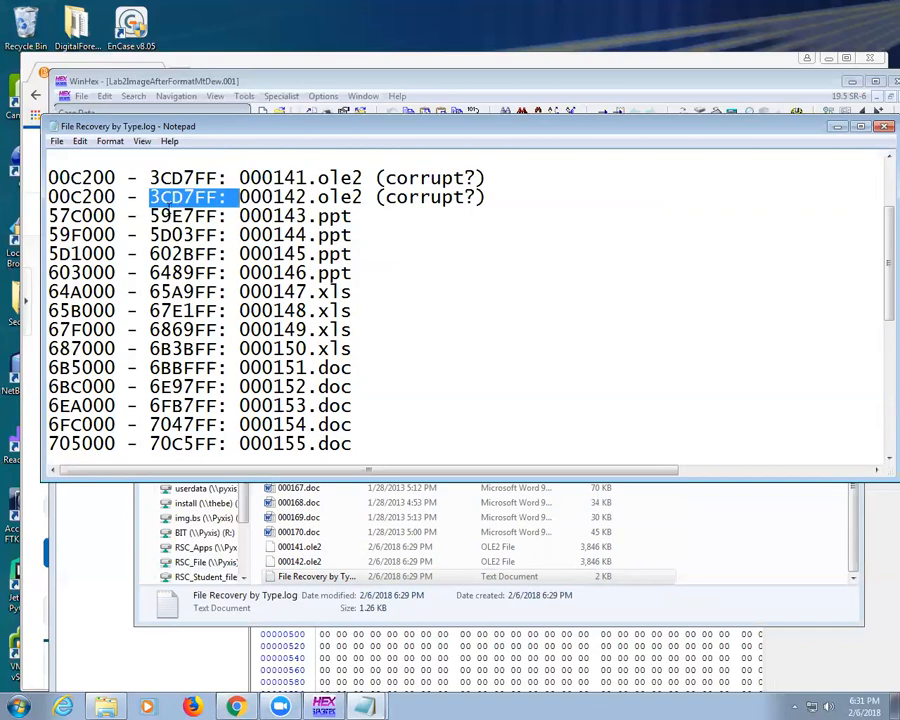
{"action": "left_click", "coordinate": [564, 668]}
Step: Move to the beginning of the Lab2ImageAfterFormatMtDew.001 disk image
{"action": "left_click", "coordinate": [105, 96]}
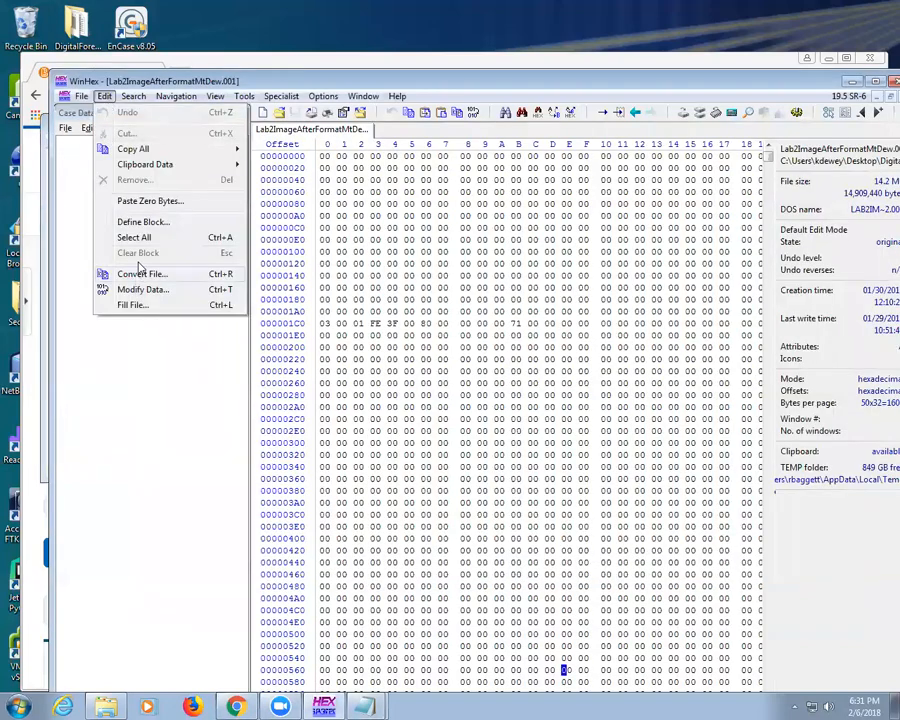
{"action": "left_click", "coordinate": [160, 406]}
{"action": "left_click", "coordinate": [130, 96]}
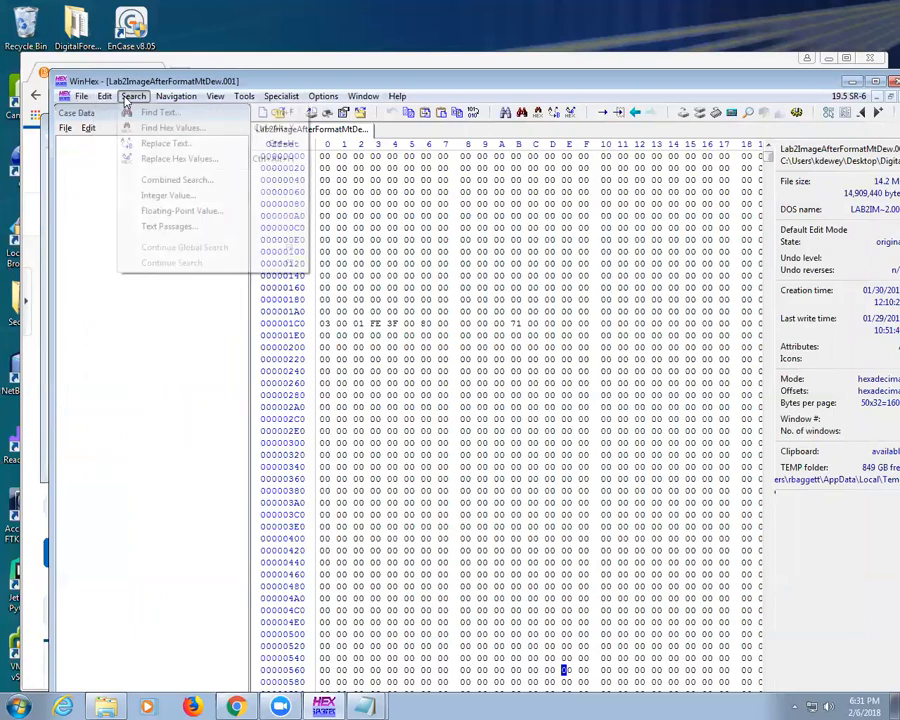
{"action": "mouse_move", "coordinate": [106, 97]}
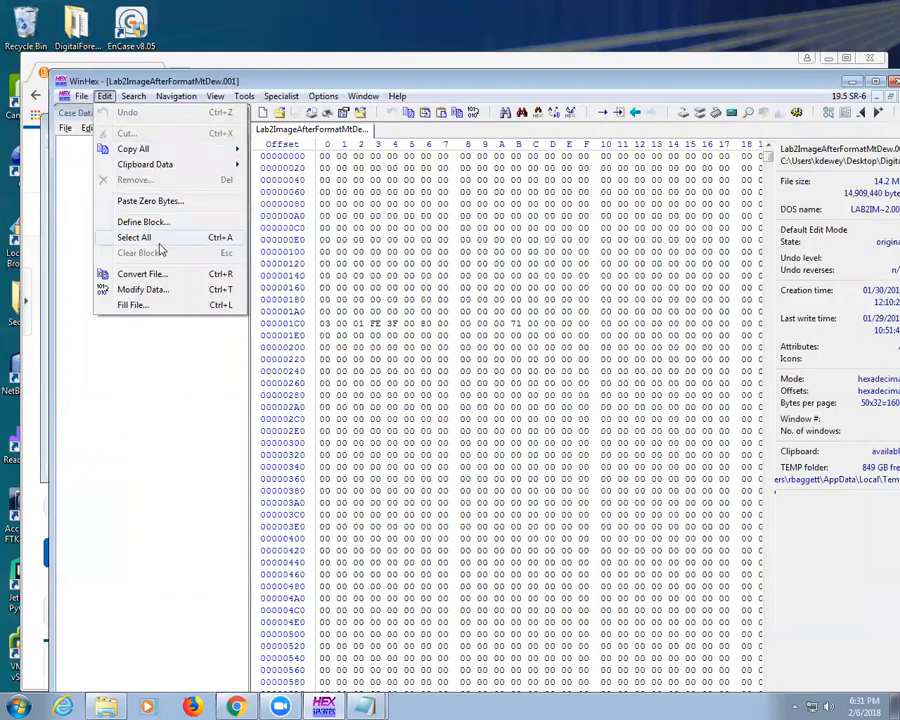
{"action": "mouse_move", "coordinate": [134, 97]}
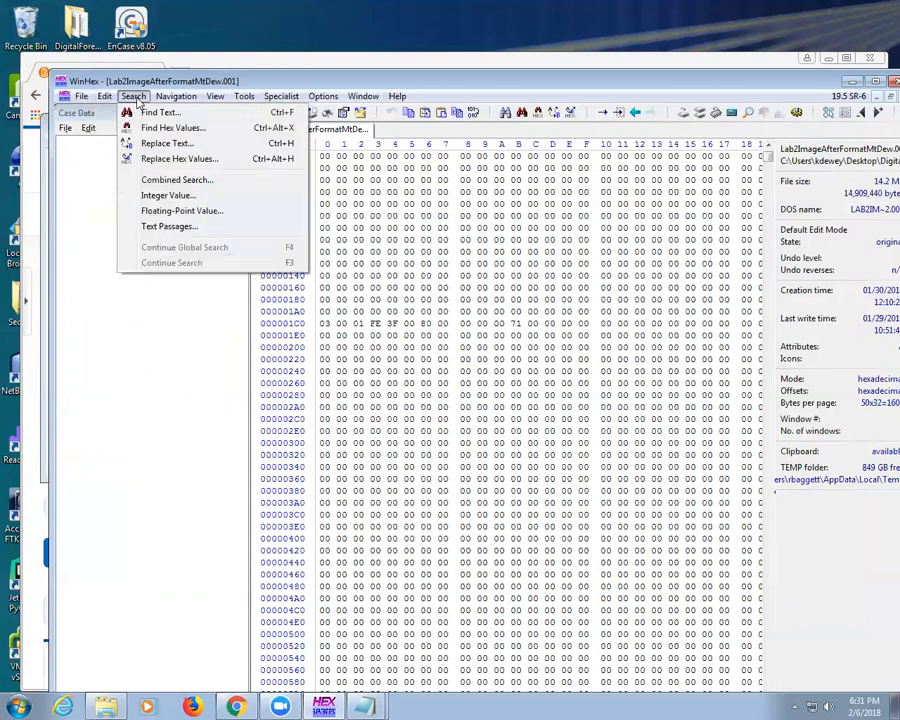
{"action": "mouse_move", "coordinate": [176, 96]}
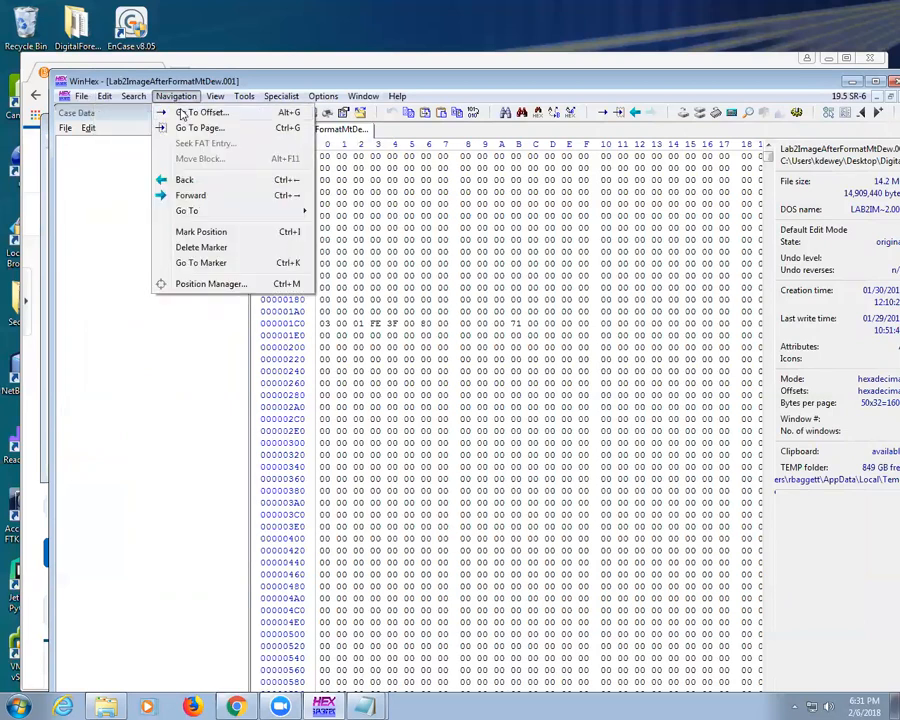
{"action": "mouse_move", "coordinate": [199, 209]}
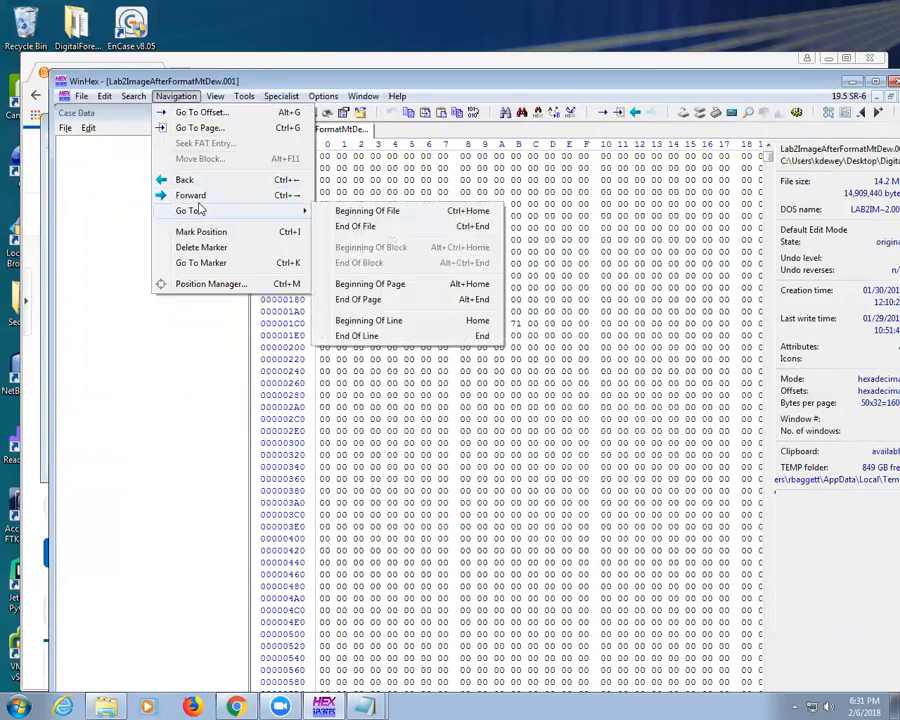
{"action": "left_click", "coordinate": [352, 211]}
Step: Go to the copied offset 3CD7FF in the disk image, relative to the beginning
{"action": "left_click", "coordinate": [131, 97]}
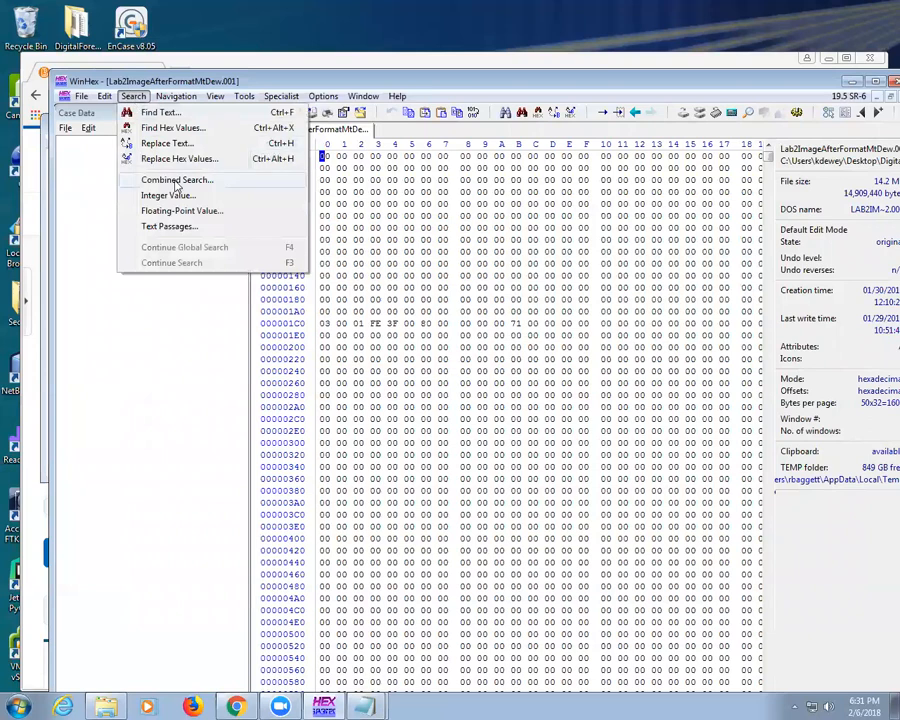
{"action": "mouse_move", "coordinate": [176, 96]}
{"action": "mouse_move", "coordinate": [187, 211]}
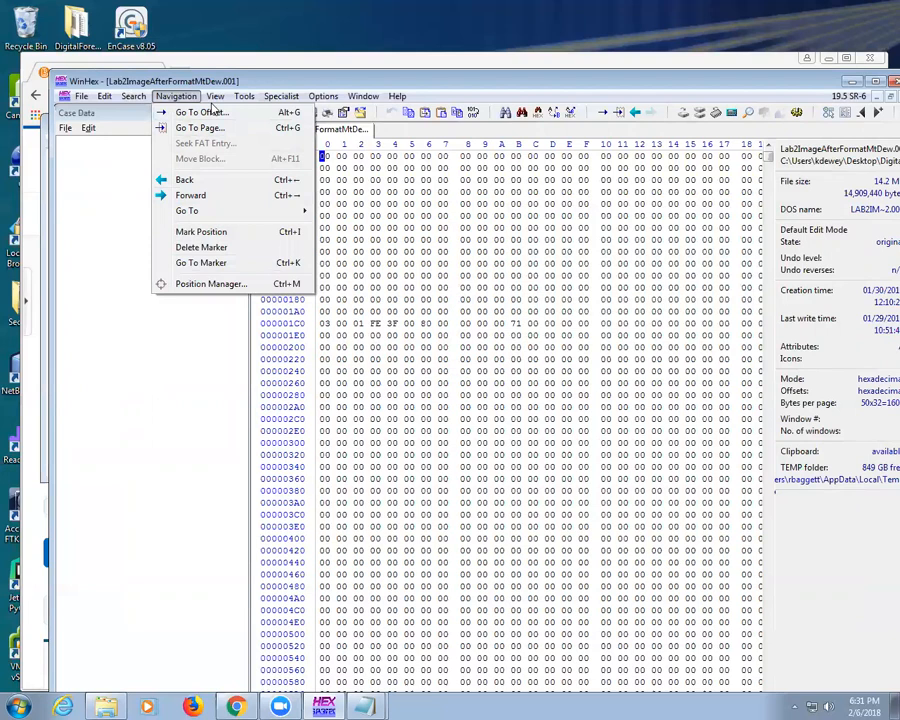
{"action": "left_click", "coordinate": [200, 112]}
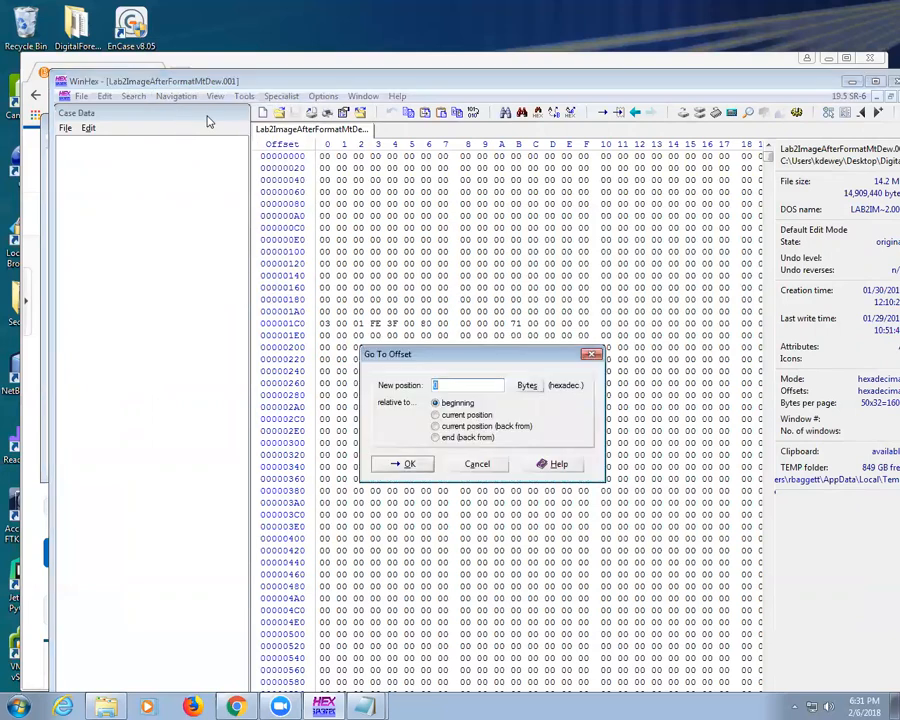
{"action": "key", "text": "ctrl+v"}
{"action": "left_click", "coordinate": [404, 463]}
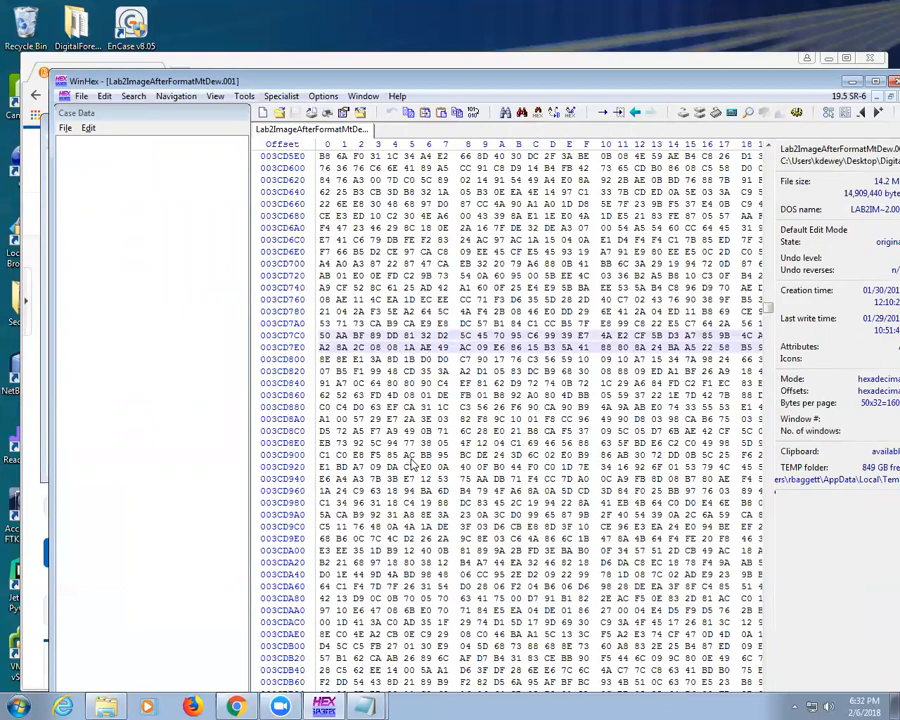
Step: Examine the hex data around and beyond offset 3CD7FF, and close WinHex
{"action": "key", "text": "shift+Up"}
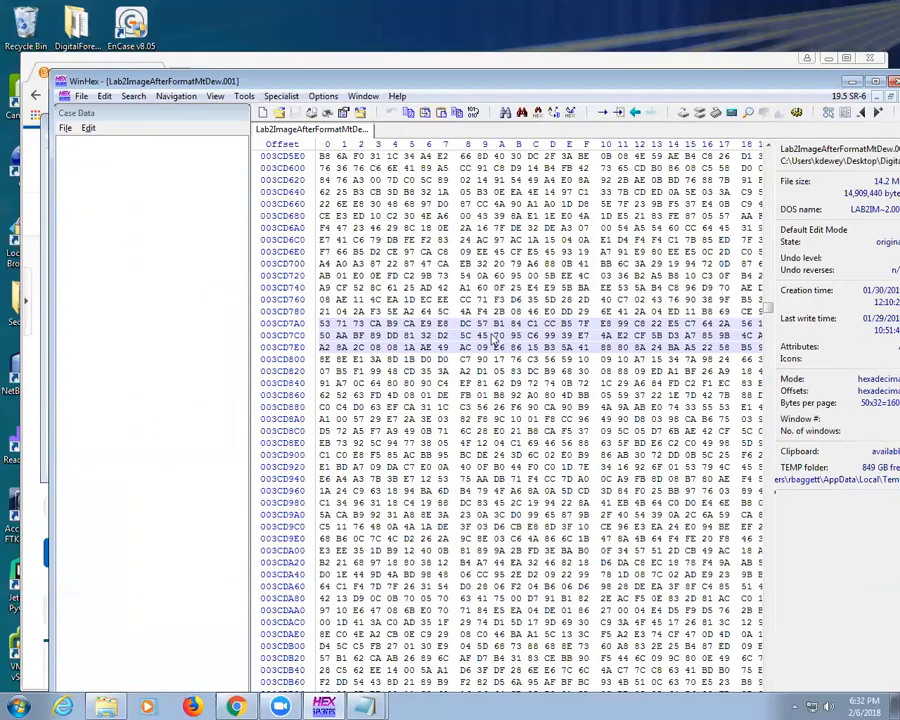
{"action": "scroll", "coordinate": [483, 370], "scroll_direction": "down", "scroll_amount": 20}
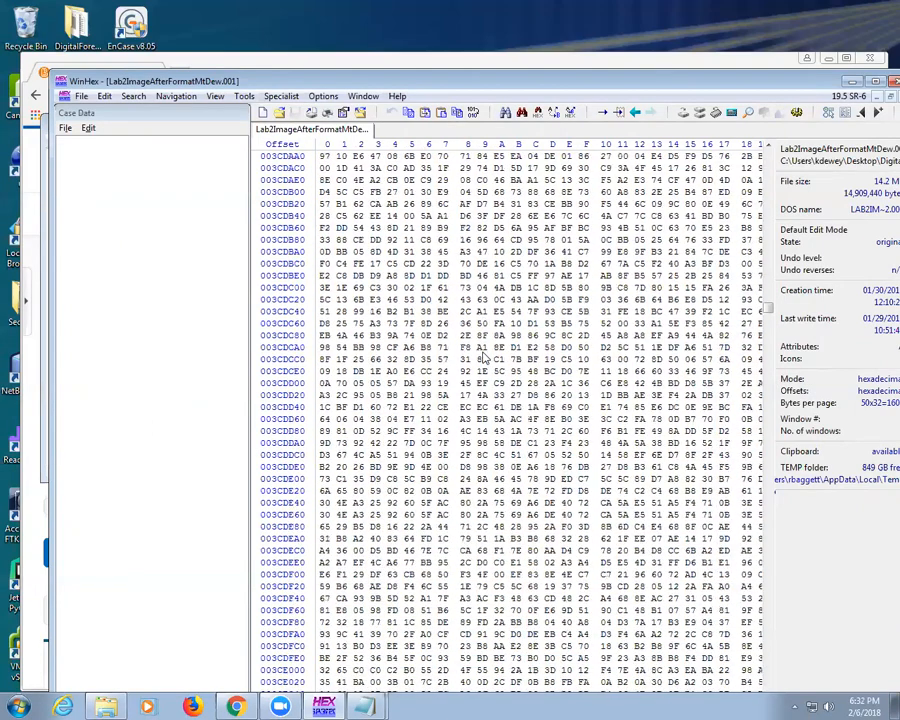
{"action": "scroll", "coordinate": [487, 382], "scroll_direction": "down", "scroll_amount": 20}
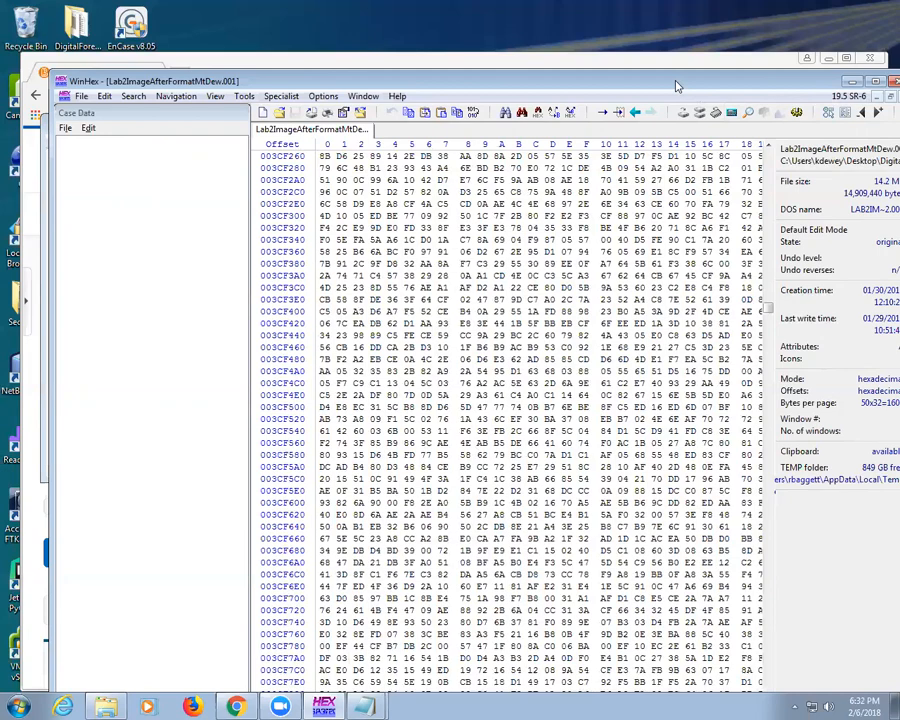
{"action": "left_click_drag", "start_coordinate": [676, 83], "coordinate": [615, 197]}
{"action": "left_click", "coordinate": [838, 196]}
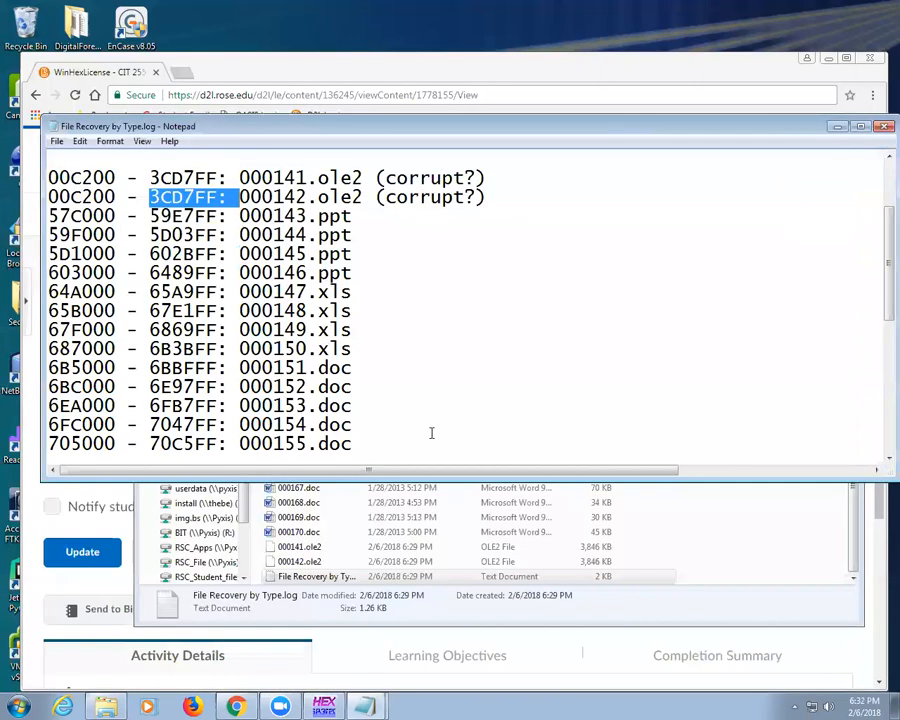
Step: Review the remaining offset ranges in File Recovery by Type.log down to 000170.doc and close the log
{"action": "scroll", "coordinate": [396, 340], "scroll_direction": "down", "scroll_amount": 6}
{"action": "scroll", "coordinate": [416, 316], "scroll_direction": "up", "scroll_amount": 7}
{"action": "scroll", "coordinate": [408, 313], "scroll_direction": "down", "scroll_amount": 4}
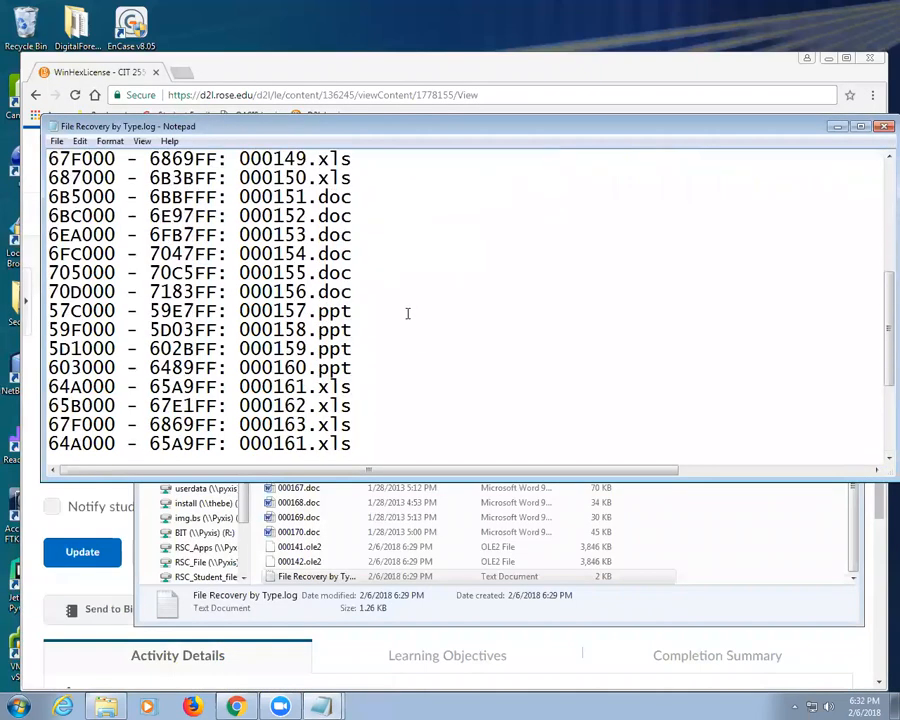
{"action": "scroll", "coordinate": [407, 314], "scroll_direction": "down", "scroll_amount": 2}
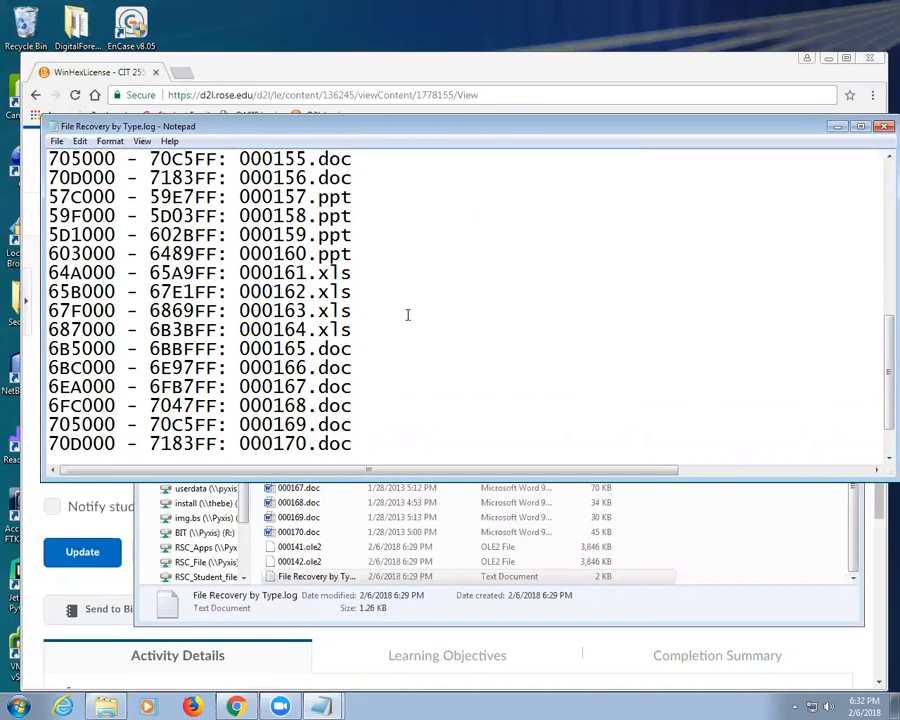
{"action": "left_click", "coordinate": [883, 128]}
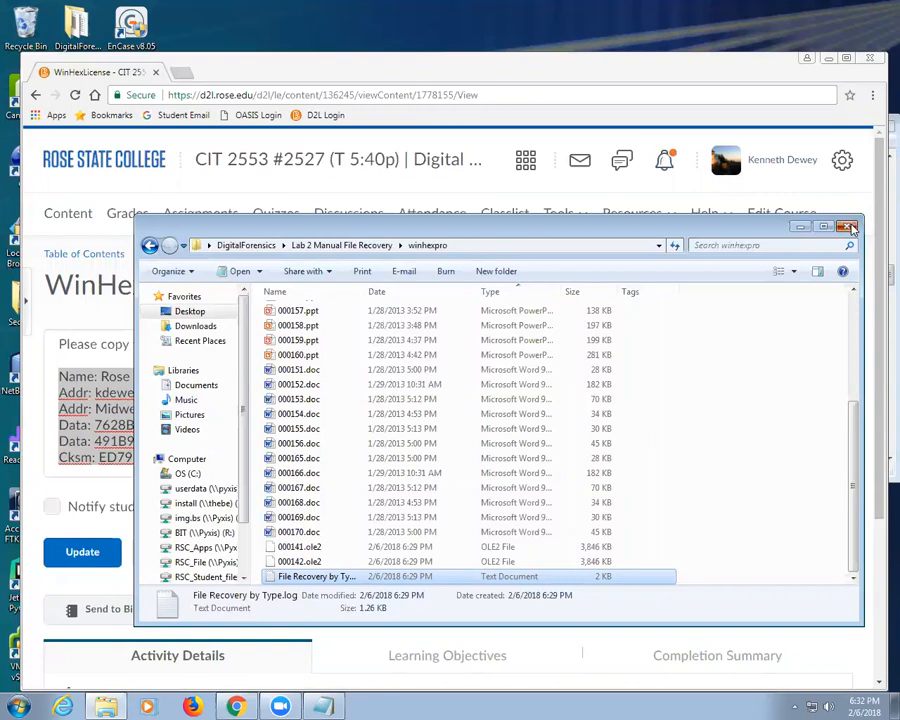
Step: Close the winhexpro folder and the browser window showing the WinHexLicense page
{"action": "left_click", "coordinate": [850, 228]}
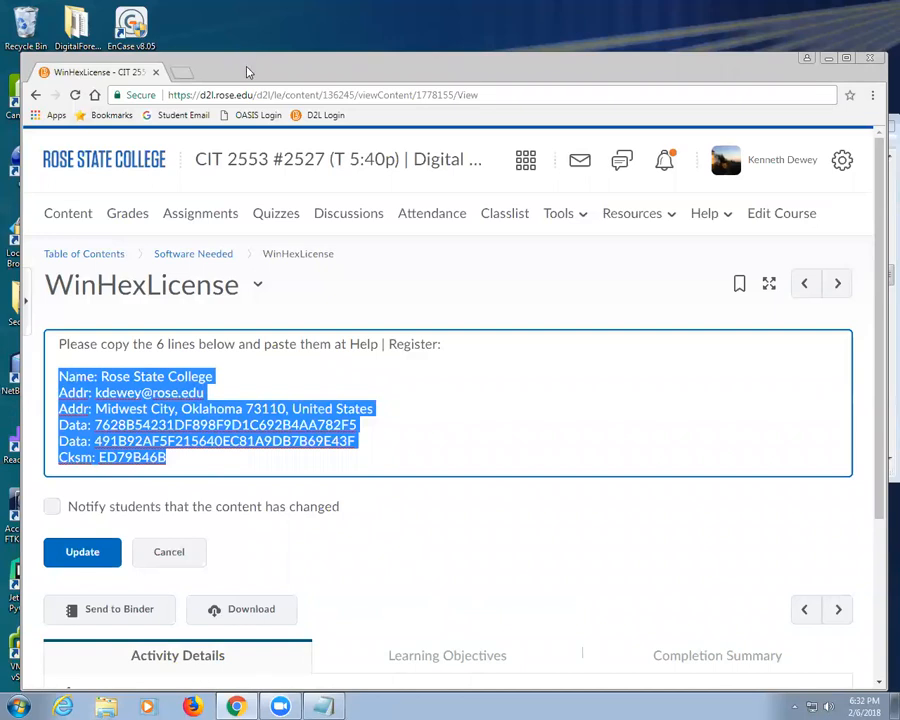
{"action": "left_click_drag", "start_coordinate": [249, 72], "coordinate": [242, 199]}
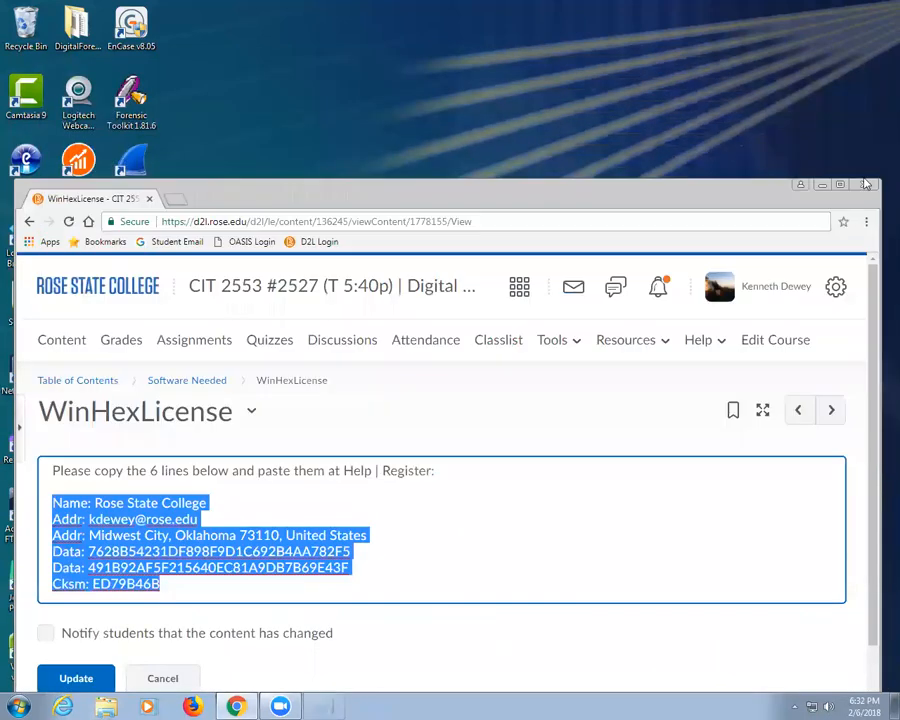
{"action": "left_click", "coordinate": [866, 184]}
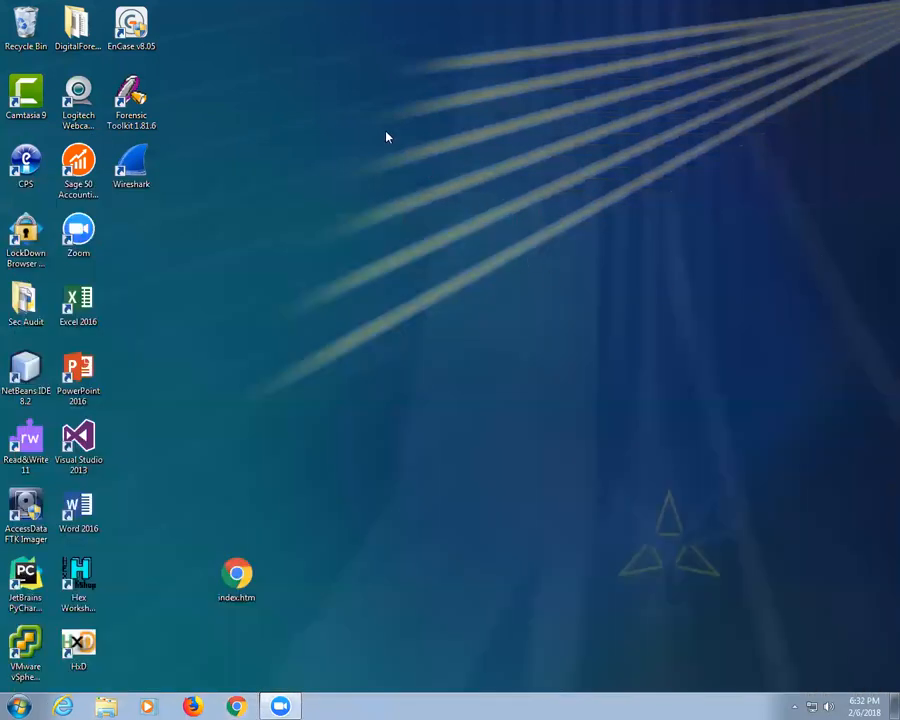